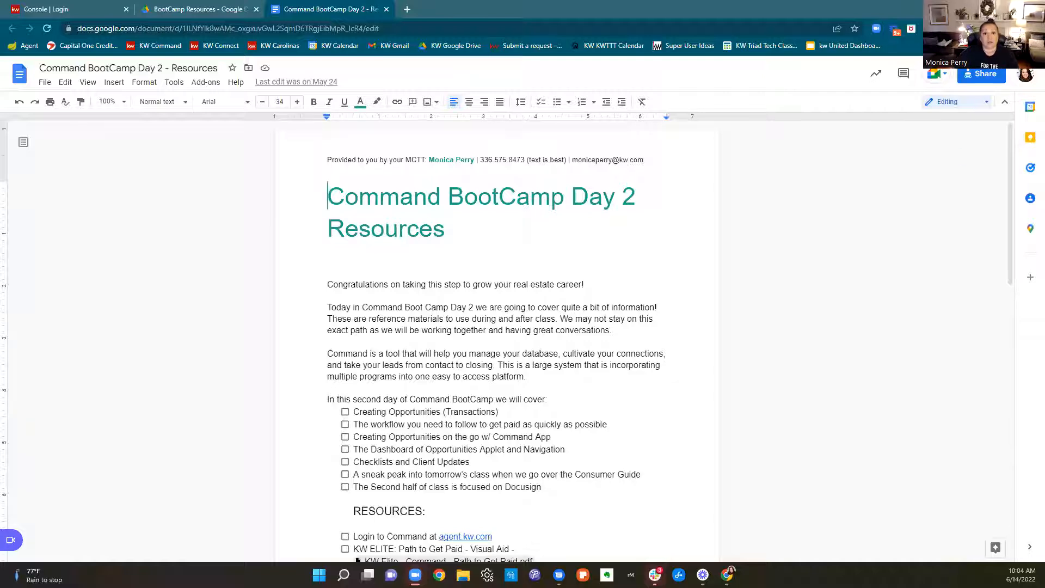
# Open kwtriadtech.com in a new tab and bring up its June 2022 BootCamp video playlist
pyautogui.click(407, 11)
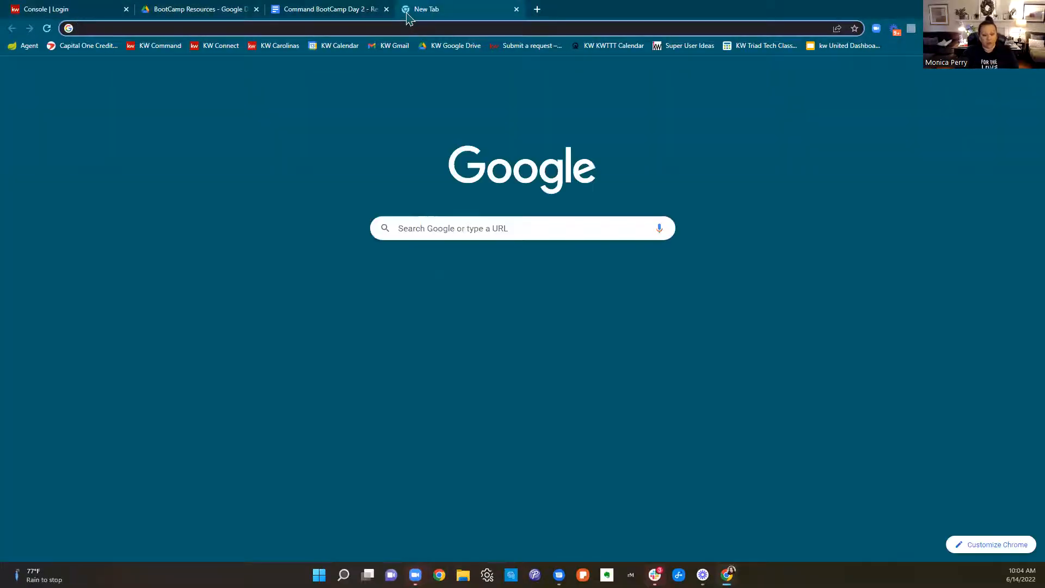
pyautogui.write('kwtriad')
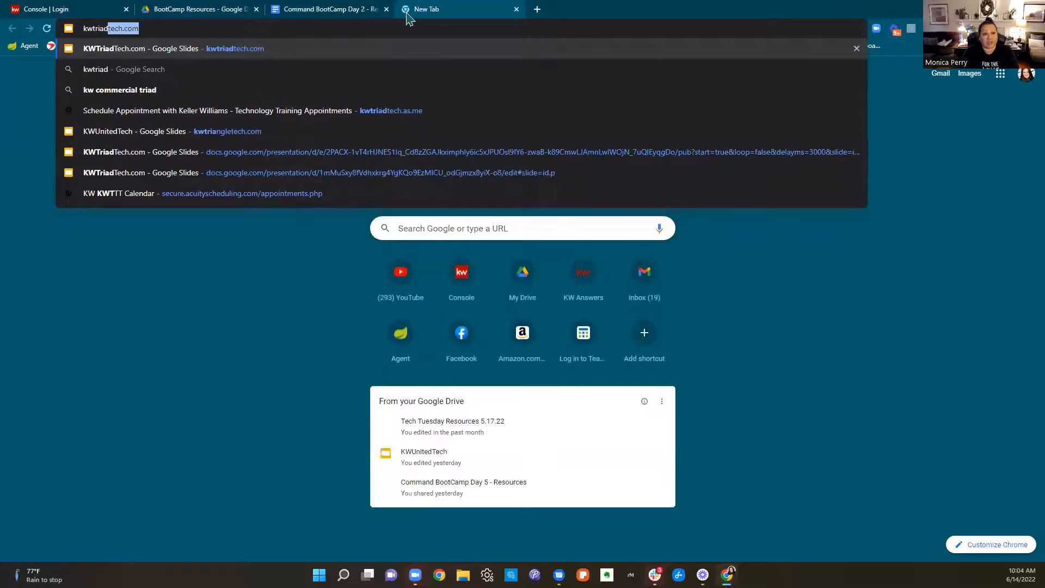
pyautogui.press('Return')
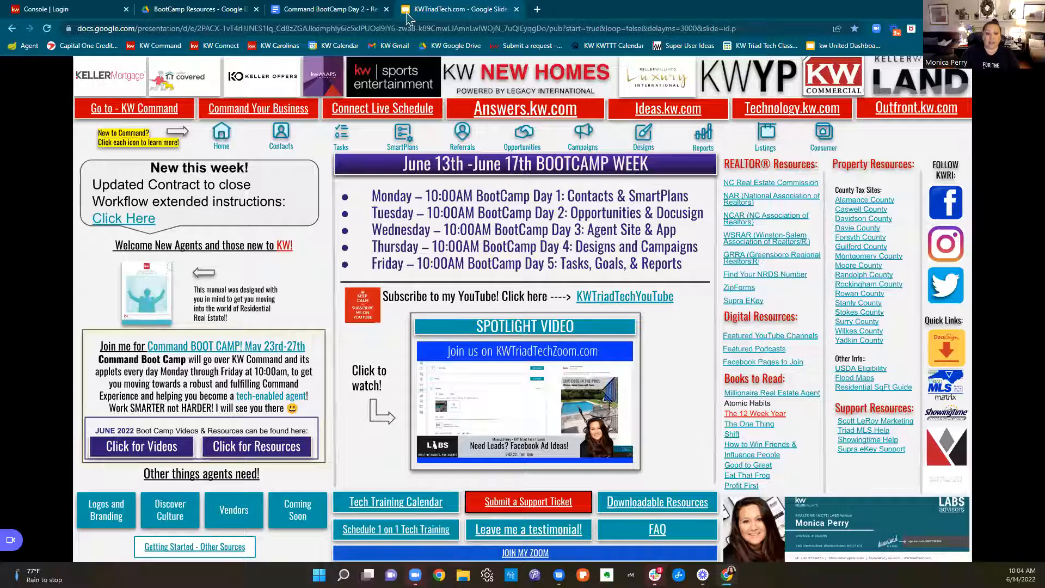
pyautogui.click(162, 449)
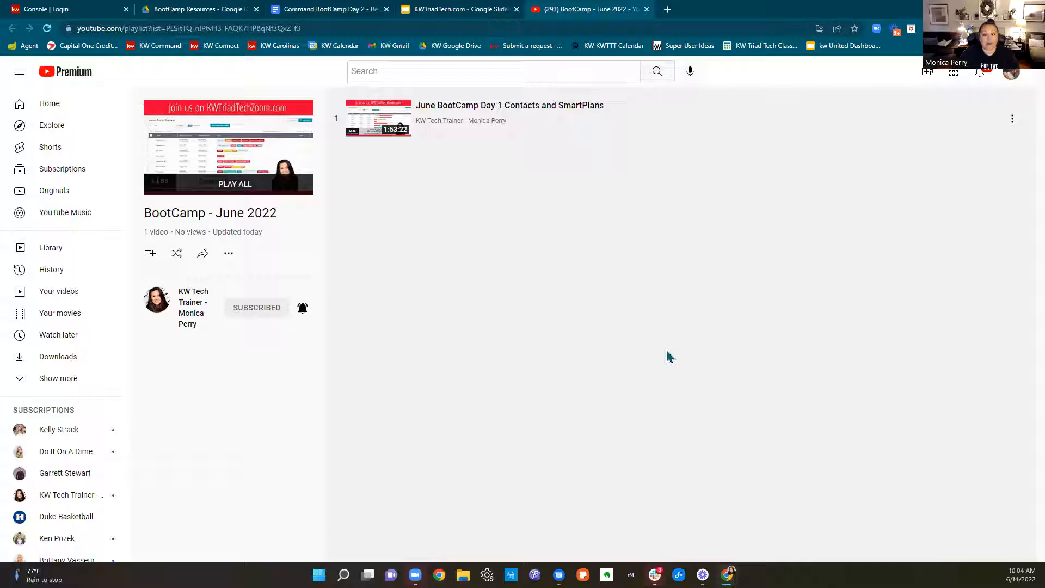
# Return to the KWTriadTech page, view its June 2022 BootCamp resources folder, and close that extra folder tab
pyautogui.click(476, 10)
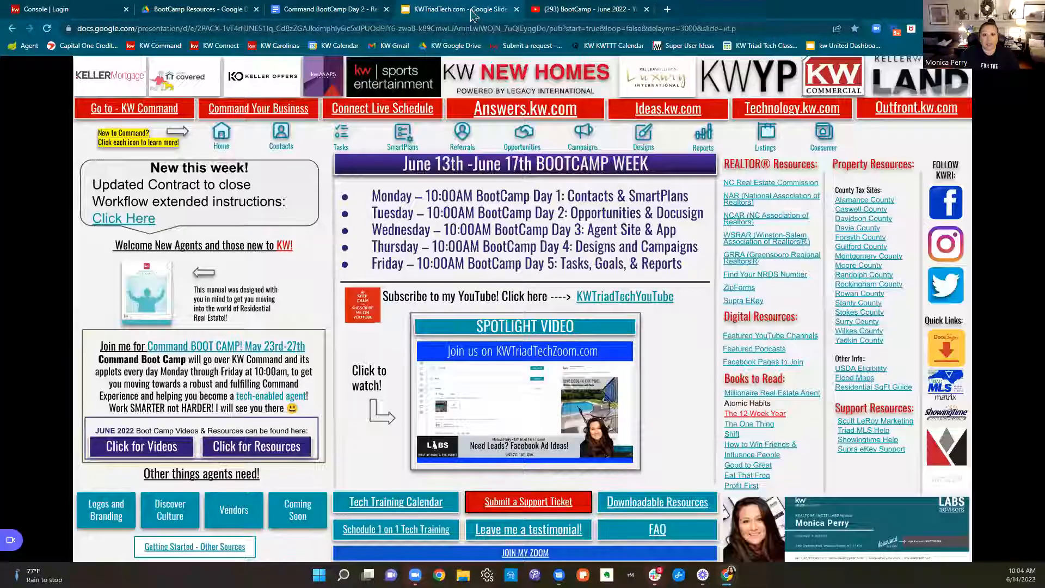
pyautogui.click(254, 459)
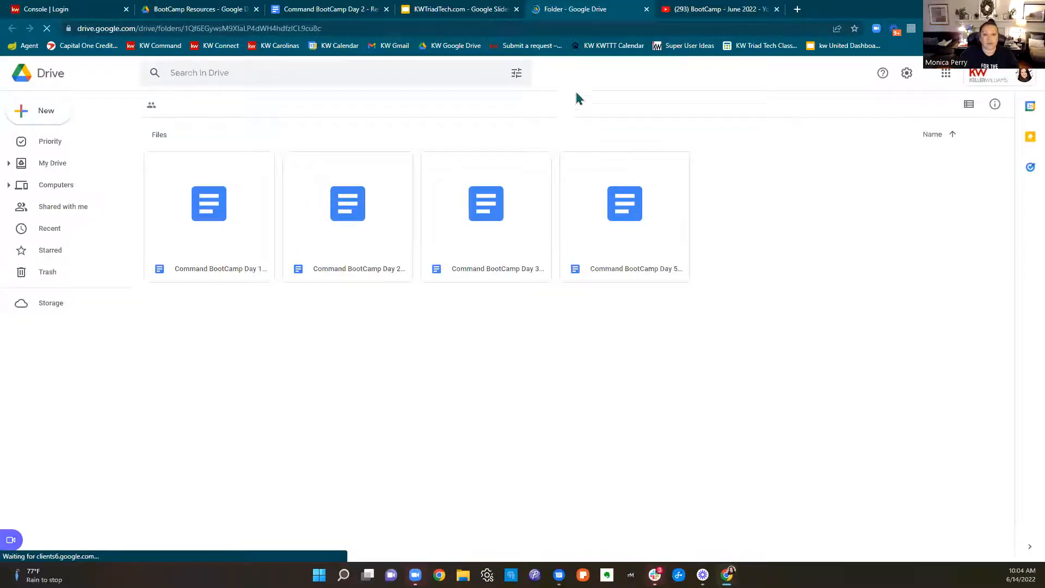
pyautogui.click(647, 10)
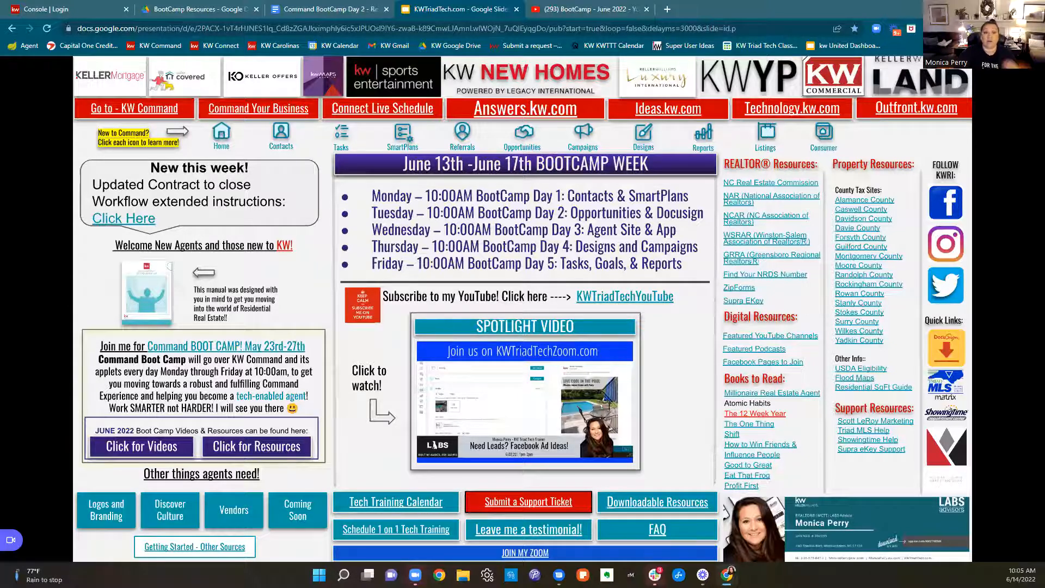
# From the existing BootCamp Resources folder, view the signed-in Google accounts, look at the personal Gmail account's Drive, and close it
pyautogui.click(213, 10)
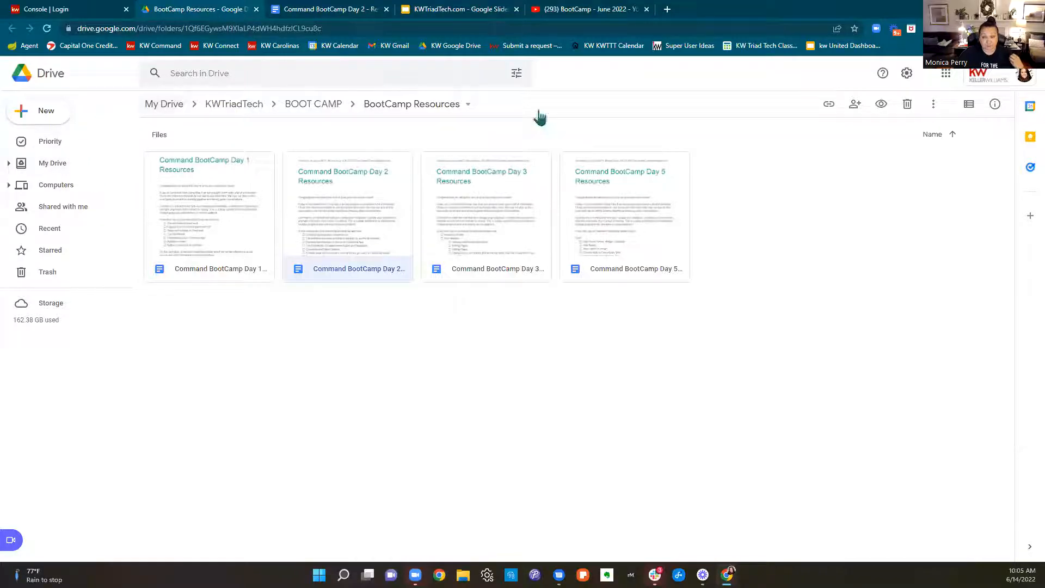
pyautogui.click(1000, 79)
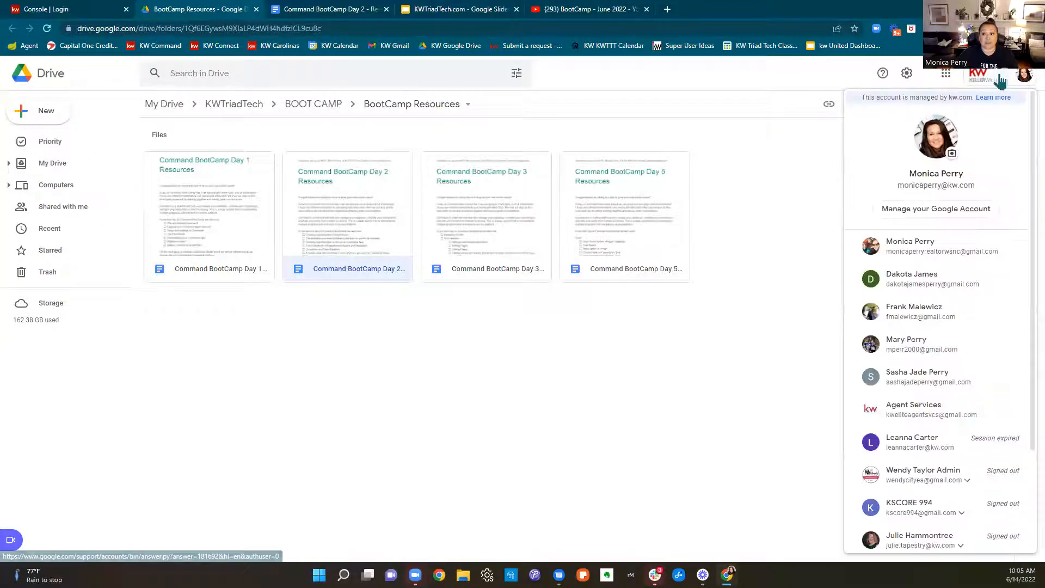
pyautogui.click(796, 163)
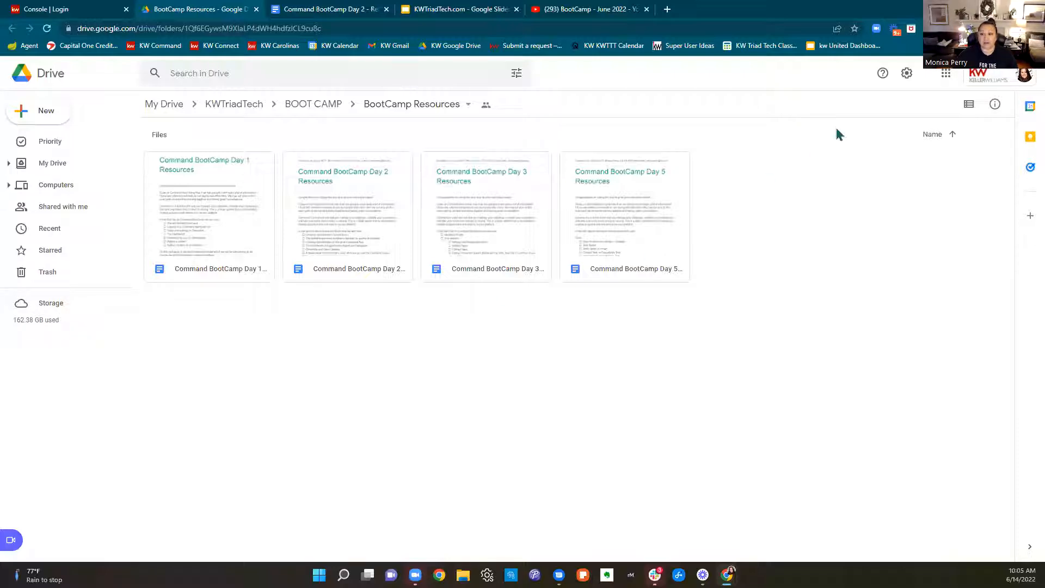
pyautogui.click(1024, 74)
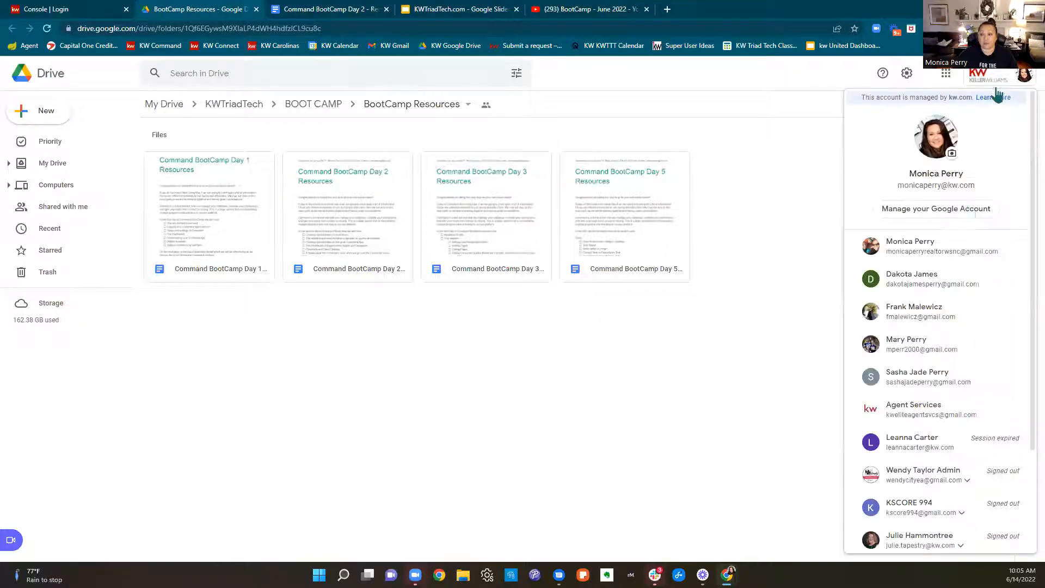
pyautogui.click(956, 260)
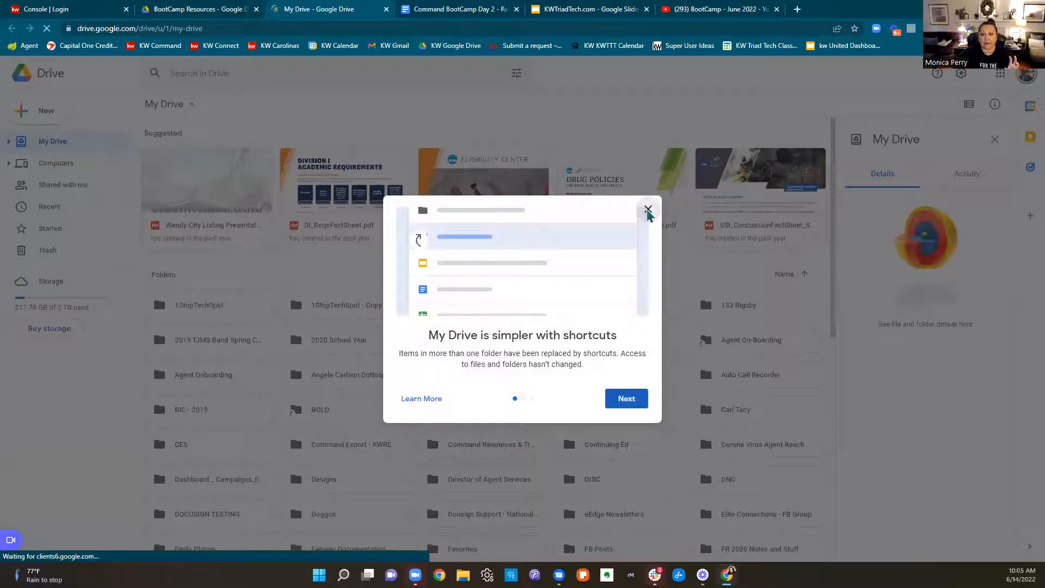
pyautogui.click(647, 210)
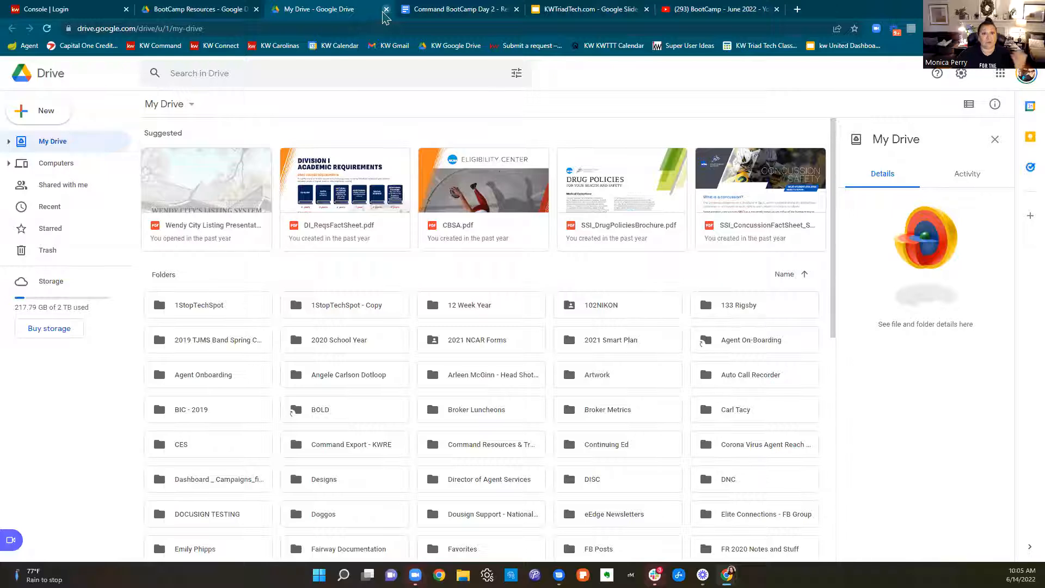
pyautogui.click(386, 9)
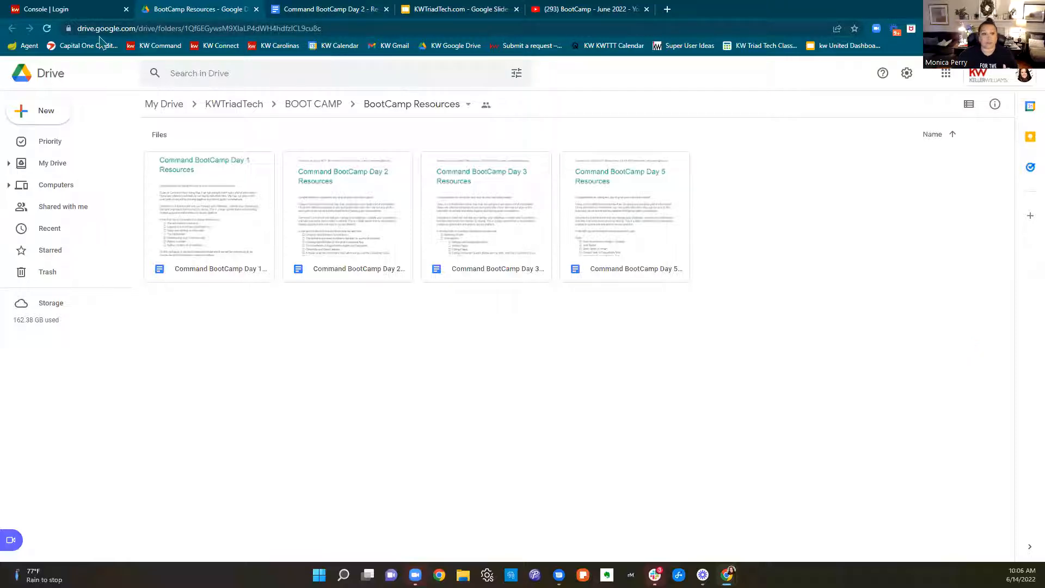
# Review the topic list and resource links in the Command BootCamp Day 2 Resources document
pyautogui.click(67, 12)
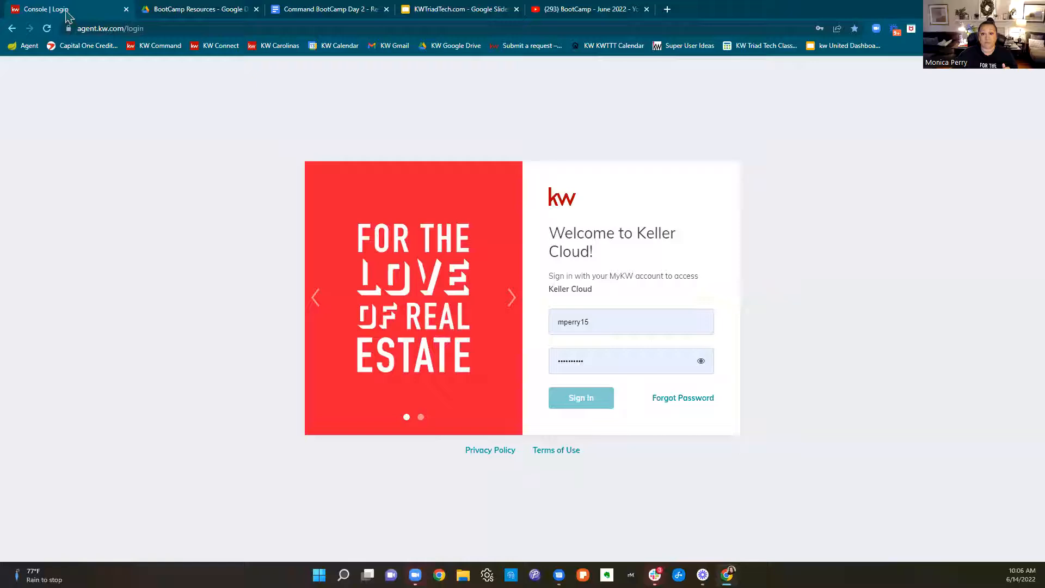
pyautogui.click(338, 12)
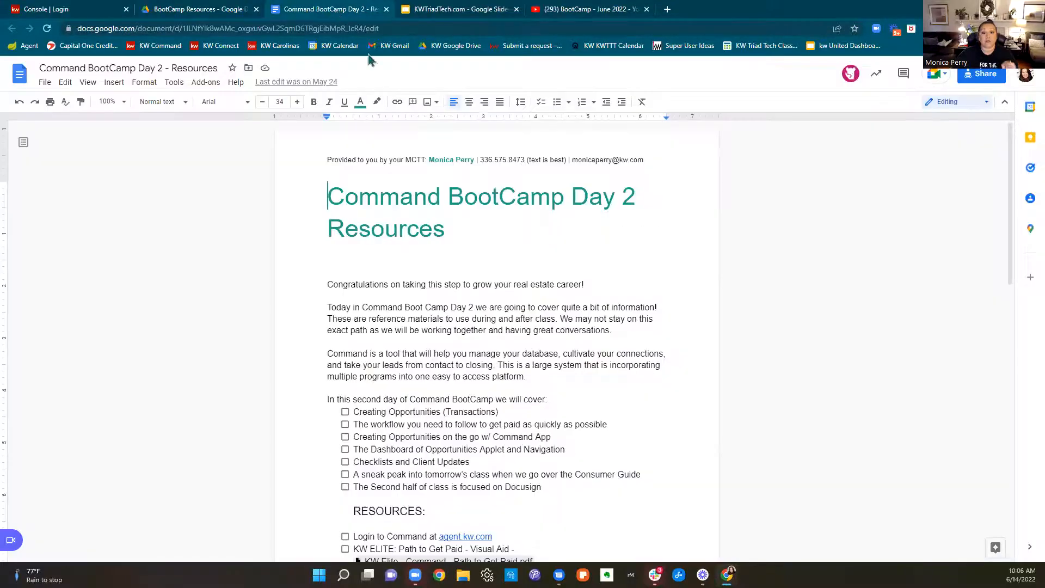
pyautogui.scroll(-3, 533, 286)
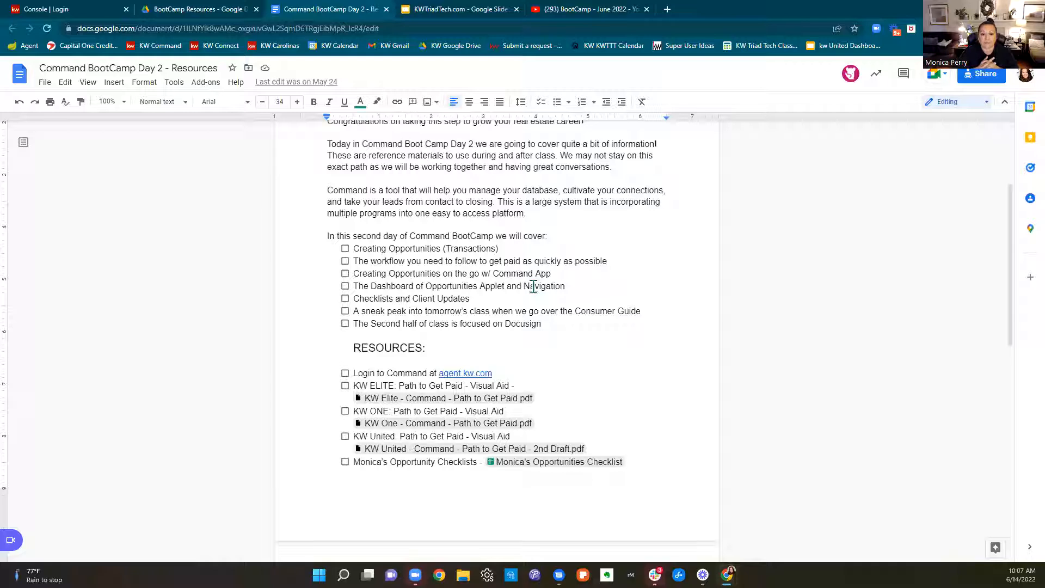
# Sign in to KW Command from the Keller Cloud login page with the prefilled credentials
pyautogui.click(68, 10)
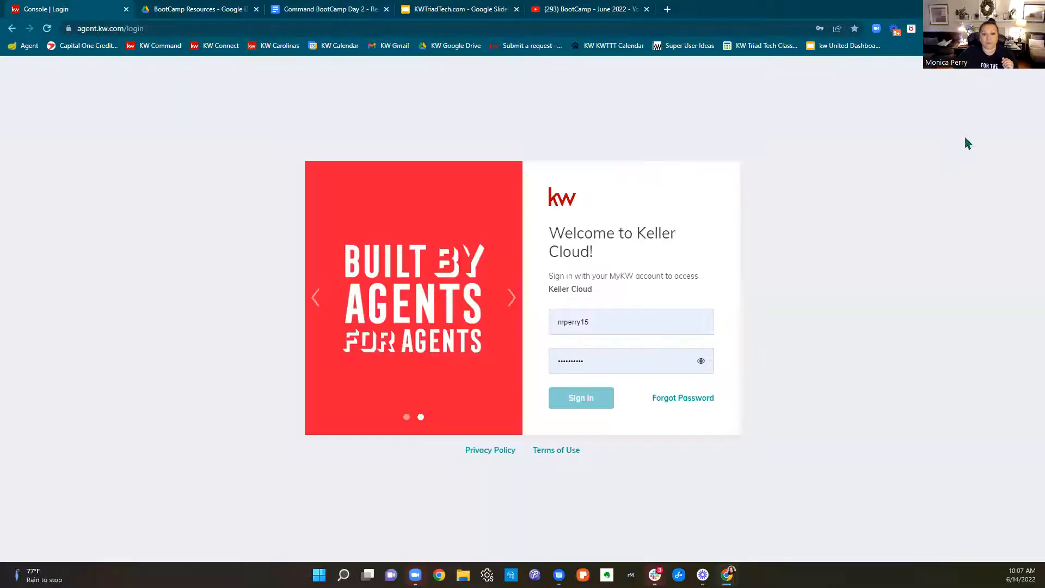
pyautogui.click(624, 314)
pyautogui.click(593, 401)
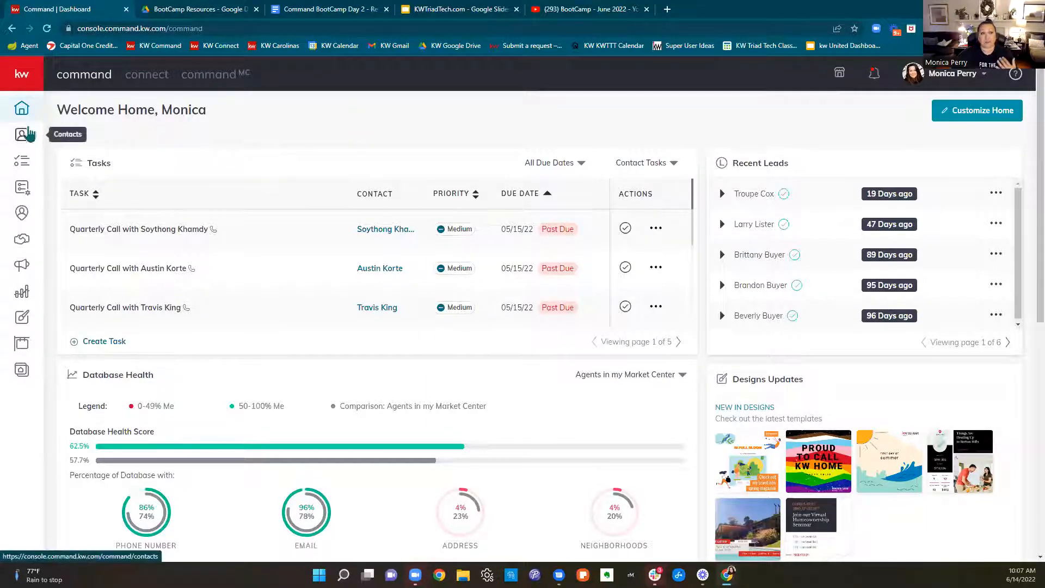
# In Contacts, dismiss the welcome banner, search by the contact's first name, and open the record tagged Family
pyautogui.click(25, 141)
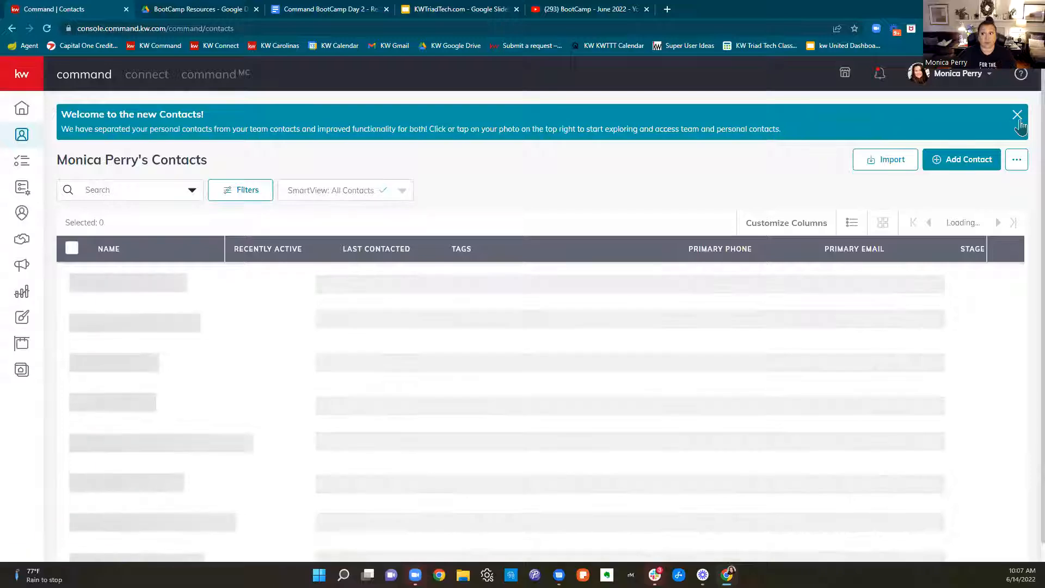
pyautogui.click(1017, 115)
pyautogui.click(105, 145)
pyautogui.write('dd')
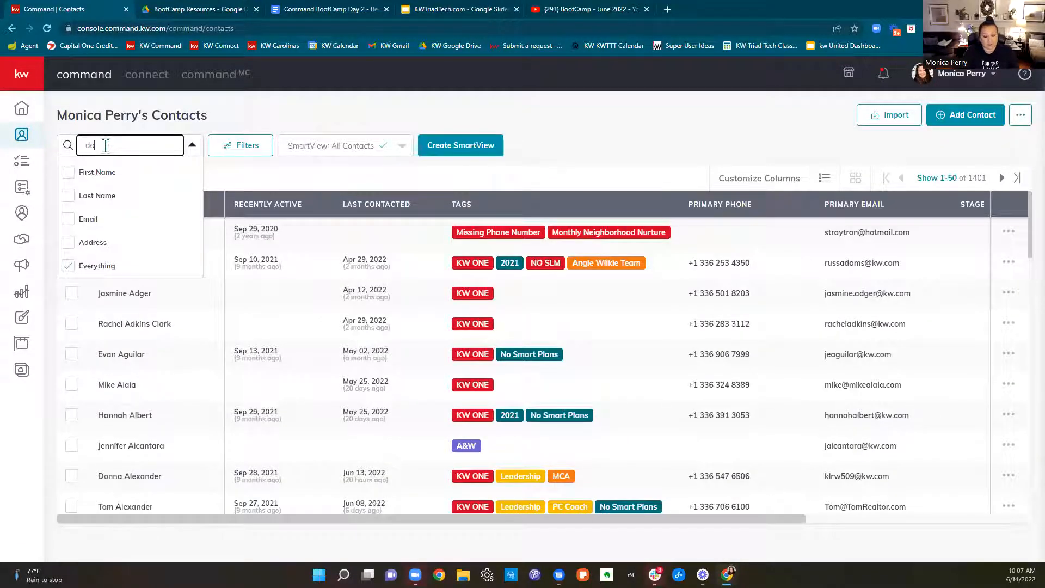
pyautogui.write('kota')
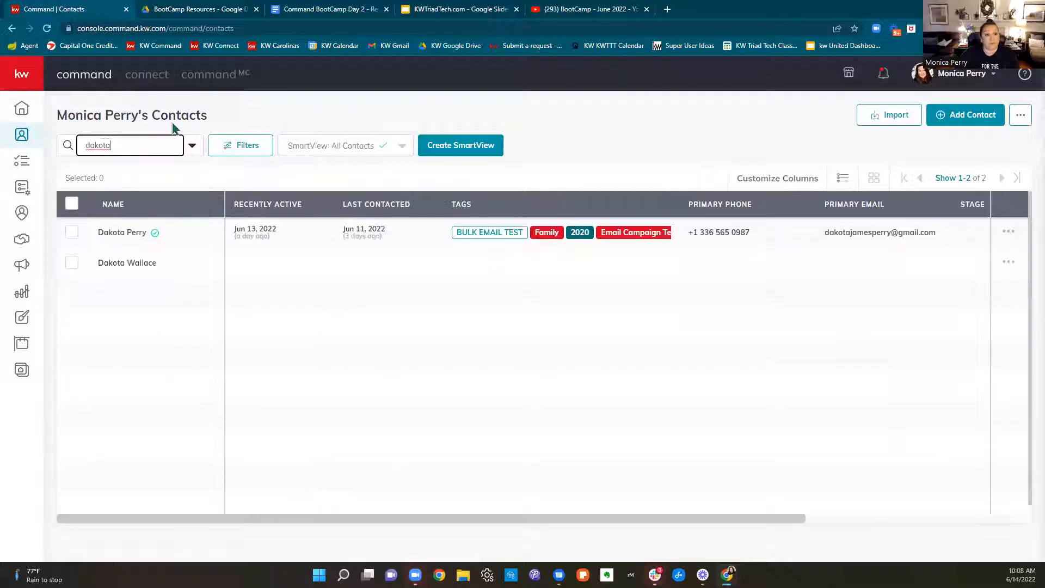
pyautogui.click(134, 234)
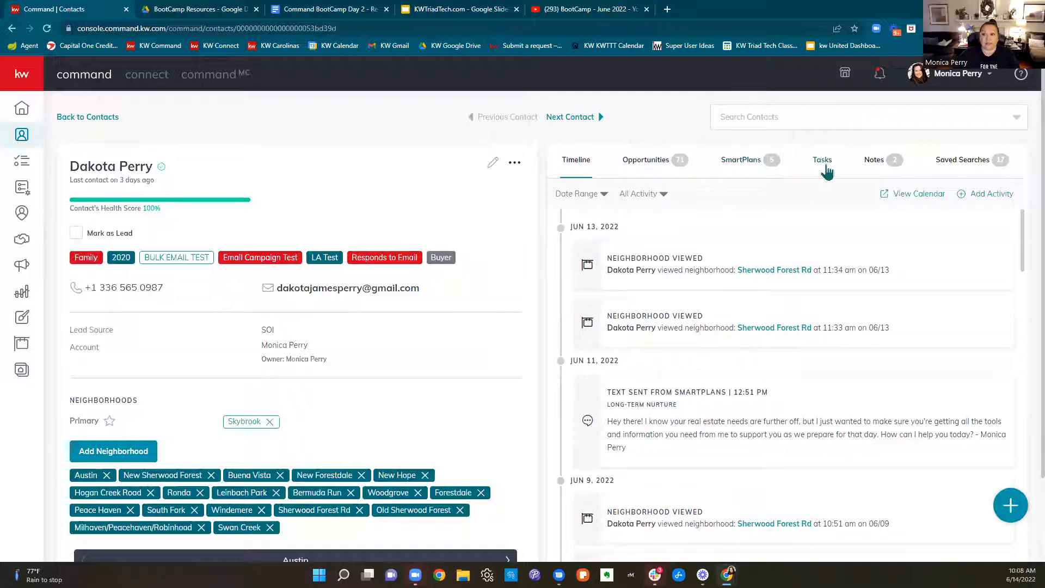
# Show the contact's opportunities and look through the Create Opportunity form and its opportunity types without creating one
pyautogui.click(651, 167)
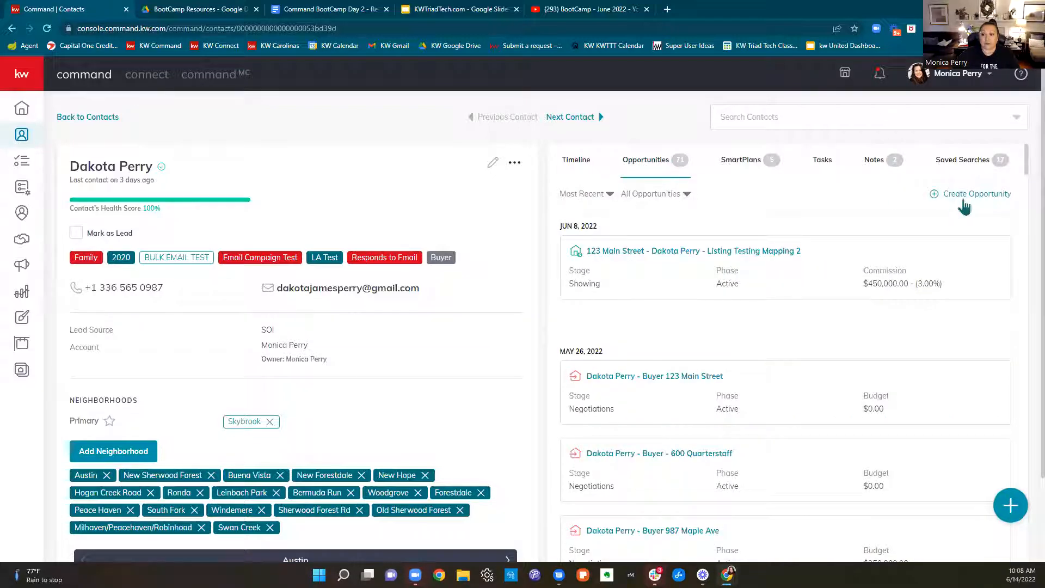
pyautogui.click(982, 197)
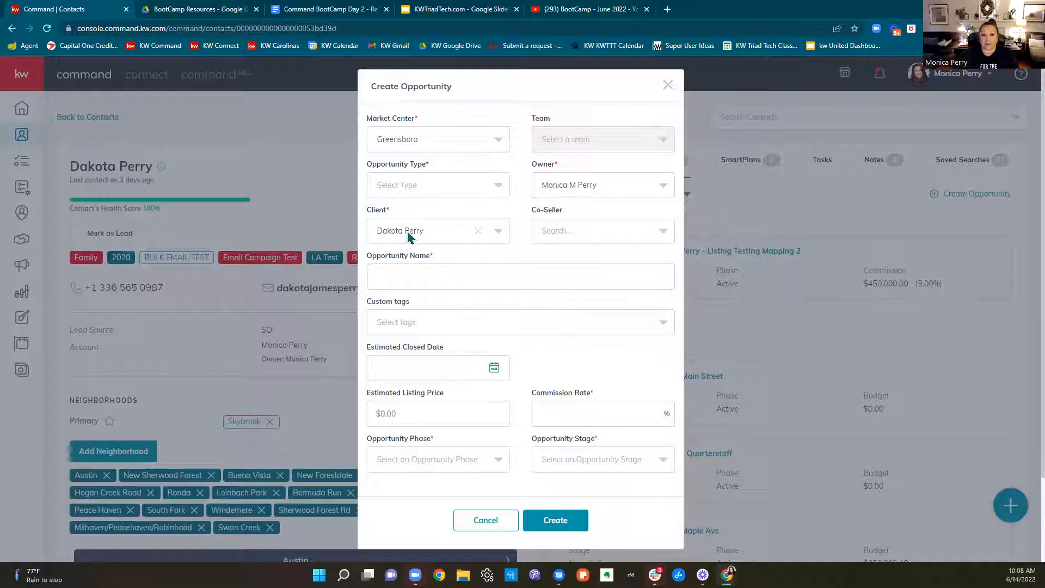
pyautogui.click(403, 188)
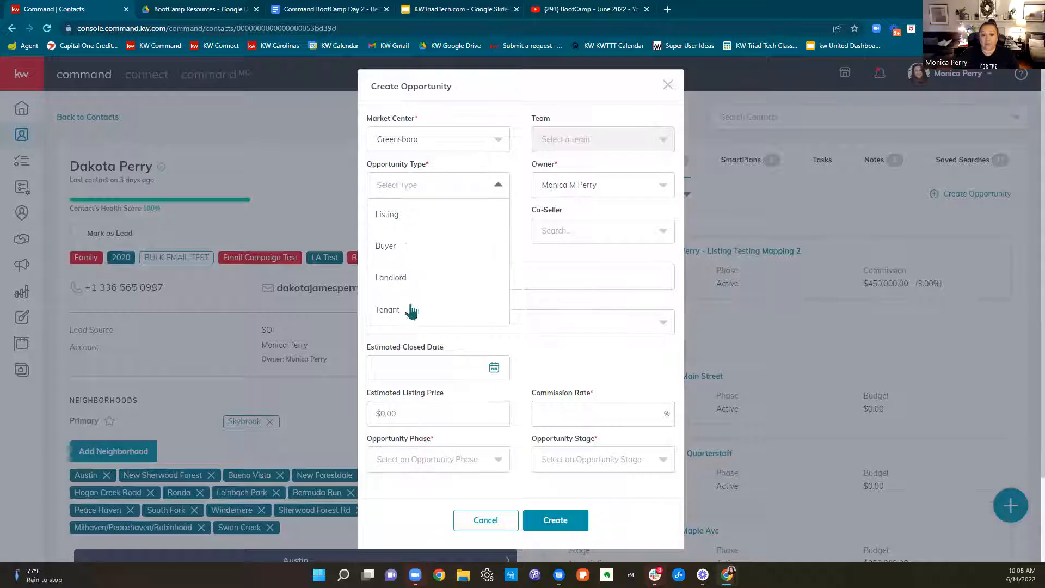
pyautogui.click(587, 254)
pyautogui.scroll(-2, 629, 253)
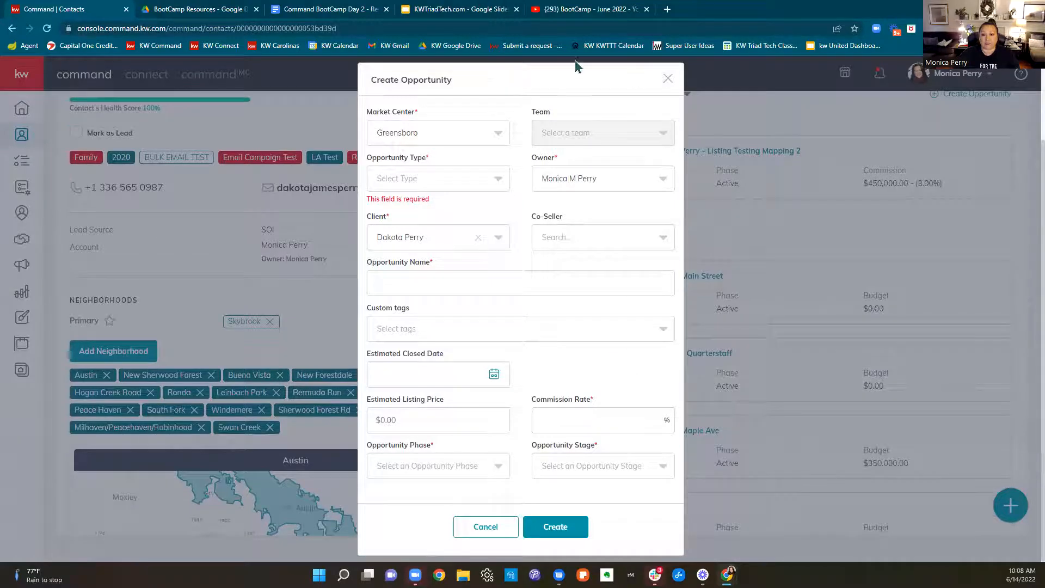
pyautogui.click(667, 79)
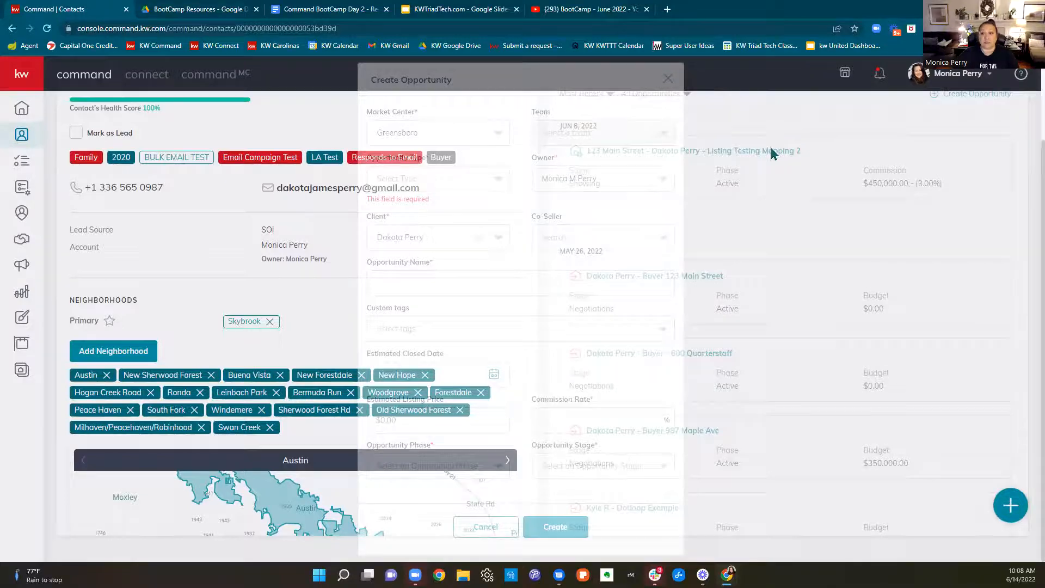
pyautogui.scroll(2, 736, 145)
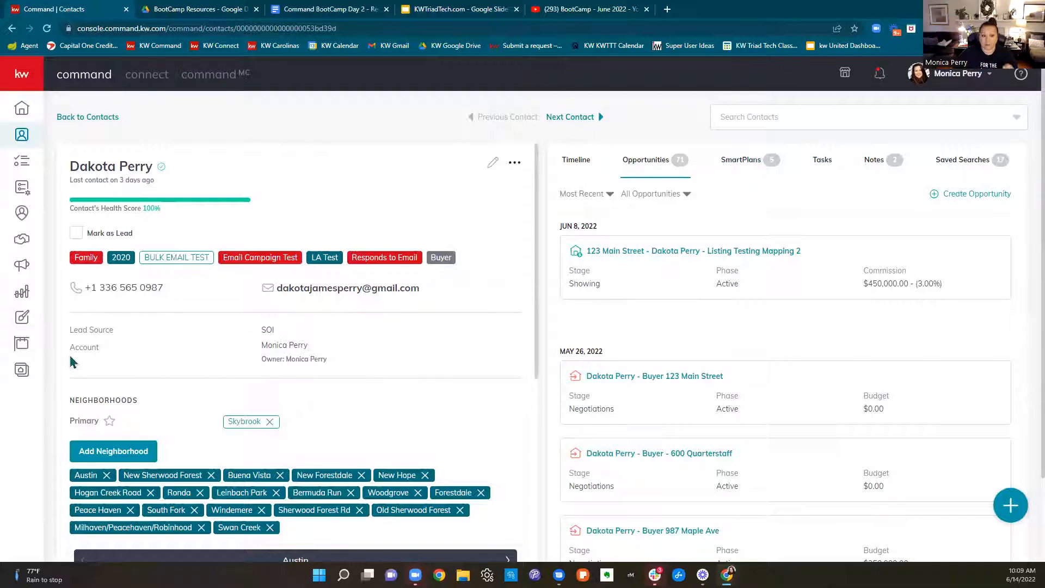
# Check which account the contact belongs to and view the available personal and team accounts in the profile list
pyautogui.moveTo(69, 344); pyautogui.dragTo(285, 359)
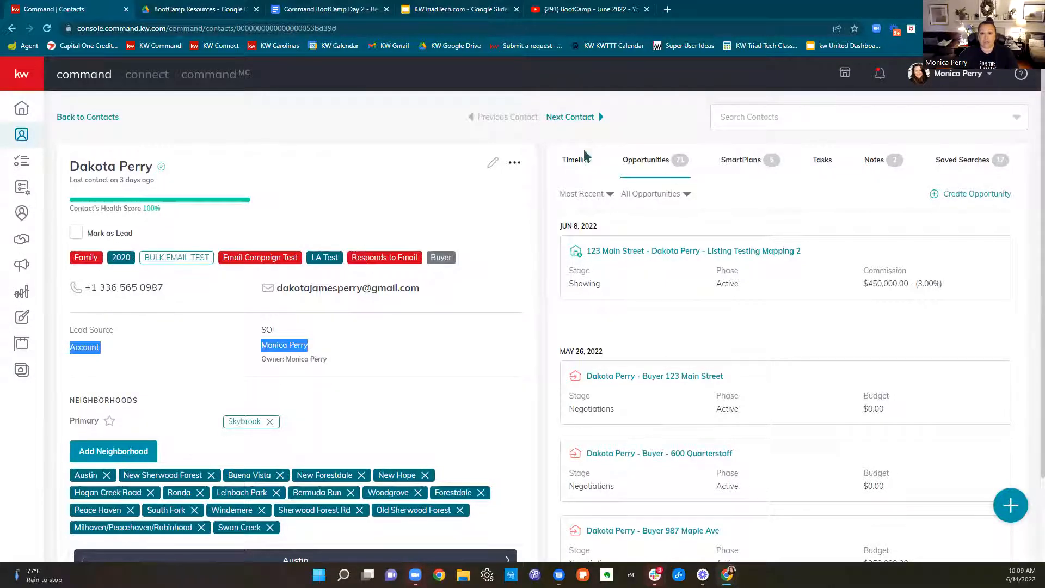
pyautogui.click(939, 84)
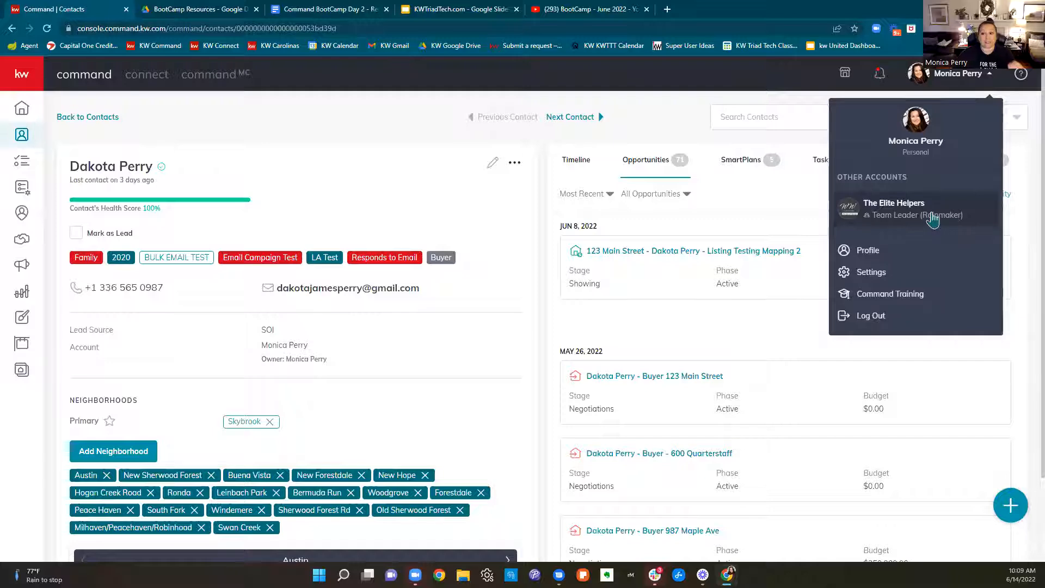
pyautogui.click(422, 119)
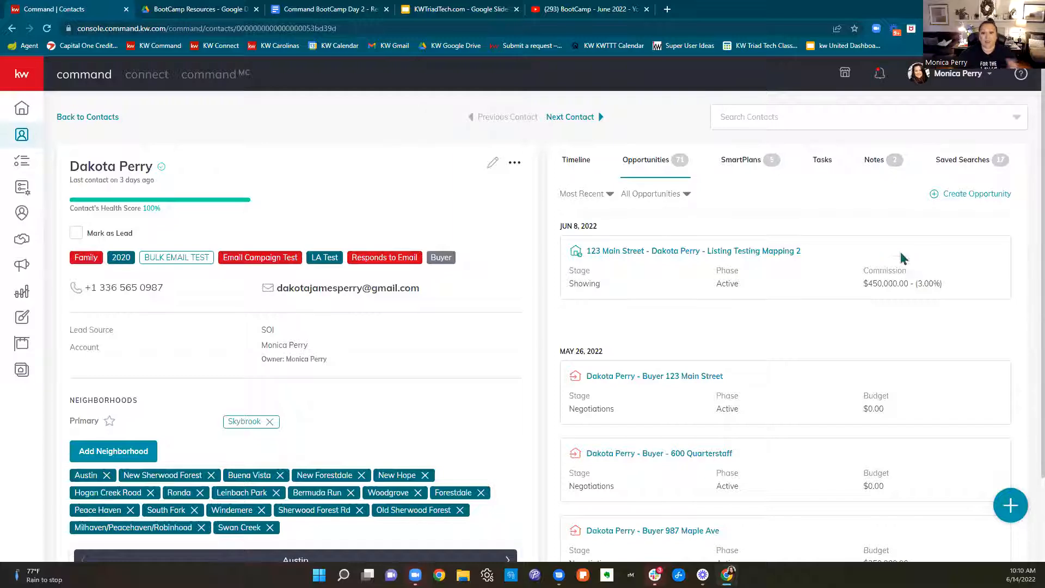
# Show how the contact's account is changed by choosing The Elite Helpers (Team), and close the dialog without applying it
pyautogui.click(514, 163)
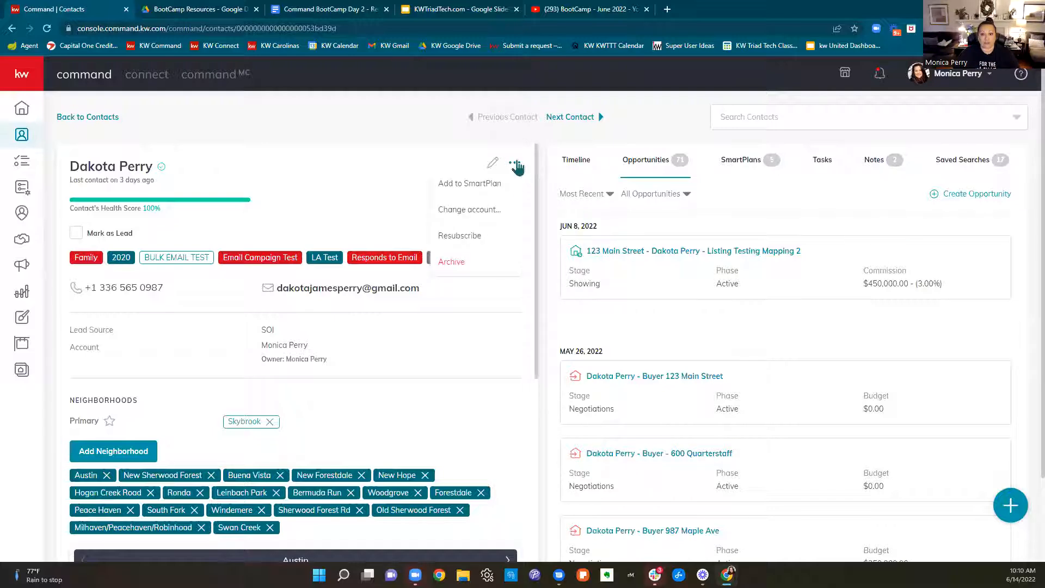
pyautogui.click(490, 216)
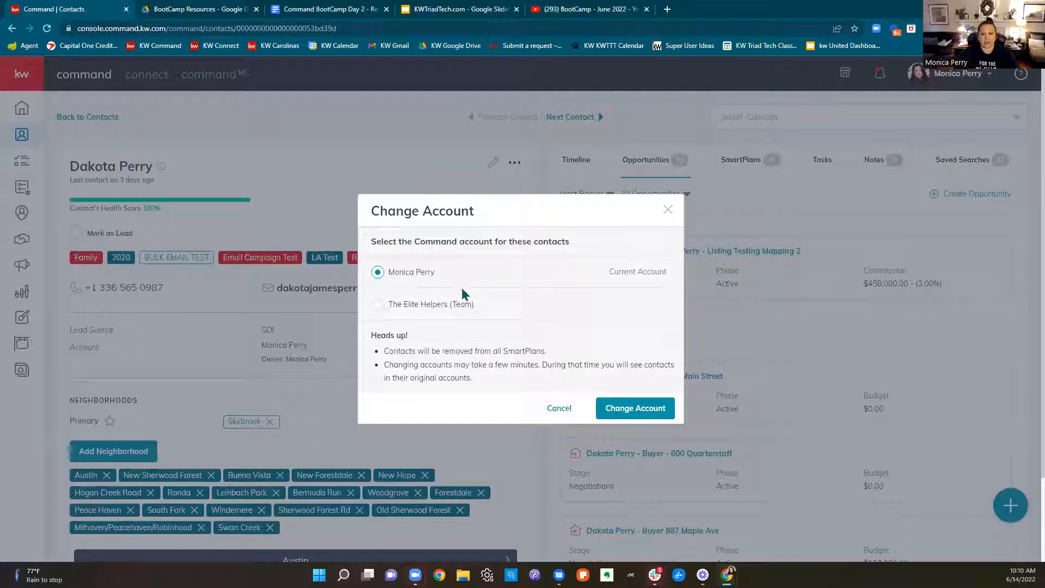
pyautogui.click(377, 308)
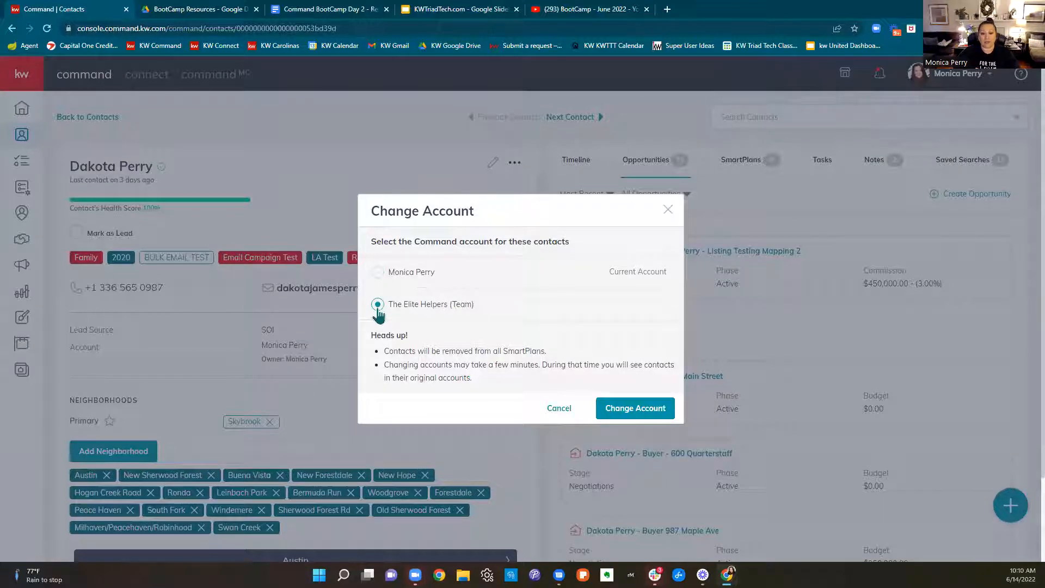
pyautogui.moveTo(485, 314); pyautogui.dragTo(389, 318)
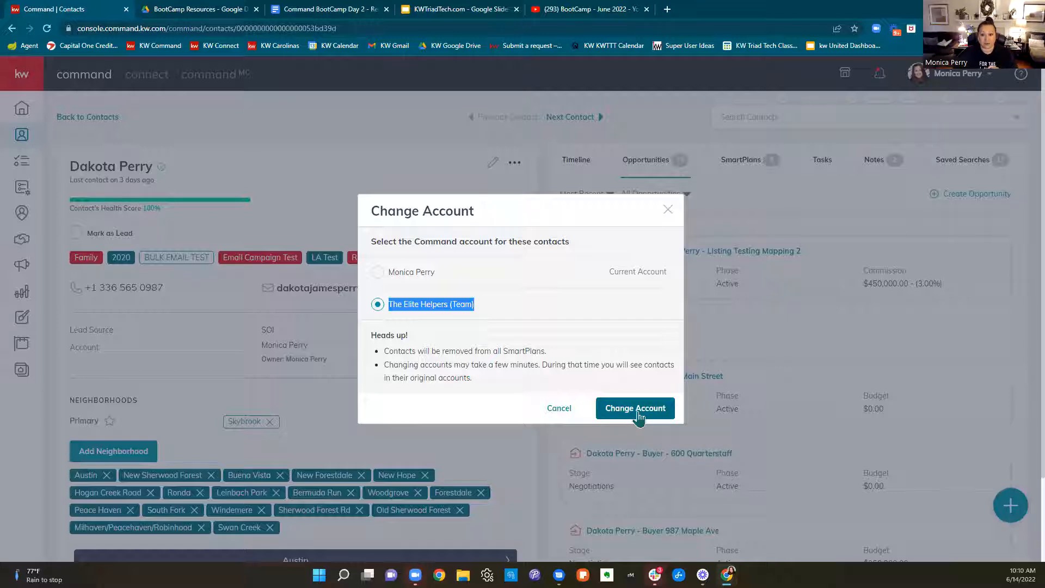
pyautogui.click(668, 211)
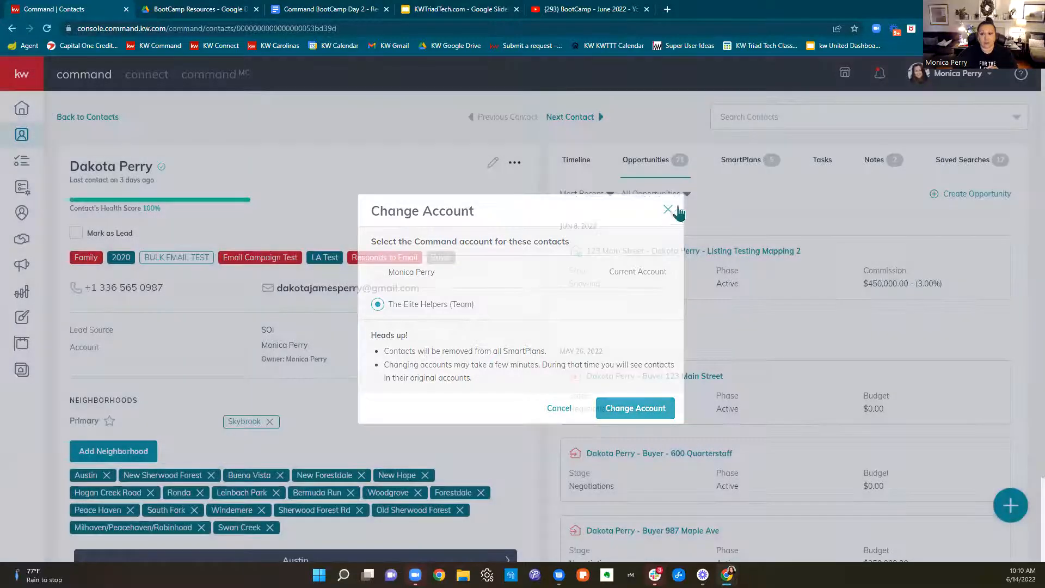
pyautogui.click(957, 74)
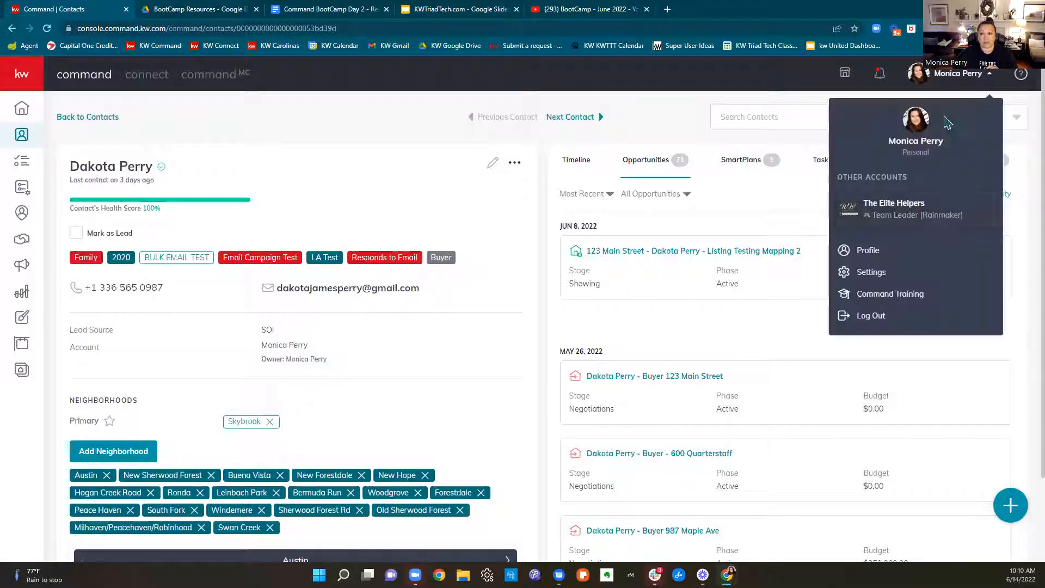
pyautogui.click(894, 214)
pyautogui.click(508, 371)
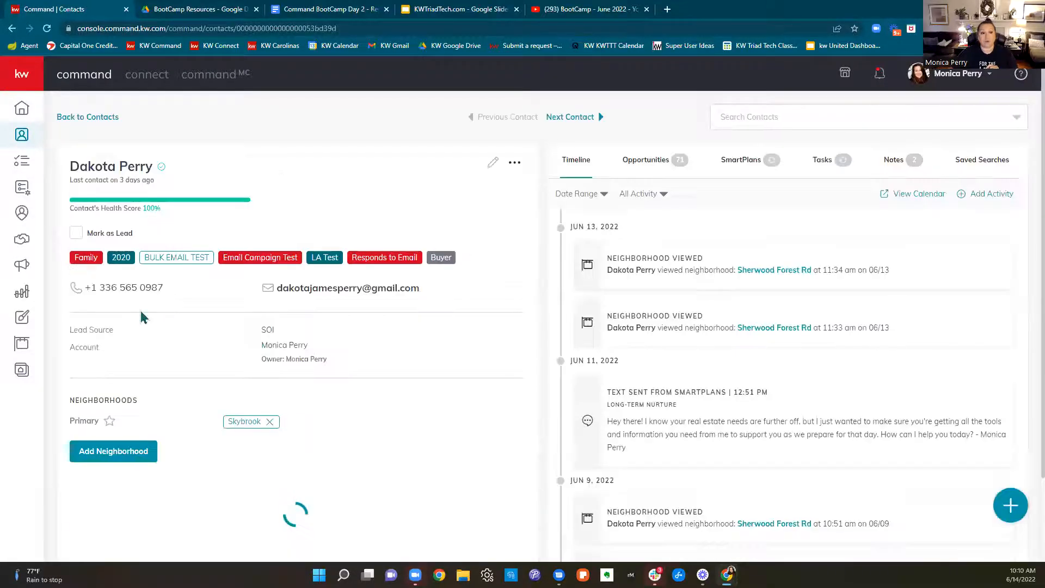
# Return to the contacts list and switch to The Elite Helpers team account
pyautogui.click(87, 116)
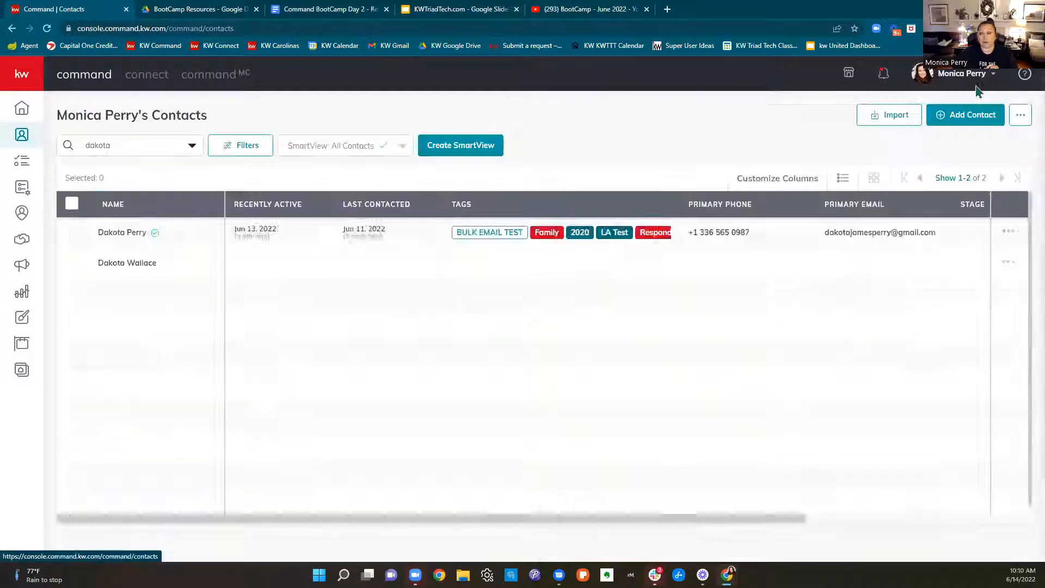
pyautogui.click(960, 73)
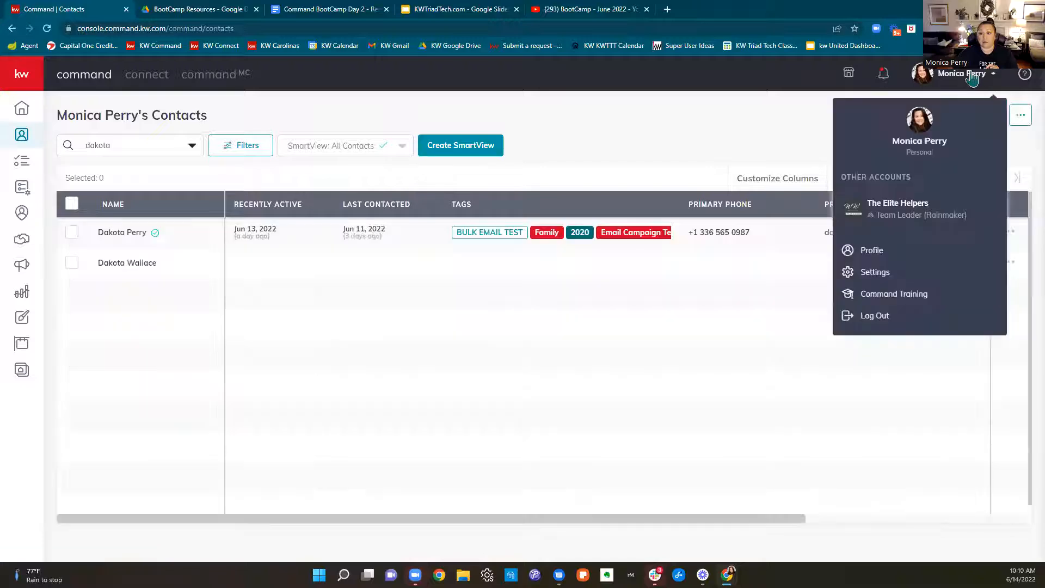
pyautogui.click(896, 210)
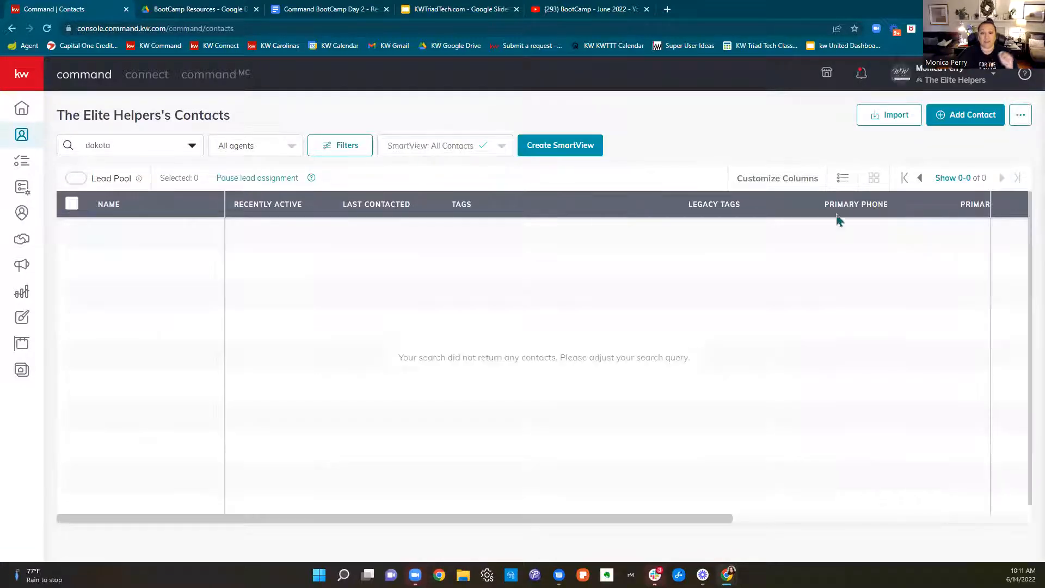
# Search the team's contacts for "test" and open the record whose only legacy tag is Bedrock
pyautogui.moveTo(171, 146); pyautogui.dragTo(61, 144)
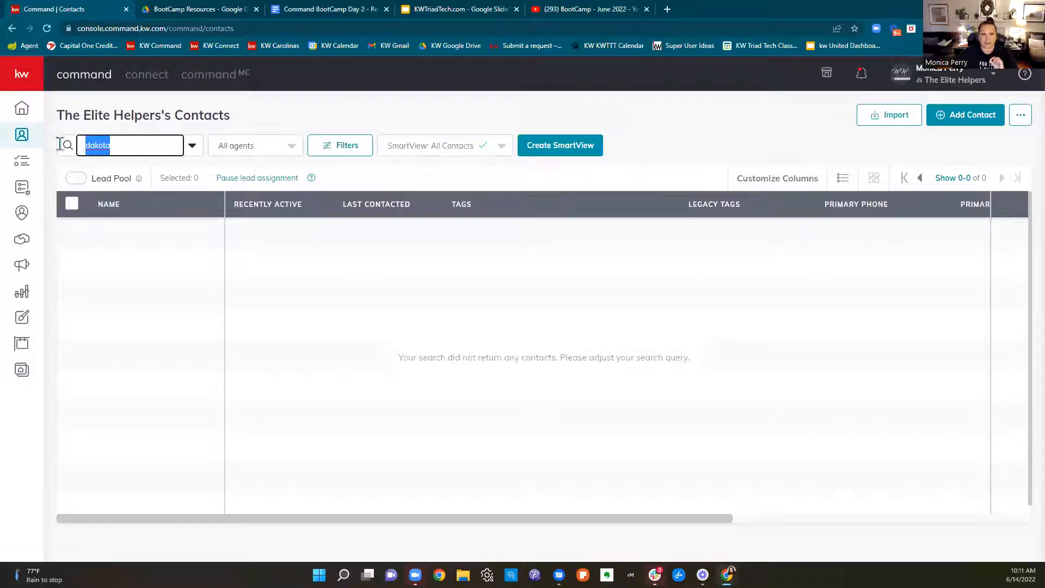
pyautogui.press('BackSpace')
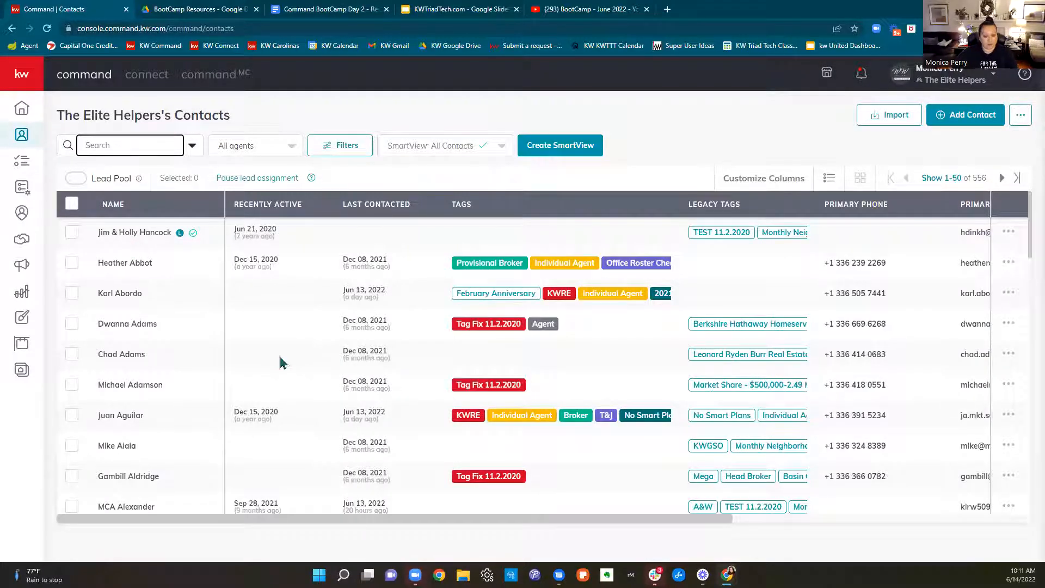
pyautogui.write('test')
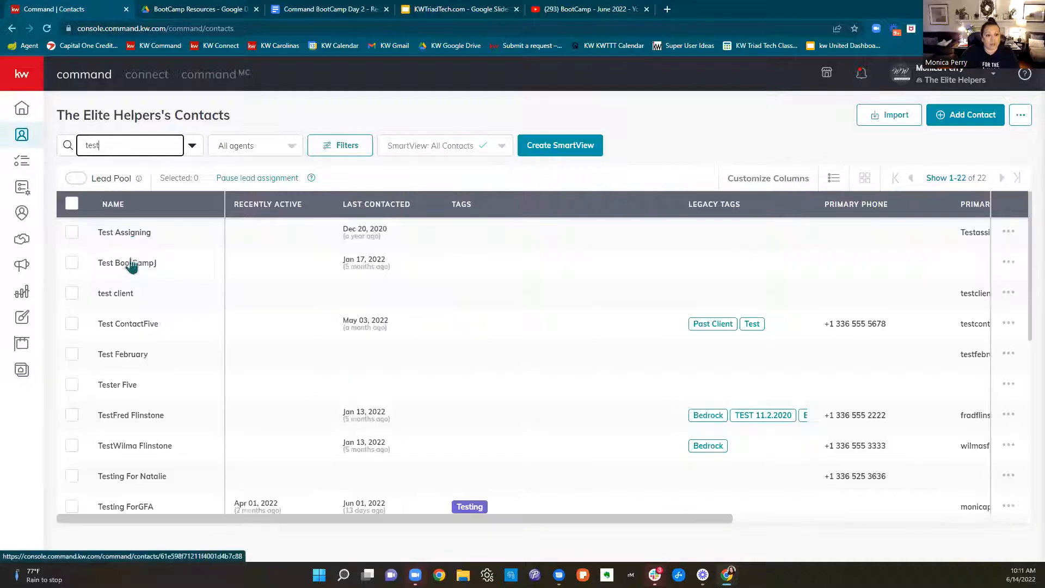
pyautogui.click(124, 260)
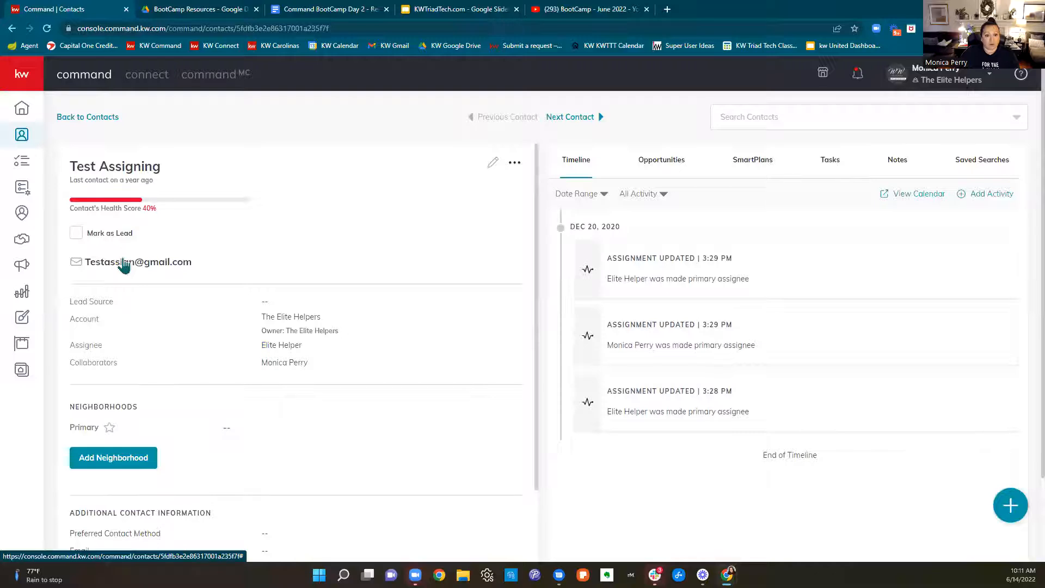
pyautogui.click(74, 121)
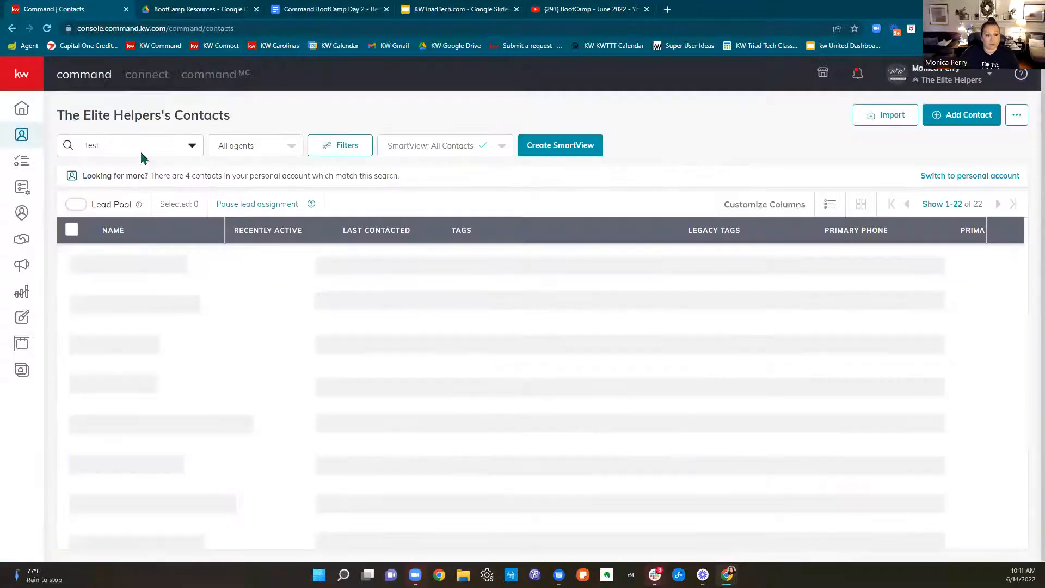
pyautogui.scroll(-4, 332, 335)
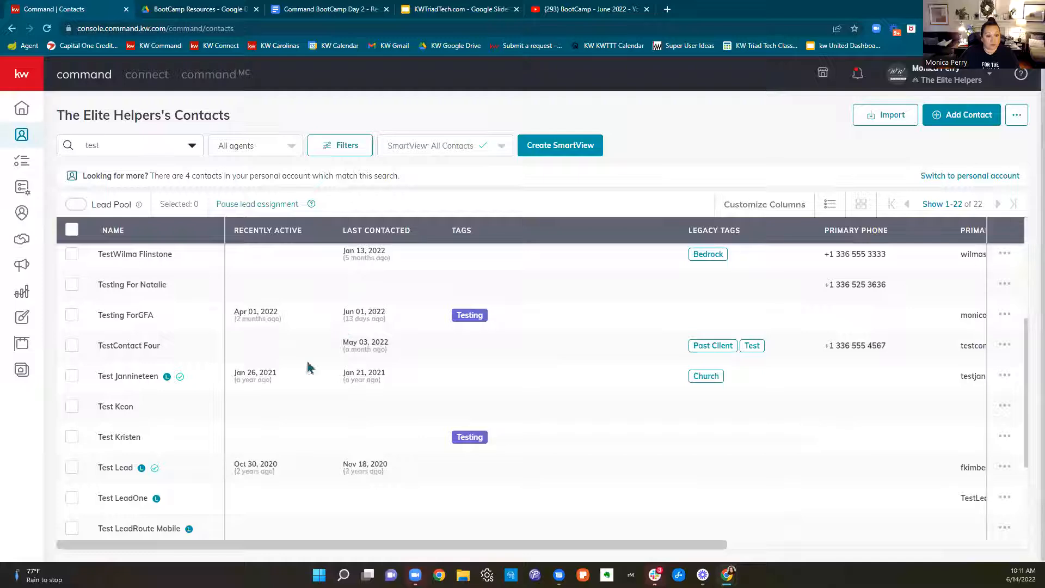
pyautogui.click(131, 257)
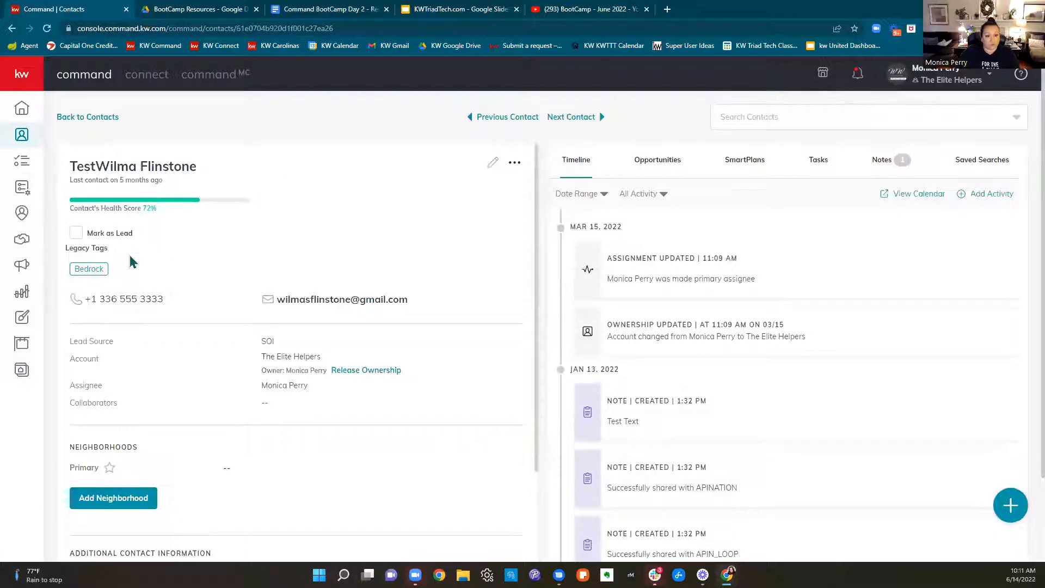
# Point out the account, owner and assignee in the test contact's details
pyautogui.moveTo(74, 359); pyautogui.dragTo(340, 364)
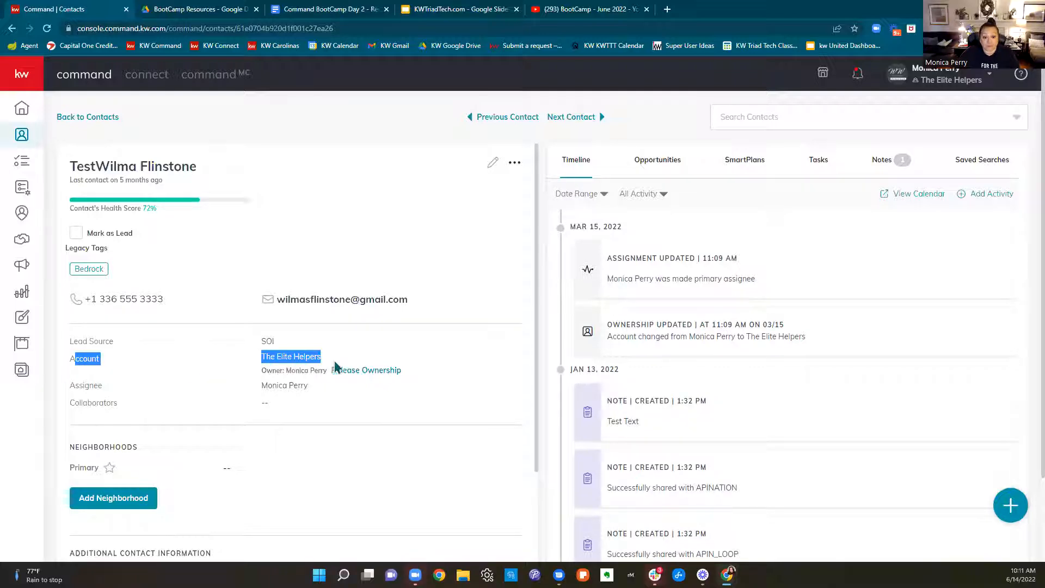
pyautogui.moveTo(262, 370); pyautogui.dragTo(329, 380)
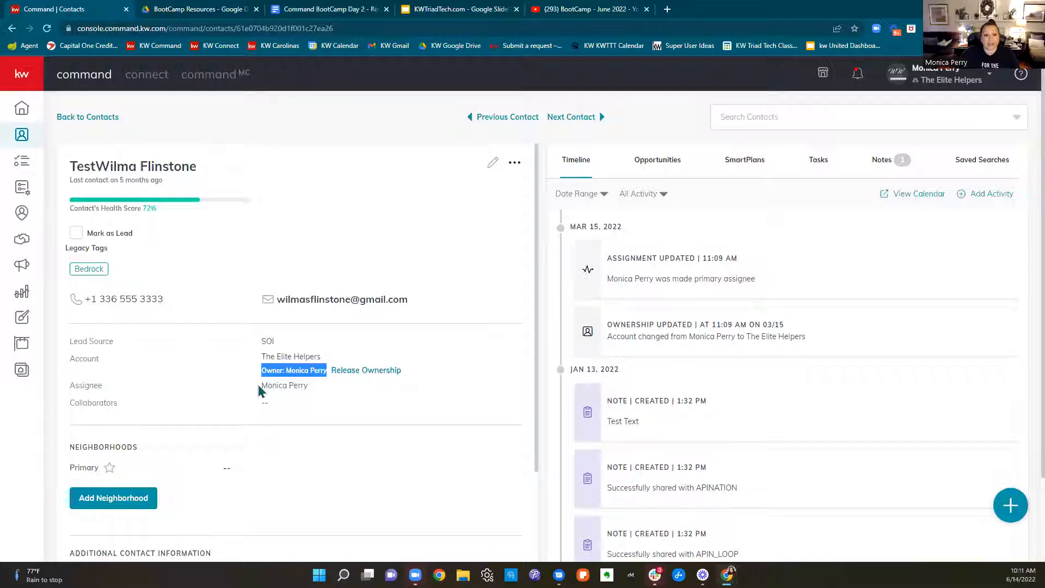
pyautogui.moveTo(260, 387); pyautogui.dragTo(327, 397)
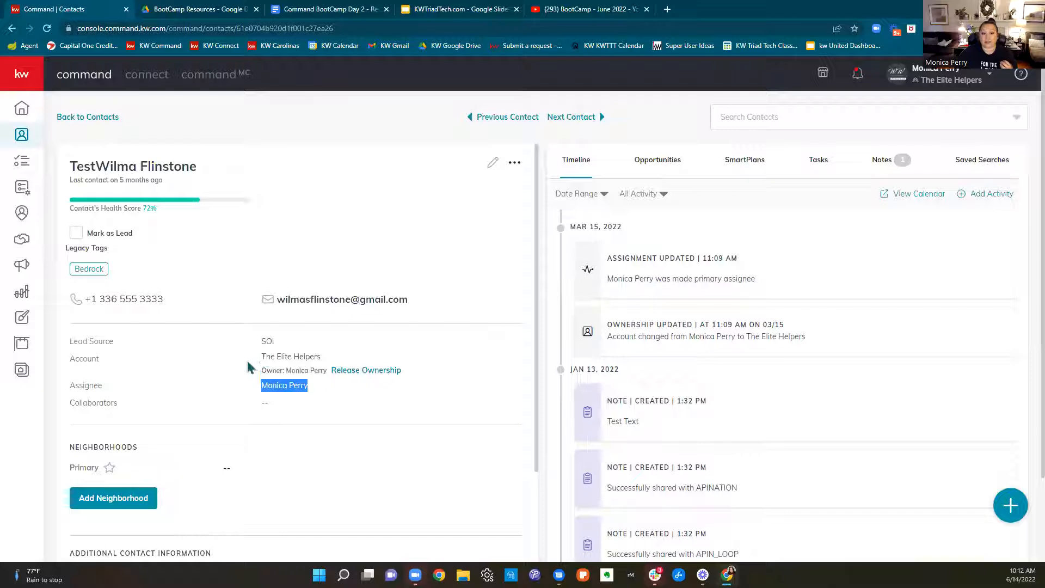
pyautogui.moveTo(261, 371); pyautogui.dragTo(328, 380)
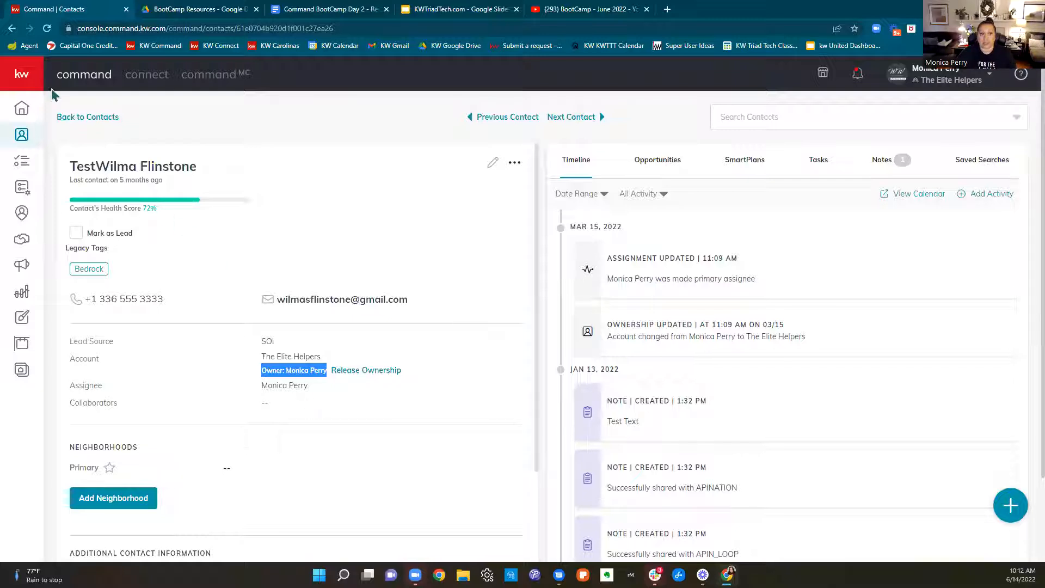
# Open the first contact in the team's "test" results and point out its account and owner
pyautogui.click(73, 117)
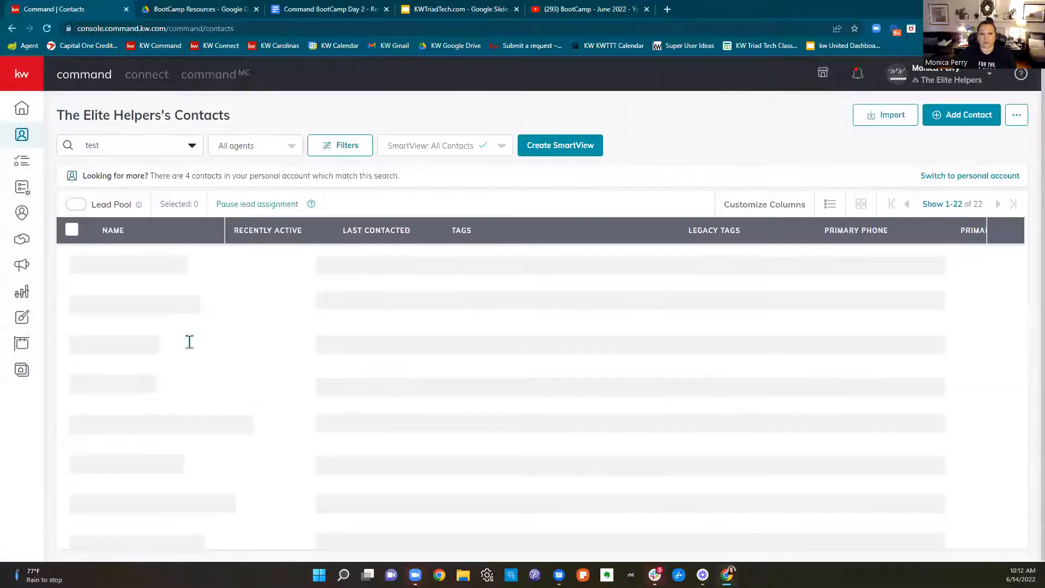
pyautogui.click(131, 264)
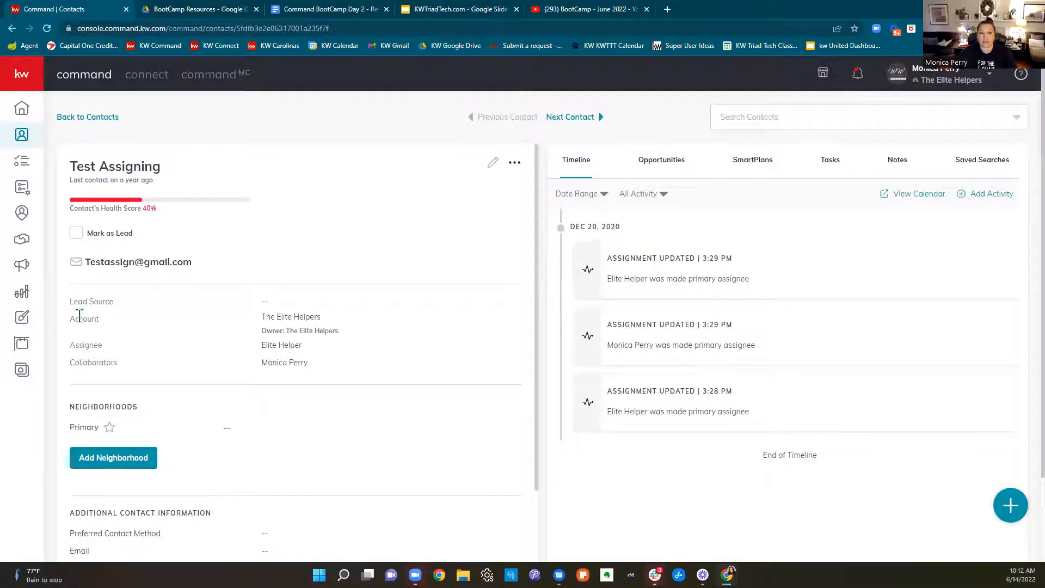
pyautogui.moveTo(79, 318); pyautogui.dragTo(335, 321)
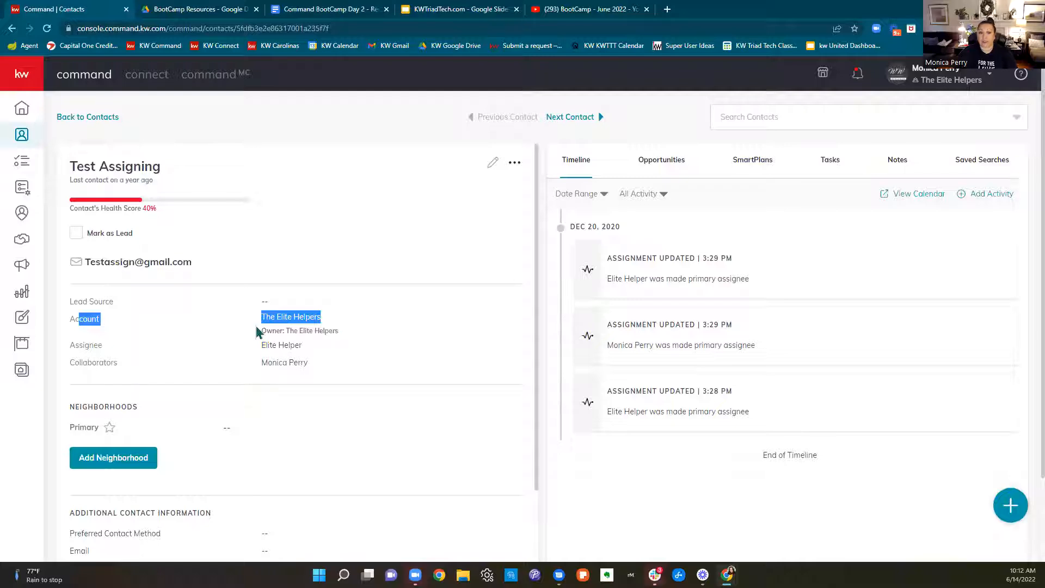
pyautogui.moveTo(258, 330); pyautogui.dragTo(363, 339)
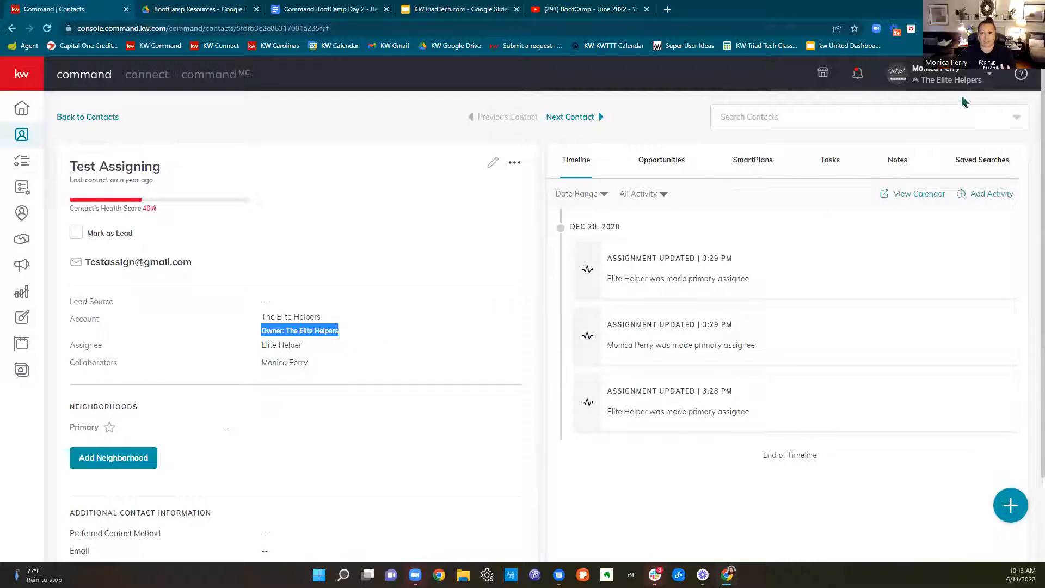
# Switch back to the personal account and clear the search in its contacts list
pyautogui.click(947, 80)
pyautogui.click(887, 223)
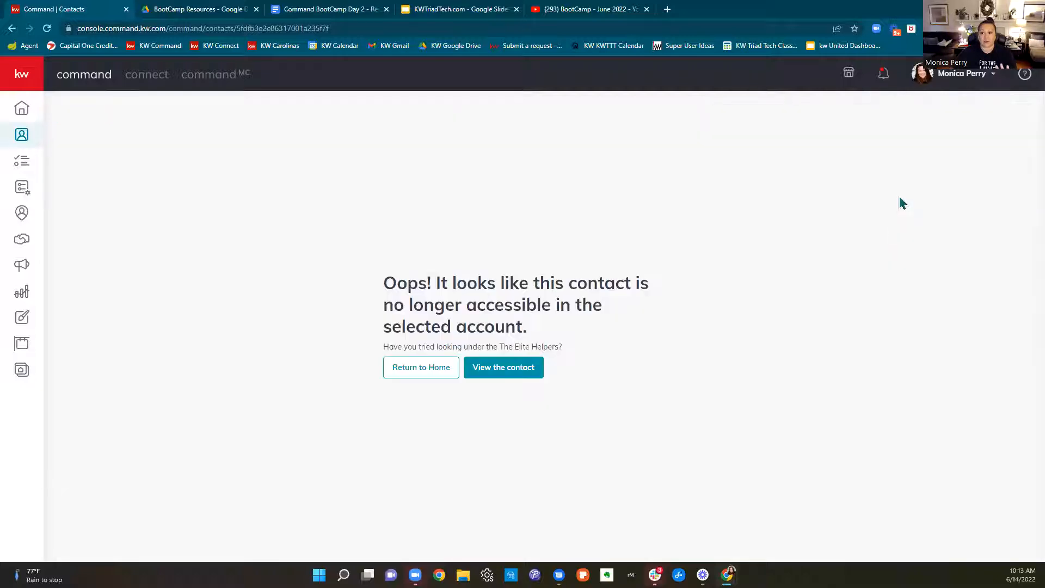
pyautogui.click(424, 369)
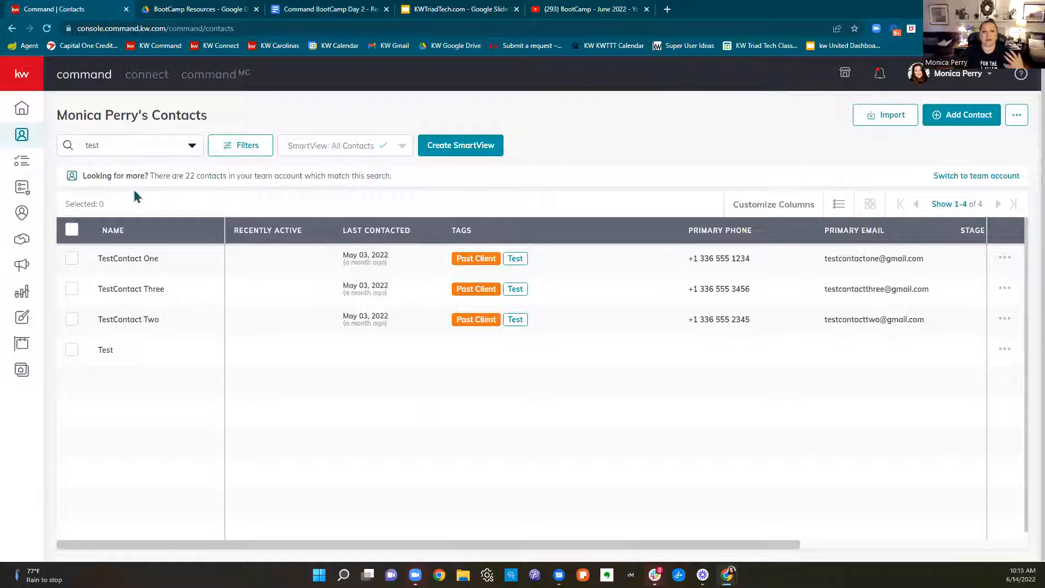
pyautogui.moveTo(113, 148); pyautogui.dragTo(65, 154)
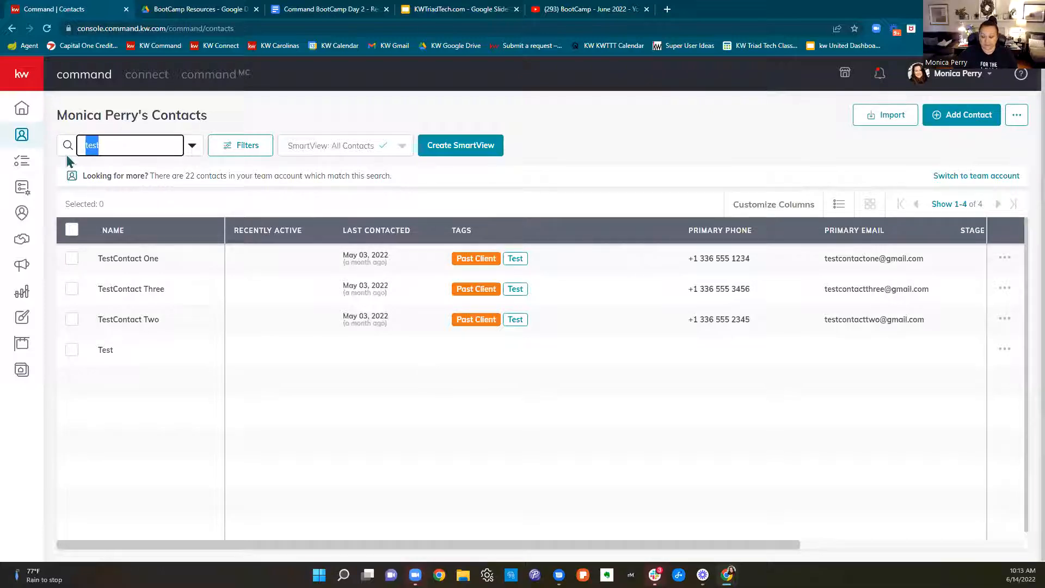
pyautogui.press('BackSpace')
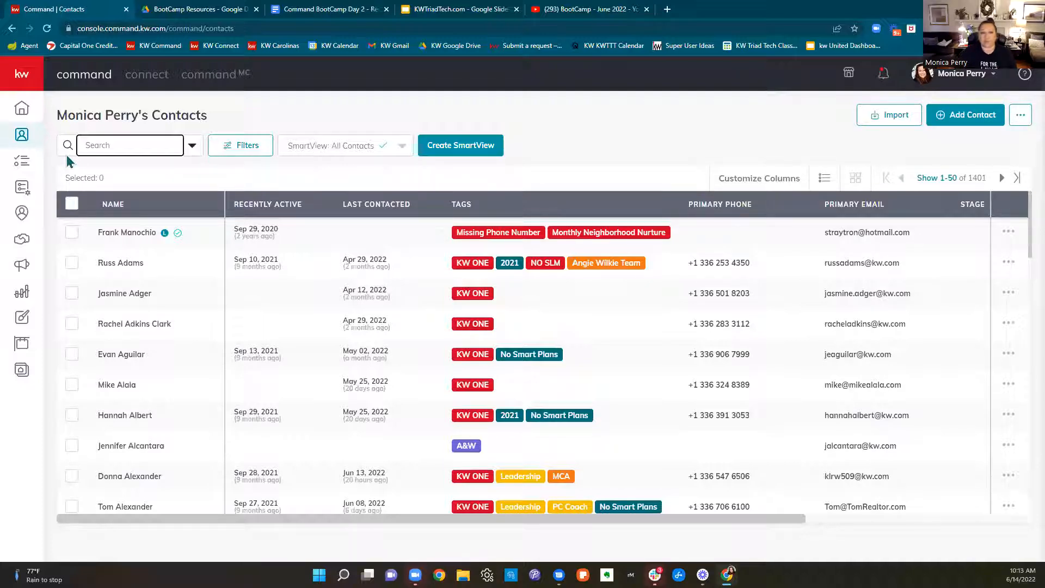
# Start a new opportunity from Opportunities and check the available teams, keeping The Elite Helpers
pyautogui.click(21, 245)
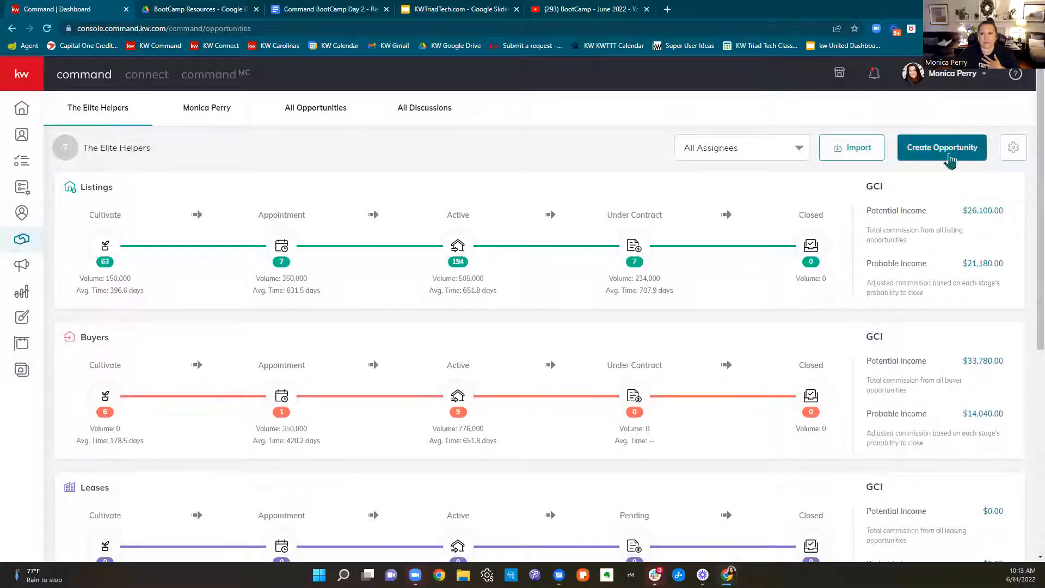
pyautogui.click(949, 158)
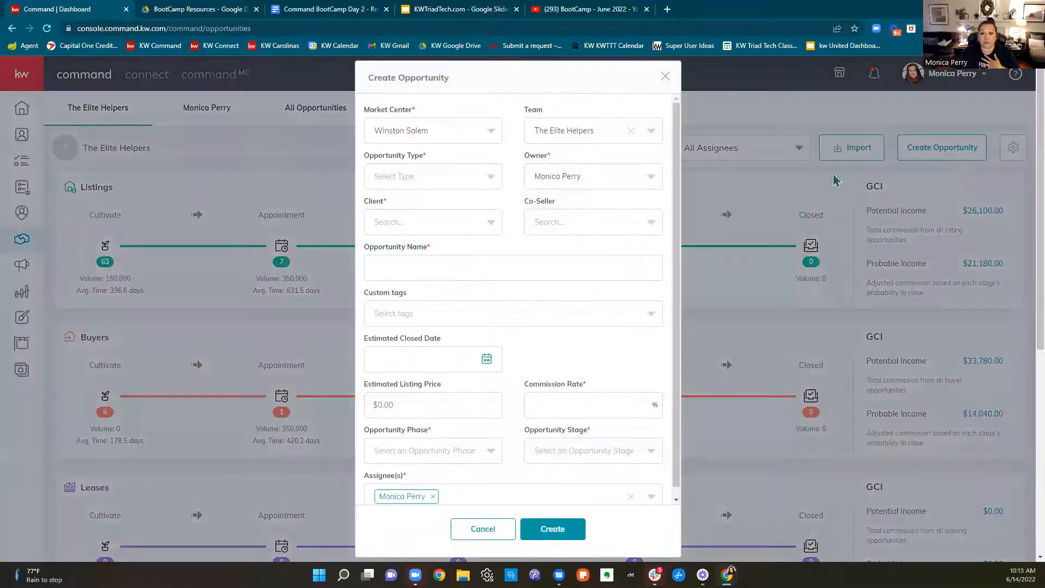
pyautogui.click(529, 136)
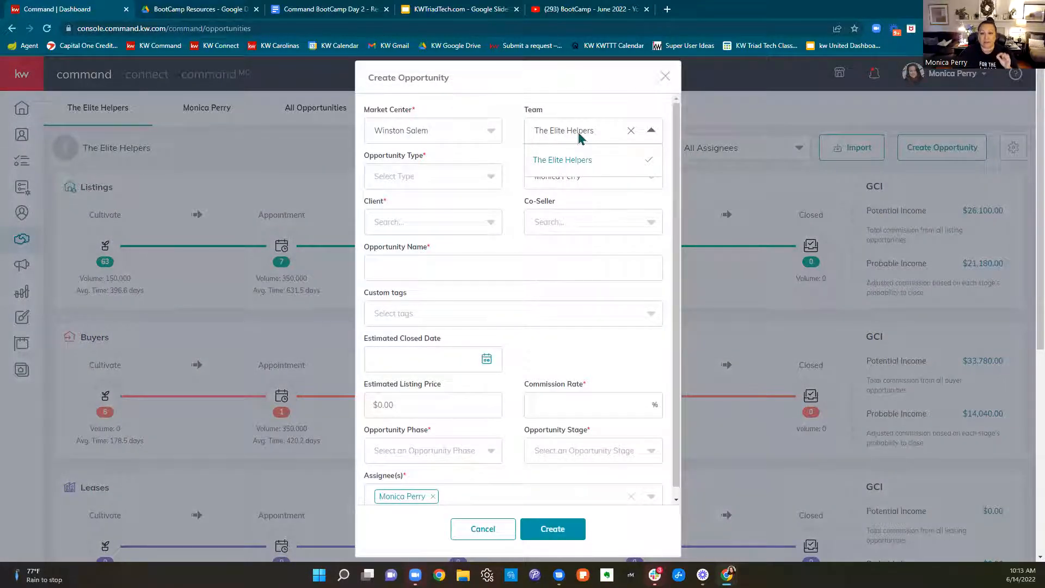
pyautogui.click(579, 106)
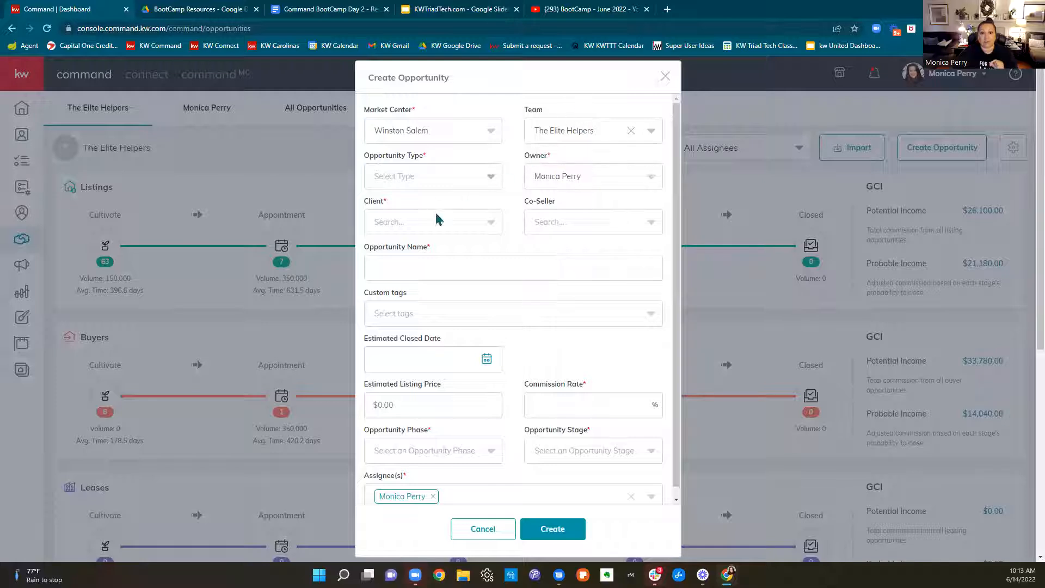
# Look up the new opportunity's client by the personal contact's first name, and replace that search with "test"
pyautogui.click(413, 233)
pyautogui.write('dakota')
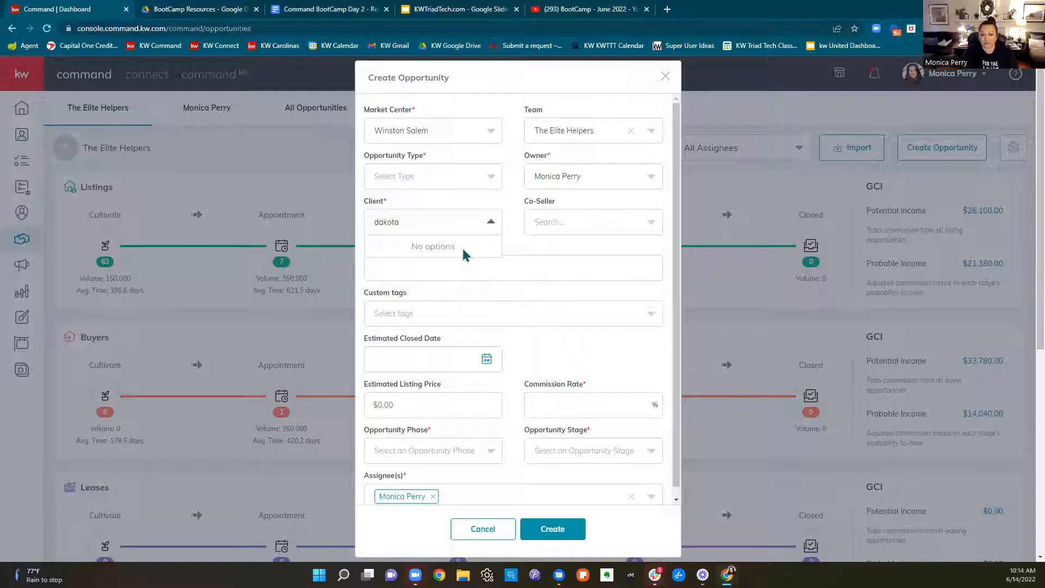
pyautogui.press('BackSpace')
pyautogui.press('BackSpace')
pyautogui.press('BackSpace')
pyautogui.press('BackSpace')
pyautogui.press('BackSpace')
pyautogui.press('BackSpace')
pyautogui.write('test')
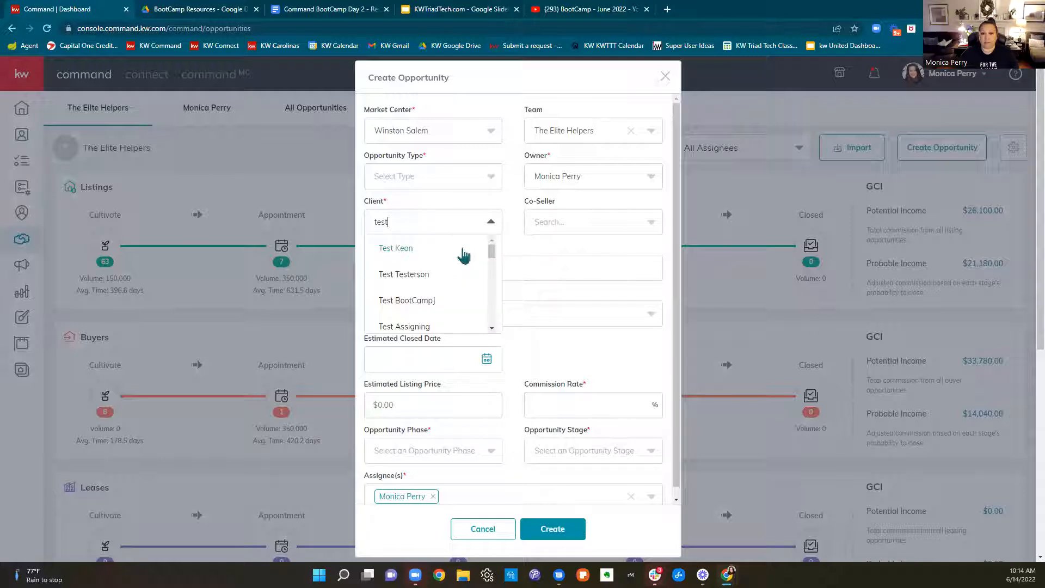
# Choose Test Lead as the new opportunity's client and point out the Team and Client fields
pyautogui.scroll(-1, 477, 272)
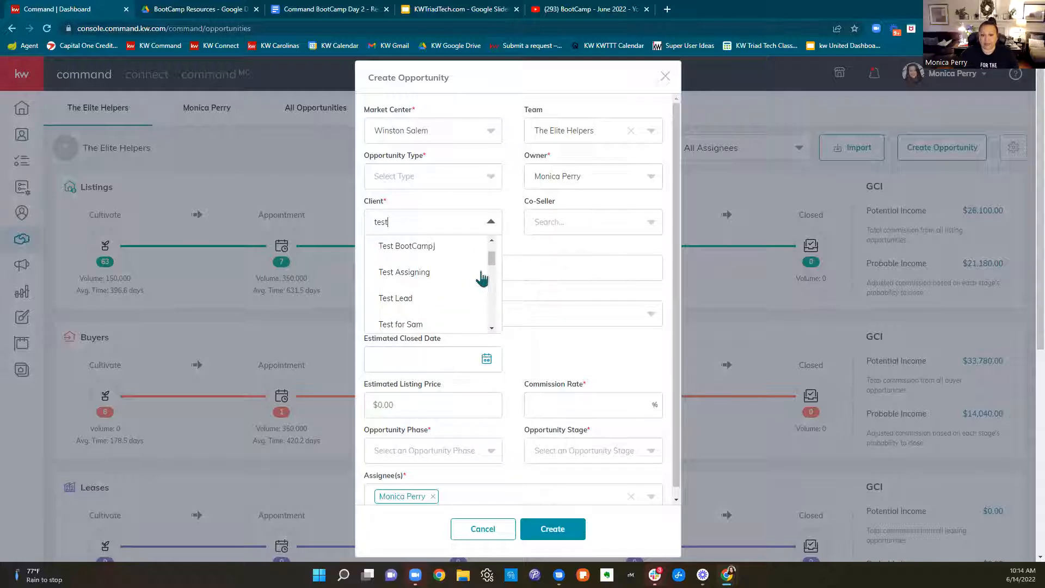
pyautogui.click(414, 302)
pyautogui.moveTo(526, 111); pyautogui.dragTo(555, 115)
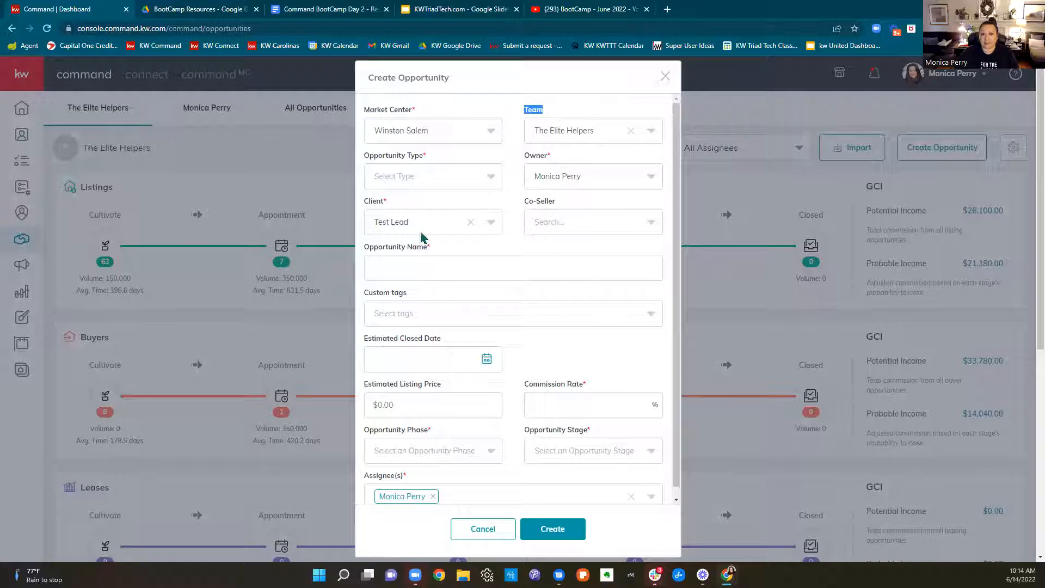
pyautogui.moveTo(366, 203); pyautogui.dragTo(396, 207)
# Clear the new opportunity's client and team, and close the form without creating it
pyautogui.click(471, 222)
pyautogui.click(630, 130)
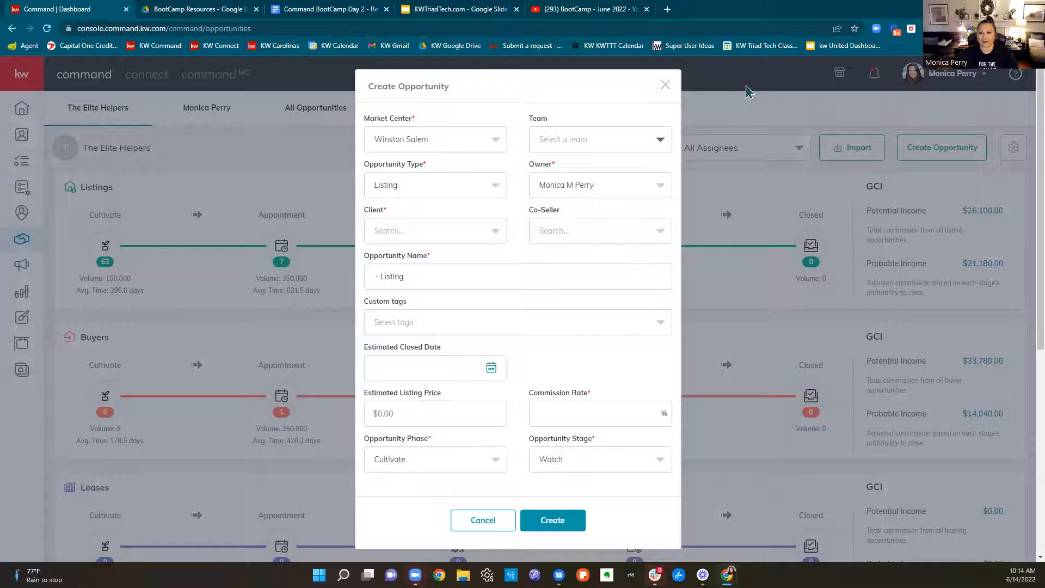
pyautogui.click(664, 85)
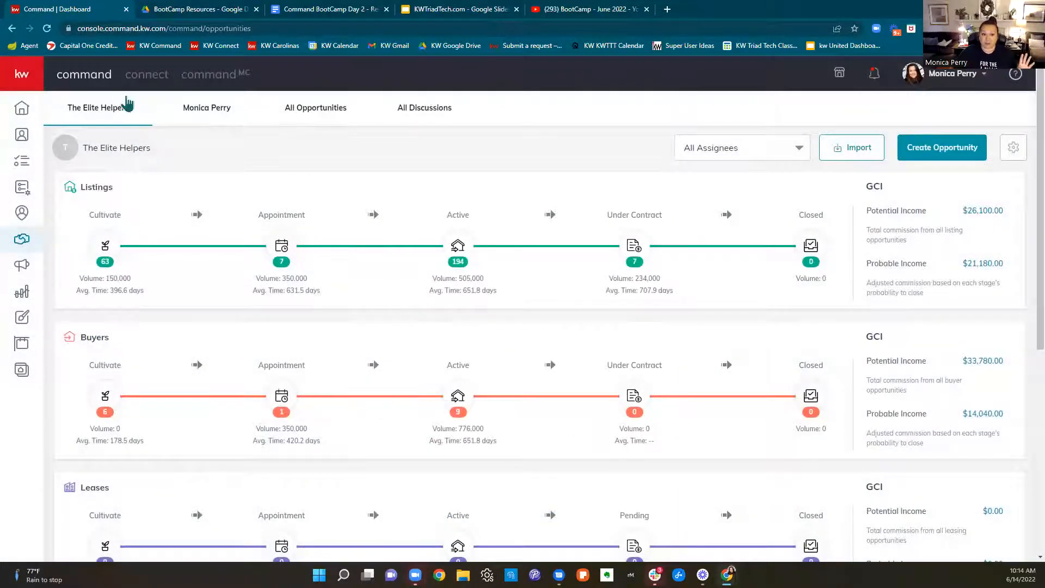
# Compare the personal opportunities dashboard with The Elite Helpers' dashboard, ending on the personal one
pyautogui.click(179, 114)
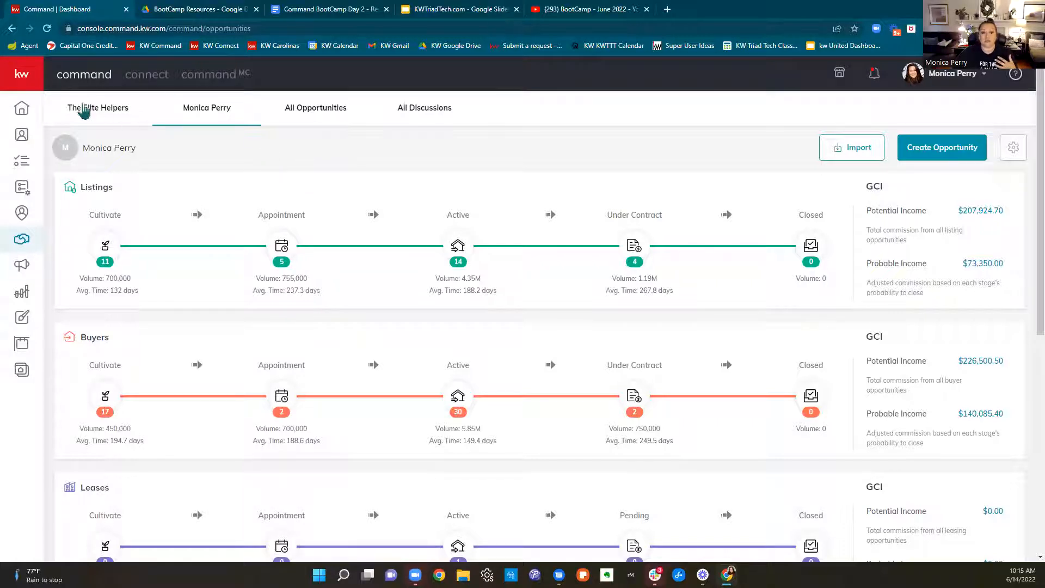
pyautogui.click(84, 112)
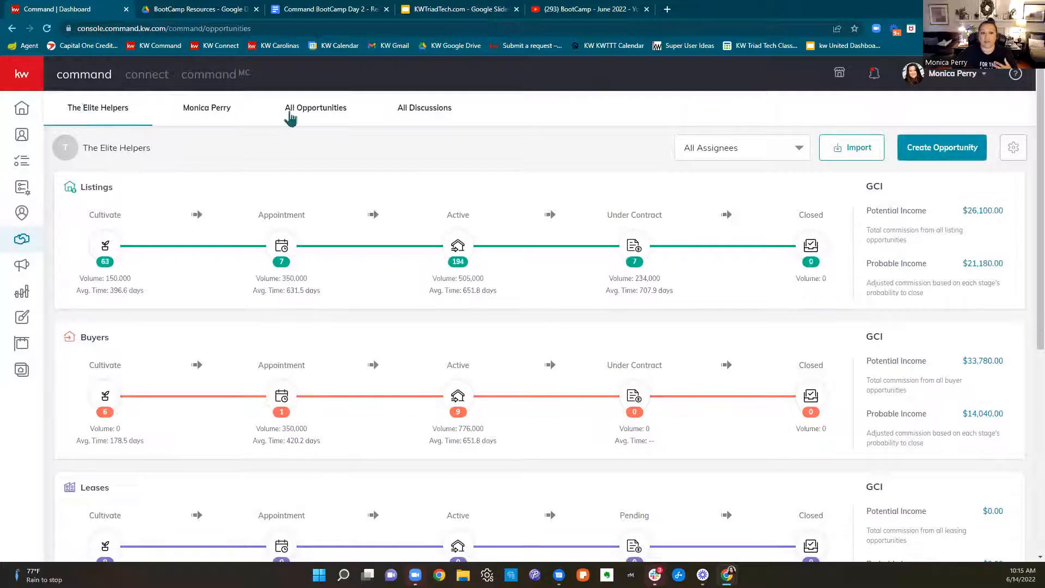
pyautogui.click(200, 116)
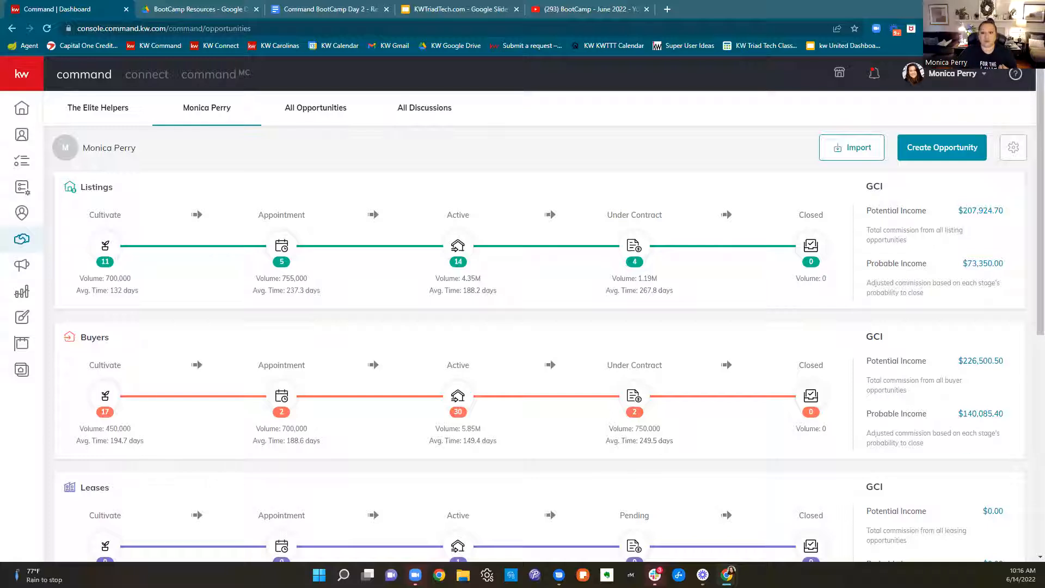
# Review the personal opportunity pipelines, ratio and activity sections, and highlight the potential and probable income for Listings
pyautogui.scroll(-2, 664, 410)
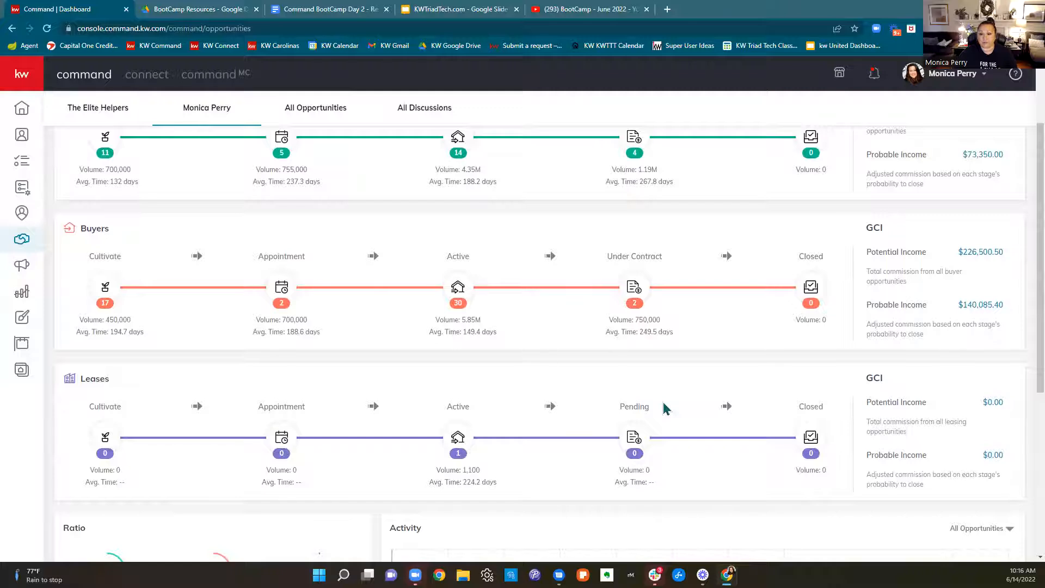
pyautogui.scroll(-3, 664, 409)
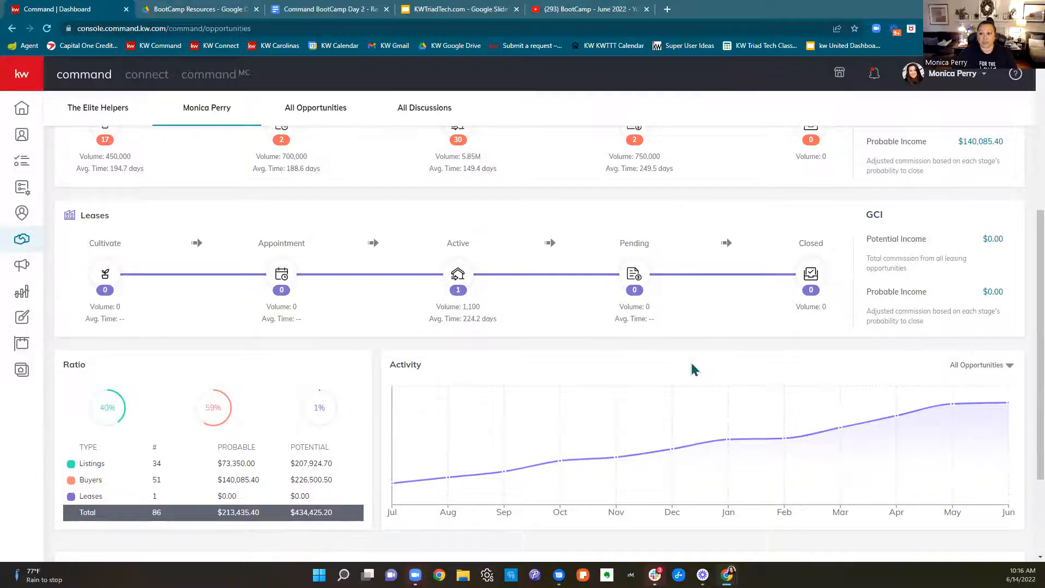
pyautogui.scroll(-1, 690, 366)
pyautogui.scroll(5, 690, 377)
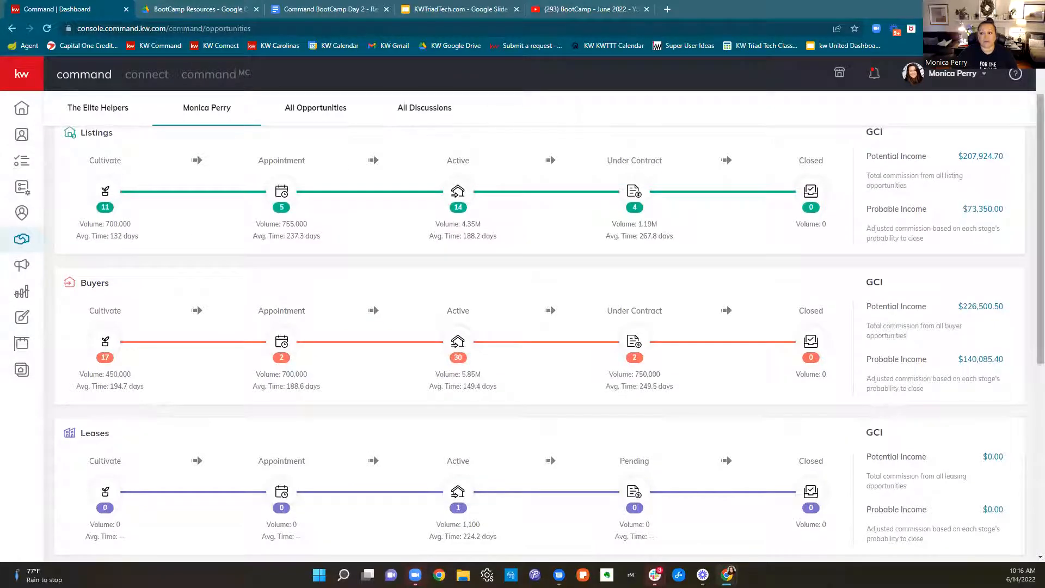
pyautogui.moveTo(871, 155); pyautogui.dragTo(928, 158)
pyautogui.moveTo(867, 209); pyautogui.dragTo(930, 217)
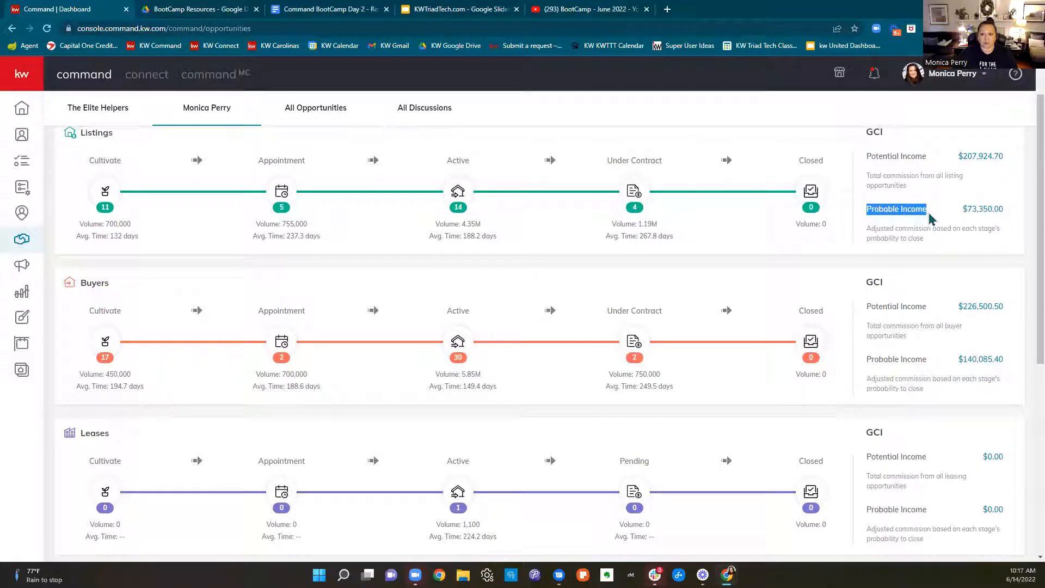
pyautogui.moveTo(956, 156); pyautogui.dragTo(986, 162)
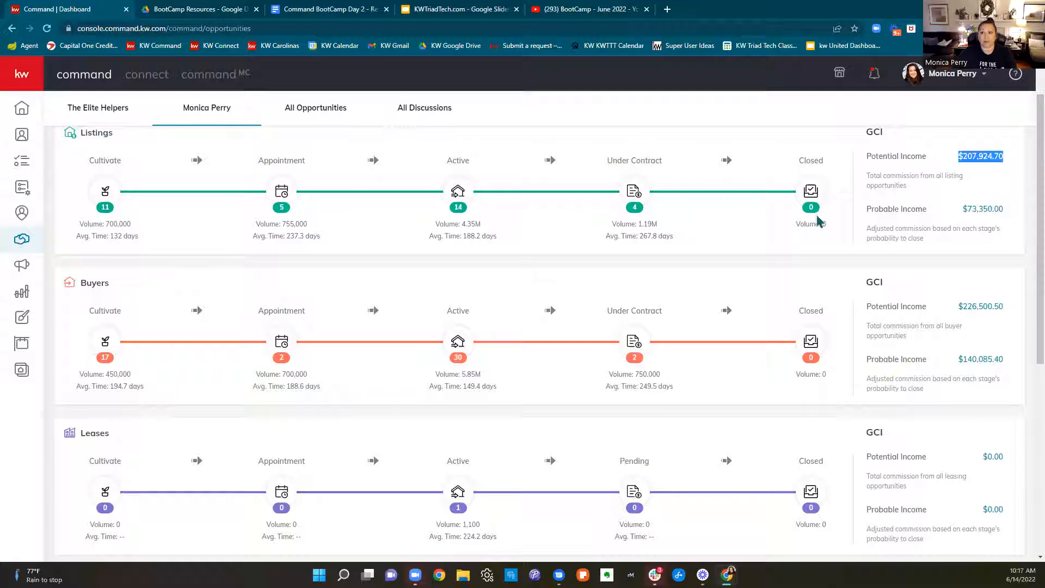
pyautogui.moveTo(865, 210); pyautogui.dragTo(1007, 210)
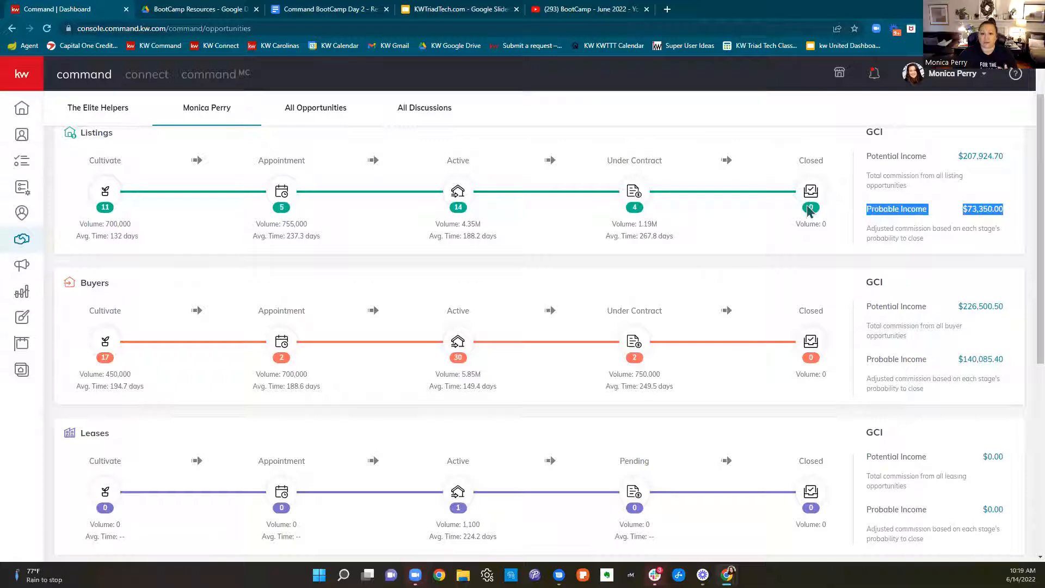
# Open the Cultivate board of the personal Listings pipeline and move the top two Watch opportunities into Nurture
pyautogui.scroll(1, 581, 298)
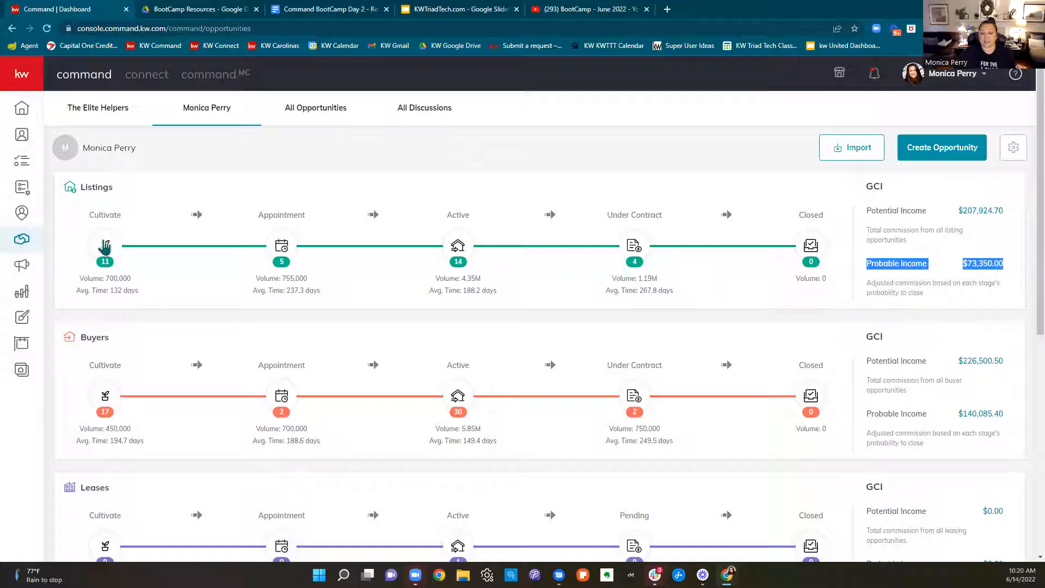
pyautogui.click(105, 247)
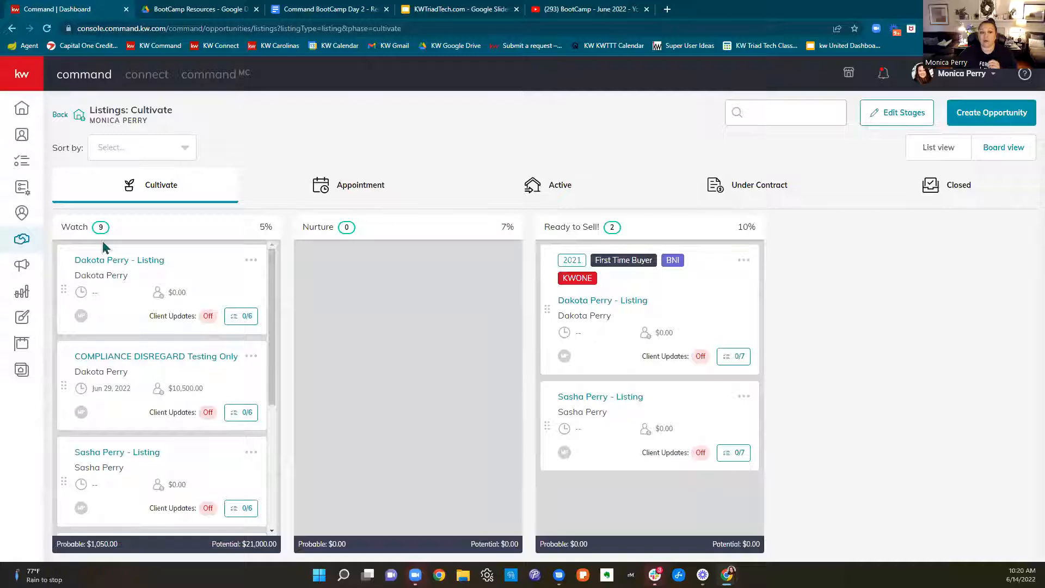
pyautogui.scroll(-10, 218, 448)
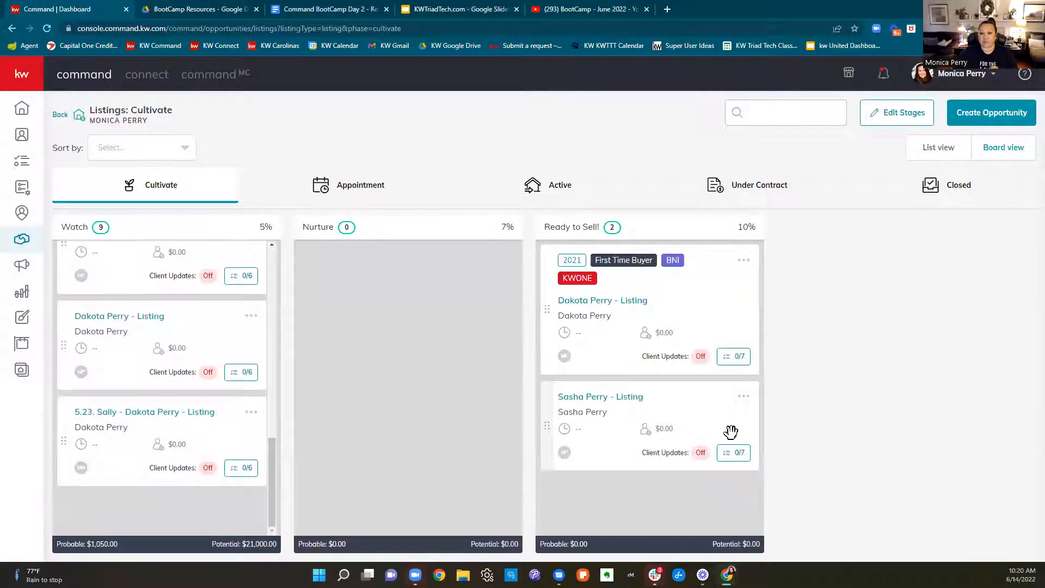
pyautogui.scroll(8, 217, 463)
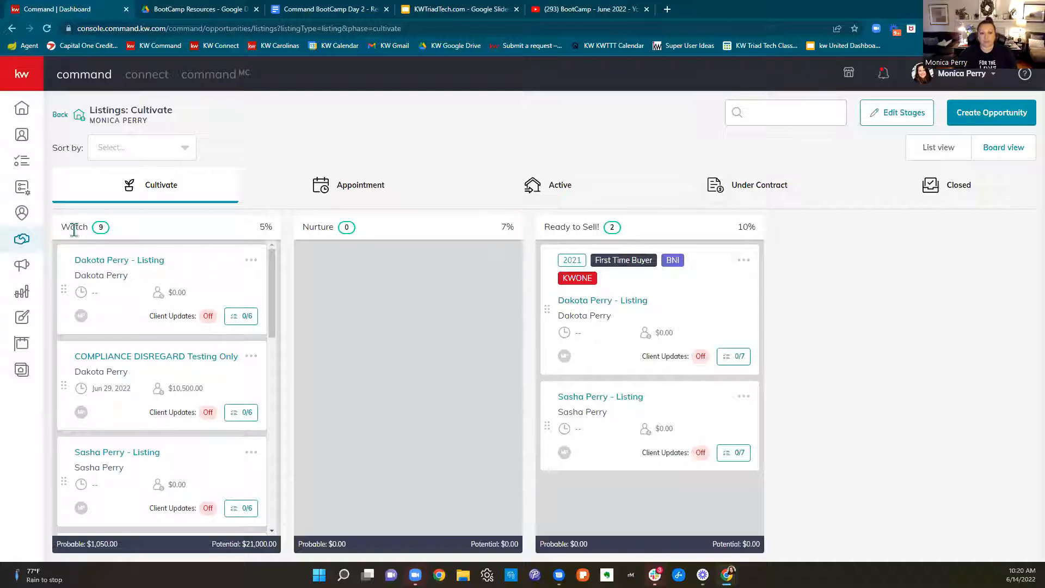
pyautogui.moveTo(95, 302); pyautogui.dragTo(308, 316)
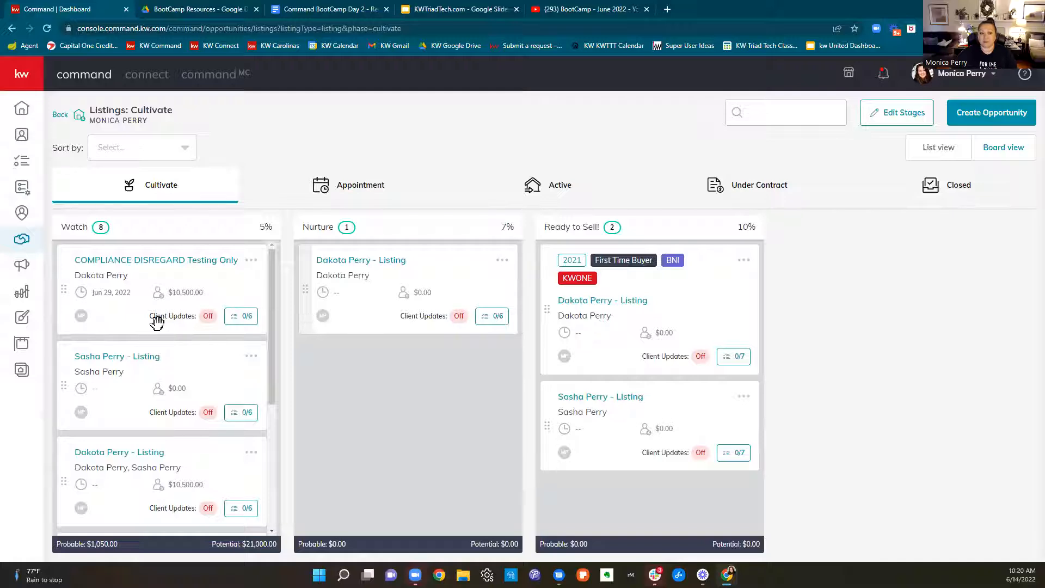
pyautogui.moveTo(61, 301); pyautogui.dragTo(295, 335)
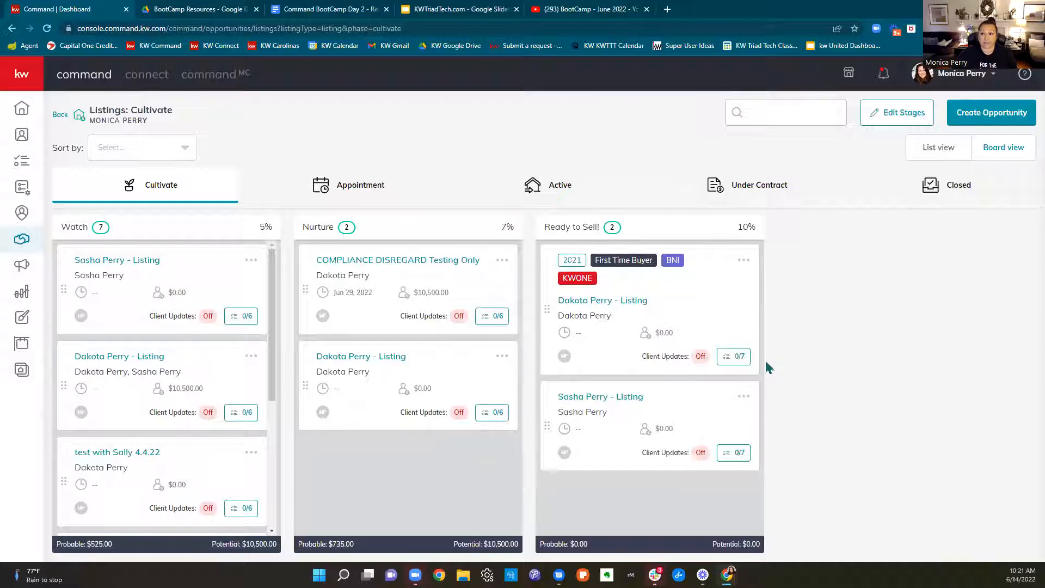
# Examine the Watch and Nurture checklists in the Cultivate stage settings, and return to the Cultivate listings board
pyautogui.click(893, 114)
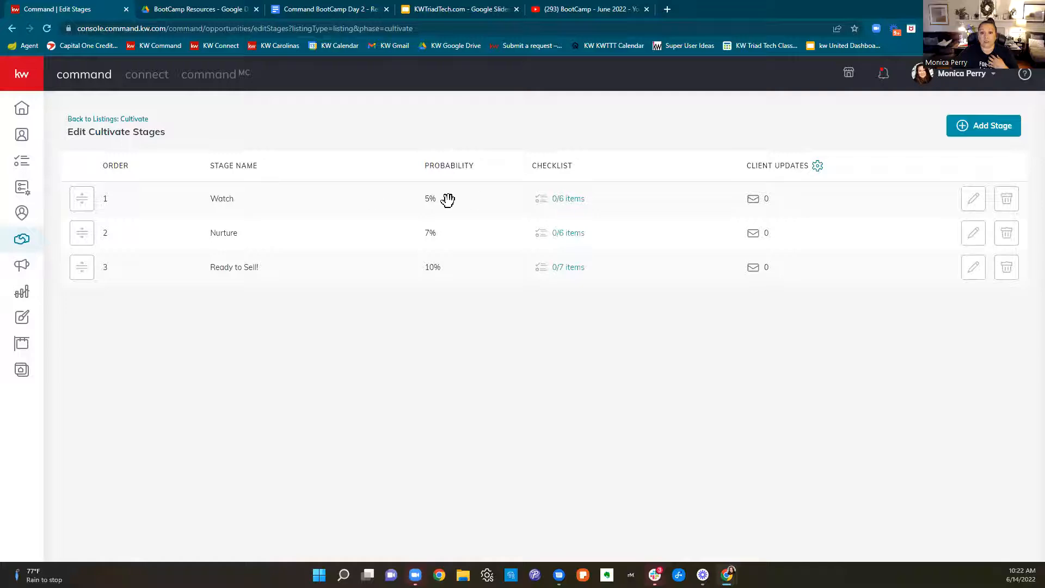
pyautogui.click(580, 204)
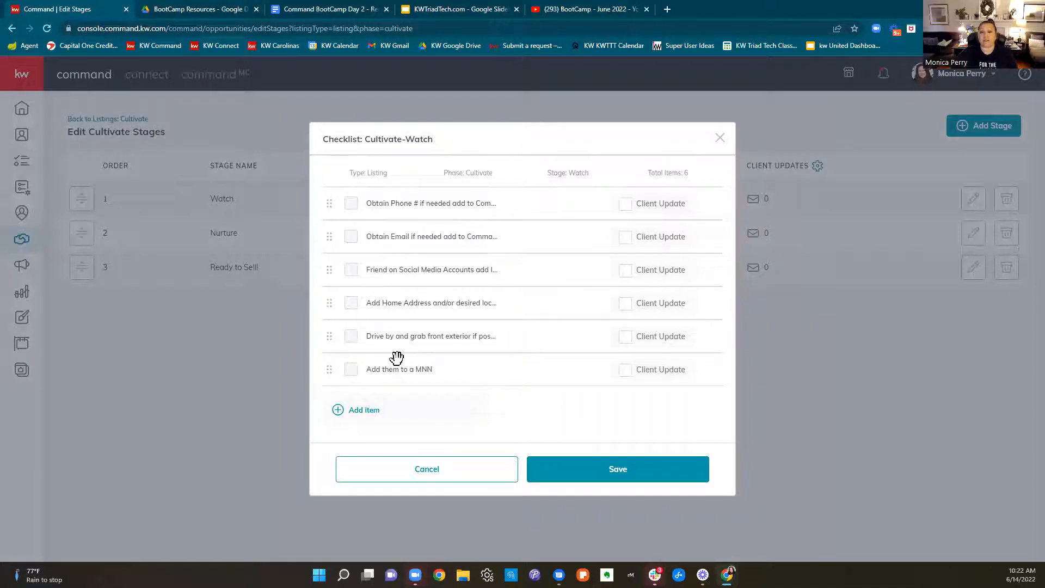
pyautogui.click(719, 138)
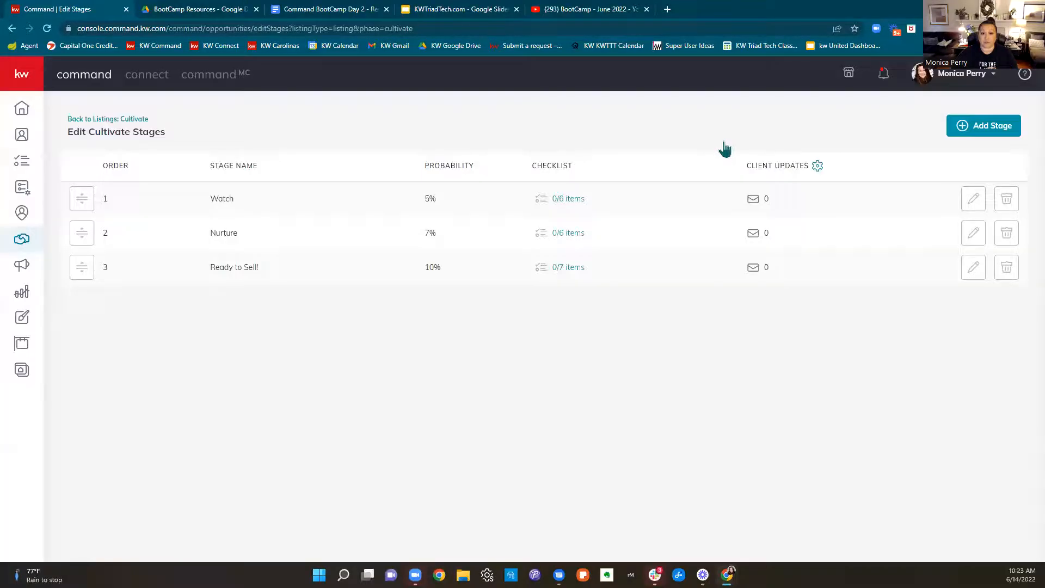
pyautogui.click(577, 235)
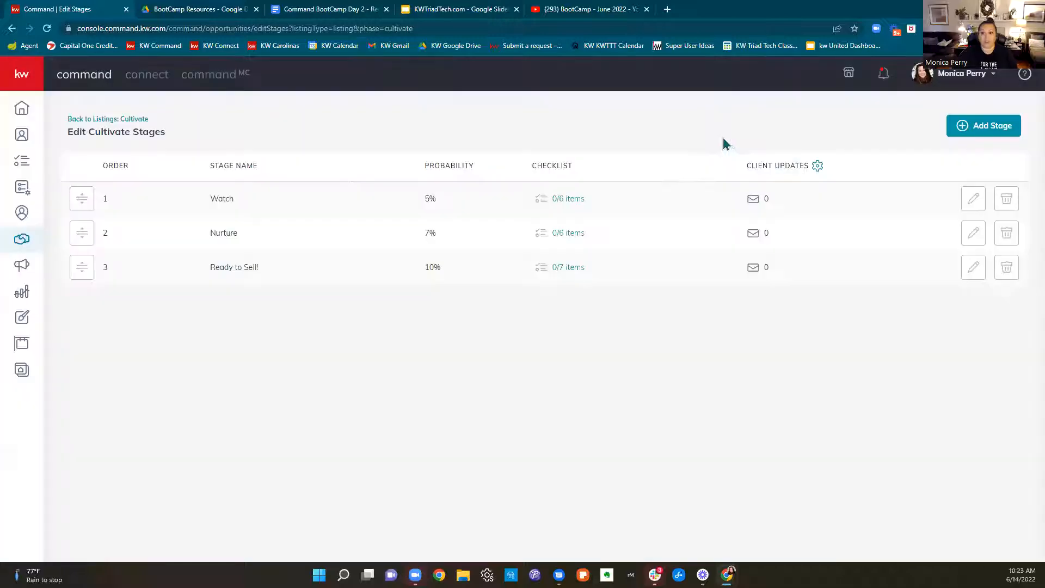
pyautogui.click(724, 139)
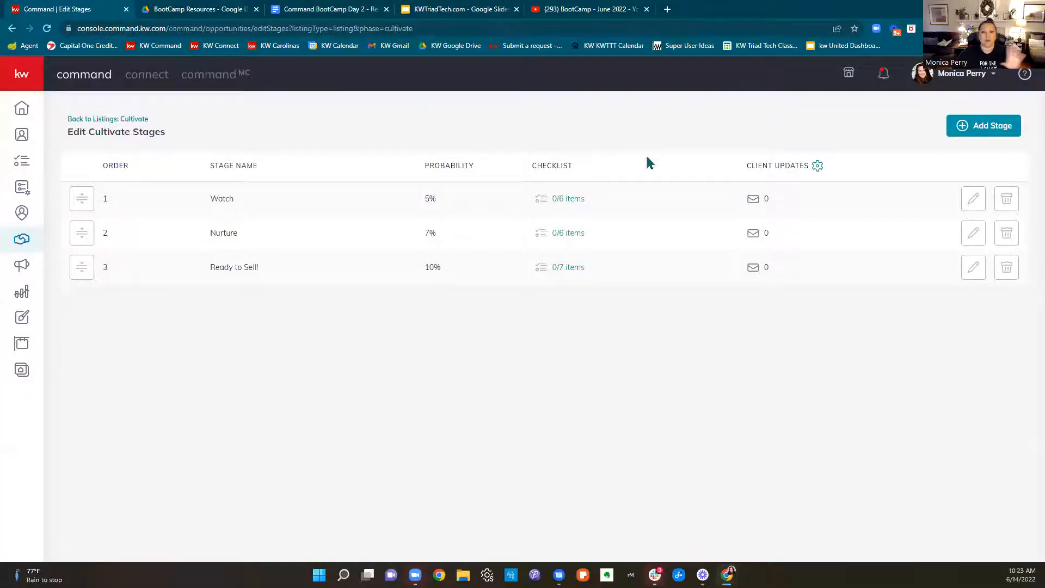
pyautogui.click(117, 121)
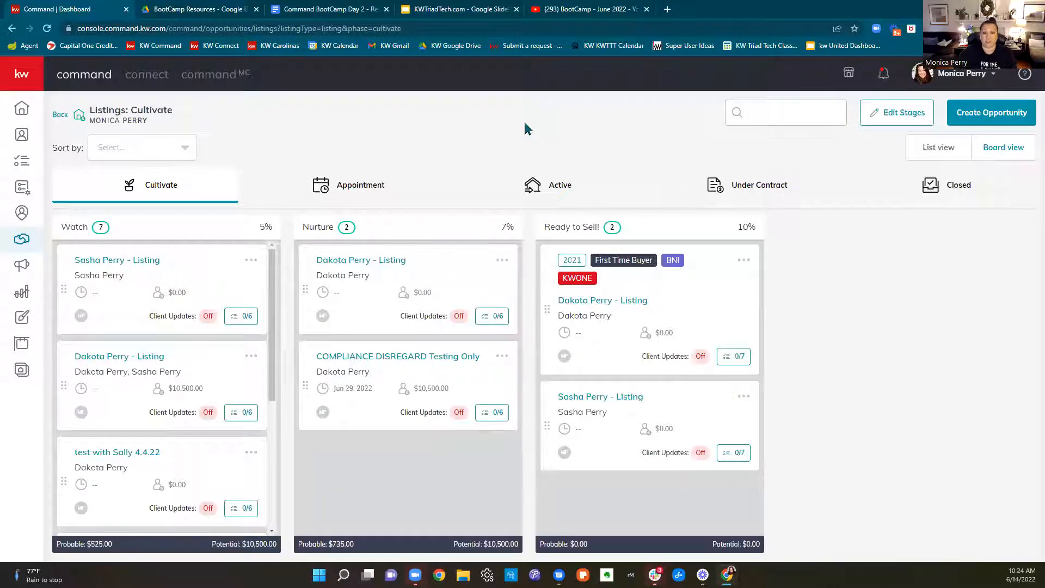
# Open the Listings Appointment phase and look through the checklist of the first opportunity in the Kept stage
pyautogui.click(361, 194)
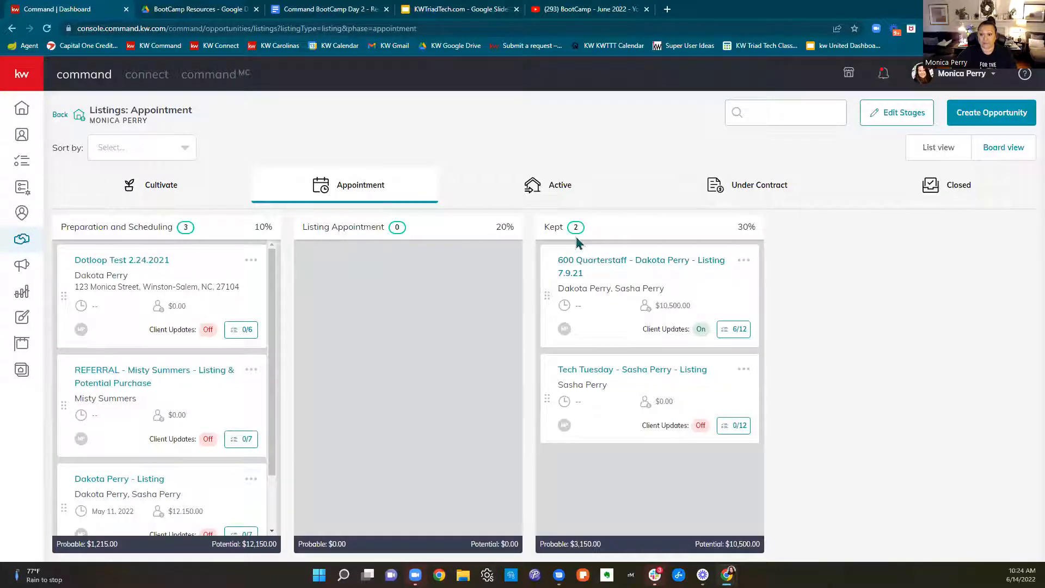
pyautogui.click(729, 330)
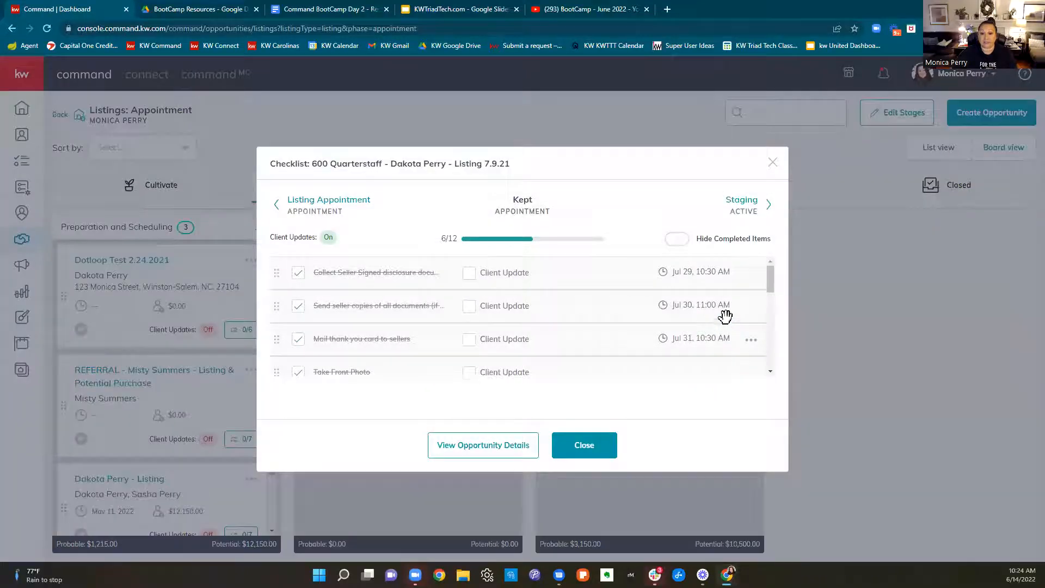
pyautogui.scroll(-5, 726, 315)
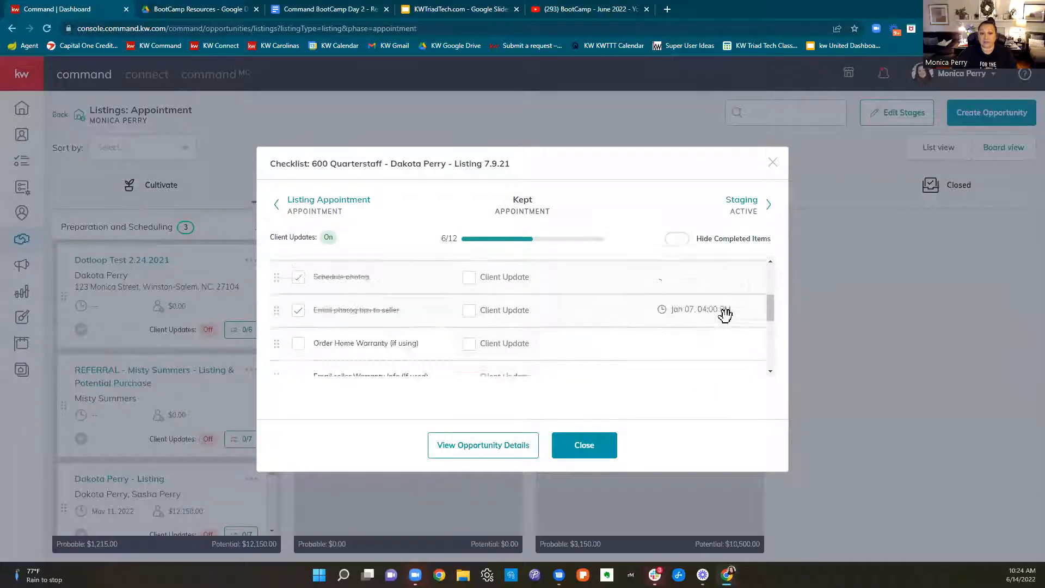
pyautogui.click(772, 163)
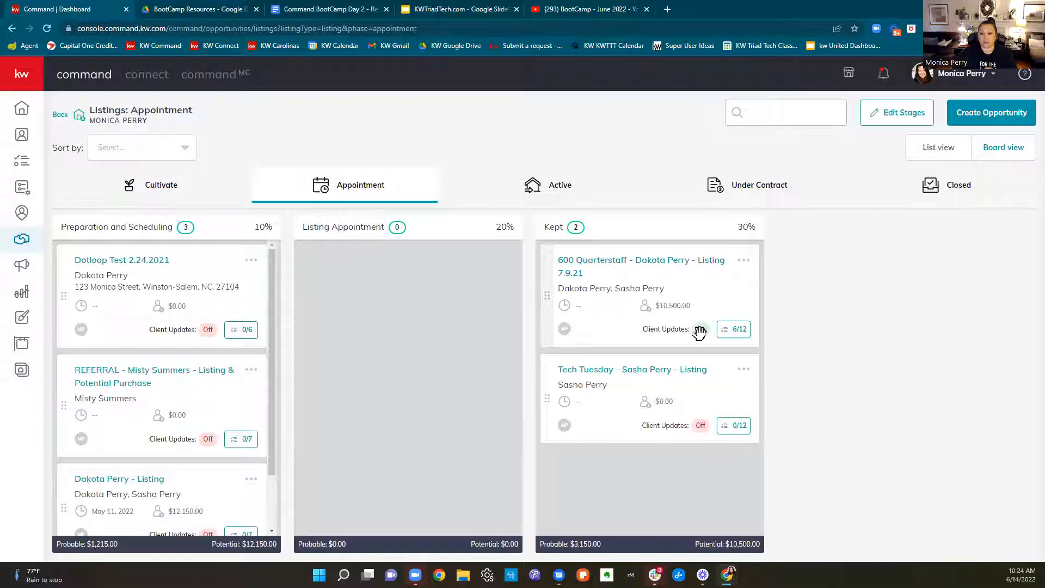
# In the first Kept opportunity's checklist, enable Client Update for Place lockbox and mark it complete, reverting both changes
pyautogui.click(742, 330)
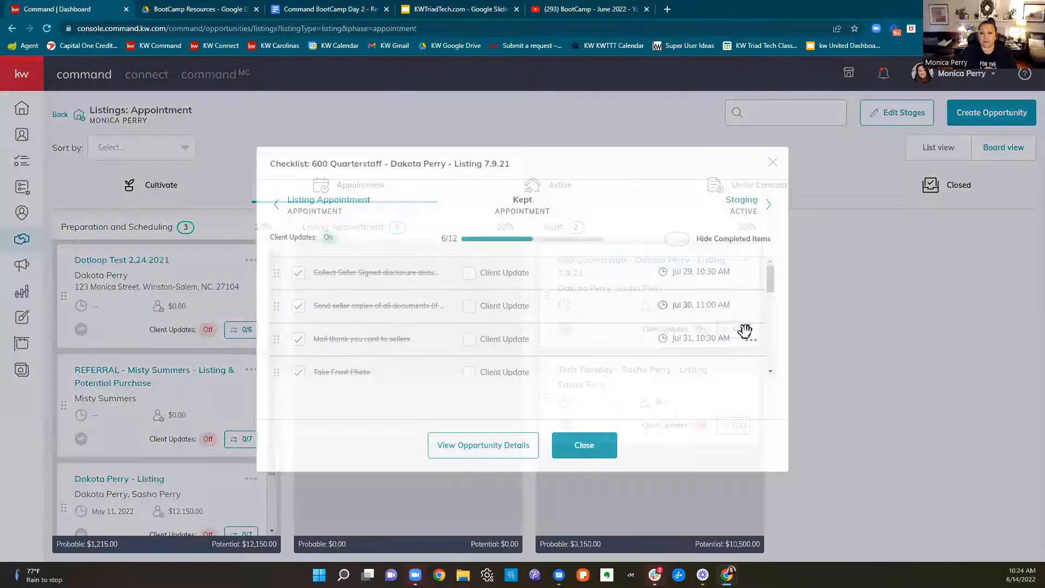
pyautogui.scroll(-6, 642, 326)
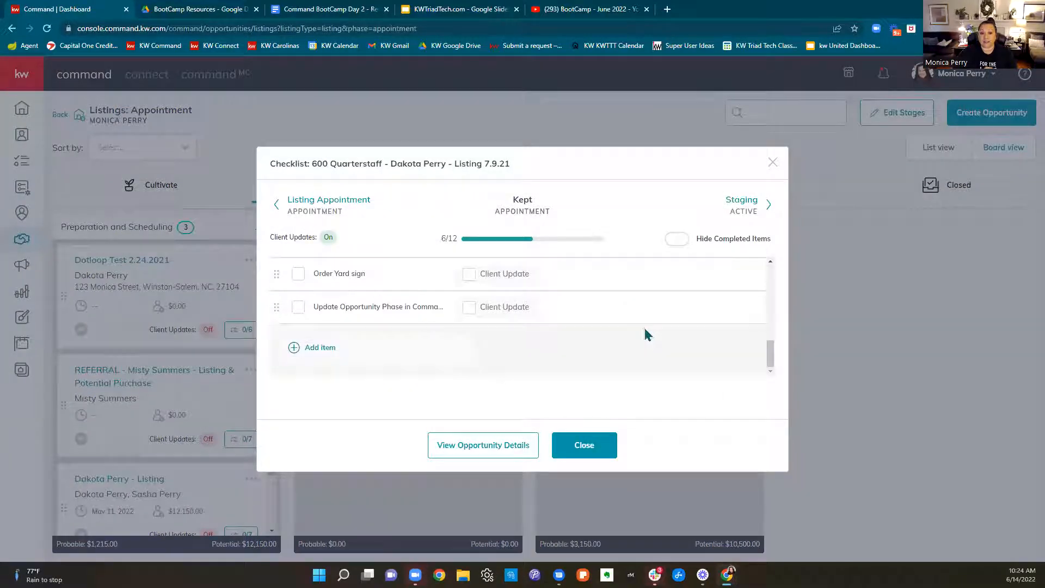
pyautogui.scroll(2, 644, 348)
pyautogui.scroll(-1, 585, 348)
pyautogui.click(473, 296)
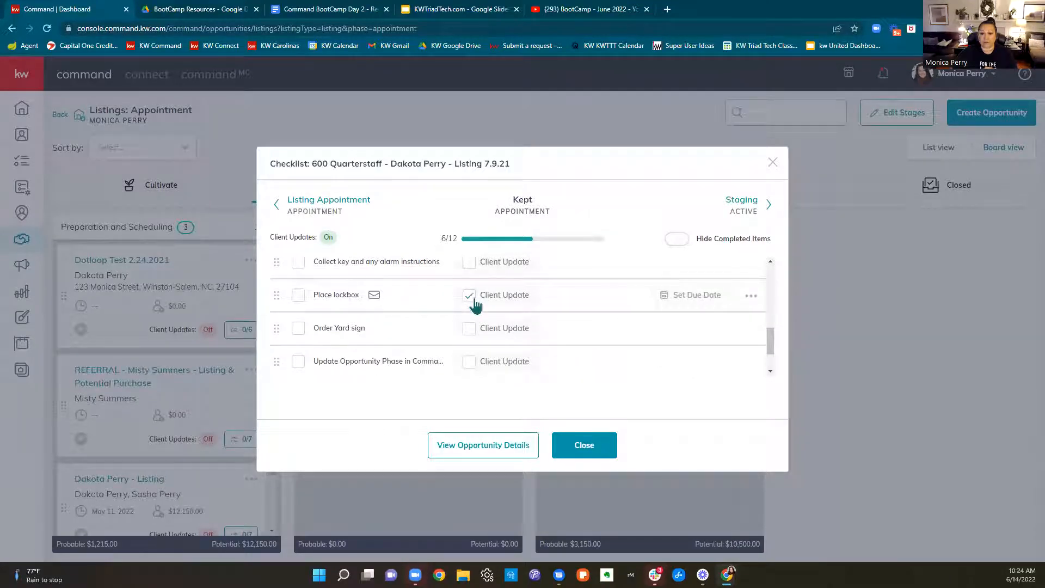
pyautogui.click(298, 297)
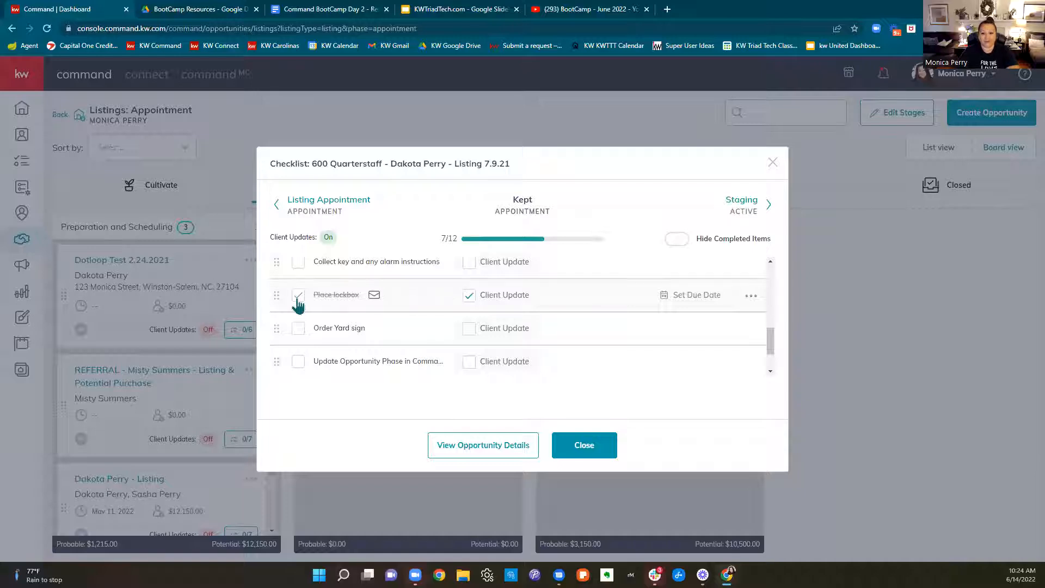
pyautogui.click(298, 302)
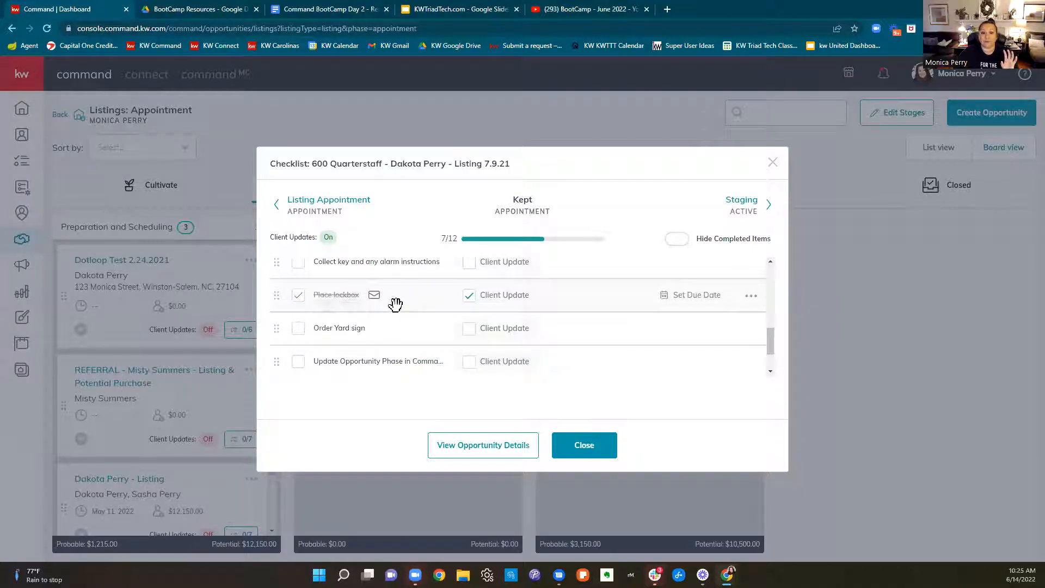
pyautogui.click(468, 295)
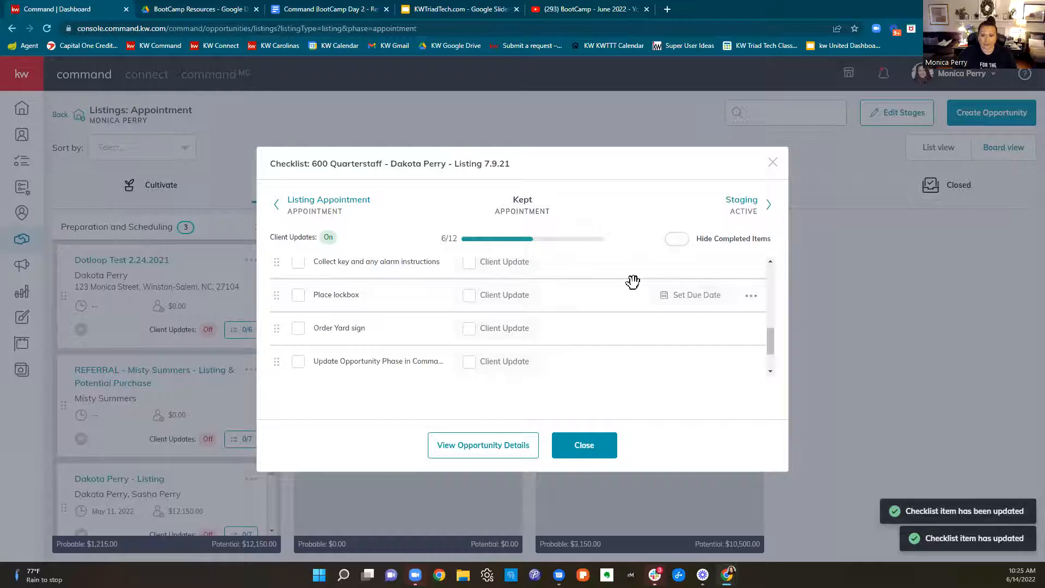
# Close the opportunity checklist, look over the Appointment stage settings, and return to the Appointment listings board
pyautogui.click(772, 163)
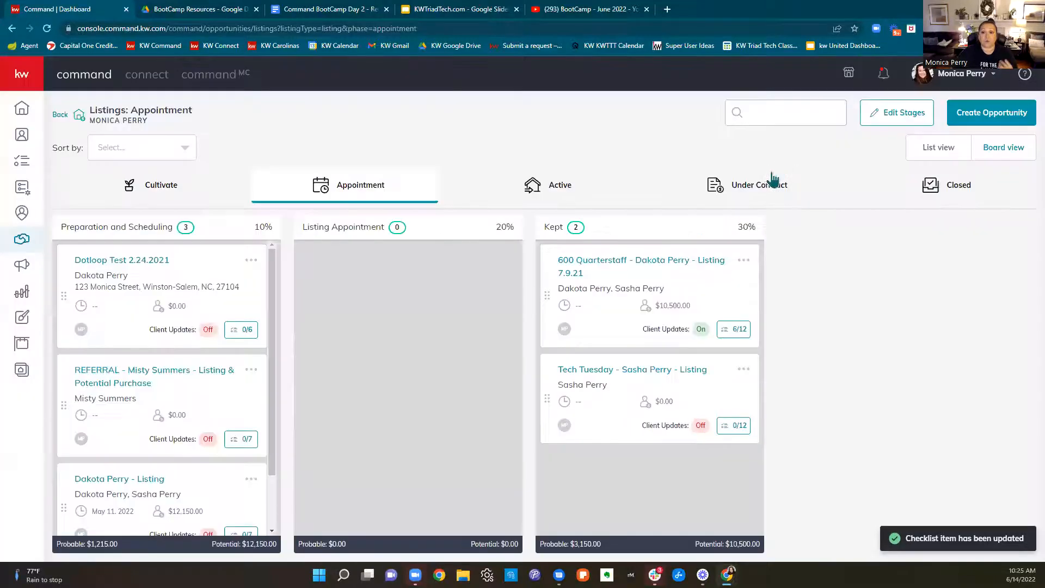
pyautogui.click(885, 121)
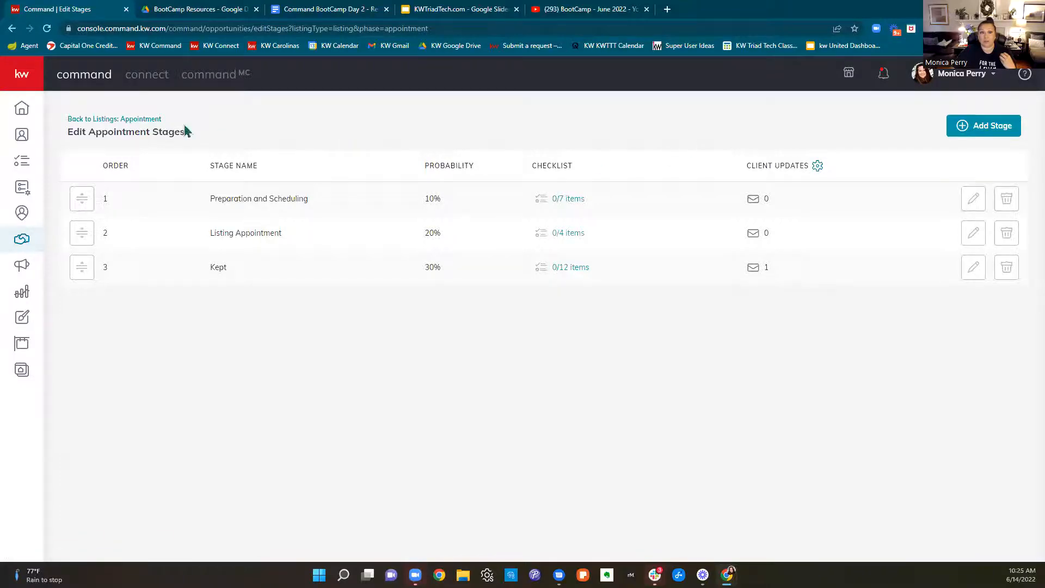
pyautogui.click(111, 121)
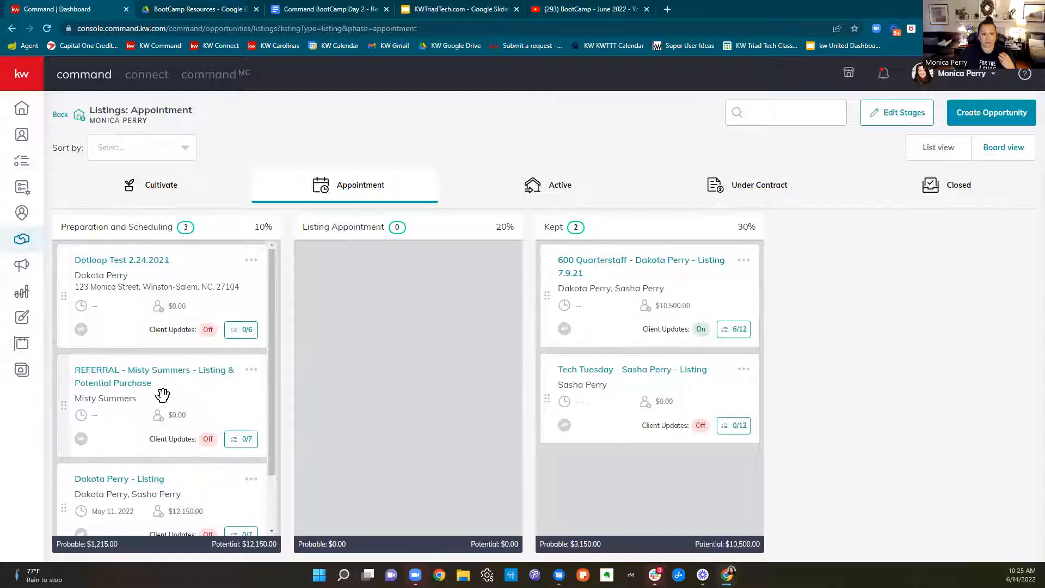
# Move the third opportunity in the Preparation and Scheduling stage into the Listing Appointment stage
pyautogui.moveTo(67, 505); pyautogui.dragTo(87, 299)
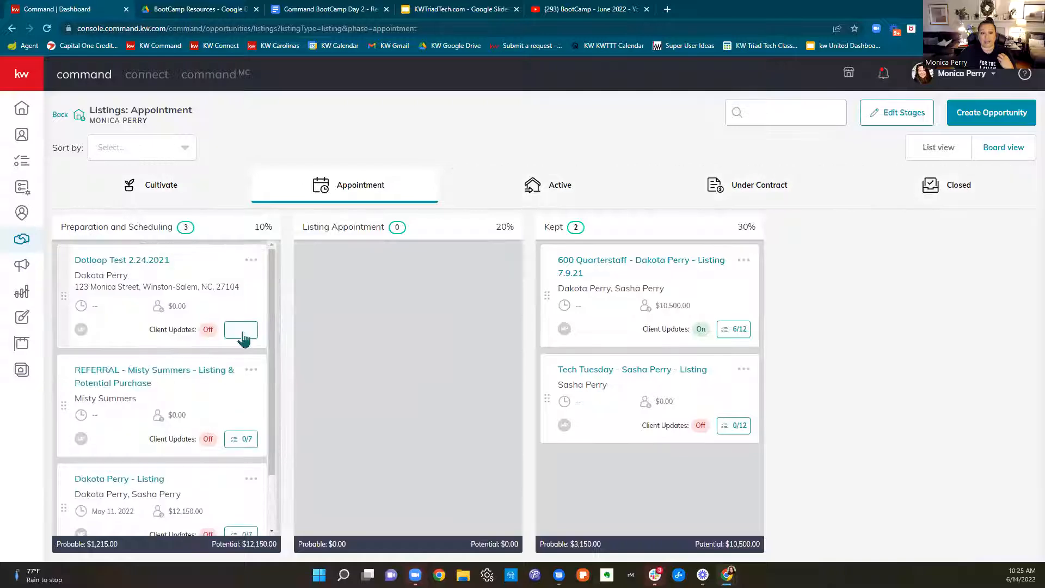
pyautogui.scroll(-2, 202, 384)
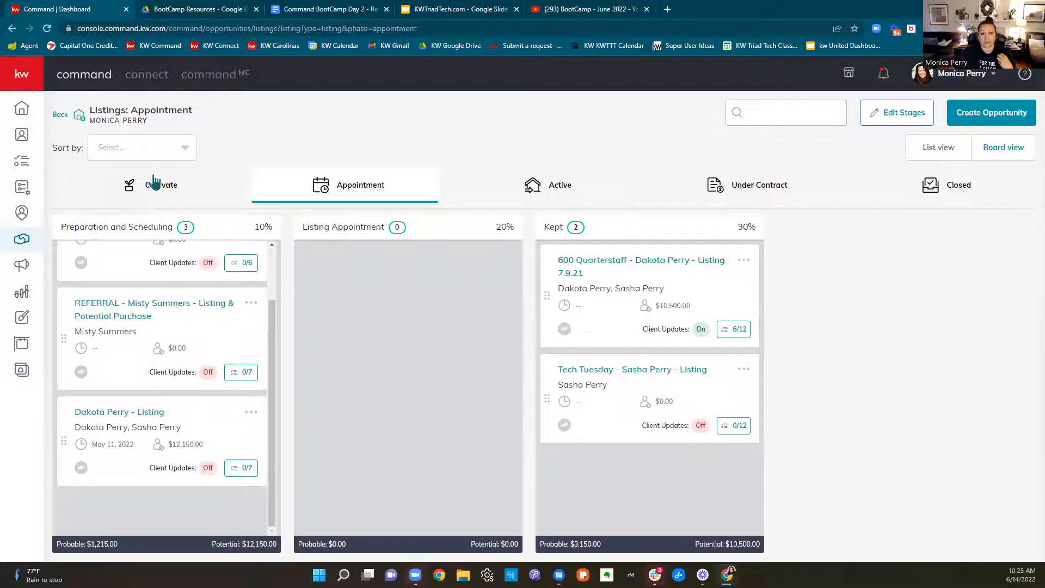
pyautogui.moveTo(60, 440); pyautogui.dragTo(313, 301)
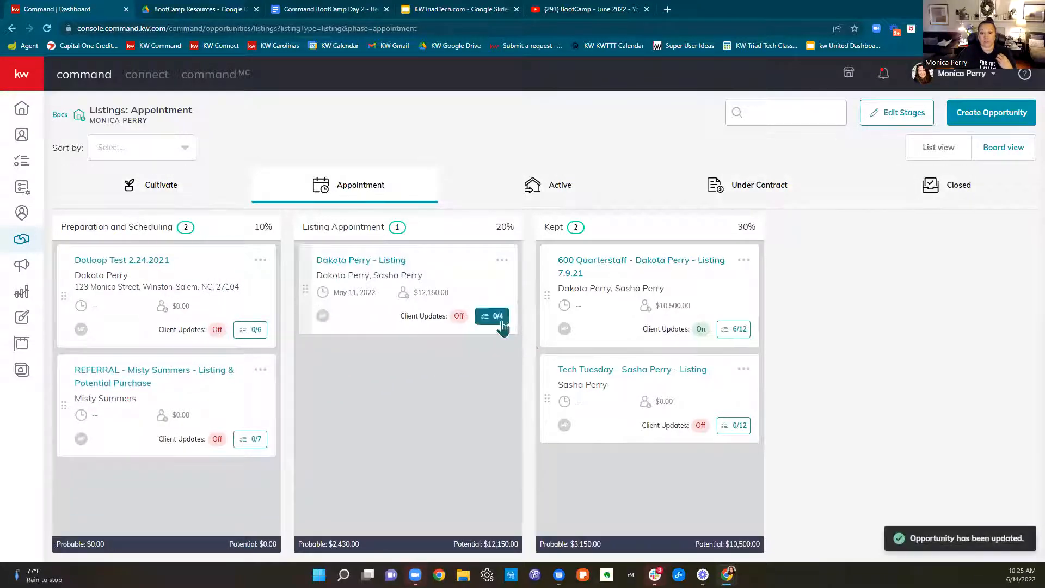
# In the moved opportunity's checklist, set the due date of the "Bring listing booklet ready to present" item to June 14, 02:25 PM
pyautogui.click(498, 317)
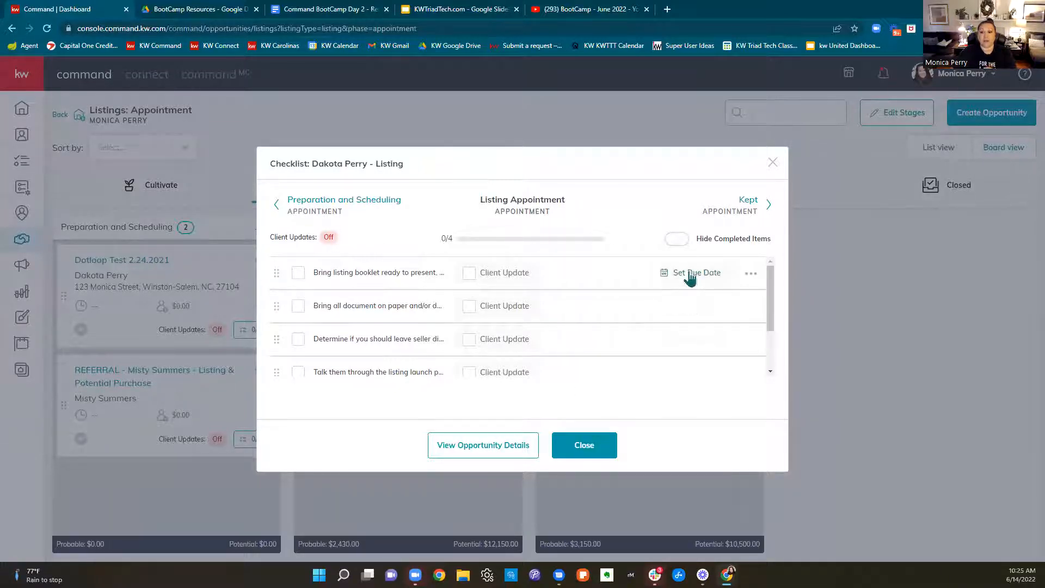
pyautogui.click(690, 274)
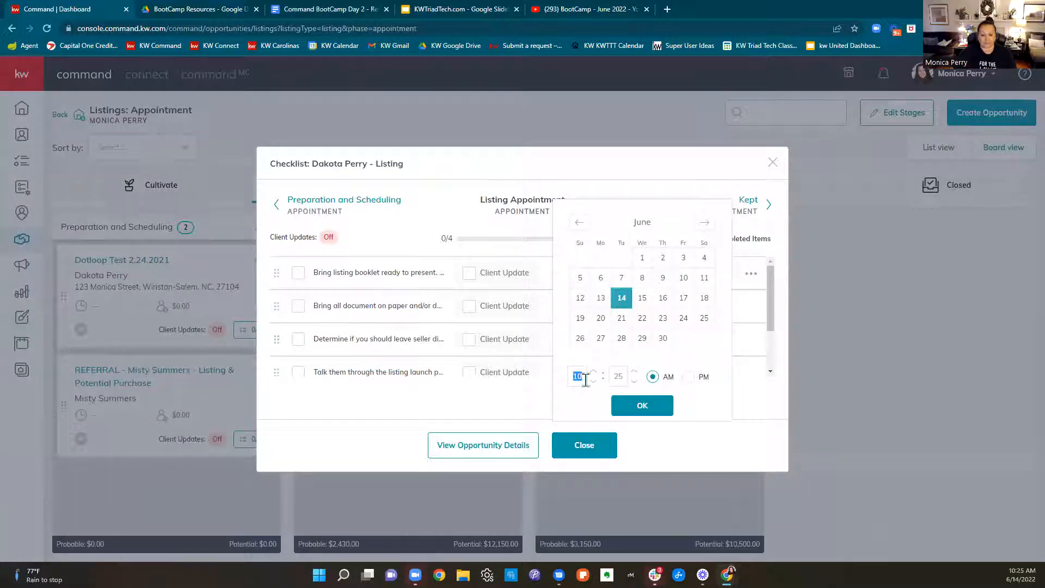
pyautogui.write('02')
pyautogui.click(688, 376)
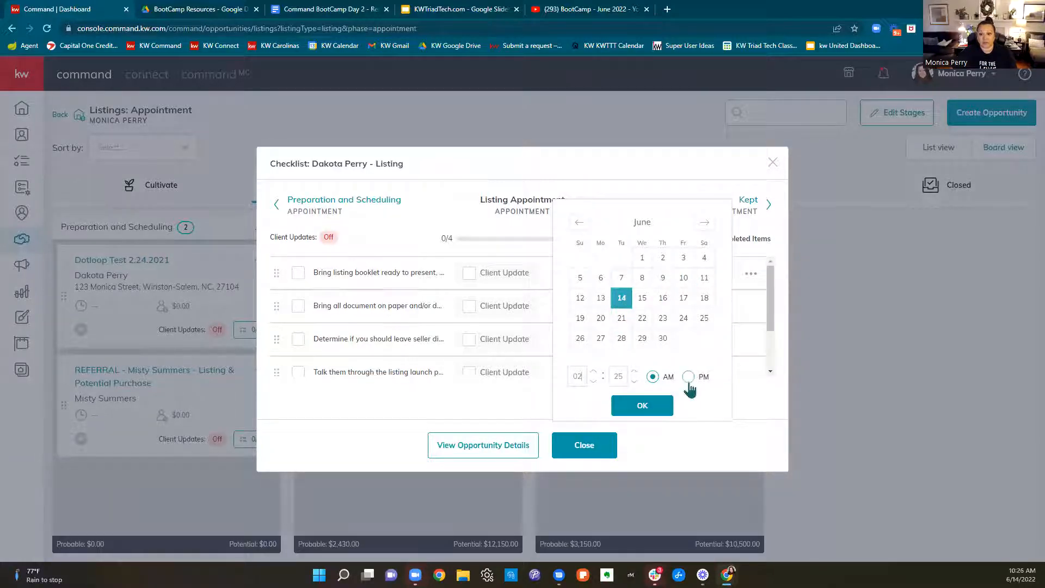
pyautogui.click(644, 409)
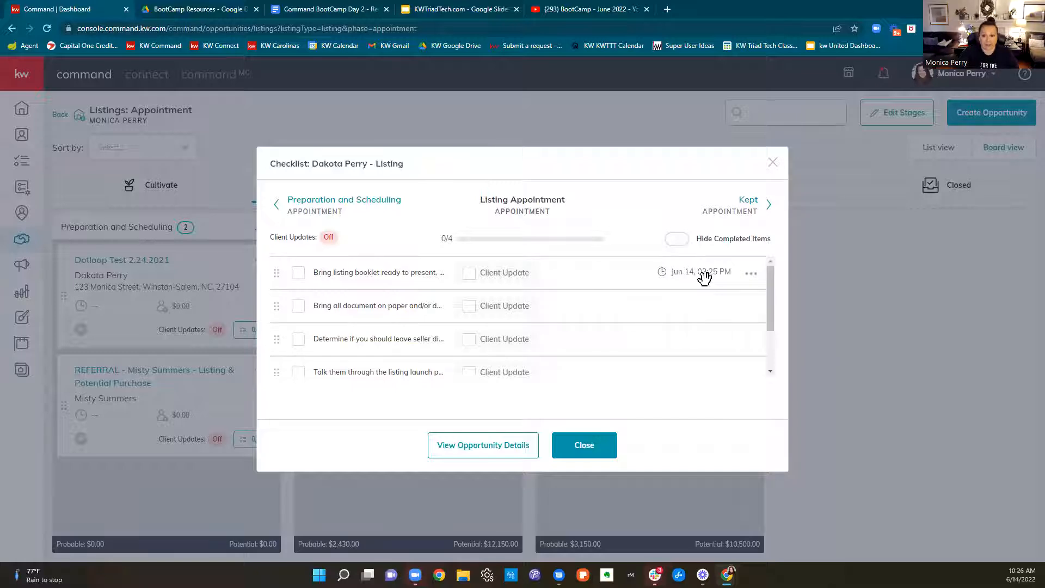
pyautogui.click(772, 163)
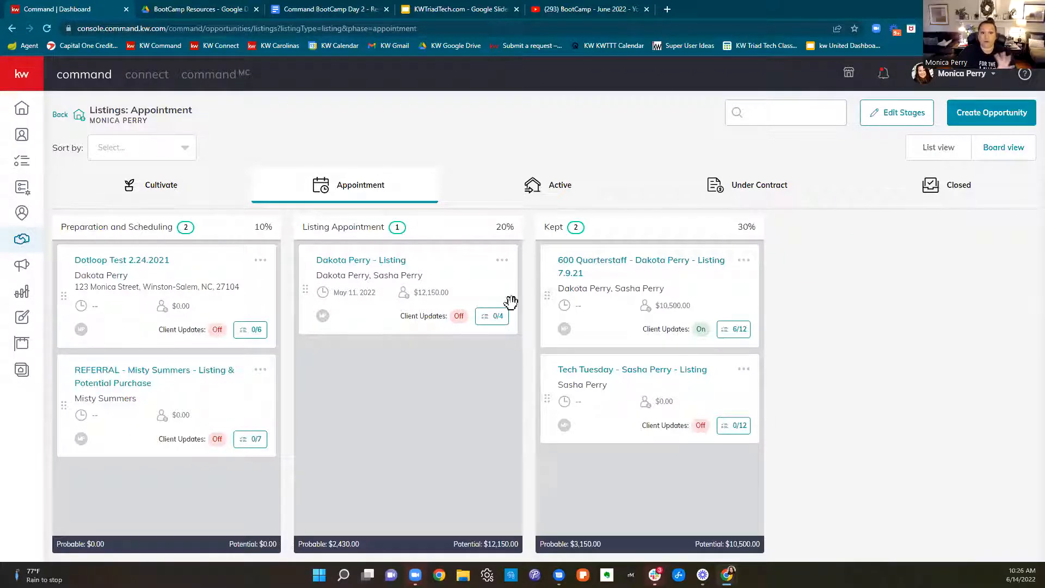
# Open the Active listings phase, and look through the Command BootCamp Day 2 - Resources document for the opportunity checklists
pyautogui.click(560, 194)
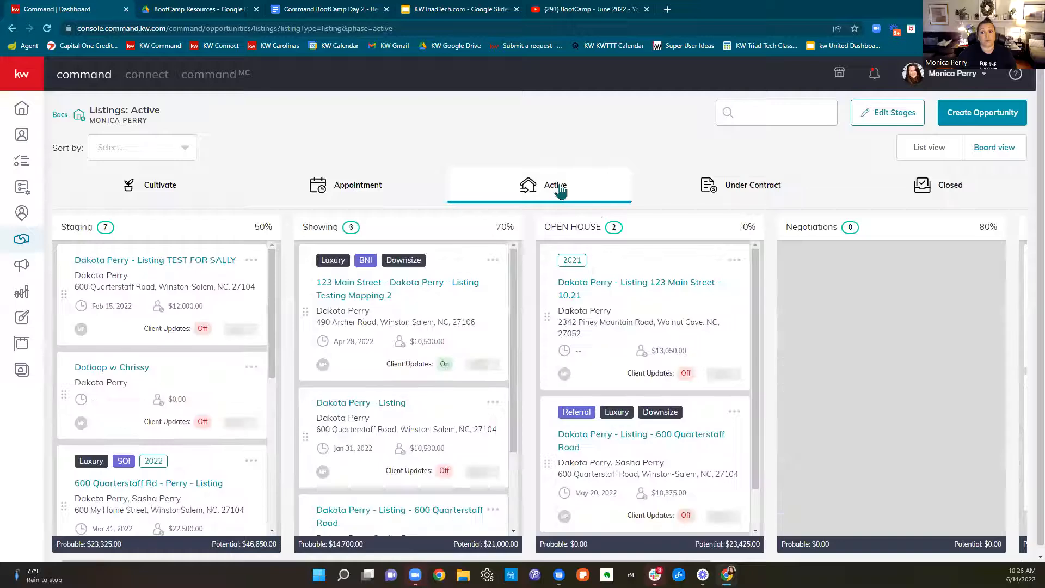
pyautogui.click(352, 17)
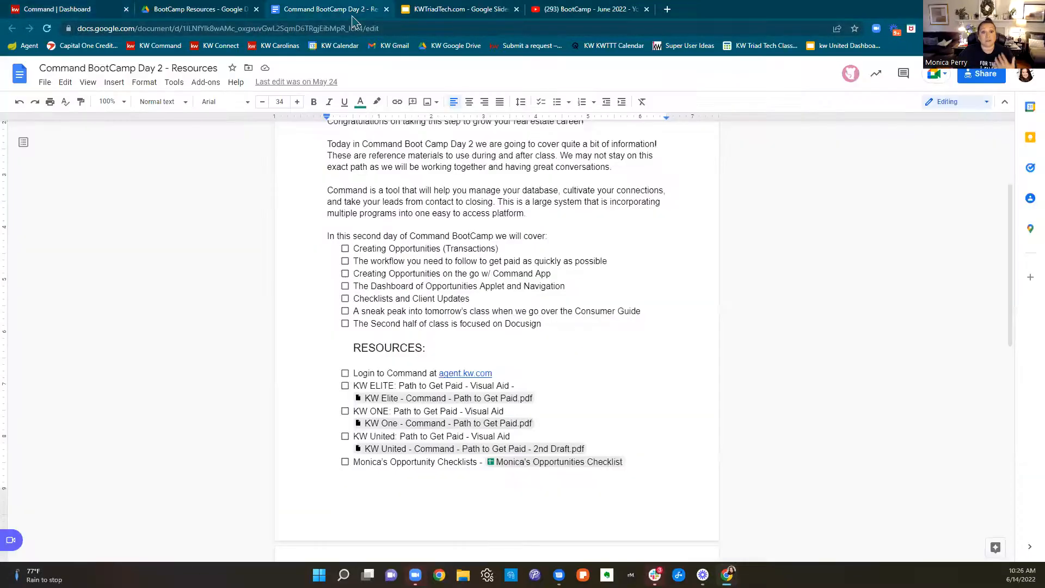
pyautogui.scroll(-9, 622, 346)
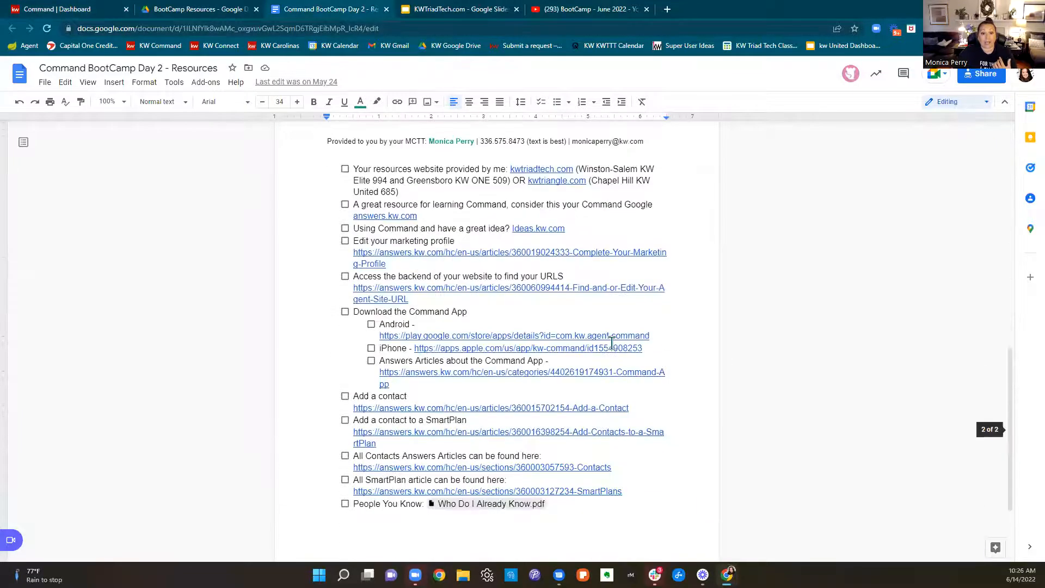
pyautogui.scroll(-1, 612, 343)
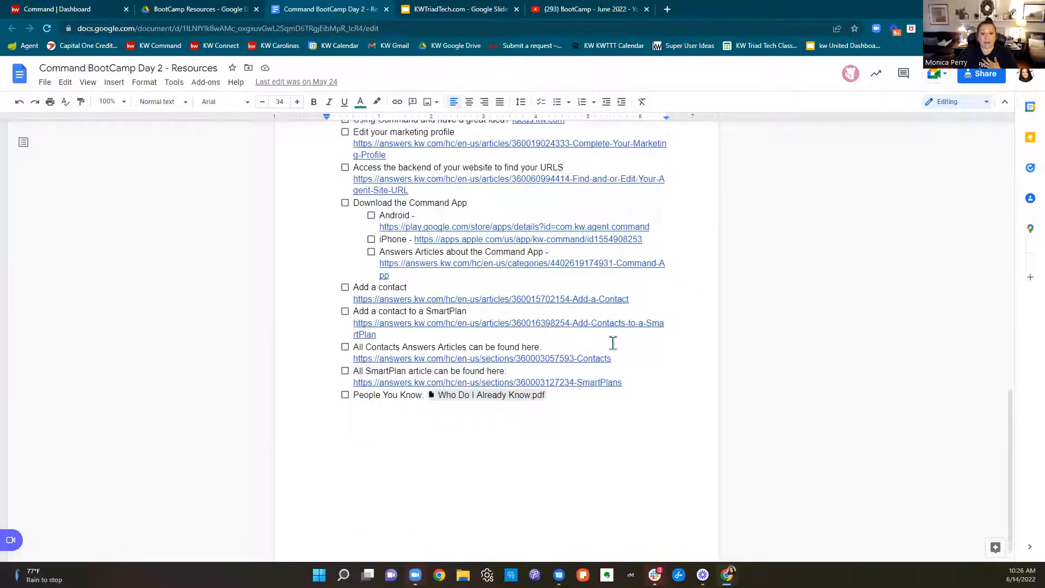
pyautogui.scroll(13, 614, 342)
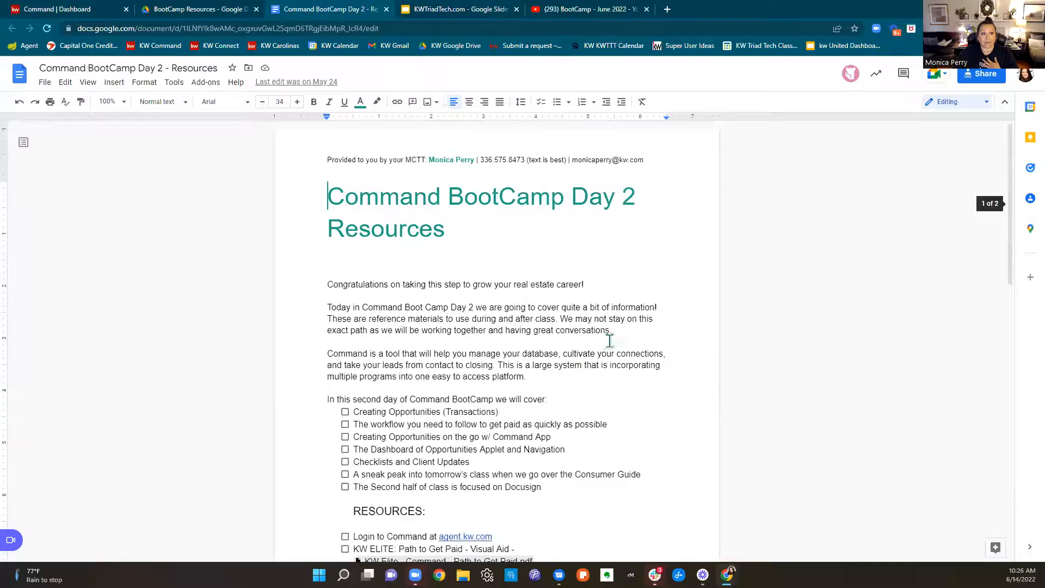
pyautogui.scroll(-8, 609, 340)
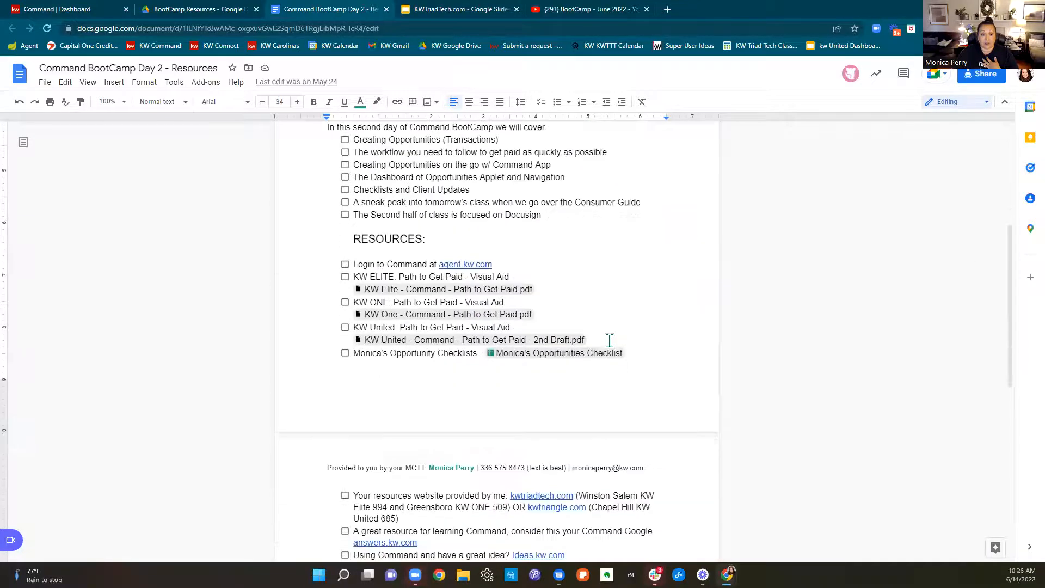
pyautogui.scroll(-1, 609, 340)
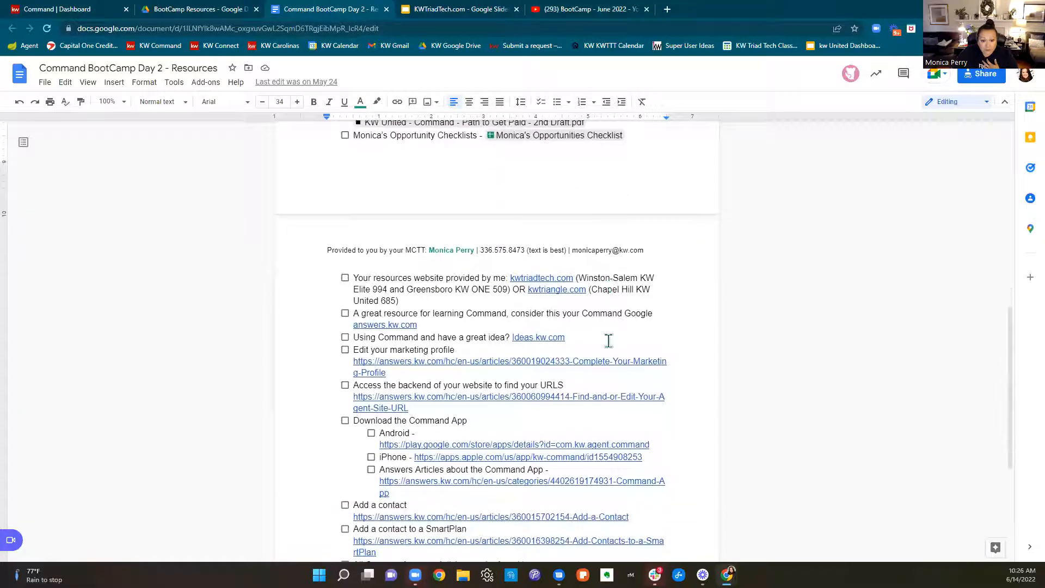
pyautogui.scroll(-3, 608, 340)
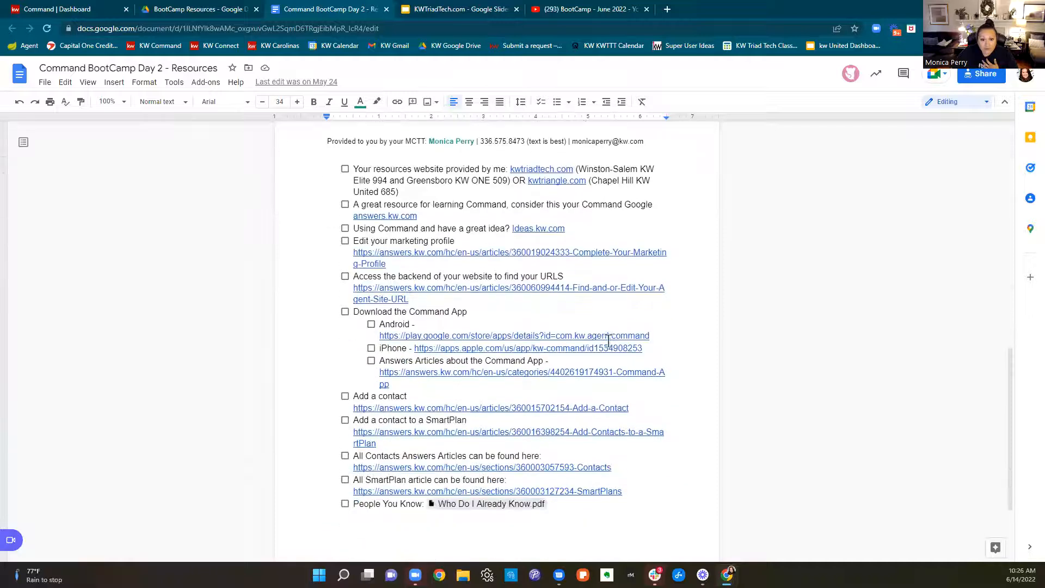
pyautogui.scroll(-1, 608, 341)
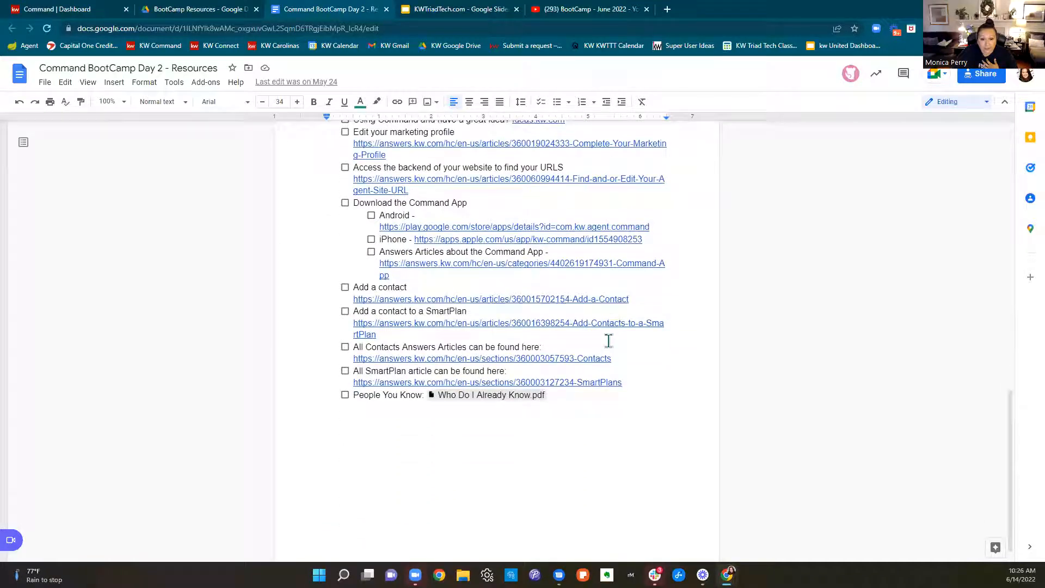
pyautogui.scroll(9, 608, 340)
pyautogui.scroll(2, 608, 341)
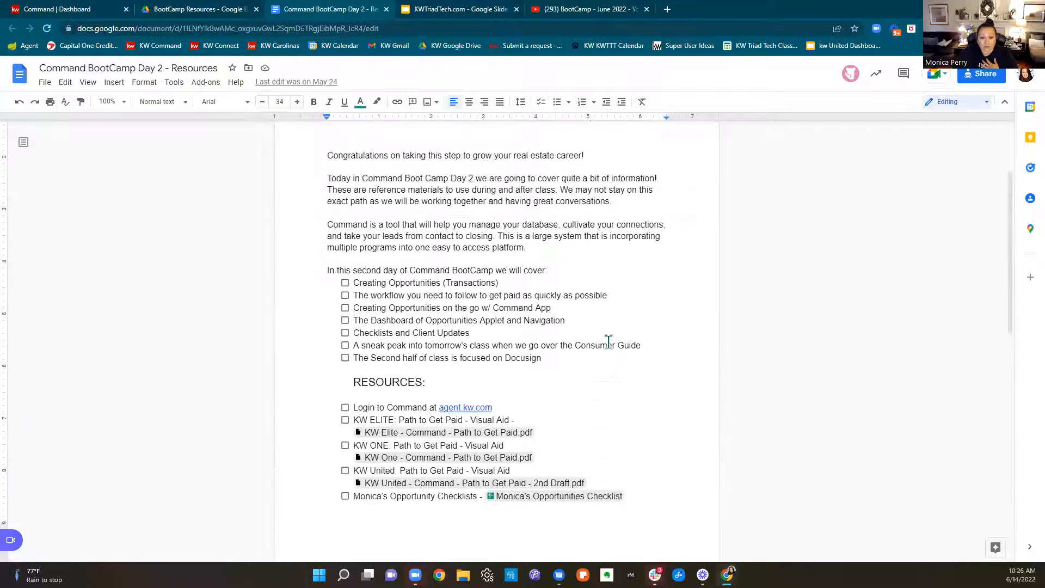
# Open the opportunities checklist spreadsheet linked in the Resources list and dismiss the Meet and Docs promotion
pyautogui.scroll(-5, 608, 341)
pyautogui.click(537, 226)
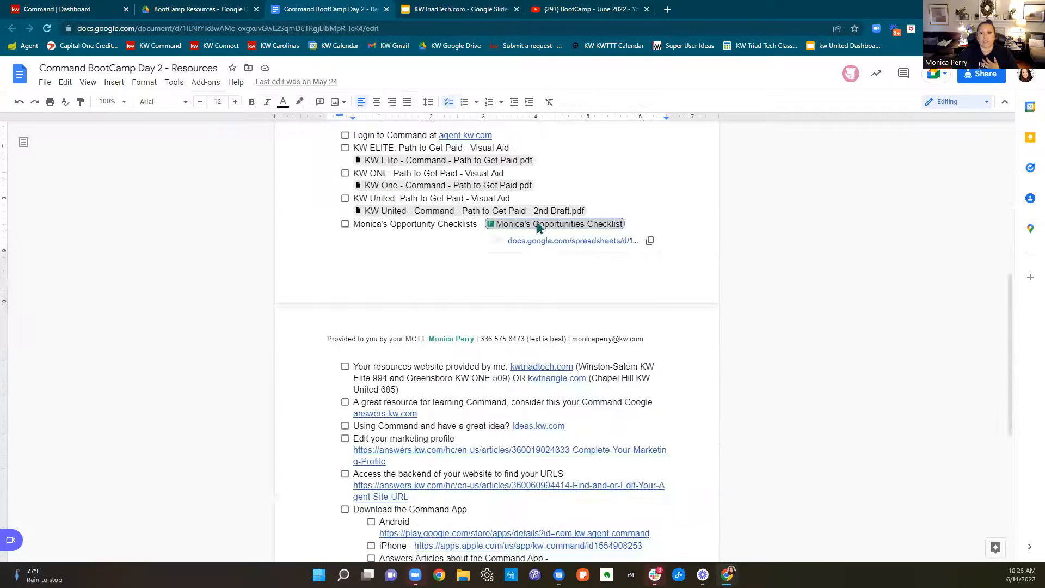
pyautogui.click(541, 241)
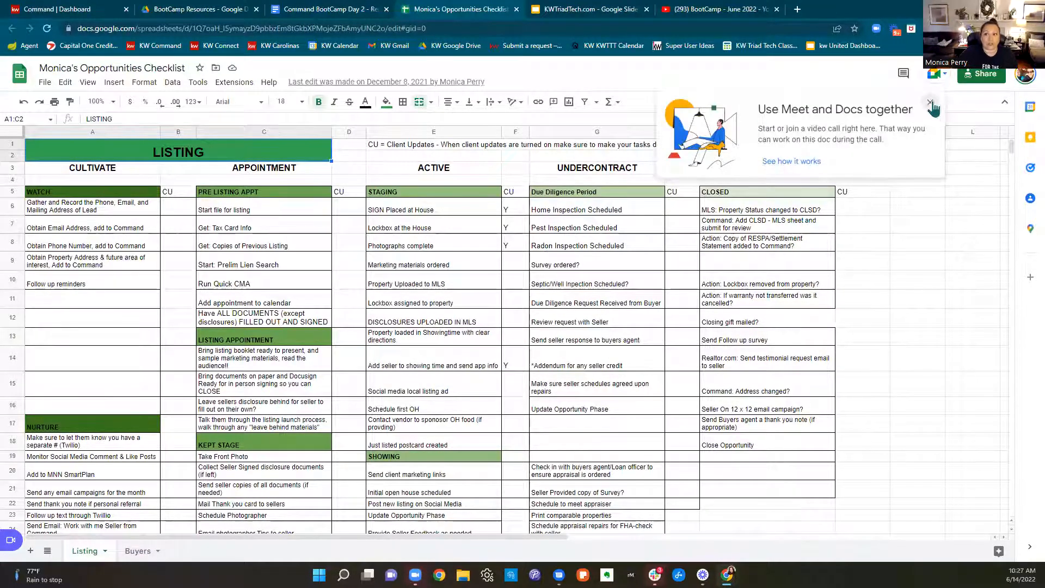
pyautogui.click(931, 103)
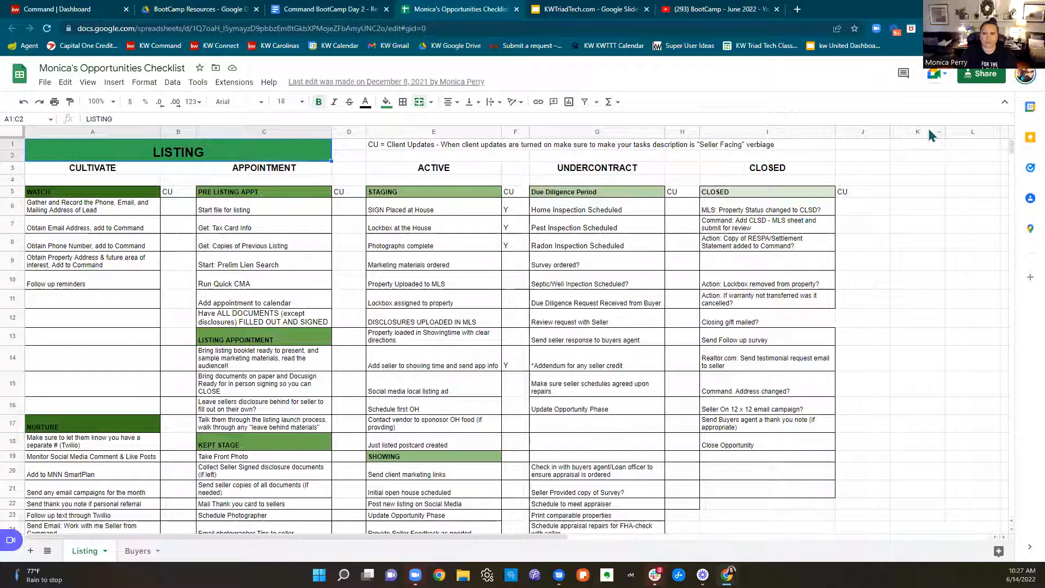
# Arrange the opportunities checklist spreadsheet side by side with the browser window showing the KW Command Active listings board
pyautogui.moveTo(470, 12); pyautogui.dragTo(3, 207)
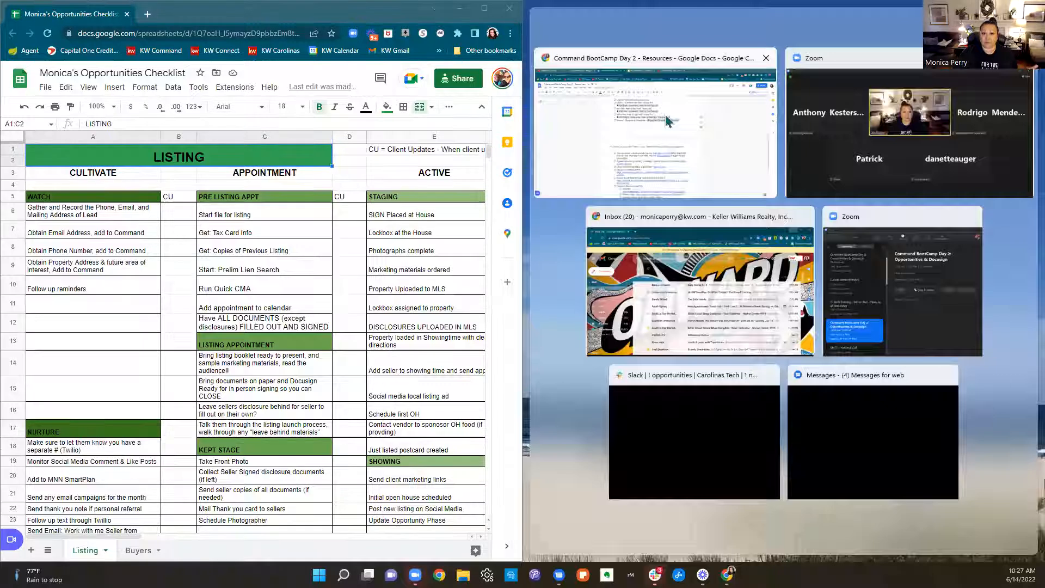
pyautogui.click(666, 96)
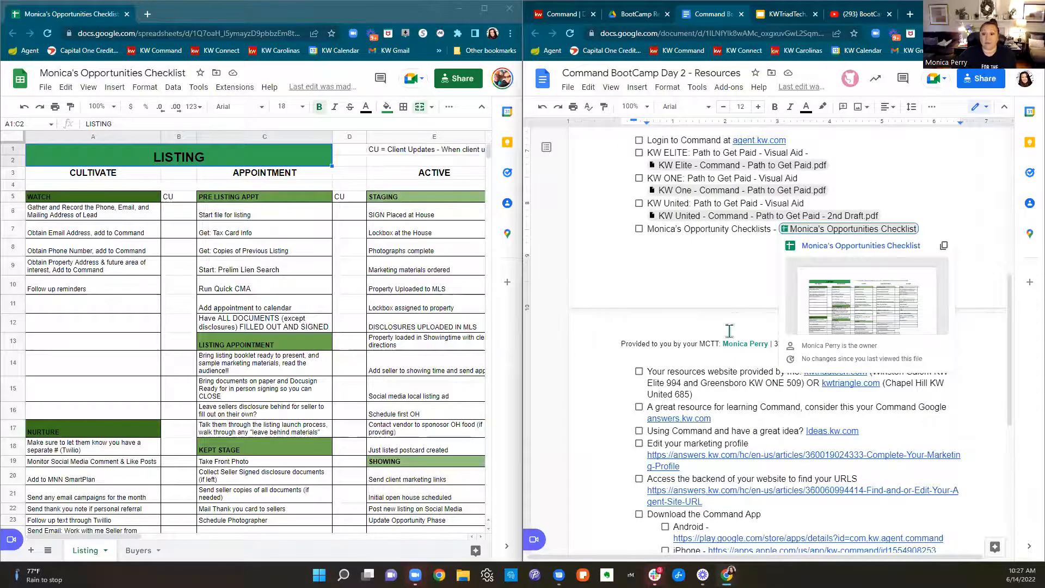
pyautogui.scroll(5, 729, 261)
pyautogui.click(564, 14)
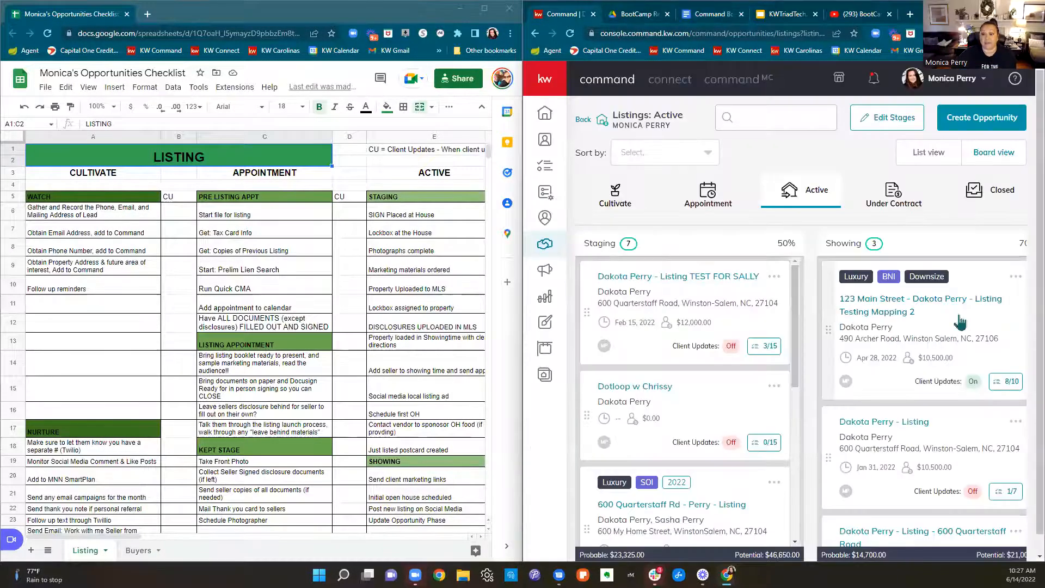
# Open the Active stage settings and compare them with the APPOINTMENT, PRE LISTING APPT and STAGING headings in the spreadsheet
pyautogui.click(876, 126)
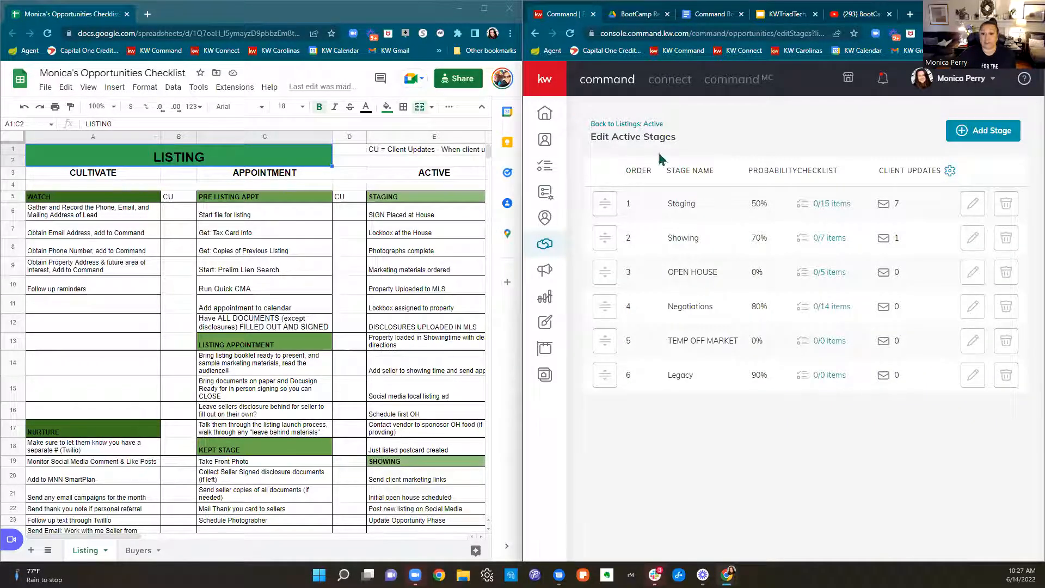
pyautogui.doubleClick(263, 173)
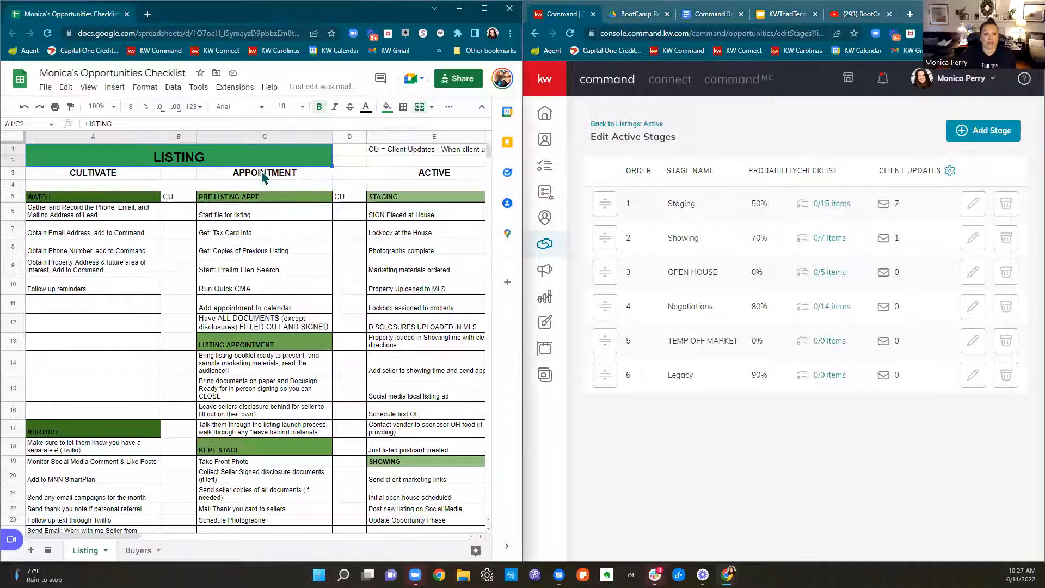
pyautogui.click(253, 200)
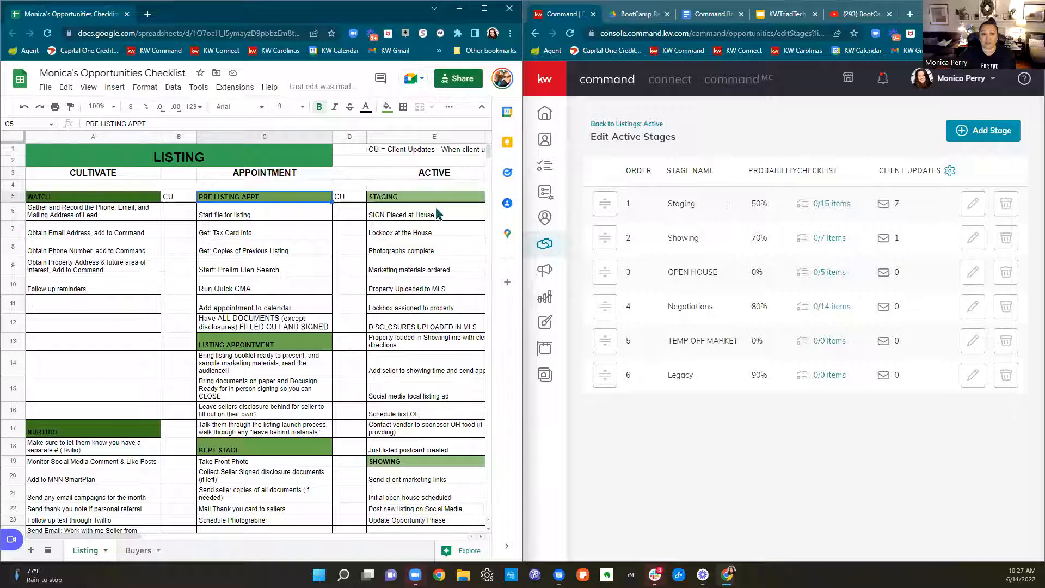
pyautogui.click(412, 200)
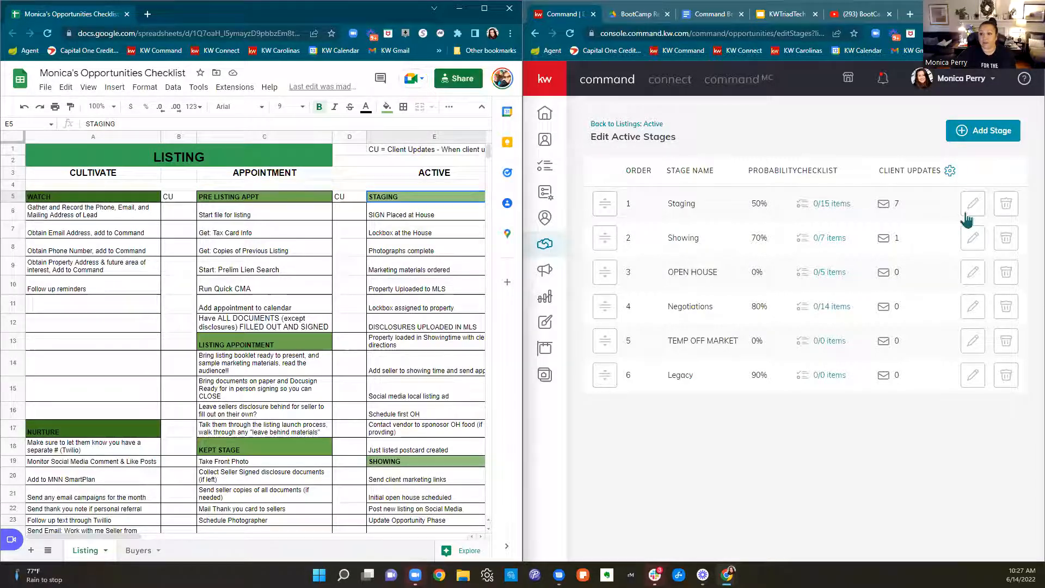
# Try adding "Lockbox assigned to property" from the spreadsheet as a new item in the Active Staging checklist, and close the checklist
pyautogui.click(831, 206)
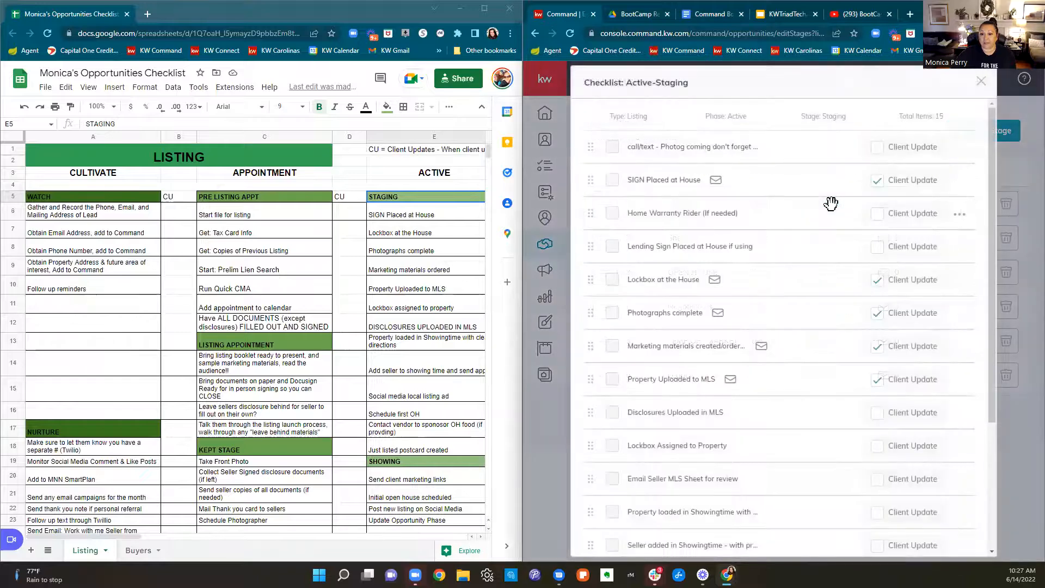
pyautogui.scroll(-3, 844, 218)
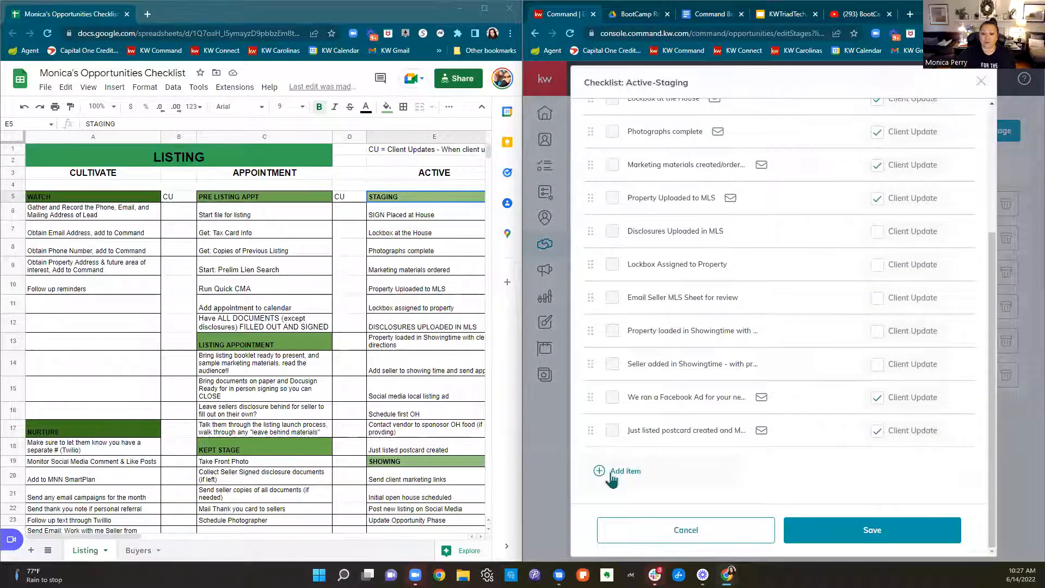
pyautogui.click(611, 474)
pyautogui.click(420, 313)
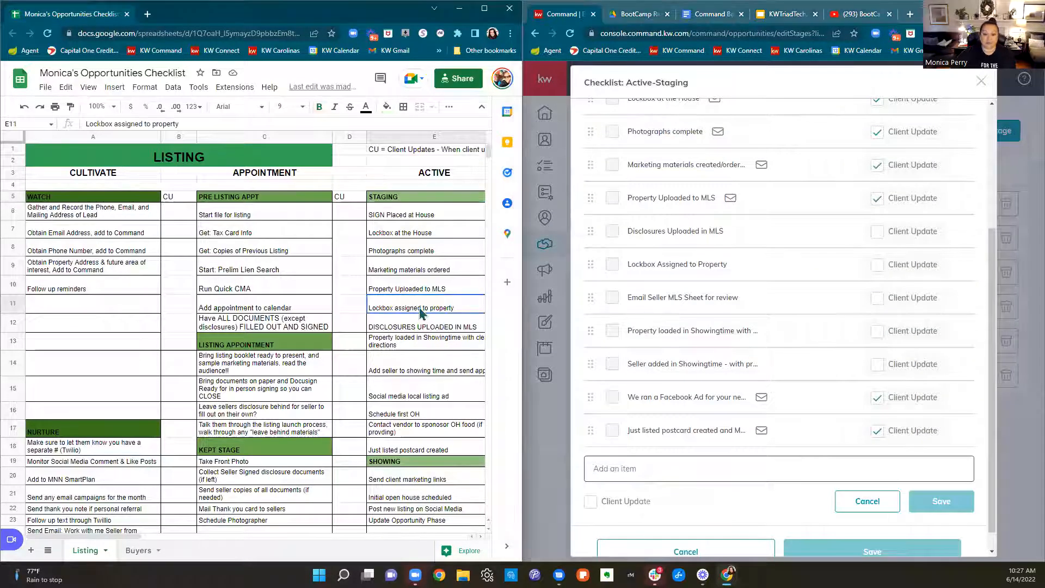
pyautogui.rightClick(419, 312)
pyautogui.click(446, 268)
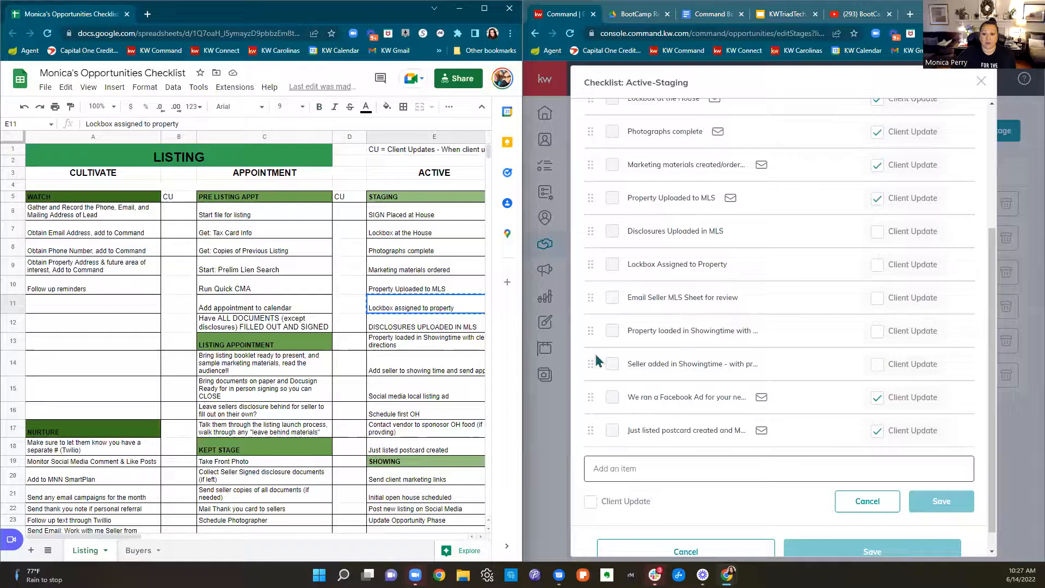
pyautogui.click(636, 465)
pyautogui.rightClick(645, 463)
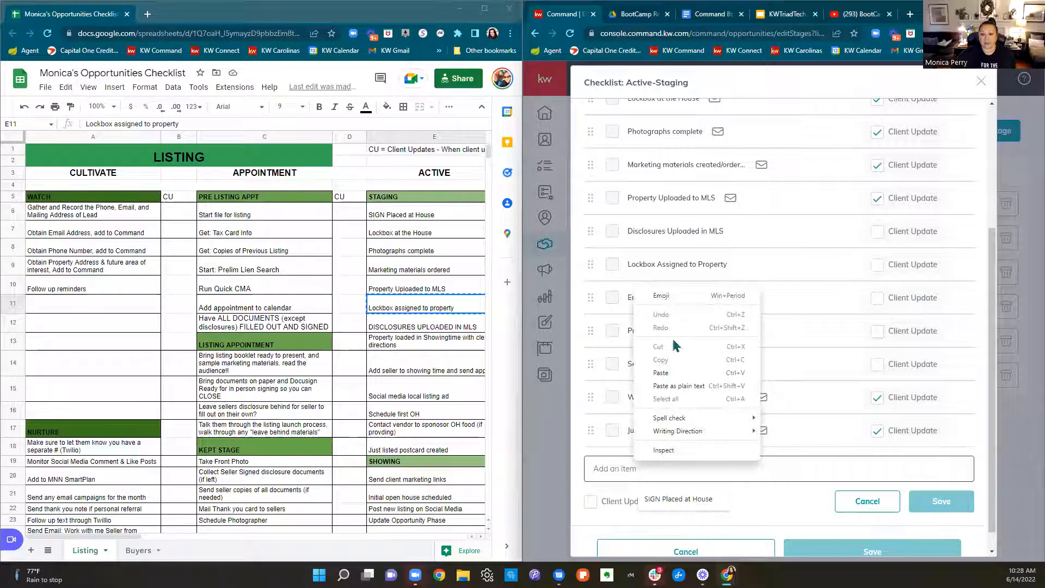
pyautogui.click(670, 373)
pyautogui.click(940, 507)
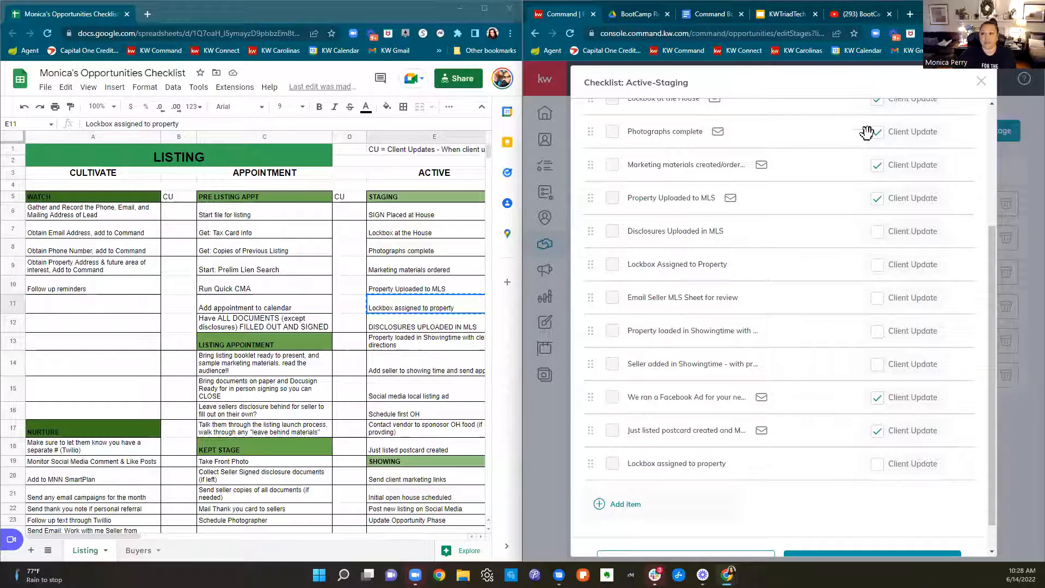
pyautogui.click(981, 82)
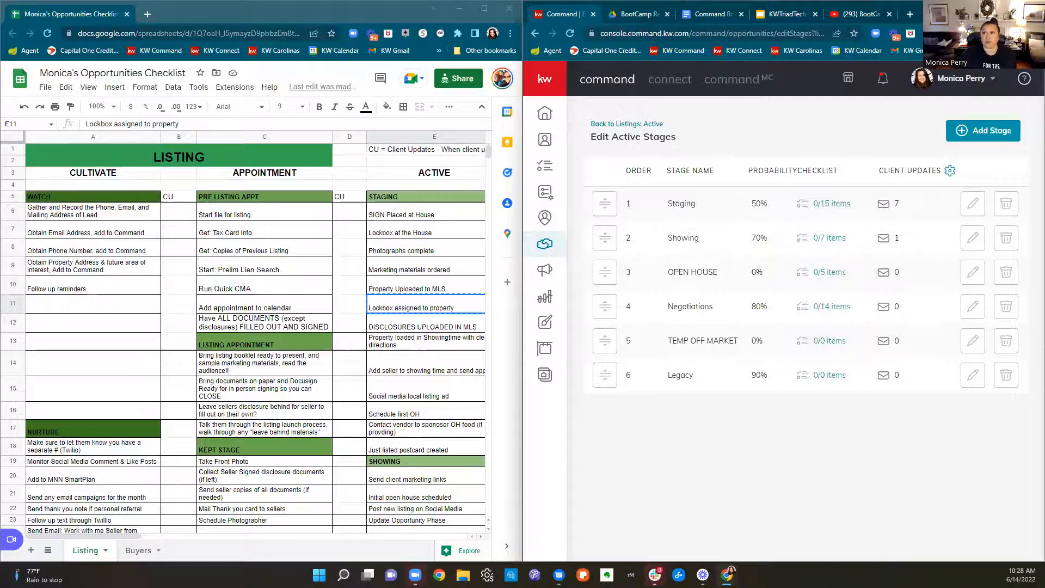
# Restore the Command browser window to full screen and return from the stage settings to the Active listings board
pyautogui.click(1006, 8)
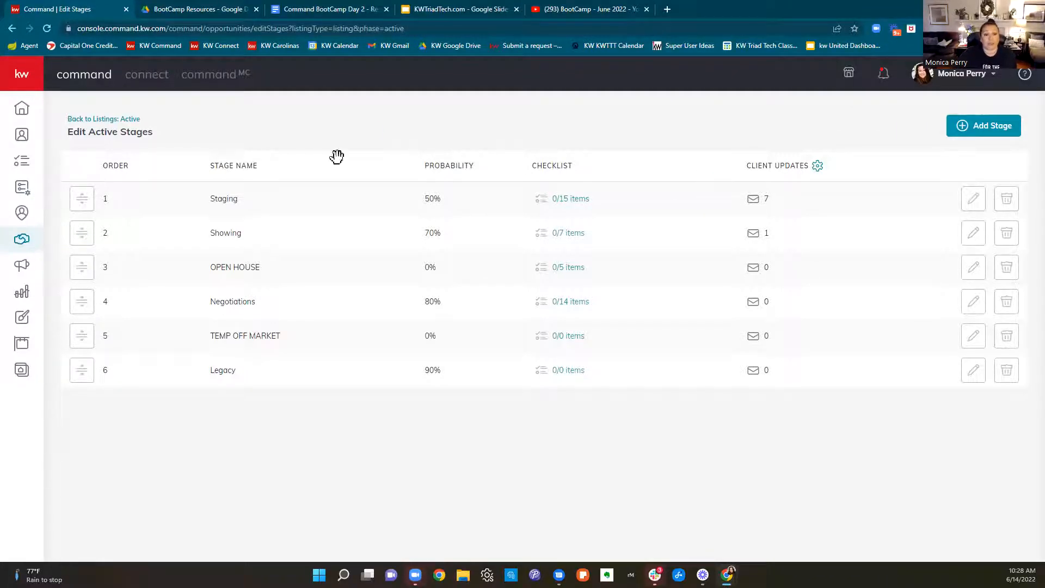
pyautogui.click(98, 120)
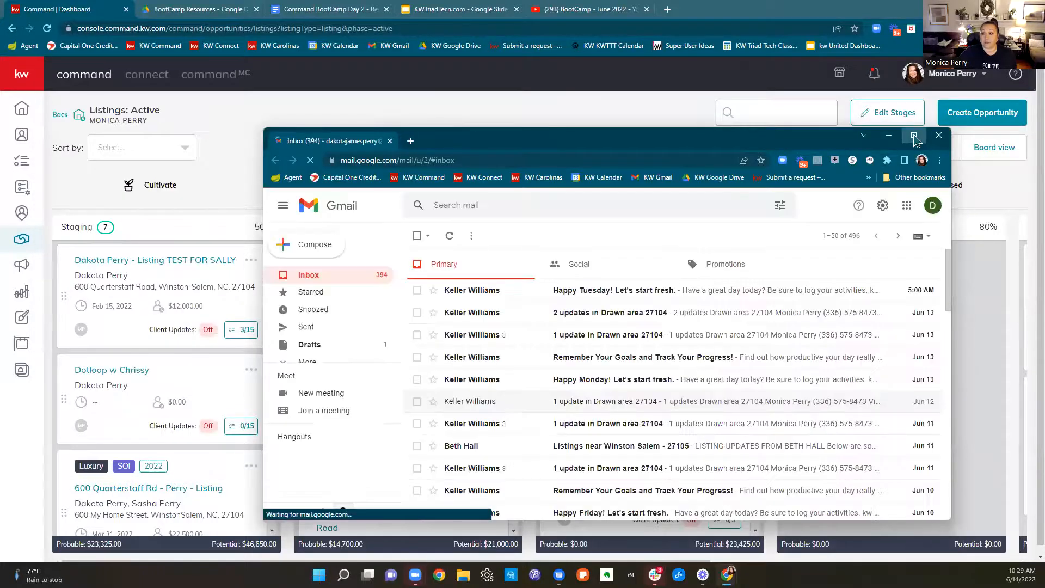
# Enlarge the client's Gmail window and search the mailbox for "we're checking things"
pyautogui.click(913, 136)
pyautogui.click(345, 71)
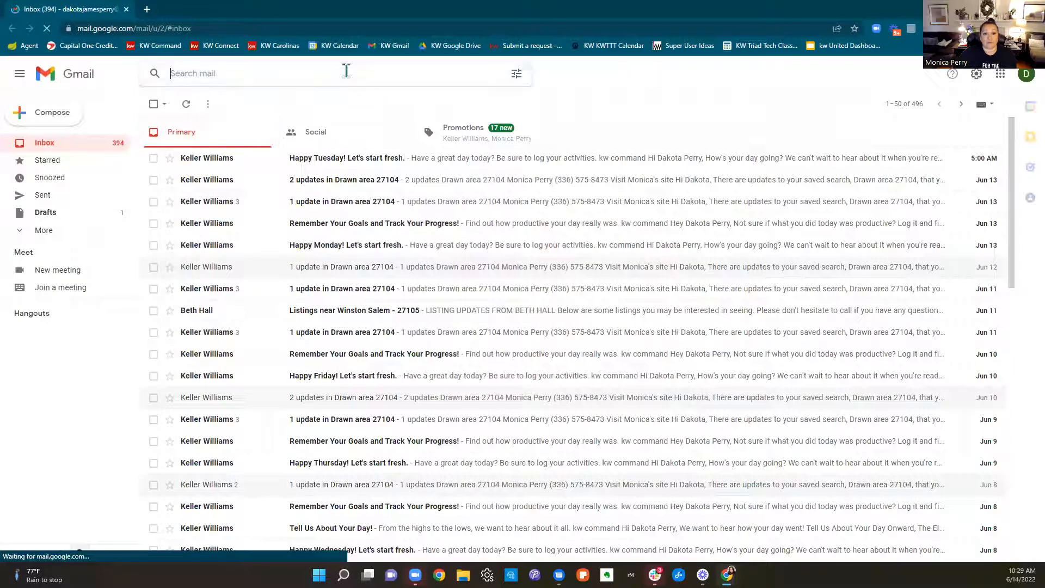
pyautogui.write("we're checkin")
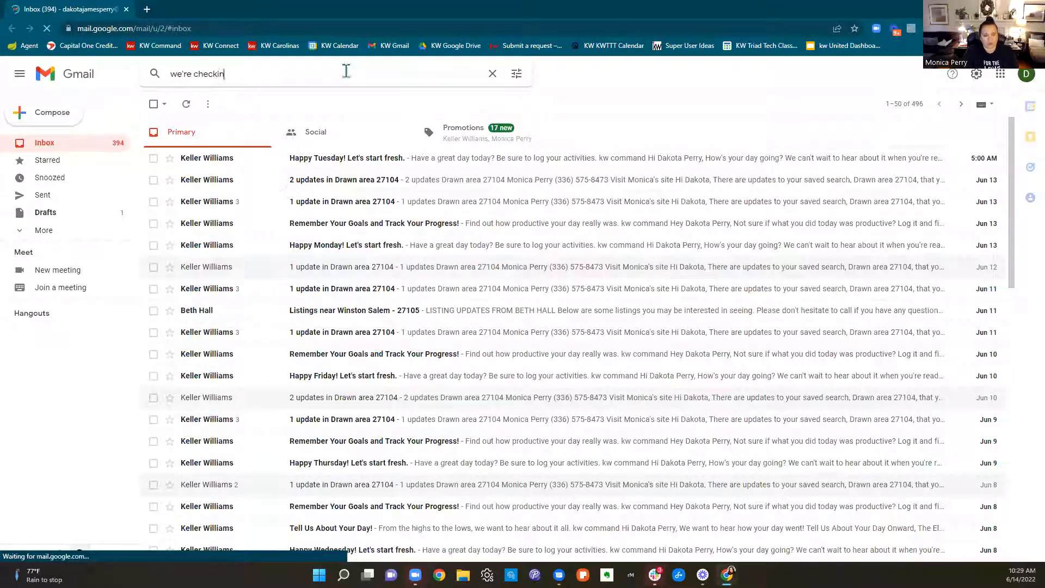
pyautogui.write('g things')
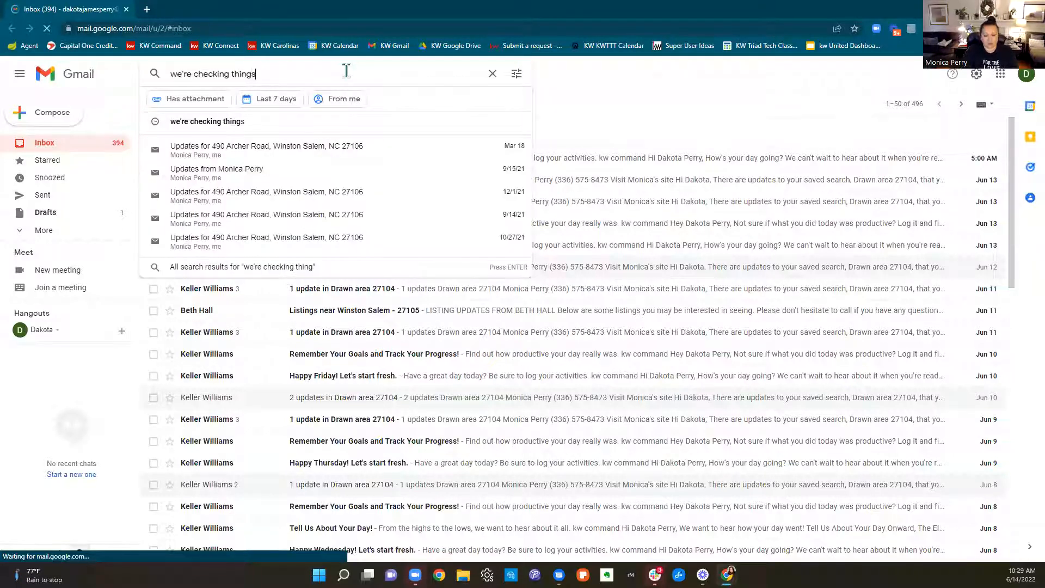
pyautogui.press('Return')
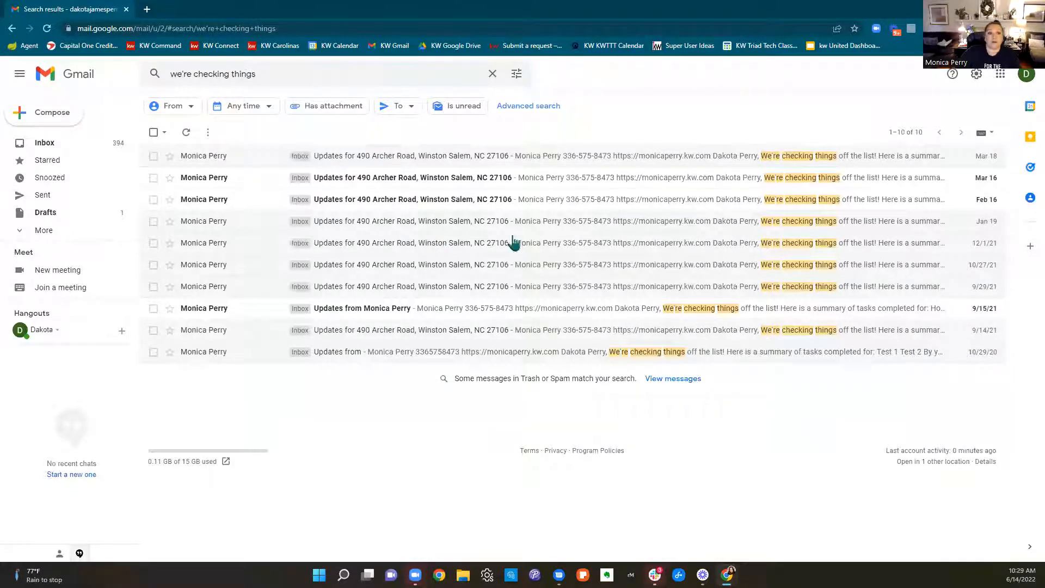
# Open the most recent property update email, read its completed-task summary and agent footer, and close the mailbox
pyautogui.click(344, 163)
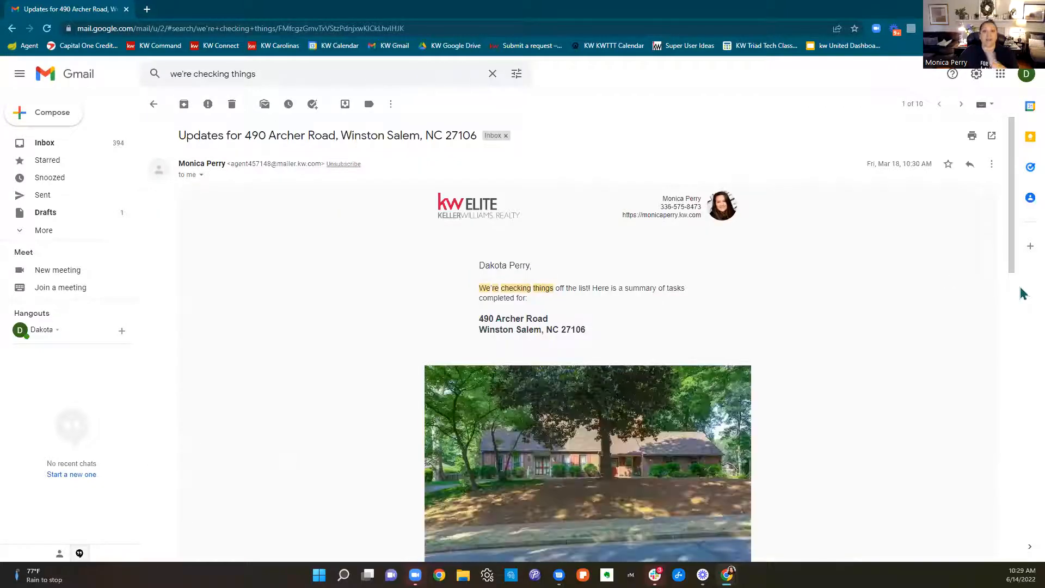
pyautogui.scroll(-3, 914, 336)
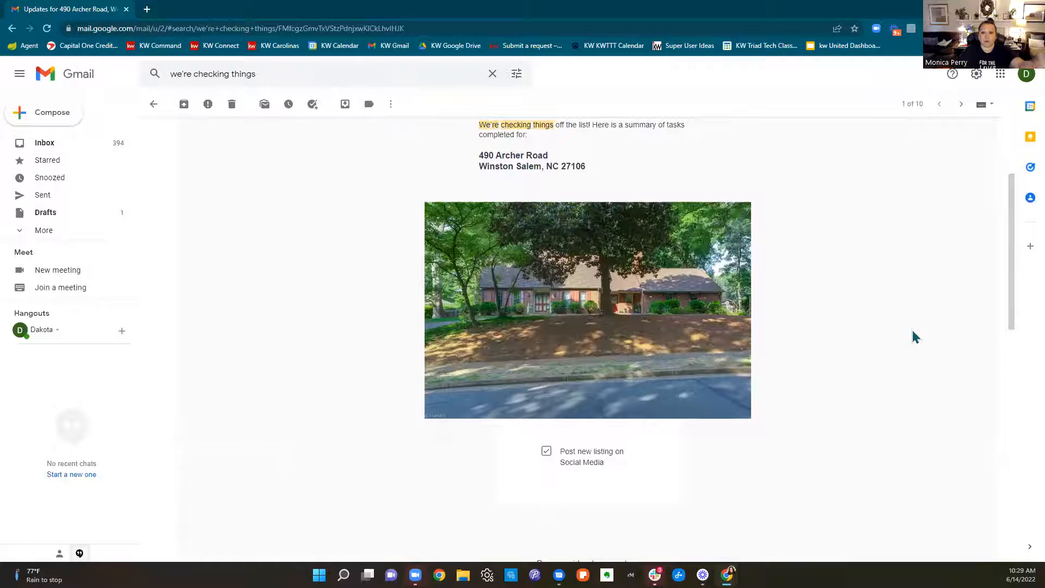
pyautogui.scroll(-3, 914, 336)
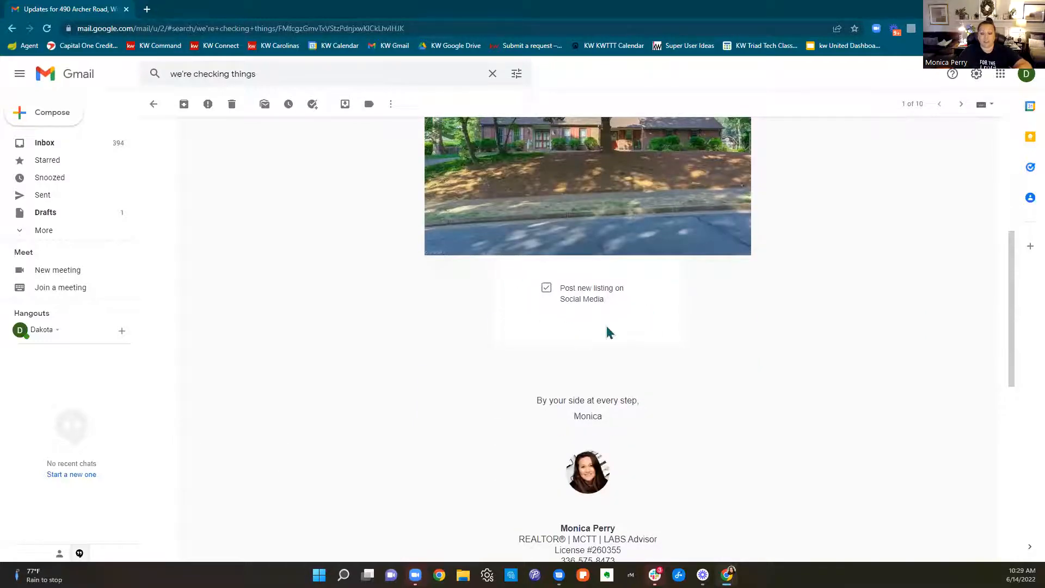
pyautogui.scroll(-5, 608, 331)
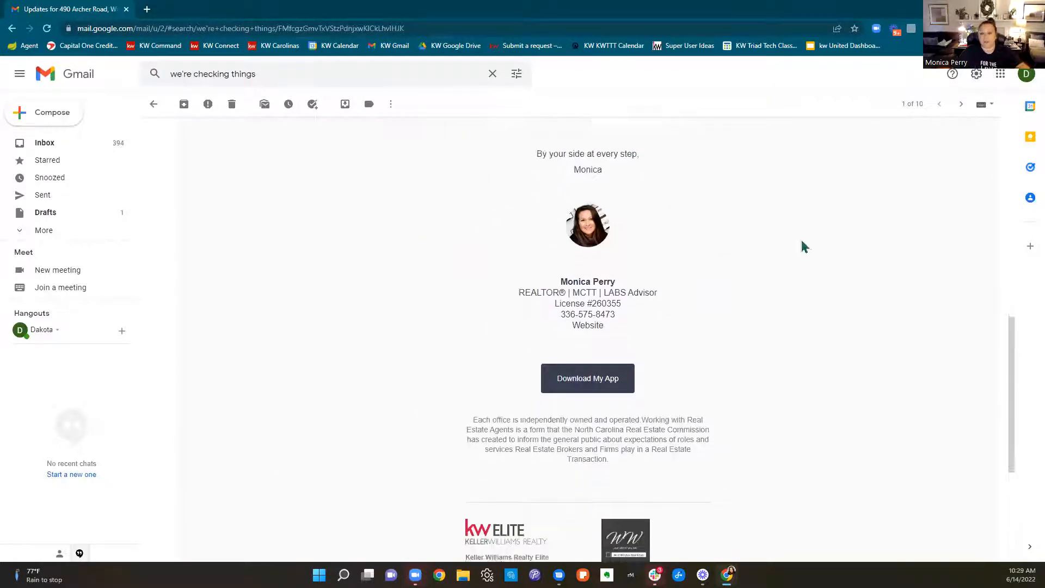
pyautogui.scroll(-5, 804, 247)
pyautogui.scroll(15, 823, 283)
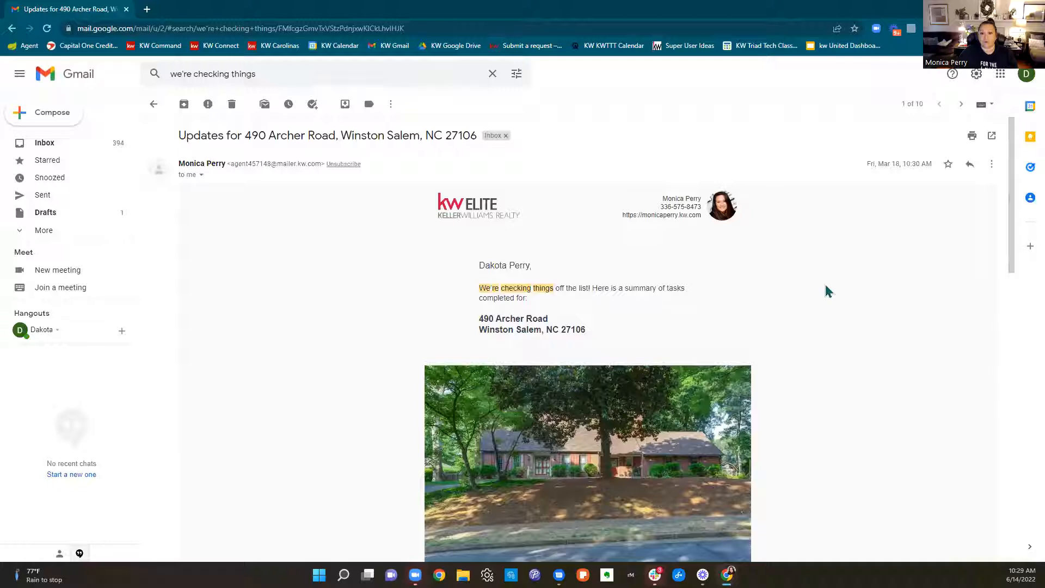
pyautogui.scroll(-15, 827, 291)
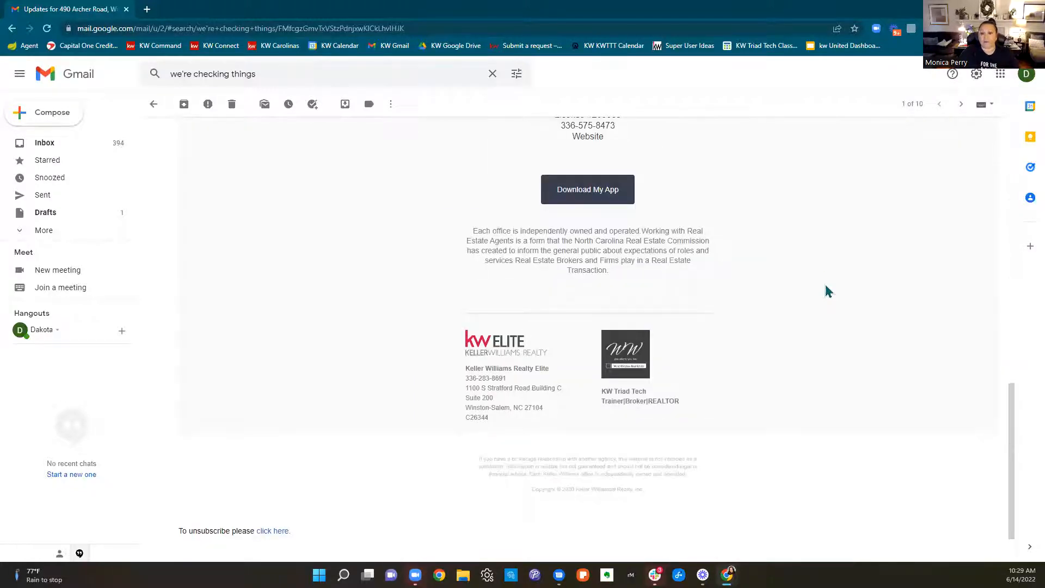
pyautogui.scroll(15, 826, 288)
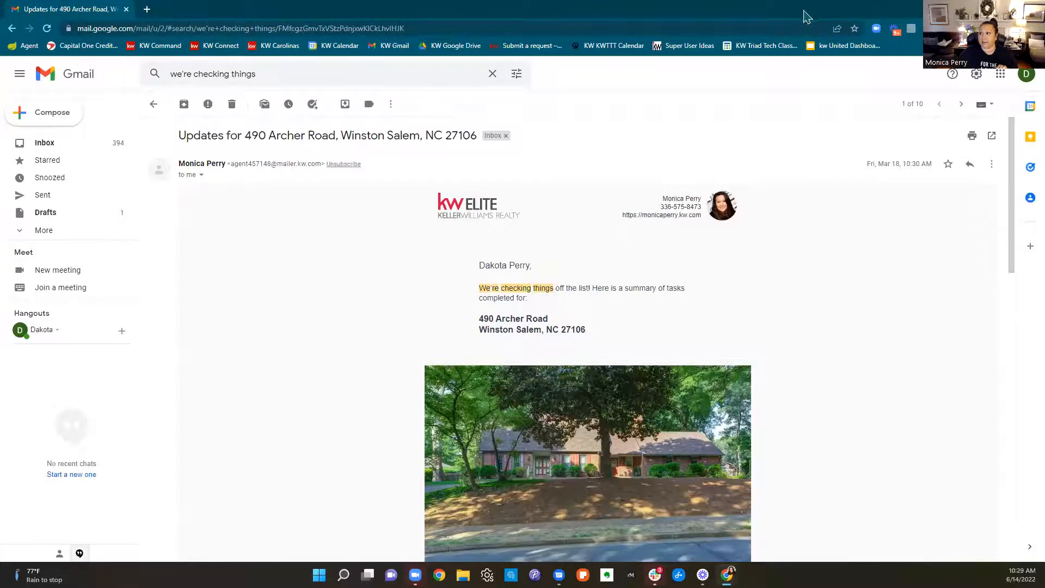
pyautogui.click(126, 9)
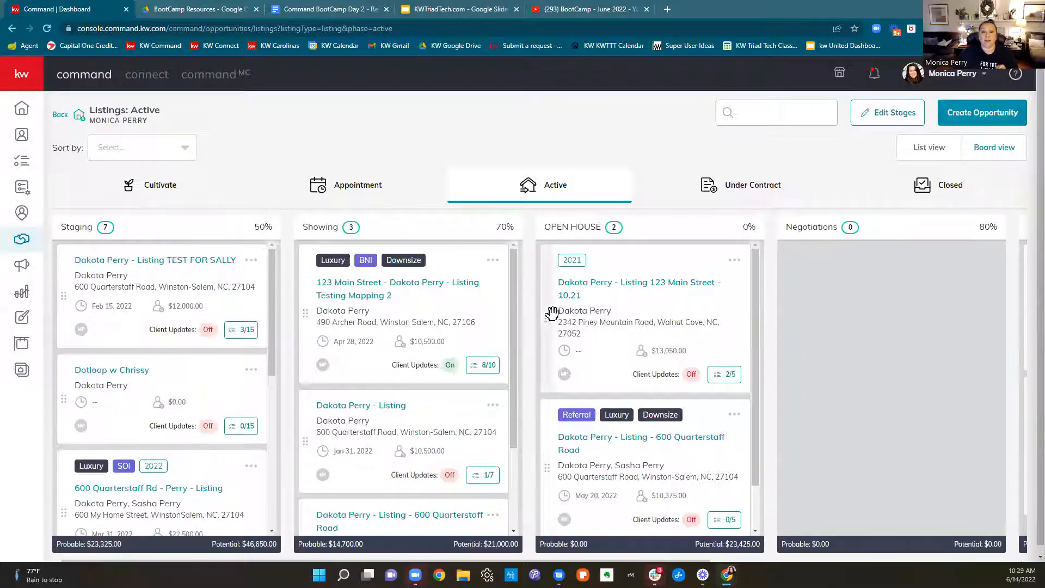
# Move the Listing Testing Mapping 2 opportunity from the Showing stage to the Negotiations stage
pyautogui.moveTo(304, 317); pyautogui.dragTo(825, 341)
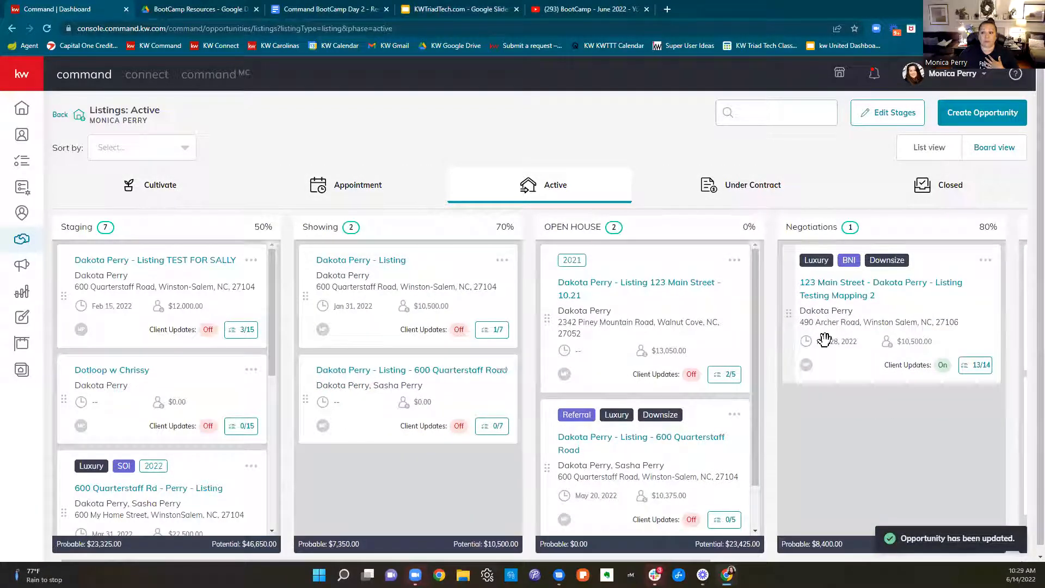
# Show the Active listings as a list, look through all stages, and return to the board view
pyautogui.click(929, 149)
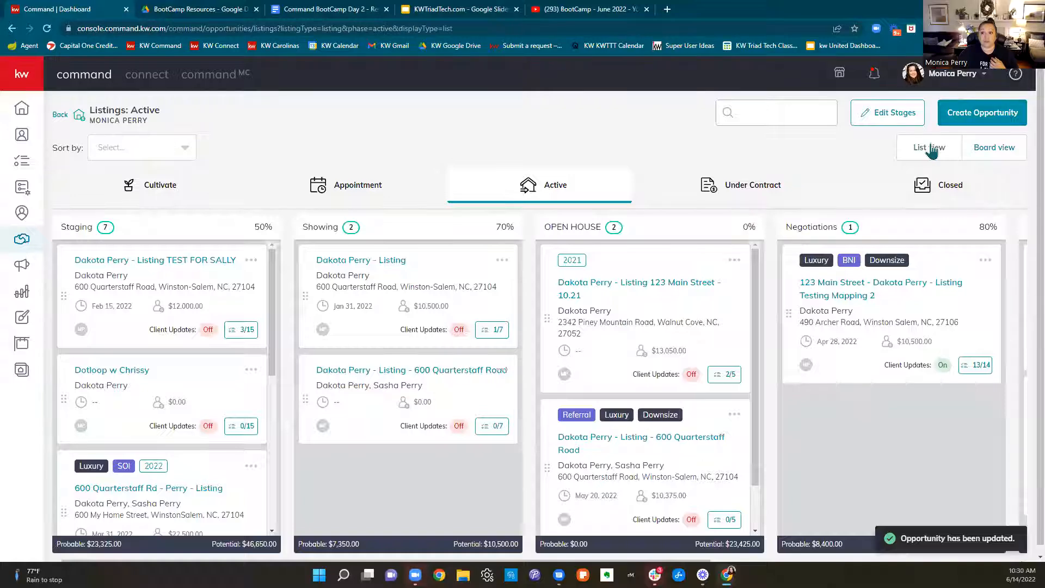
pyautogui.scroll(-4, 988, 258)
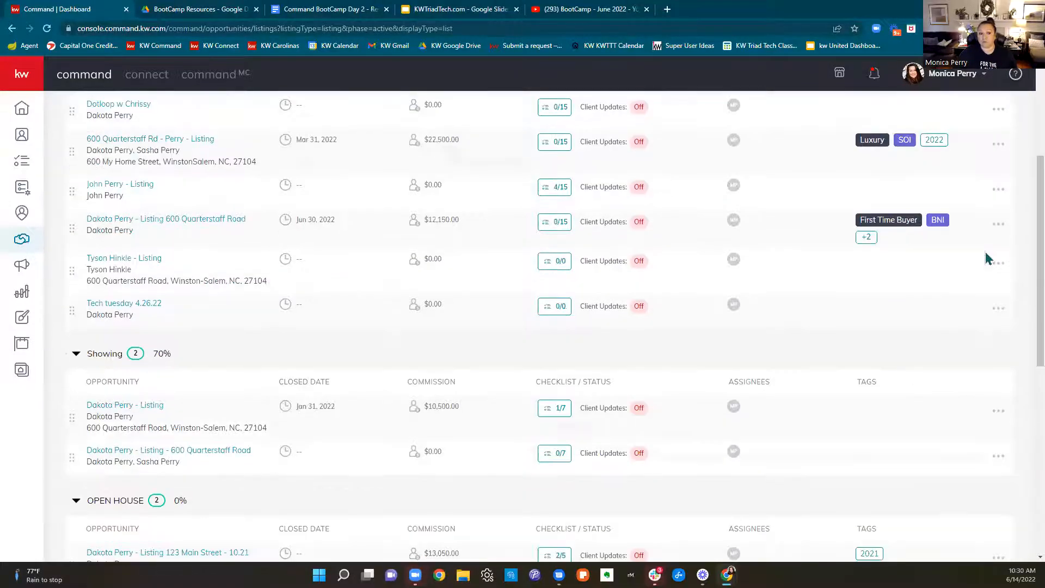
pyautogui.scroll(-5, 989, 258)
pyautogui.scroll(-3, 988, 260)
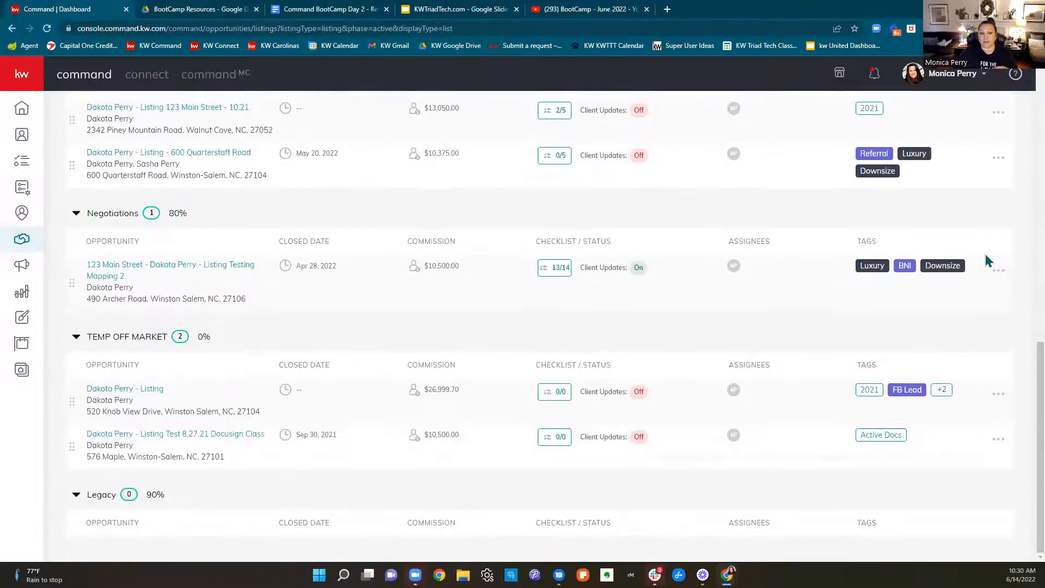
pyautogui.scroll(12, 921, 361)
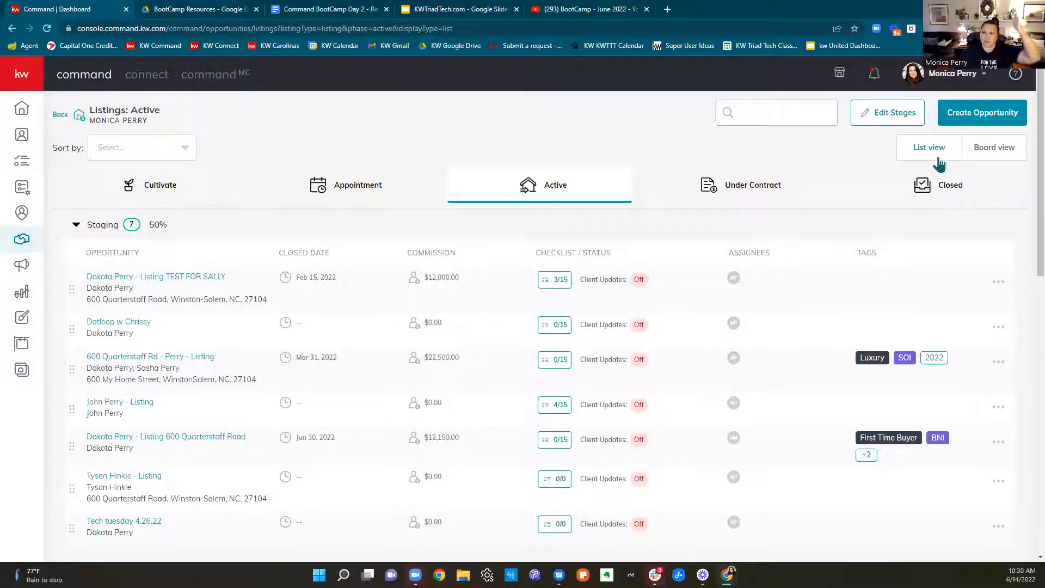
pyautogui.click(989, 158)
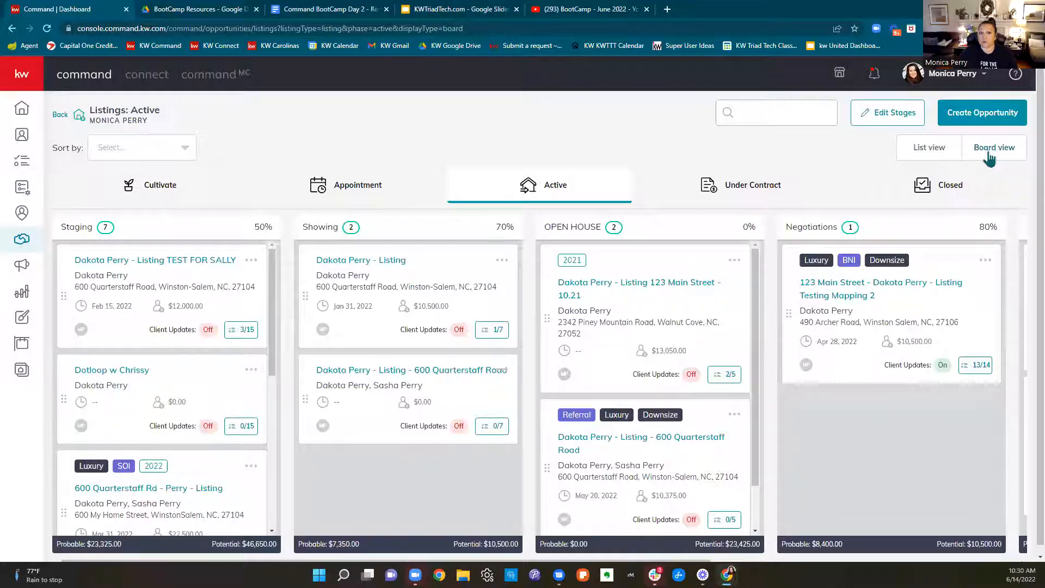
# Open the opportunities dashboard and examine the Listings potential and probable income, the Ratio and Activity charts, and Closing This Month
pyautogui.click(21, 239)
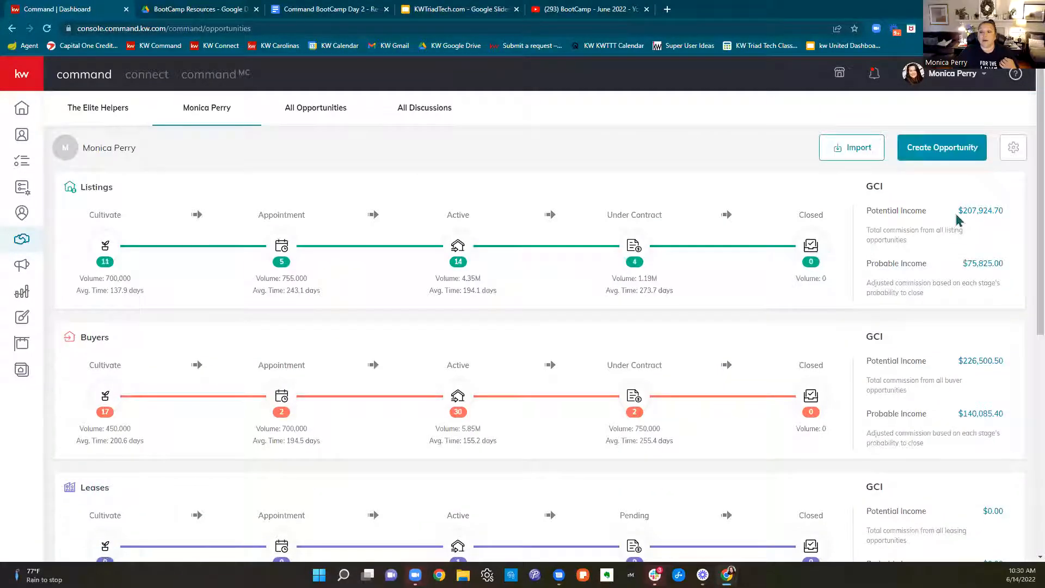
pyautogui.moveTo(958, 212); pyautogui.dragTo(1003, 212)
pyautogui.moveTo(960, 283); pyautogui.dragTo(1010, 264)
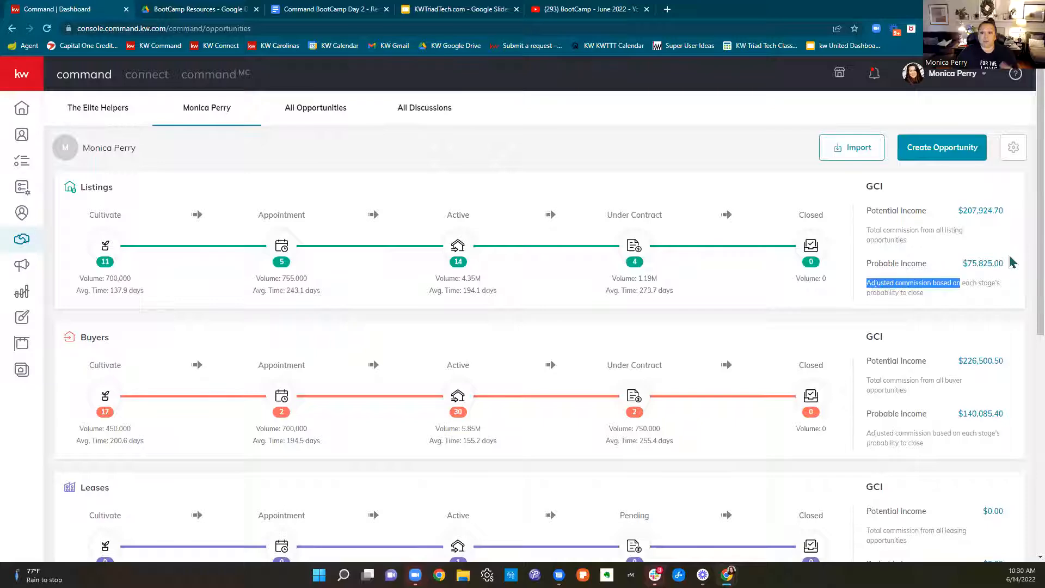
pyautogui.scroll(-1, 1011, 262)
pyautogui.scroll(-7, 1011, 262)
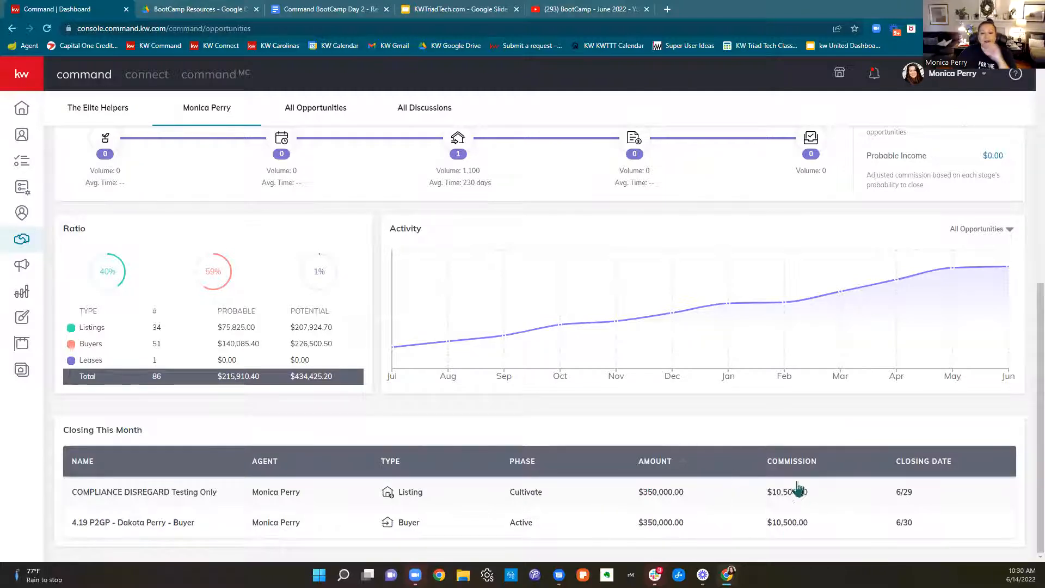
pyautogui.scroll(8, 681, 533)
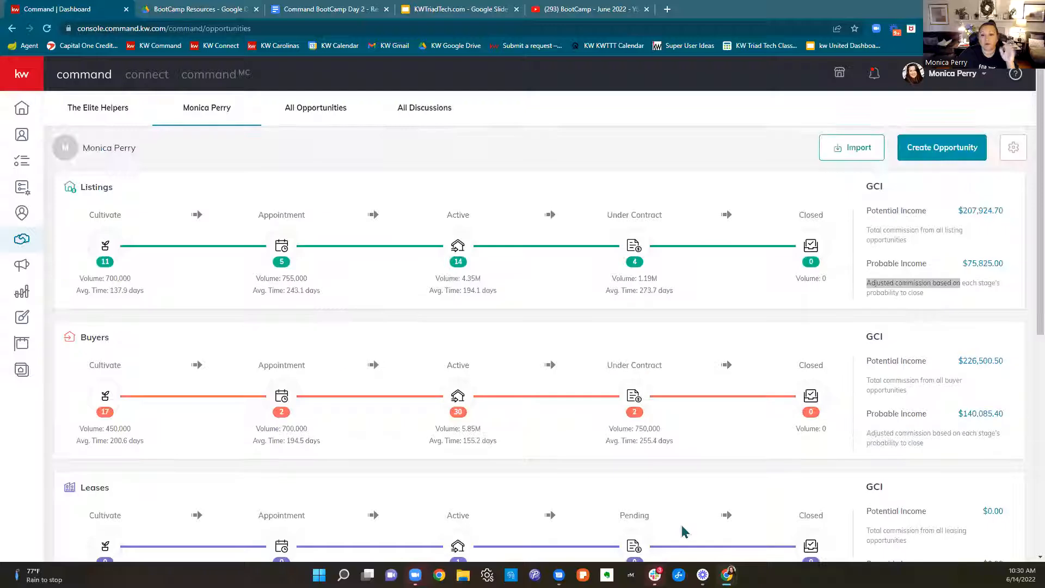
pyautogui.click(755, 142)
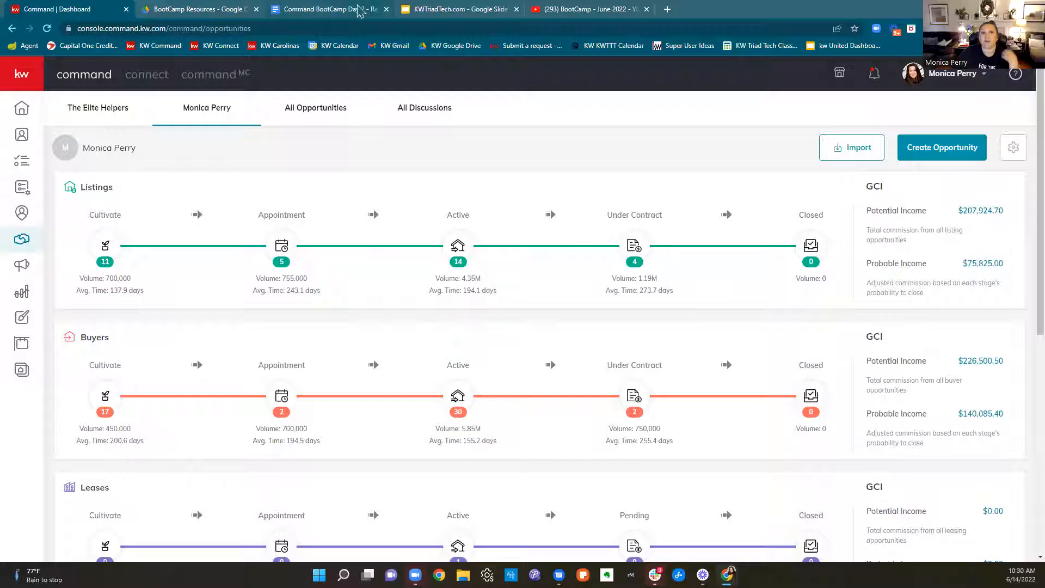
# Switch to the Command BootCamp Day 2 - Resources document and open the linked KW Elite - Command - Path to Get Paid.pdf
pyautogui.click(358, 10)
pyautogui.scroll(-3, 743, 348)
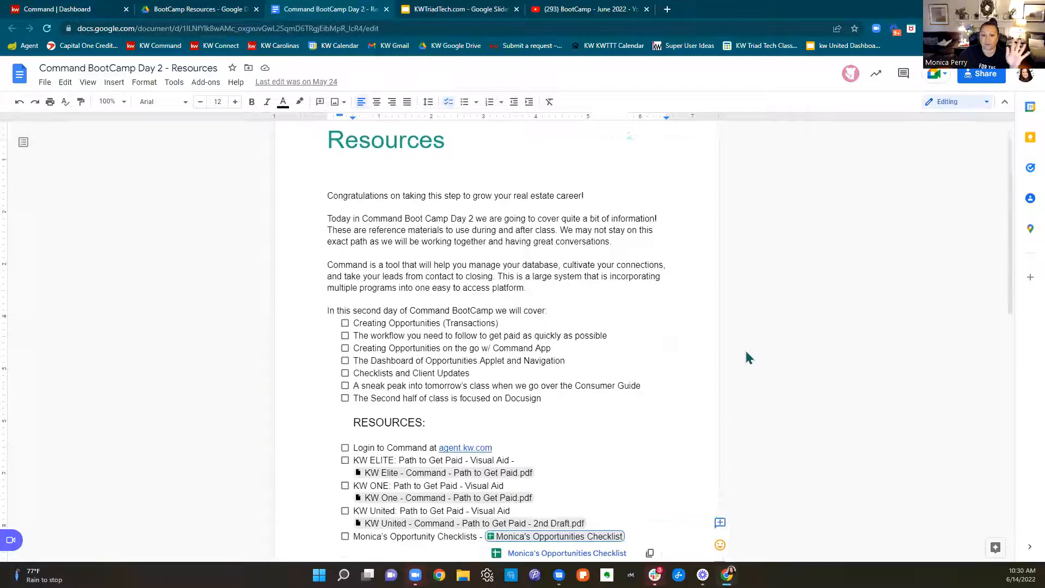
pyautogui.scroll(-3, 745, 352)
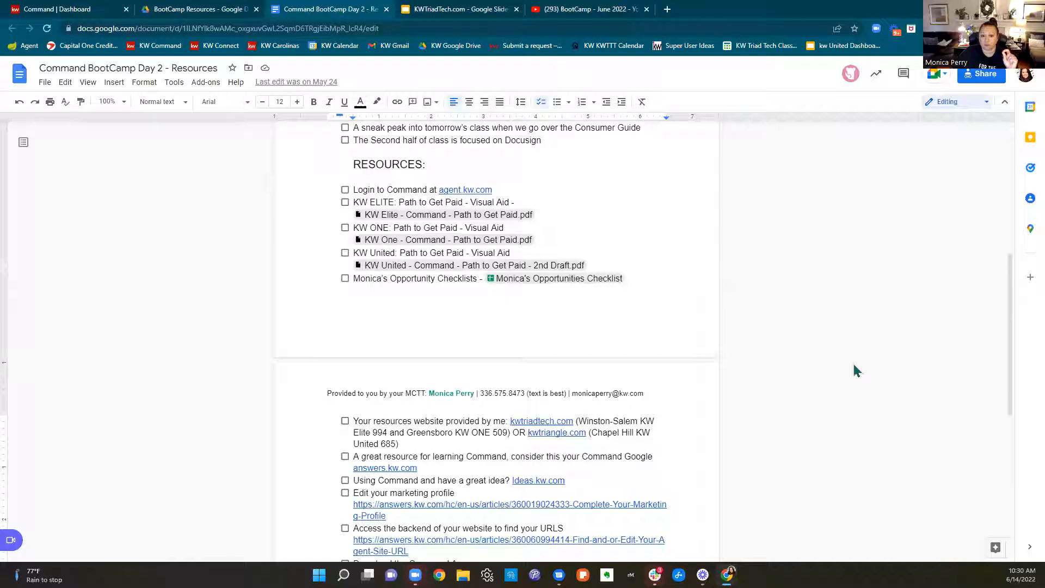
pyautogui.moveTo(422, 218)
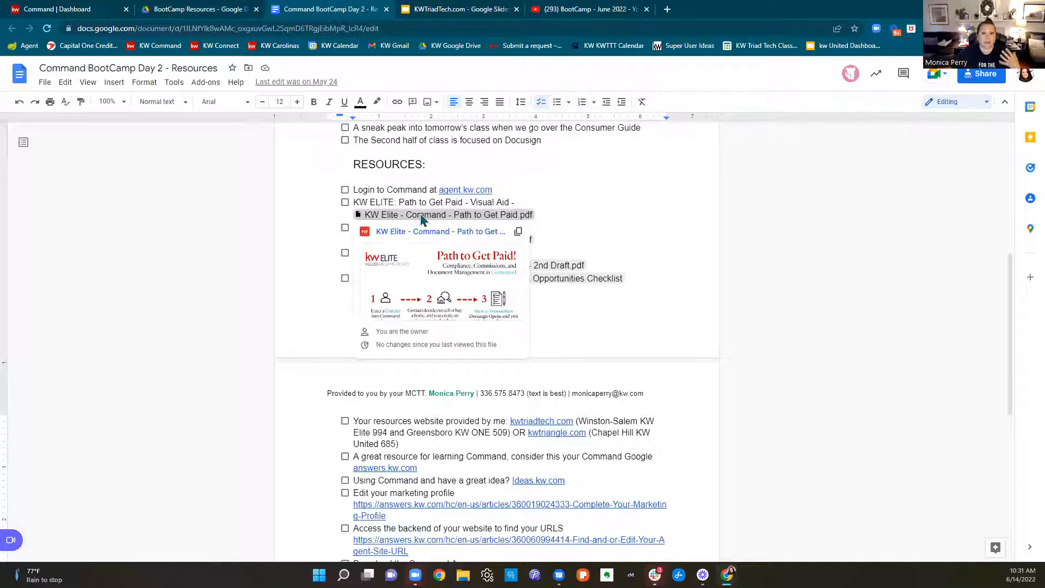
pyautogui.click(422, 217)
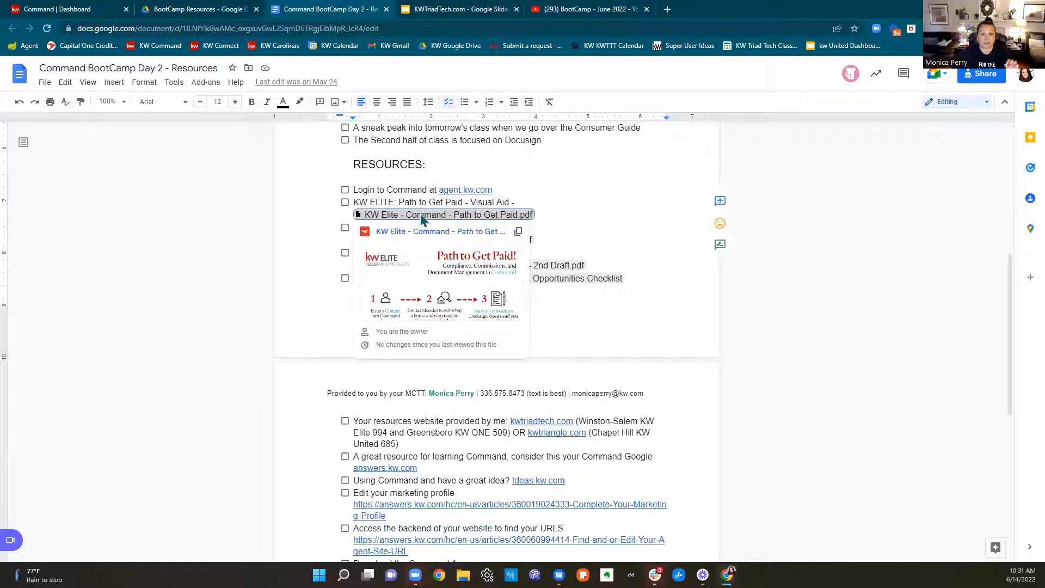
pyautogui.click(418, 235)
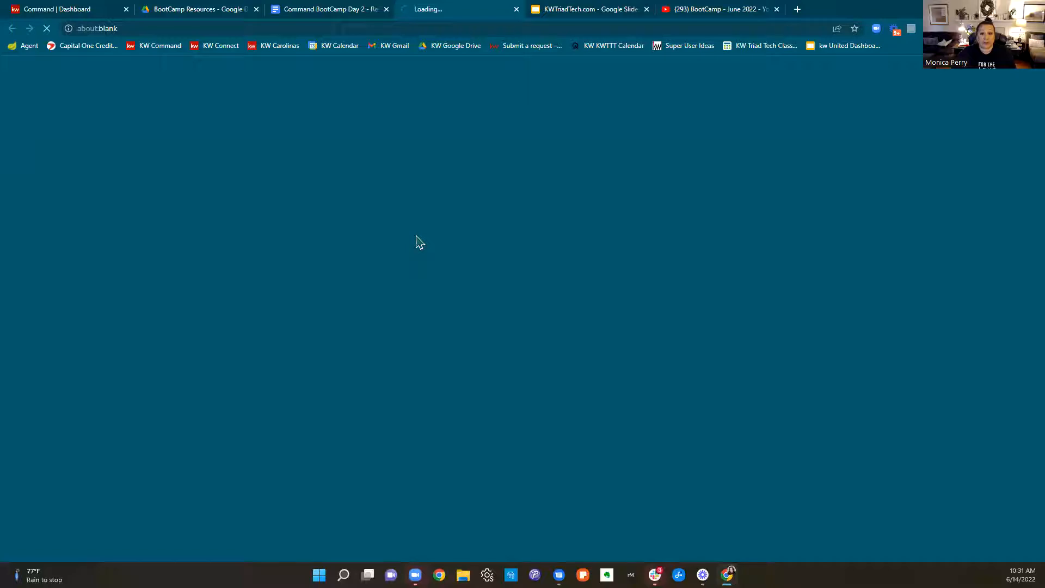
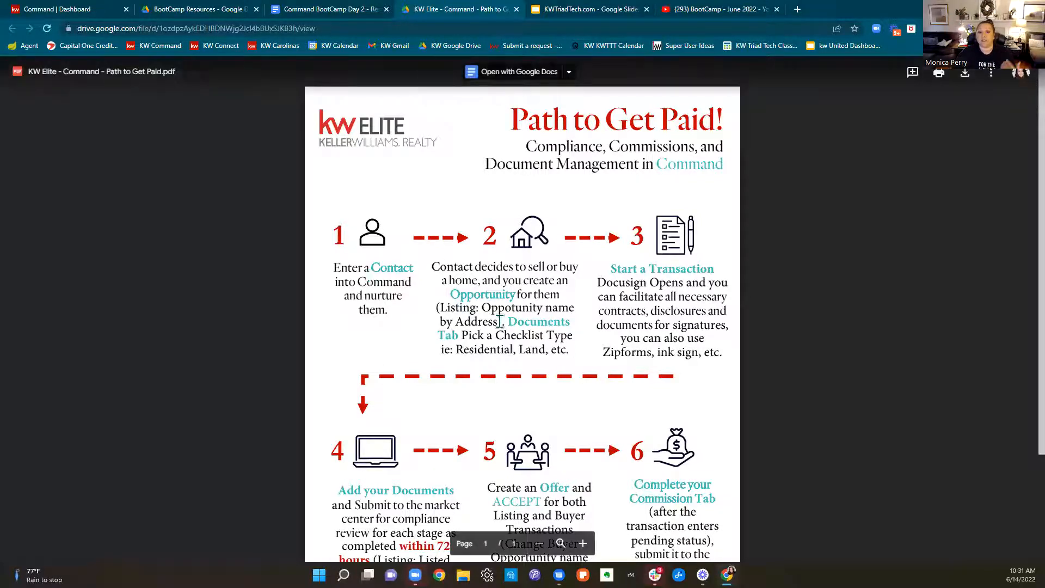
# Highlight the Path to Get Paid instructions on creating an Opportunity and picking a checklist type in the Documents Tab
pyautogui.moveTo(450, 285); pyautogui.dragTo(520, 293)
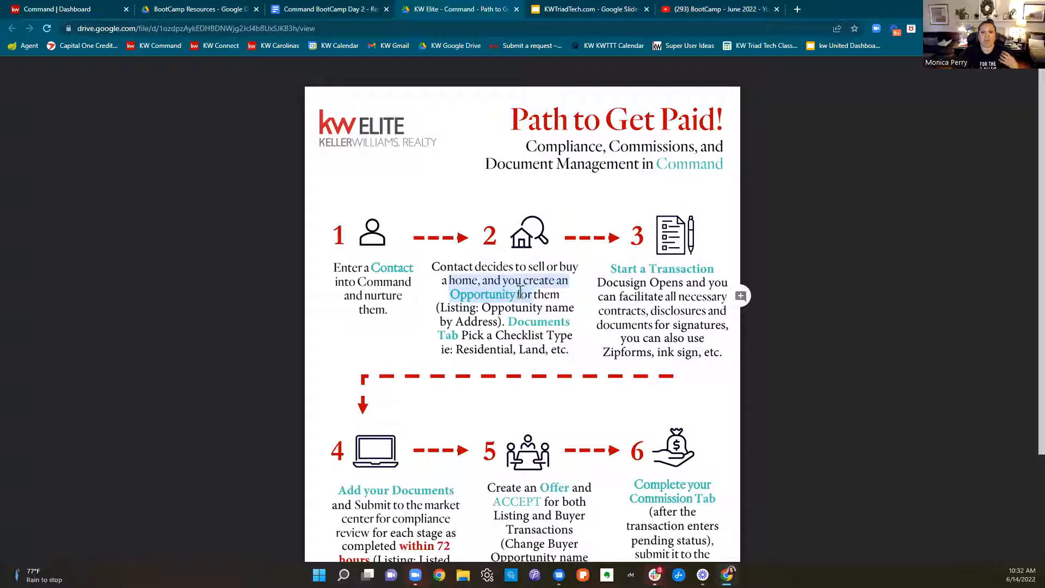
pyautogui.click(520, 294)
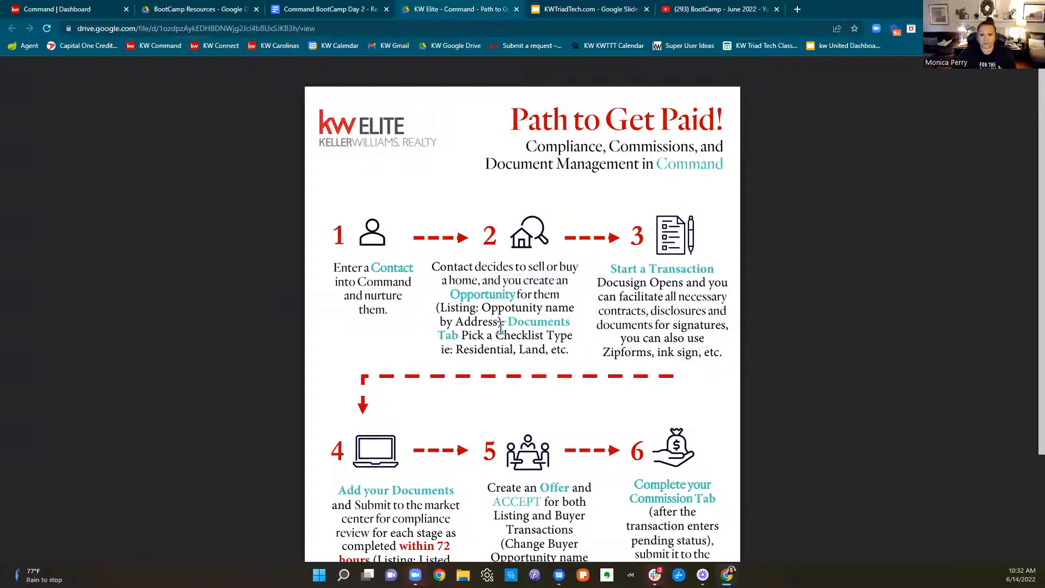
pyautogui.moveTo(456, 322); pyautogui.dragTo(567, 340)
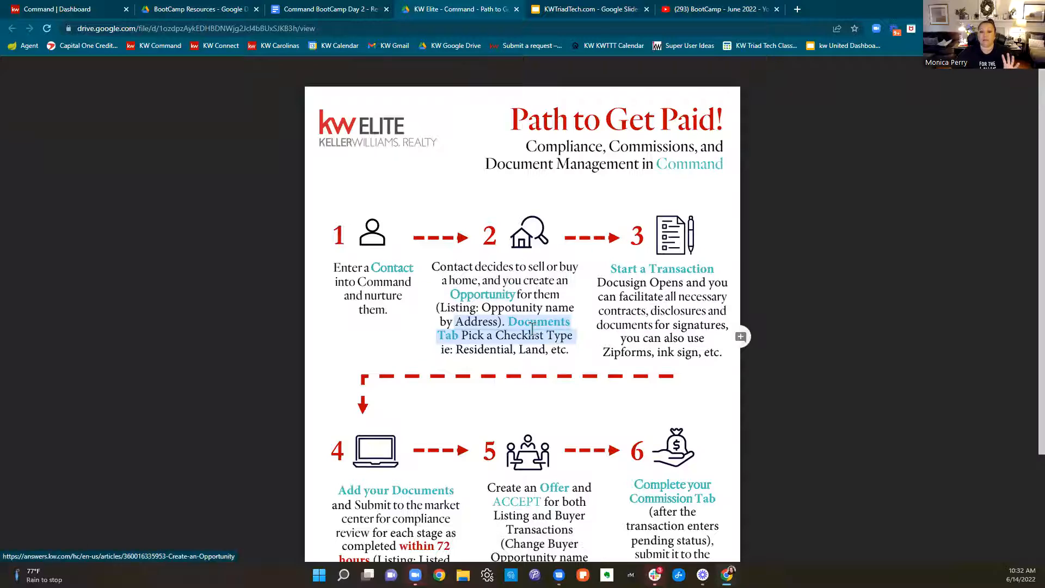
# Switch to Command and start a new opportunity with market center Winston Salem and opportunity type Buyer
pyautogui.click(82, 10)
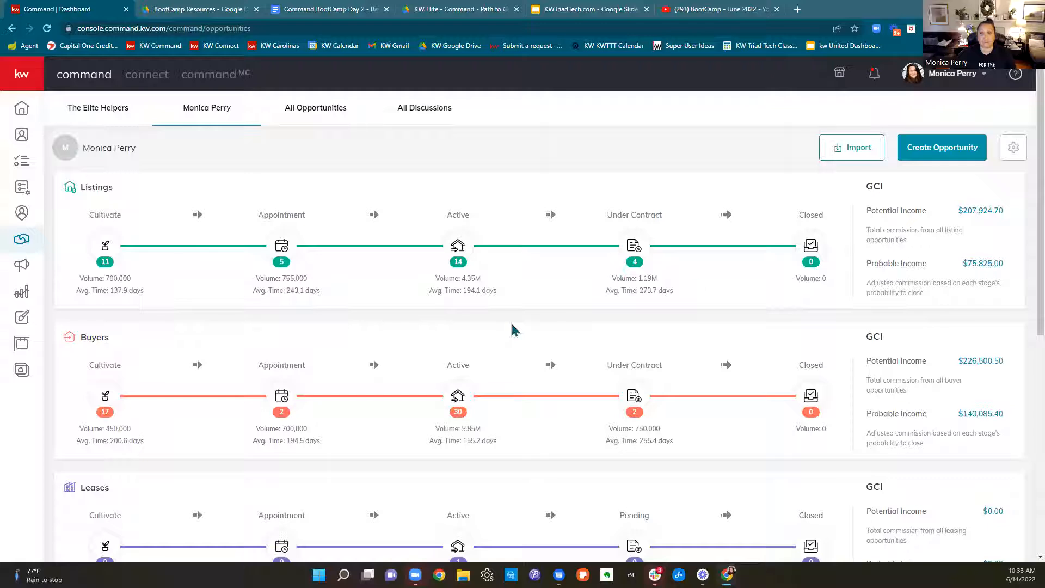
pyautogui.click(955, 158)
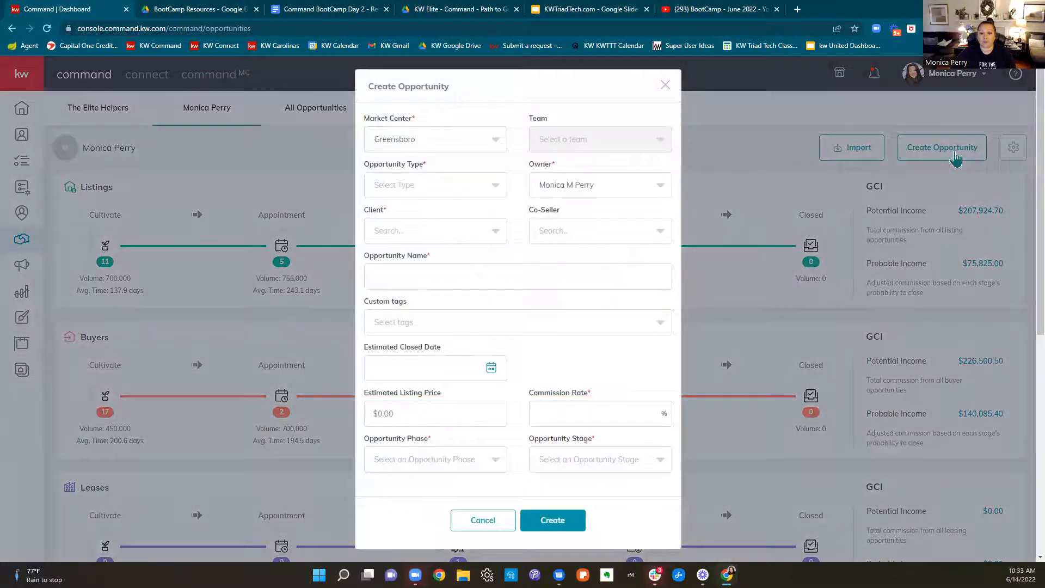
pyautogui.click(412, 140)
pyautogui.click(416, 218)
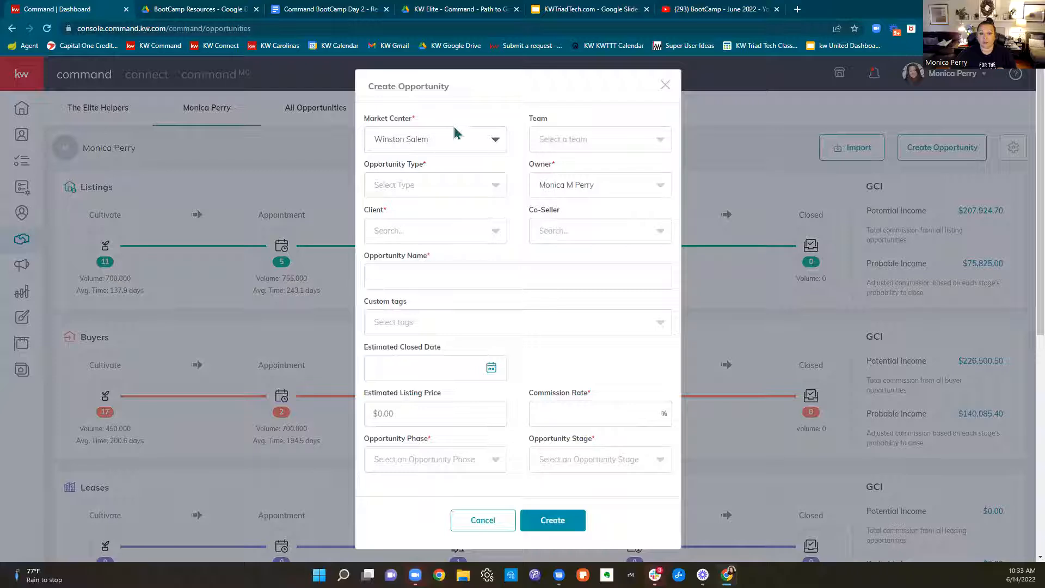
pyautogui.click(619, 144)
pyautogui.click(619, 144)
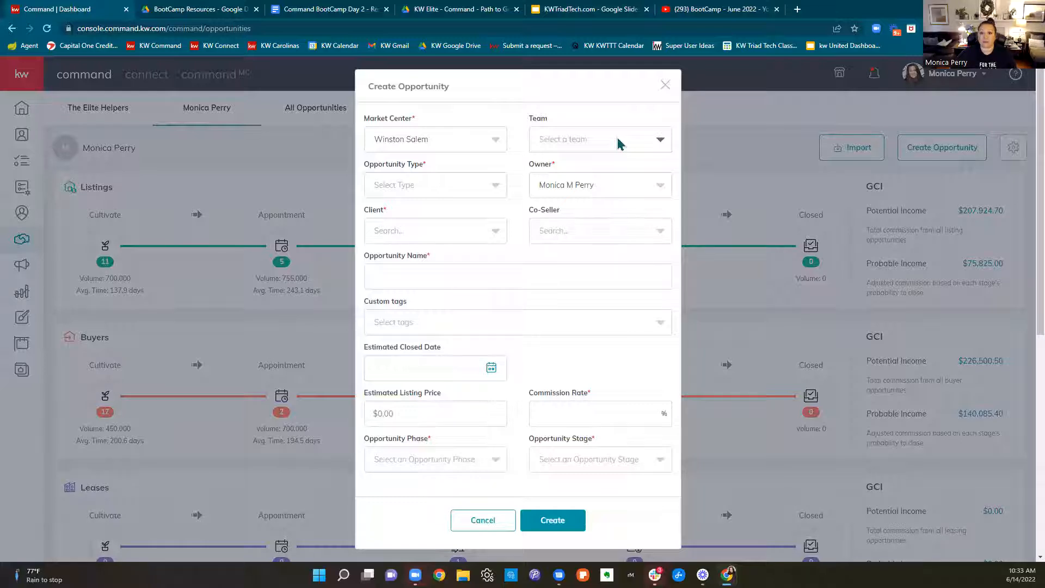
pyautogui.click(440, 187)
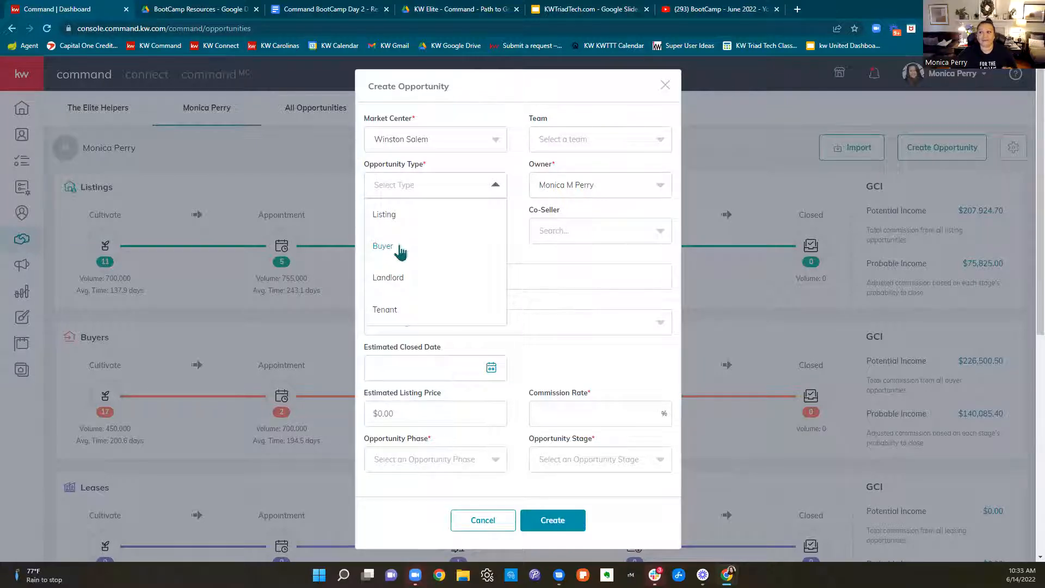
pyautogui.click(389, 251)
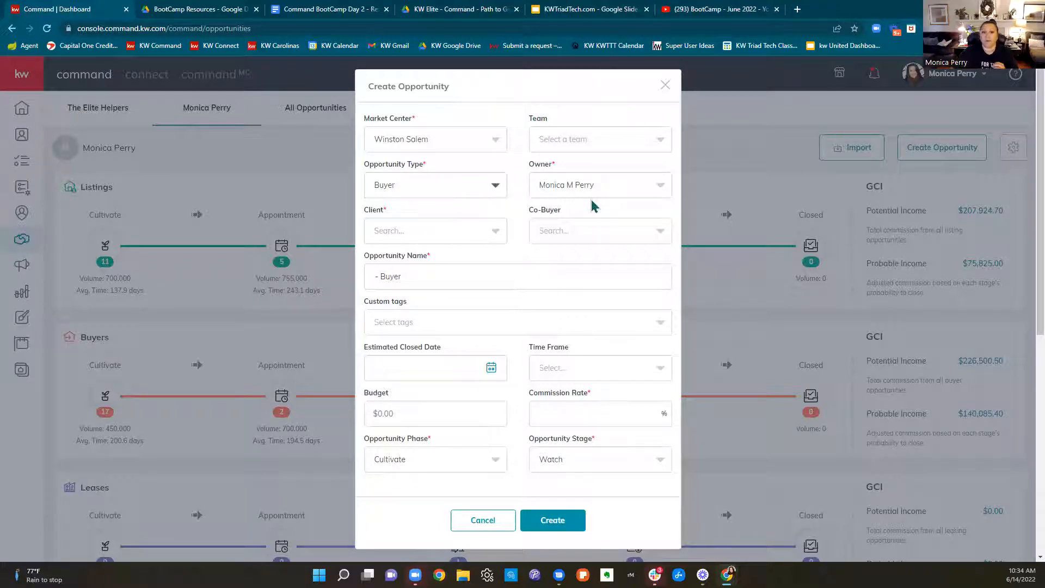
# Search for the client by first name, select the matching contact, and set the related contact as co-buyer
pyautogui.click(462, 237)
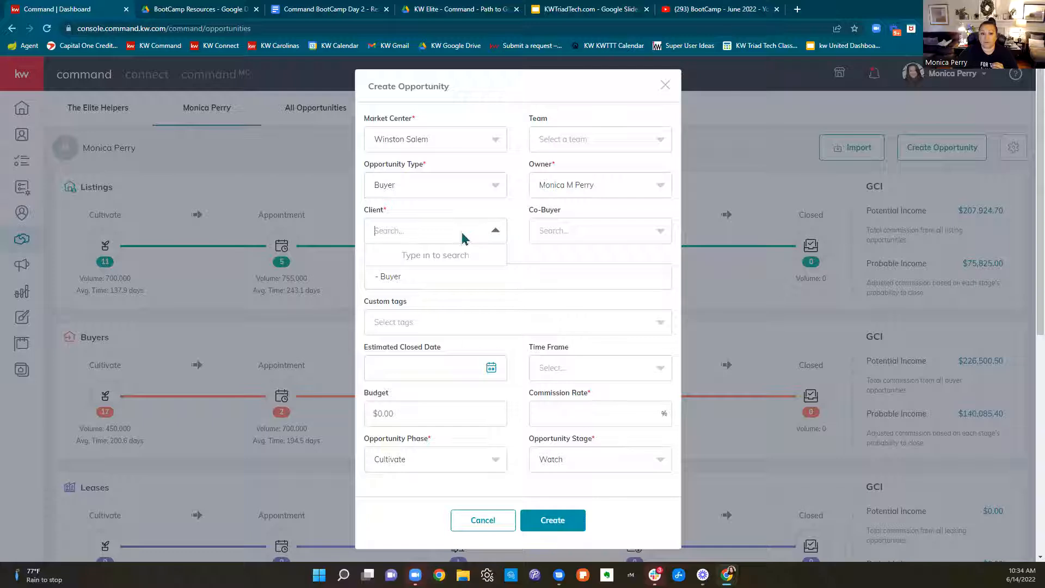
pyautogui.write('dakota')
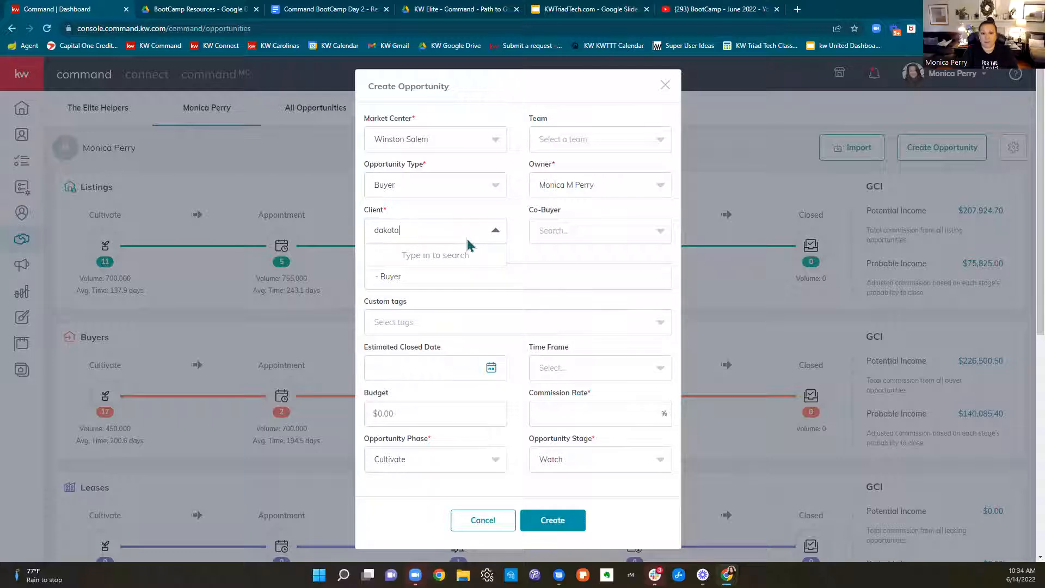
pyautogui.click(413, 257)
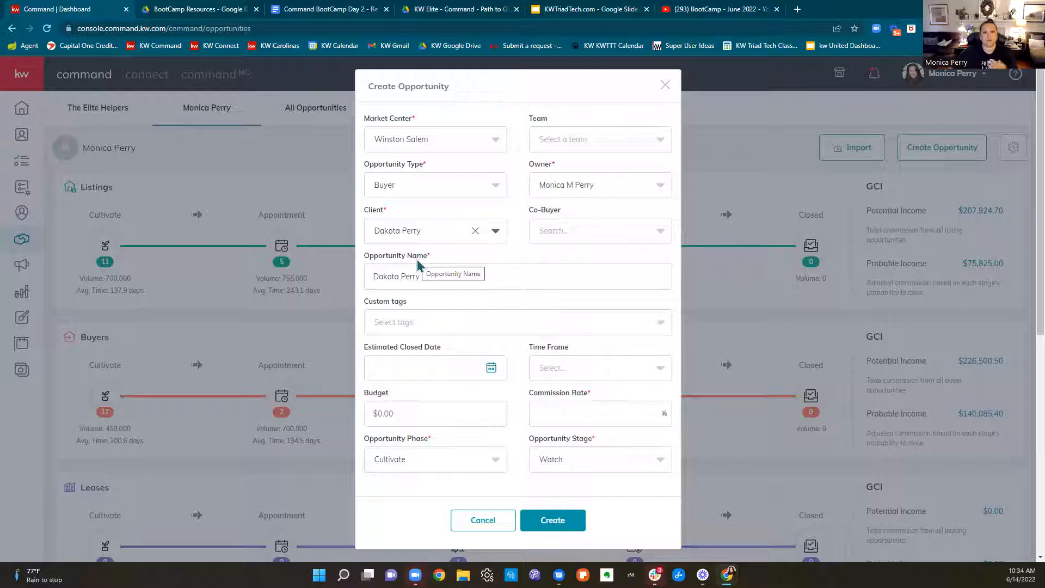
pyautogui.click(568, 234)
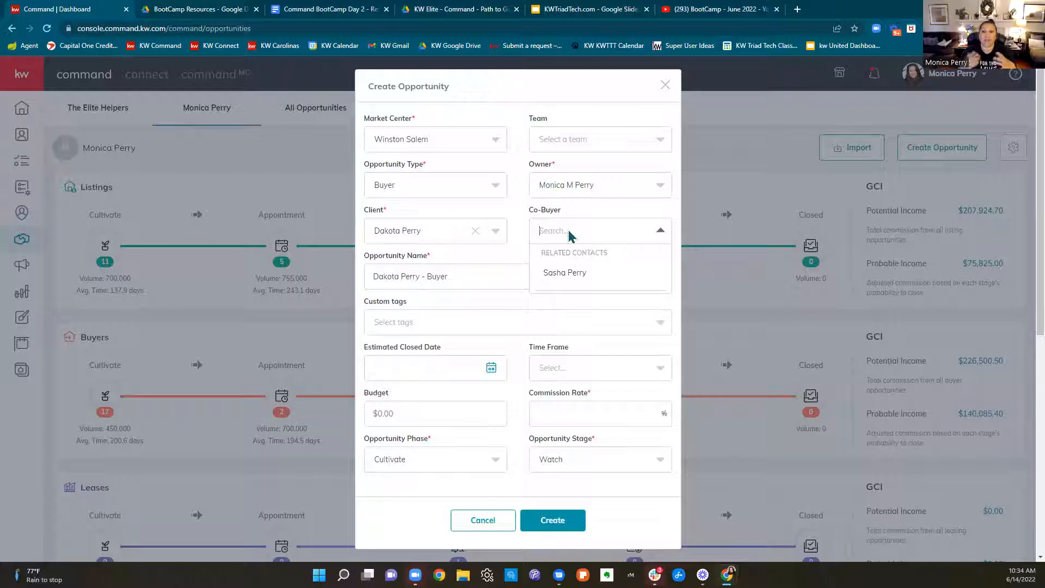
pyautogui.click(588, 274)
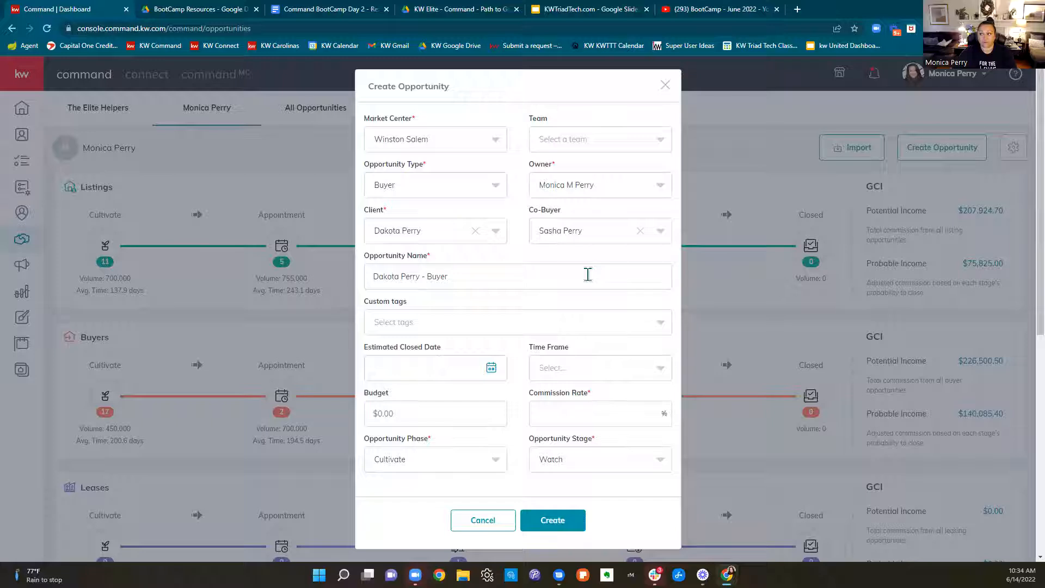
# Examine the prefilled opportunity name and the saved name suggestions
pyautogui.moveTo(588, 274); pyautogui.dragTo(353, 278)
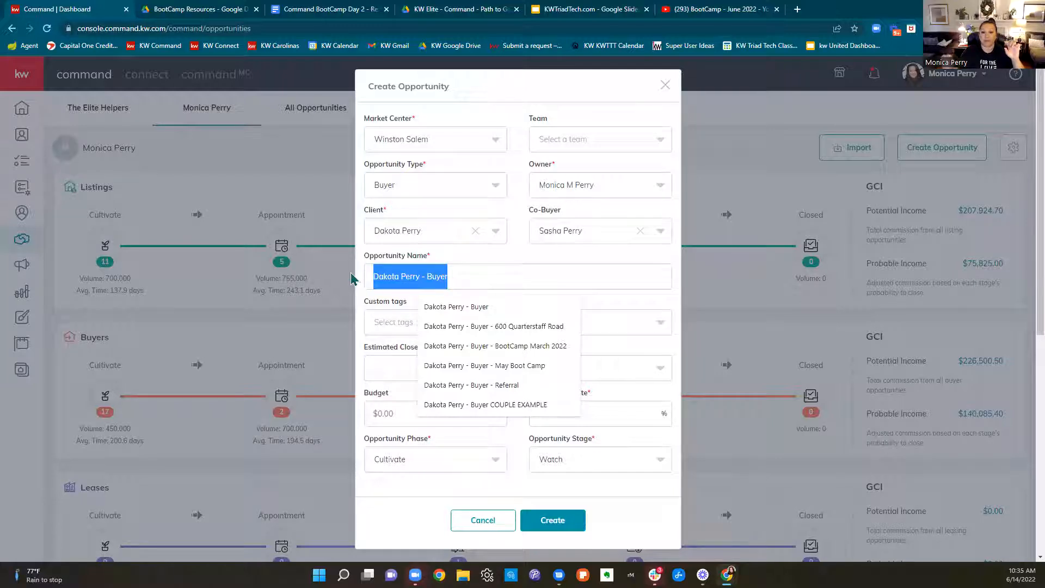
pyautogui.click(497, 278)
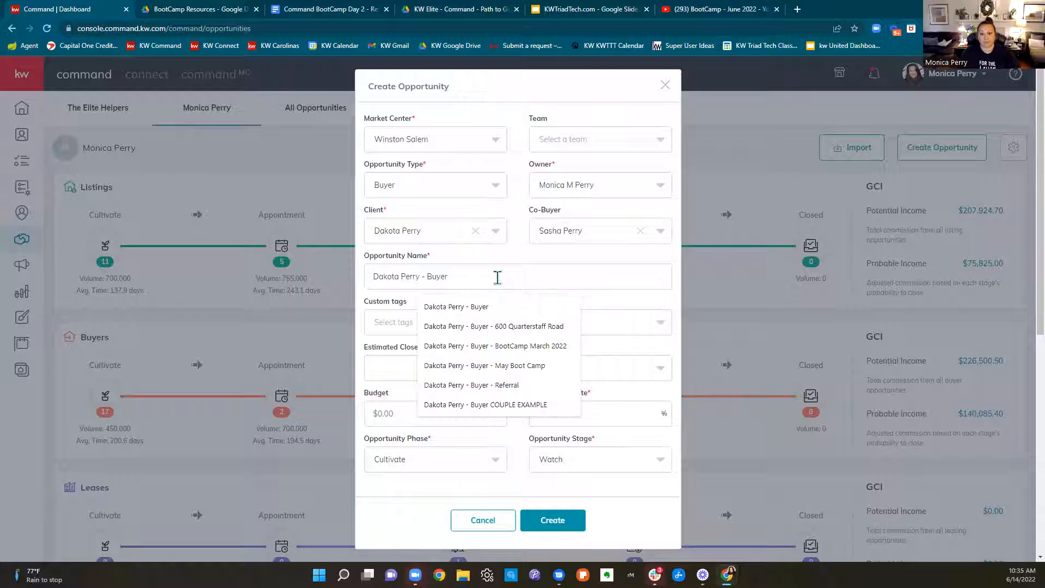
pyautogui.click(554, 251)
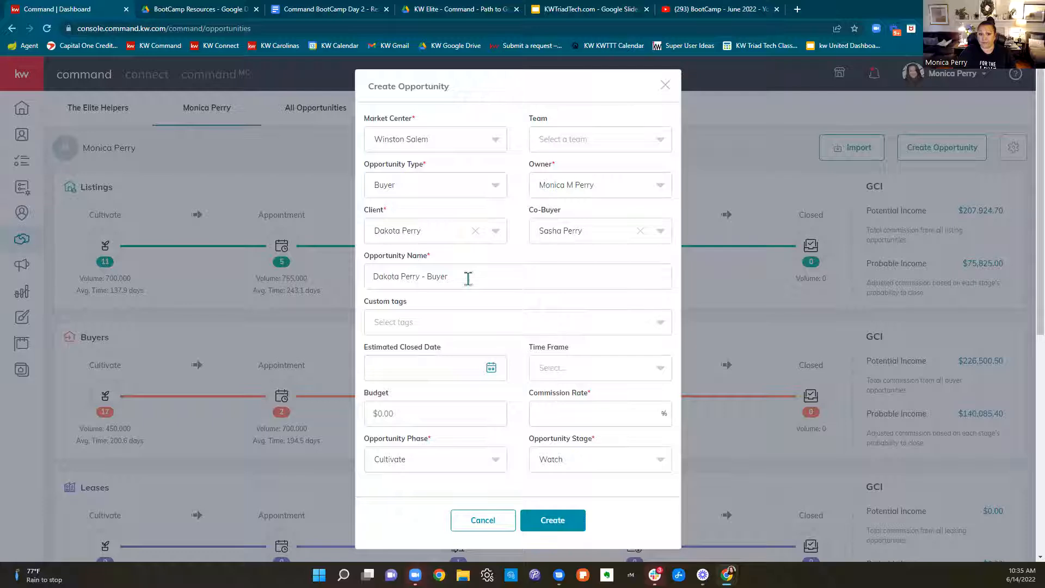
# Close the KWTriadTech.com slides, BootCamp YouTube and BootCamp Resources pages, and return to the new opportunity form in Command
pyautogui.click(459, 17)
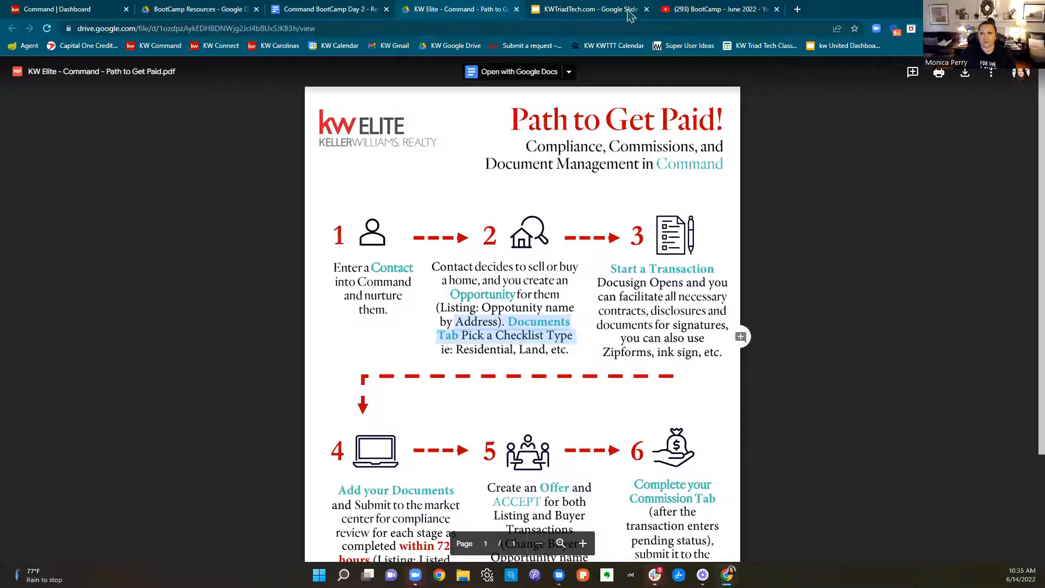
pyautogui.click(646, 10)
pyautogui.click(646, 10)
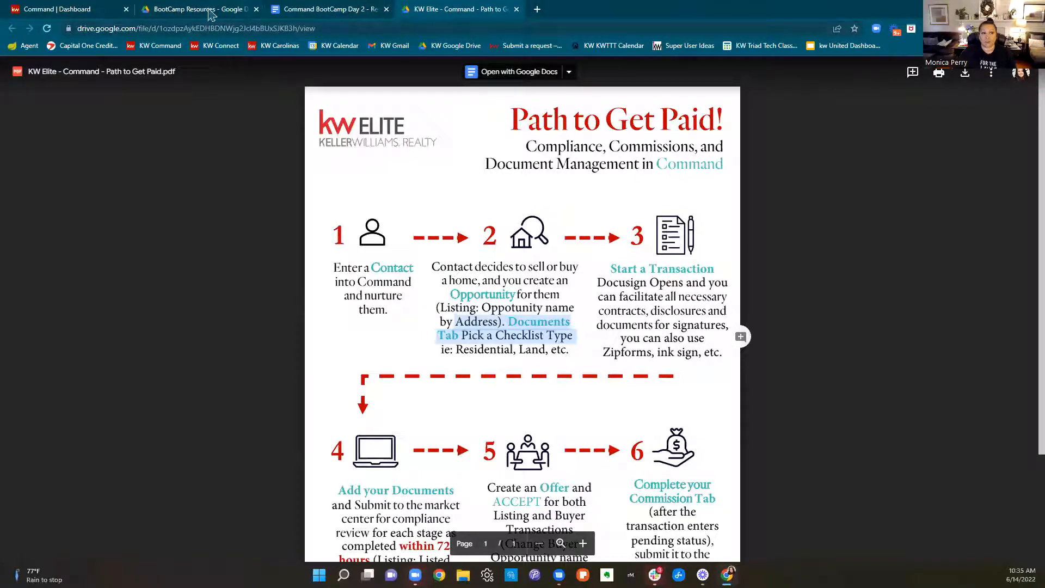
pyautogui.click(256, 9)
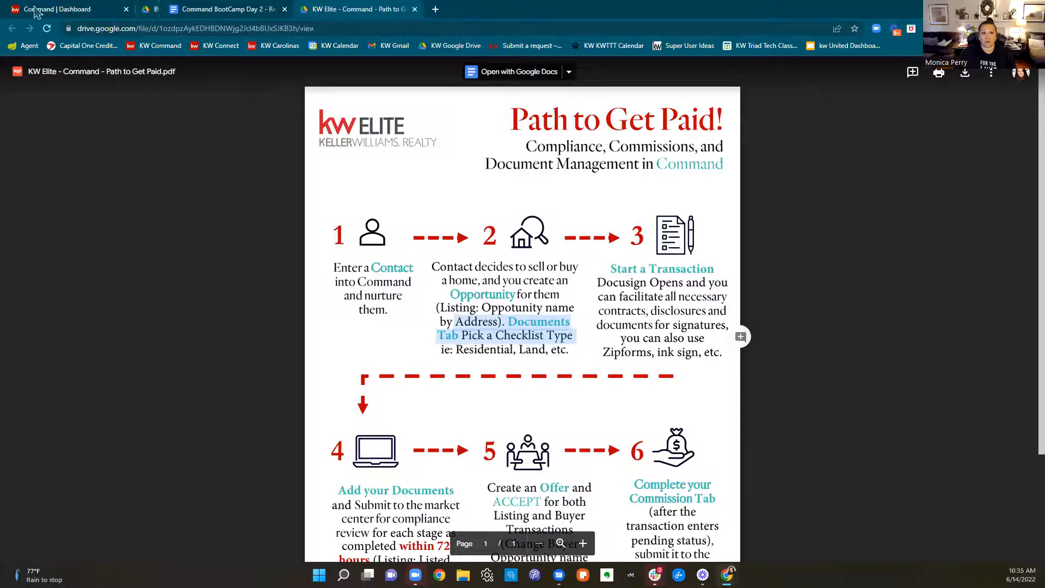
pyautogui.click(37, 12)
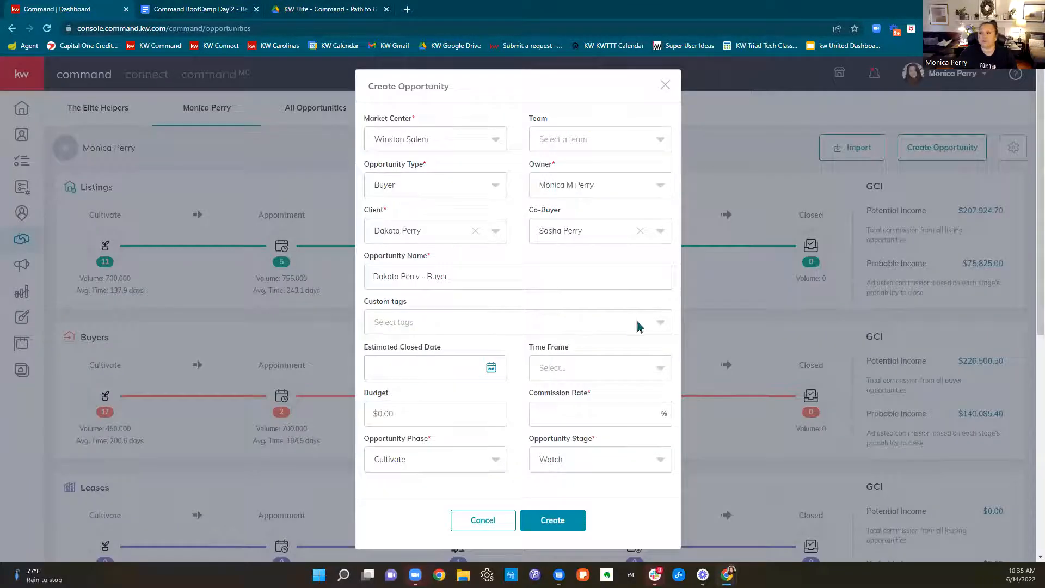
# Look through the available custom tags for the opportunity, from the year tags to the referral partner tags
pyautogui.click(469, 324)
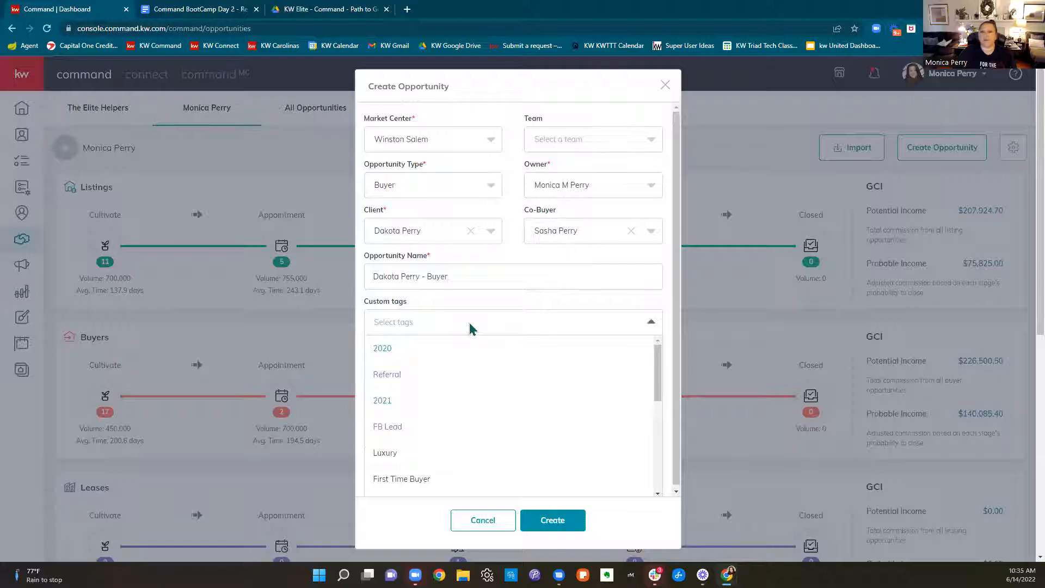
pyautogui.scroll(-5, 474, 358)
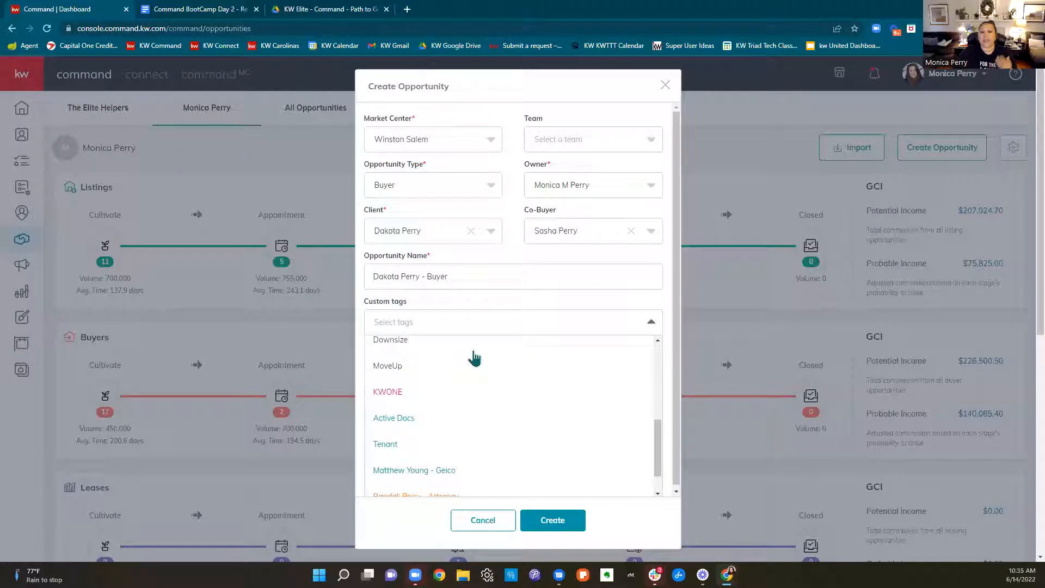
pyautogui.scroll(2, 474, 357)
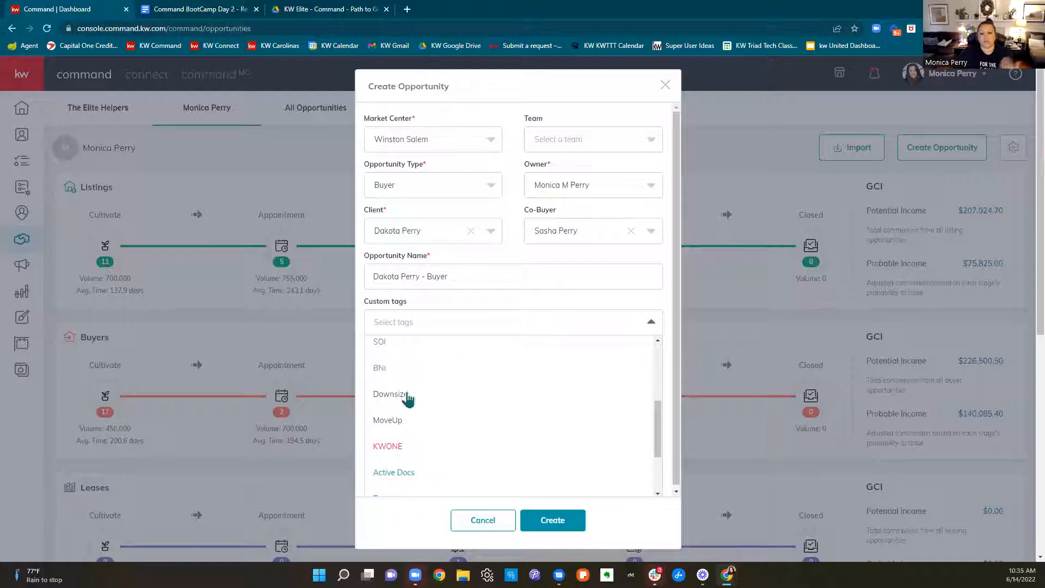
pyautogui.scroll(2, 398, 435)
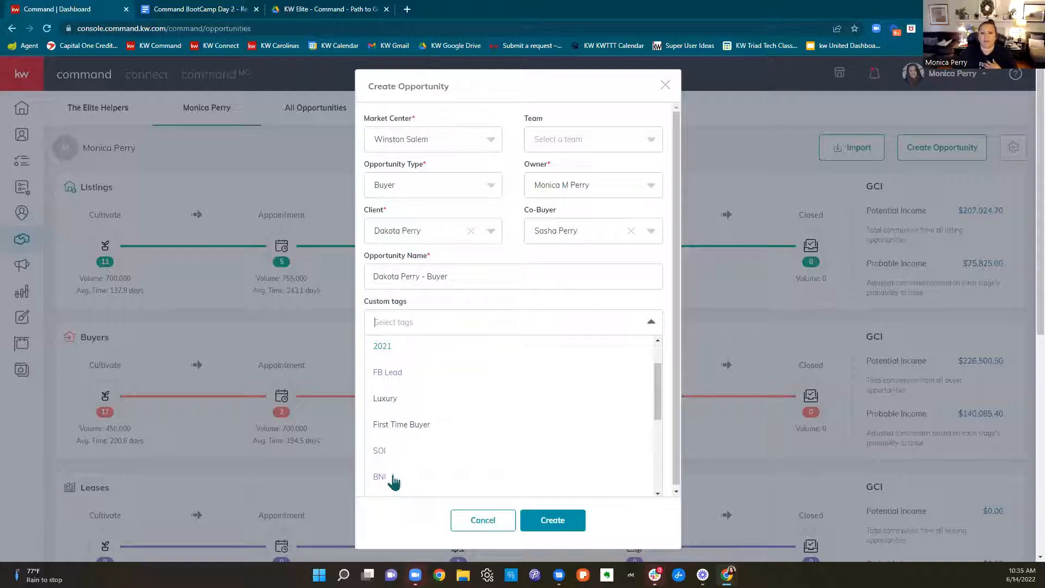
pyautogui.scroll(1, 415, 411)
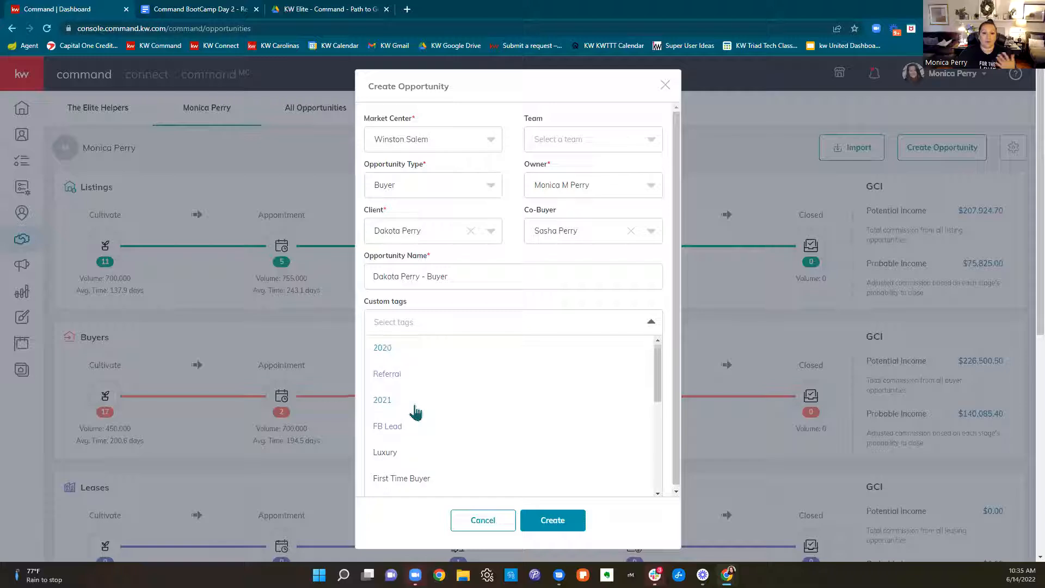
pyautogui.scroll(-1, 417, 403)
pyautogui.scroll(-3, 418, 400)
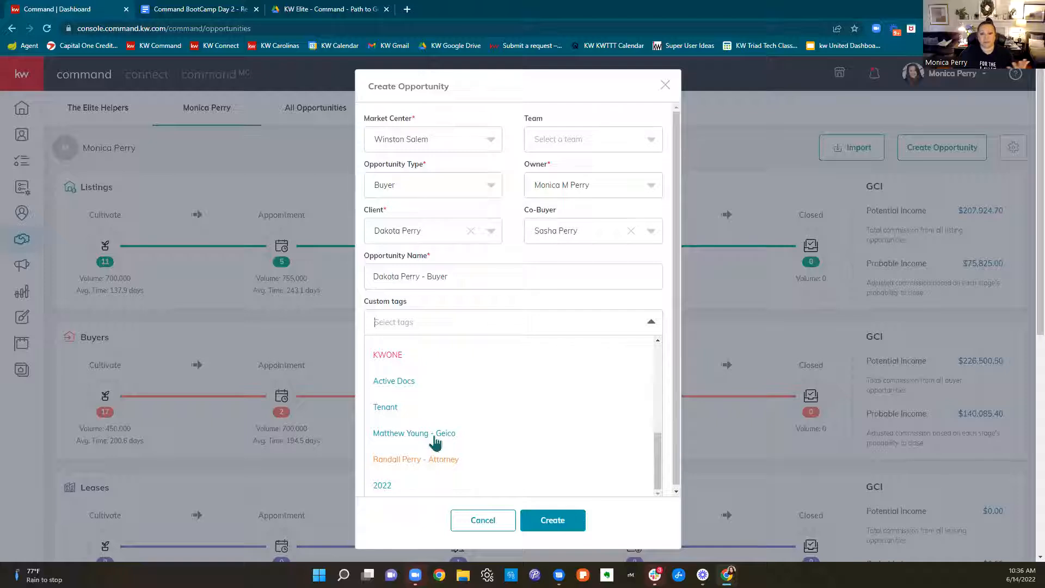
pyautogui.scroll(1, 437, 441)
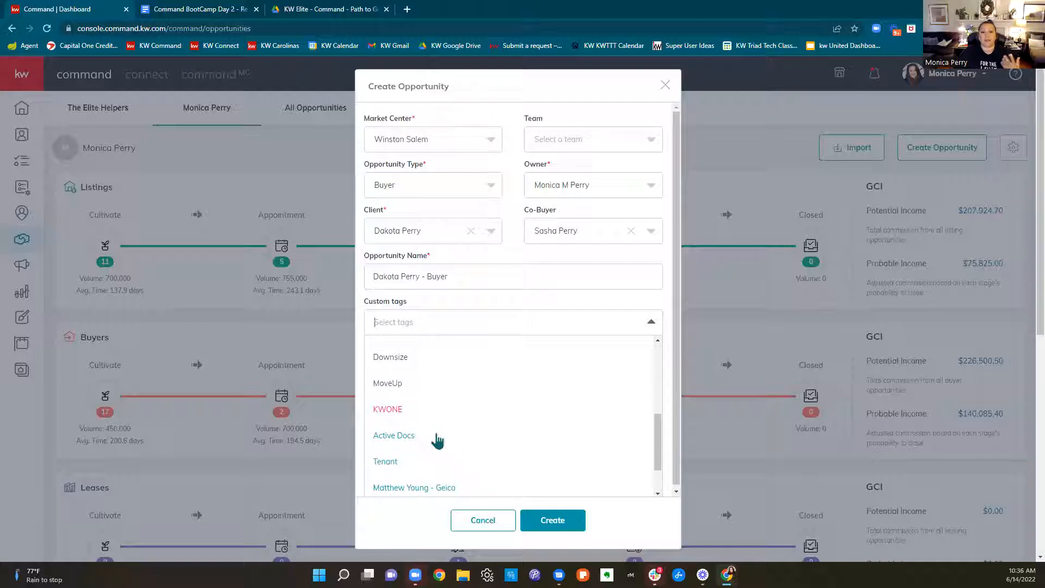
pyautogui.scroll(4, 437, 442)
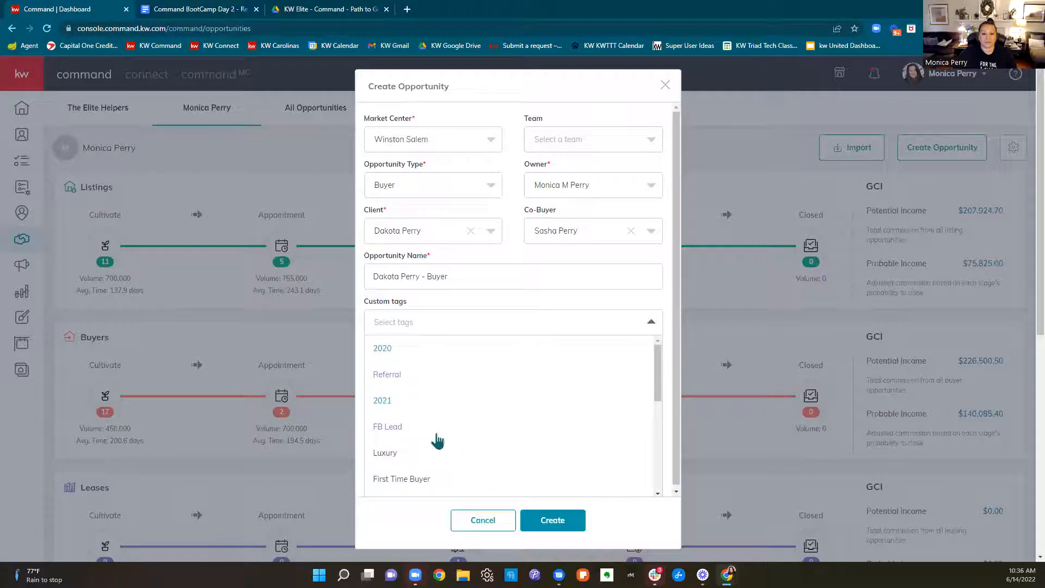
# Add the custom tags 2022, Referral and First Time Buyer to the opportunity
pyautogui.scroll(-5, 436, 441)
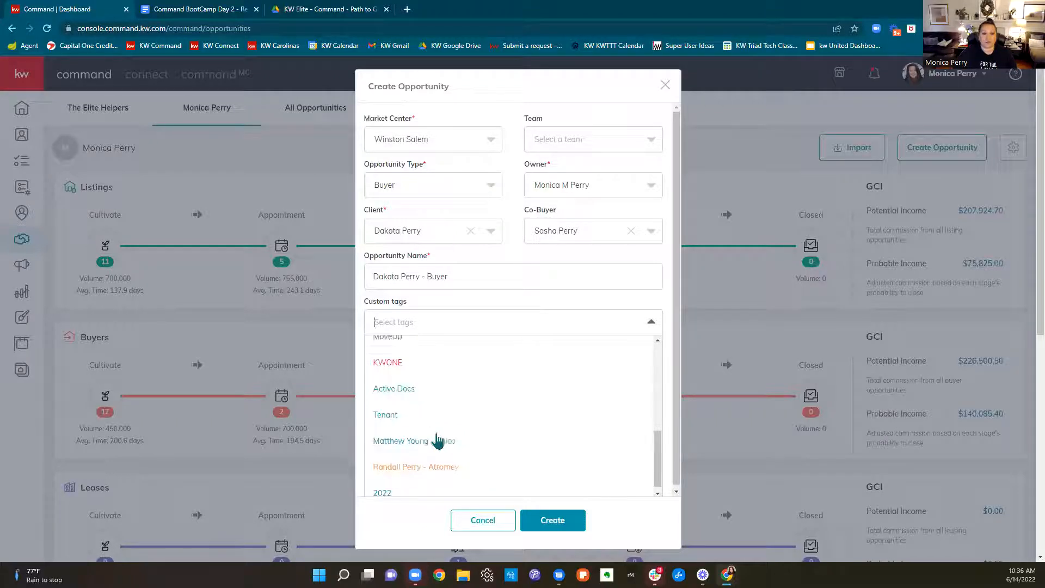
pyautogui.click(395, 485)
pyautogui.click(462, 329)
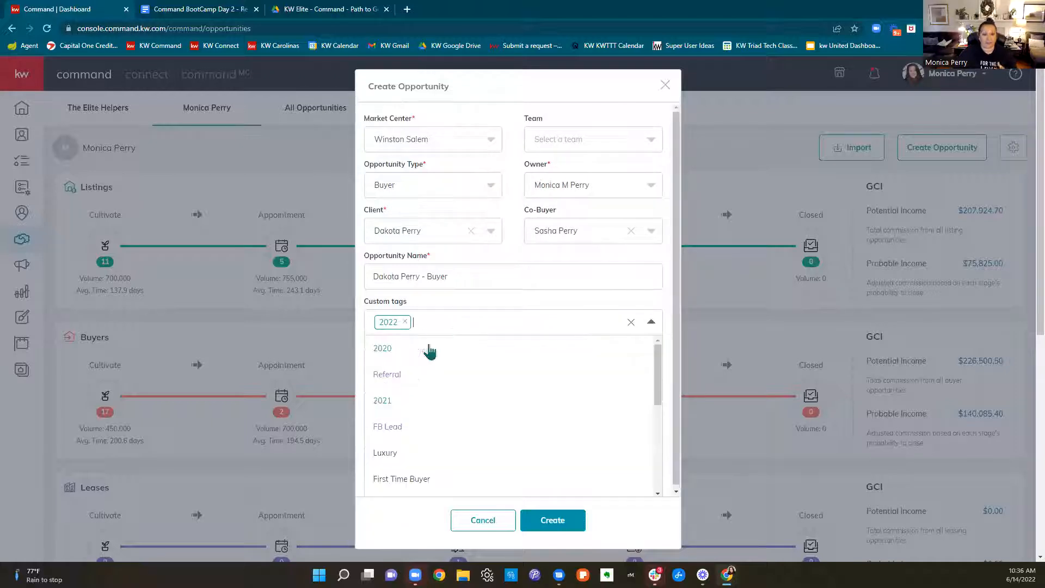
pyautogui.click(395, 381)
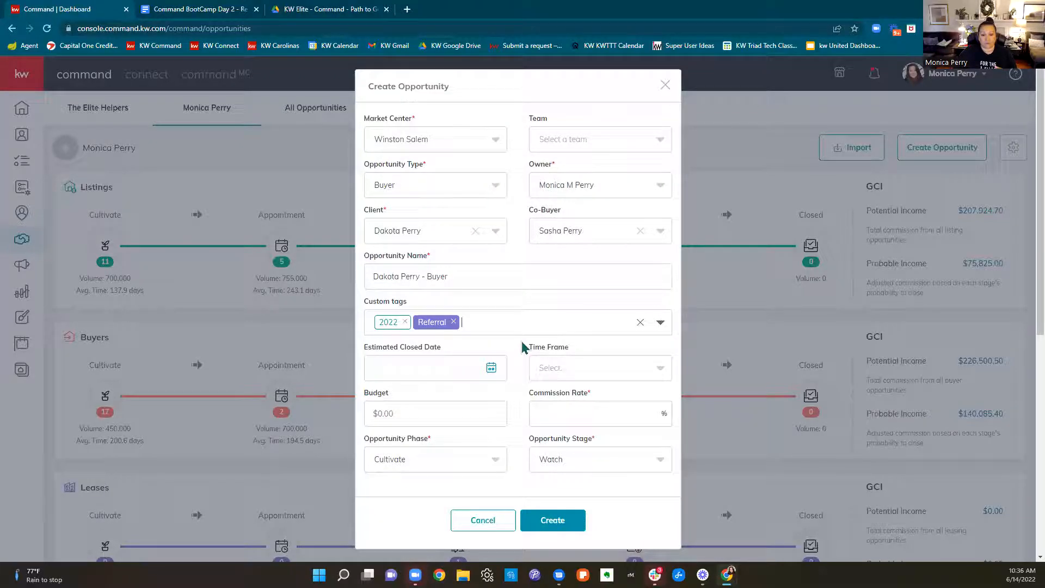
pyautogui.click(491, 329)
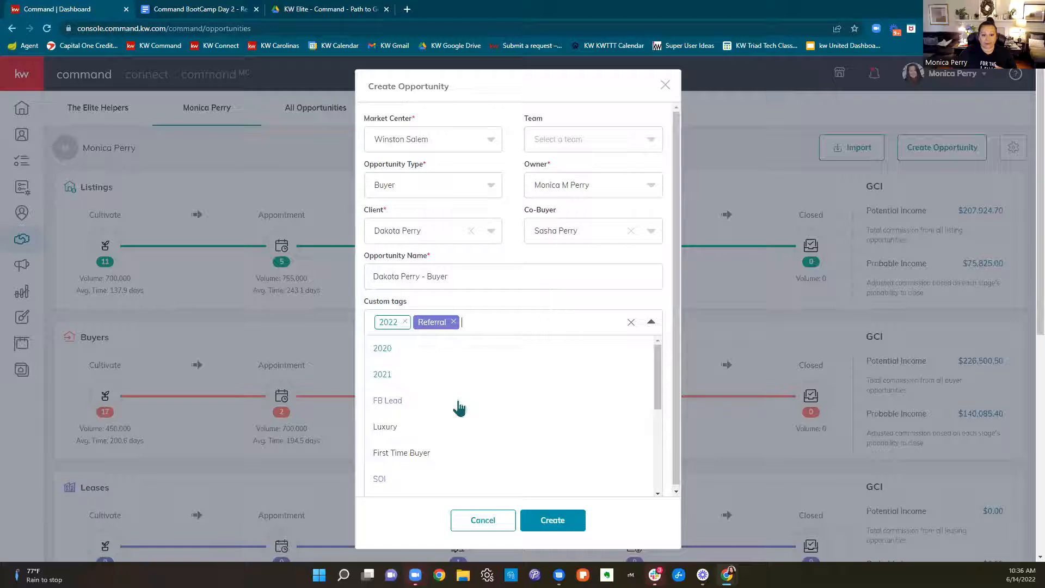
pyautogui.scroll(-3, 458, 407)
pyautogui.click(425, 349)
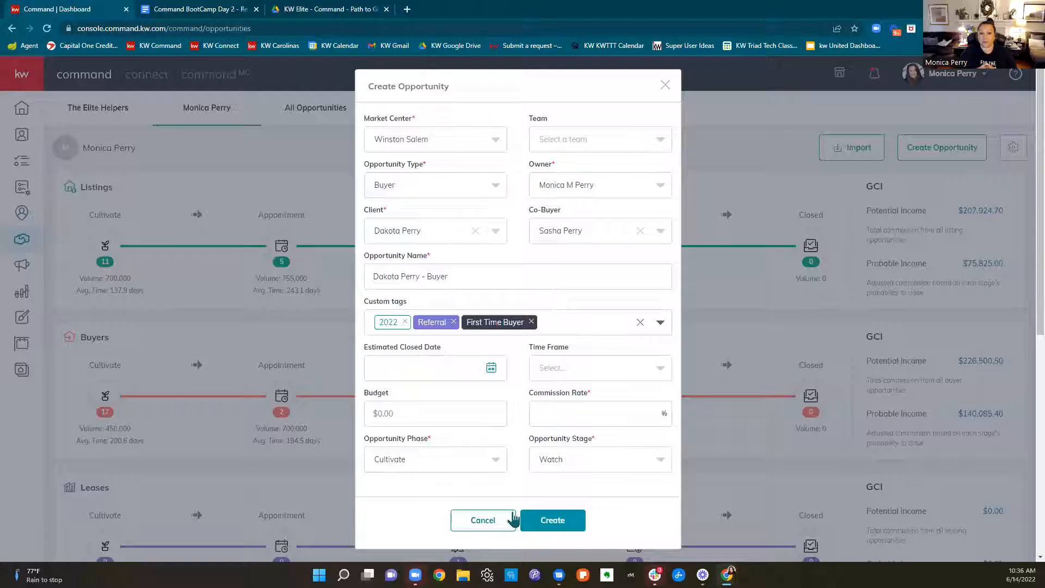
# Set the opportunity's estimated closed date to 7/28/2022 and review the available time frame choices without selecting one
pyautogui.click(454, 367)
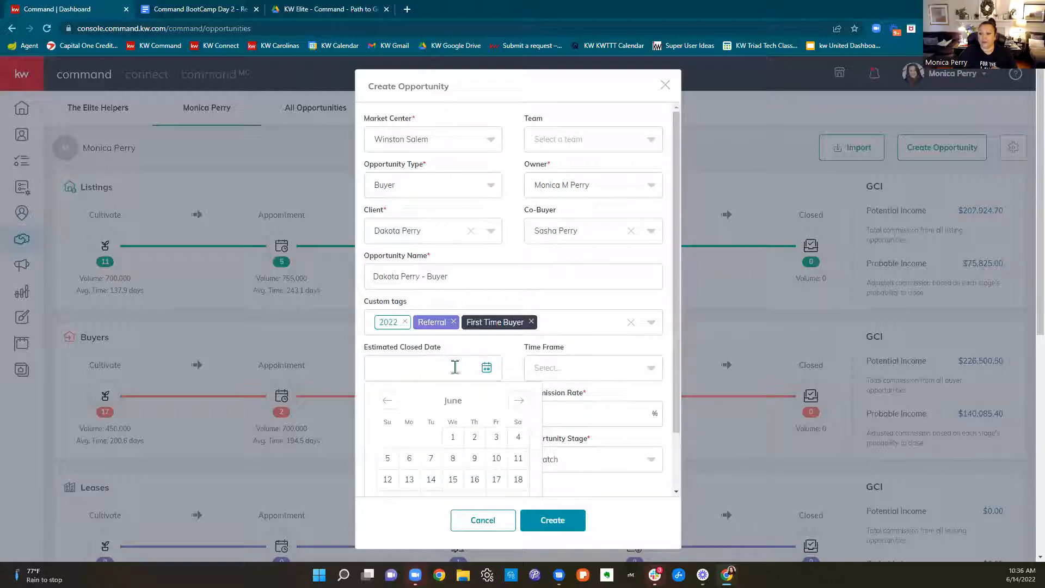
pyautogui.click(517, 400)
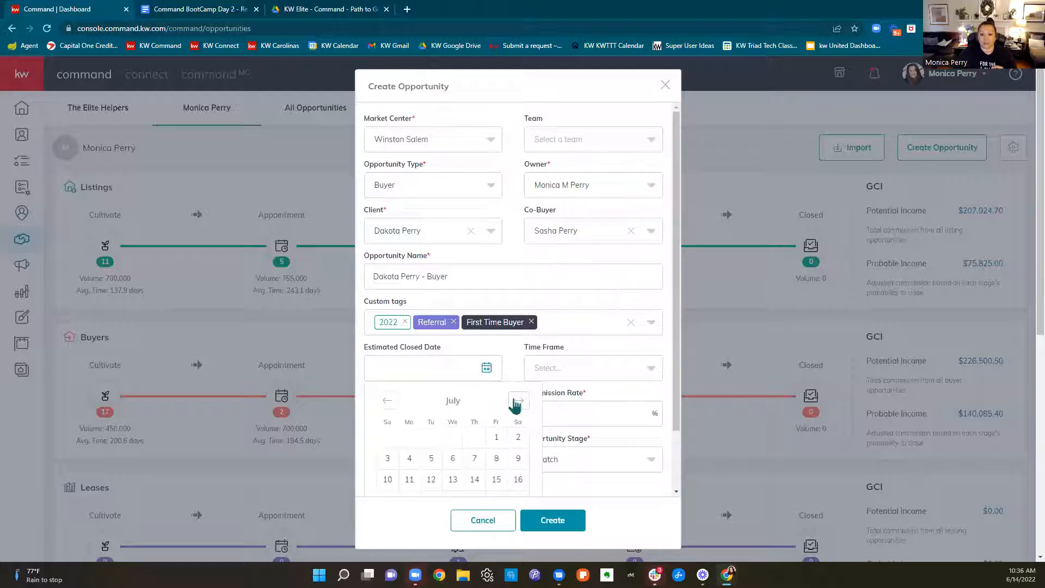
pyautogui.scroll(-1, 596, 426)
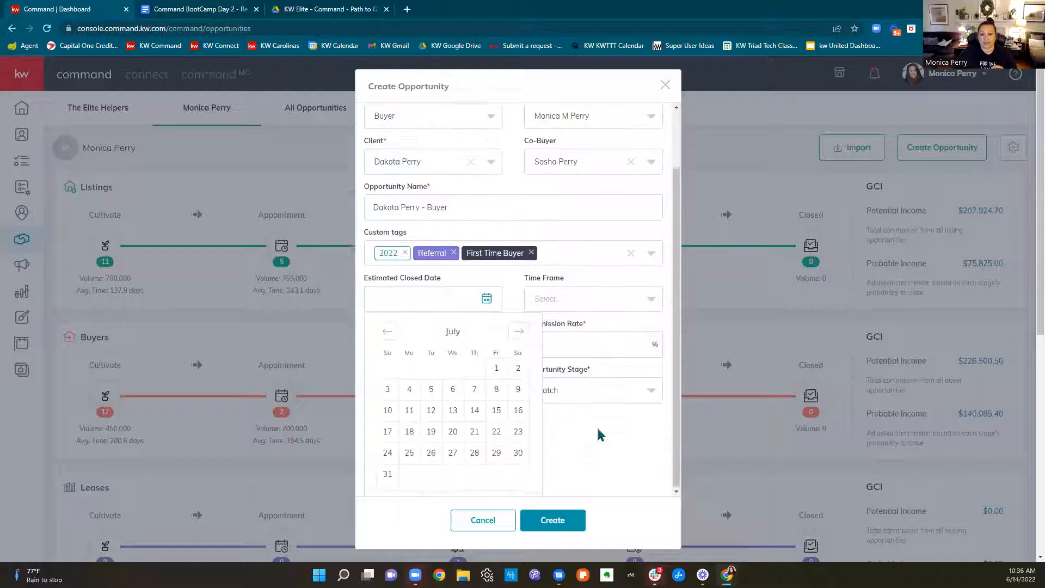
pyautogui.click(475, 451)
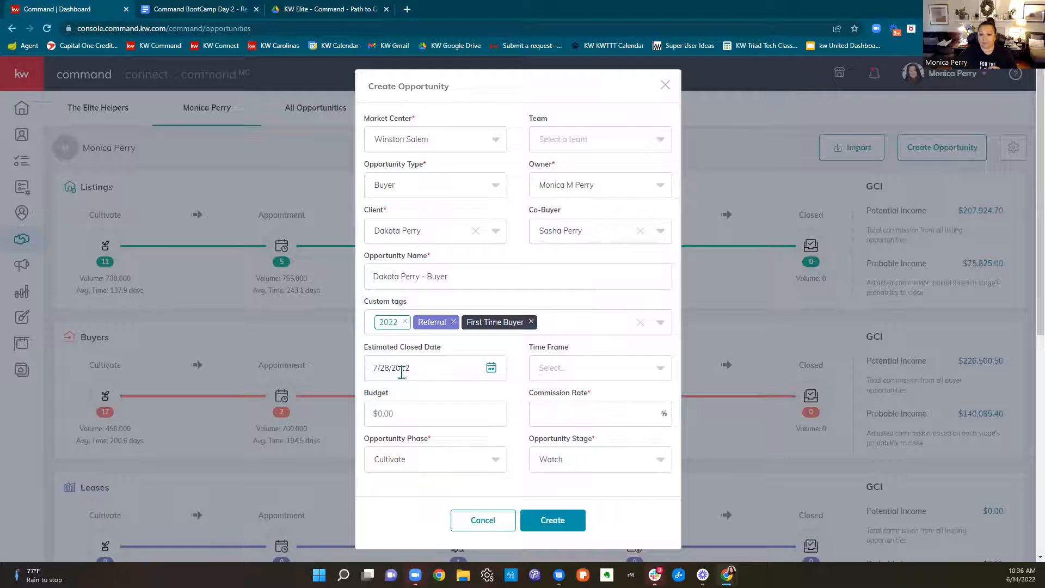
pyautogui.click(598, 374)
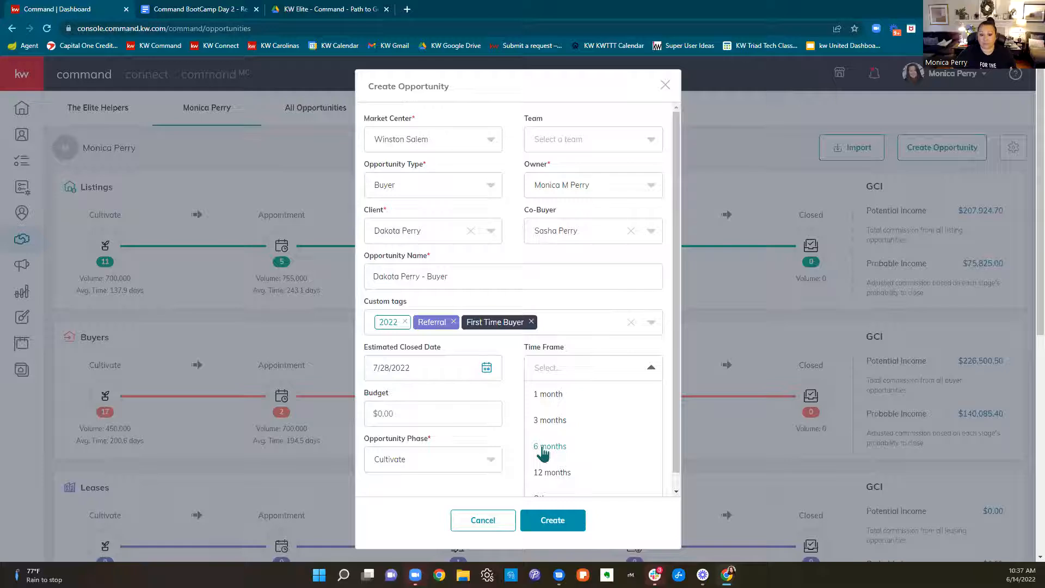
pyautogui.click(508, 406)
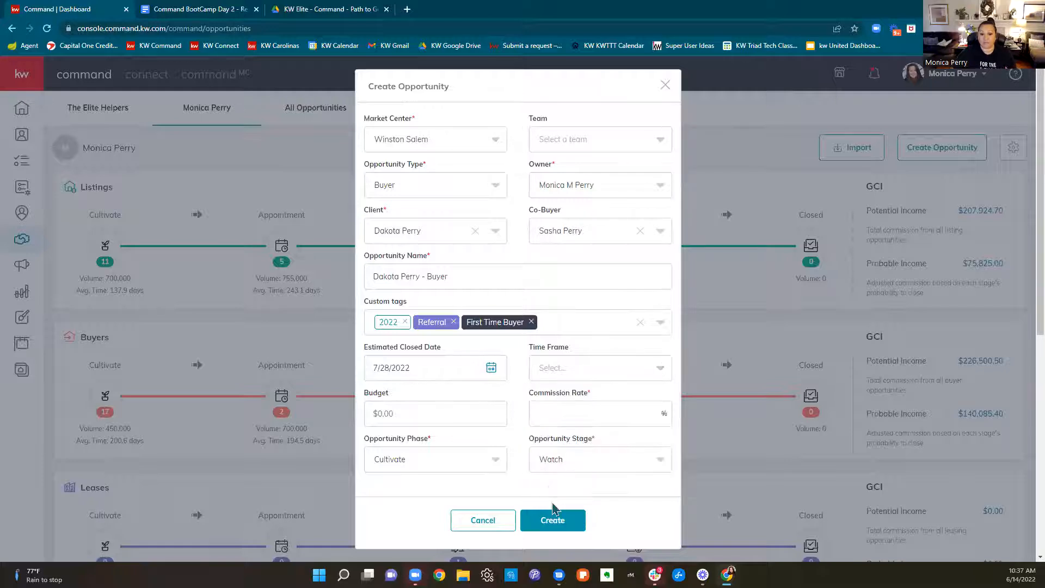
# Set the opportunity's budget to $350,000 and its commission rate to 3%
pyautogui.click(464, 410)
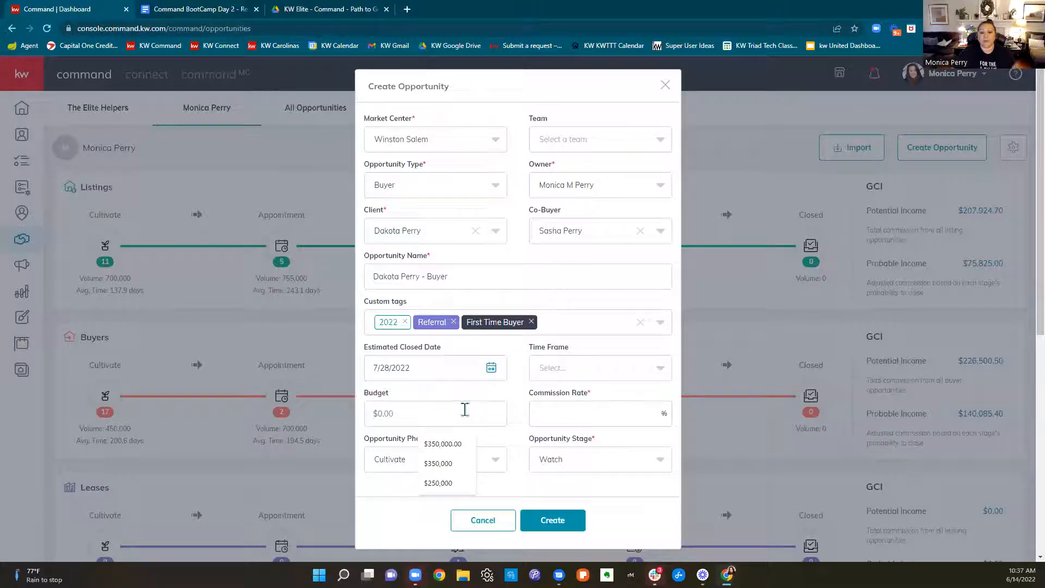
pyautogui.write('$350,000')
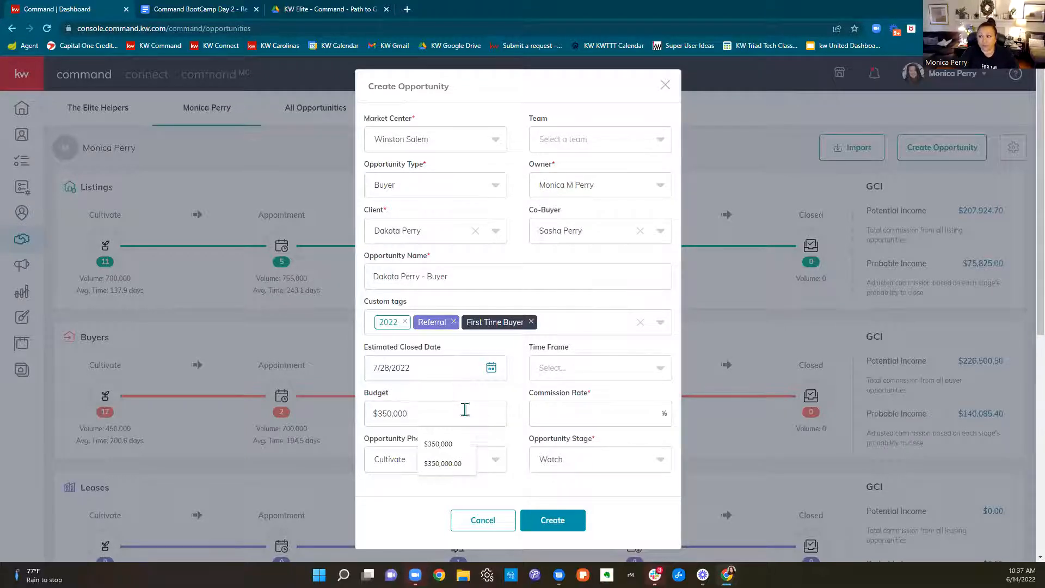
pyautogui.click(499, 396)
pyautogui.click(544, 407)
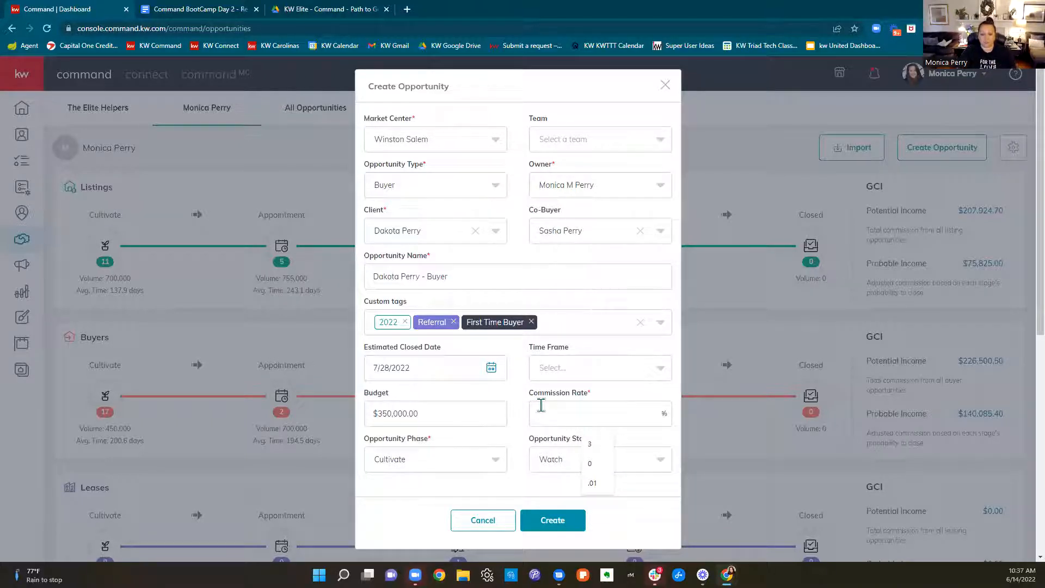
pyautogui.write('3')
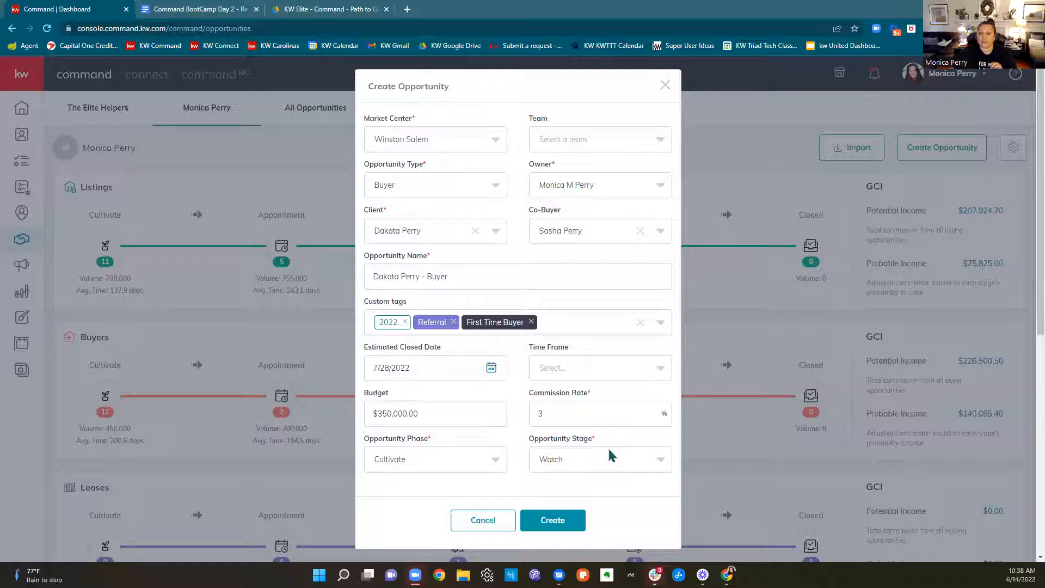
# Set the opportunity phase to Appointment and the stage to Scheduled, and create the opportunity
pyautogui.click(392, 463)
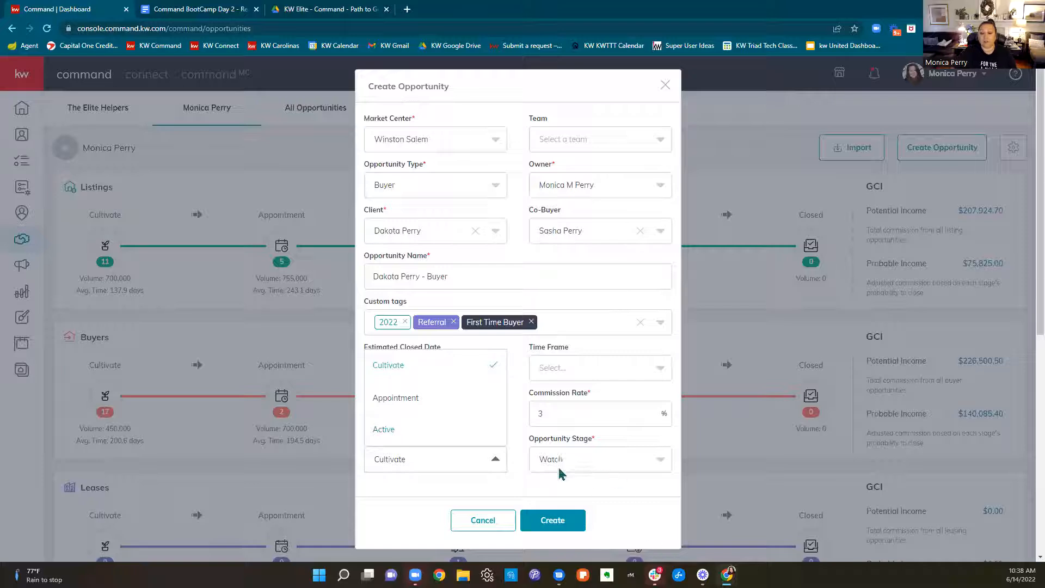
pyautogui.click(395, 398)
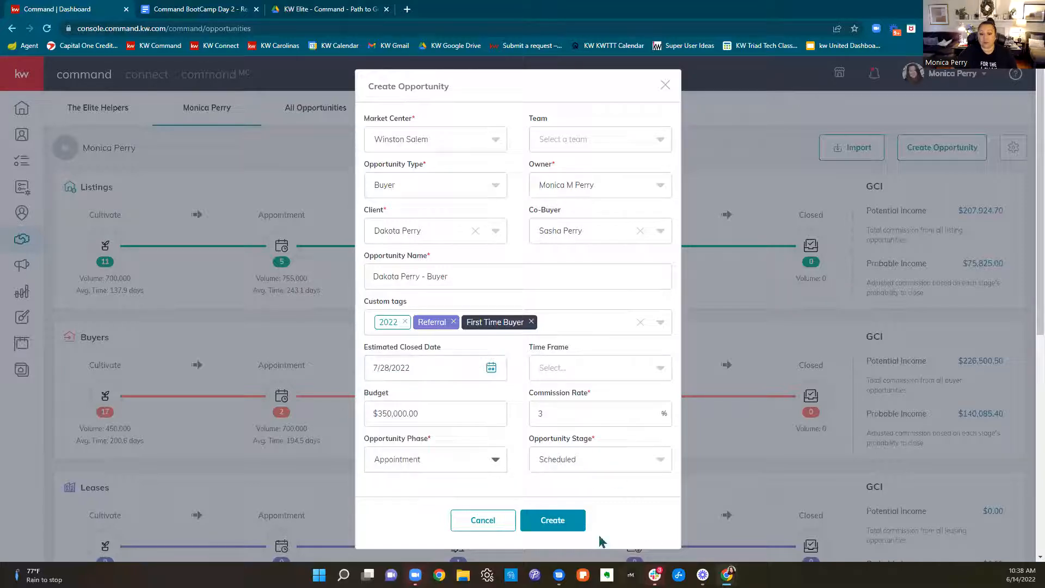
pyautogui.click(626, 460)
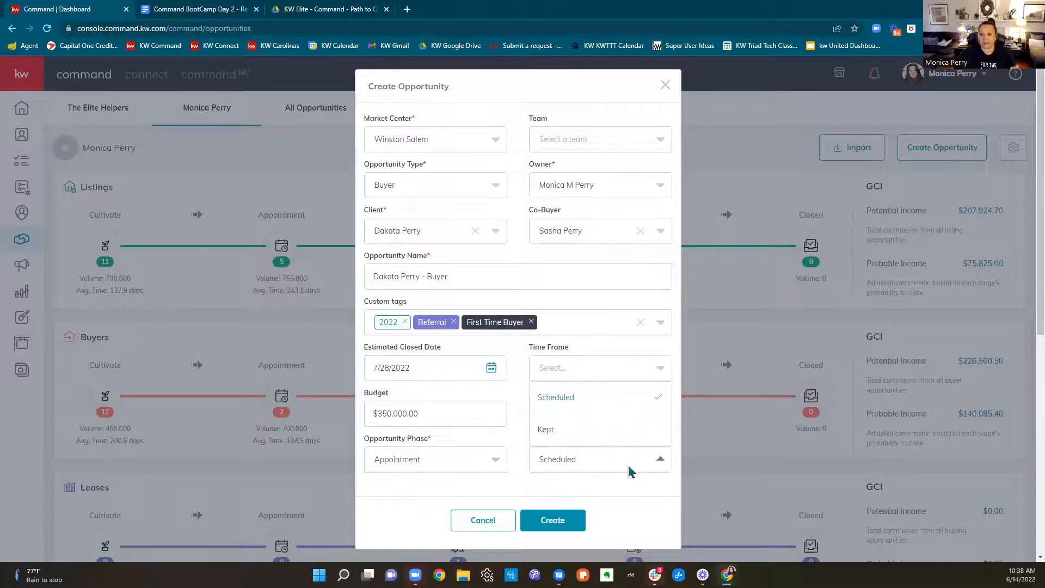
pyautogui.click(564, 403)
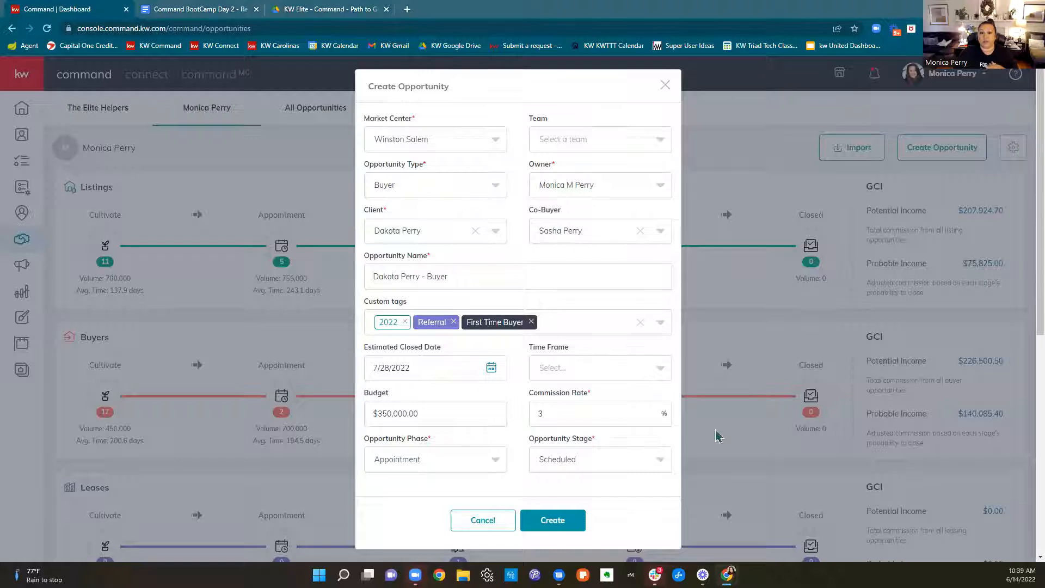
pyautogui.click(559, 524)
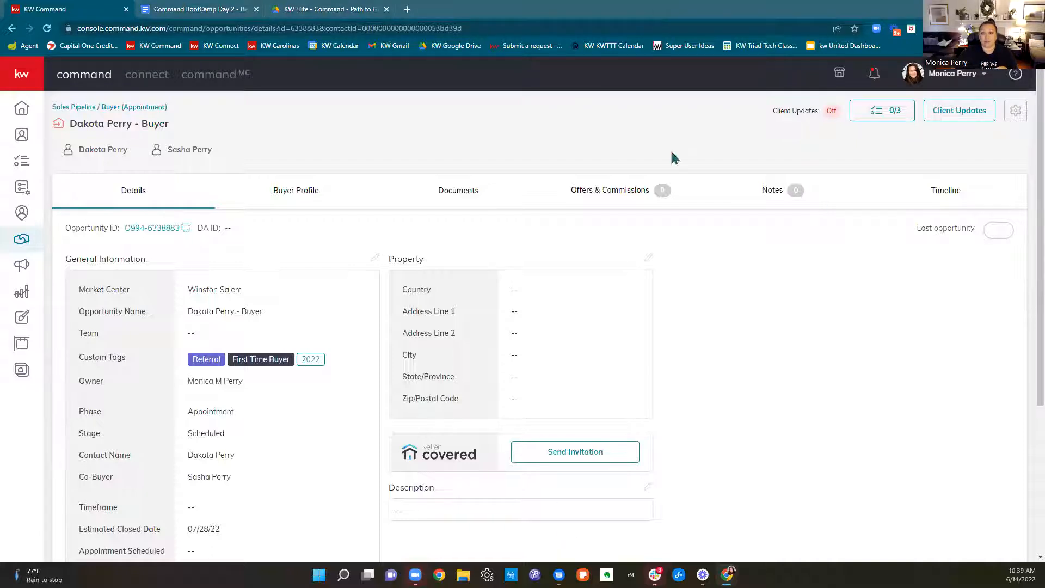
# Fill in the new opportunity's property information with country United States of America and the suggested street address, and save it
pyautogui.scroll(-4, 229, 289)
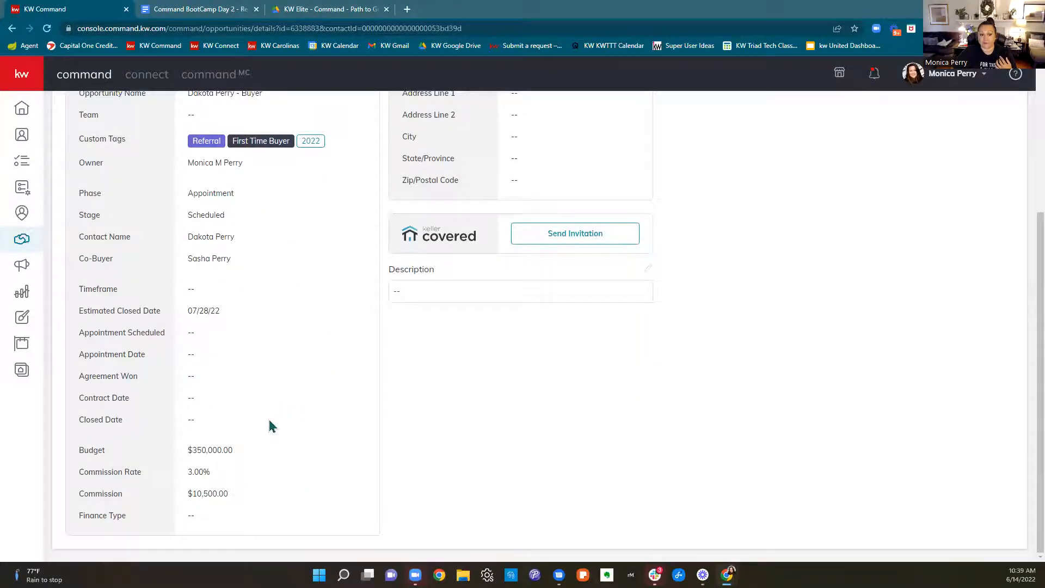
pyautogui.scroll(4, 271, 426)
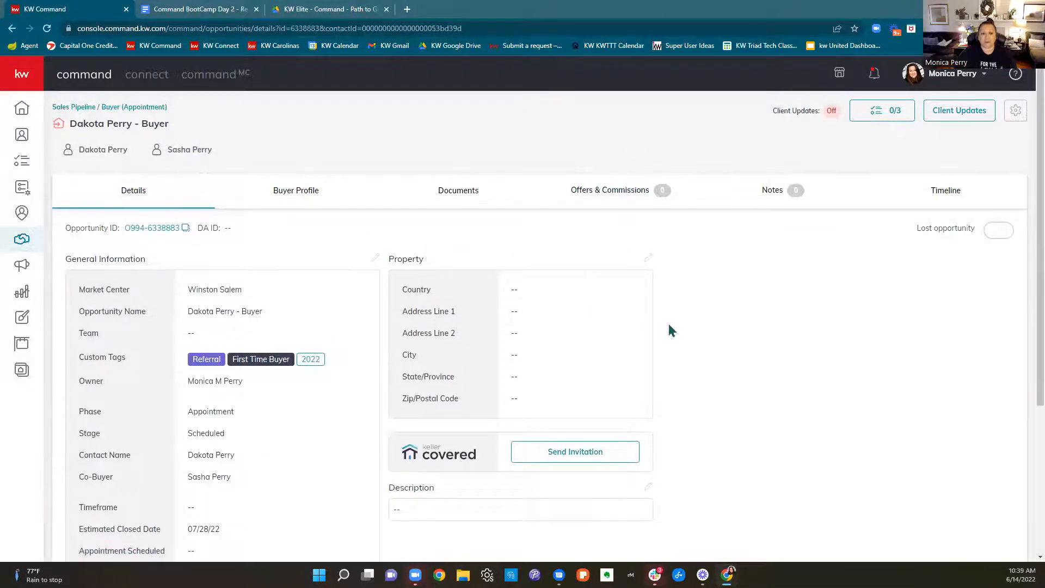
pyautogui.scroll(-1, 670, 329)
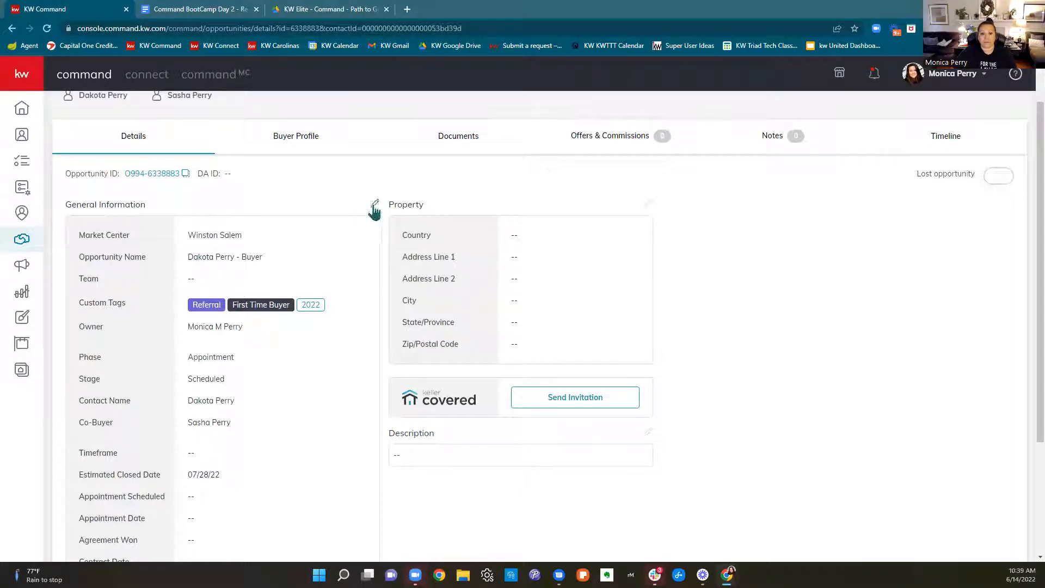
pyautogui.click(649, 211)
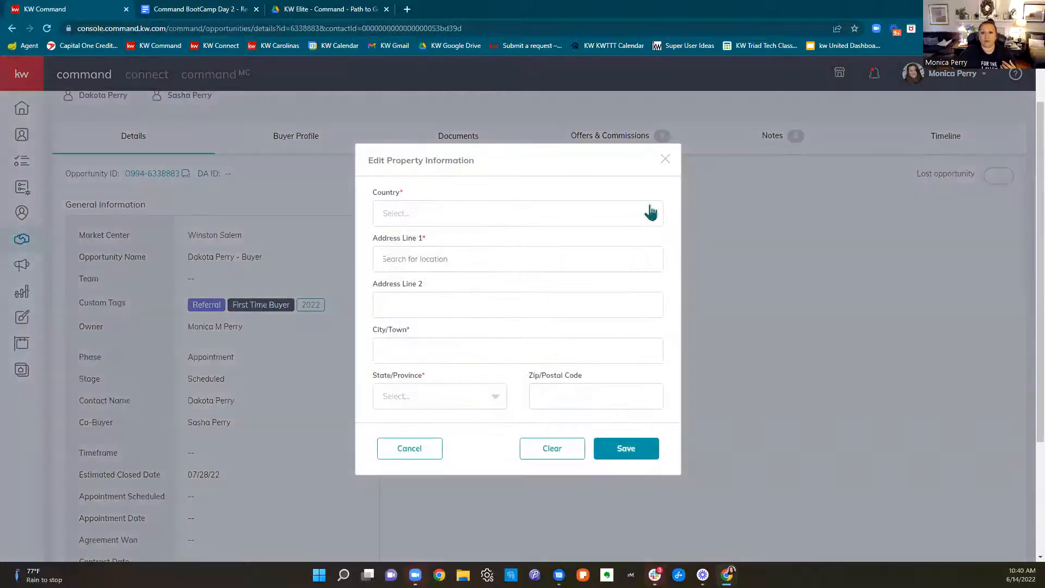
pyautogui.click(580, 221)
pyautogui.click(514, 239)
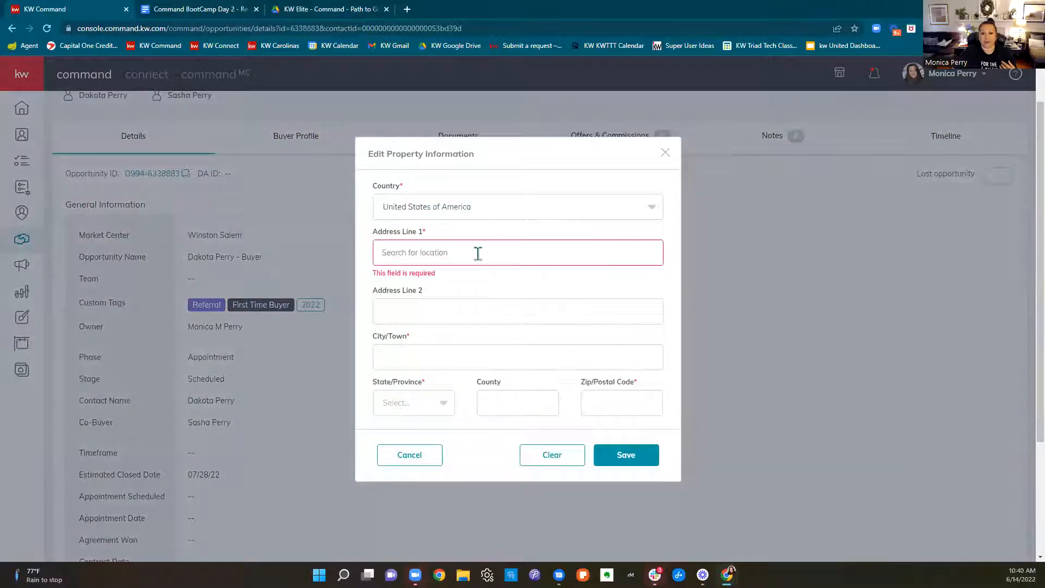
pyautogui.click(475, 255)
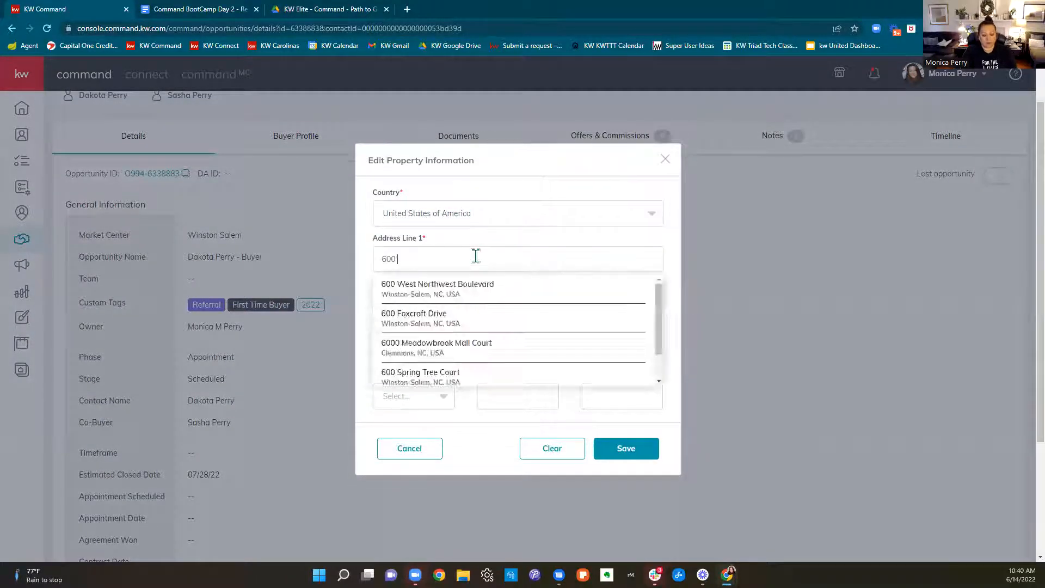
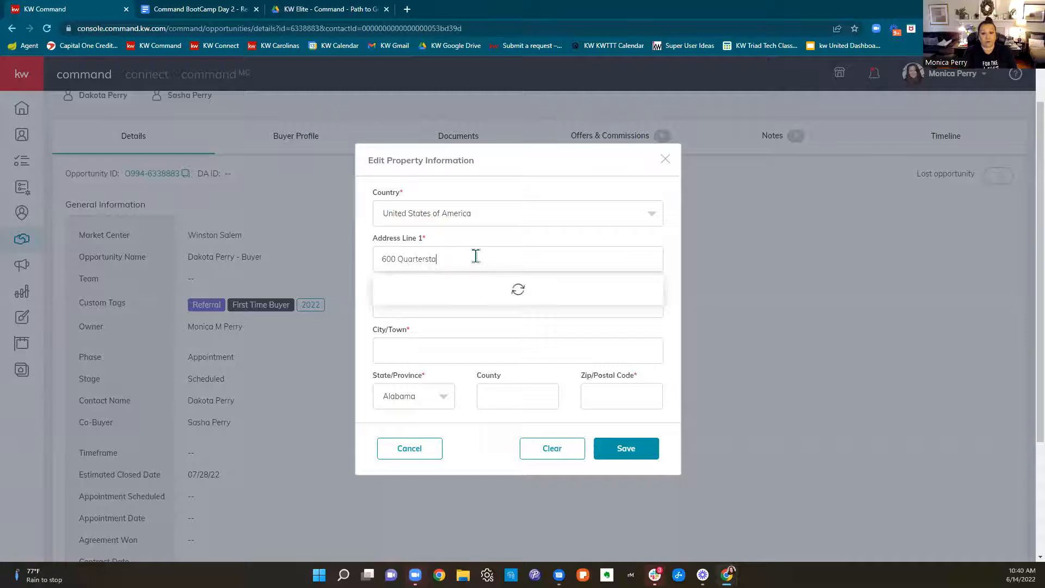
pyautogui.click(482, 289)
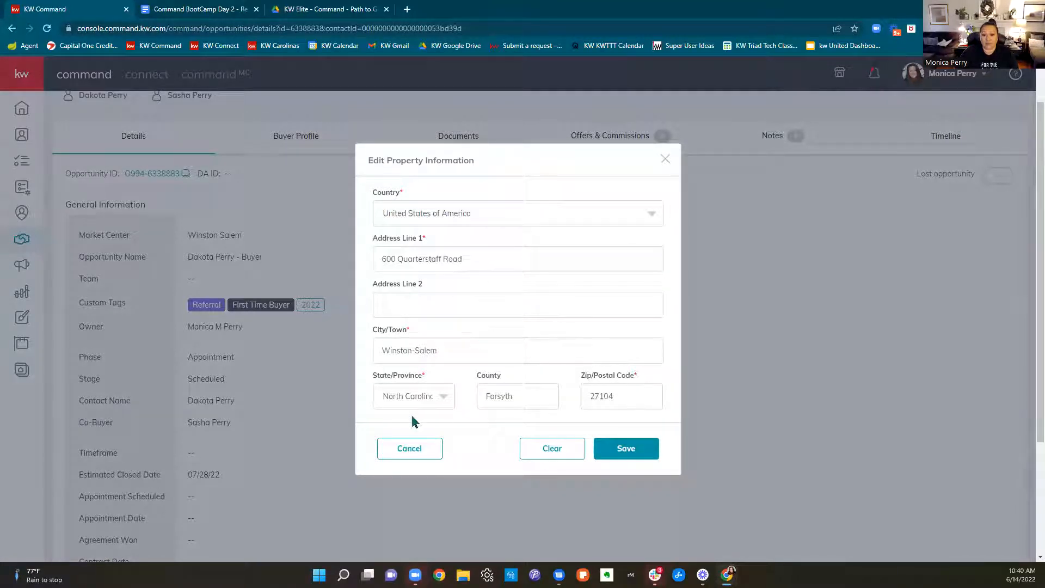
pyautogui.click(626, 447)
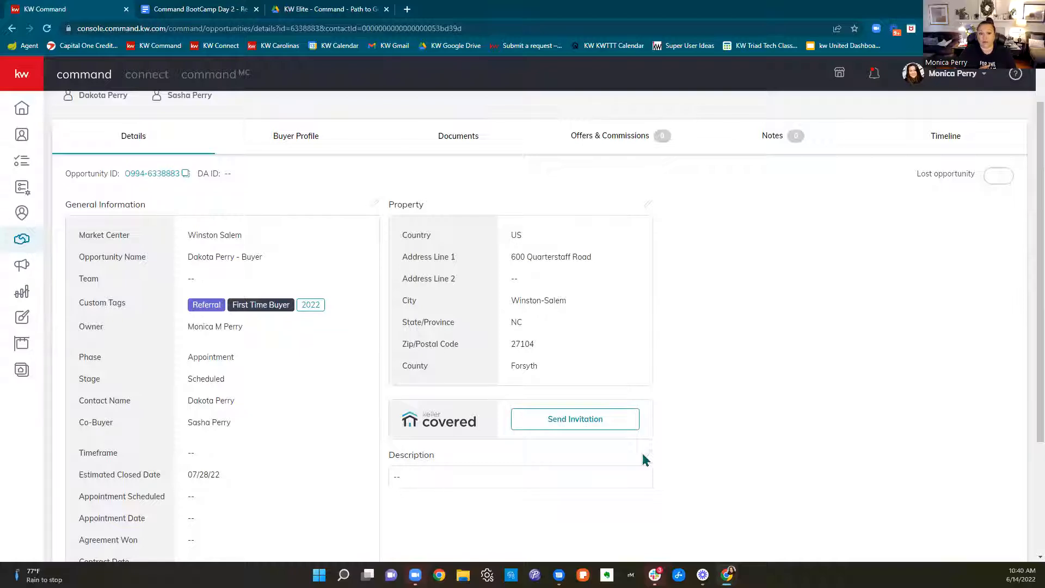
# Edit the opportunity's general information, changing the phase to Active and the stage to Showing
pyautogui.scroll(-3, 652, 452)
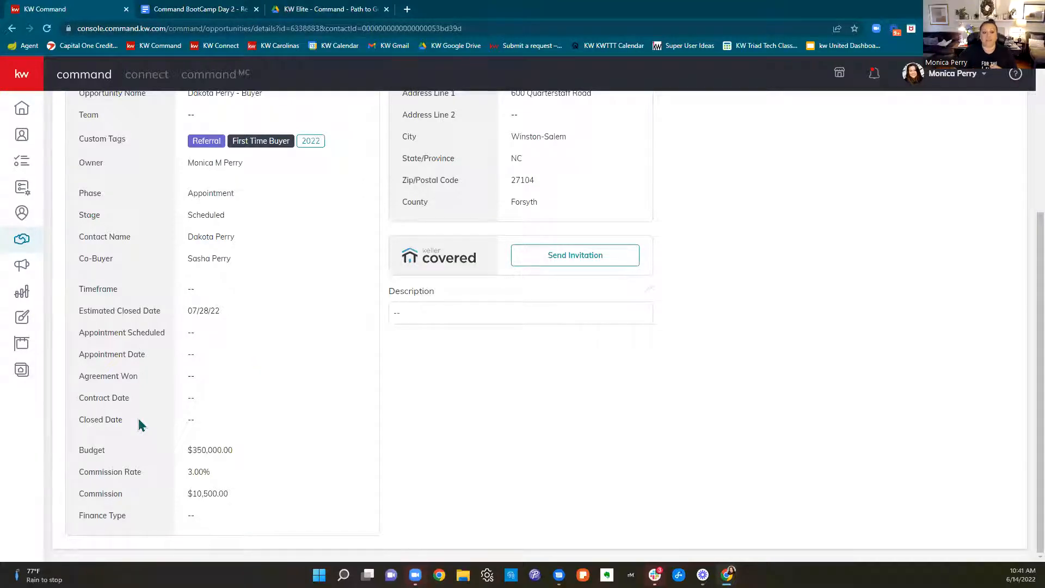
pyautogui.scroll(5, 264, 359)
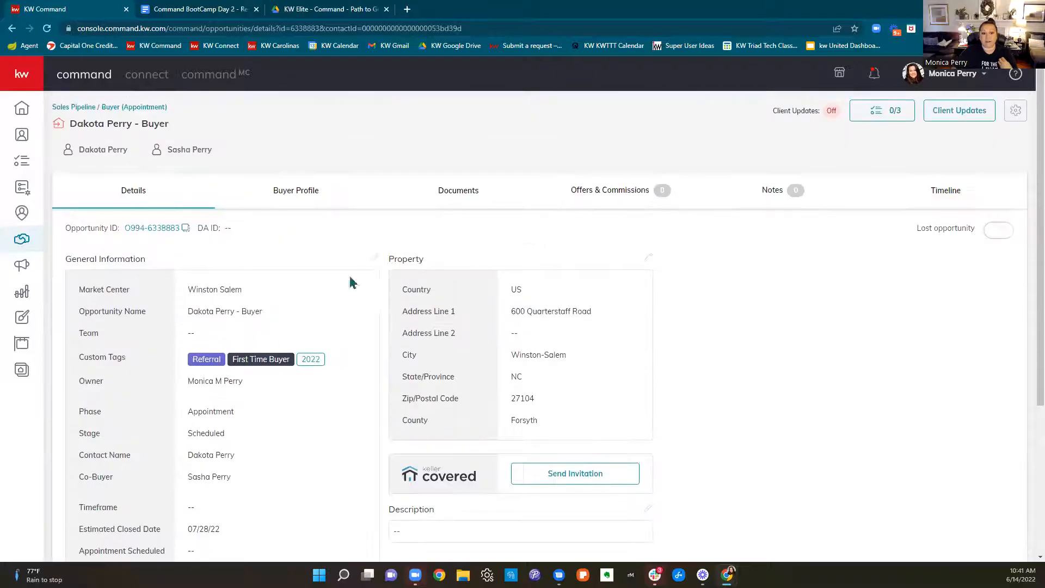
pyautogui.click(375, 258)
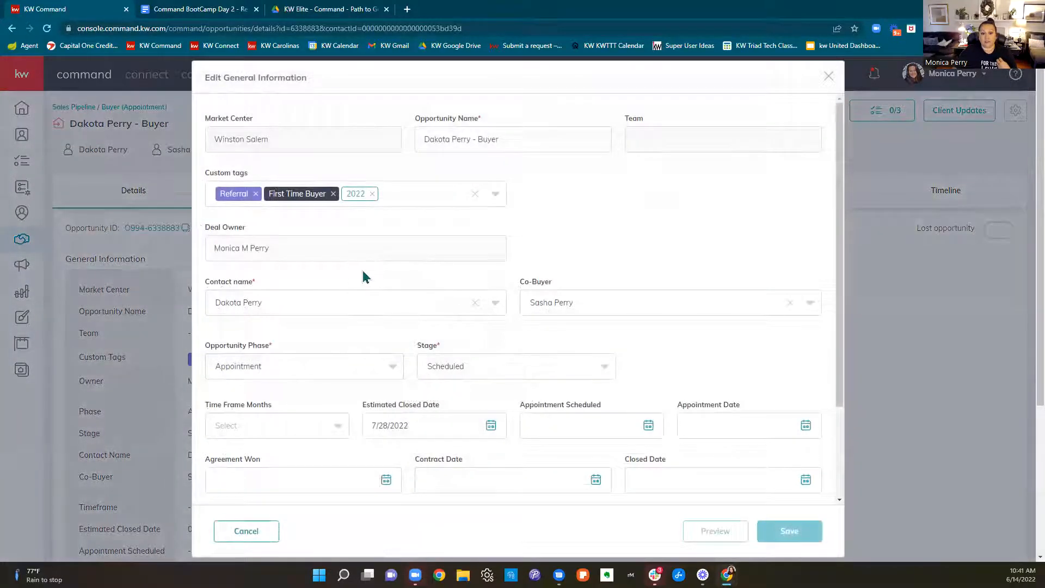
pyautogui.click(309, 366)
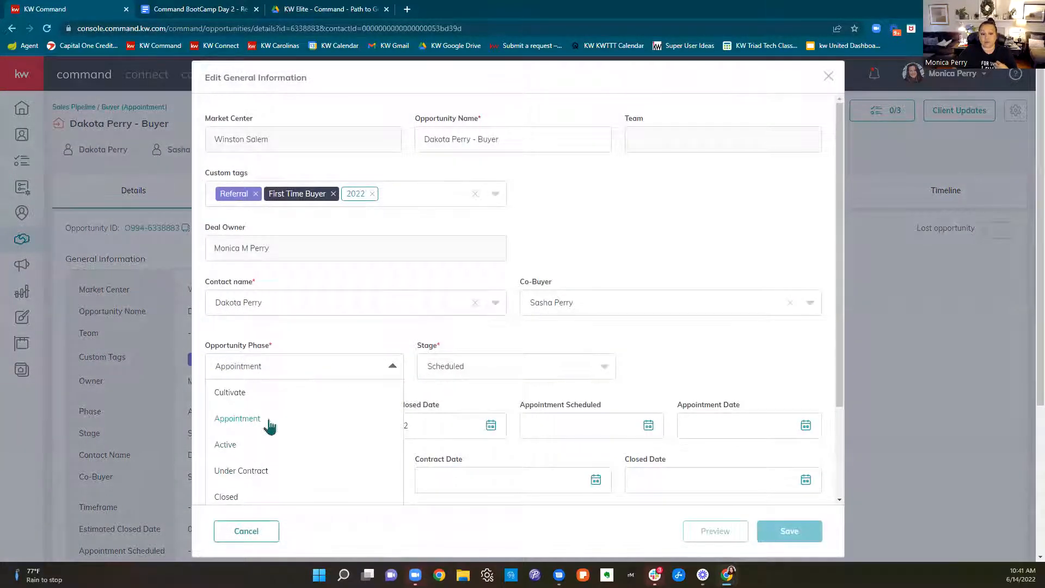
pyautogui.click(302, 334)
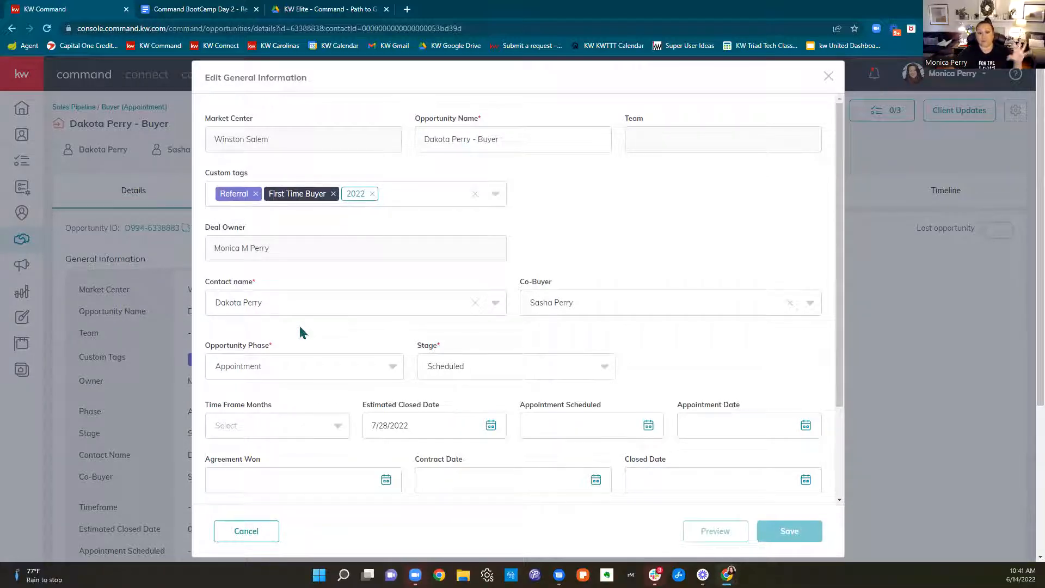
pyautogui.click(312, 373)
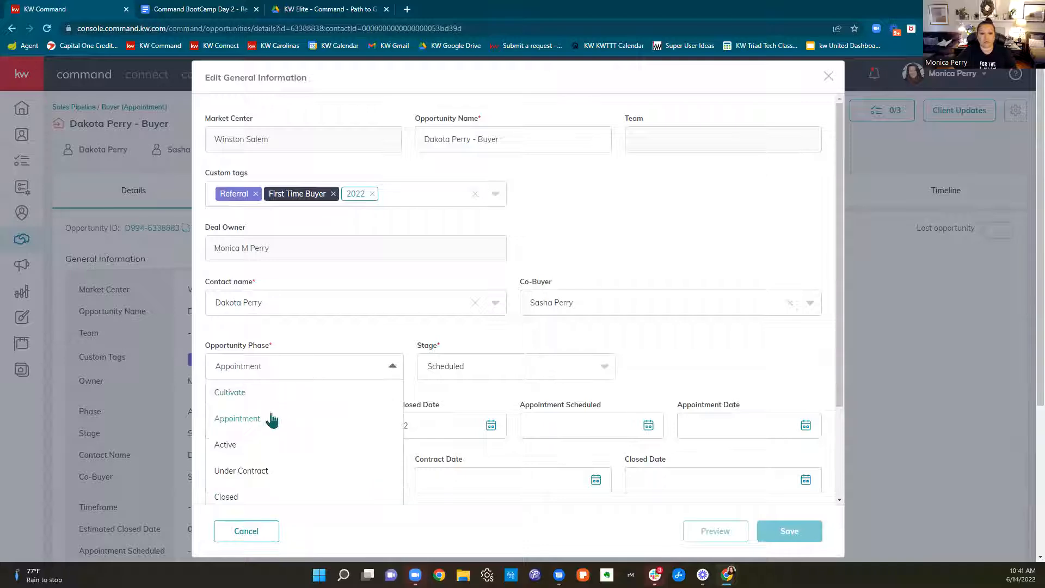
pyautogui.click(240, 444)
pyautogui.click(491, 365)
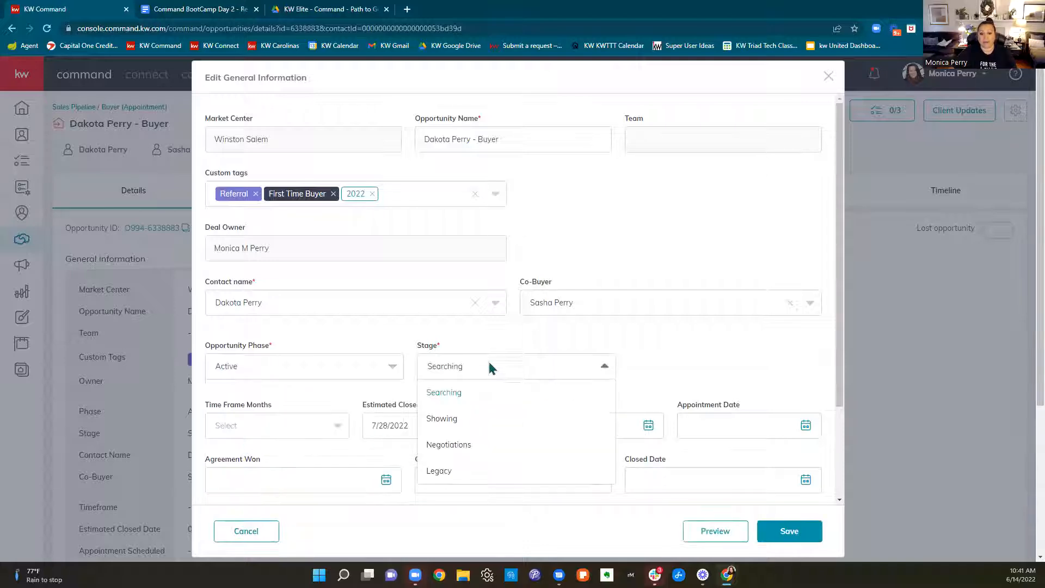
pyautogui.click(466, 422)
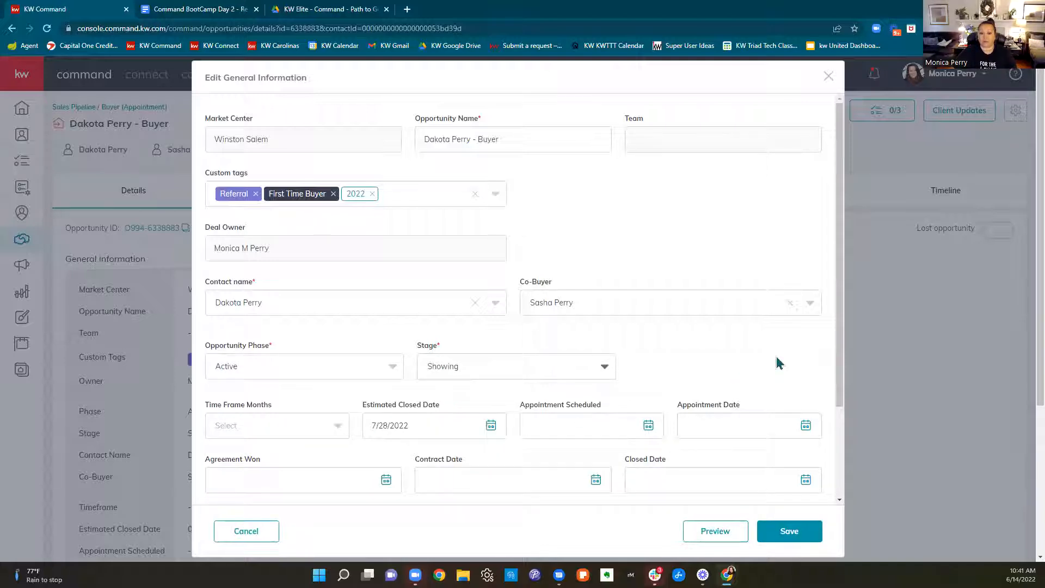
# Review the date and budget fields and the available opportunity phases in the general information form
pyautogui.scroll(-1, 779, 363)
pyautogui.scroll(-1, 779, 363)
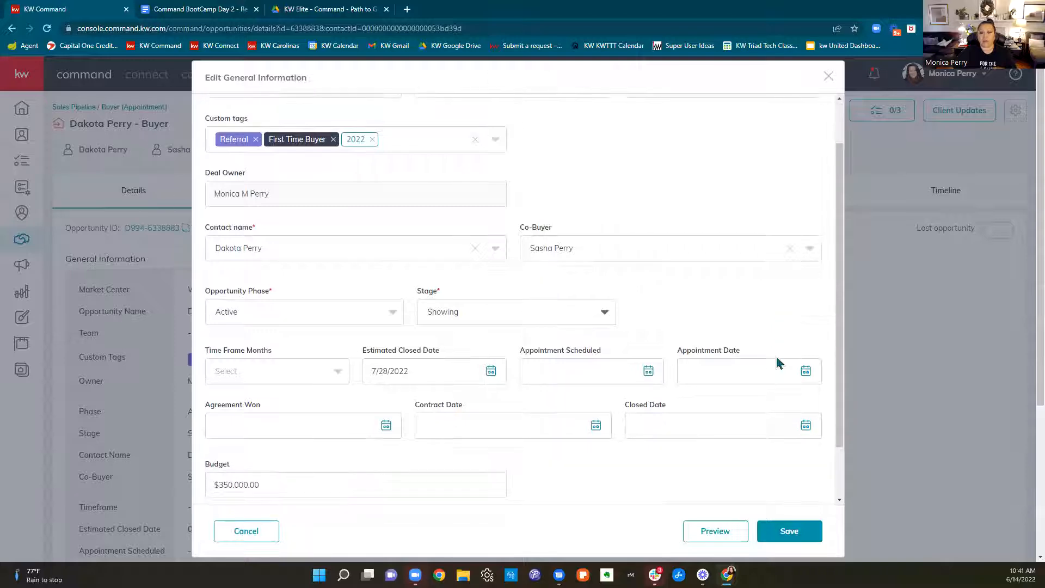
pyautogui.click(295, 316)
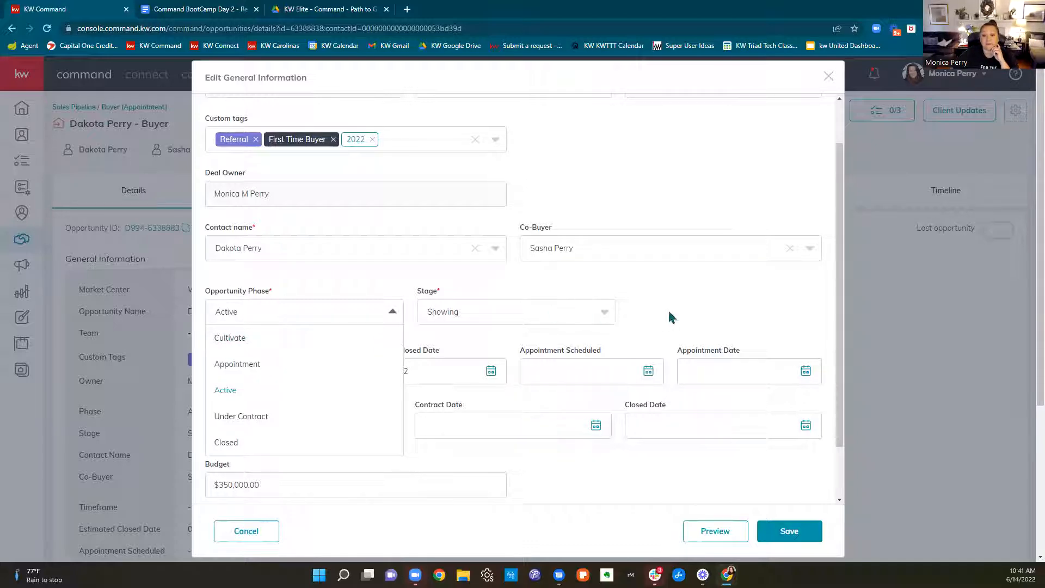
pyautogui.click(686, 317)
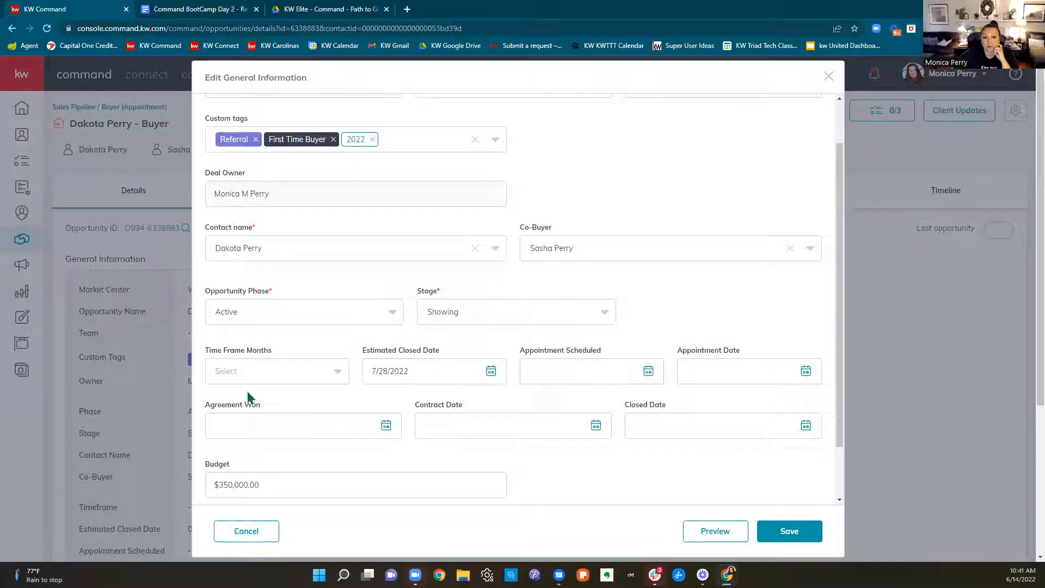
# Set the opportunity's time frame to 1 month, the appointment scheduled date to 6/13/2022 and the appointment date to 6/14/2022
pyautogui.click(290, 374)
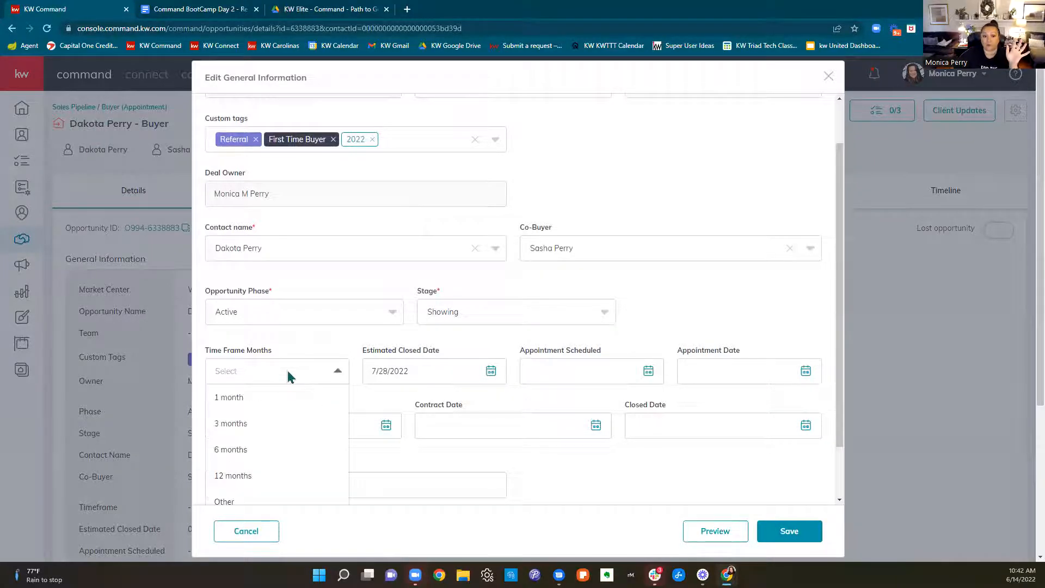
pyautogui.click(247, 403)
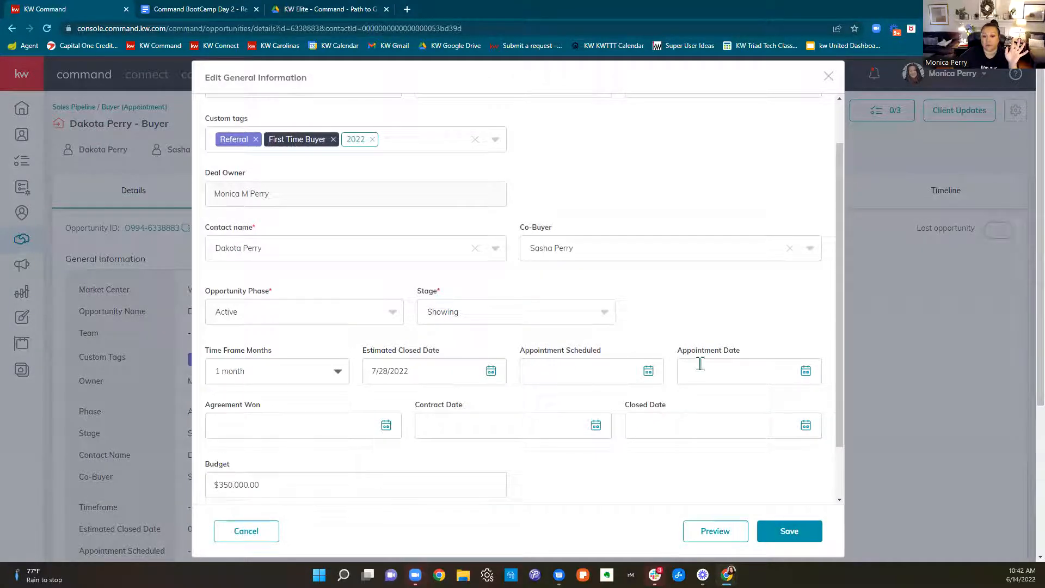
pyautogui.click(615, 368)
pyautogui.scroll(-1, 750, 381)
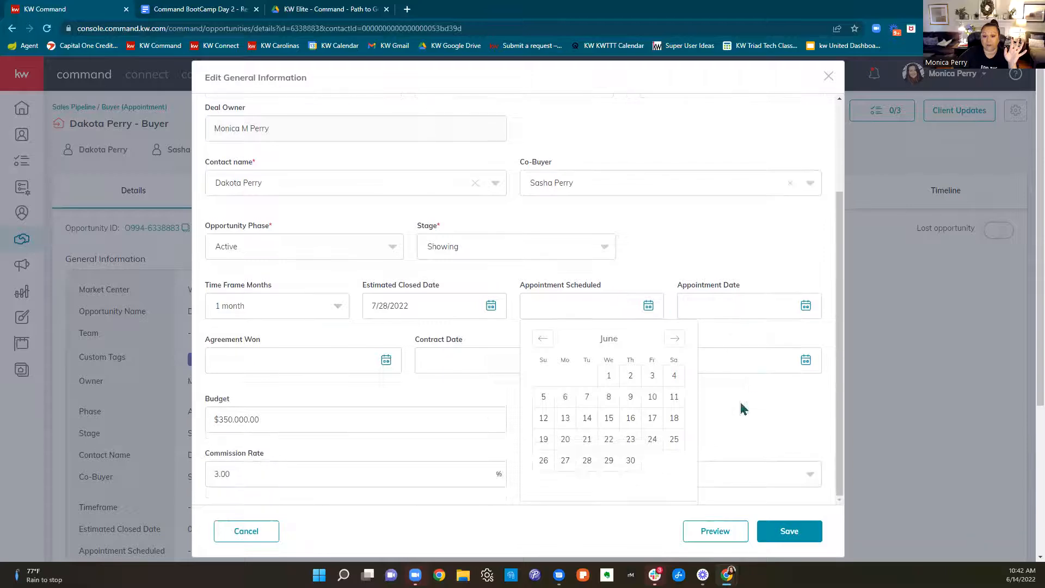
pyautogui.click(565, 417)
pyautogui.click(734, 305)
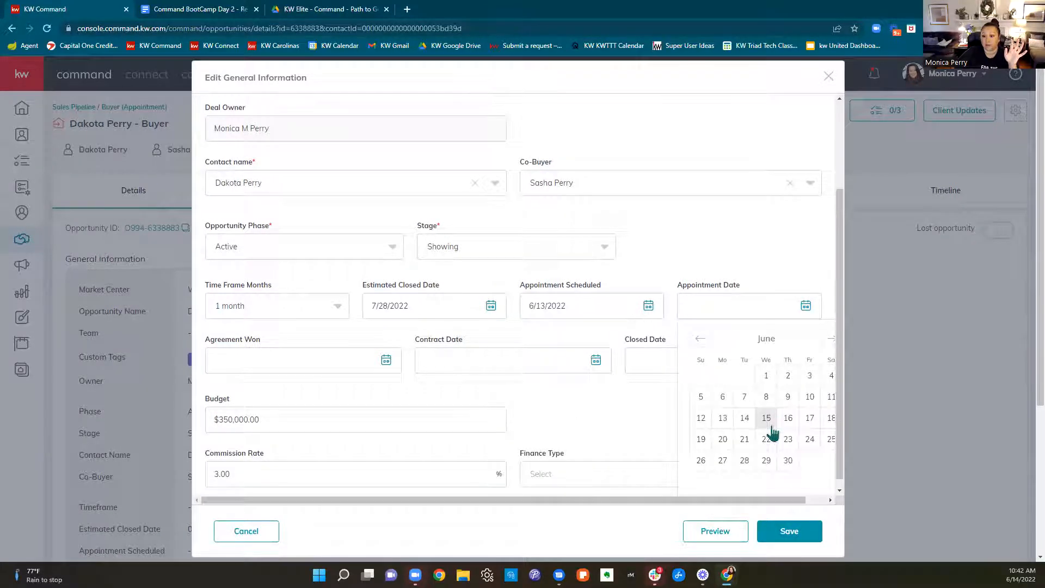
pyautogui.click(744, 418)
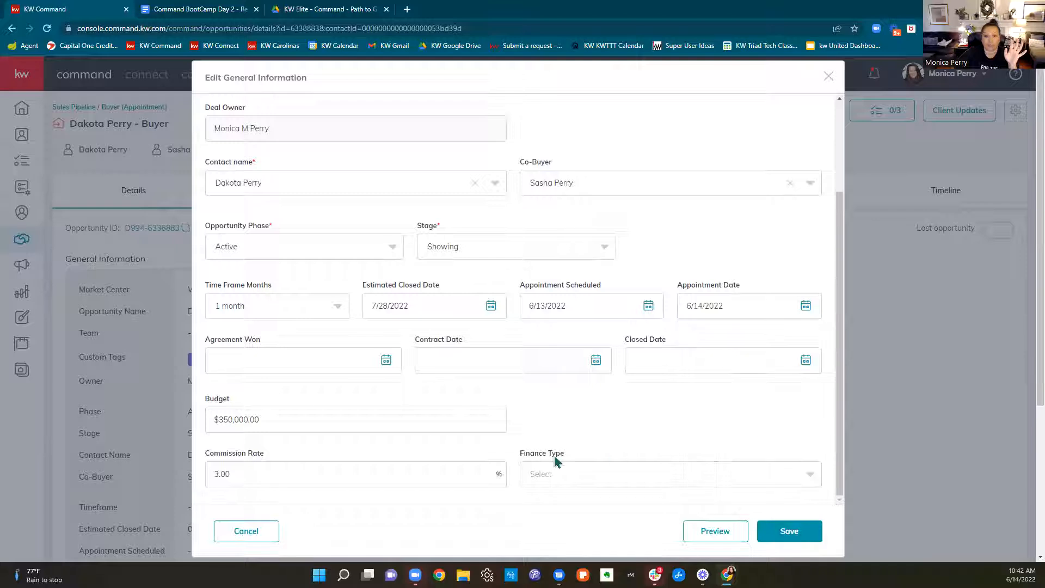
# Set the agreement won and contract dates to 6/14/2022 and the closed date to 7/28/2022
pyautogui.click(281, 365)
pyautogui.click(274, 472)
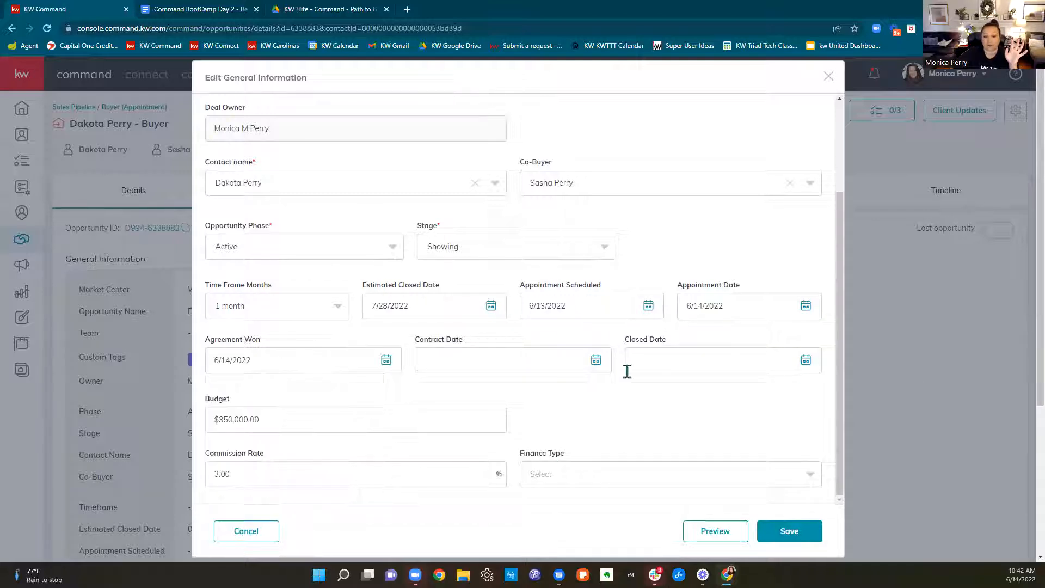
pyautogui.click(502, 369)
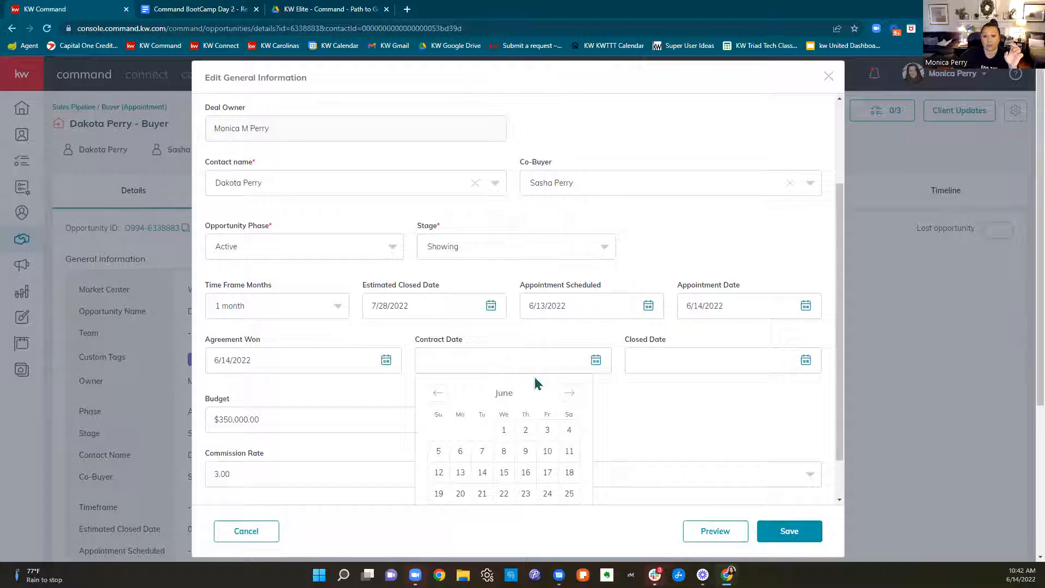
pyautogui.scroll(-1, 539, 381)
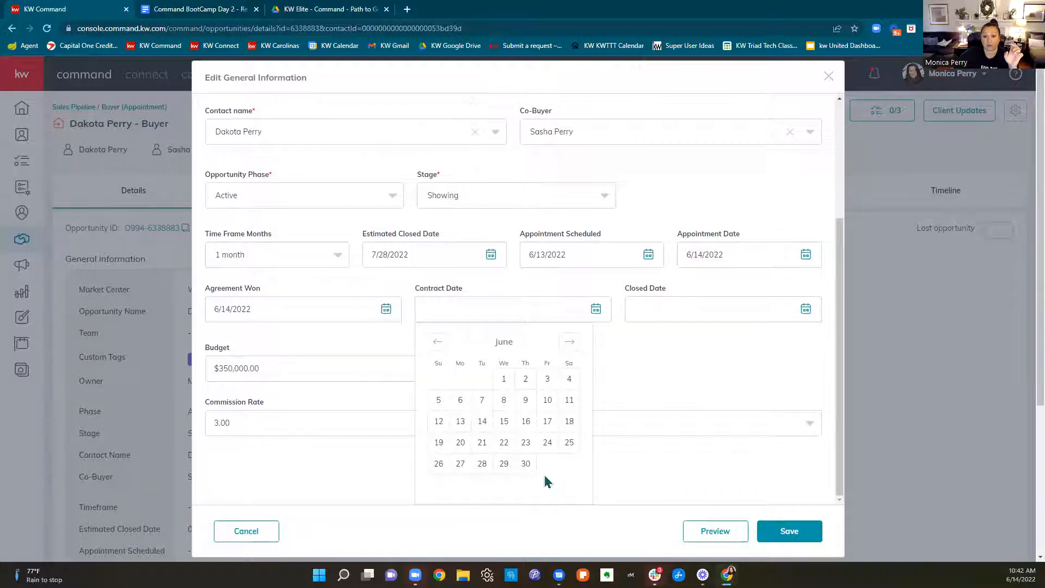
pyautogui.click(482, 422)
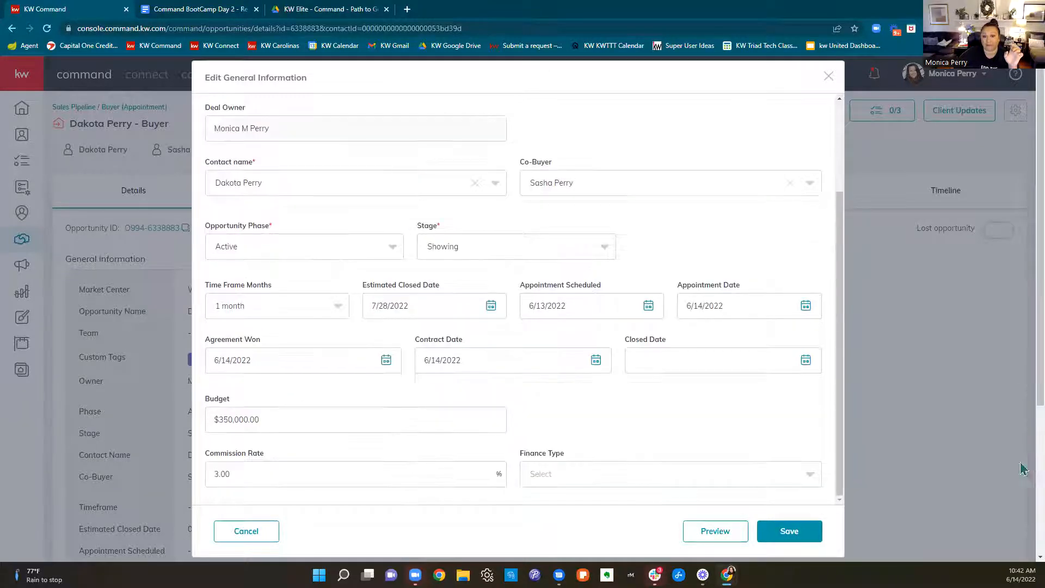
pyautogui.click(747, 355)
pyautogui.click(780, 346)
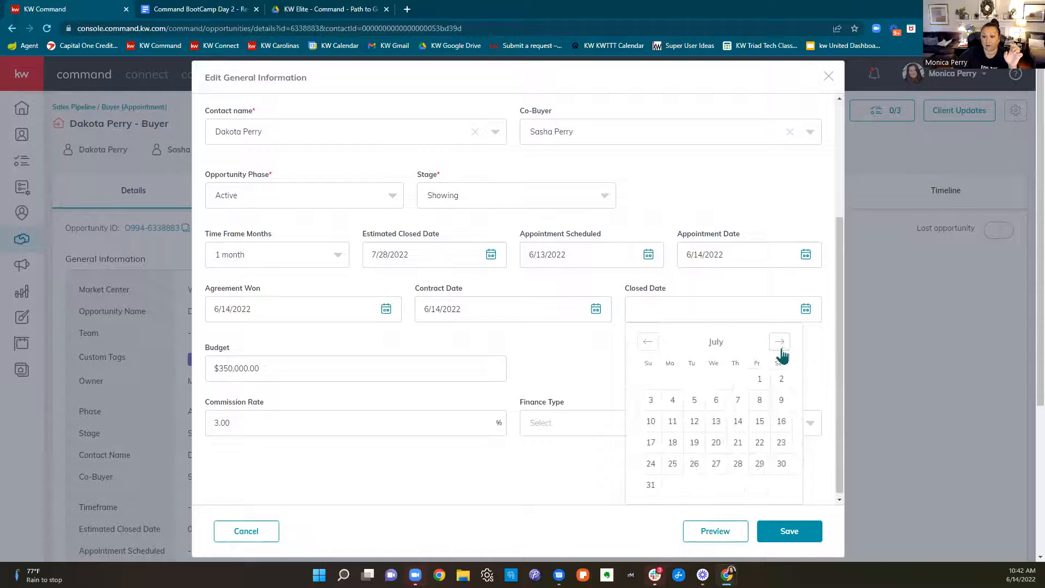
pyautogui.click(738, 463)
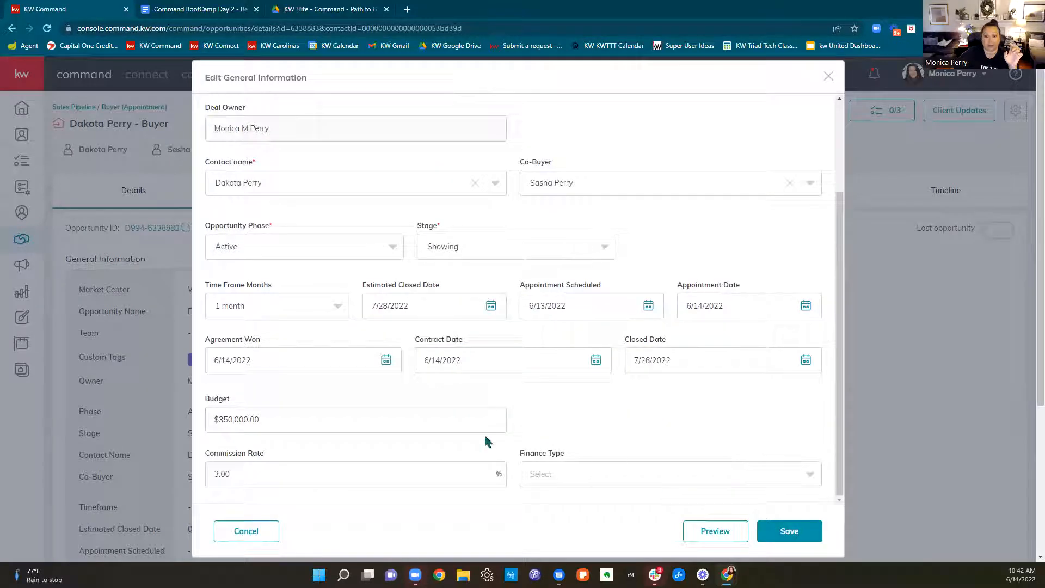
# Set the finance type to Conventional and save the opportunity's general information
pyautogui.click(601, 473)
pyautogui.click(566, 500)
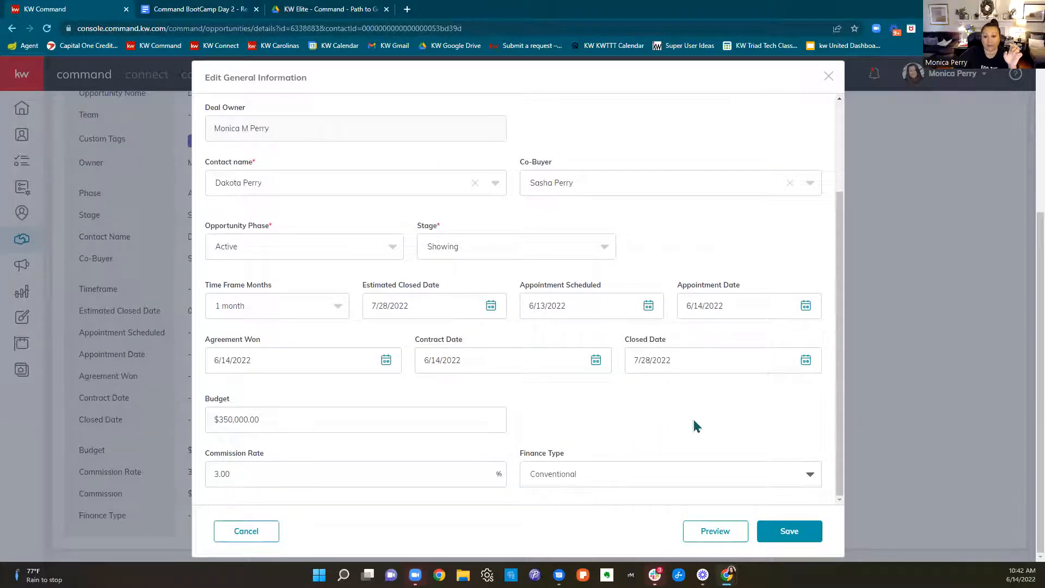
pyautogui.scroll(3, 672, 424)
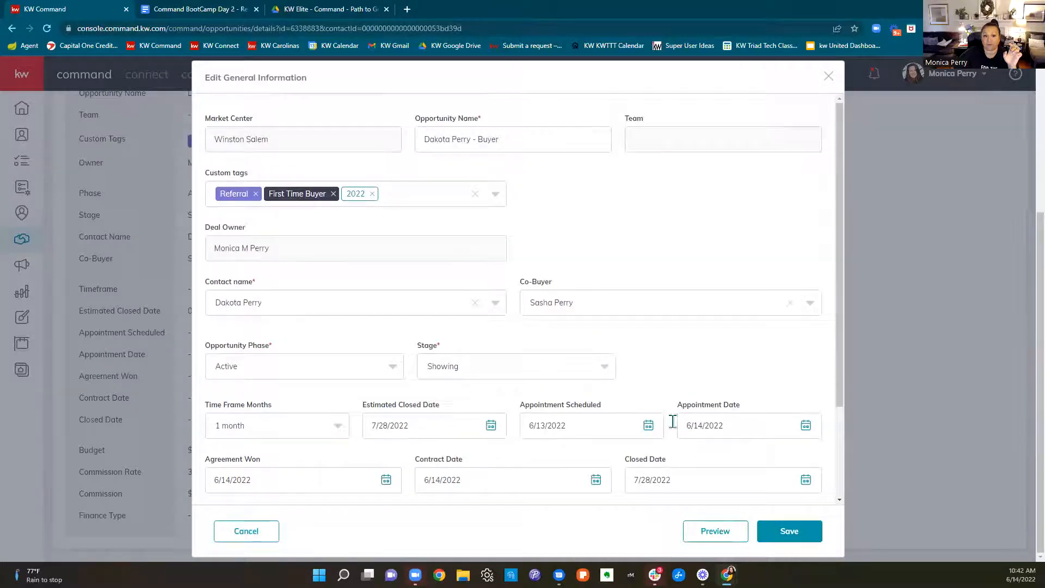
pyautogui.click(790, 534)
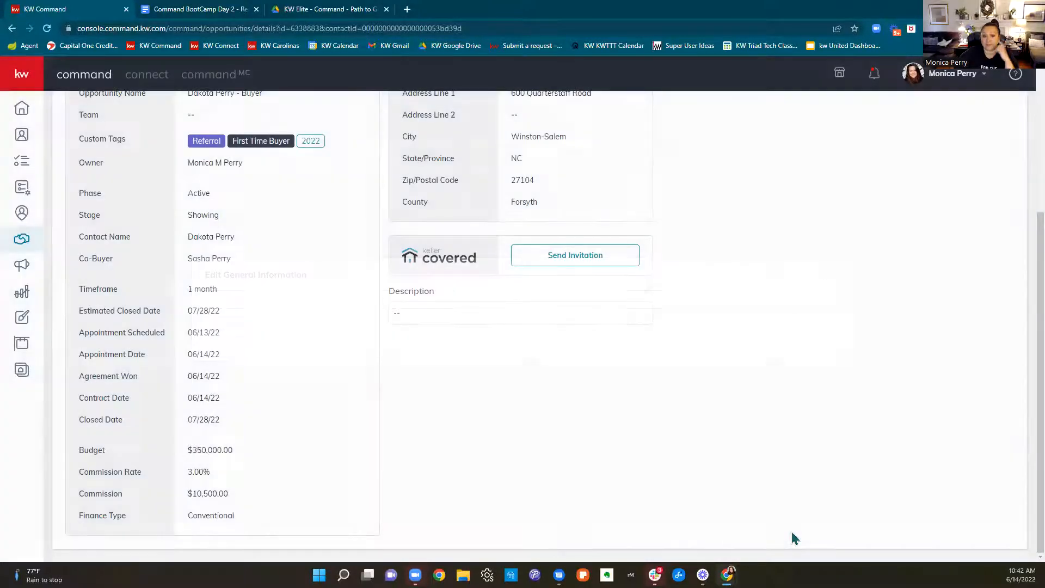
# Mark the Home Warranty step as completed in the Buyer's Guide of the opportunity's buyer profile, and save the guide changes
pyautogui.scroll(5, 240, 514)
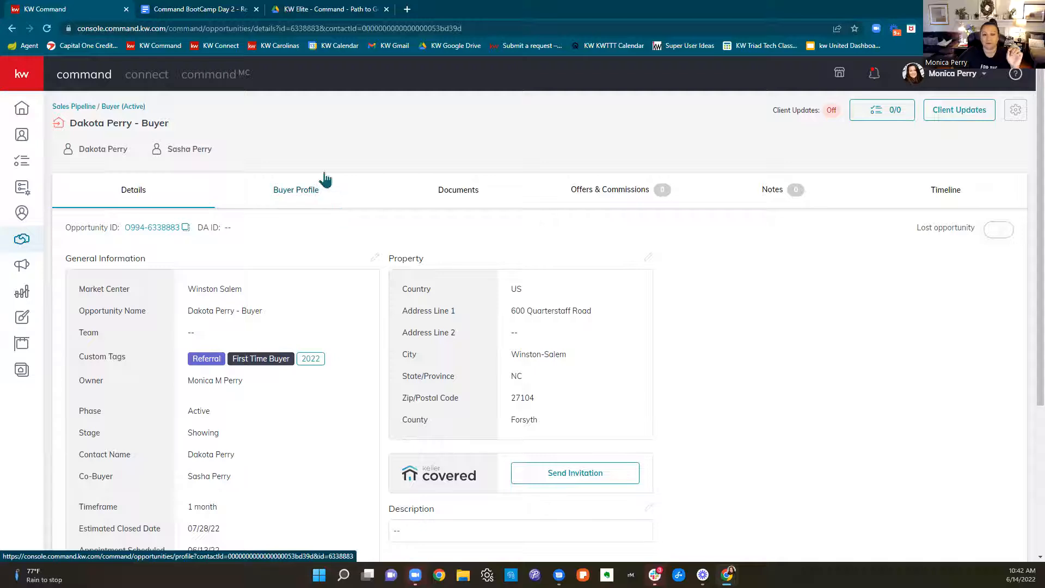
pyautogui.click(306, 203)
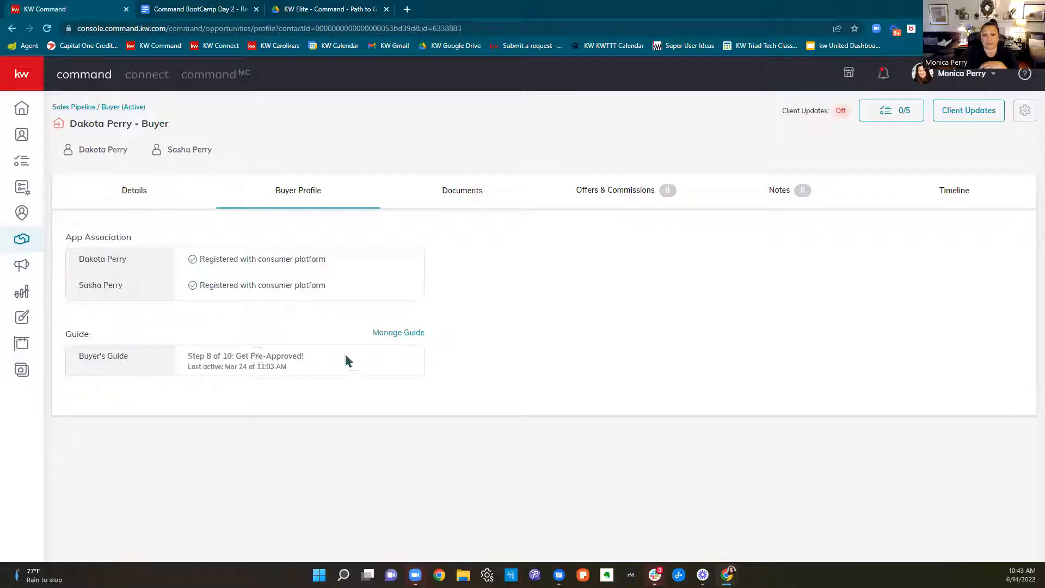
pyautogui.click(416, 336)
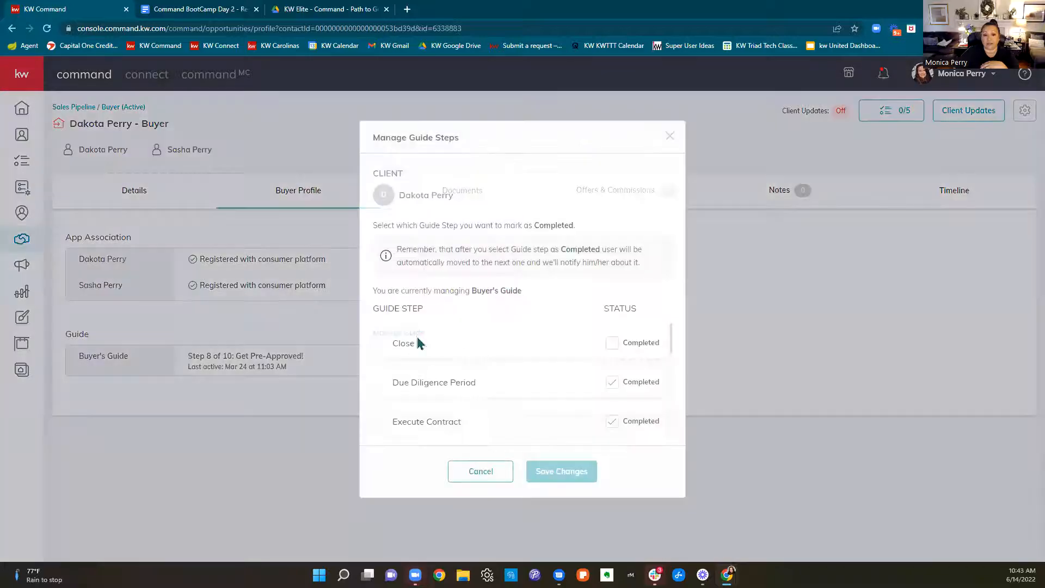
pyautogui.scroll(-5, 579, 389)
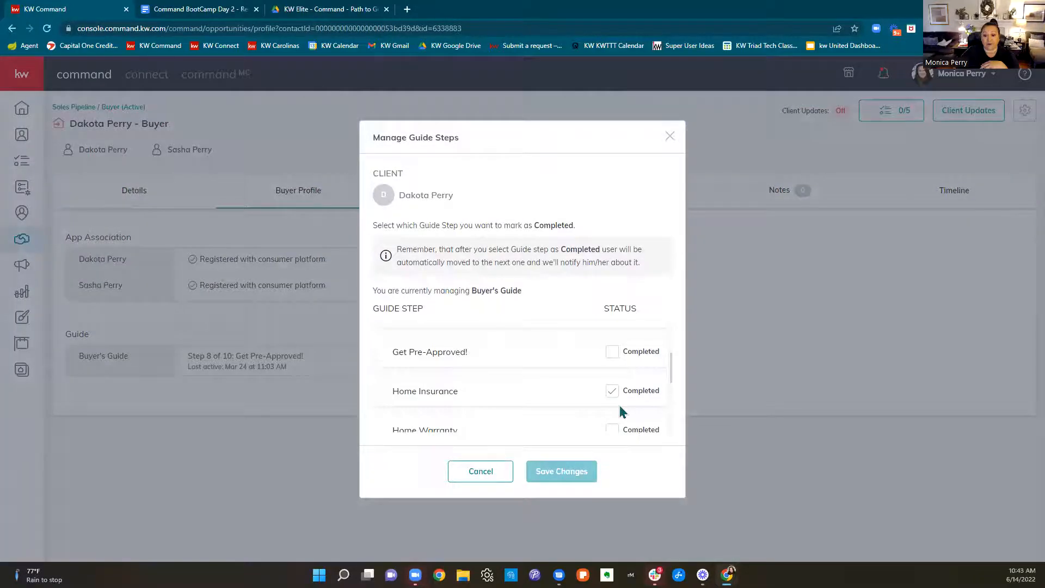
pyautogui.scroll(2, 619, 406)
pyautogui.scroll(2, 619, 404)
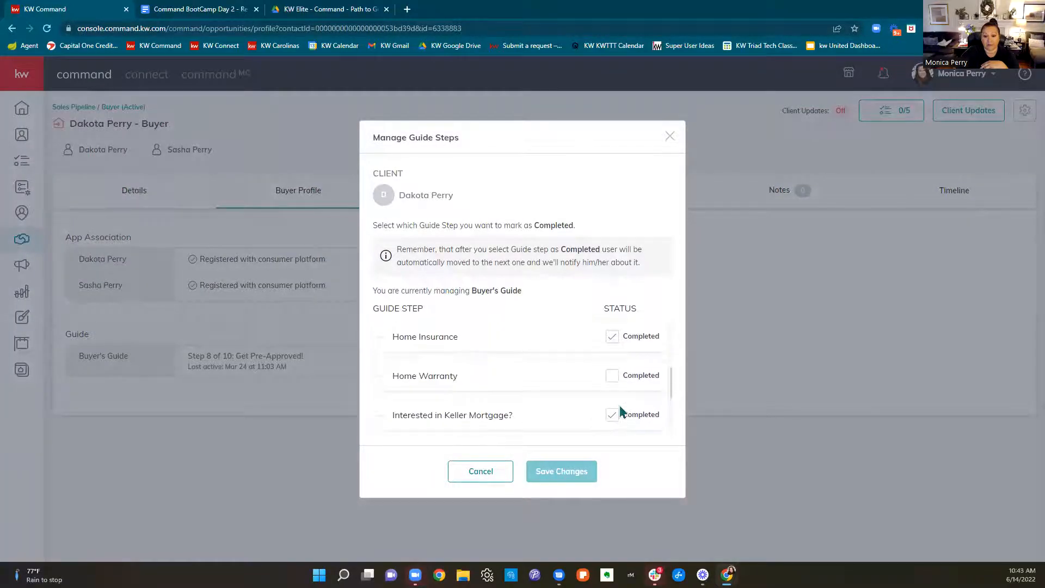
pyautogui.click(612, 376)
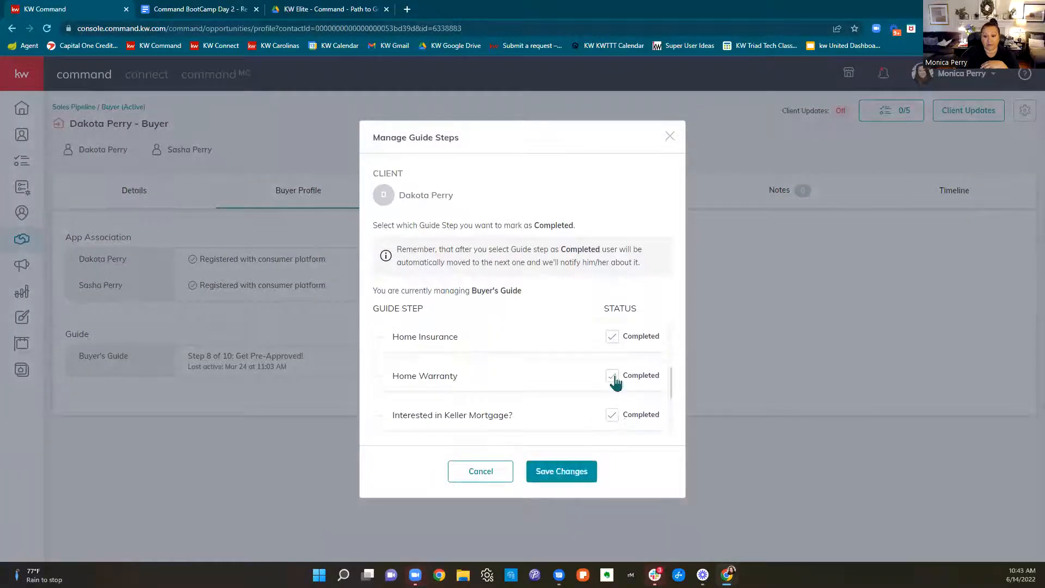
pyautogui.click(590, 474)
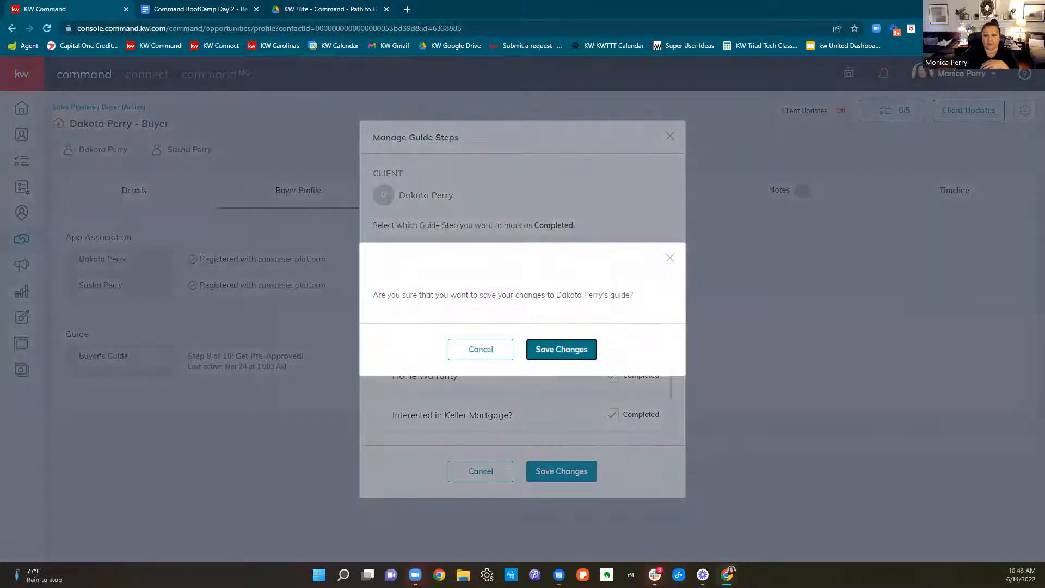
pyautogui.click(561, 349)
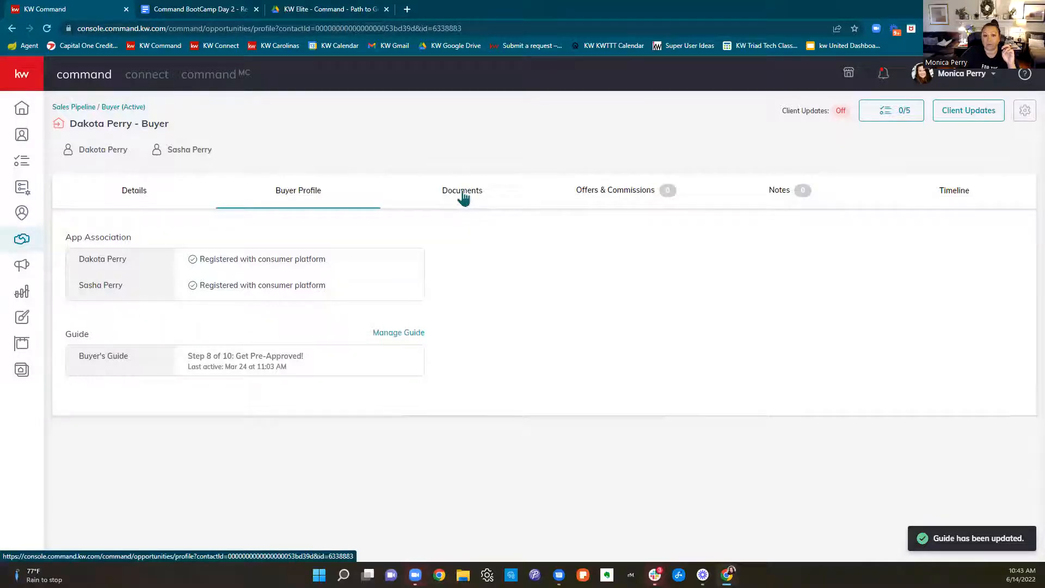
# Reload the buyer profile page, exiting the unresponsive page first
pyautogui.click(53, 31)
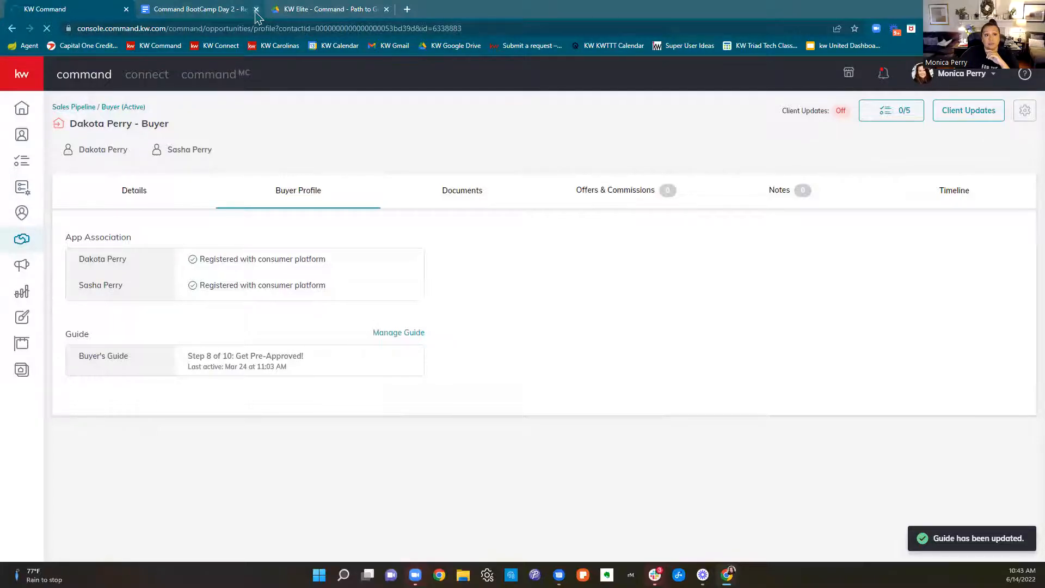
pyautogui.click(49, 28)
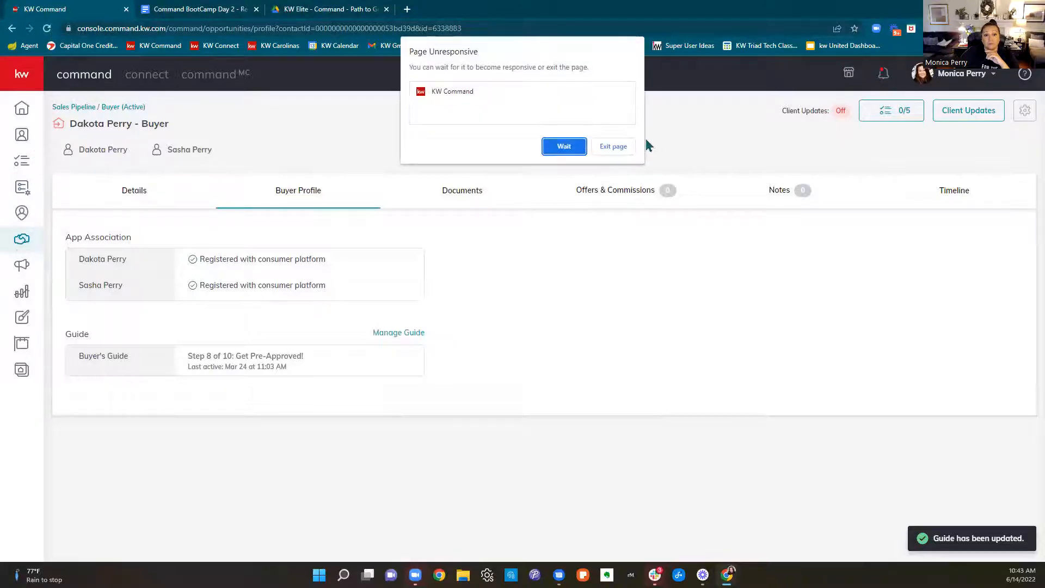
pyautogui.click(620, 148)
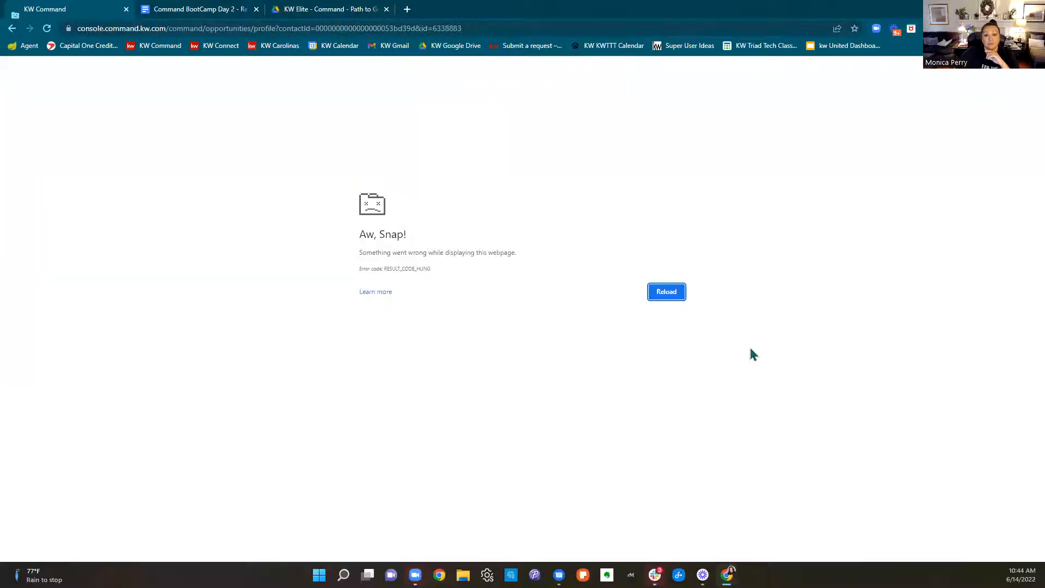
pyautogui.click(676, 296)
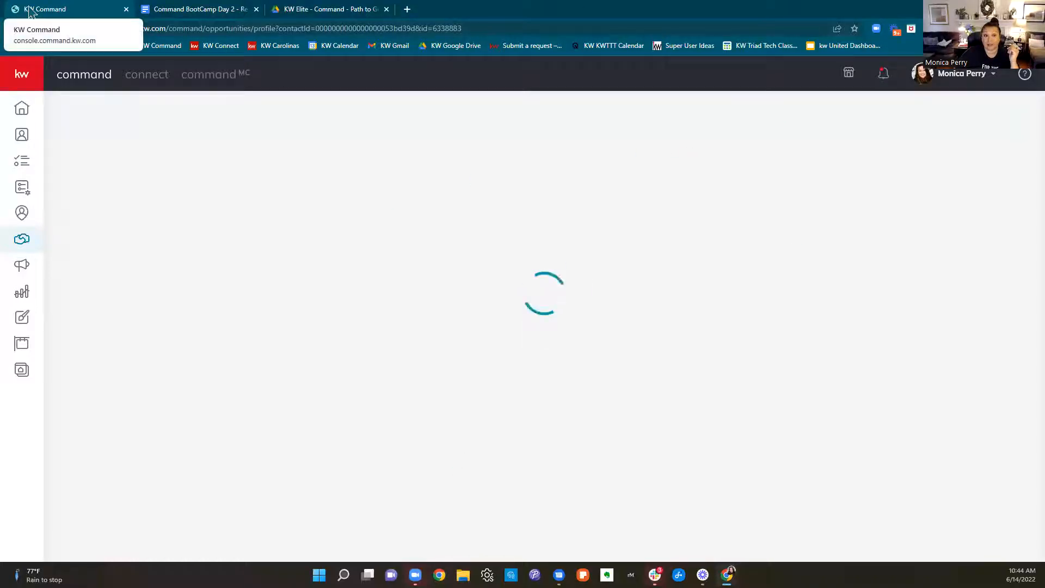
# Return to the opportunities pipeline by way of the home dashboard and open the buyers' Active phase board
pyautogui.click(22, 111)
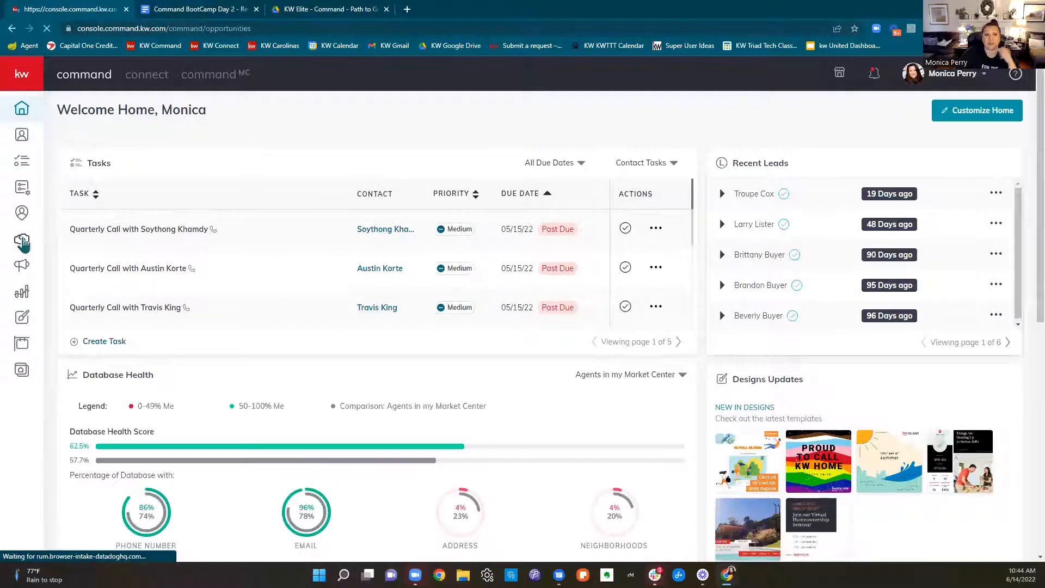
pyautogui.click(22, 243)
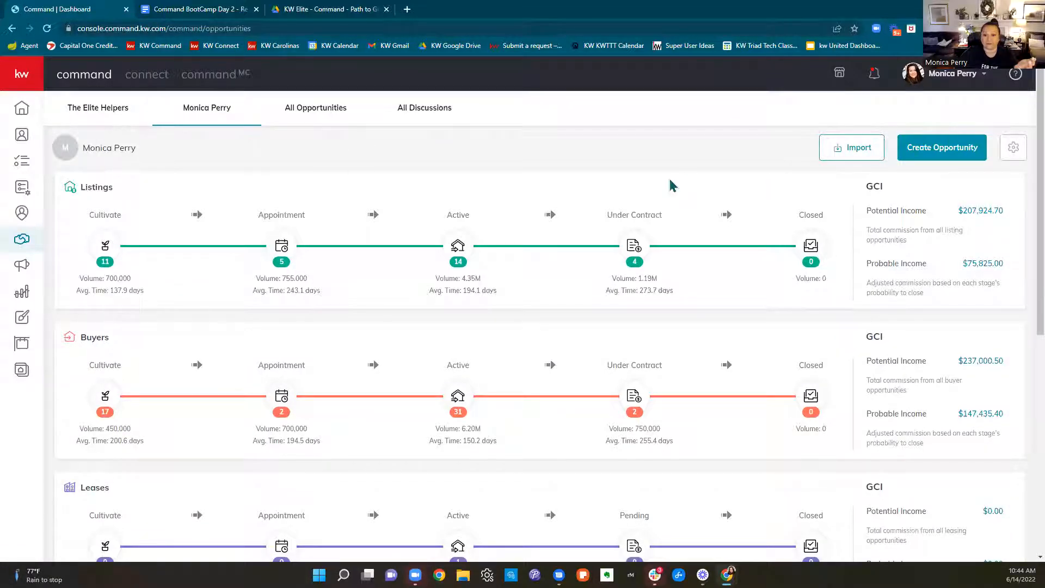
pyautogui.scroll(-2, 671, 185)
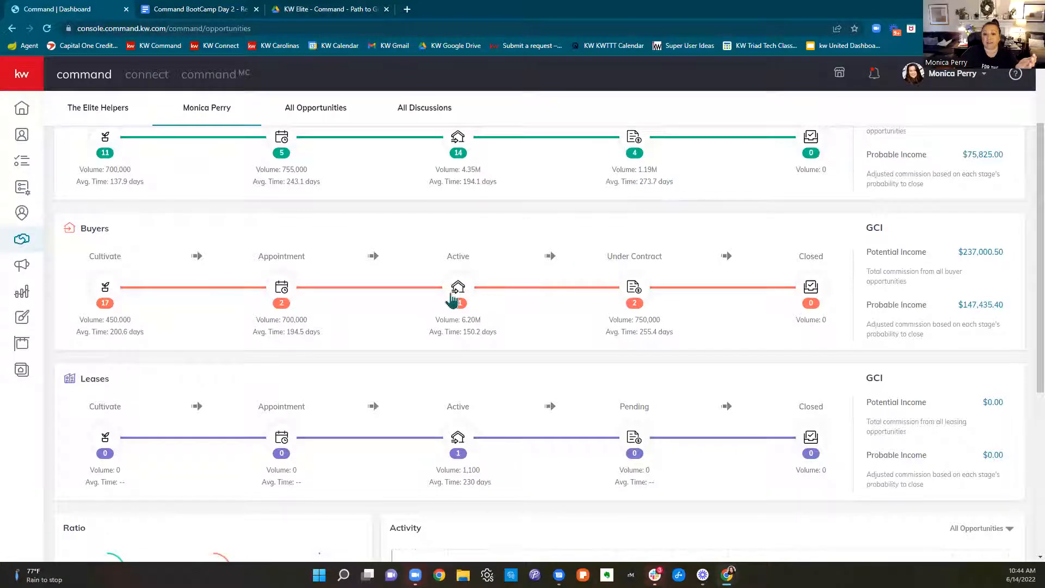
pyautogui.click(458, 293)
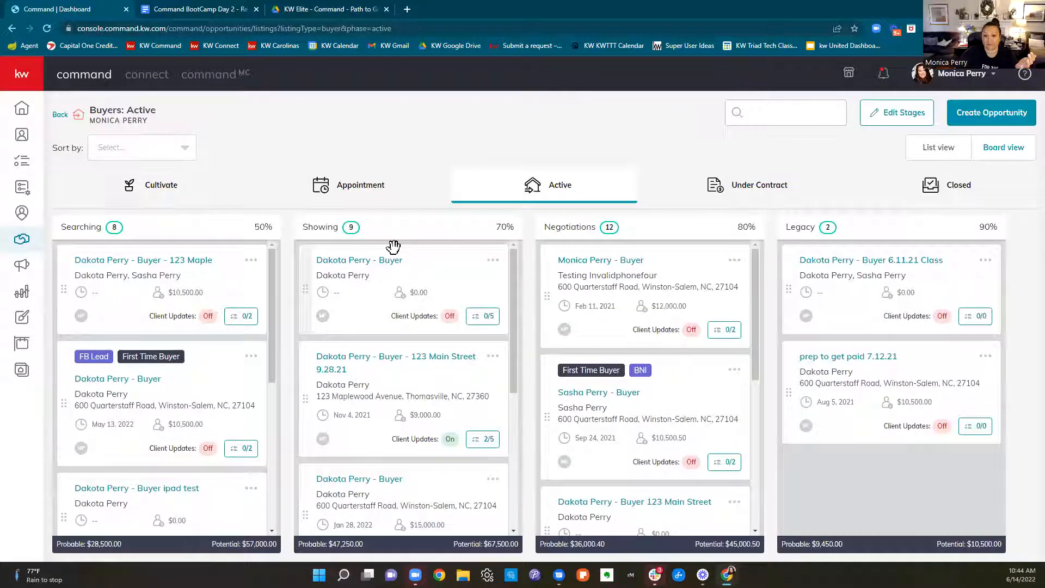
# Look through the Showing stage for the new buyer opportunity tagged Referral, First Time Buyer and 2022
pyautogui.scroll(-4, 433, 243)
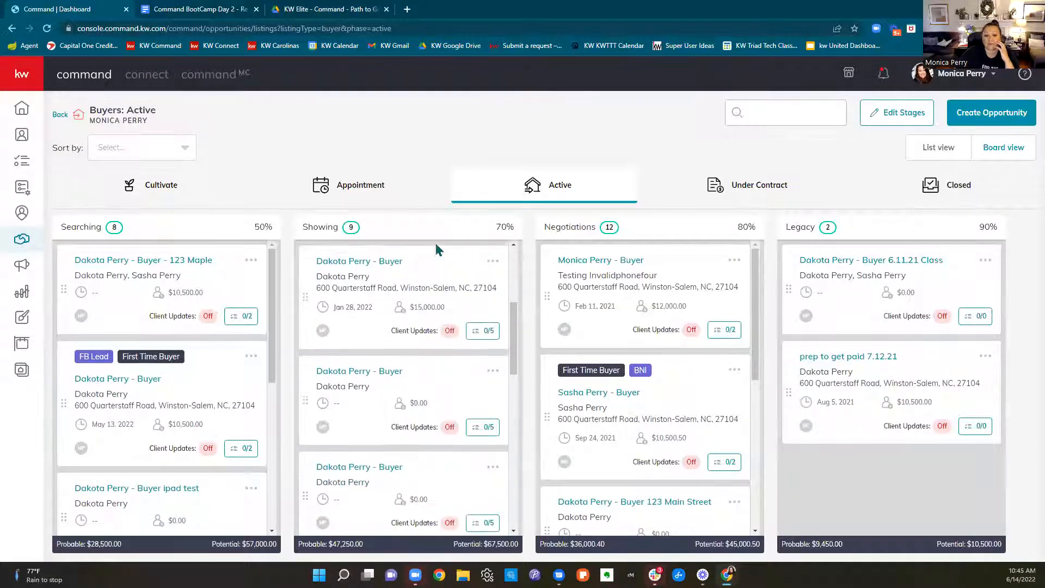
pyautogui.scroll(-5, 426, 341)
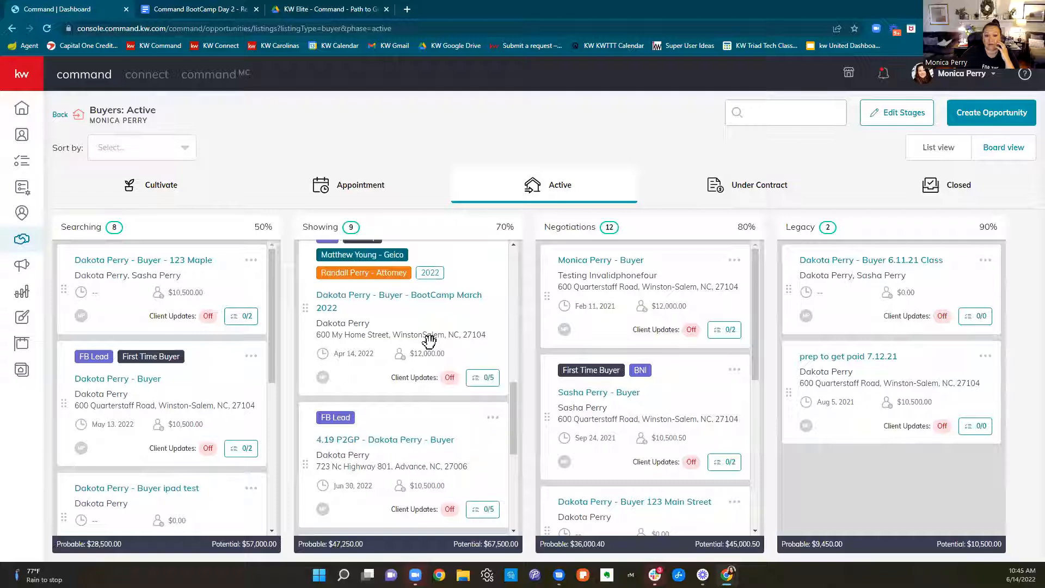
pyautogui.scroll(1, 430, 341)
pyautogui.scroll(-4, 429, 341)
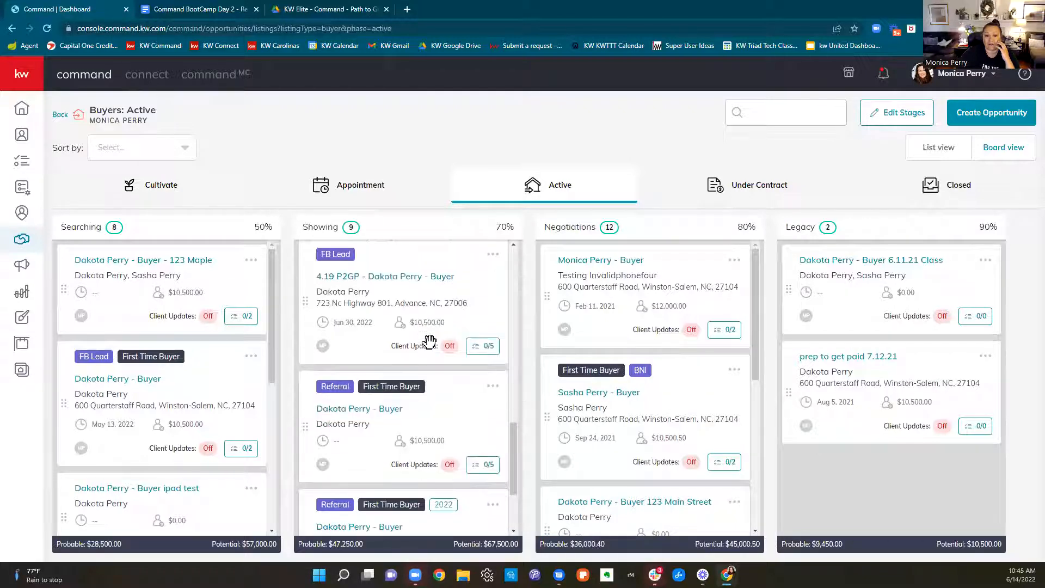
pyautogui.scroll(-3, 429, 340)
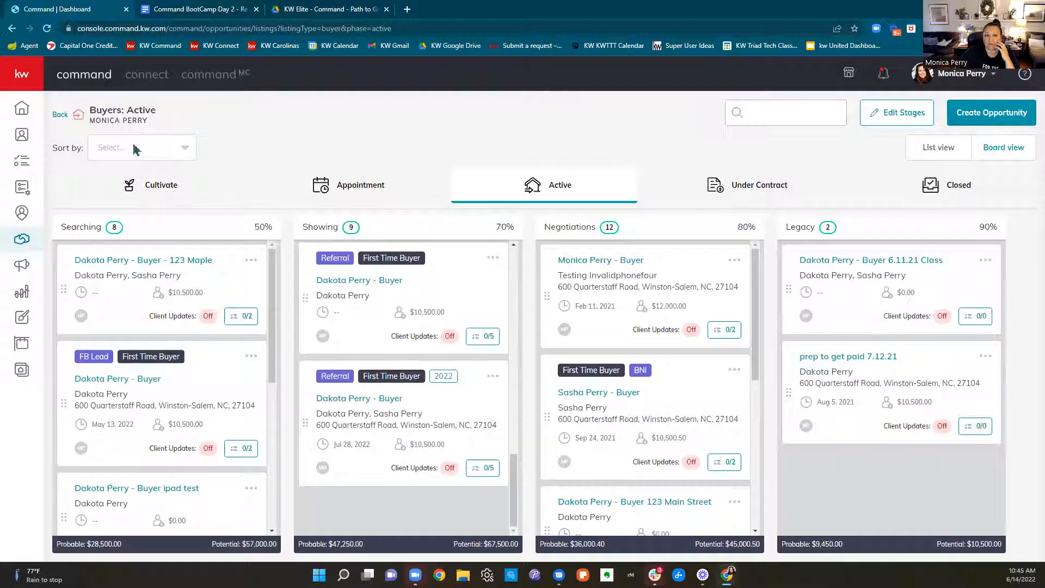
pyautogui.scroll(3, 416, 261)
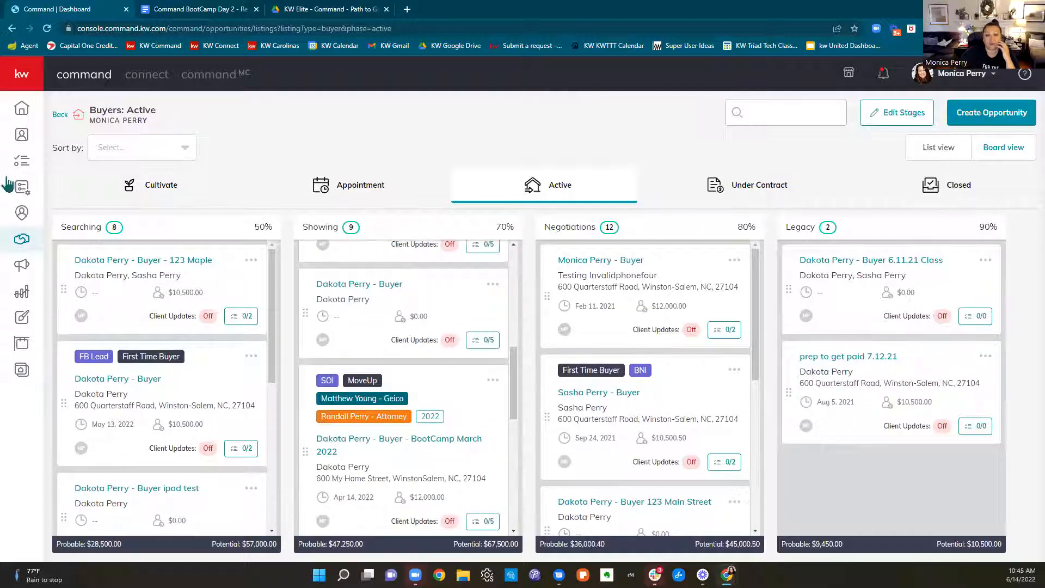
# Open the buyer opportunity with the Jul 28, 2022 closing and Referral tag from the list of all opportunities, and show its documents
pyautogui.click(26, 242)
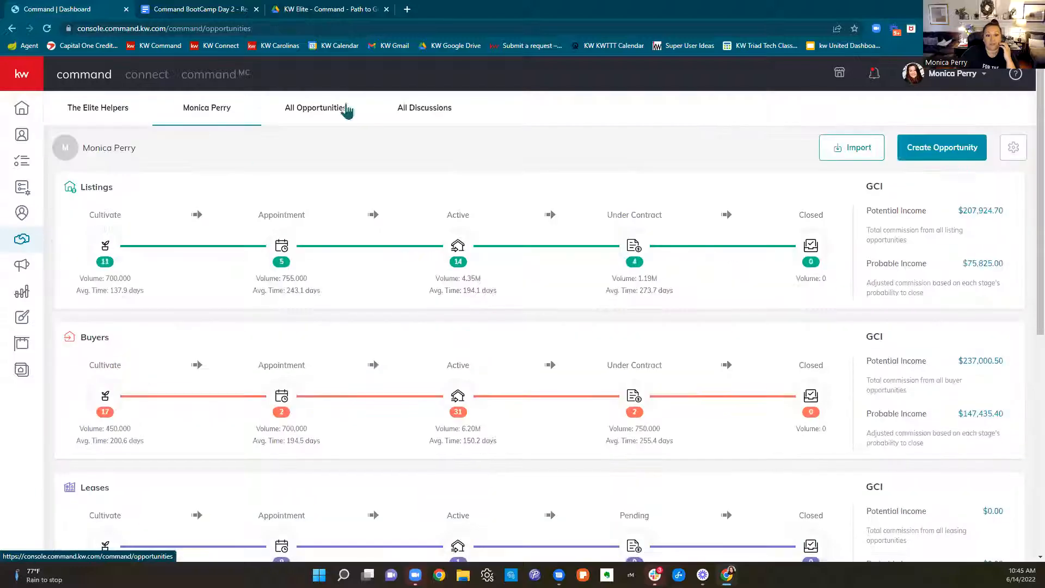
pyautogui.click(325, 115)
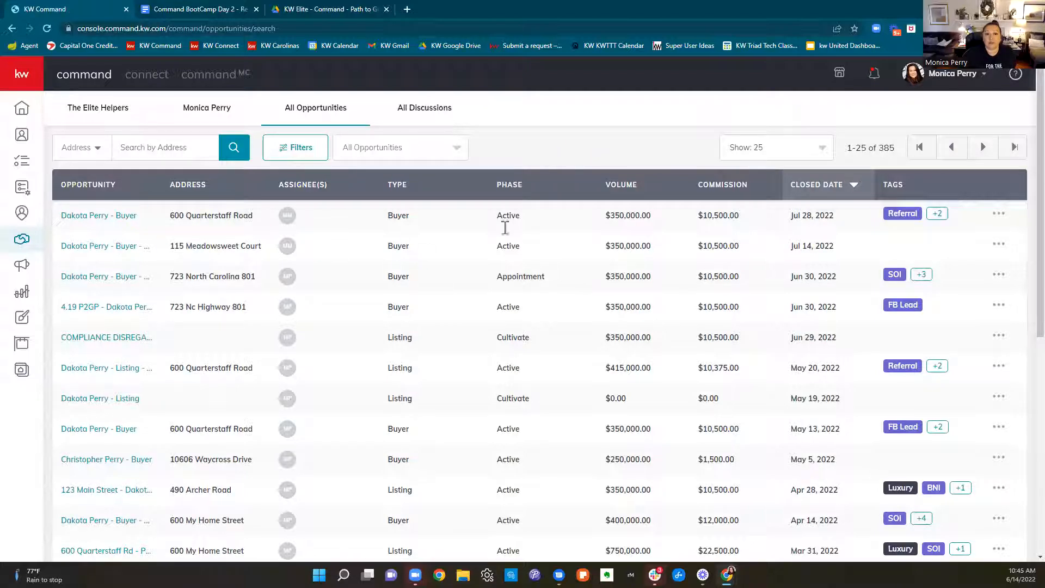
pyautogui.click(108, 218)
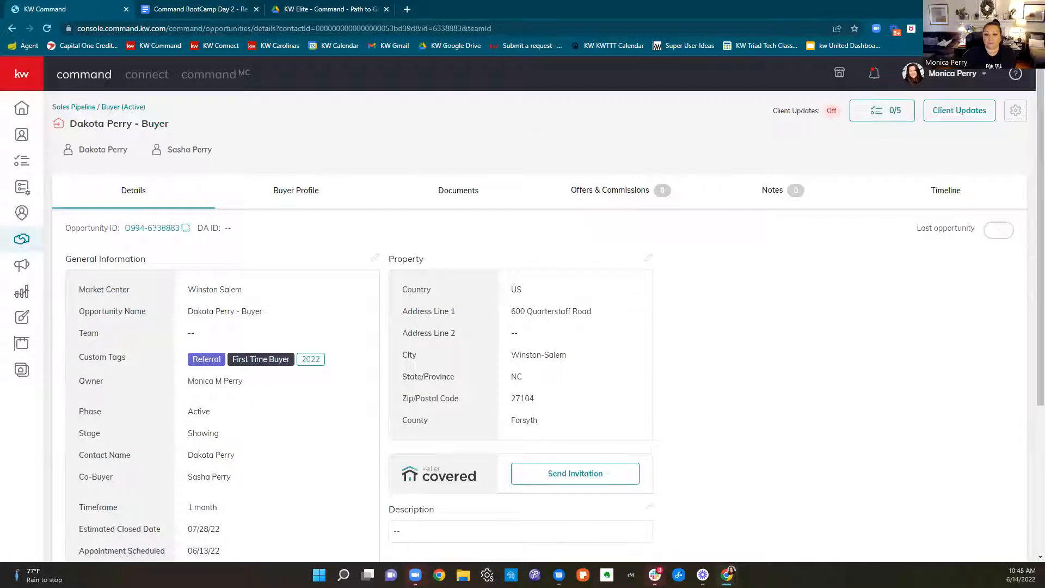
pyautogui.click(459, 195)
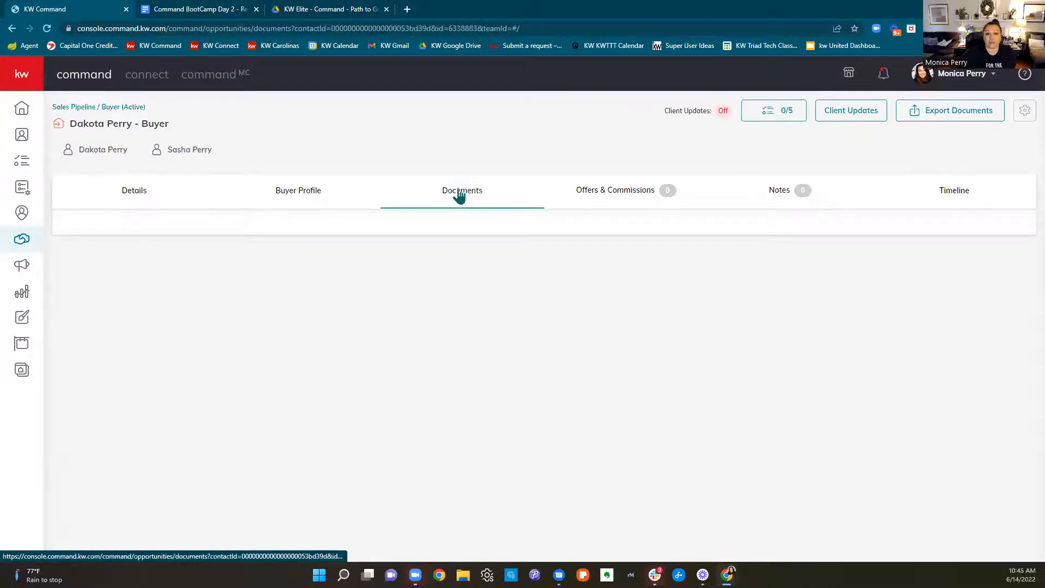
# Consult step 2 of the Path to Get Paid guide, highlighting the instruction on picking a checklist type
pyautogui.click(318, 10)
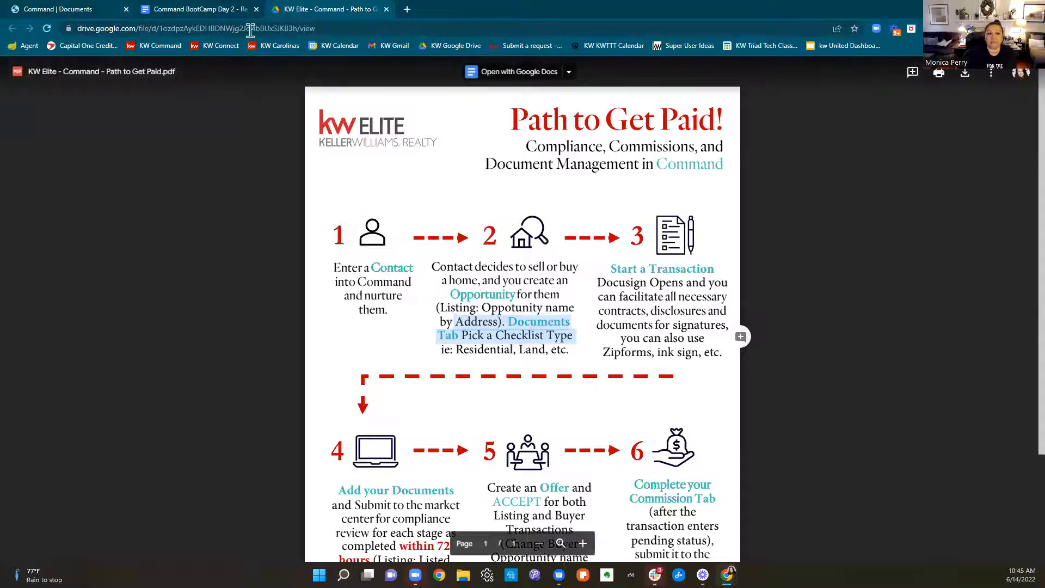
pyautogui.click(45, 10)
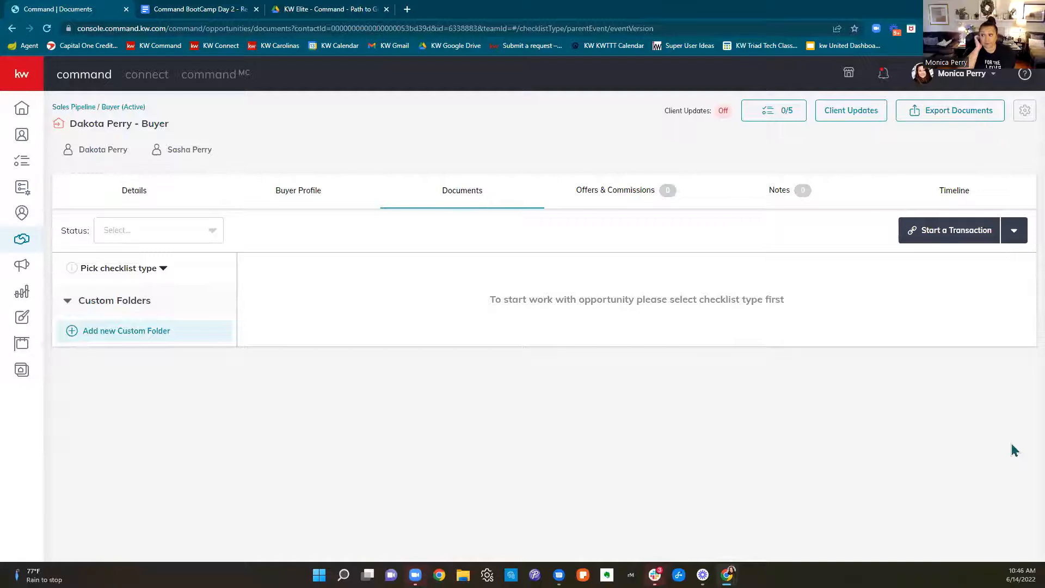
pyautogui.click(328, 15)
pyautogui.moveTo(460, 335); pyautogui.dragTo(578, 353)
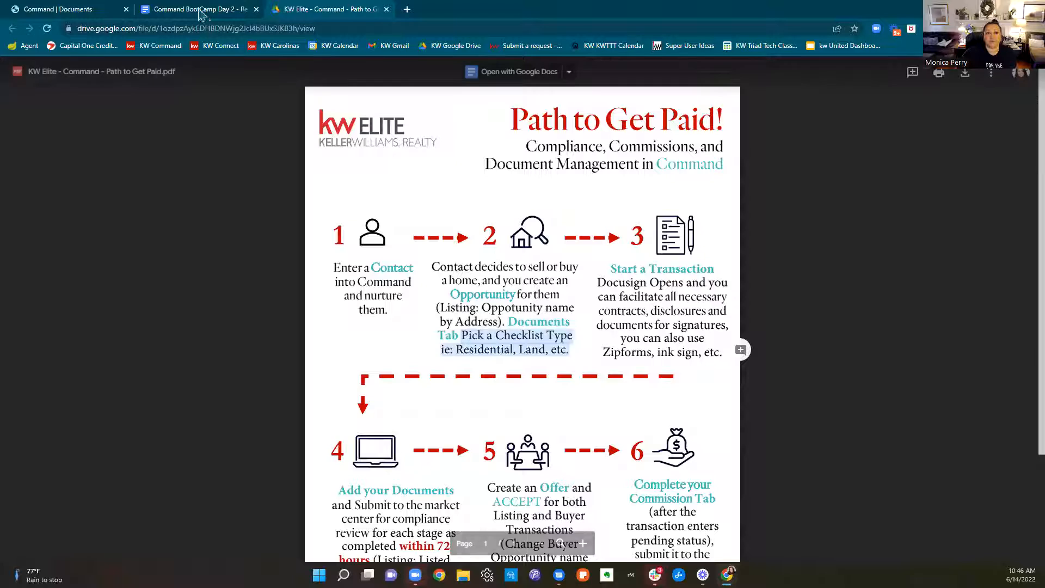
# Set the document checklist type of the buyer opportunity to Residential
pyautogui.click(84, 12)
pyautogui.click(132, 272)
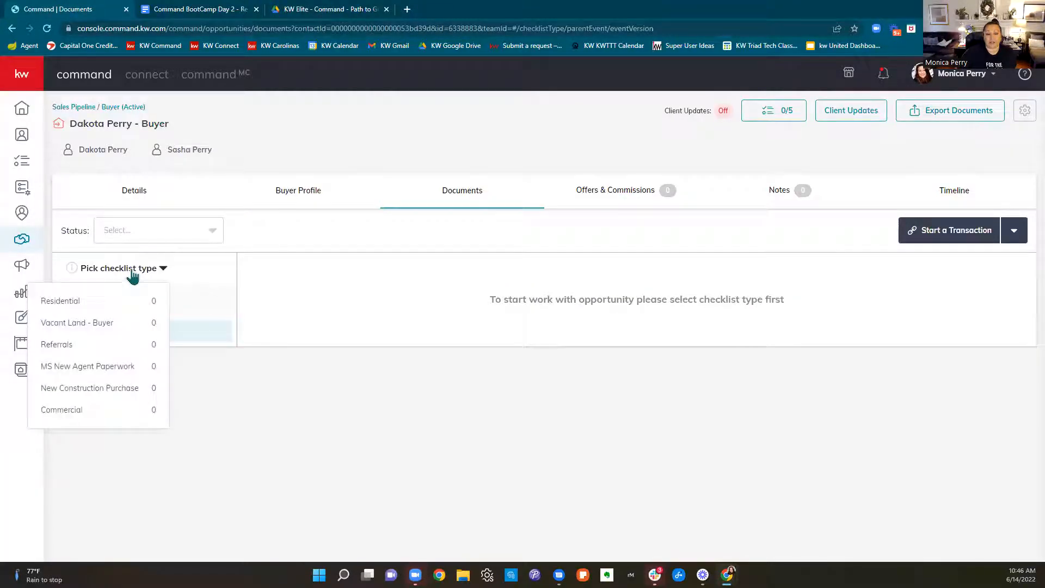
pyautogui.click(122, 311)
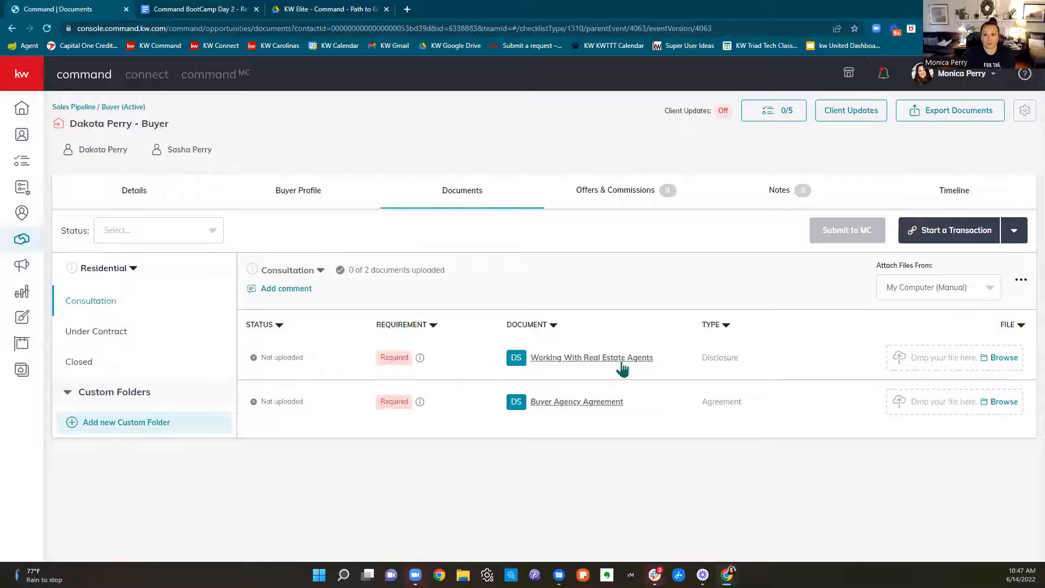
# Review the Working With Real Estate Agents disclosure form in the Consultation checklist, and close the document preview
pyautogui.click(571, 360)
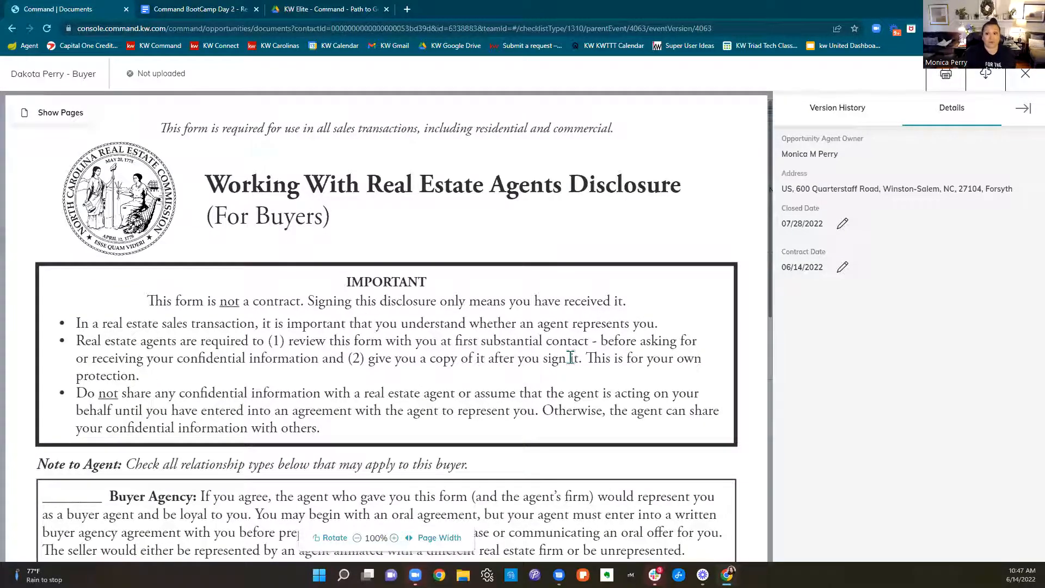
pyautogui.scroll(-10, 482, 185)
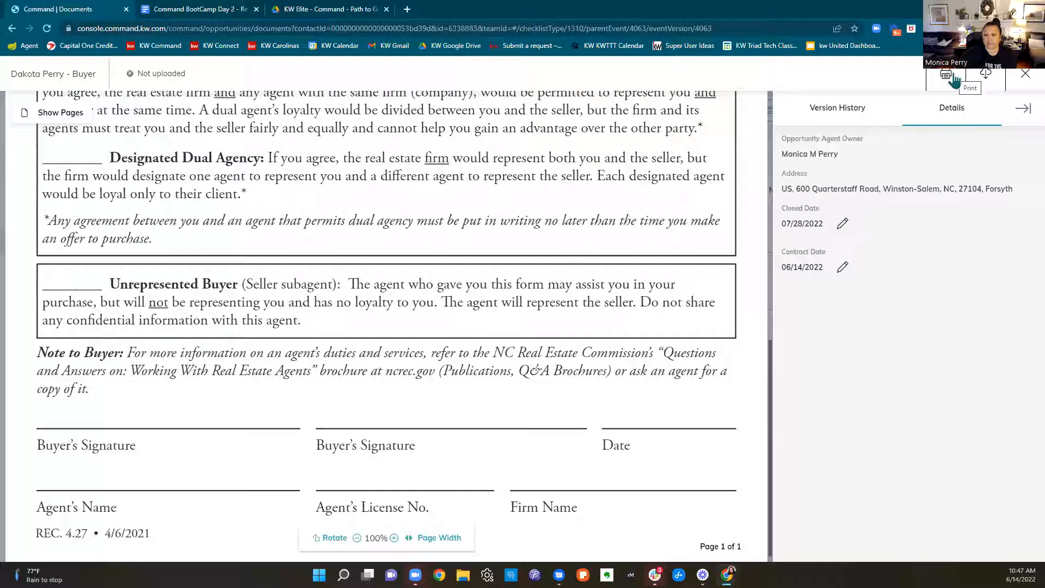
pyautogui.click(1017, 82)
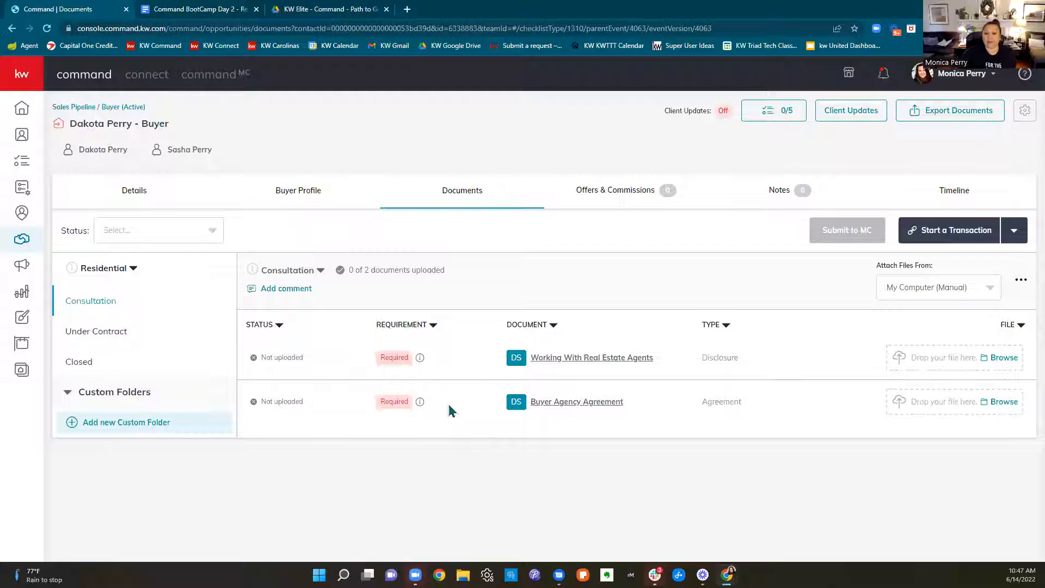
pyautogui.click(580, 368)
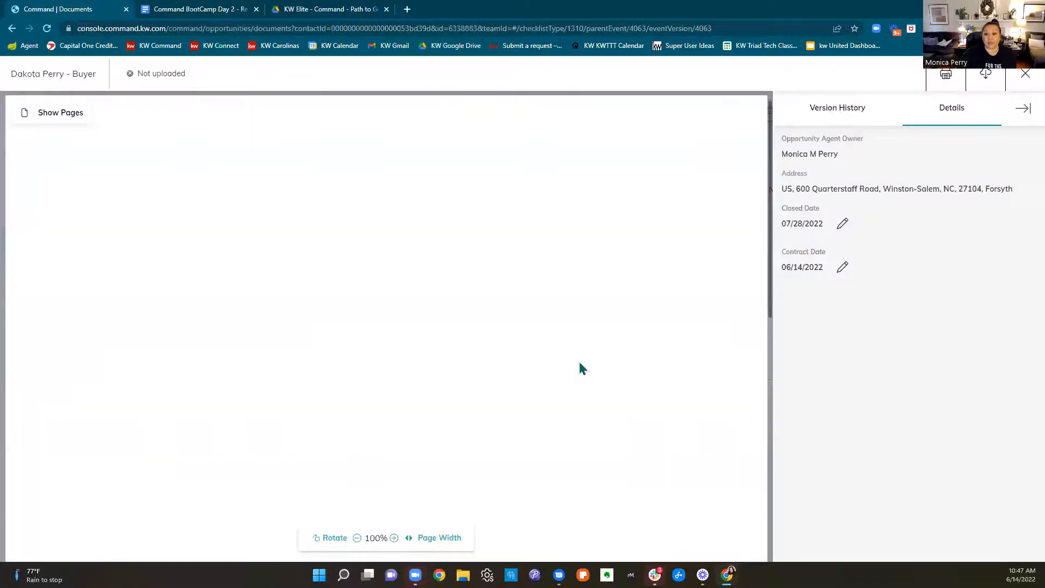
pyautogui.scroll(-8, 578, 360)
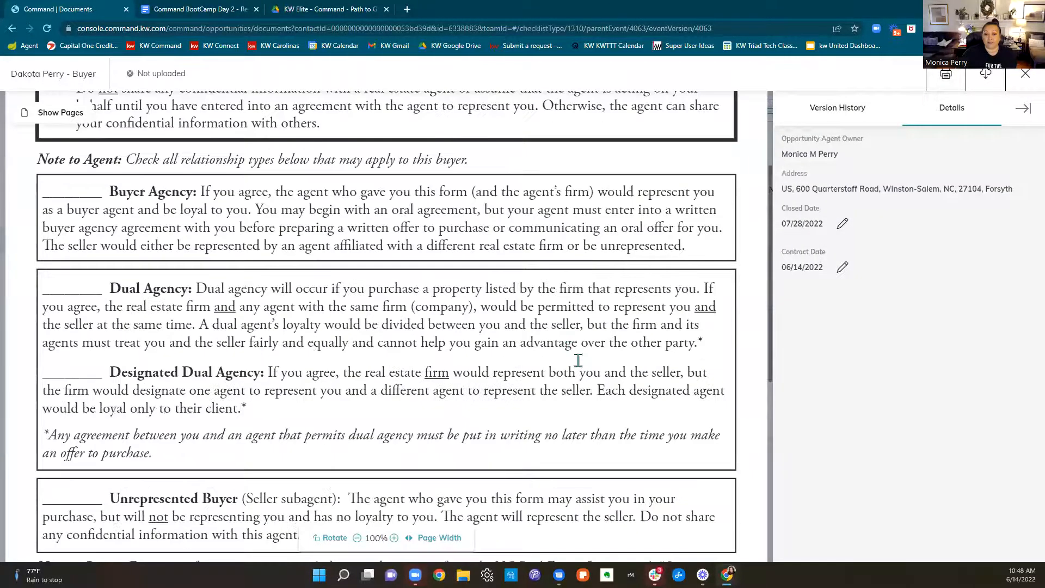
pyautogui.scroll(8, 577, 360)
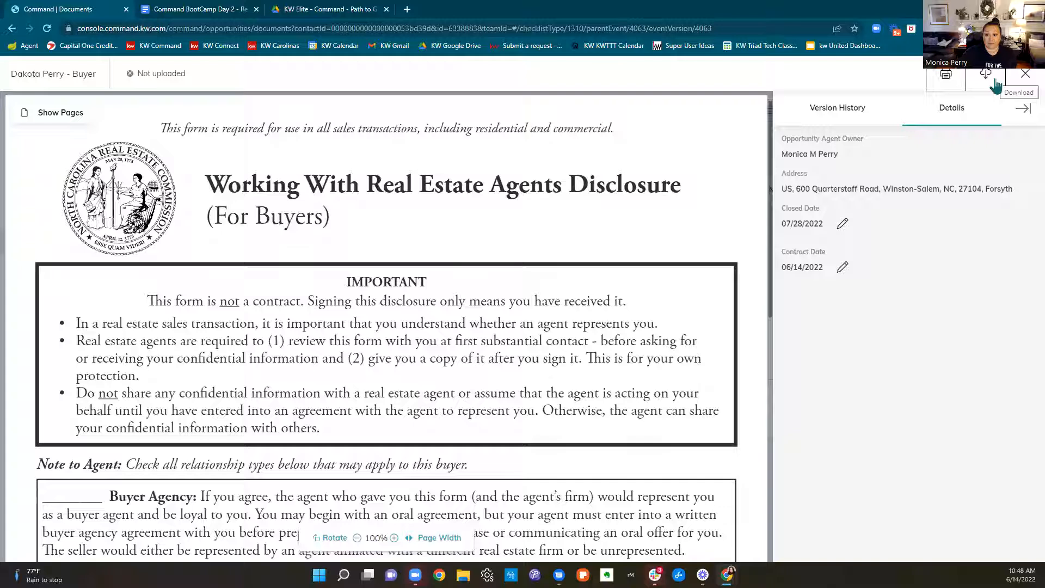
pyautogui.click(1023, 76)
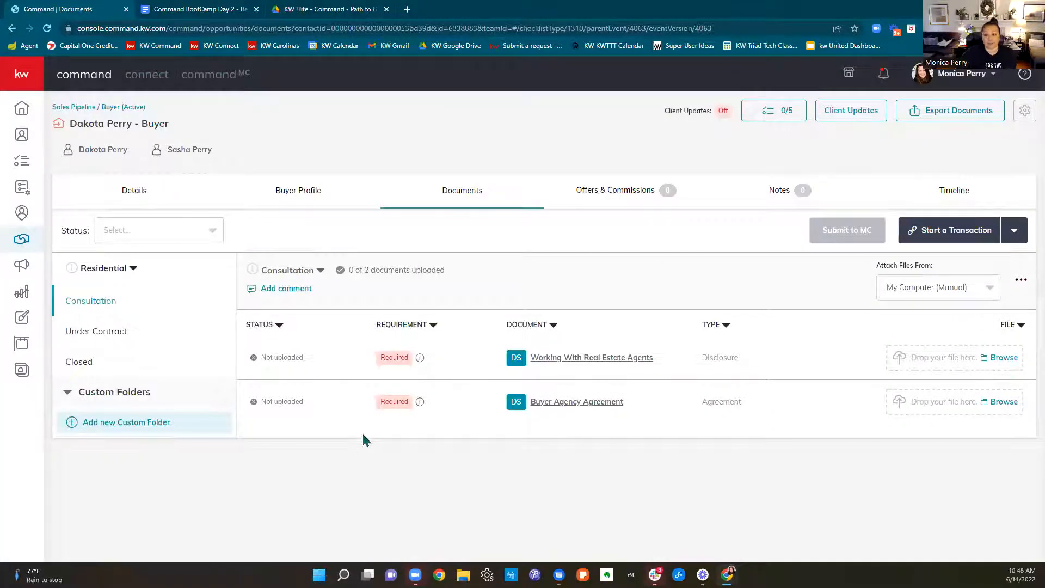
# Check which services can be used to start a transaction, and consult the Path to Get Paid guide again
pyautogui.click(983, 234)
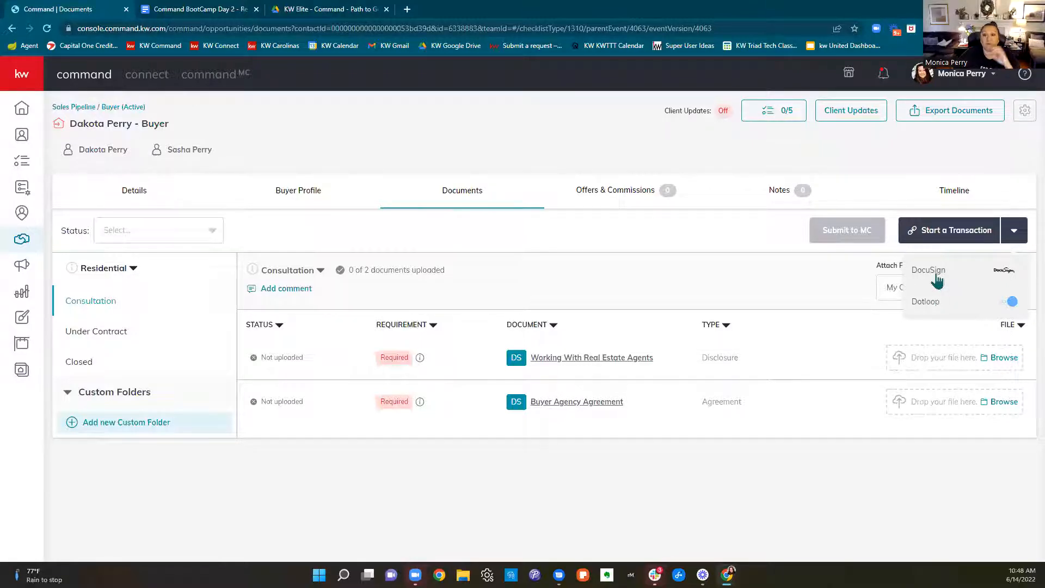
pyautogui.click(571, 126)
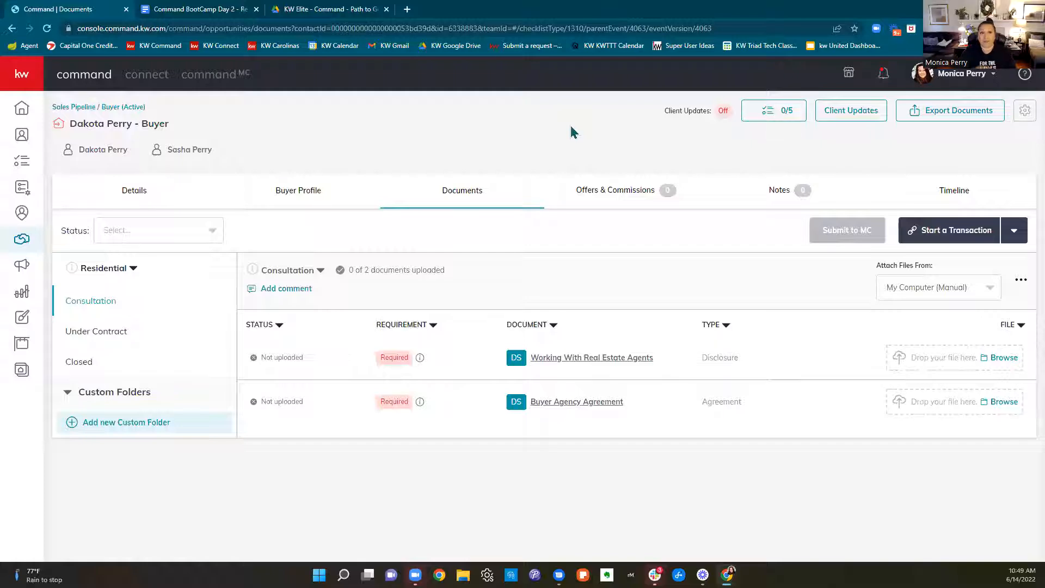
pyautogui.click(318, 11)
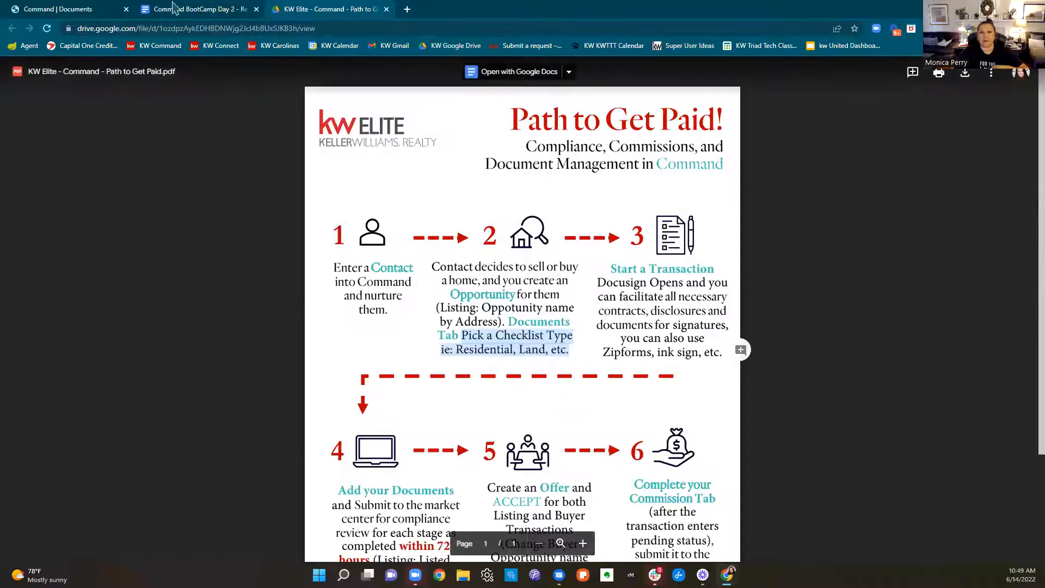
pyautogui.click(76, 11)
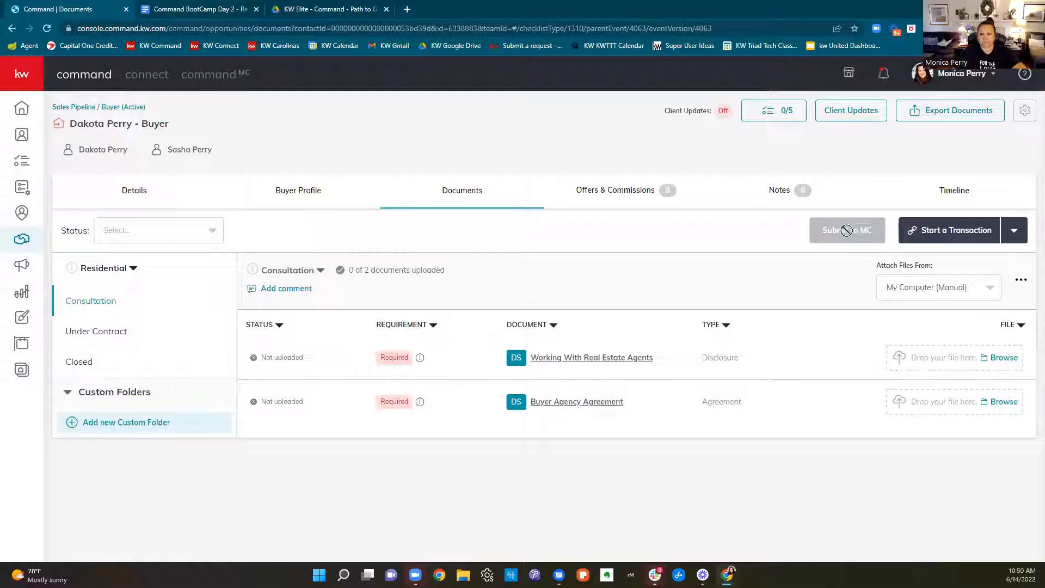
# Add the prefix "JUNE BOOTCAMP - " to the opportunity name in the general information and save the change
pyautogui.click(128, 203)
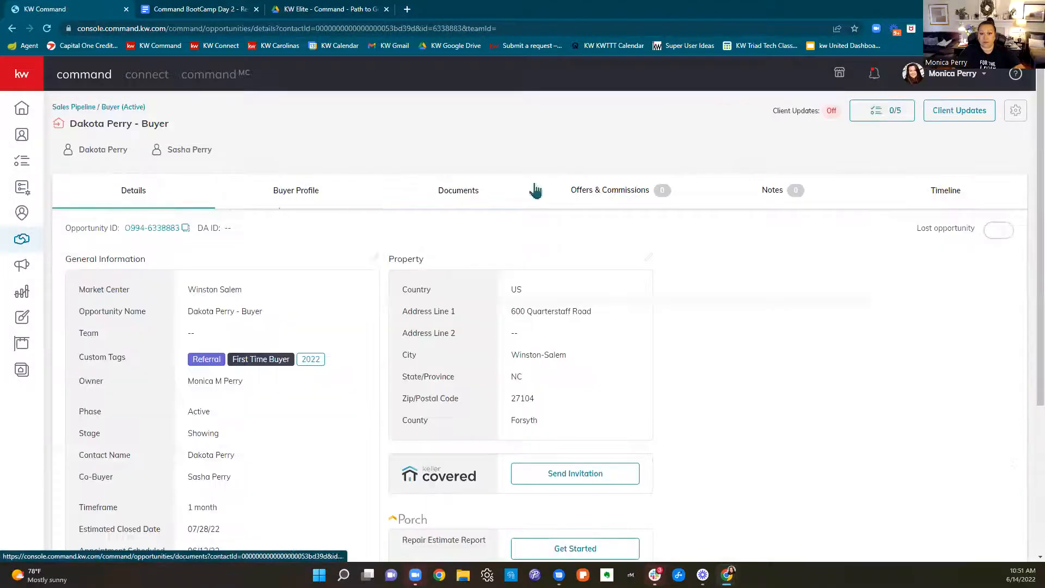
pyautogui.click(374, 259)
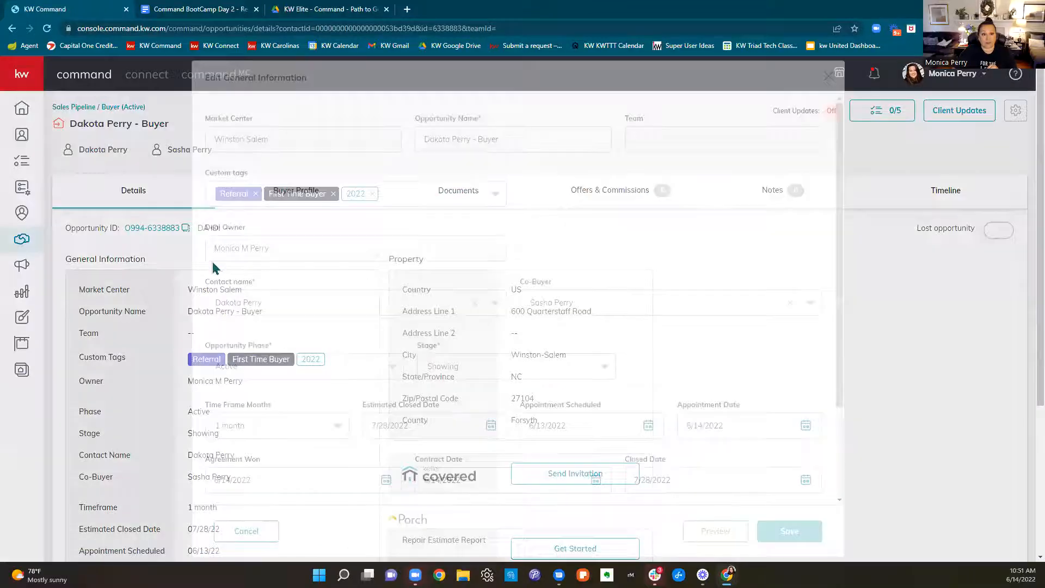
pyautogui.click(424, 139)
pyautogui.write('JUNE BOOT')
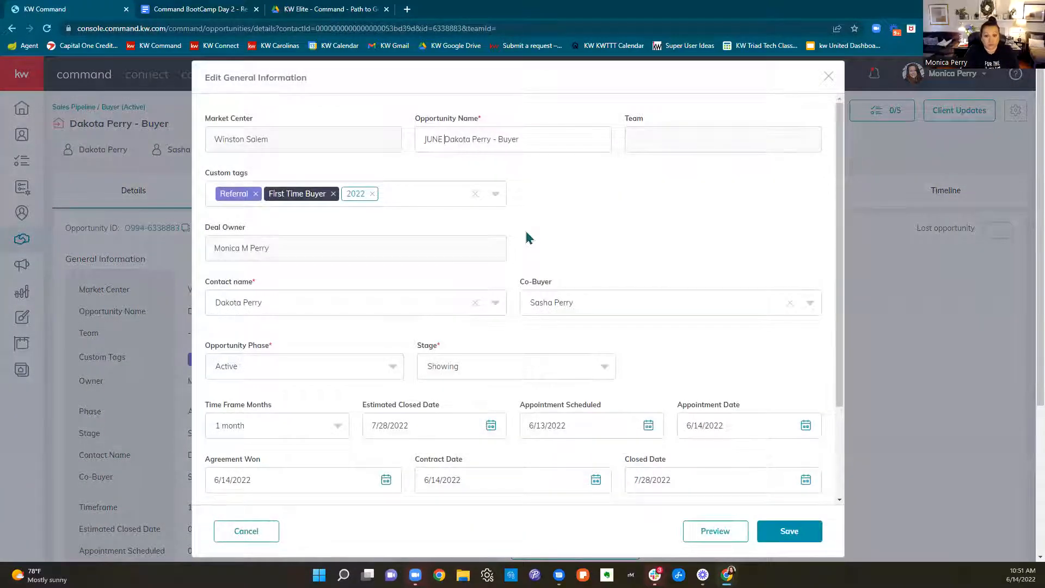
pyautogui.write('CAMPO')
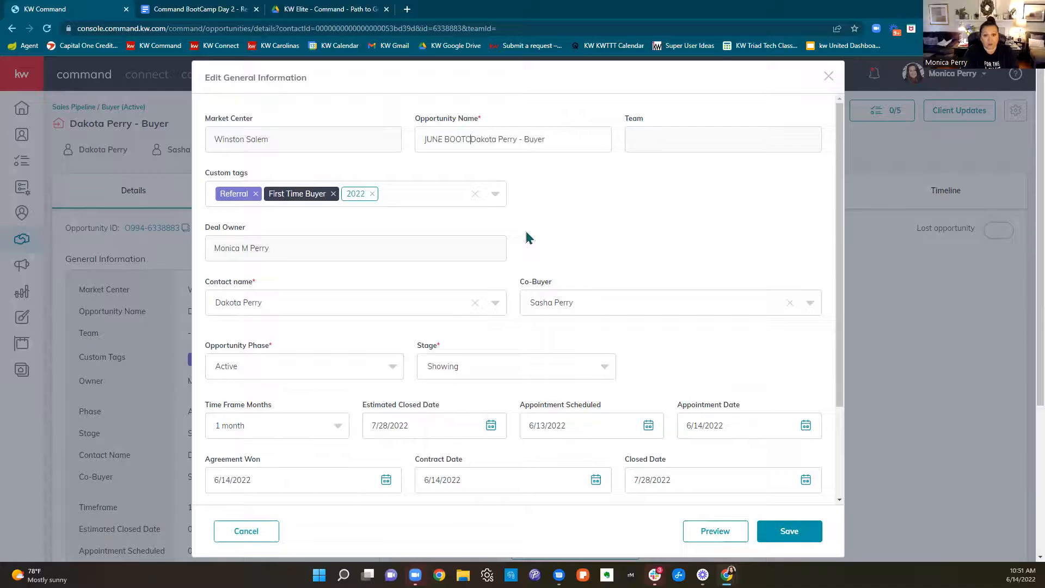
pyautogui.press('BackSpace')
pyautogui.write('-0')
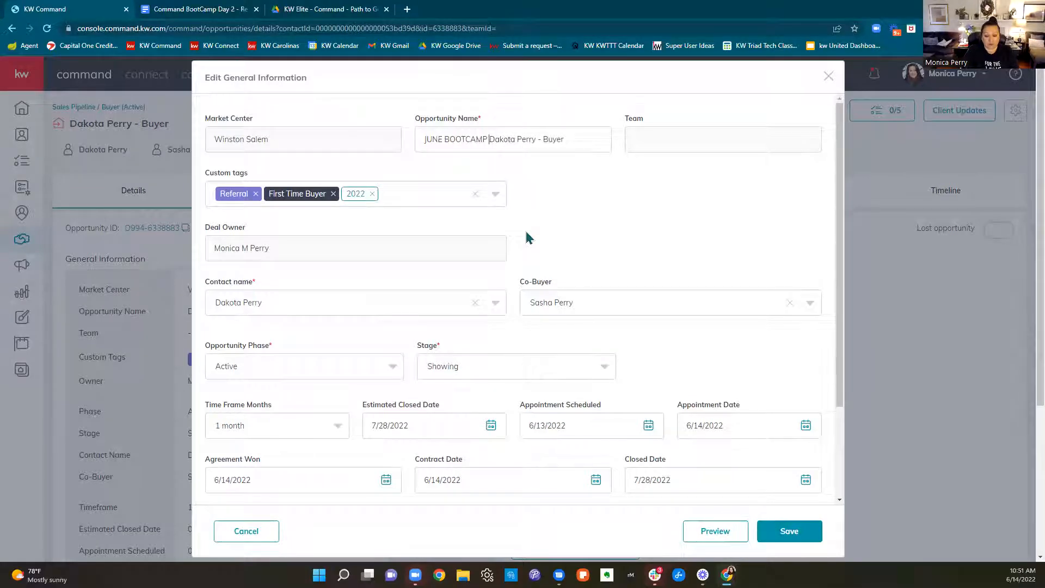
pyautogui.press('BackSpace')
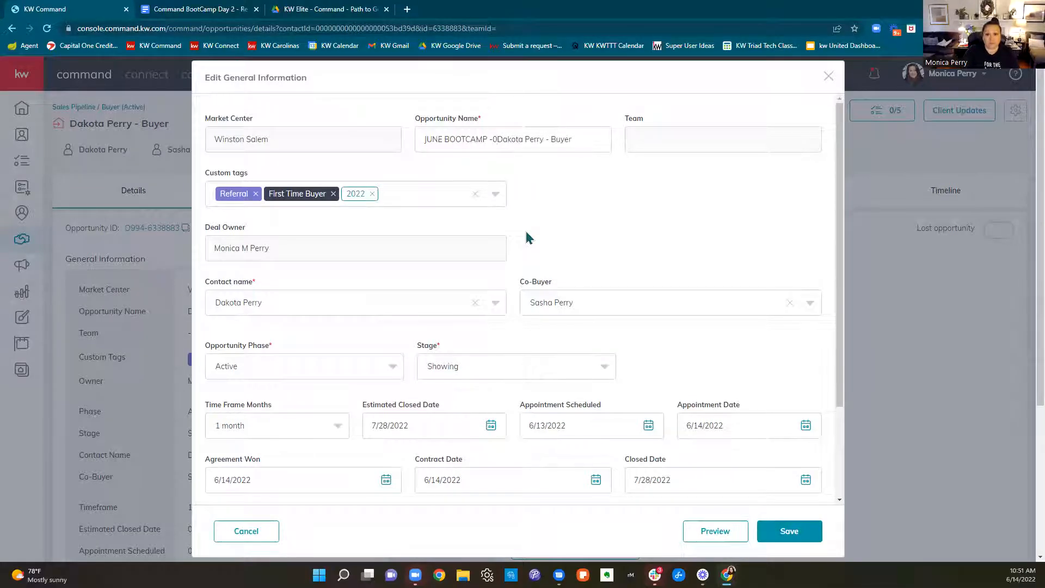
pyautogui.scroll(-3, 599, 261)
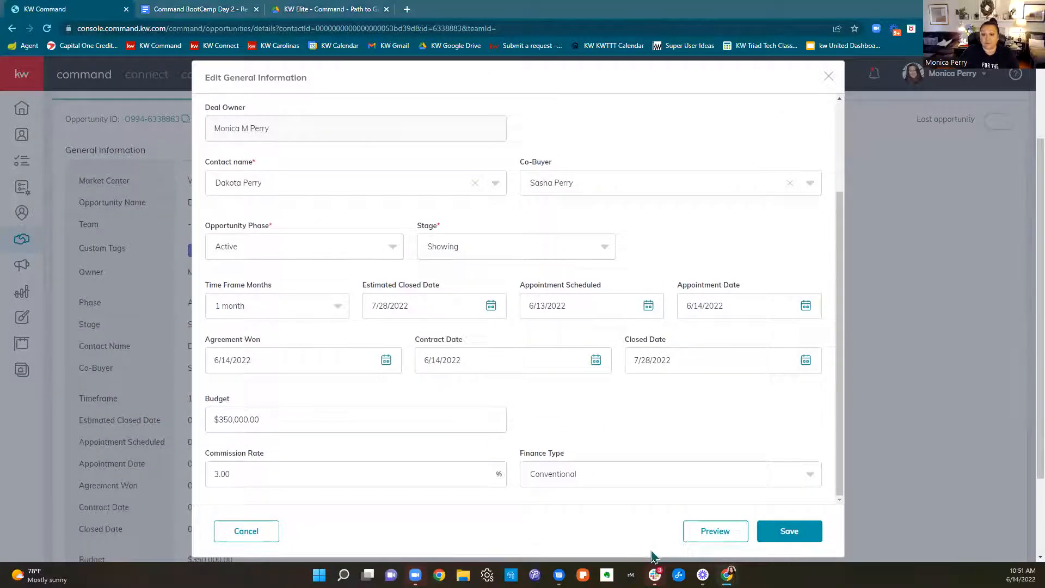
pyautogui.click(788, 532)
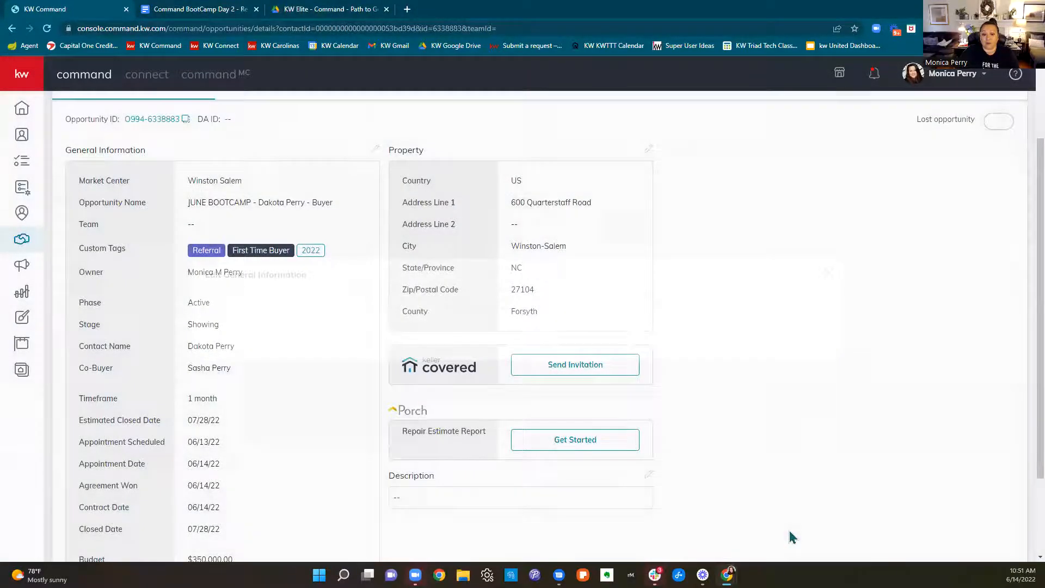
# Return to the opportunities pipeline and open the board of buyers in the Active phase
pyautogui.scroll(2, 310, 381)
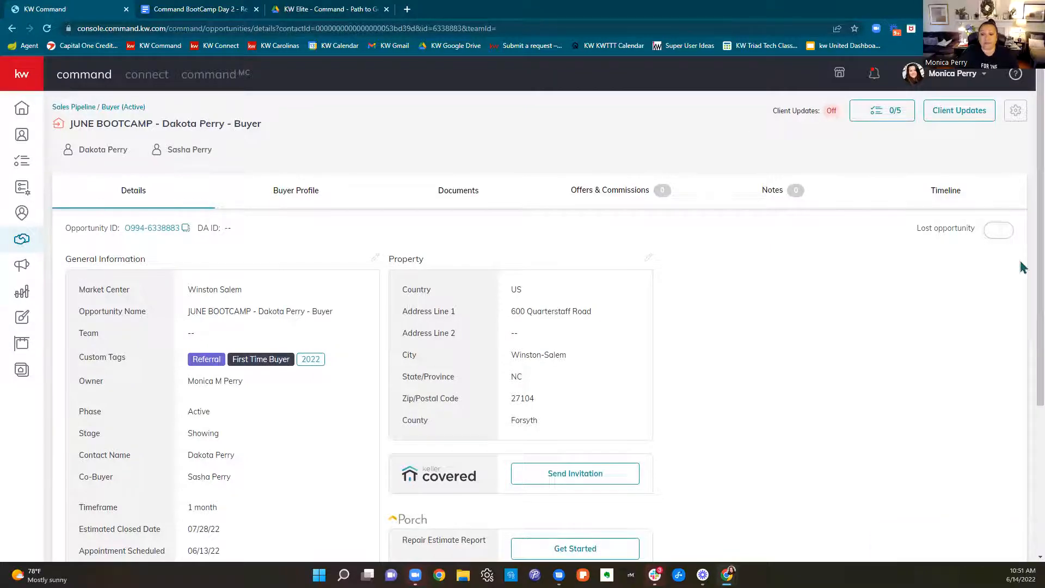
pyautogui.click(24, 242)
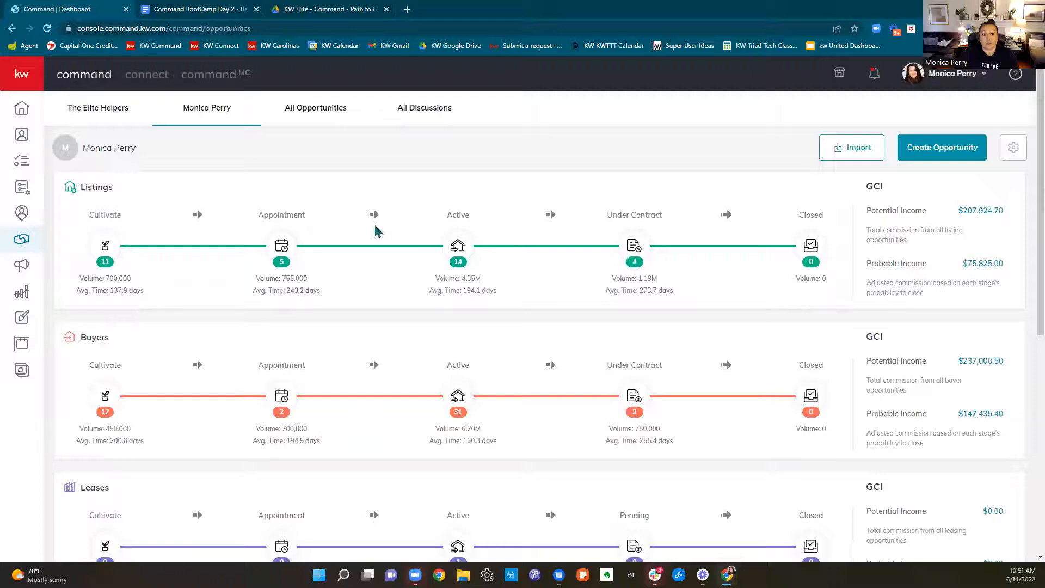
pyautogui.click(459, 397)
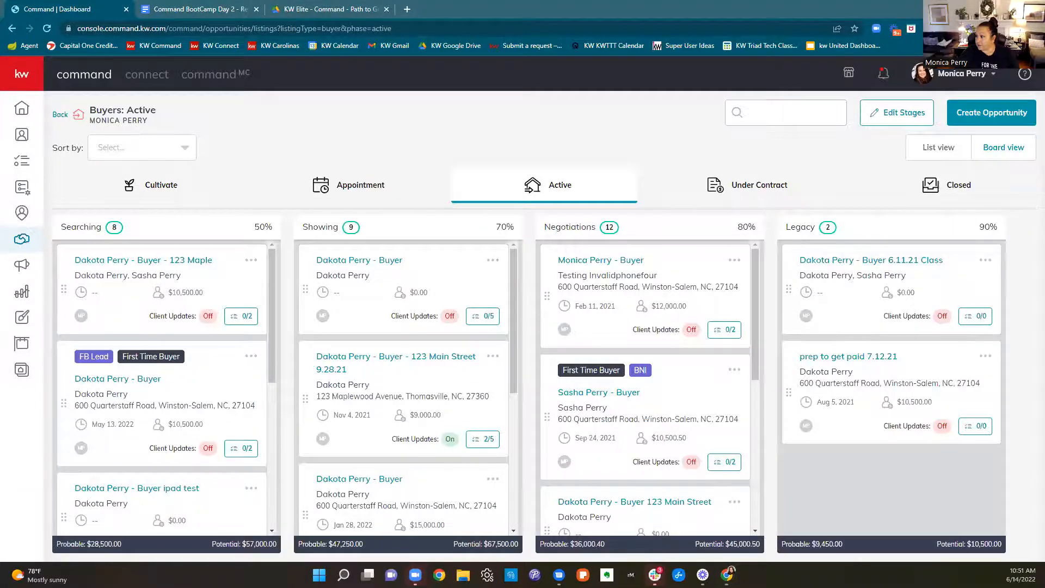
# Switch to Gmail and open the Apr 19 Compliance App email about the returned 4.19 P2GP compliance folder from the "compliance a" search
pyautogui.hotkey('alt', 'Tab')
pyautogui.moveTo(311, 16); pyautogui.dragTo(325, 137)
pyautogui.click(576, 130)
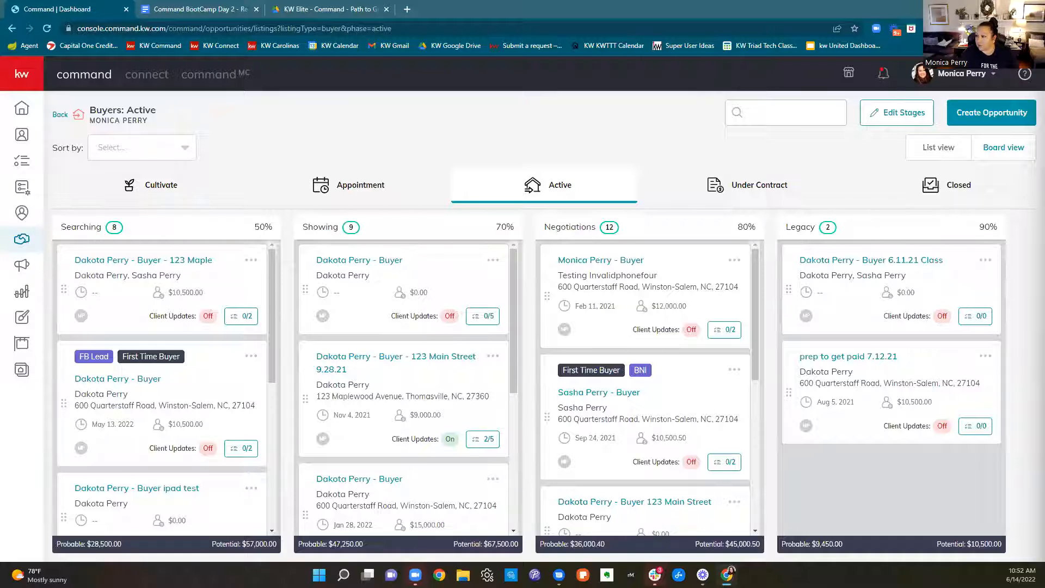
pyautogui.moveTo(1044, 108); pyautogui.dragTo(520, 84)
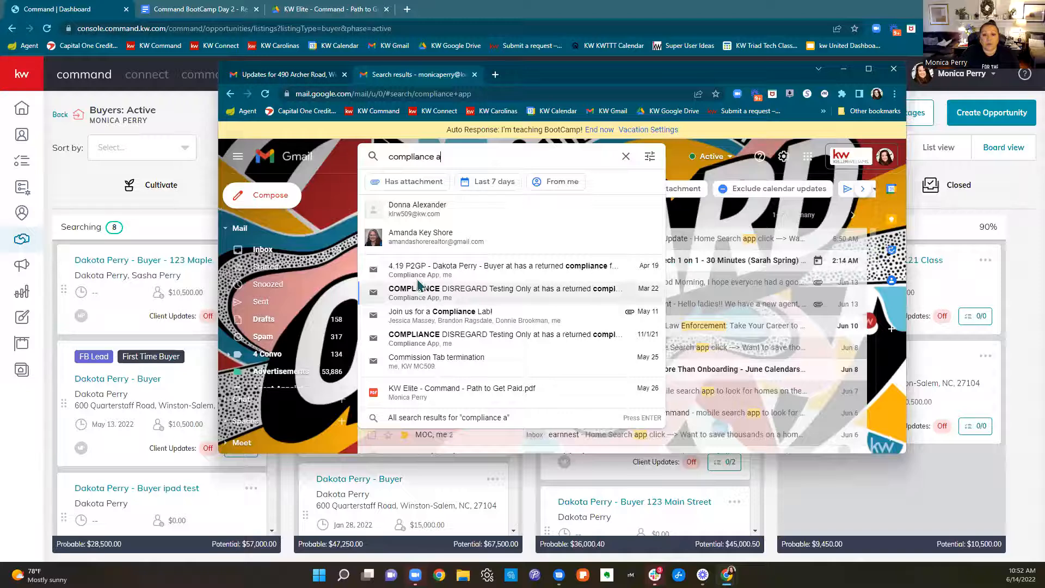
pyautogui.click(869, 68)
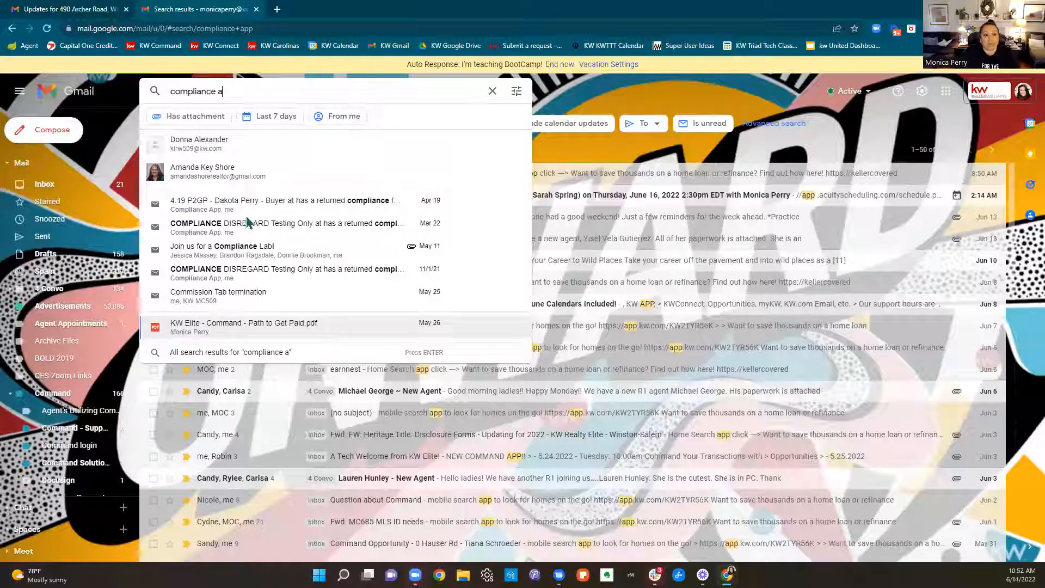
pyautogui.click(274, 204)
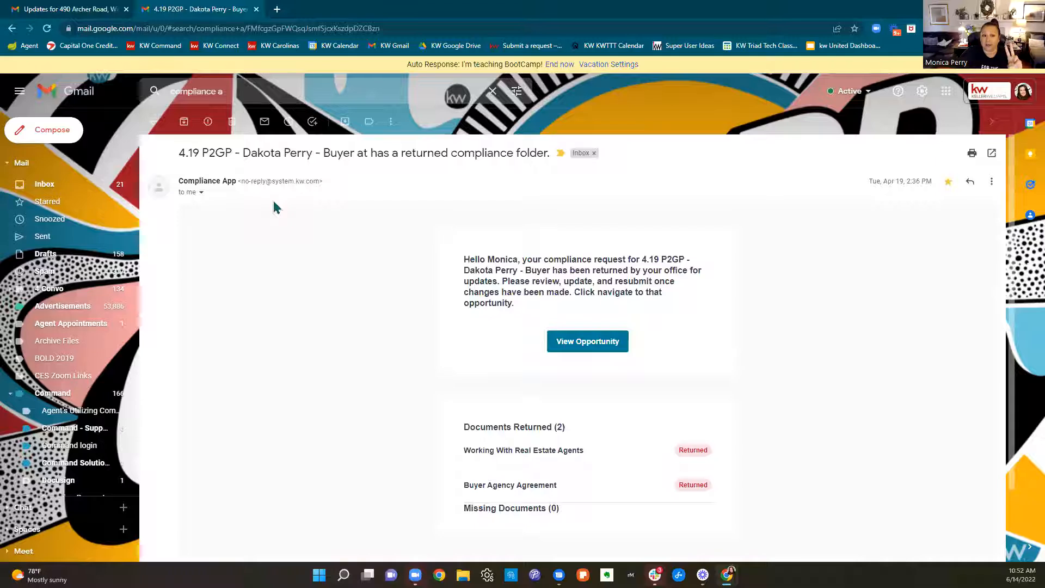
# Review the sender, subject and returned documents in the compliance email, and open the opportunity it links to
pyautogui.moveTo(175, 180); pyautogui.dragTo(334, 188)
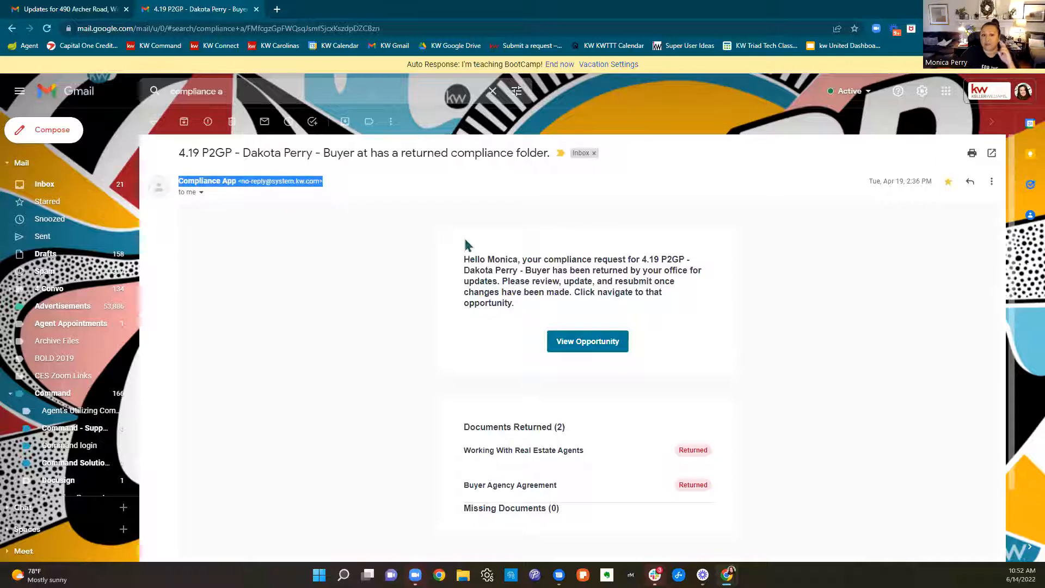
pyautogui.moveTo(185, 154); pyautogui.dragTo(559, 169)
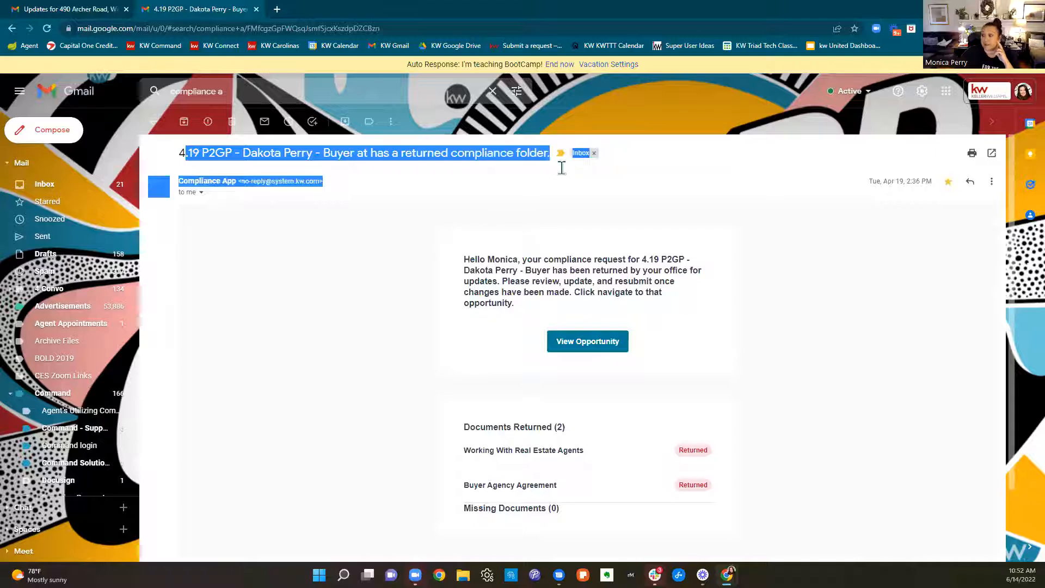
pyautogui.click(812, 299)
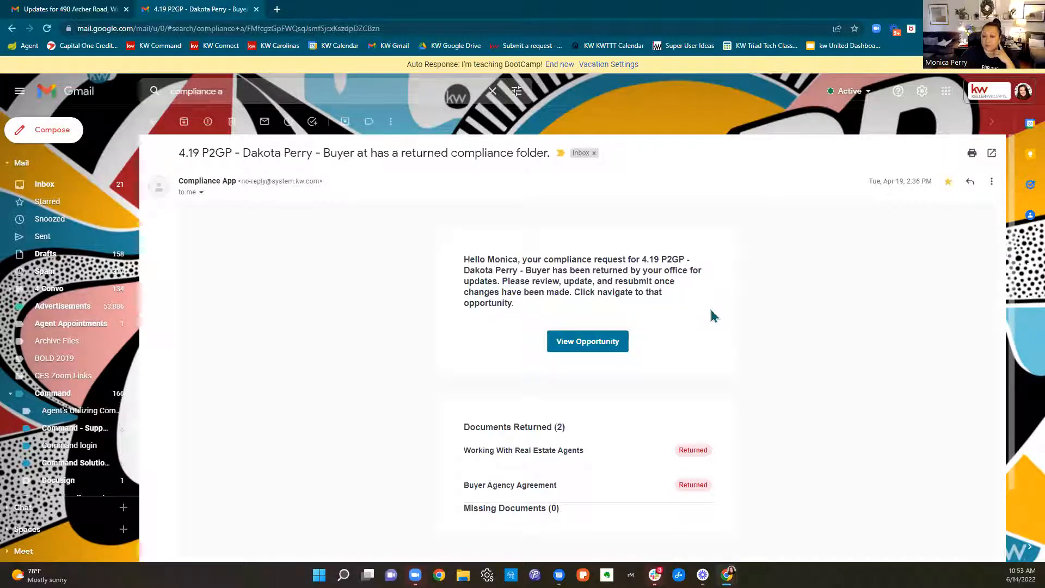
pyautogui.scroll(-2, 837, 383)
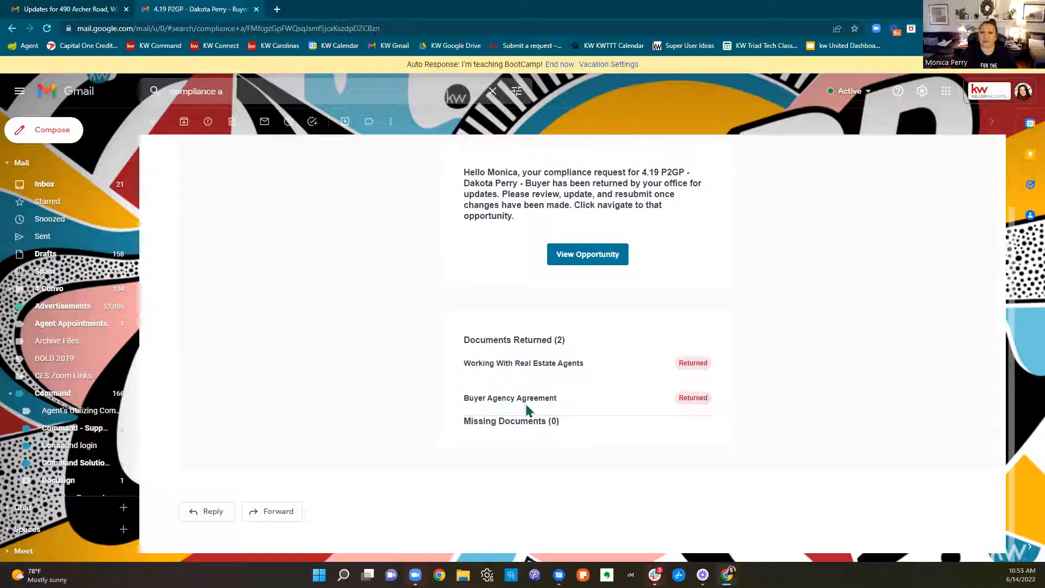
pyautogui.click(600, 264)
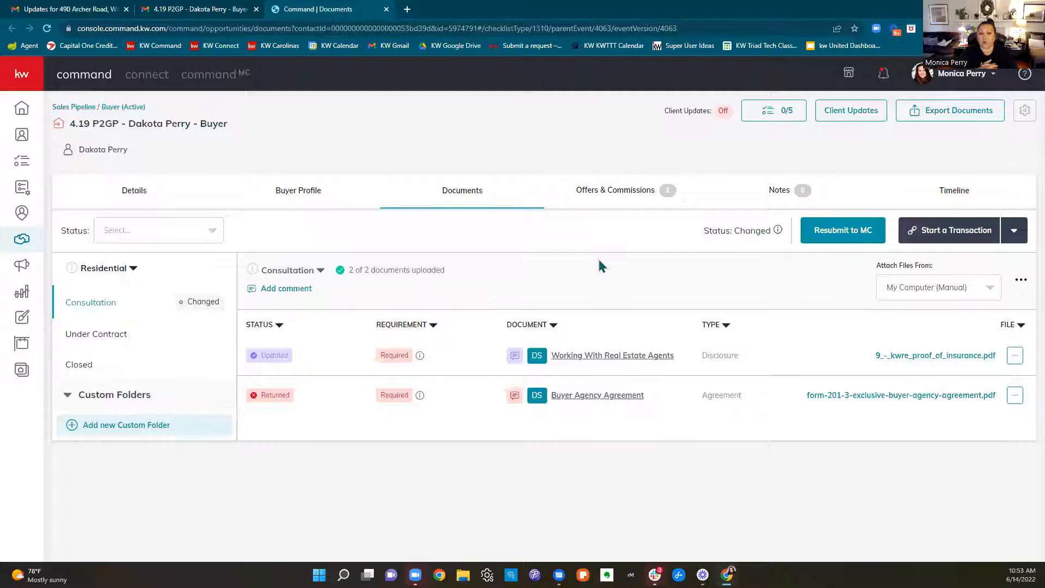
# Read the comments on the Working With Real Estate Agents and Buyer Agency Agreement documents, and dismiss the experience rating survey
pyautogui.moveTo(514, 359)
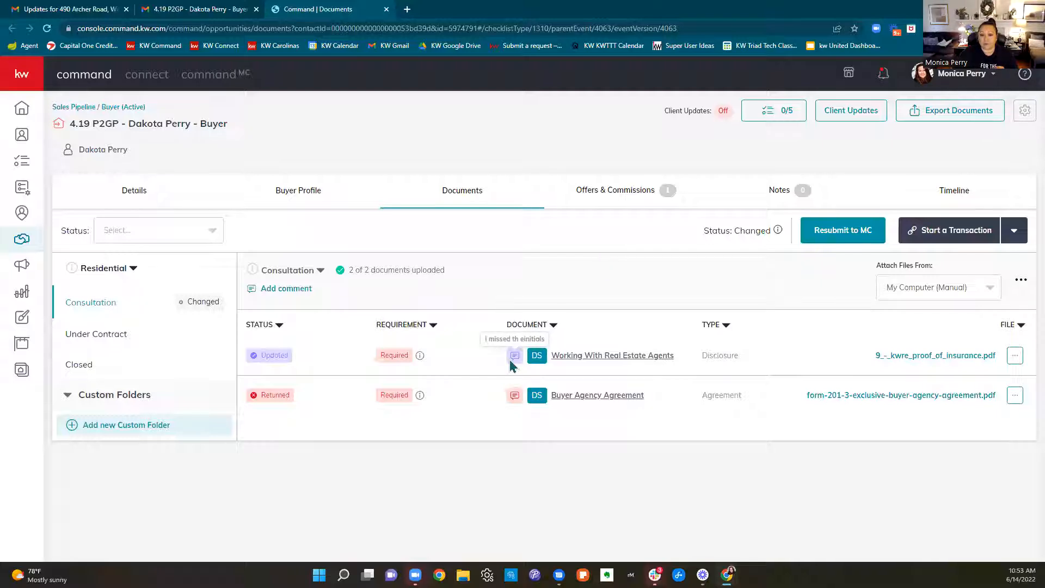
pyautogui.moveTo(513, 399)
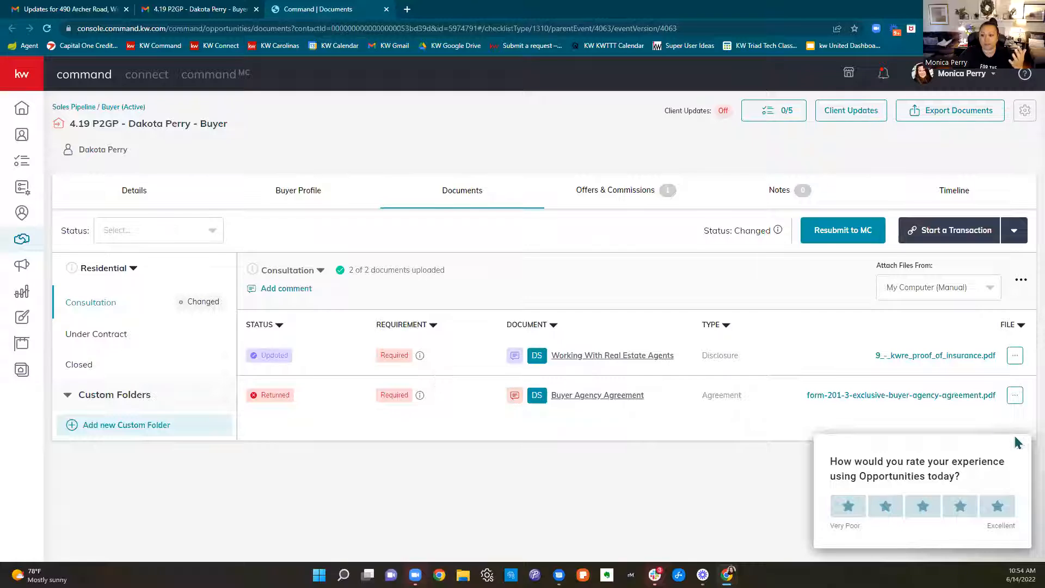
pyautogui.click(1016, 443)
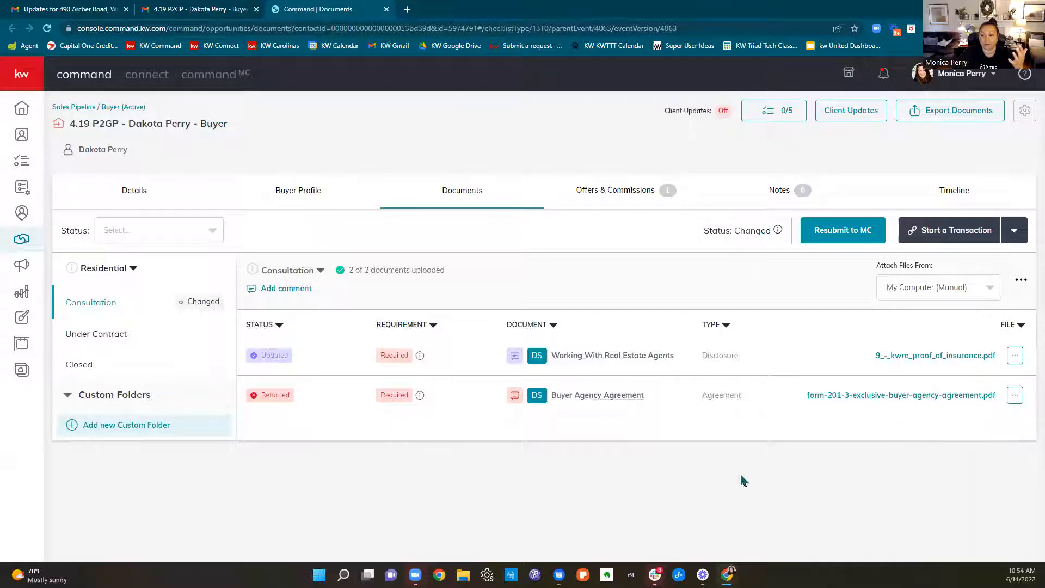
# Draft an update of the returned Buyer Agency Agreement with the comment "I missed the checkbox on Dual Agency", and close it without submitting
pyautogui.click(1014, 398)
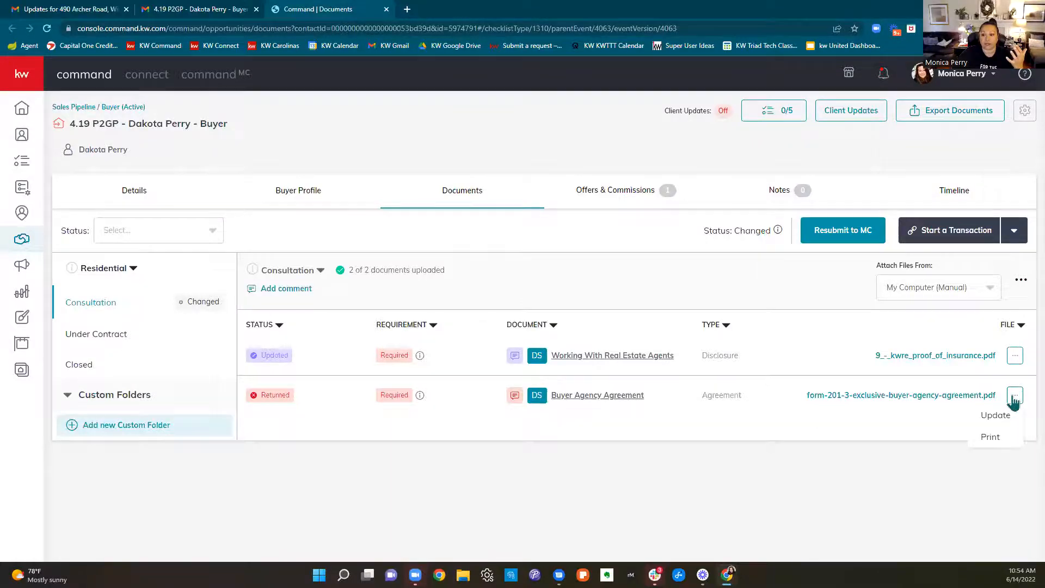
pyautogui.click(1004, 416)
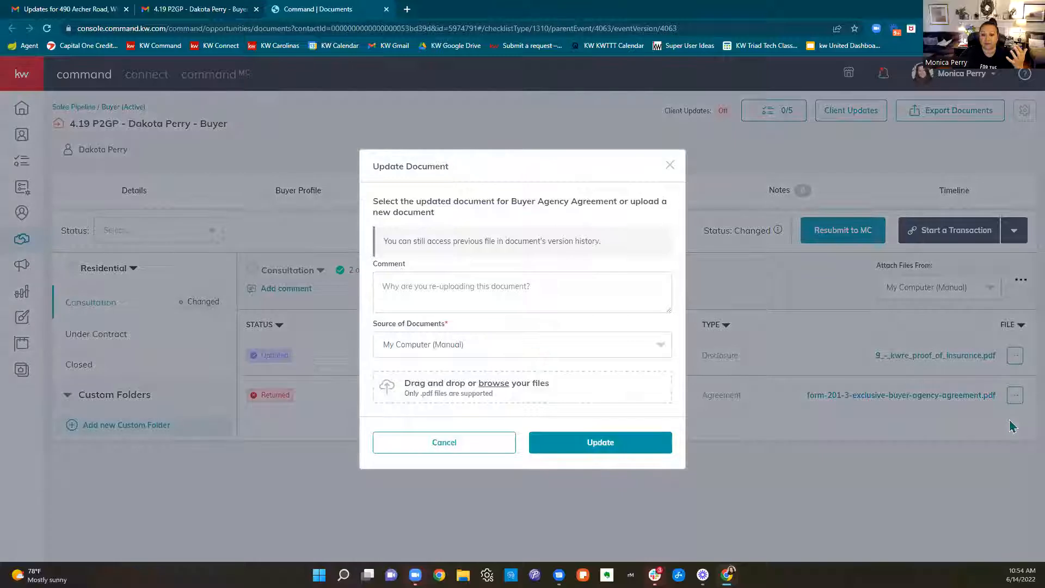
pyautogui.click(484, 293)
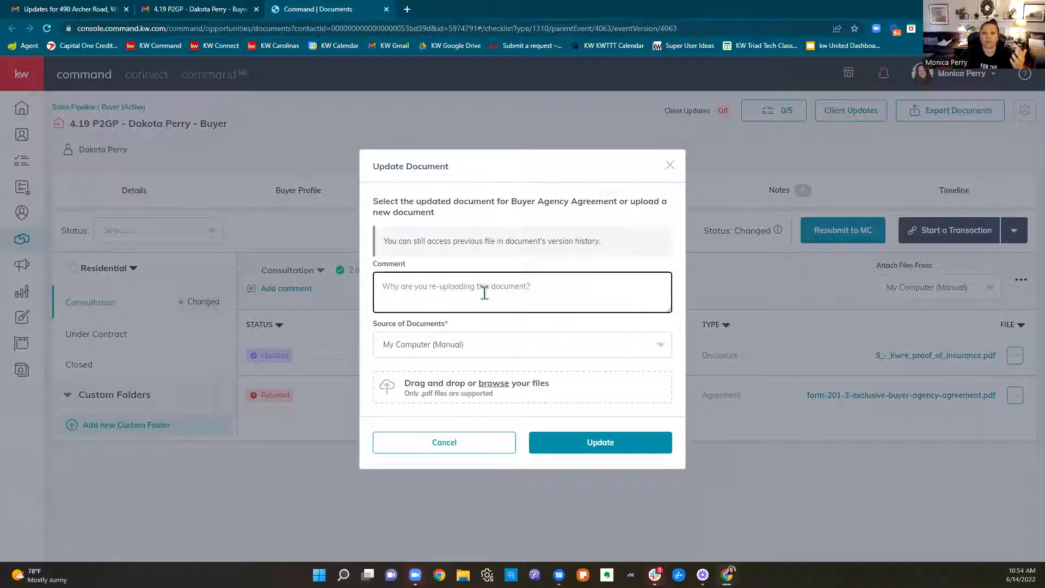
pyautogui.write('I missed the checkbox on ')
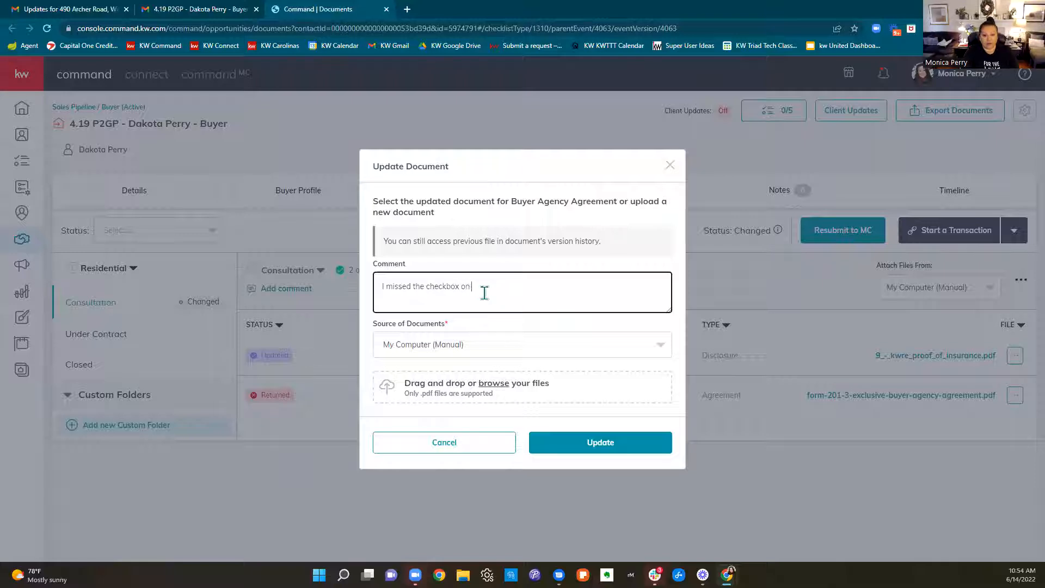
pyautogui.write('Dual Agency')
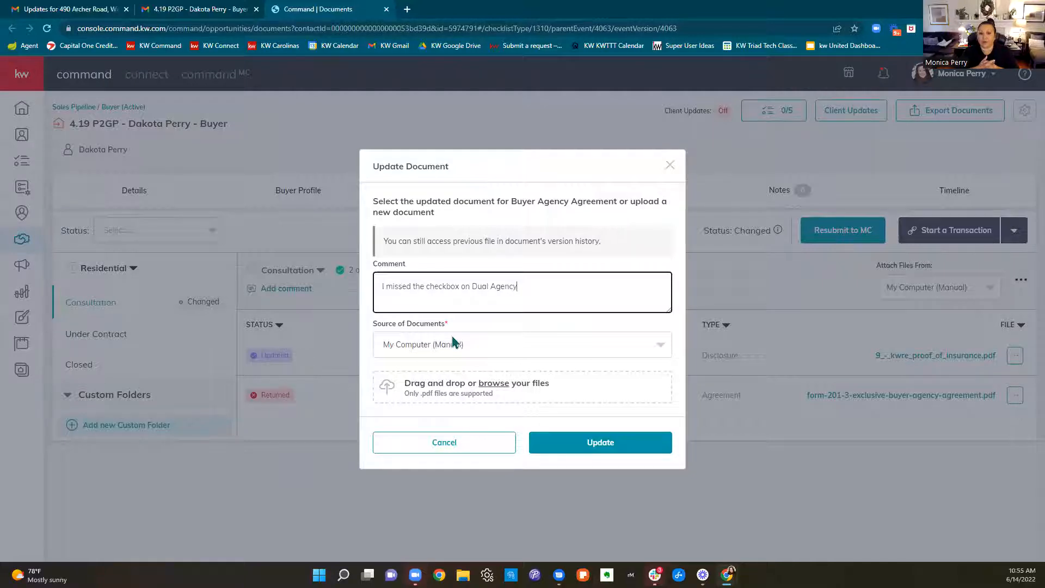
pyautogui.click(670, 165)
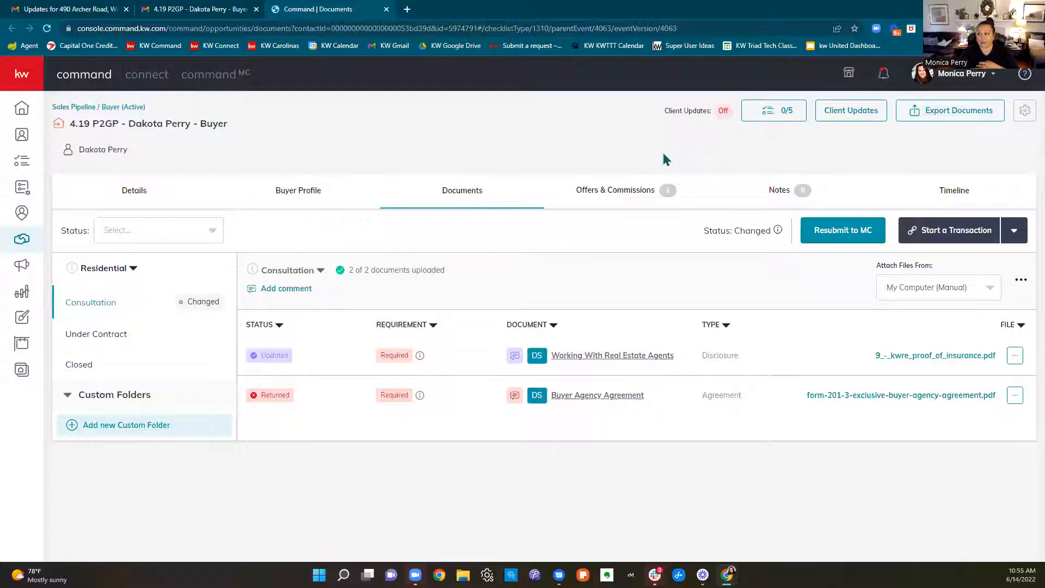
# Open the Under Contract document folder and review its first four items, from MLS Agent Full to Page 15 Receipt Of Monies - Separated
pyautogui.click(84, 340)
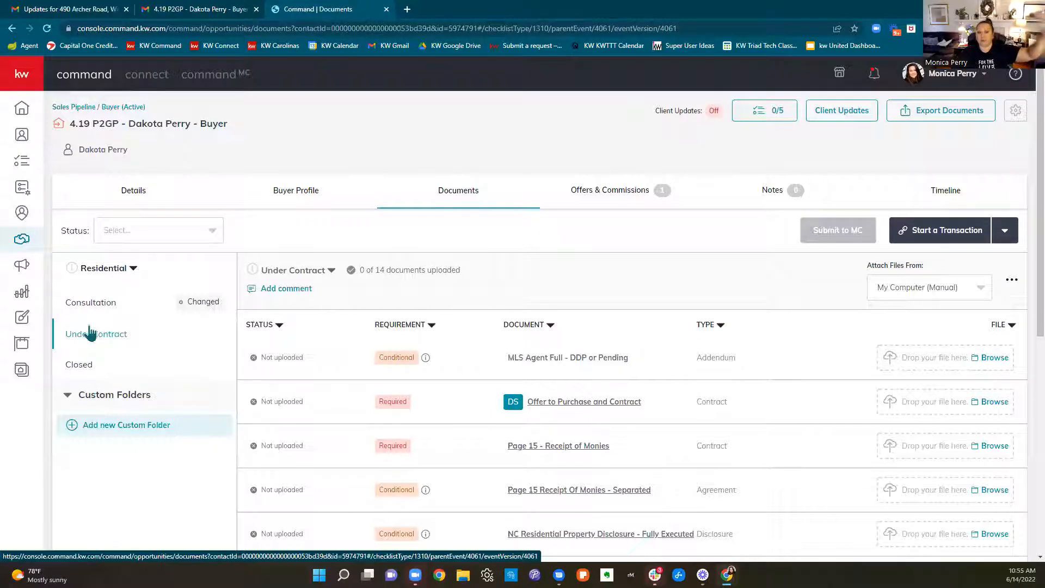
pyautogui.scroll(-3, 679, 409)
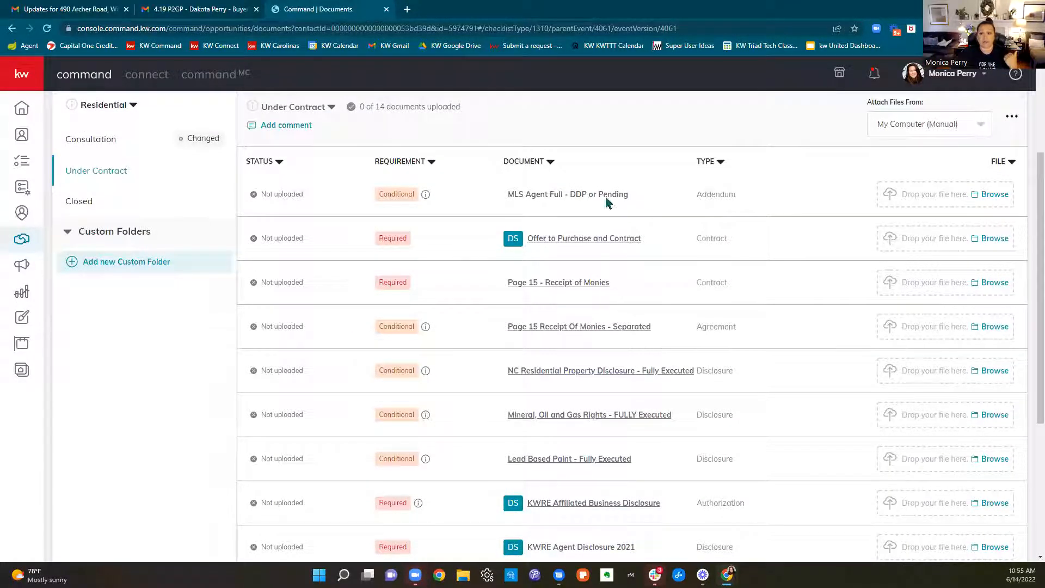
pyautogui.moveTo(609, 201); pyautogui.dragTo(496, 203)
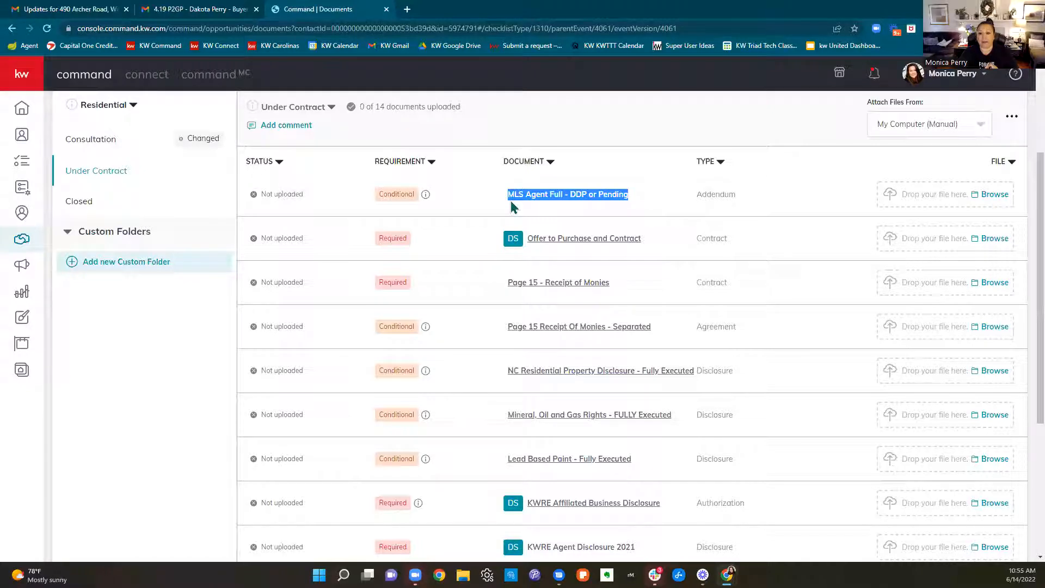
pyautogui.moveTo(656, 235); pyautogui.dragTo(527, 239)
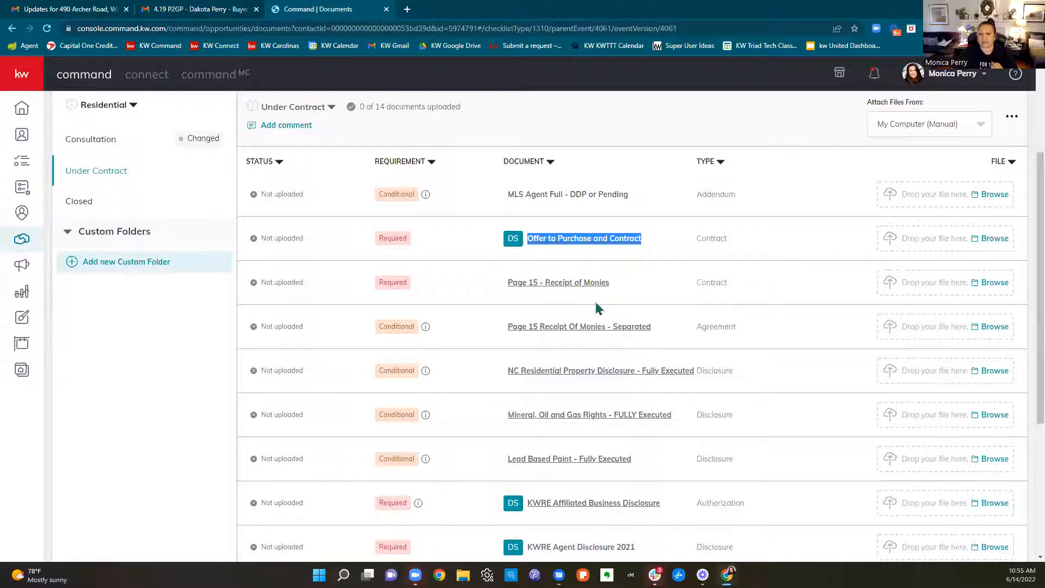
pyautogui.moveTo(631, 289); pyautogui.dragTo(465, 294)
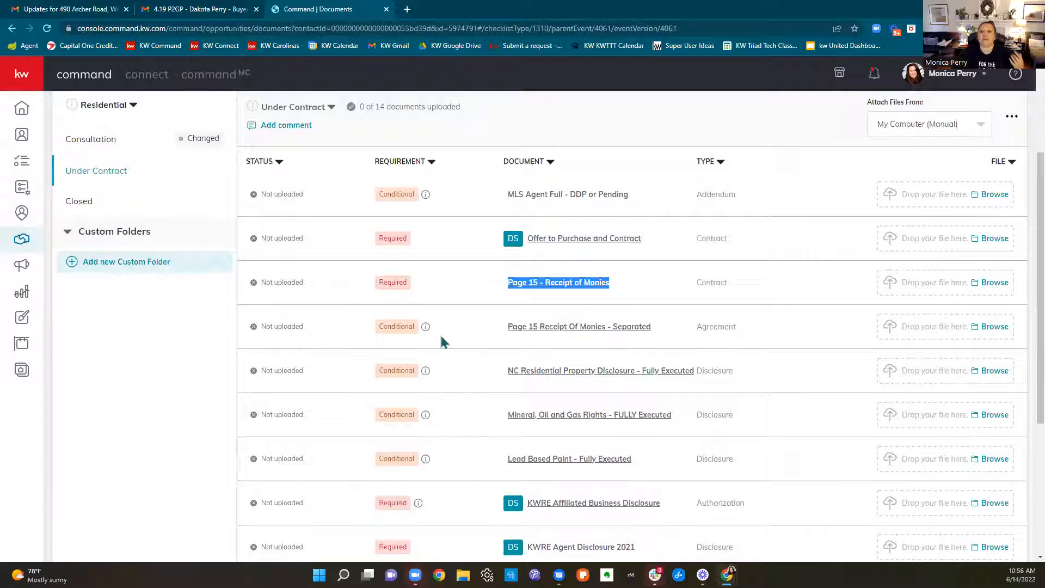
pyautogui.moveTo(379, 333); pyautogui.dragTo(679, 327)
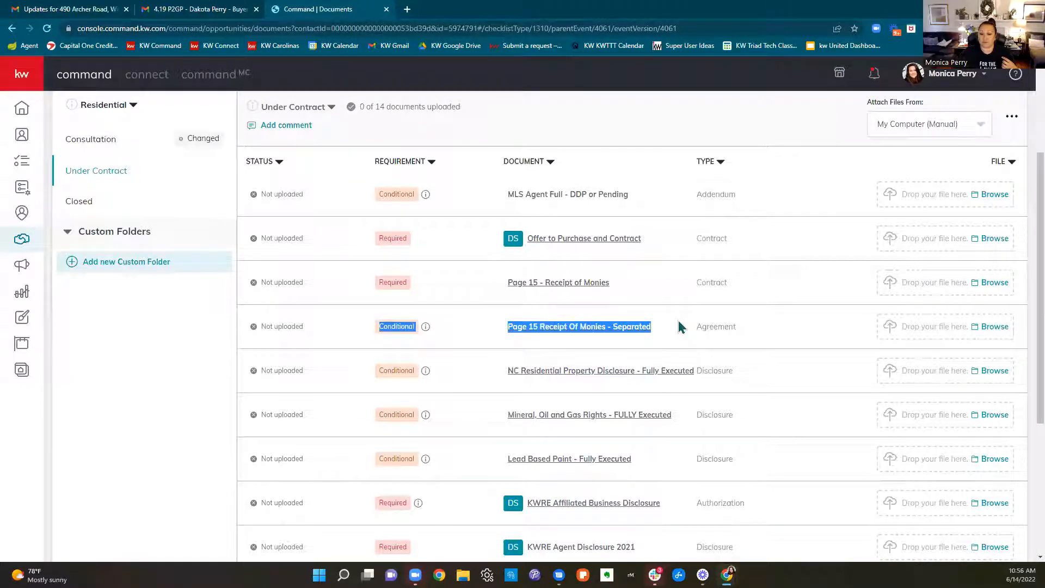
# Read the requirement notes for the separated receipt of monies and the property, mineral rights, lead paint and Keller Mortgage disclosures
pyautogui.moveTo(426, 331)
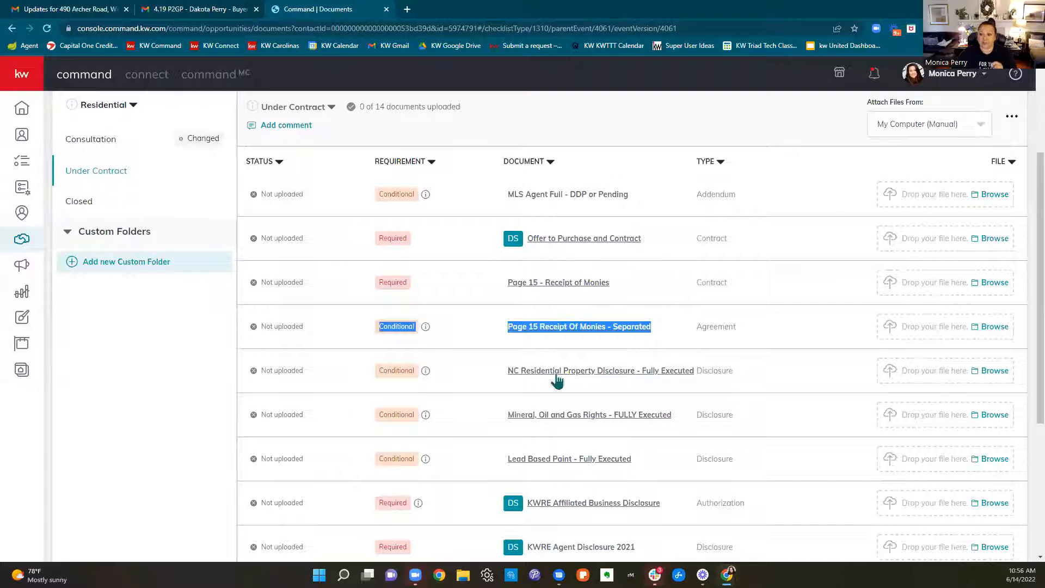
pyautogui.moveTo(425, 376)
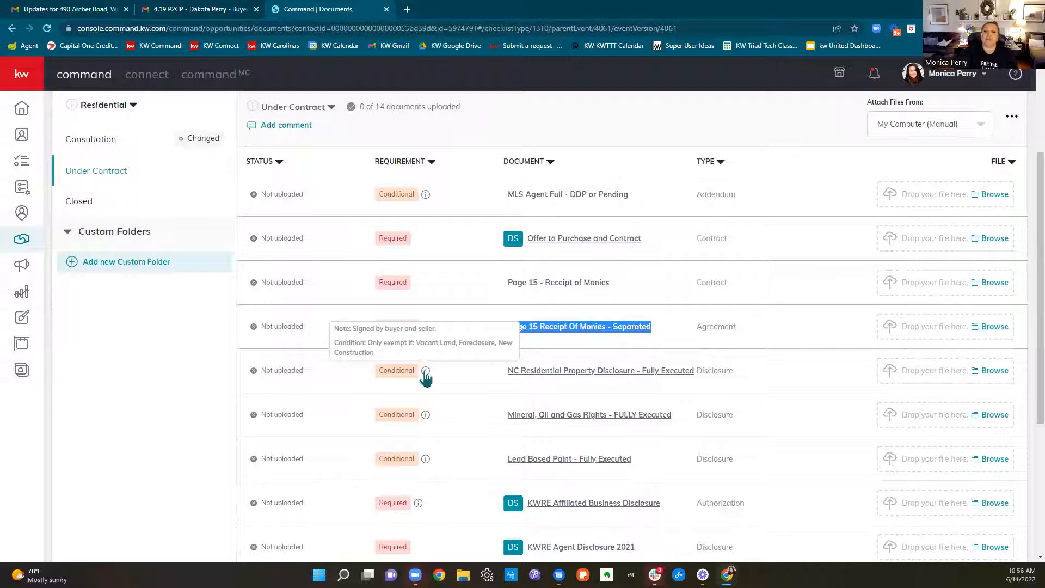
pyautogui.moveTo(426, 419)
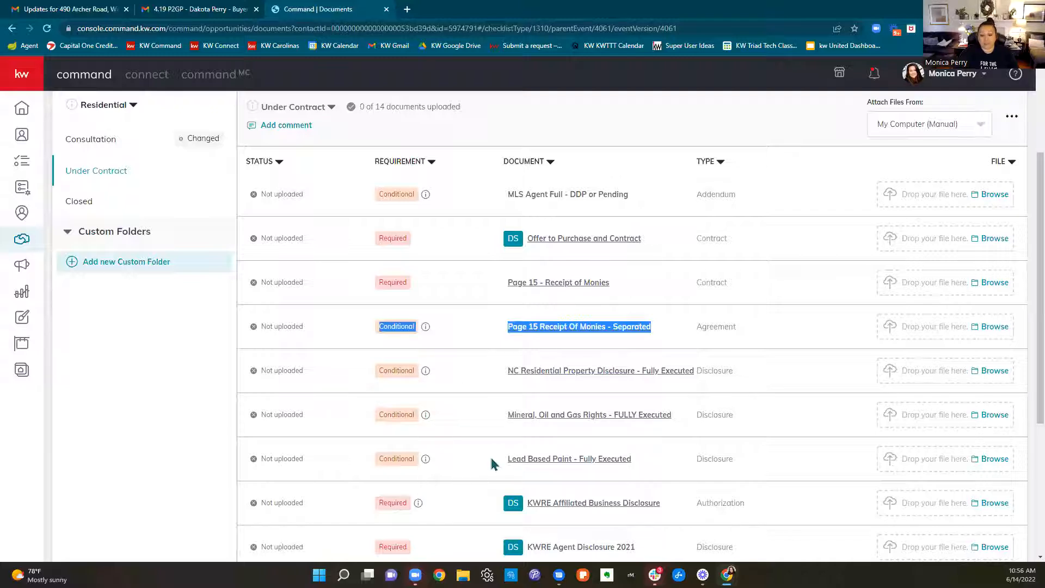
pyautogui.moveTo(429, 465)
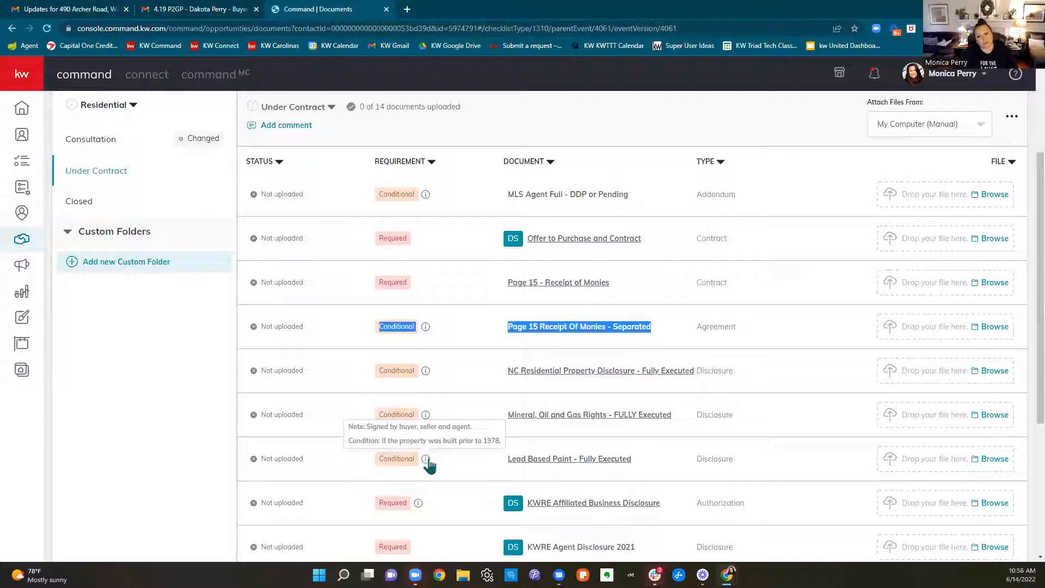
pyautogui.scroll(-2, 790, 475)
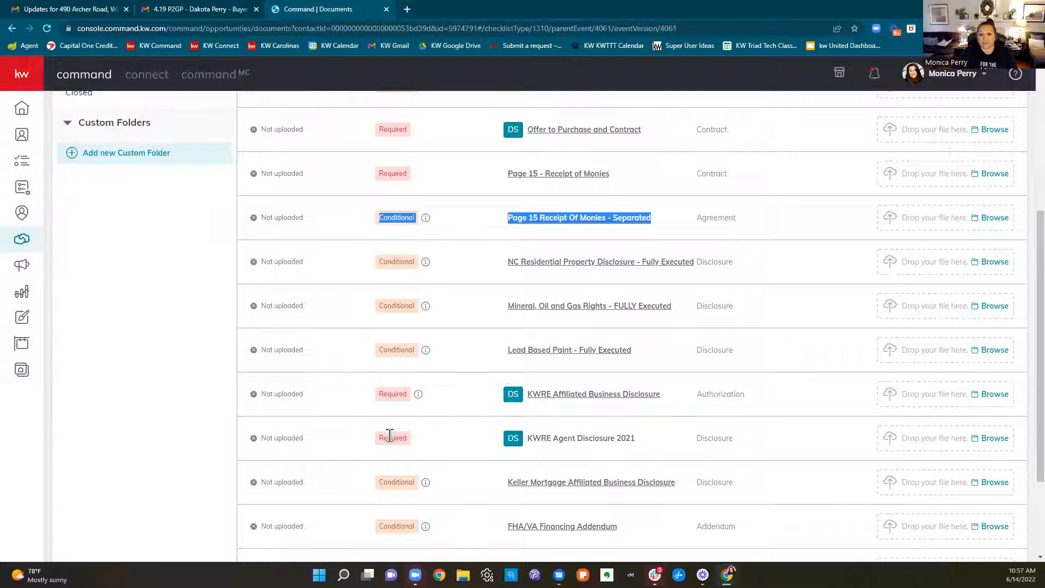
pyautogui.scroll(-3, 422, 433)
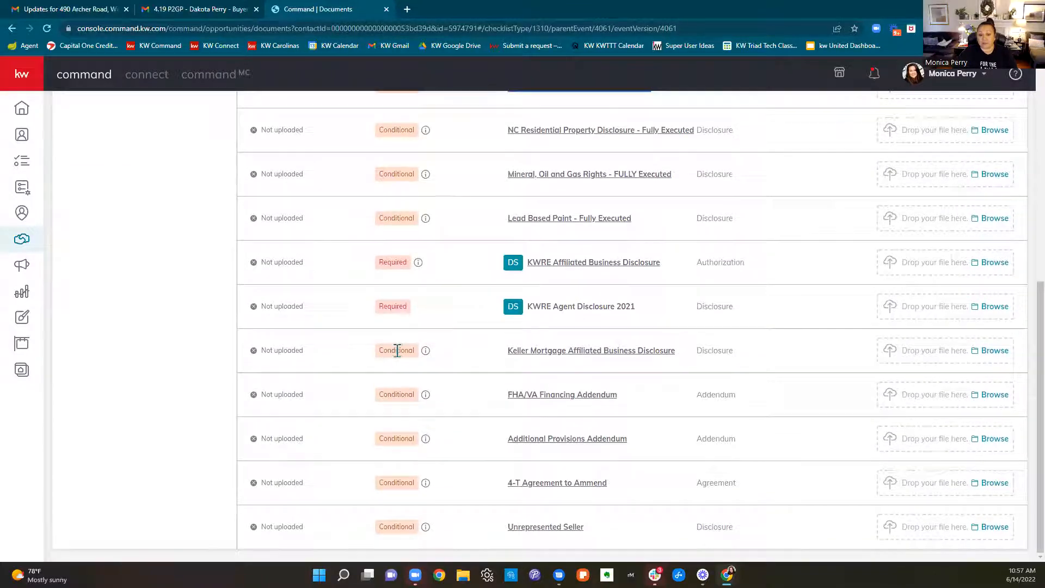
pyautogui.moveTo(424, 356)
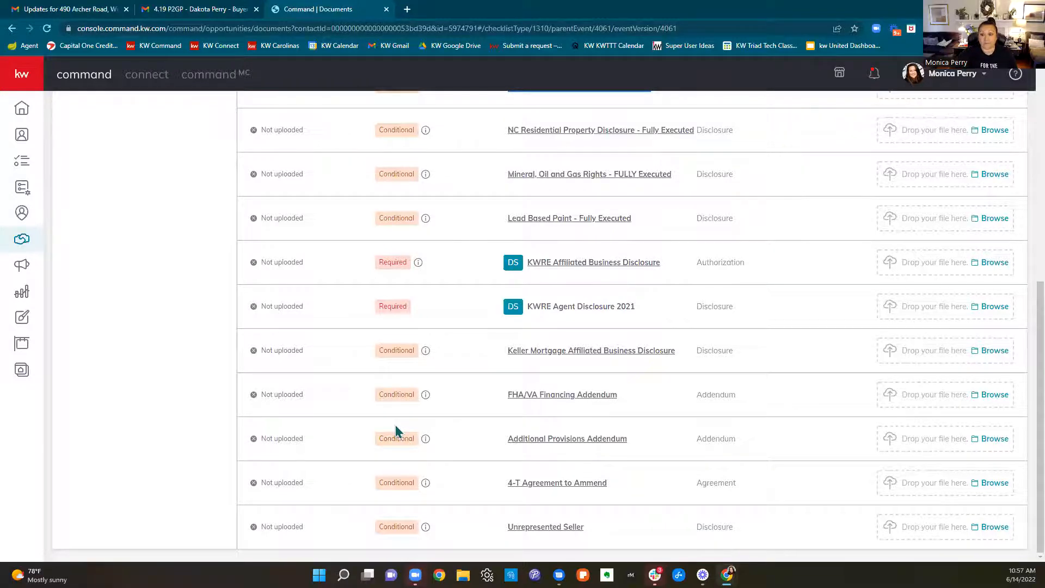
# Look over the whole Under Contract document checklist again, from MLS Agent Full to Unrepresented Seller
pyautogui.scroll(8, 465, 413)
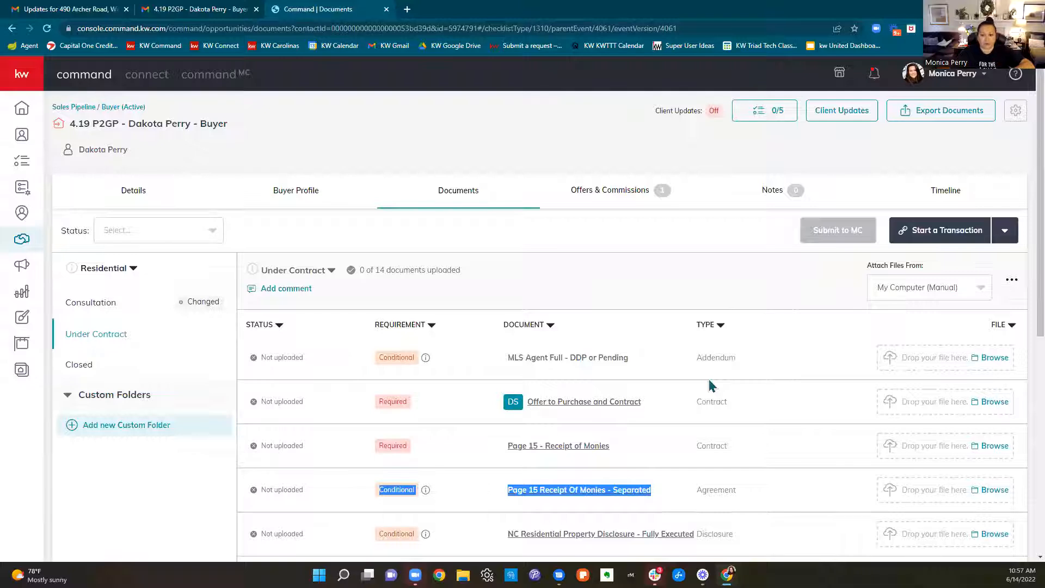
pyautogui.scroll(-3, 602, 251)
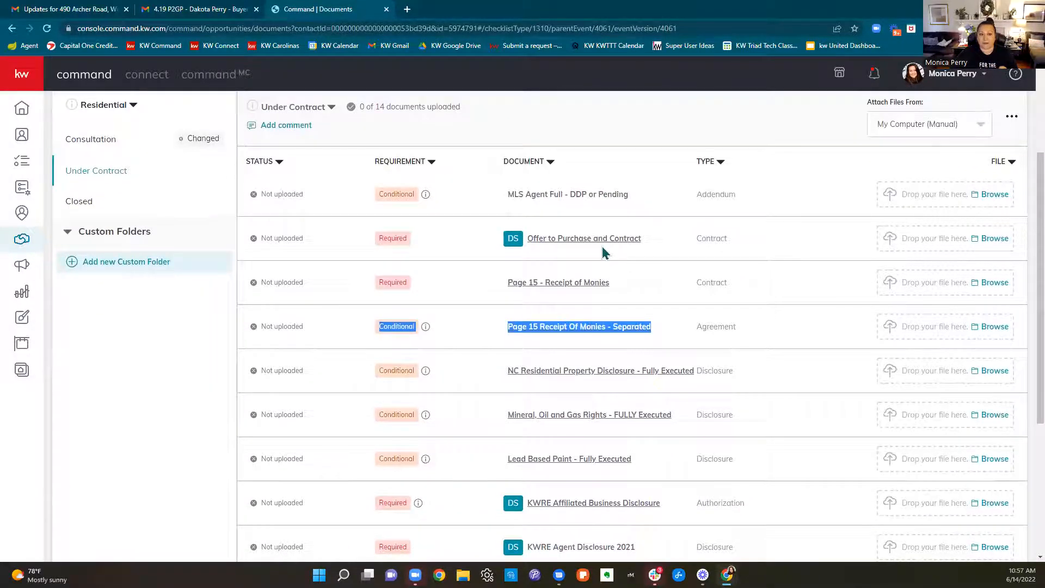
pyautogui.scroll(-4, 601, 246)
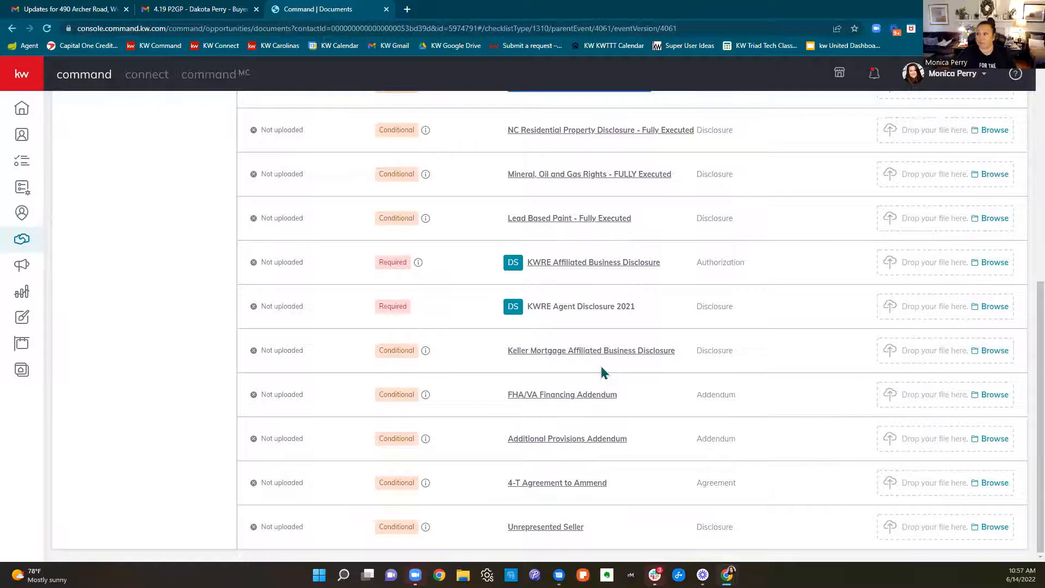
pyautogui.scroll(7, 602, 374)
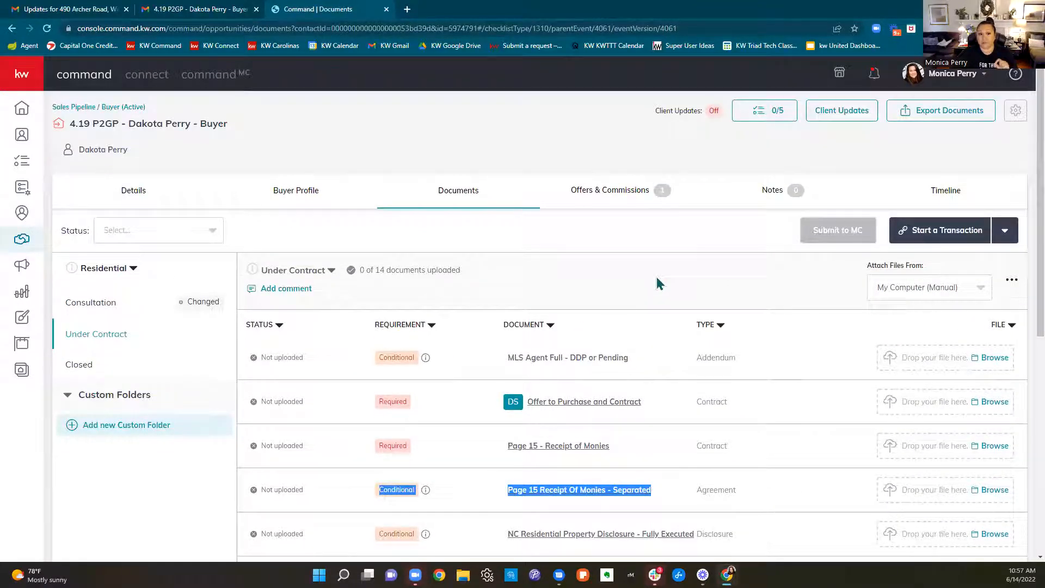
pyautogui.click(443, 294)
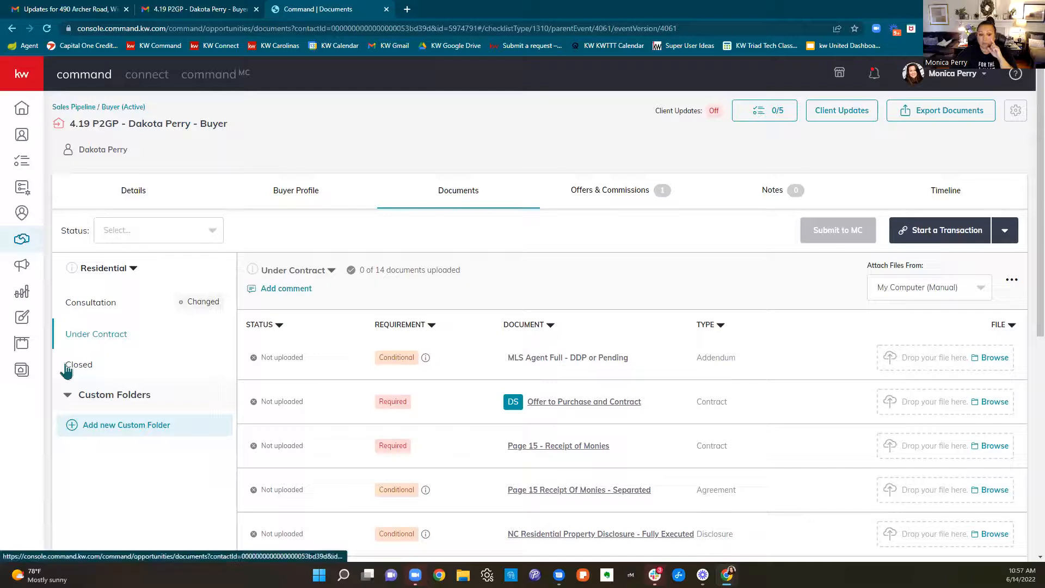
pyautogui.scroll(-1, 670, 348)
pyautogui.scroll(-3, 670, 349)
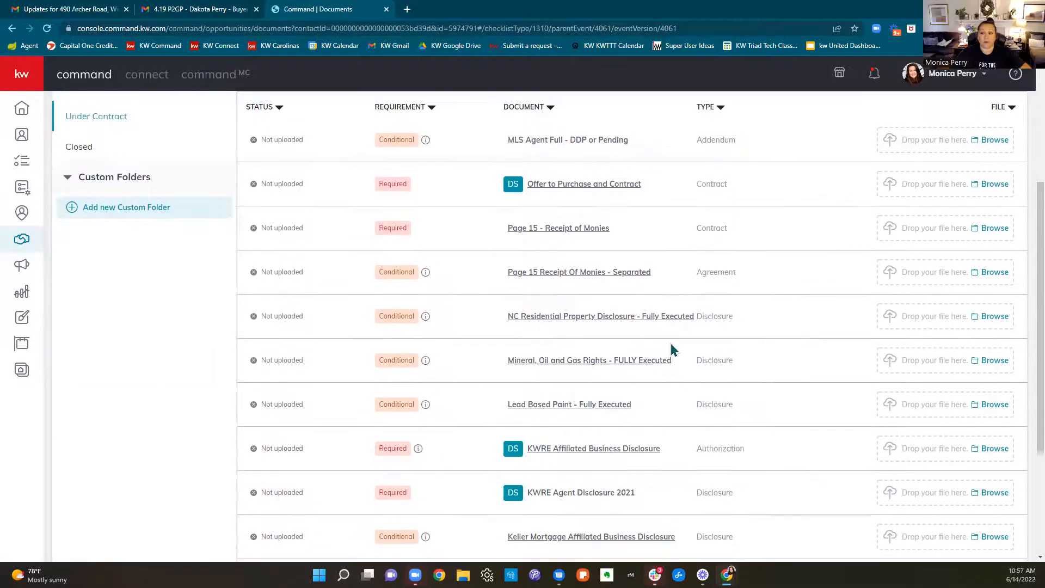
pyautogui.scroll(4, 670, 348)
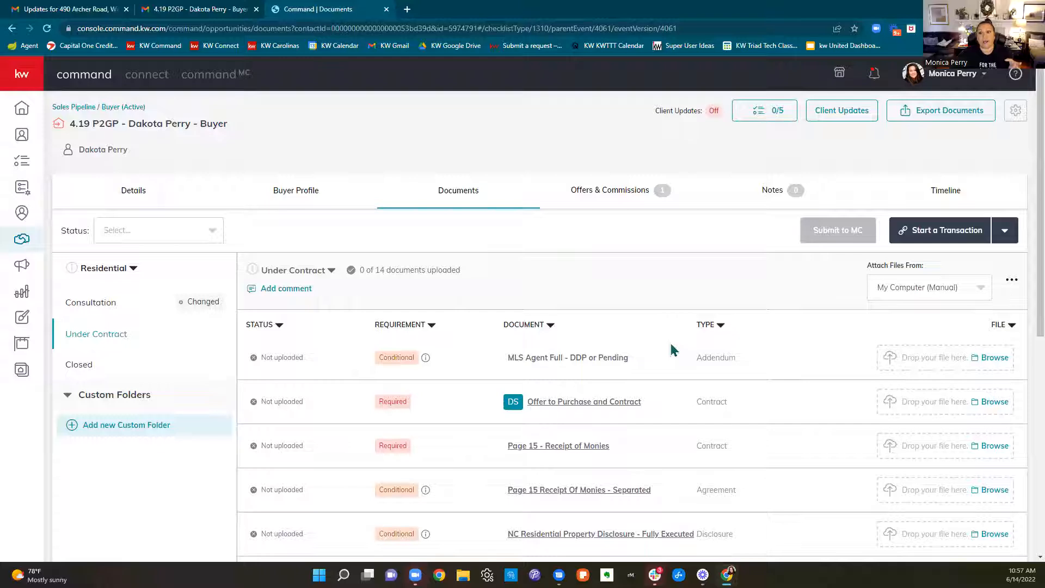
pyautogui.scroll(-2, 670, 348)
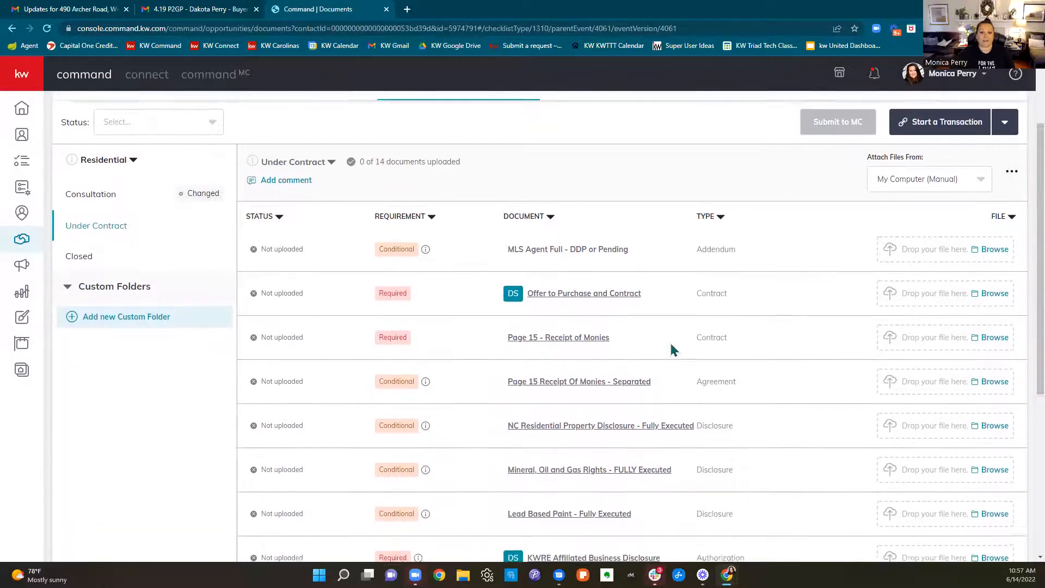
# Start a comment on the Under Contract checklist and mention the first two suggested staff members in it
pyautogui.scroll(2, 670, 348)
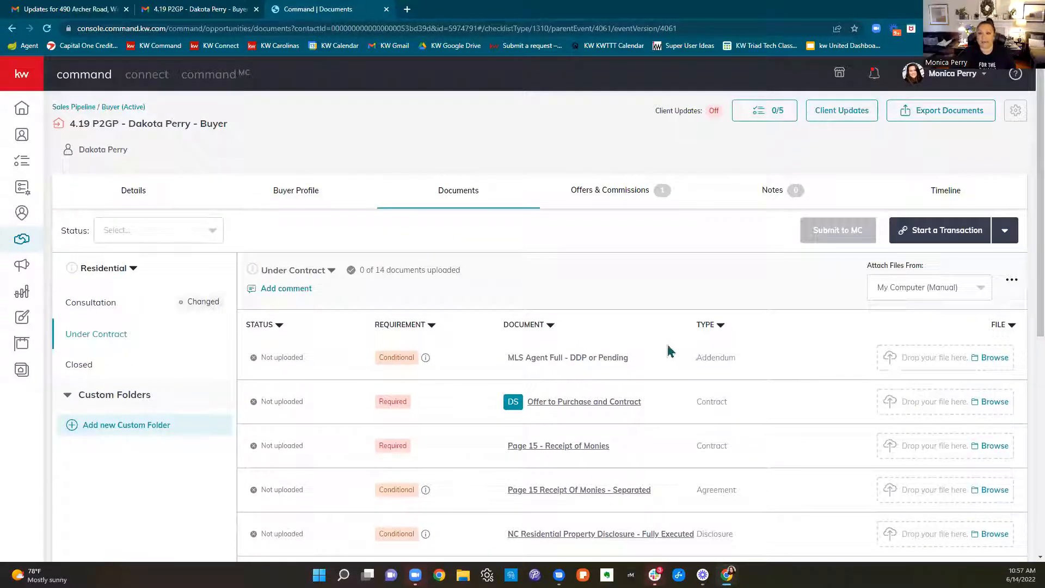
pyautogui.click(286, 288)
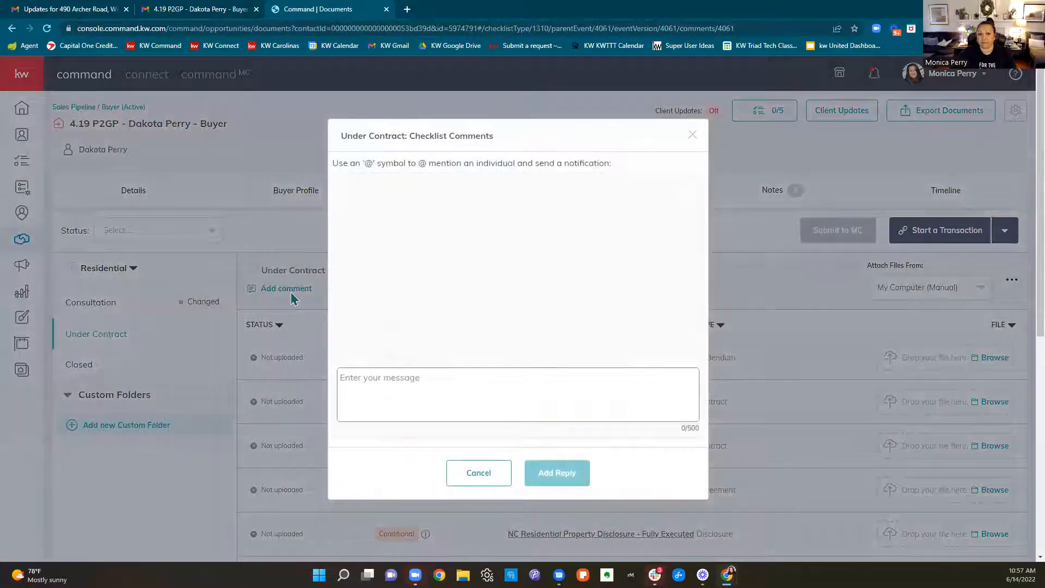
pyautogui.click(366, 376)
pyautogui.write('@')
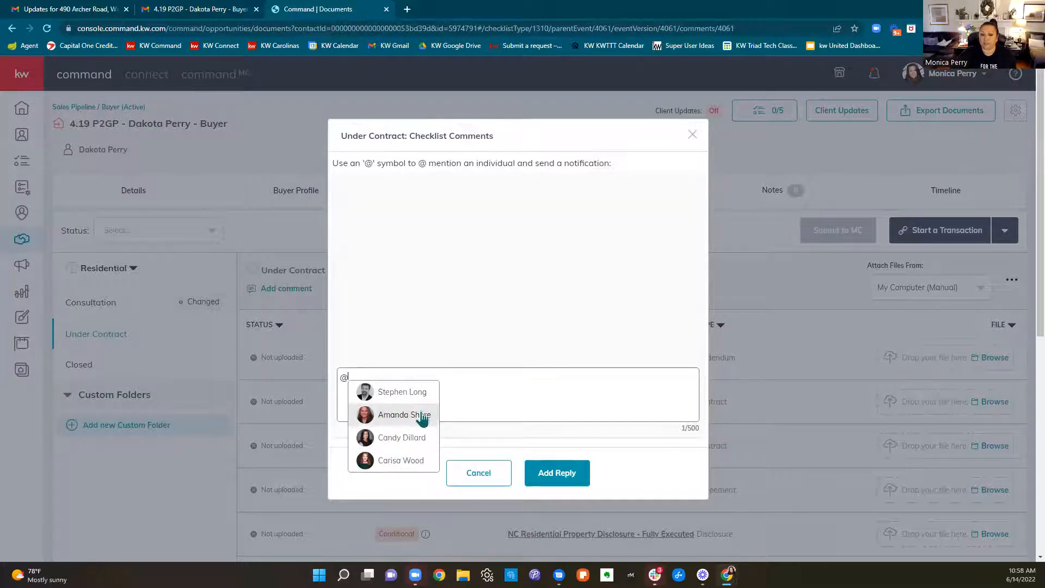
pyautogui.click(421, 393)
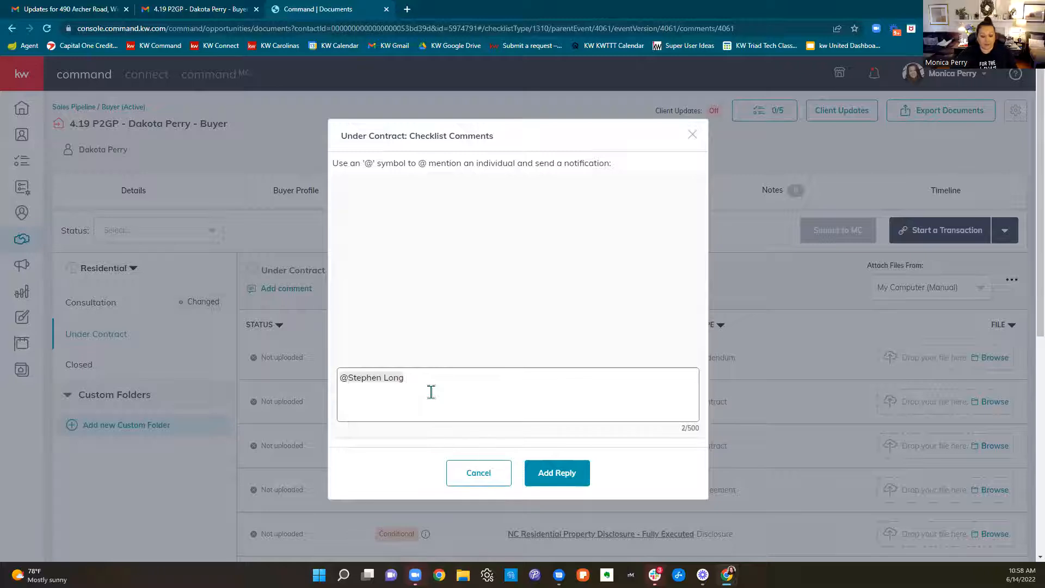
pyautogui.write('@')
pyautogui.click(429, 413)
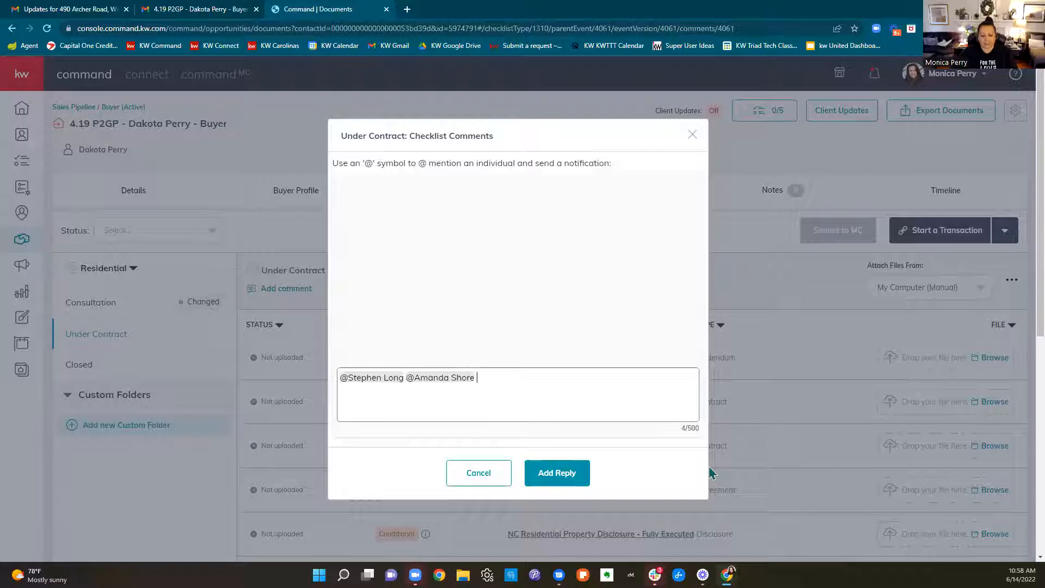
# Write "Hey I am turning this in but I wanted to make sure that xyz looks correct?" after the mentions in the comment draft
pyautogui.write('Hey I am turning this in but I wanted to make sure that xy')
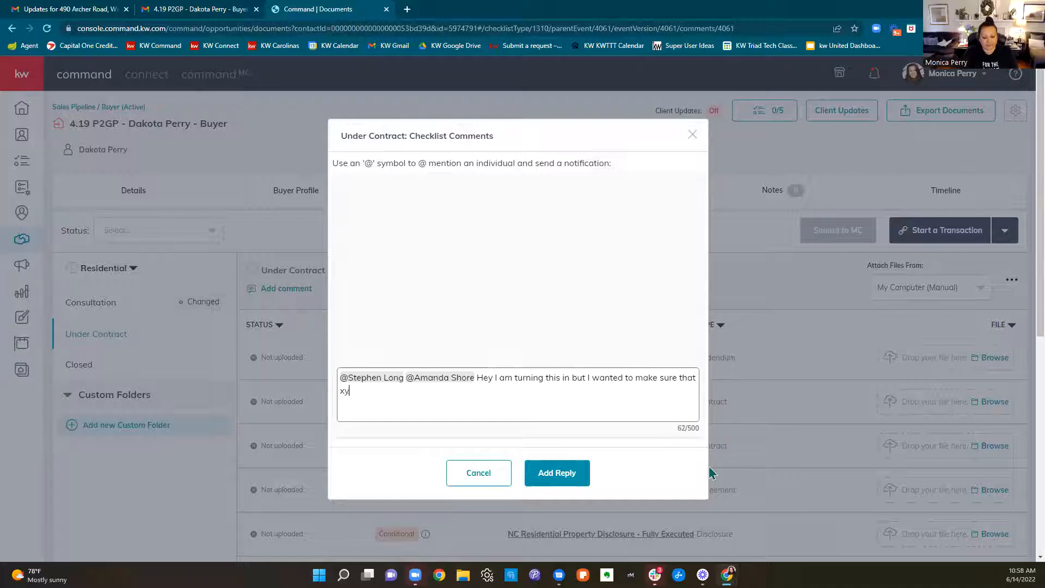
pyautogui.write('z looks correct?')
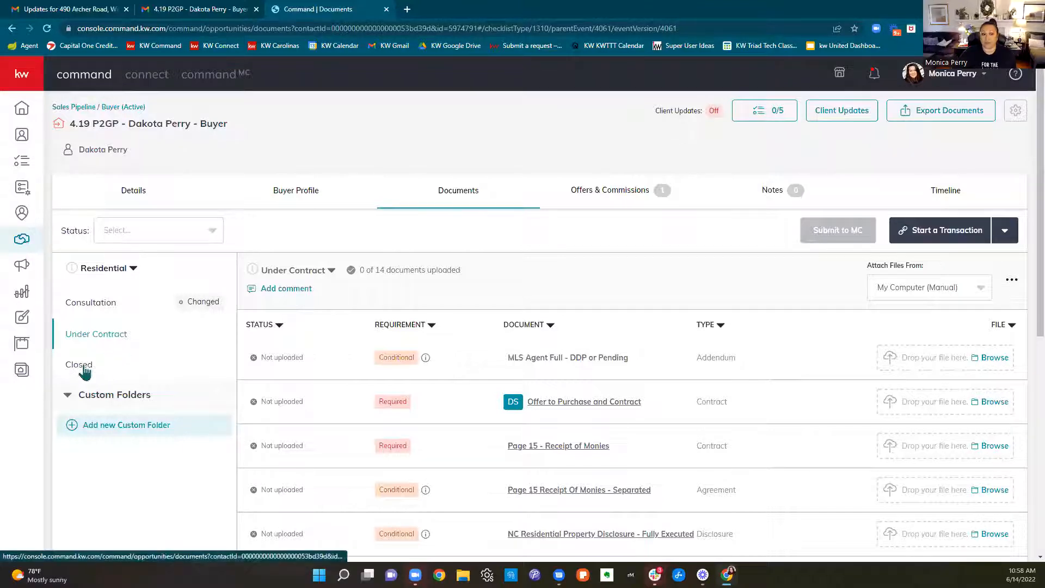
# Open the Closed document folder and review its MLS Agent Full - Closed, Closing Disclosure/HUD/TRID and Pro Services Disc. items
pyautogui.scroll(-6, 746, 397)
pyautogui.scroll(7, 736, 415)
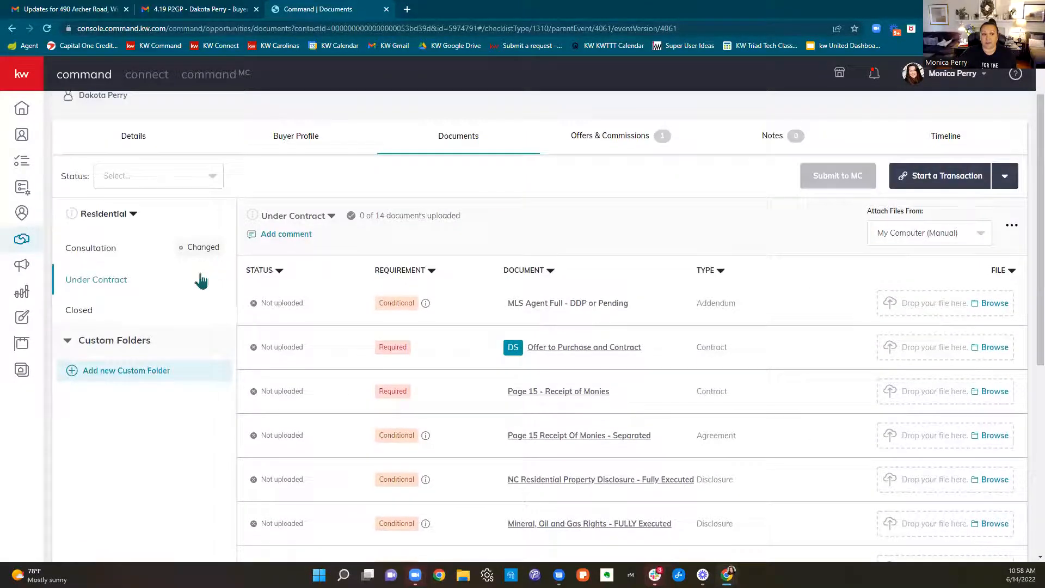
pyautogui.click(74, 321)
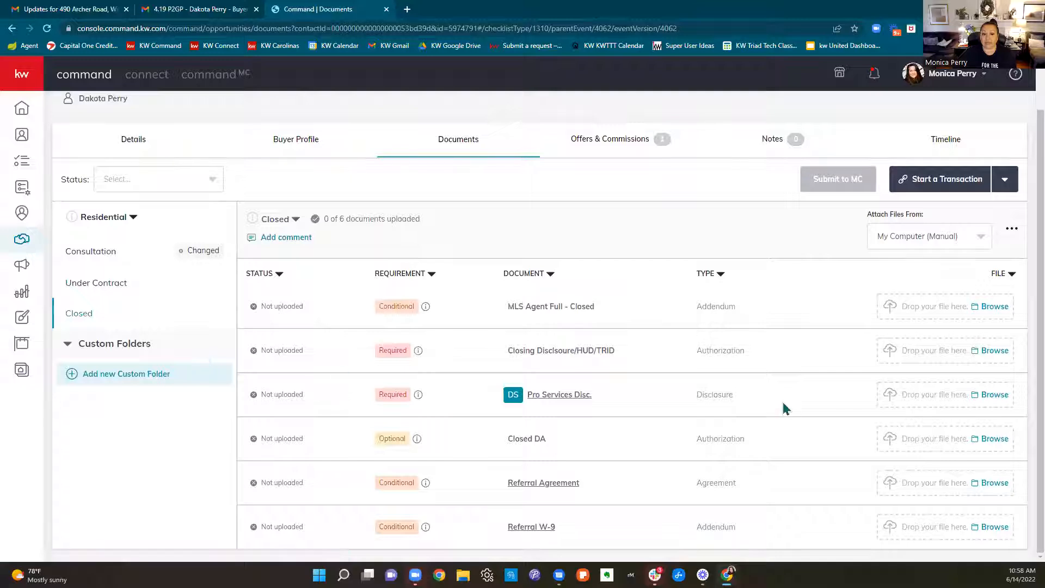
pyautogui.moveTo(602, 312); pyautogui.dragTo(488, 311)
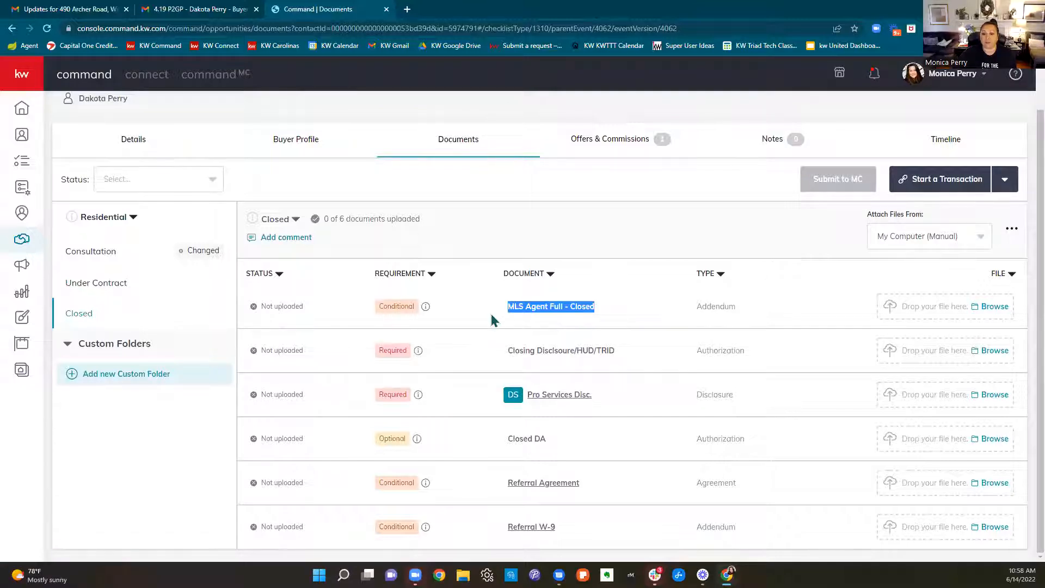
pyautogui.moveTo(638, 352); pyautogui.dragTo(459, 362)
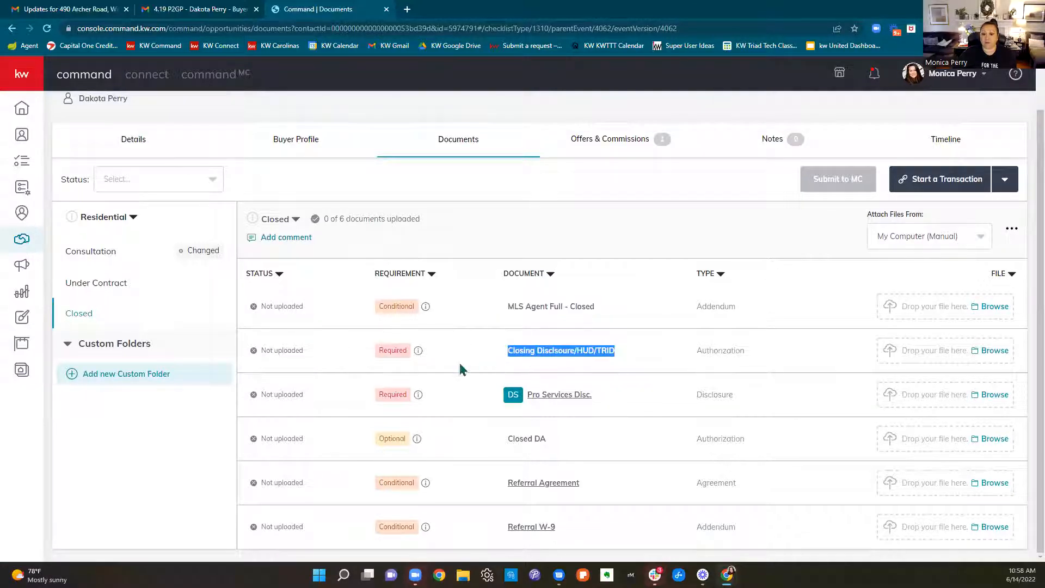
pyautogui.click(630, 389)
pyautogui.moveTo(616, 399); pyautogui.dragTo(523, 396)
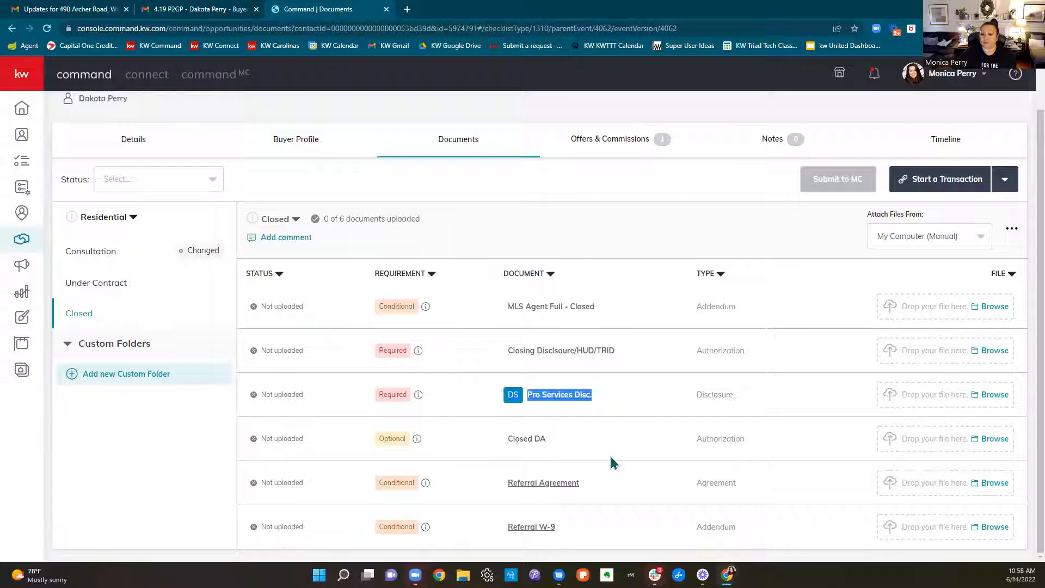
pyautogui.click(677, 216)
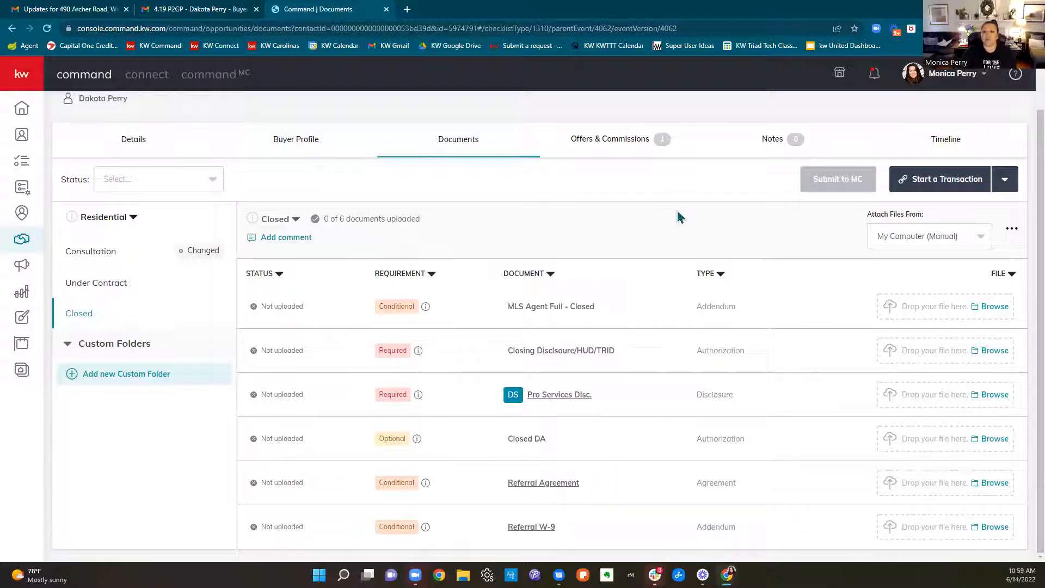
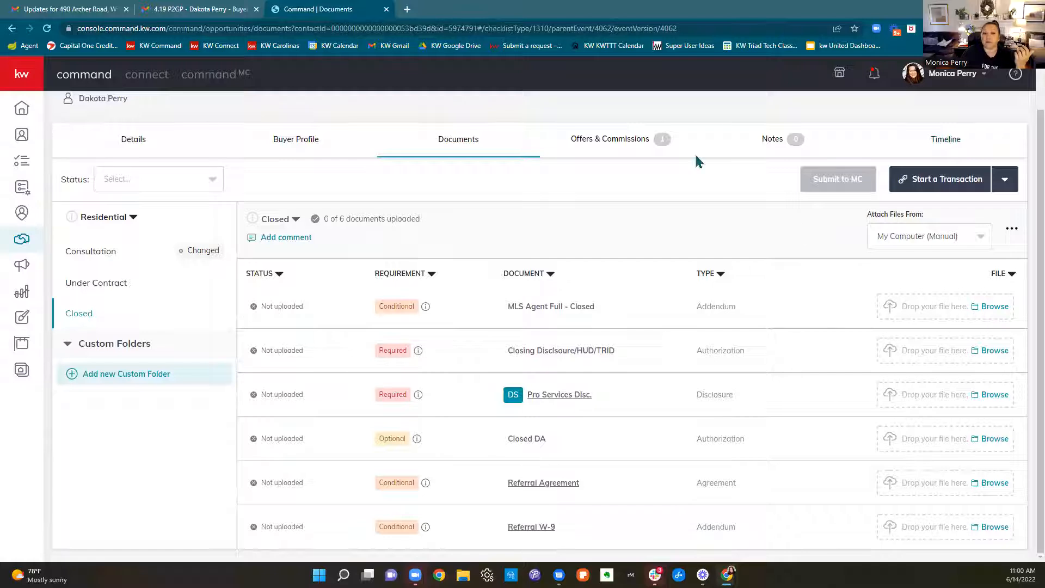
# Open the Consultation folder, switch to Under Contract, and review its documents from MLS Agent Full - DDP or Pending to Additional Provisions Addendum
pyautogui.click(115, 255)
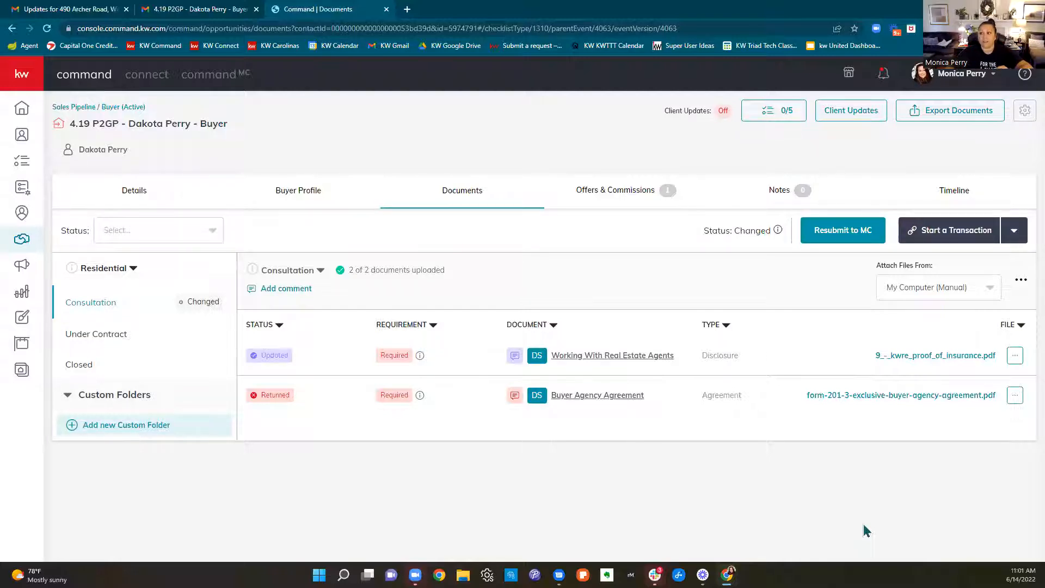
pyautogui.click(97, 350)
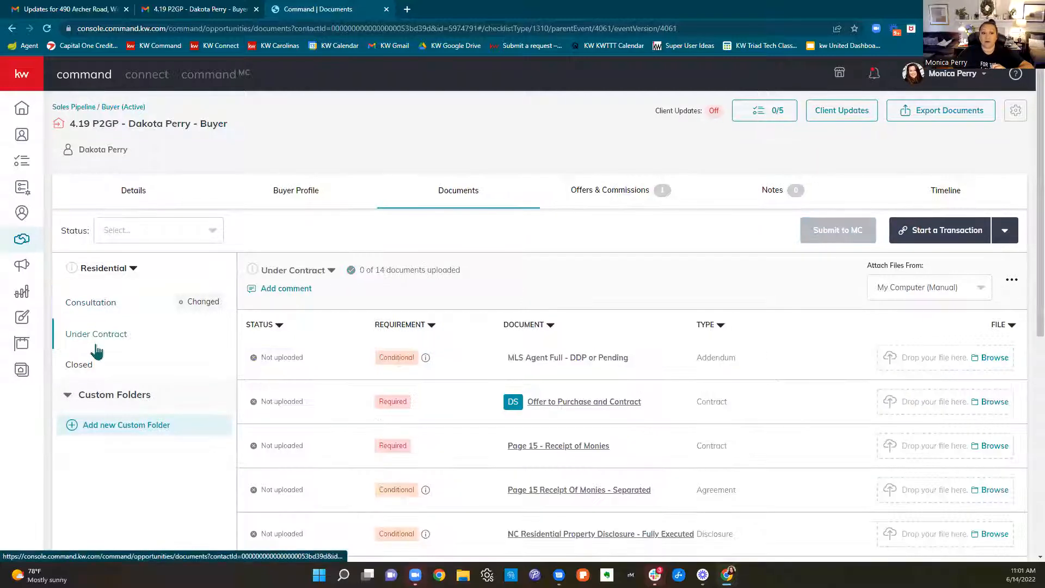
pyautogui.scroll(-3, 732, 455)
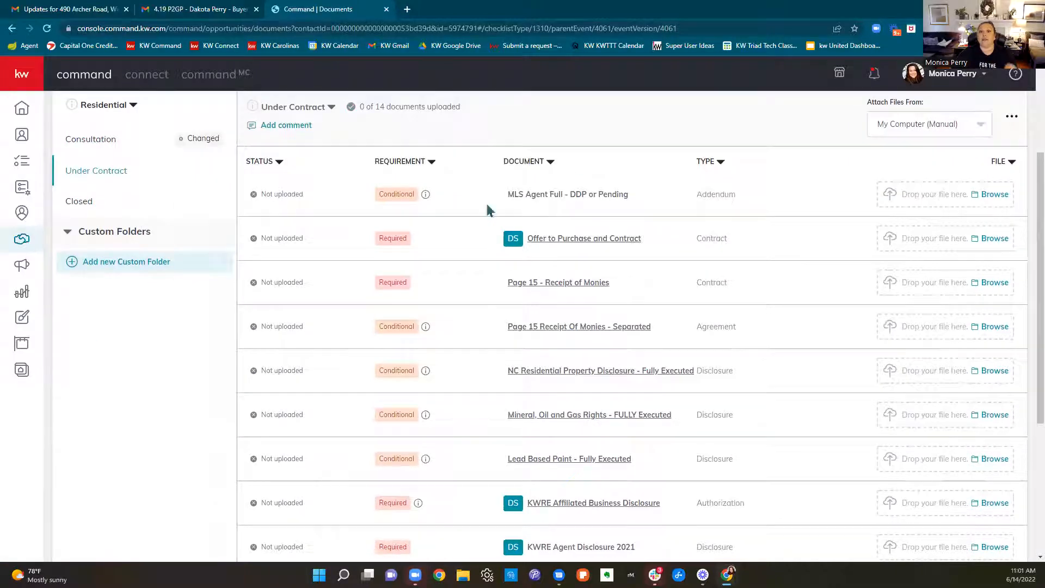
pyautogui.moveTo(488, 210); pyautogui.dragTo(658, 194)
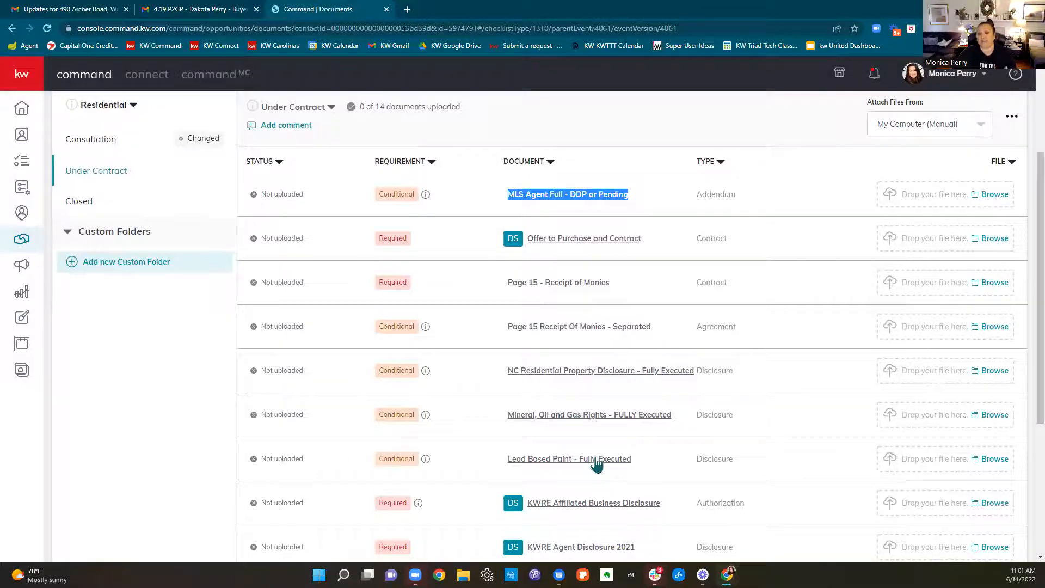
pyautogui.scroll(-3, 596, 464)
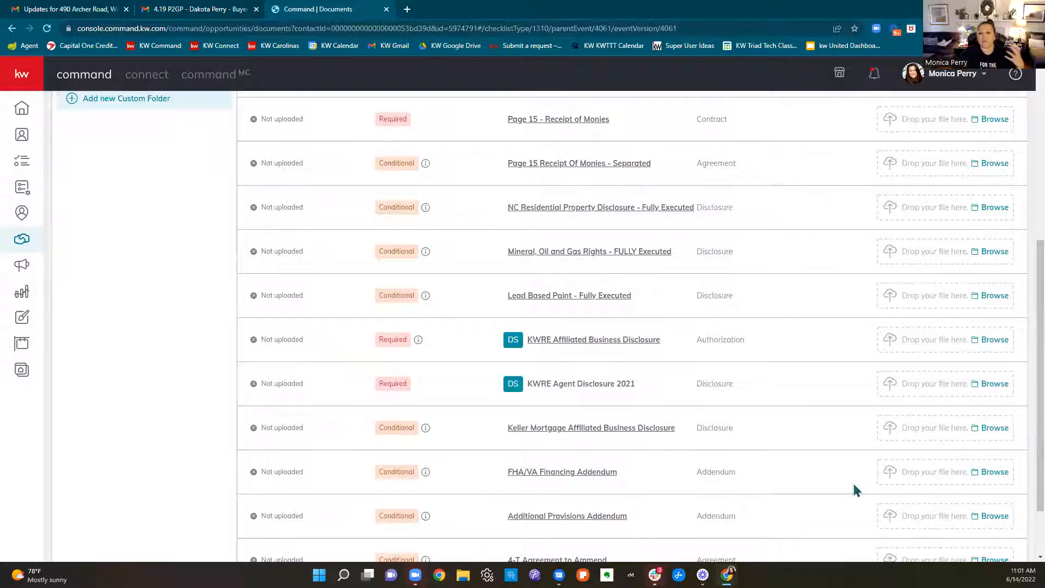
pyautogui.scroll(3, 760, 448)
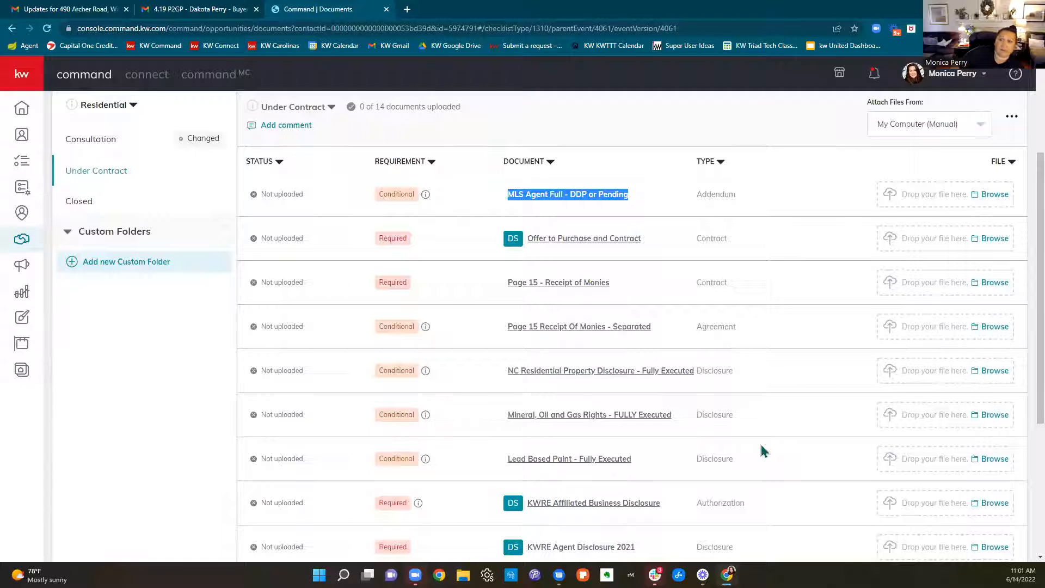
pyautogui.scroll(3, 672, 426)
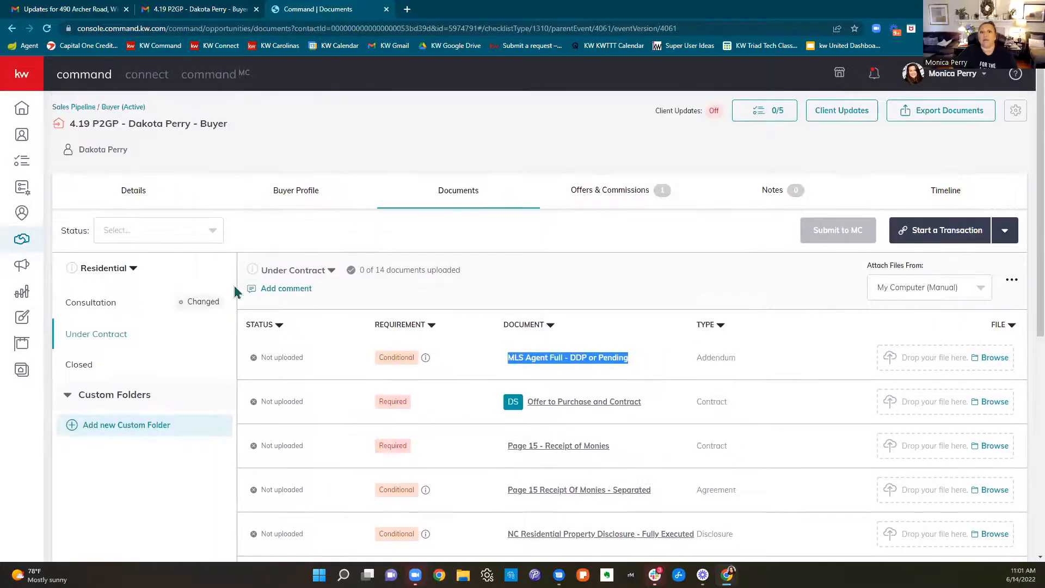
# View the Under Contract checklist comments, close them without replying, and glance over the document list
pyautogui.click(267, 289)
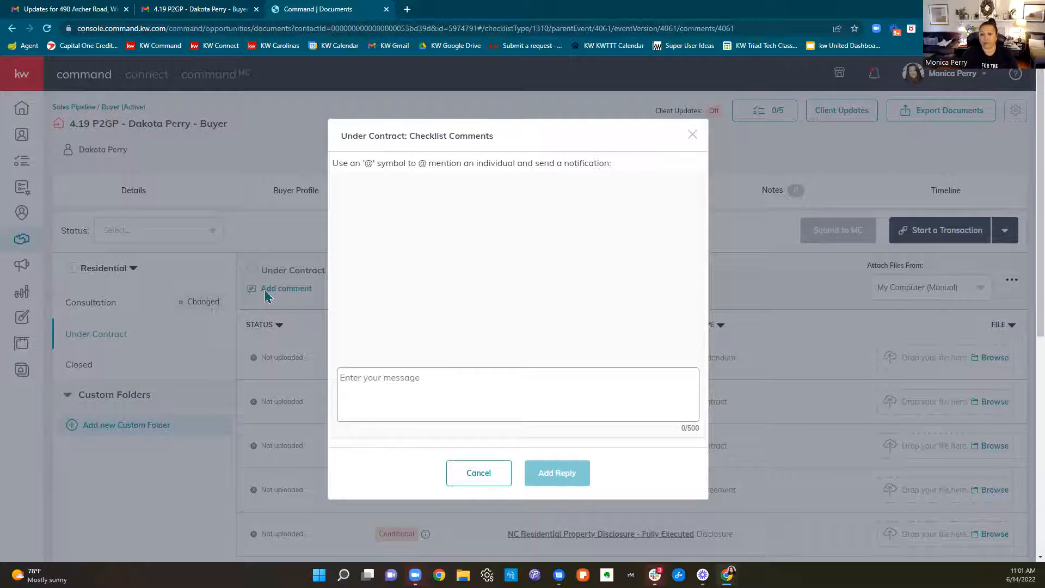
pyautogui.click(691, 135)
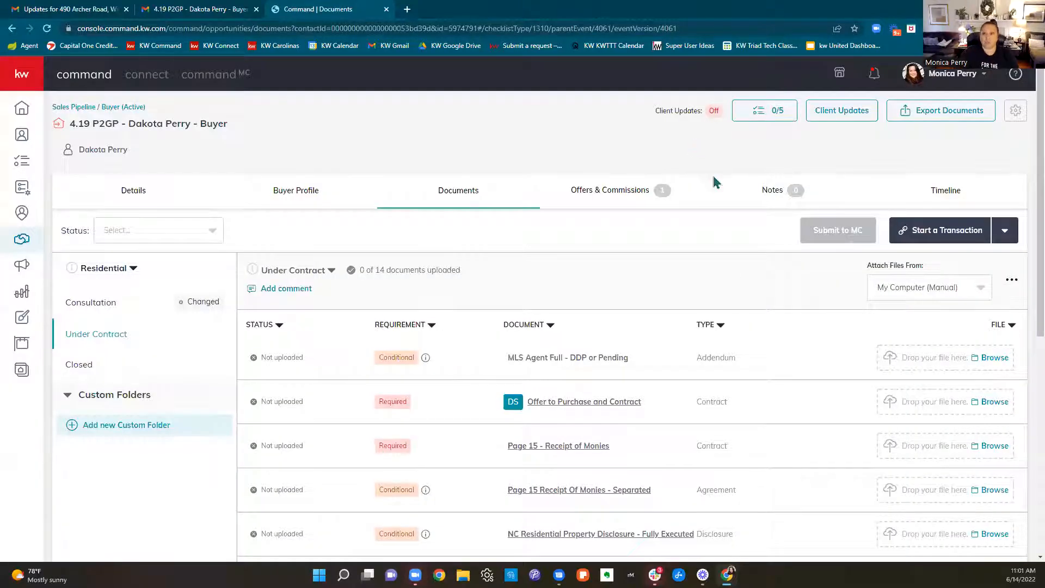
pyautogui.scroll(-1, 724, 342)
pyautogui.scroll(-3, 907, 415)
pyautogui.scroll(3, 907, 415)
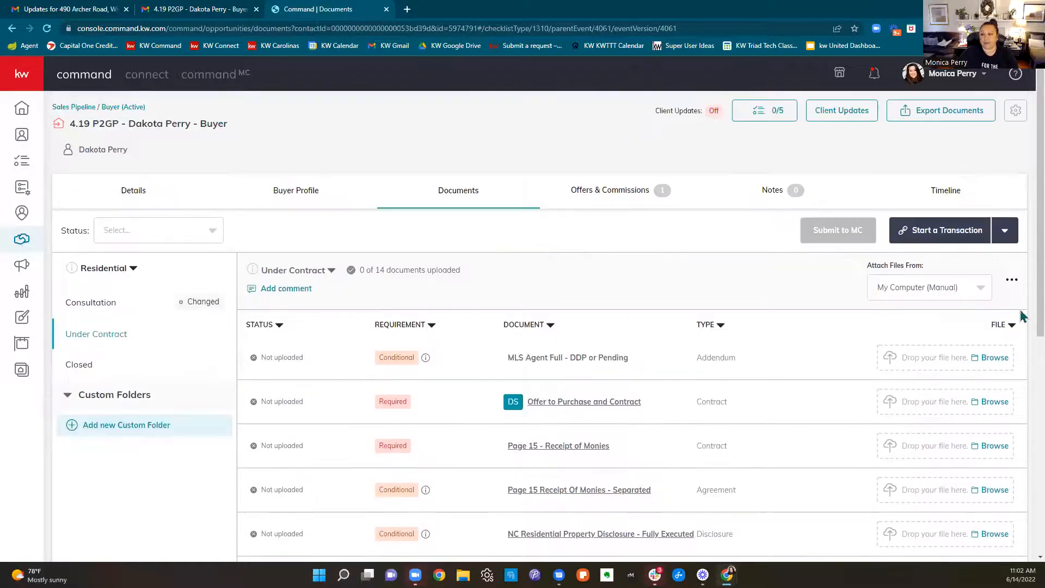
# Start attaching a file to MLS Agent Full - DDP or Pending and browse to the My Drive folder on Google Drive
pyautogui.click(996, 359)
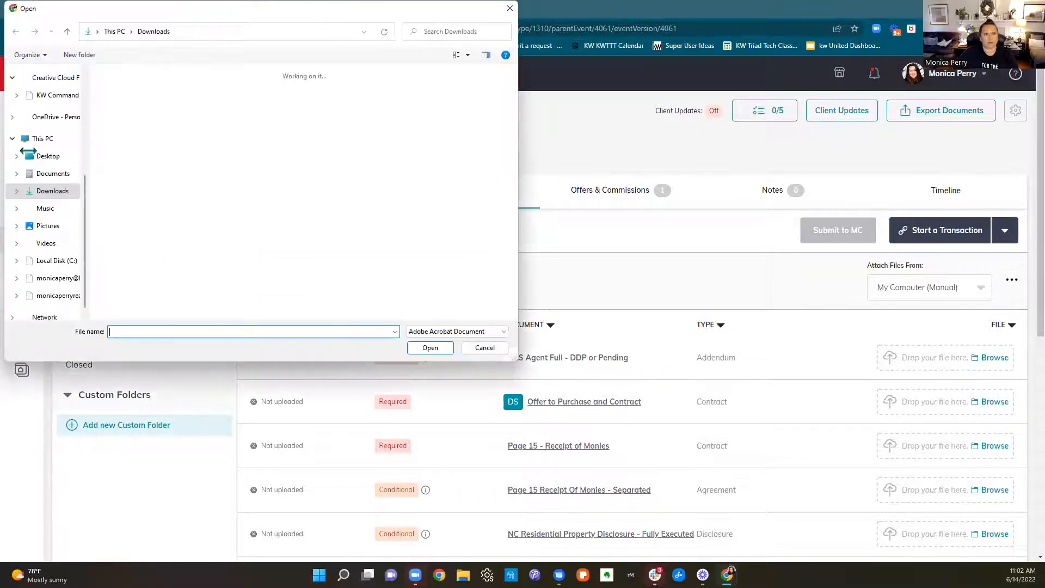
pyautogui.scroll(2, 57, 192)
pyautogui.scroll(-2, 57, 193)
pyautogui.scroll(-3, 57, 192)
pyautogui.scroll(2, 57, 193)
pyautogui.scroll(3, 58, 194)
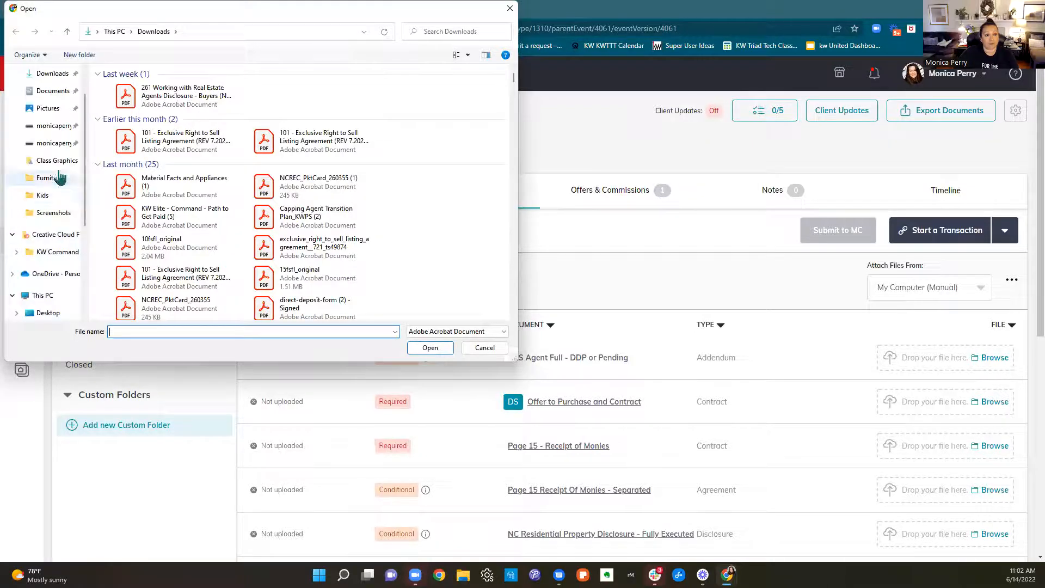
pyautogui.doubleClick(155, 88)
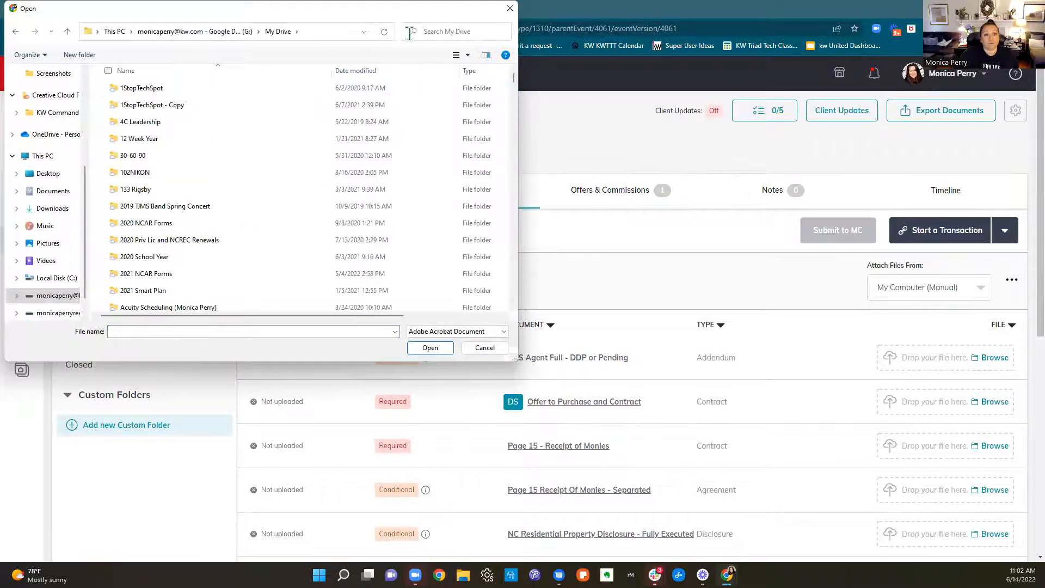
# Search My Drive for "mls" and attach the MLS COmmand Test PDF to MLS Agent Full - DDP or Pending
pyautogui.click(472, 34)
pyautogui.write('mls')
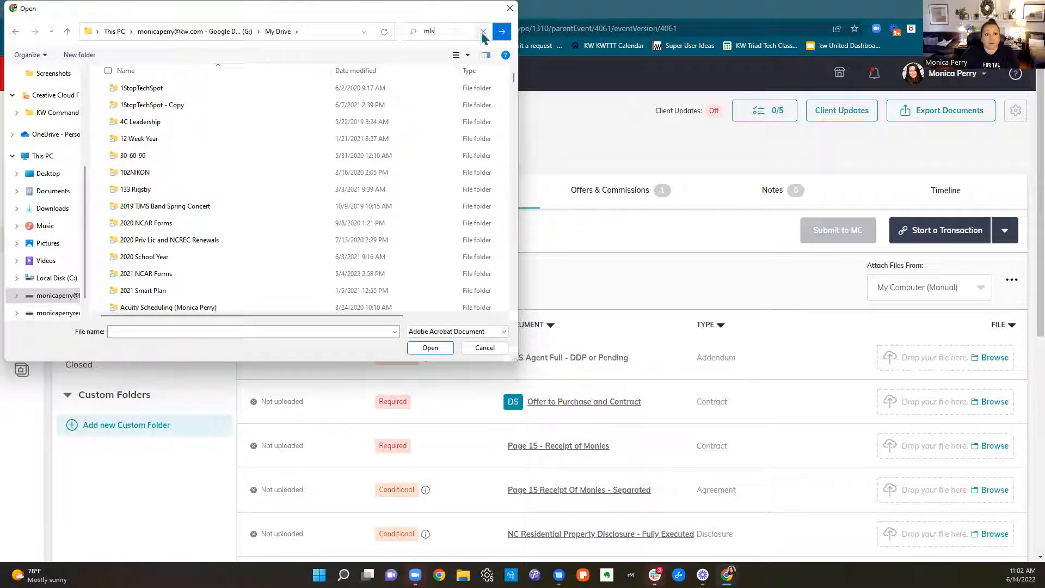
pyautogui.click(501, 32)
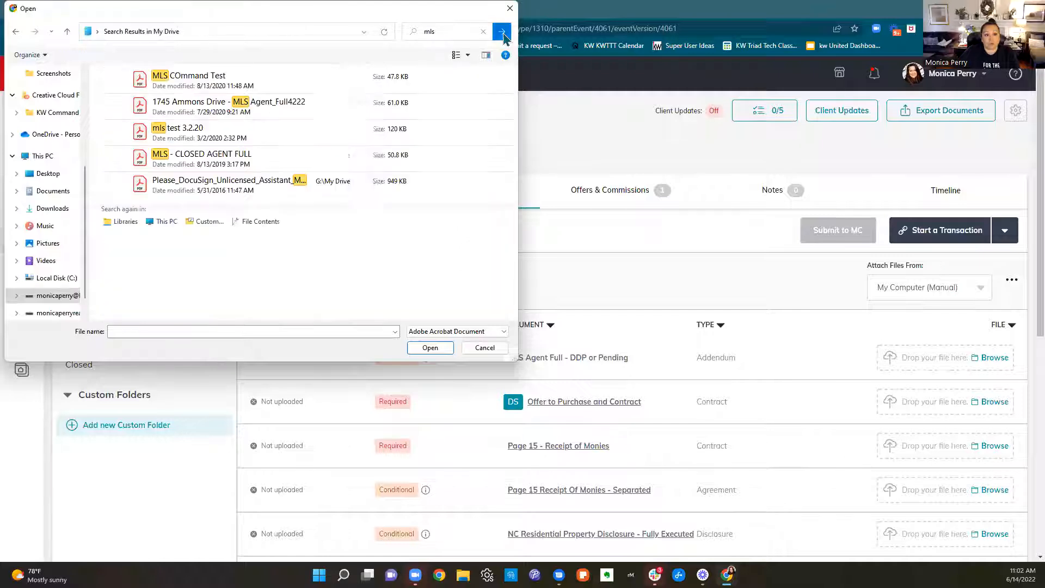
pyautogui.click(276, 77)
pyautogui.click(428, 346)
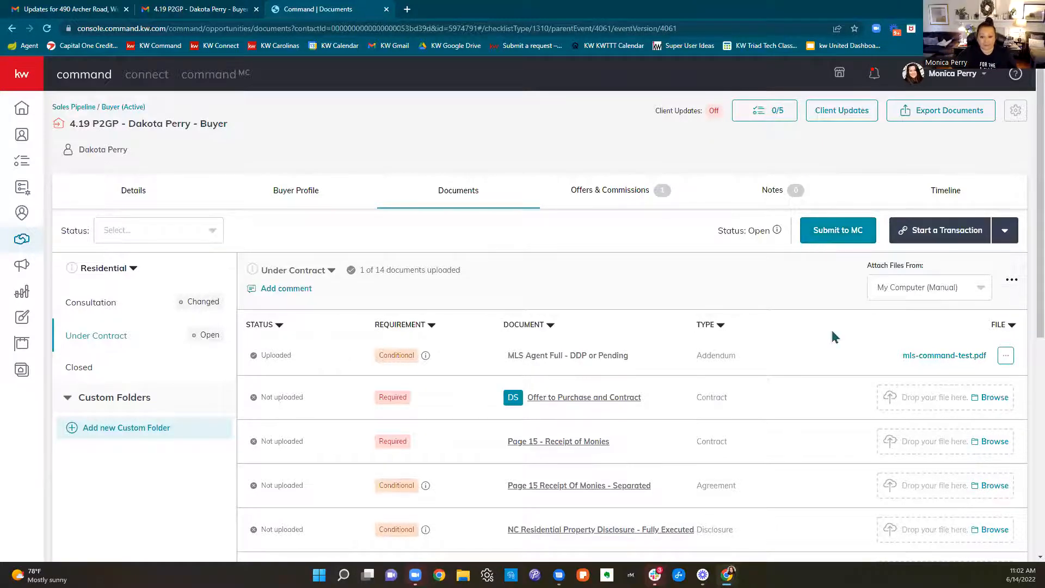
# Review the Page 15 - Receipt of Monies requirement in the Under Contract checklist
pyautogui.scroll(-2, 673, 341)
pyautogui.moveTo(673, 340); pyautogui.dragTo(460, 344)
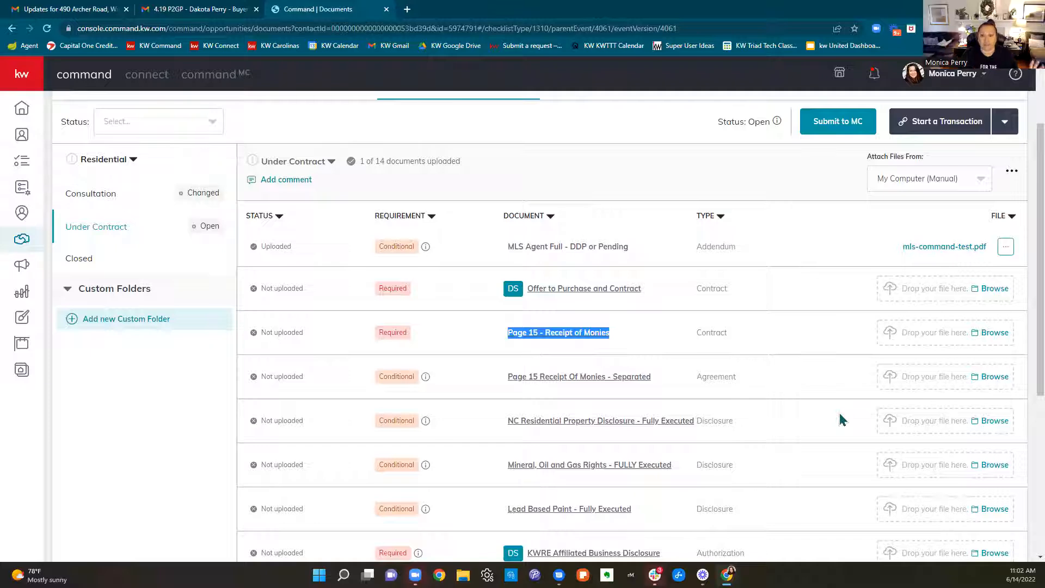
pyautogui.scroll(2, 839, 415)
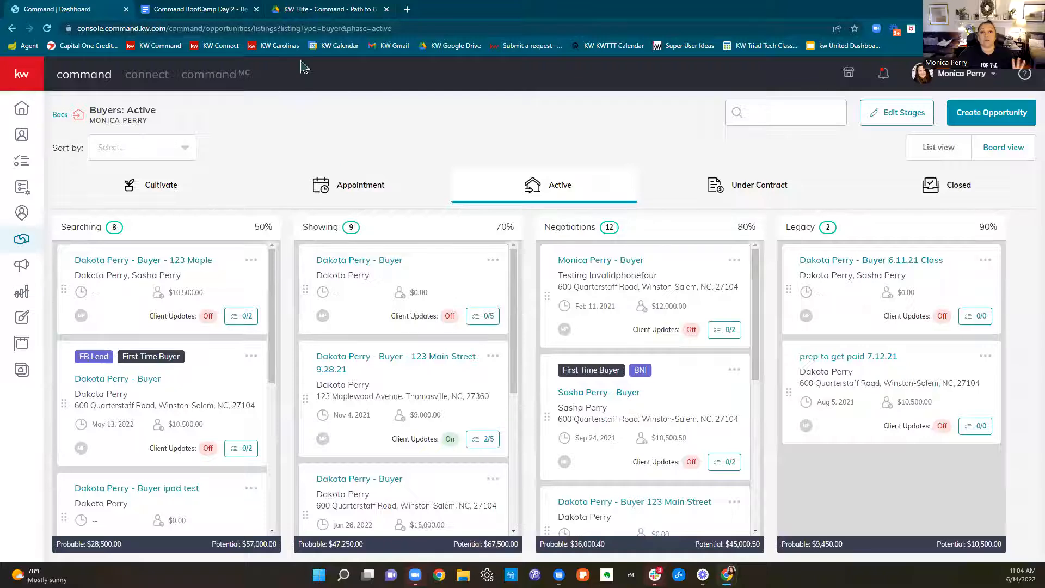
# Switch to the KW Elite - Command - Path to Get Paid PDF and read from Start a Transaction to Complete your Commission Tab
pyautogui.click(289, 10)
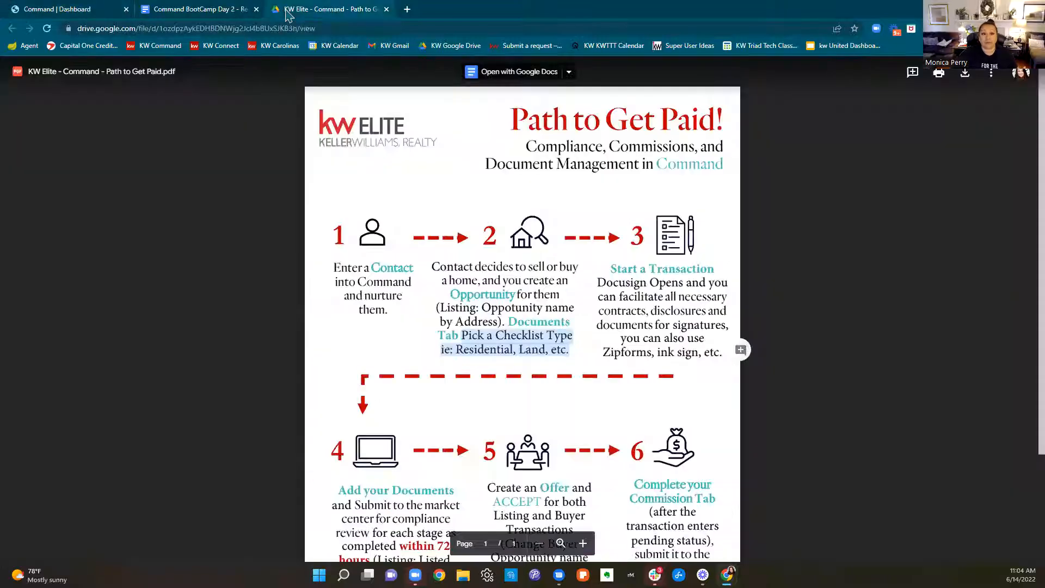
pyautogui.click(728, 273)
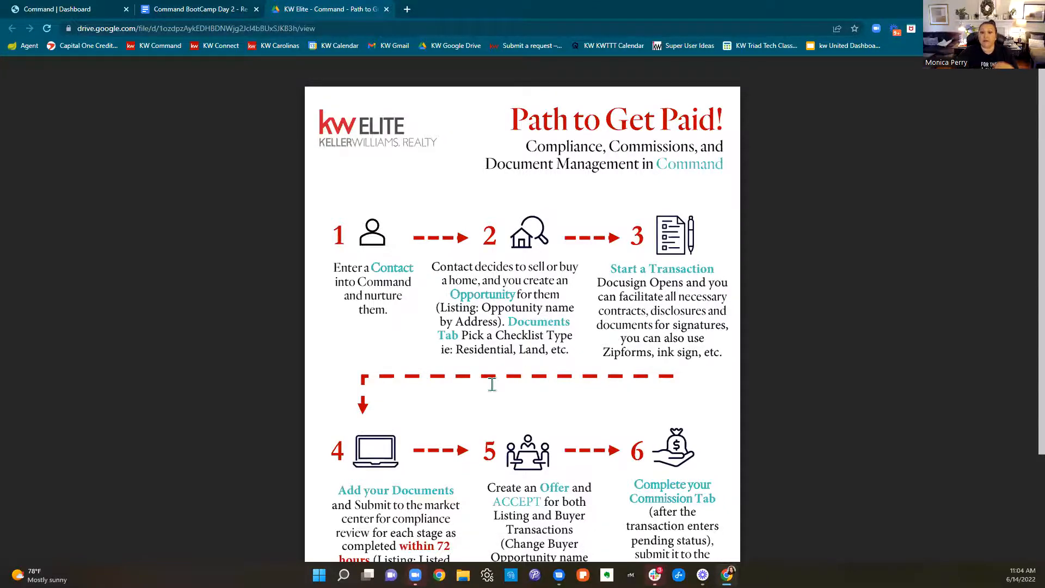
pyautogui.scroll(-3, 492, 384)
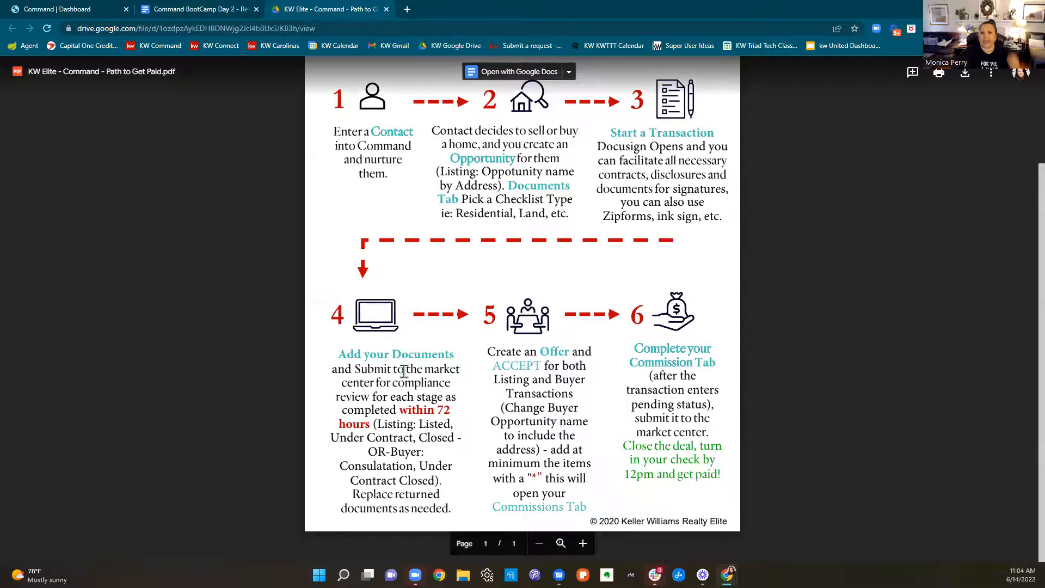
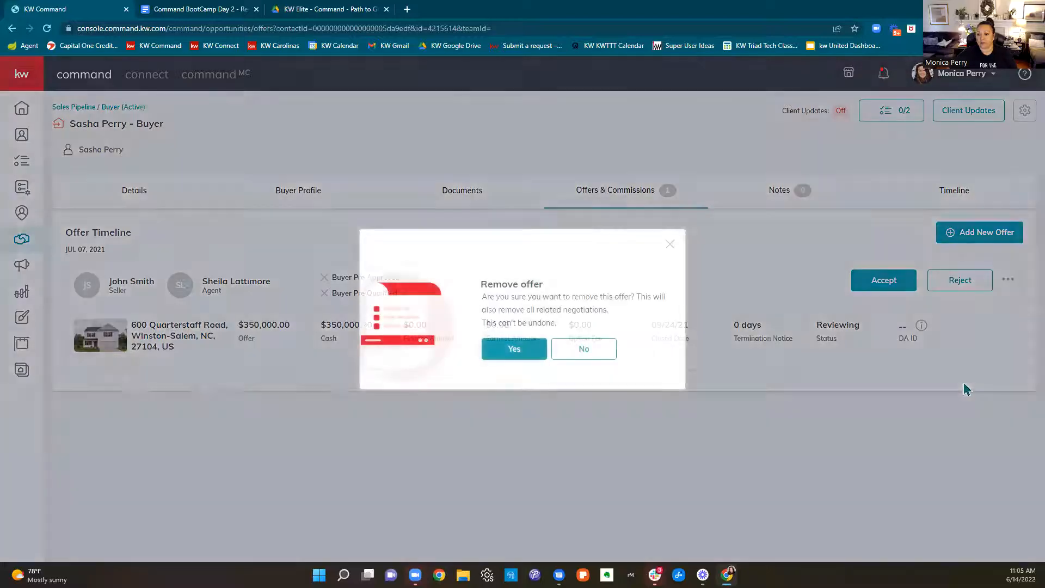
# Reject the existing $350,000 offer in the Offer Timeline and remove it from the buyer opportunity
pyautogui.click(937, 280)
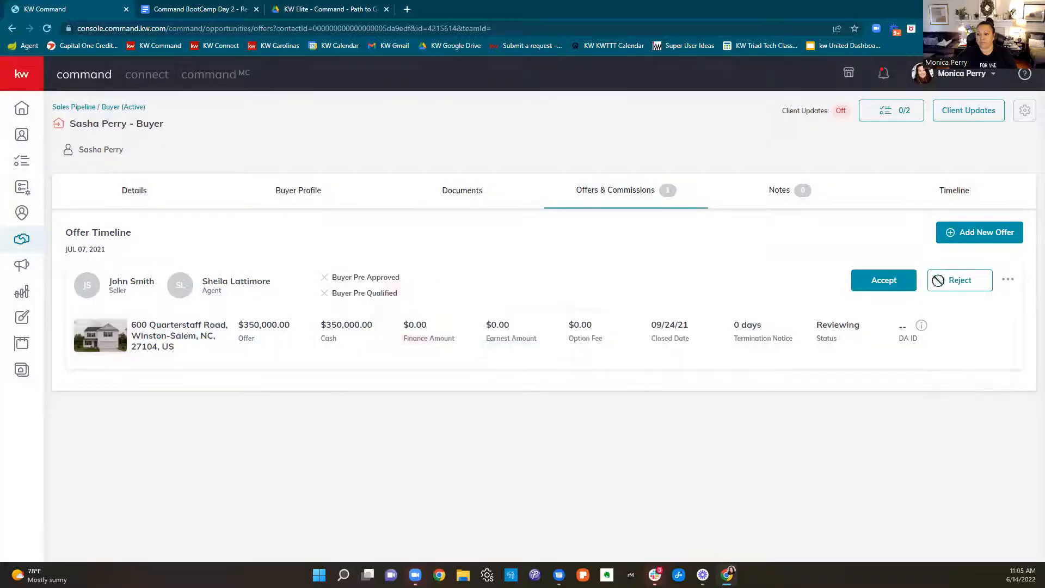
pyautogui.click(1007, 279)
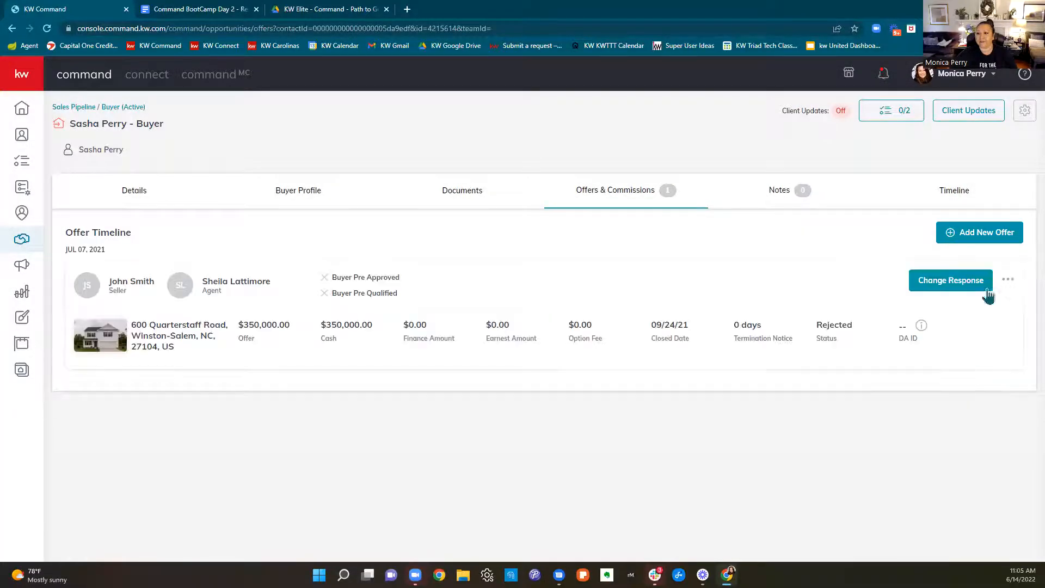
pyautogui.click(1007, 280)
pyautogui.click(965, 378)
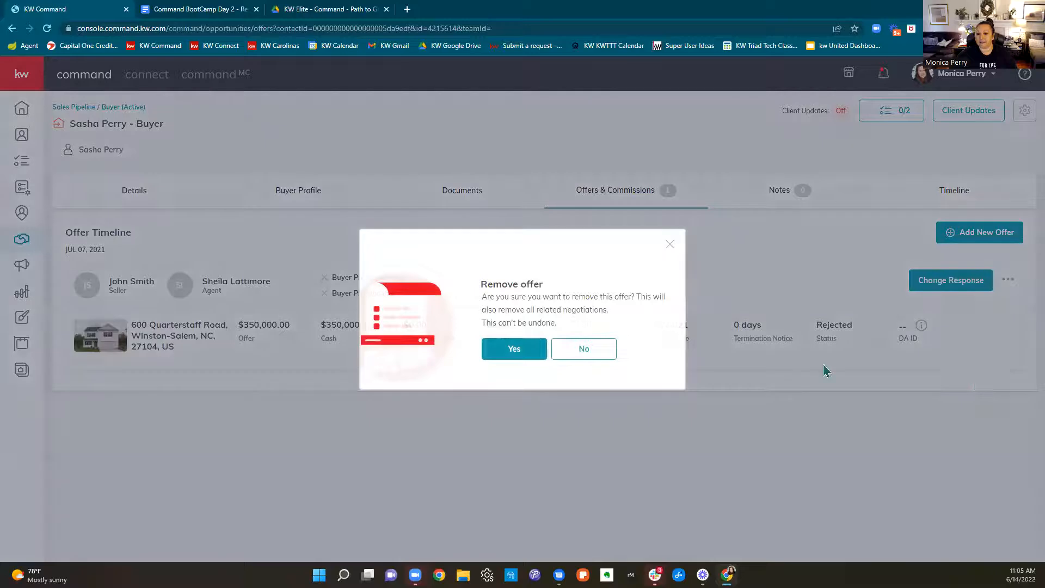
pyautogui.click(530, 353)
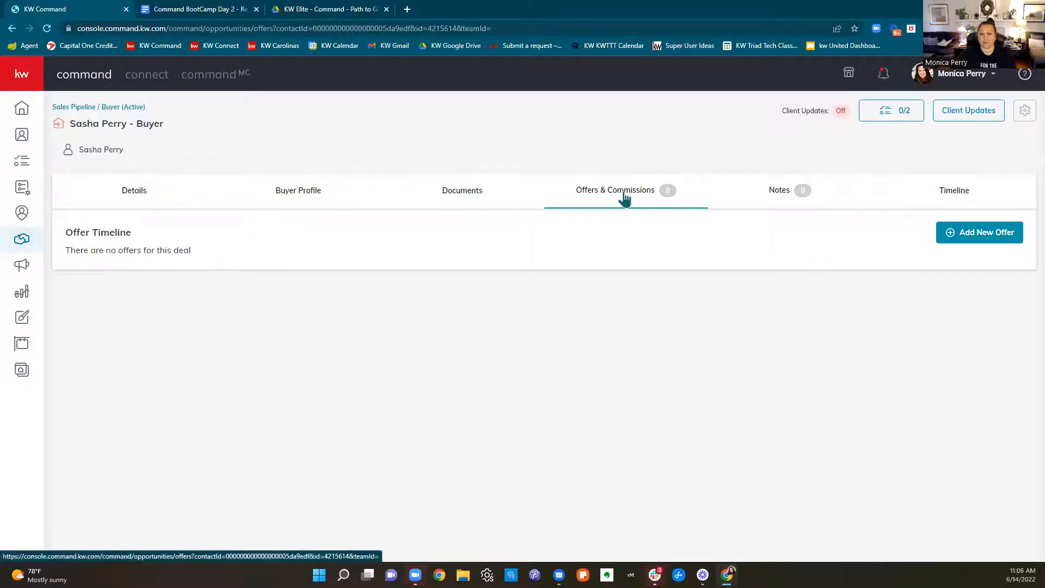
# Check the Path to Get Paid PDF, and create a new offer version named with the client's surname plus "Offer Accepted"
pyautogui.click(297, 9)
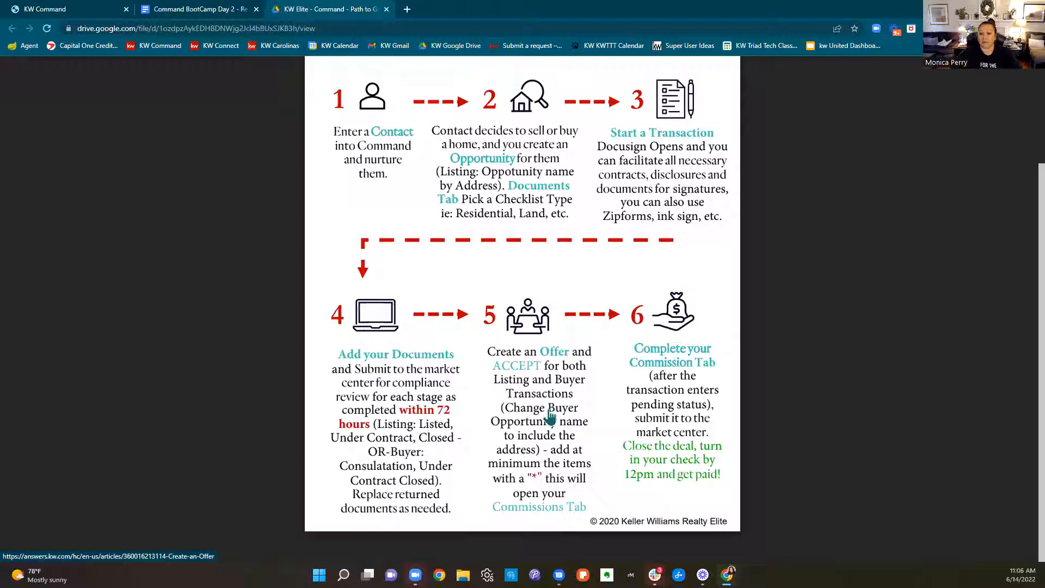
pyautogui.click(76, 12)
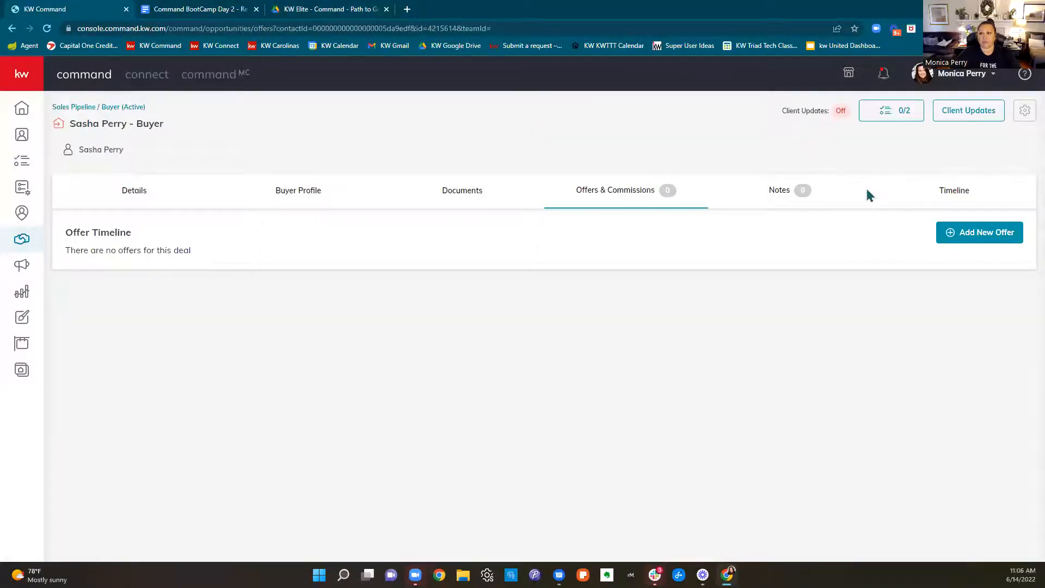
pyautogui.click(978, 239)
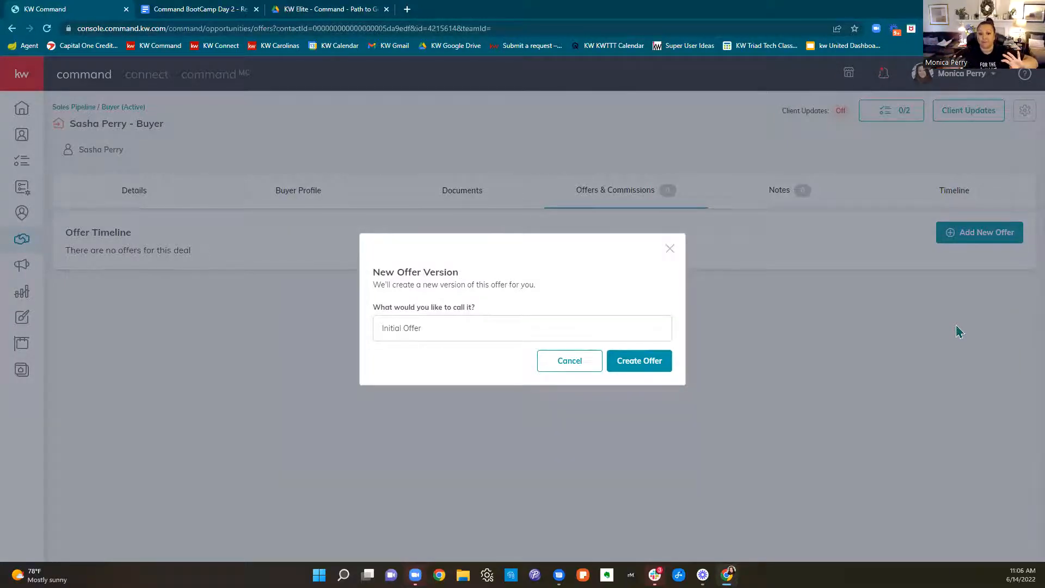
pyautogui.click(466, 319)
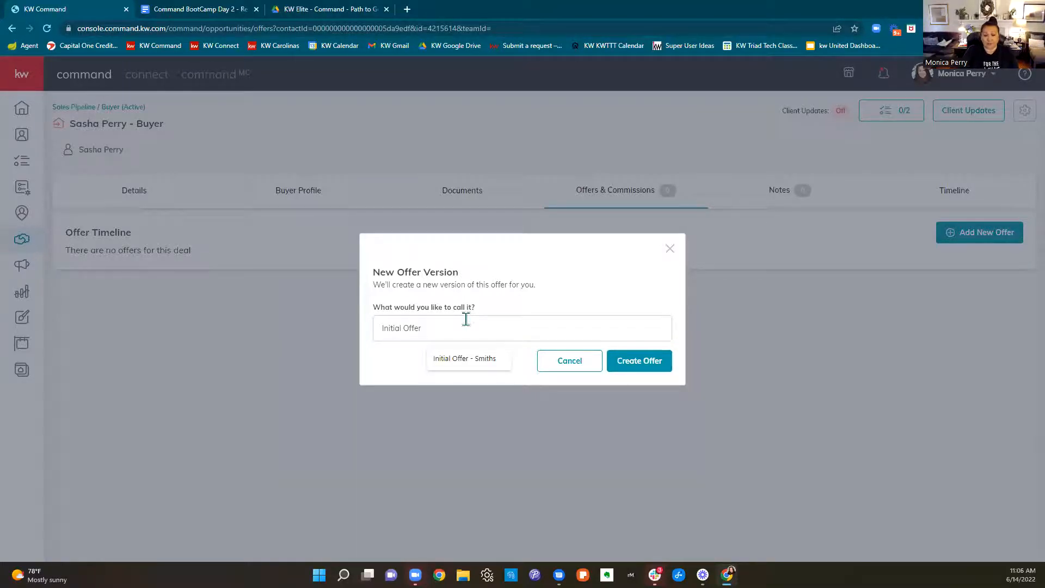
pyautogui.press('BackSpace')
pyautogui.press('BackSpace')
pyautogui.press('BackSpace')
pyautogui.press('BackSpace')
pyautogui.press('BackSpace')
pyautogui.press('BackSpace')
pyautogui.press('BackSpace')
pyautogui.press('BackSpace')
pyautogui.press('BackSpace')
pyautogui.press('BackSpace')
pyautogui.press('BackSpace')
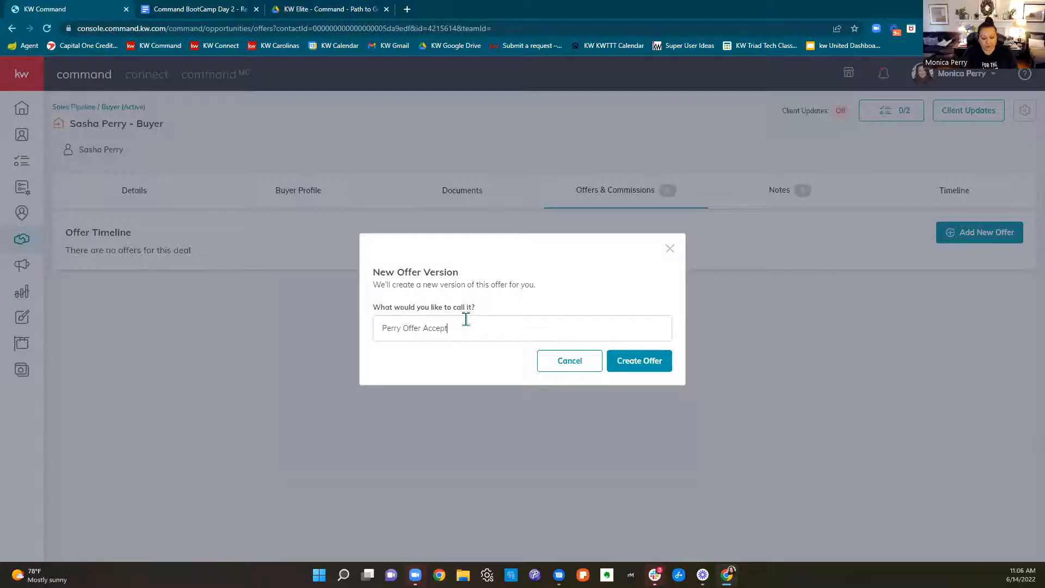
pyautogui.click(650, 365)
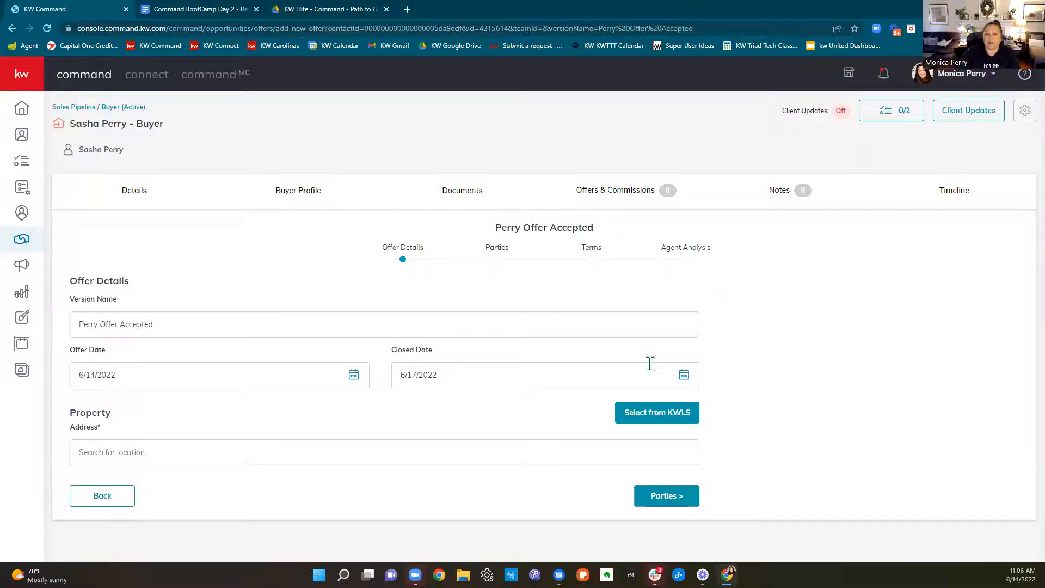
# Set the offer date to 6/14/2022 and the closed date to 7/28/2022
pyautogui.click(215, 381)
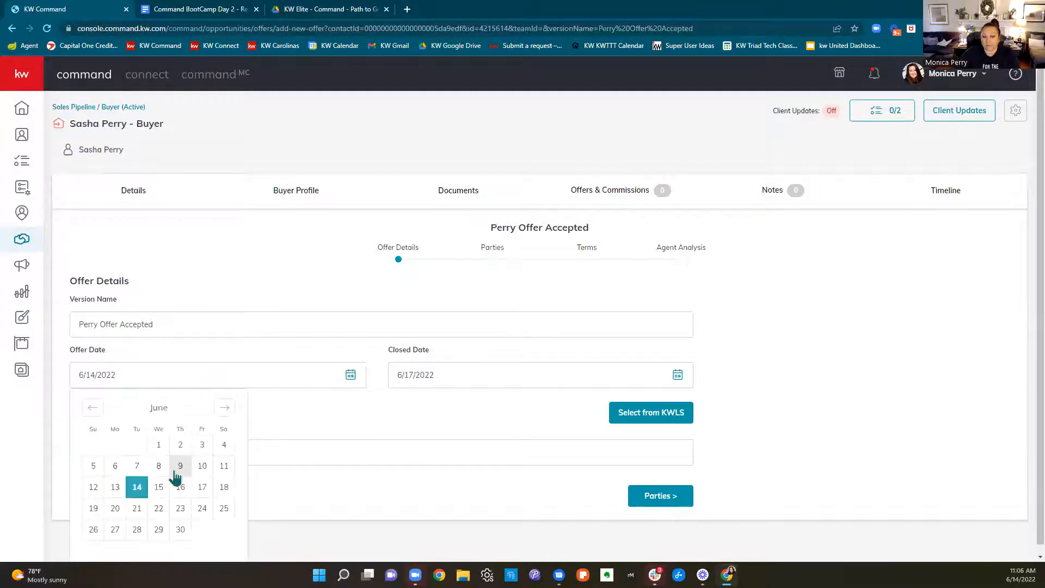
pyautogui.click(146, 489)
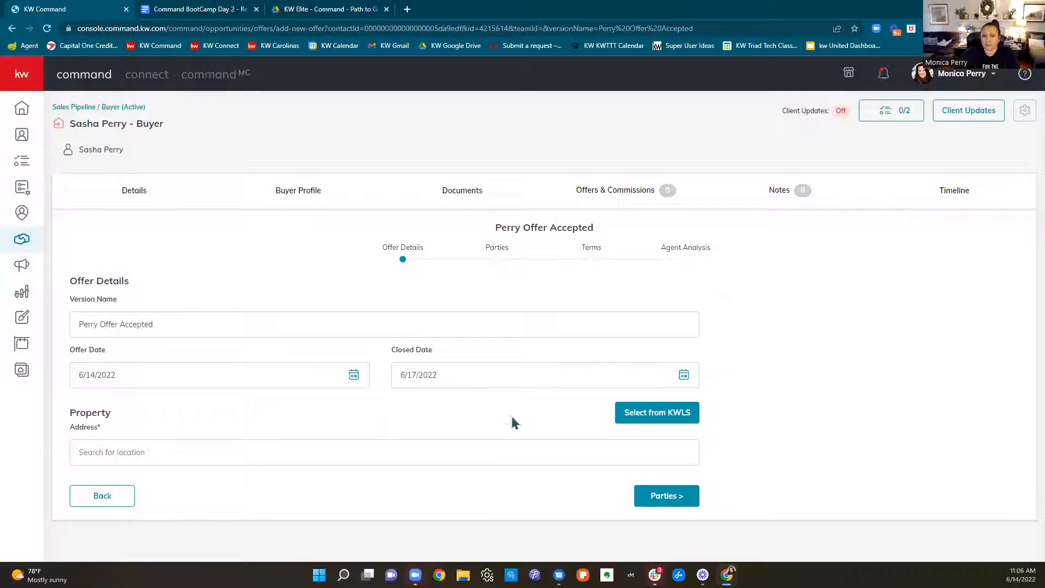
pyautogui.click(497, 378)
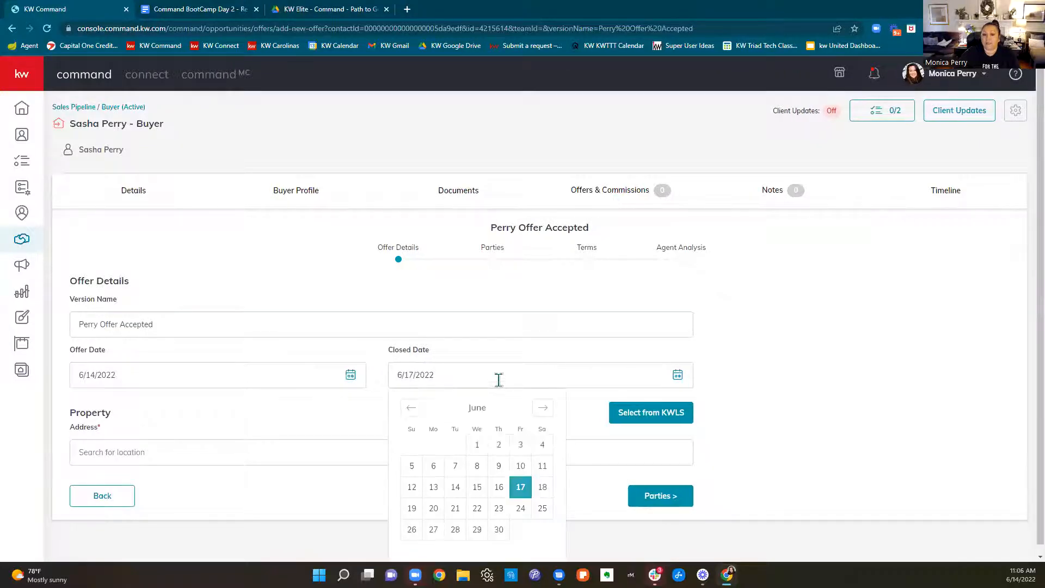
pyautogui.click(543, 411)
pyautogui.click(499, 530)
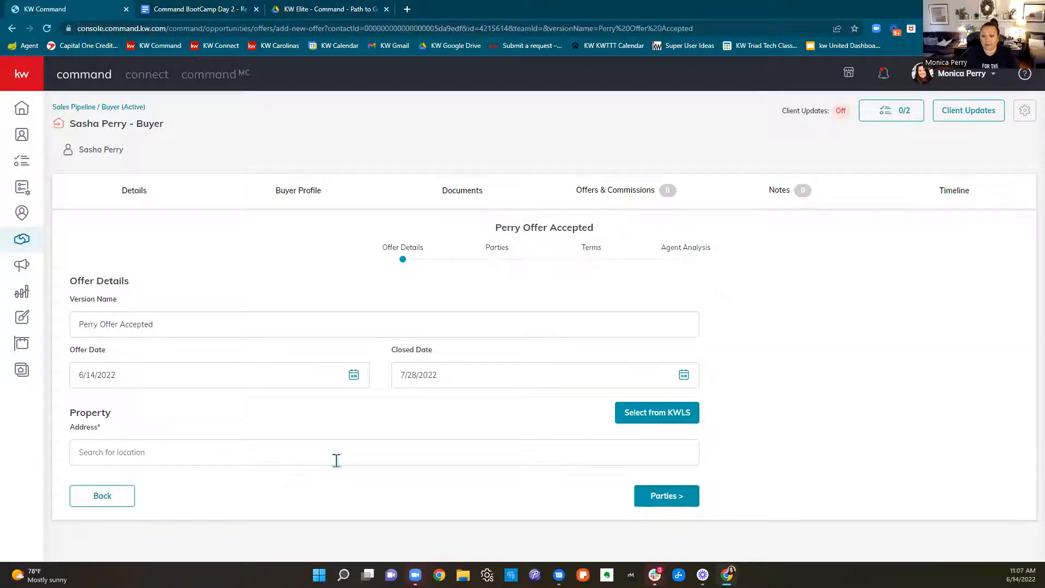
# Look for the offer's property in KWLS, showing All Listings and searching by street address for "north carolina"
pyautogui.click(680, 417)
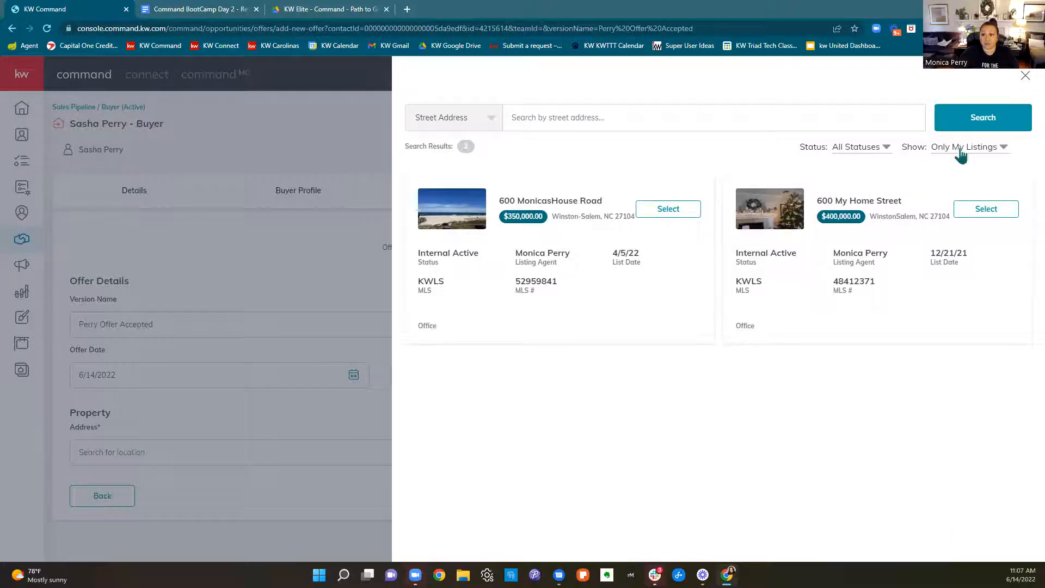
pyautogui.moveTo(904, 146); pyautogui.dragTo(1009, 142)
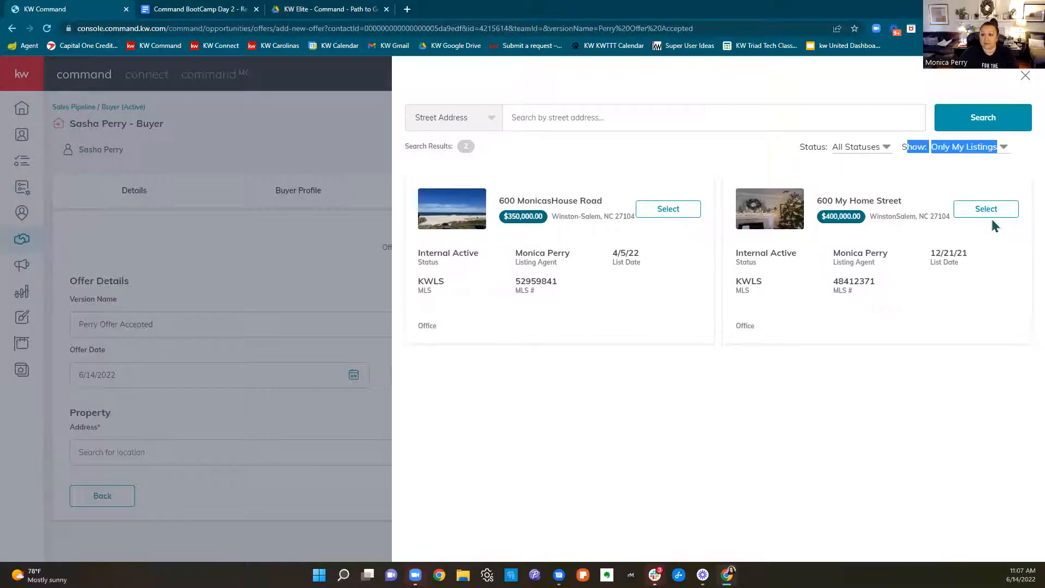
pyautogui.click(962, 165)
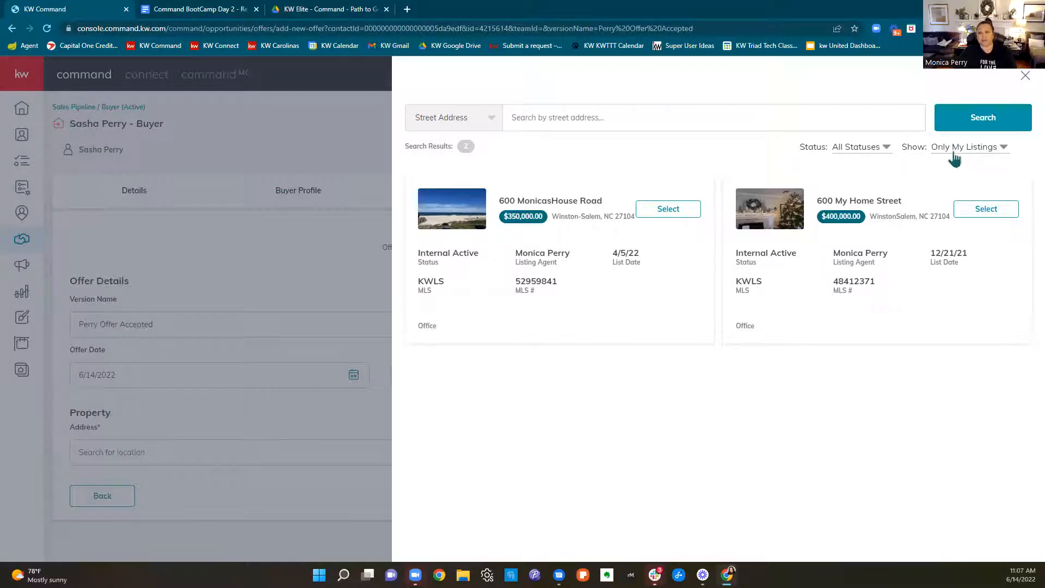
pyautogui.click(957, 158)
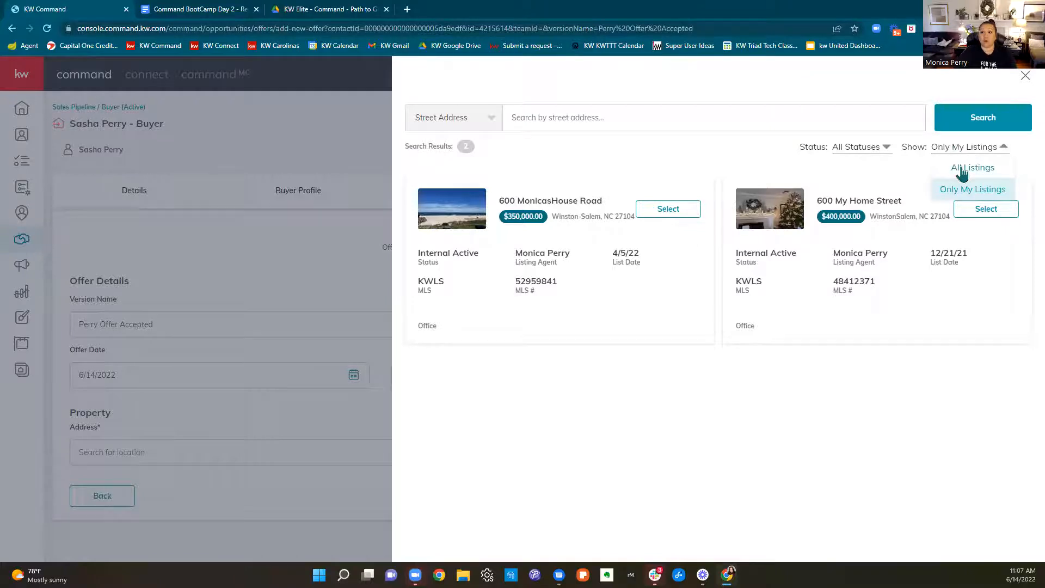
pyautogui.click(961, 169)
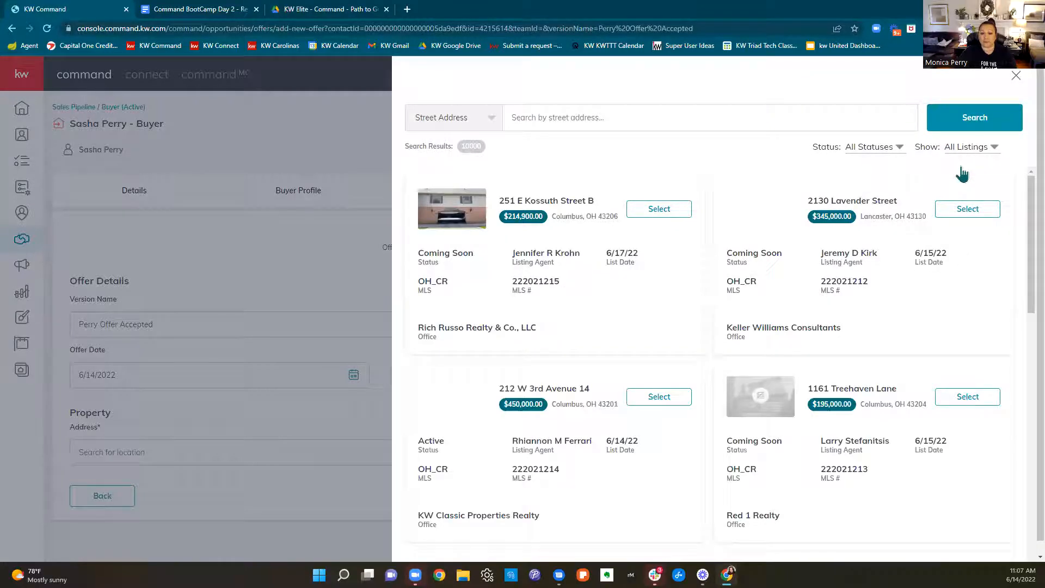
pyautogui.click(588, 122)
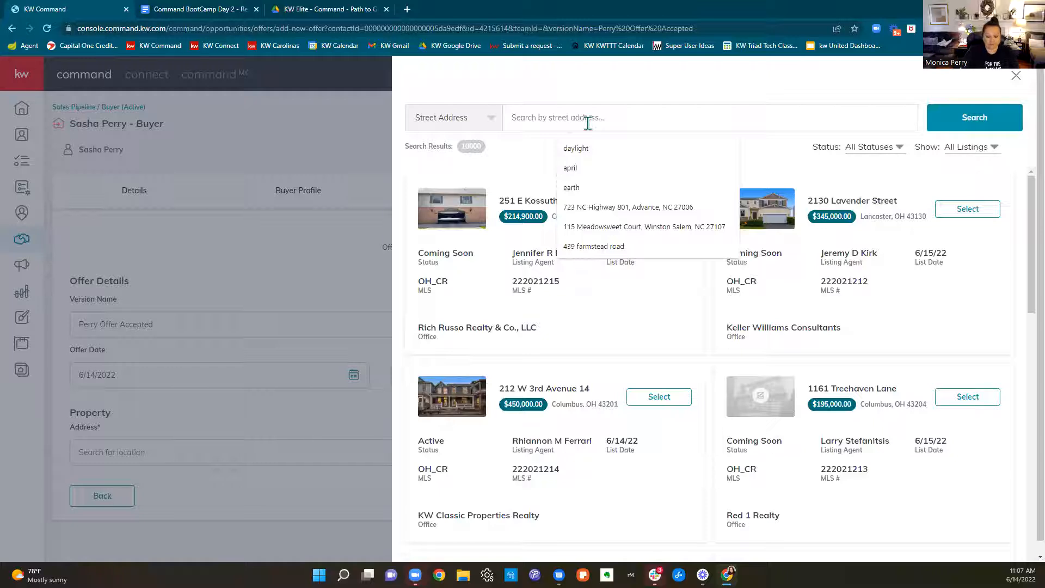
pyautogui.write('no')
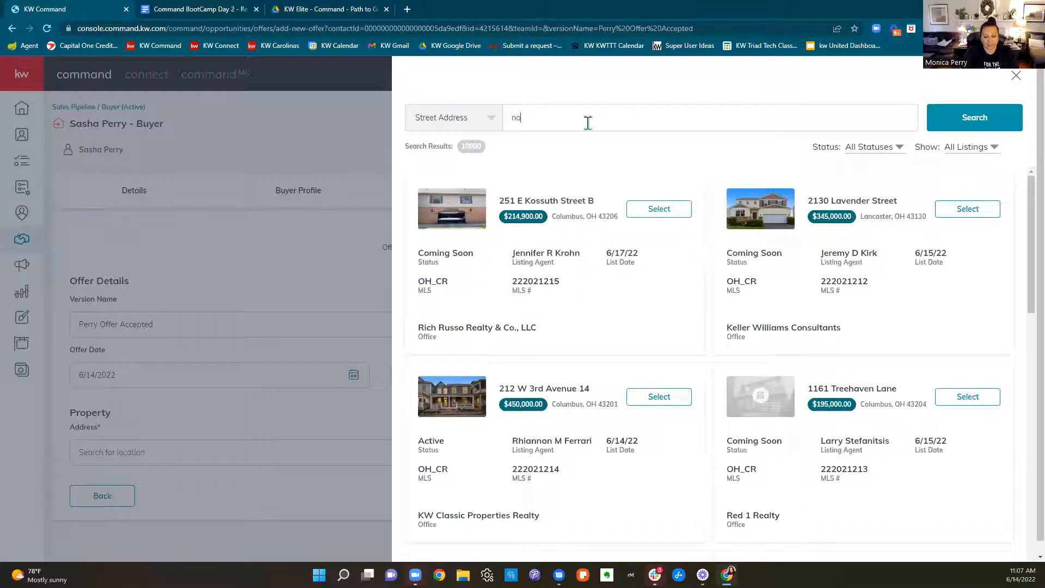
pyautogui.write('prarolin')
pyautogui.press('Return')
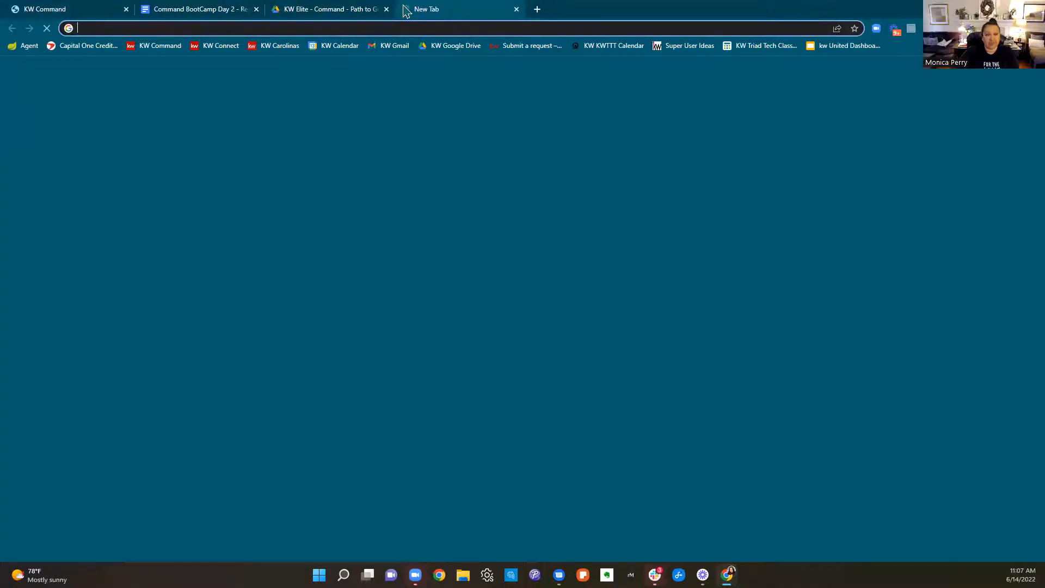
# Open the Triad MLS Matrix site in a new browser tab and go to the My Matrix page
pyautogui.click(407, 10)
pyautogui.write('triad')
pyautogui.press('Return')
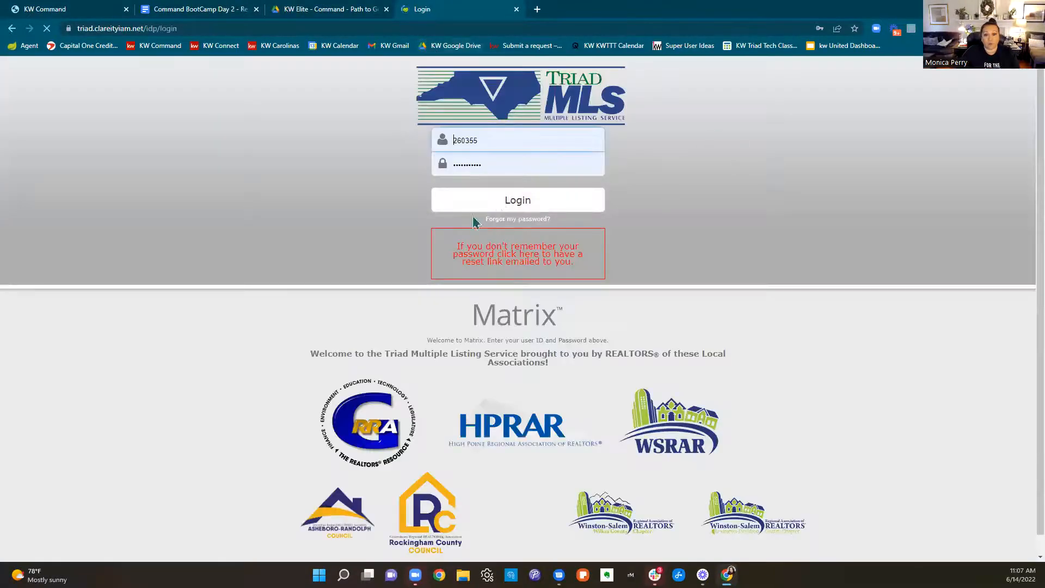
pyautogui.click(478, 206)
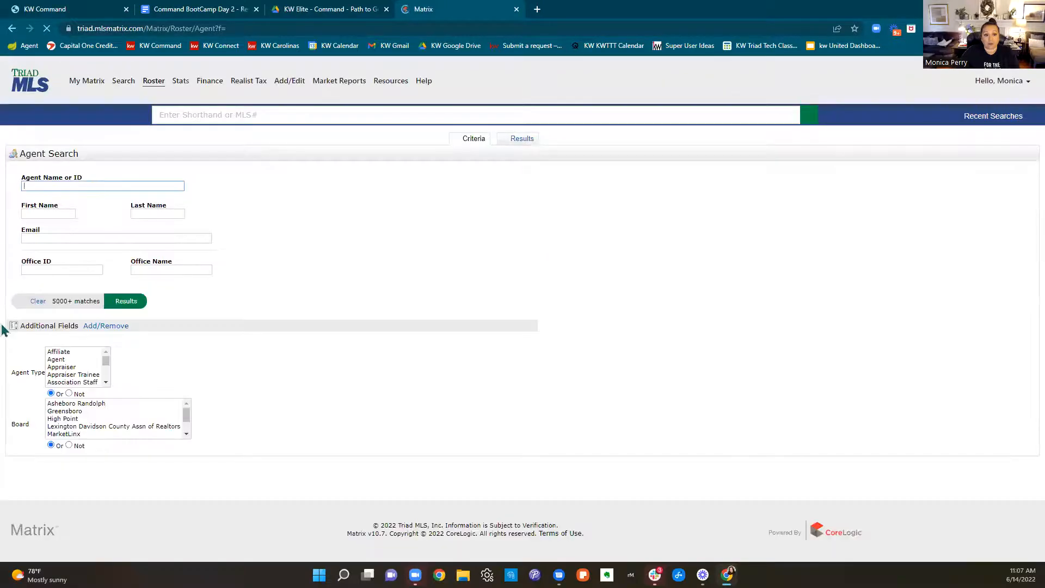
pyautogui.click(83, 81)
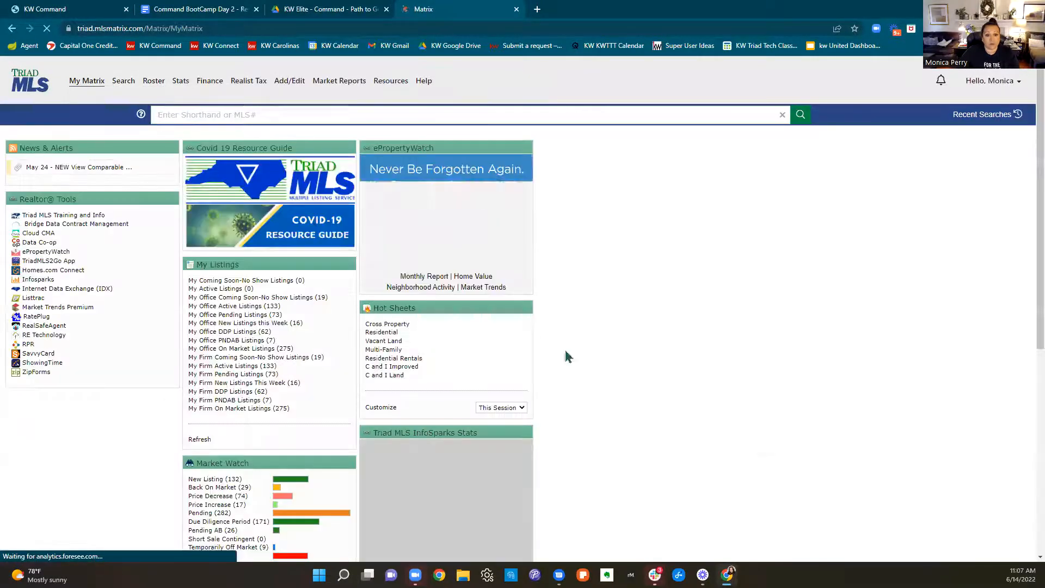
# Show My Office Active Listings in Matrix and sort them by current price
pyautogui.scroll(-4, 506, 287)
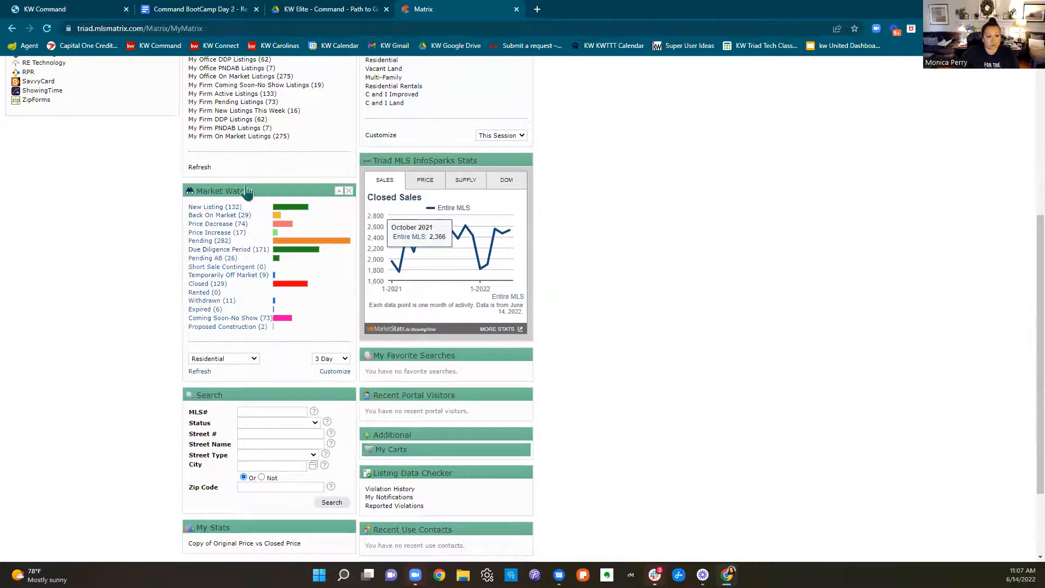
pyautogui.scroll(3, 228, 185)
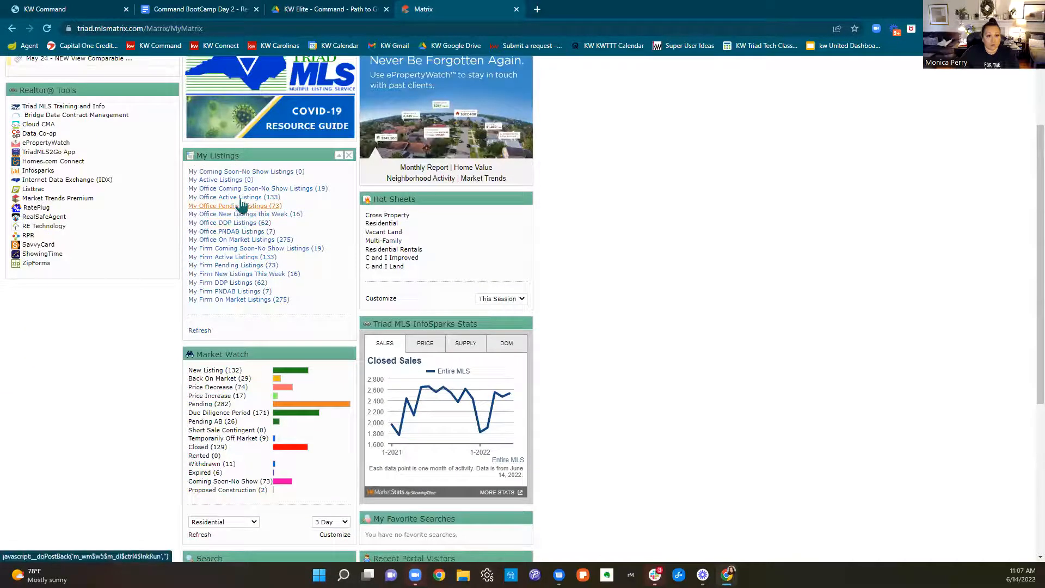
pyautogui.click(242, 198)
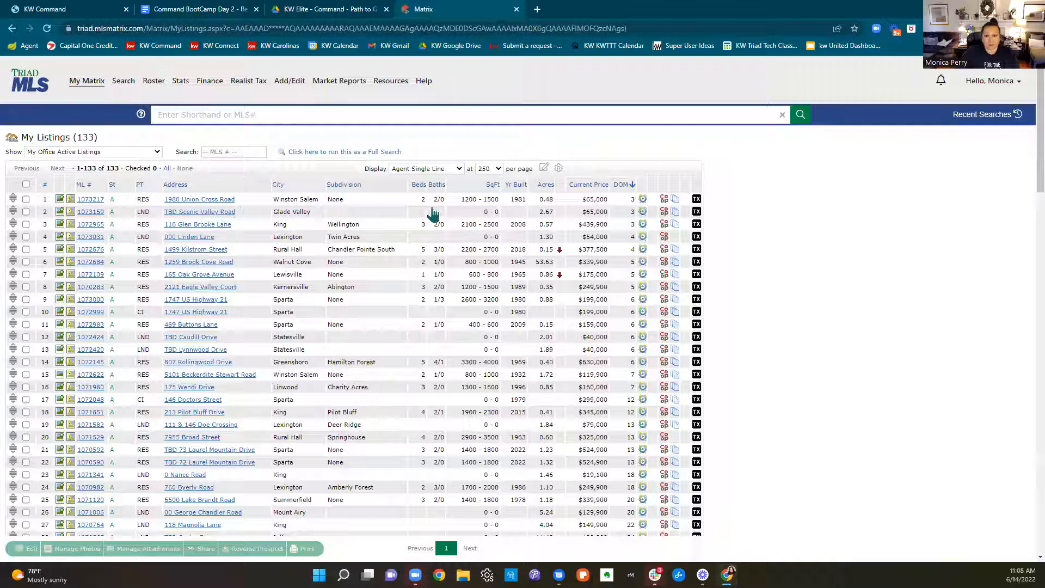
pyautogui.click(581, 187)
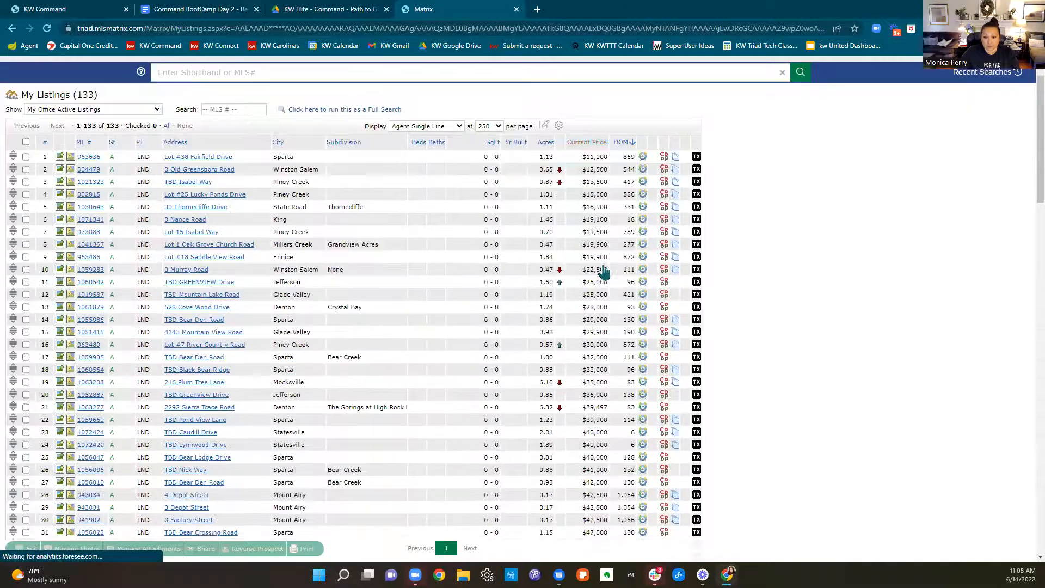
# Open a $350,000 commercial land listing in Winston Salem, go back to the $345,000 house listing in King, and review its details
pyautogui.scroll(-20, 601, 265)
pyautogui.scroll(-3, 603, 271)
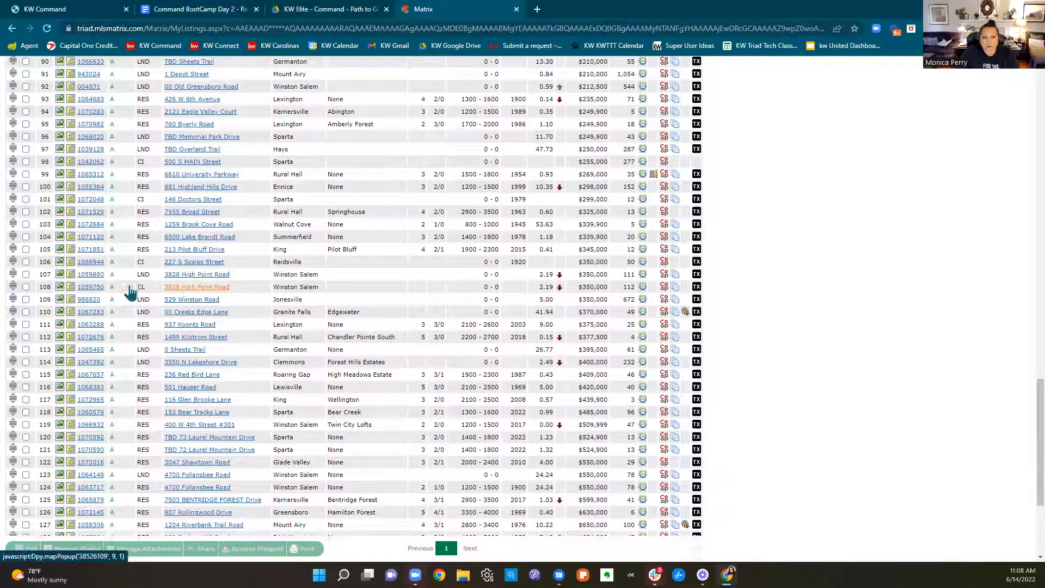
pyautogui.click(92, 288)
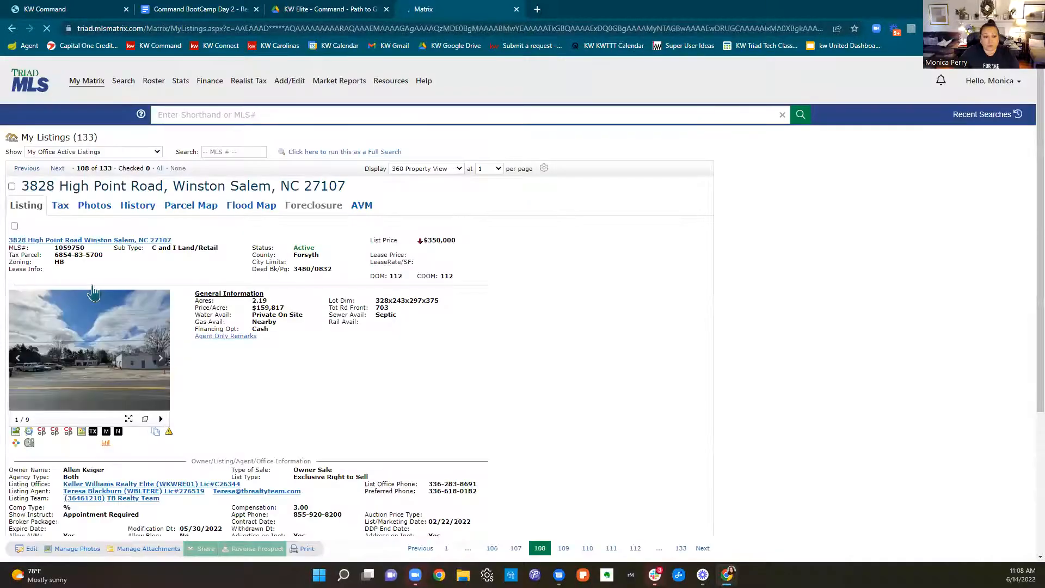
pyautogui.click(30, 169)
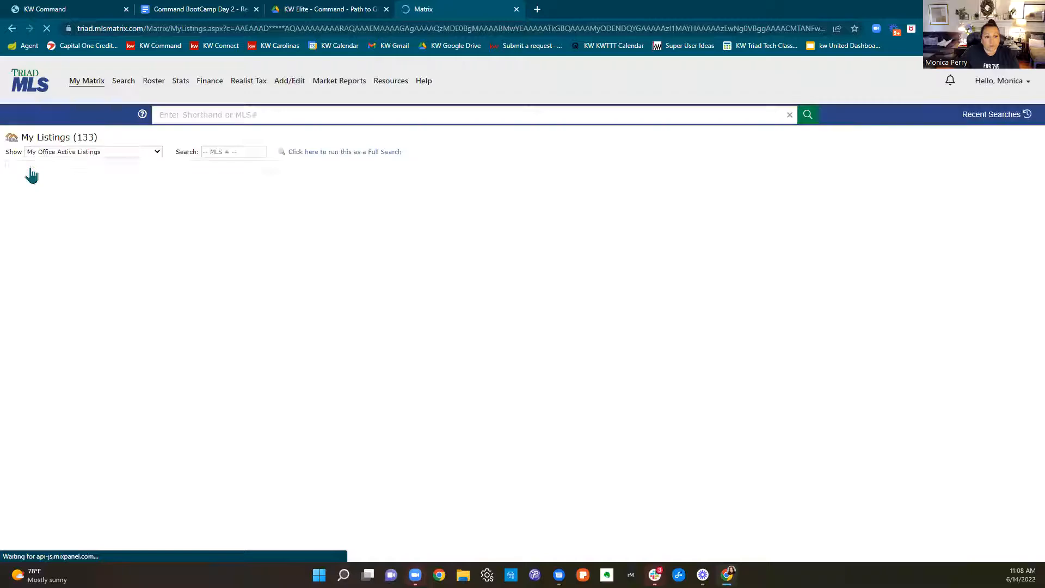
pyautogui.click(27, 168)
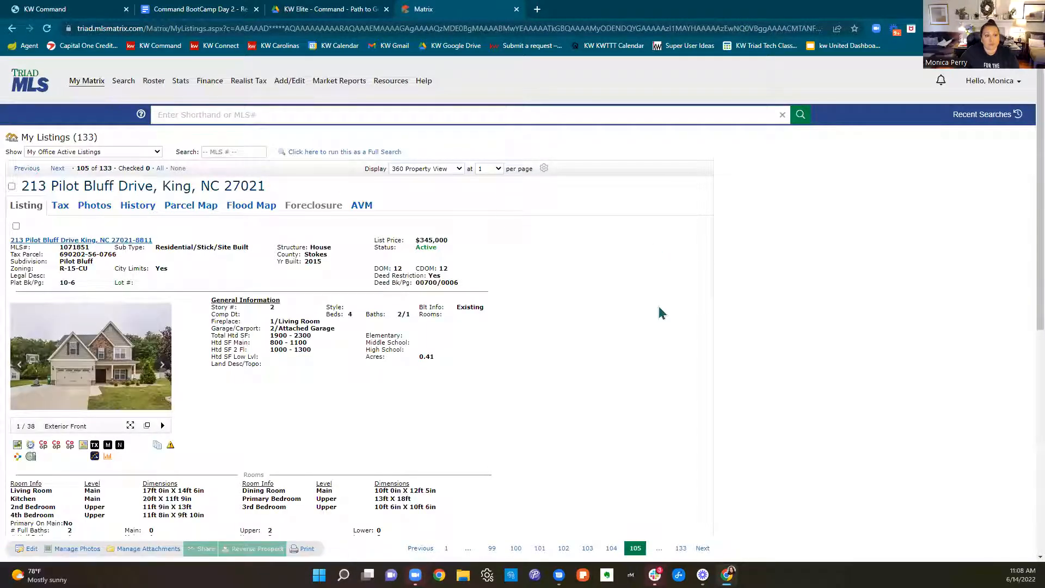
pyautogui.scroll(-3, 291, 354)
pyautogui.scroll(-3, 291, 355)
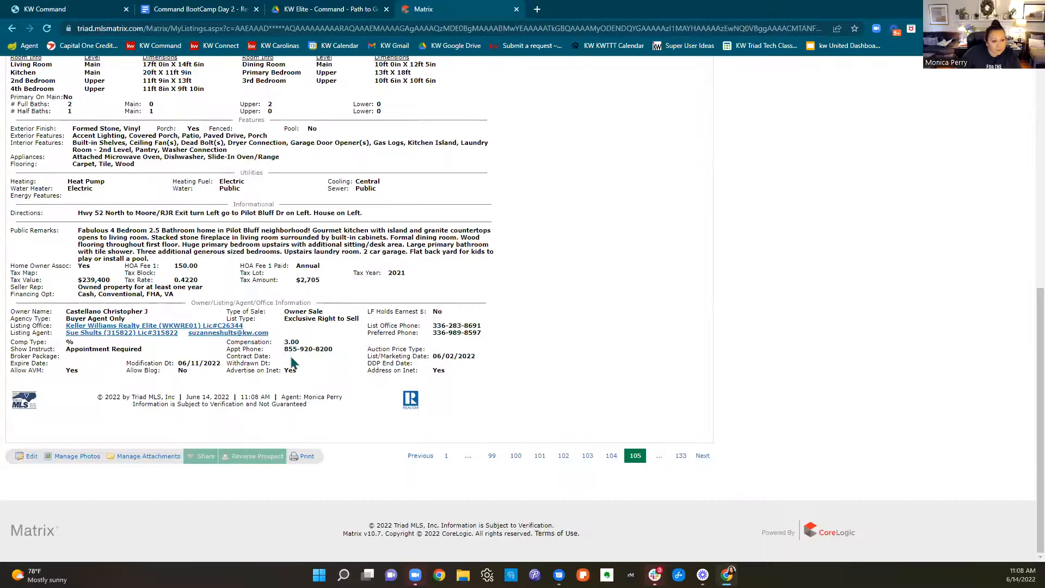
pyautogui.scroll(6, 291, 361)
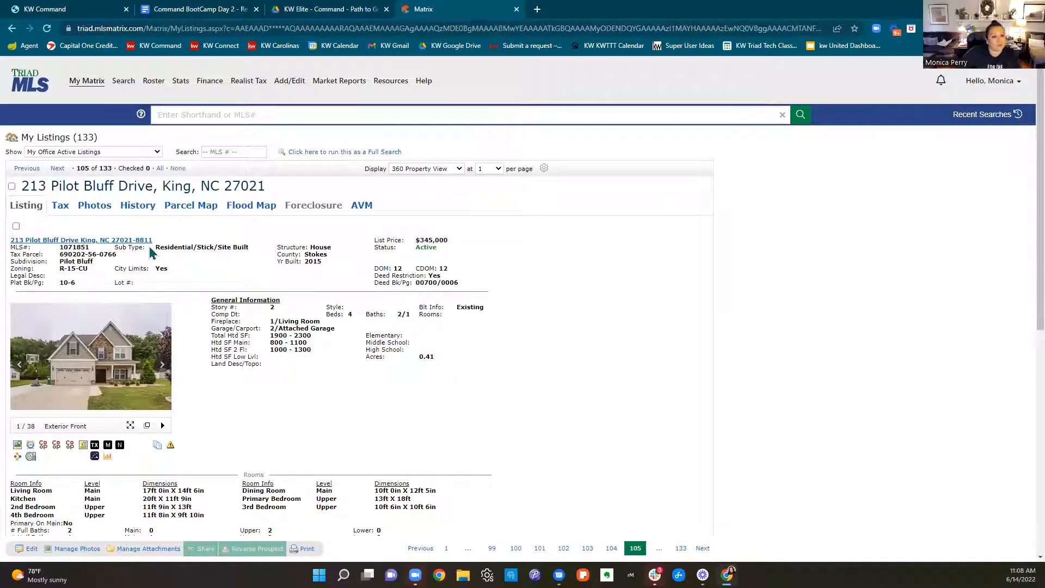
# Copy the $345,000 King listing's full address from Matrix and paste it into the KWLS street address search in Command
pyautogui.moveTo(158, 241); pyautogui.dragTo(8, 240)
pyautogui.hotkey('ctrl', 'c')
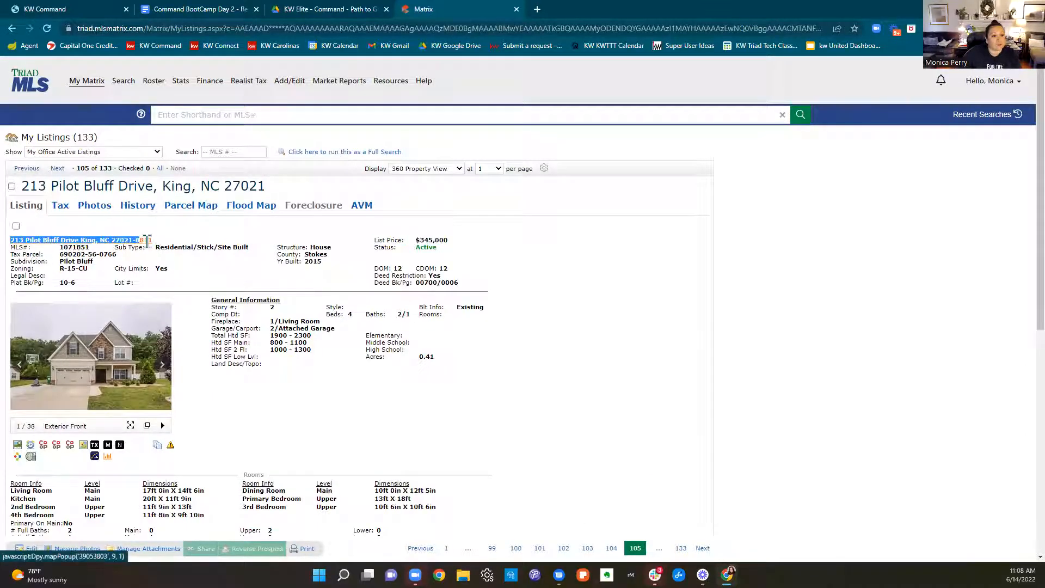
pyautogui.rightClick(147, 244)
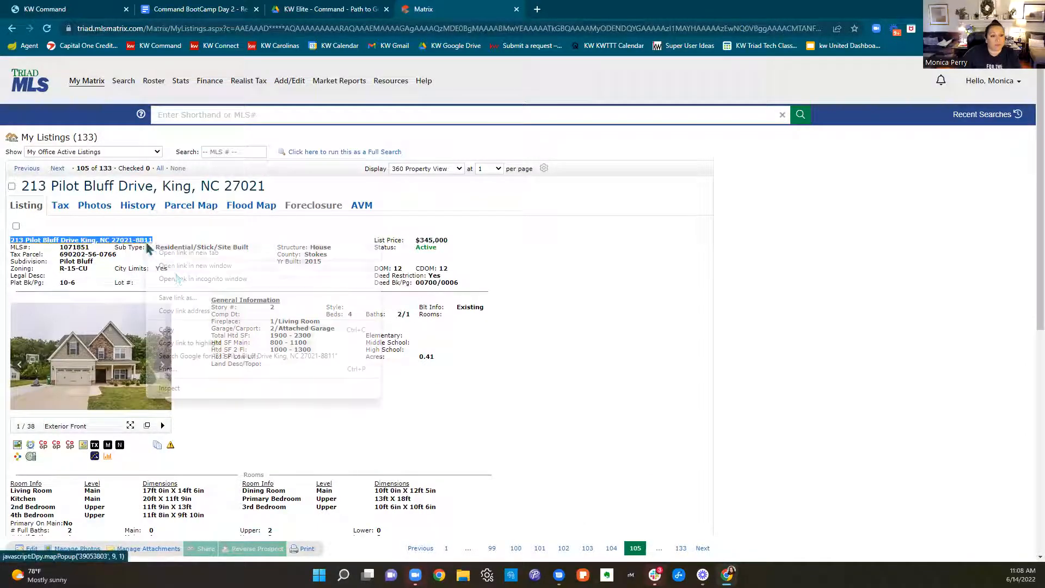
pyautogui.click(169, 330)
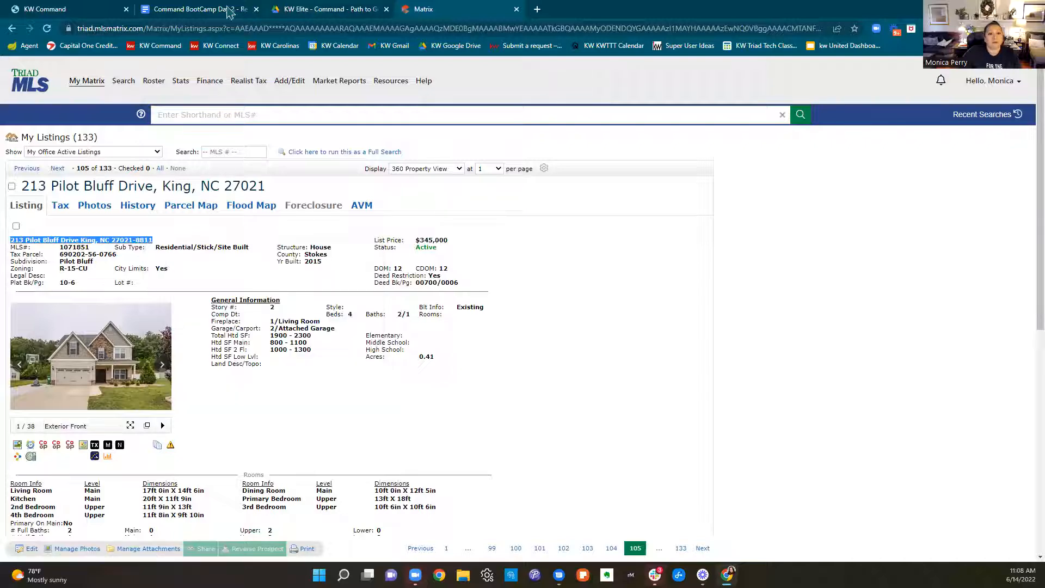
pyautogui.click(64, 15)
pyautogui.click(556, 120)
pyautogui.hotkey('ctrl', 'a')
pyautogui.hotkey('ctrl', 'v')
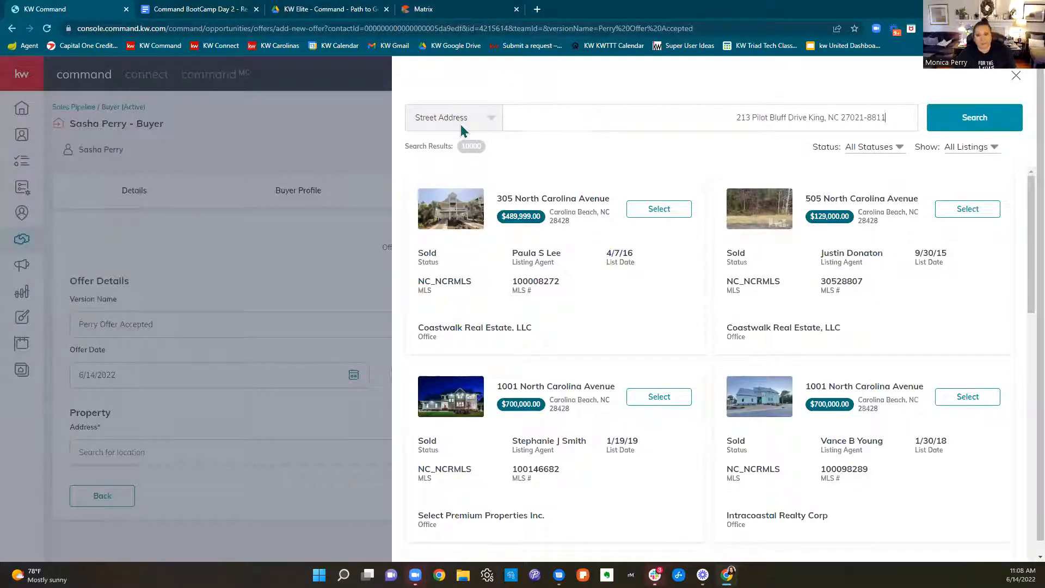
# Remove the blank space before the pasted address and search KWLS for it
pyautogui.click(736, 116)
pyautogui.press('BackSpace')
pyautogui.press('BackSpace')
pyautogui.press('BackSpace')
pyautogui.press('BackSpace')
pyautogui.press('BackSpace')
pyautogui.press('BackSpace')
pyautogui.press('BackSpace')
pyautogui.press('BackSpace')
pyautogui.press('BackSpace')
pyautogui.press('BackSpace')
pyautogui.press('BackSpace')
pyautogui.press('BackSpace')
pyautogui.press('BackSpace')
pyautogui.press('BackSpace')
pyautogui.press('BackSpace')
pyautogui.press('BackSpace')
pyautogui.press('BackSpace')
pyautogui.press('BackSpace')
pyautogui.press('BackSpace')
pyautogui.press('BackSpace')
pyautogui.press('BackSpace')
pyautogui.press('BackSpace')
pyautogui.press('BackSpace')
pyautogui.press('BackSpace')
pyautogui.press('BackSpace')
pyautogui.press('BackSpace')
pyautogui.press('BackSpace')
pyautogui.press('BackSpace')
pyautogui.press('BackSpace')
pyautogui.press('BackSpace')
pyautogui.press('BackSpace')
pyautogui.press('BackSpace')
pyautogui.press('BackSpace')
pyautogui.press('BackSpace')
pyautogui.press('BackSpace')
pyautogui.press('BackSpace')
pyautogui.press('BackSpace')
pyautogui.press('BackSpace')
pyautogui.press('BackSpace')
pyautogui.press('BackSpace')
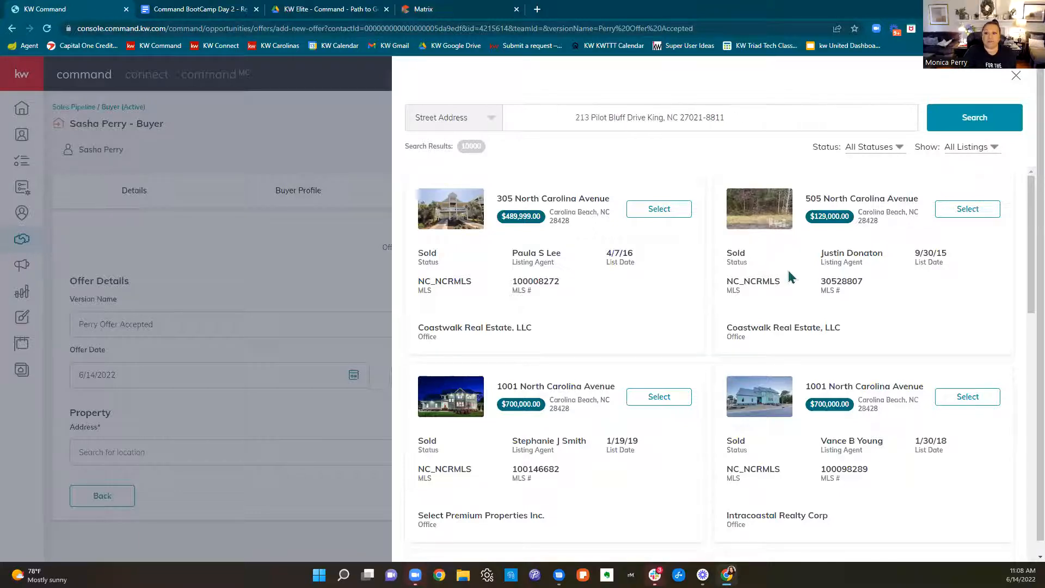
pyautogui.click(994, 128)
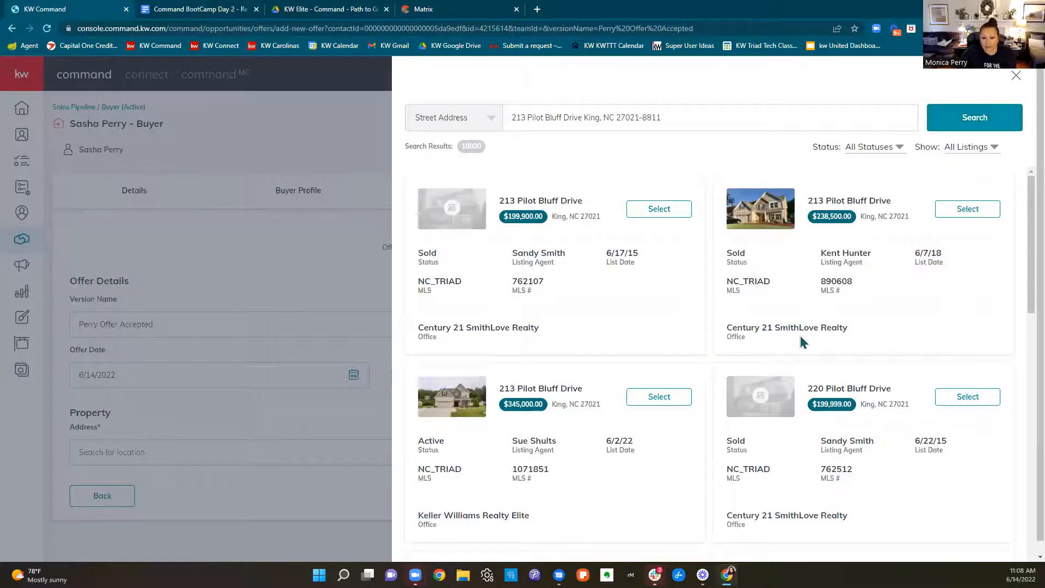
# Select the active $345,000 listing as the offer's property and continue to the Parties section
pyautogui.scroll(-3, 686, 332)
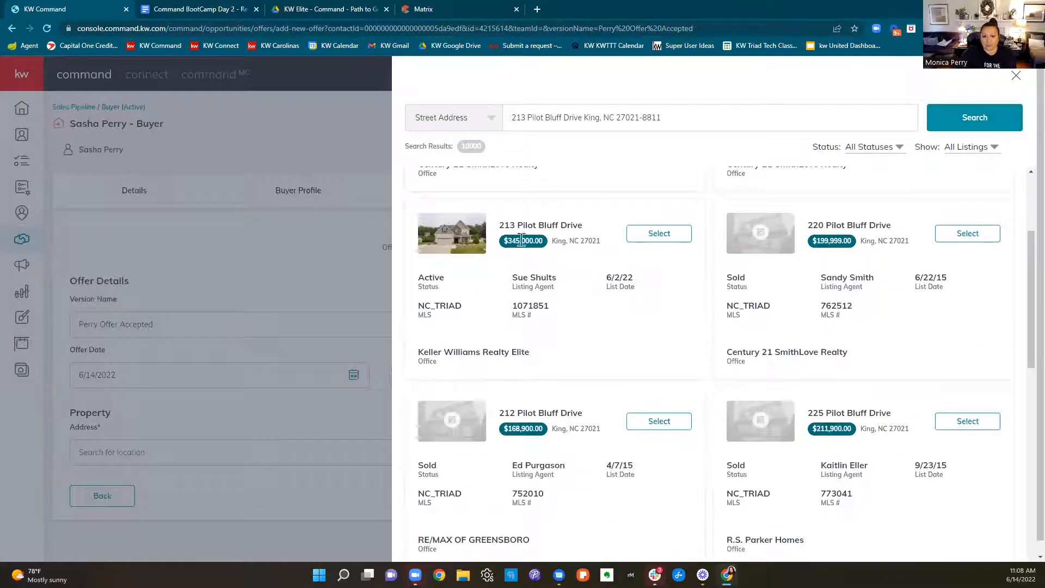
pyautogui.click(656, 235)
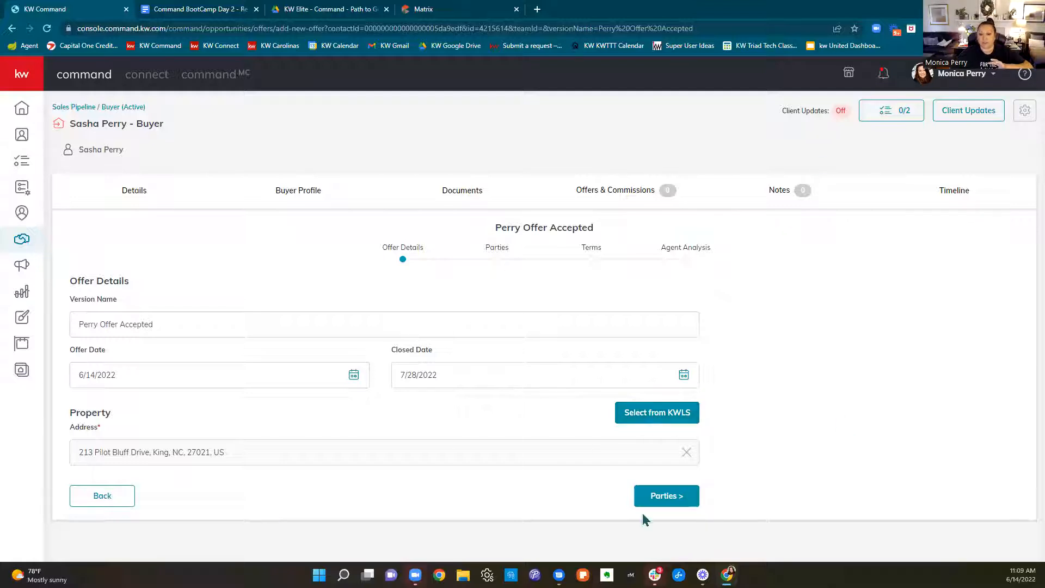
pyautogui.click(677, 507)
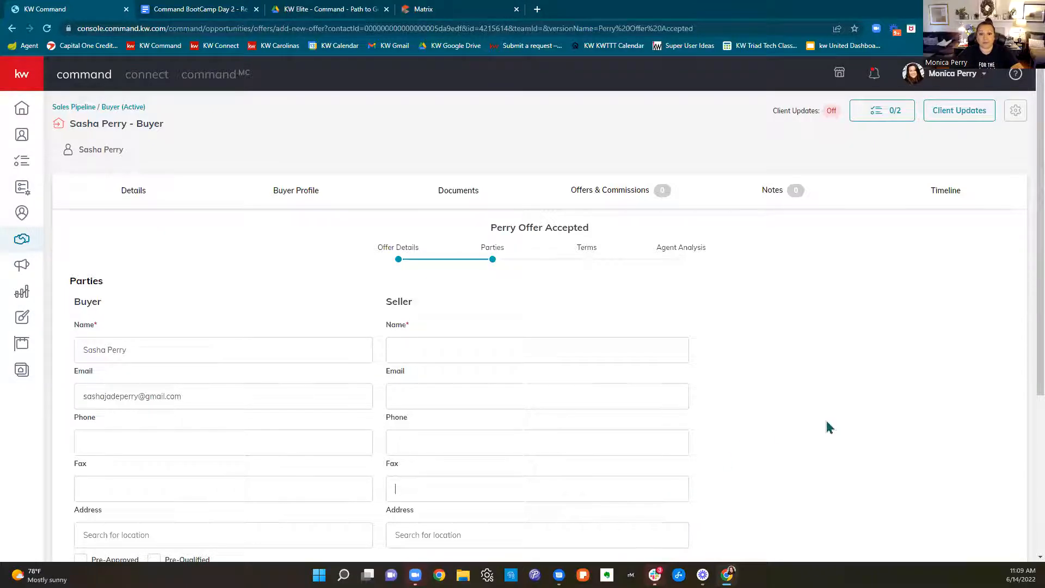
pyautogui.scroll(-3, 828, 425)
pyautogui.scroll(2, 867, 431)
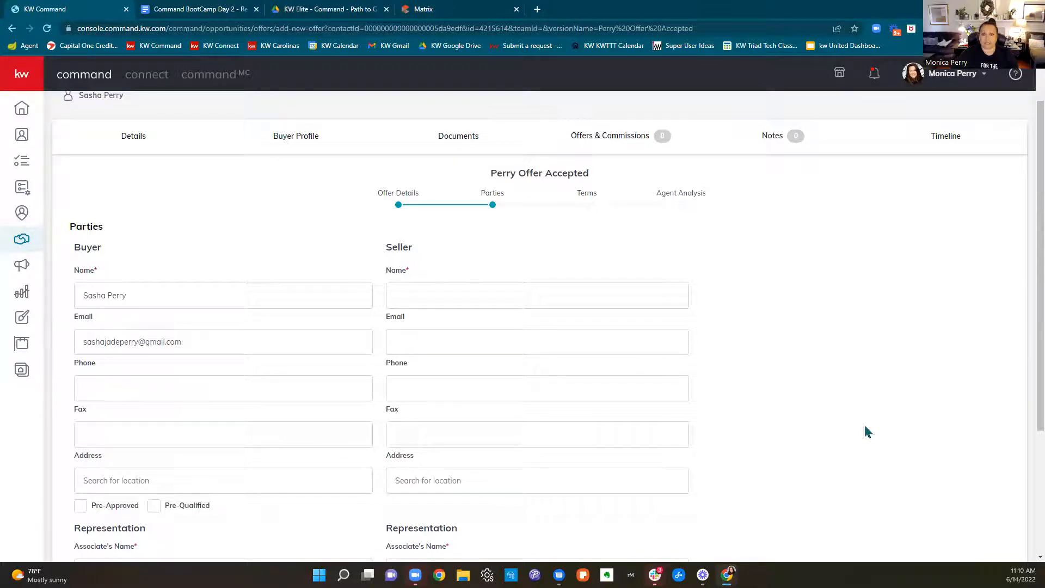
pyautogui.moveTo(392, 274)
pyautogui.mouseDown()
pyautogui.moveTo(415, 274)
pyautogui.moveTo(384, 275)
pyautogui.mouseUp()
pyautogui.click(874, 262)
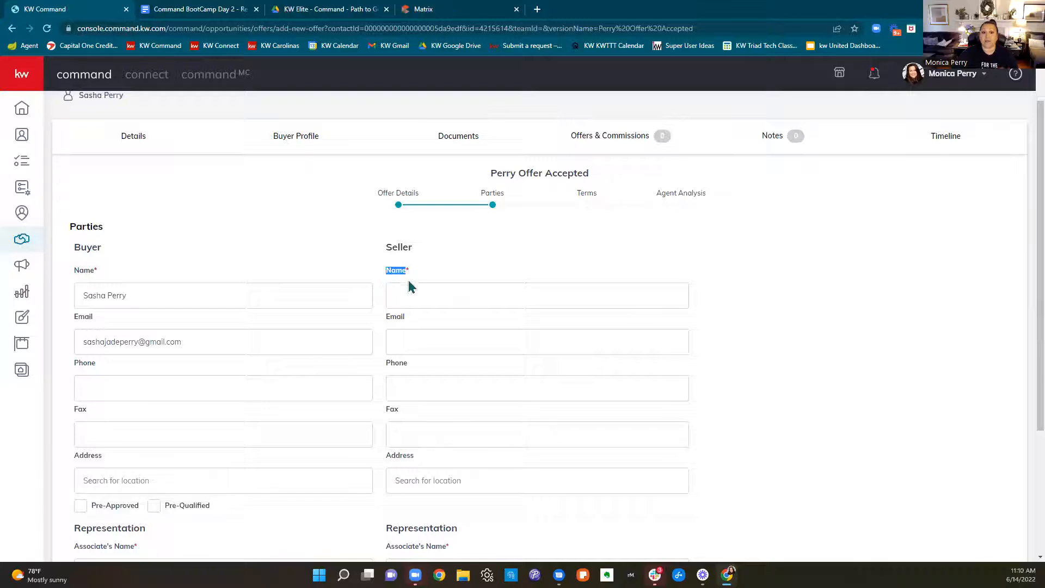
pyautogui.click(427, 9)
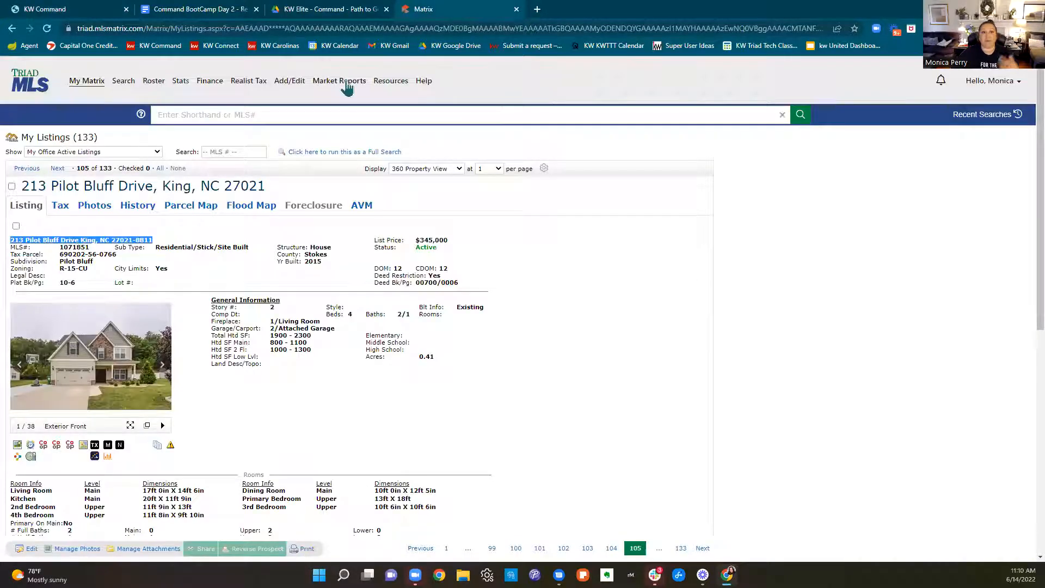
pyautogui.click(97, 3)
# Enter the seller's full name in the Parties section, correcting the spelling of the first name
pyautogui.click(502, 291)
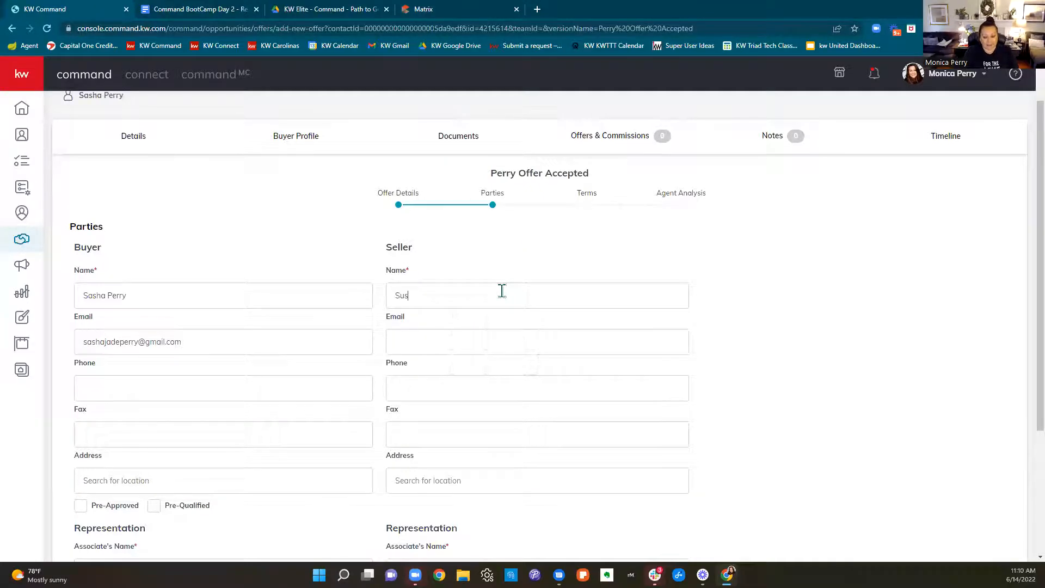
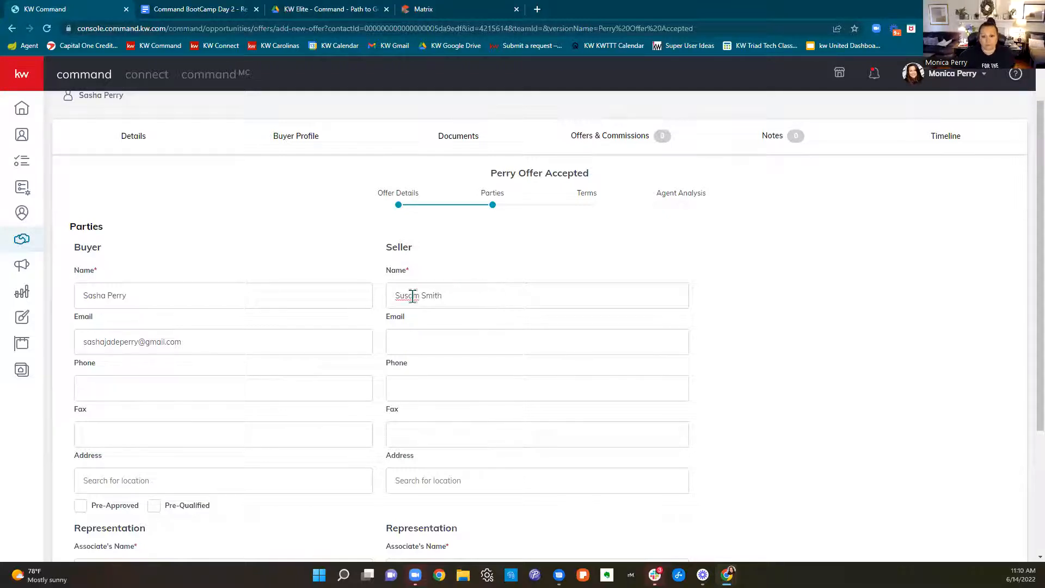
pyautogui.press('Delete')
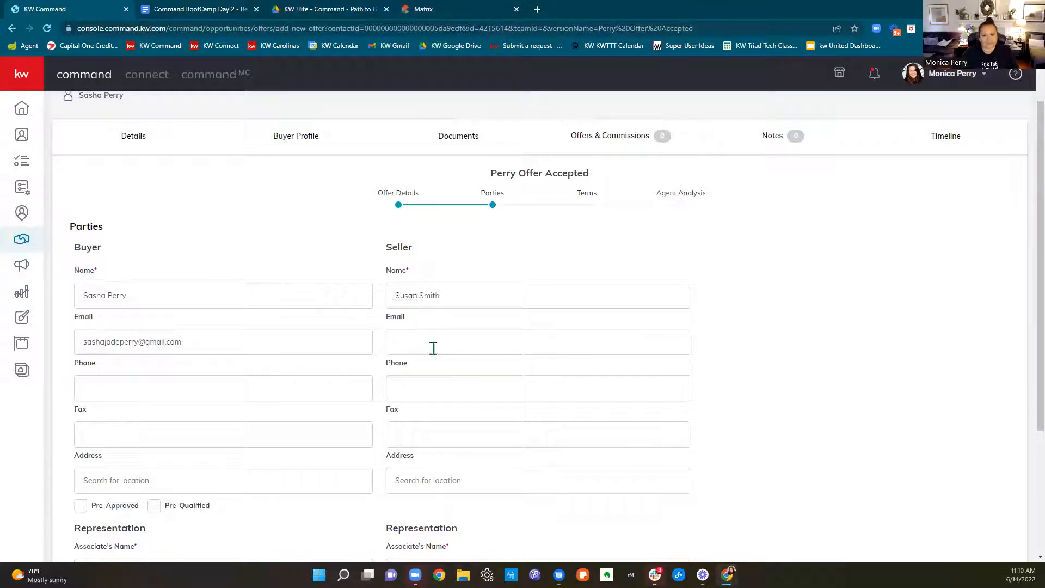
# Review the buyer, seller and associate representation details across the Parties section
pyautogui.scroll(-1, 793, 373)
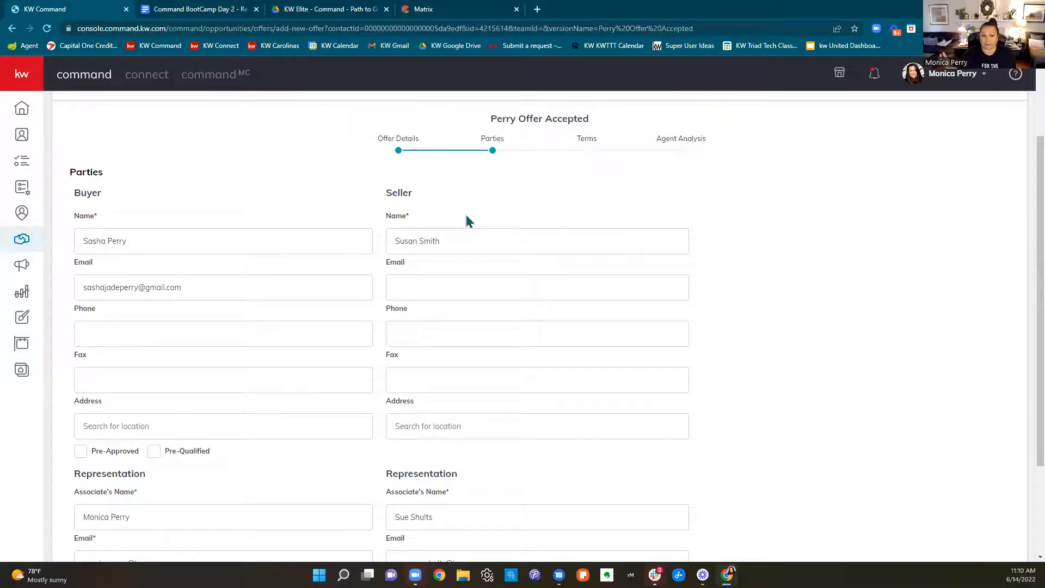
pyautogui.scroll(-1, 334, 215)
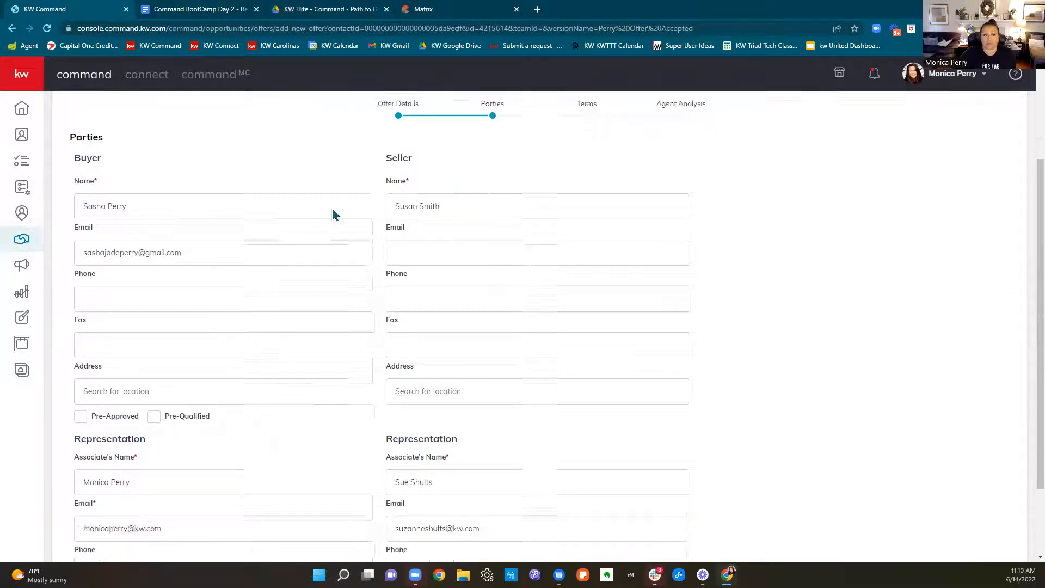
pyautogui.moveTo(152, 191); pyautogui.dragTo(56, 192)
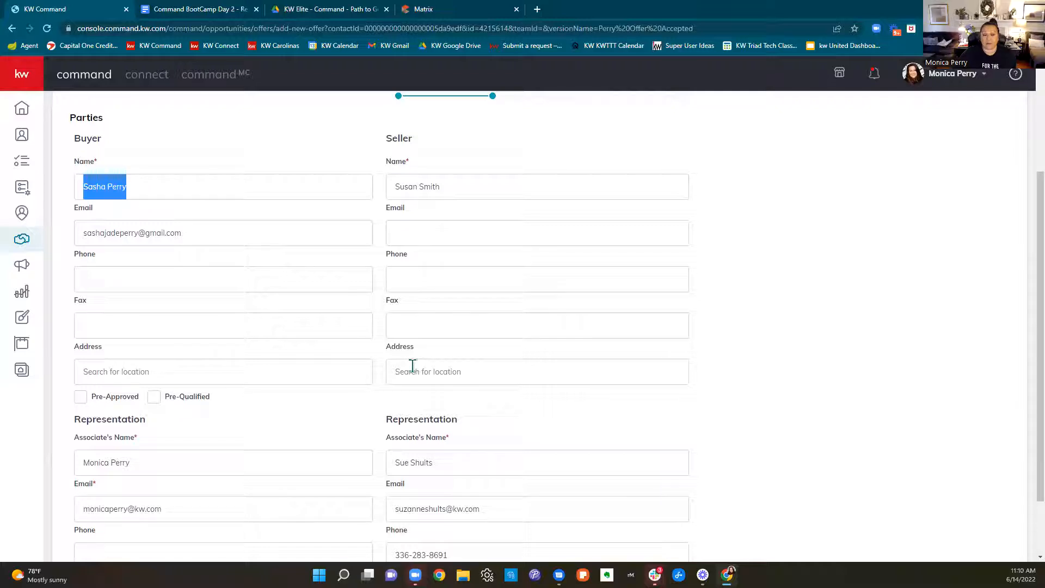
pyautogui.scroll(-2, 195, 345)
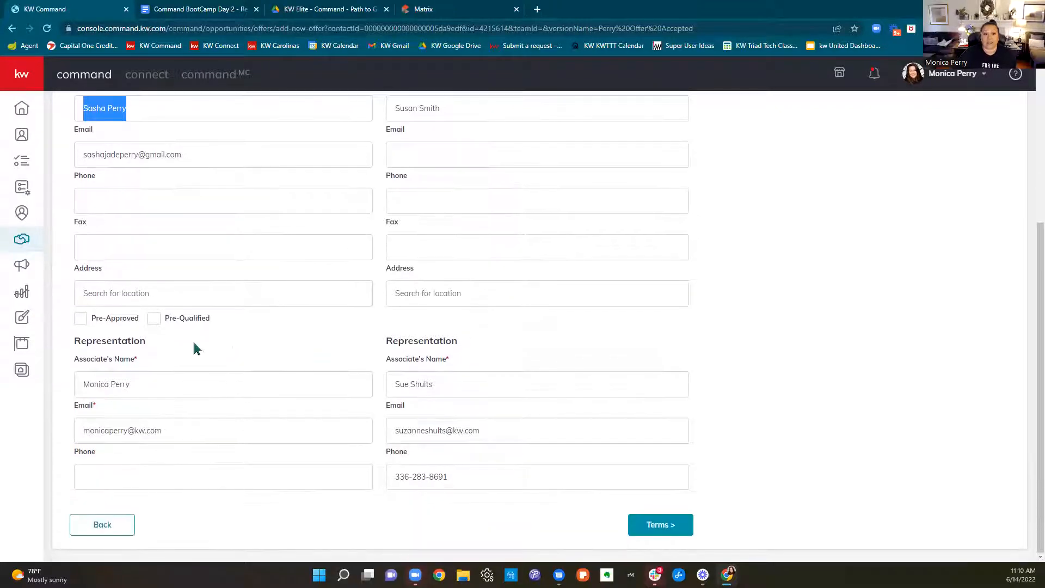
pyautogui.moveTo(167, 384); pyautogui.dragTo(56, 391)
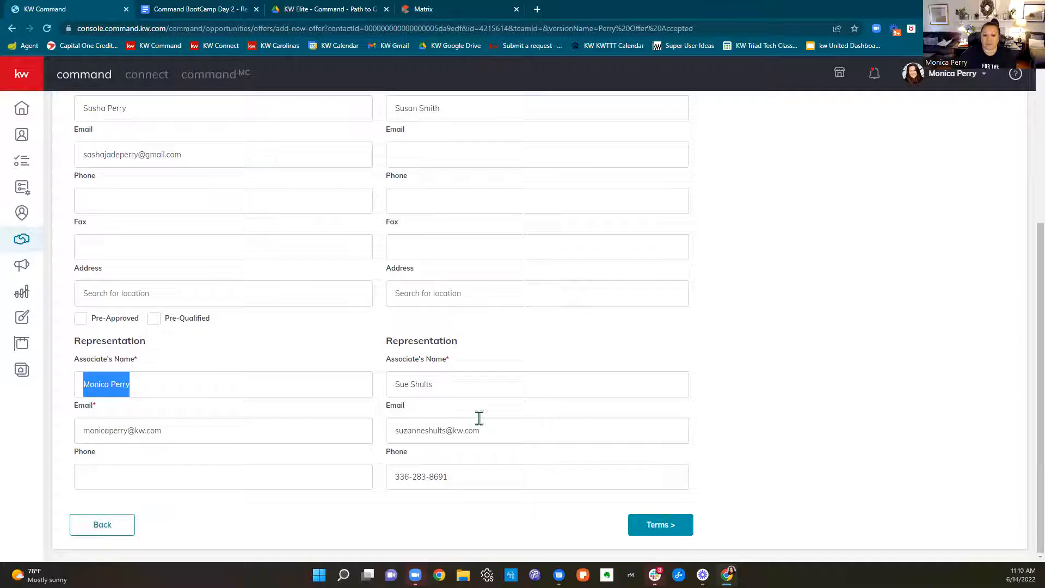
pyautogui.moveTo(490, 392); pyautogui.dragTo(396, 408)
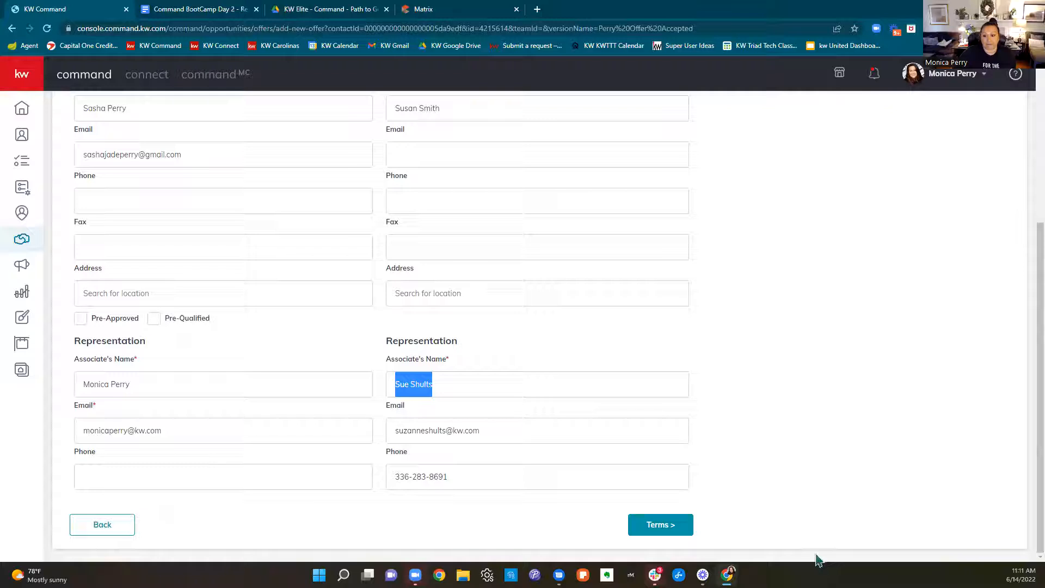
pyautogui.scroll(4, 763, 375)
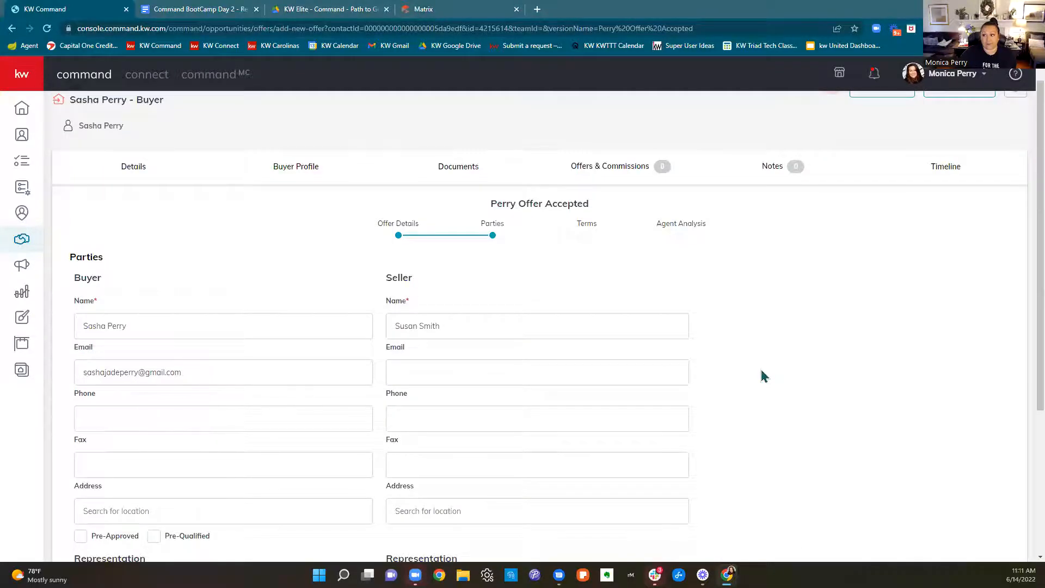
pyautogui.scroll(-4, 763, 375)
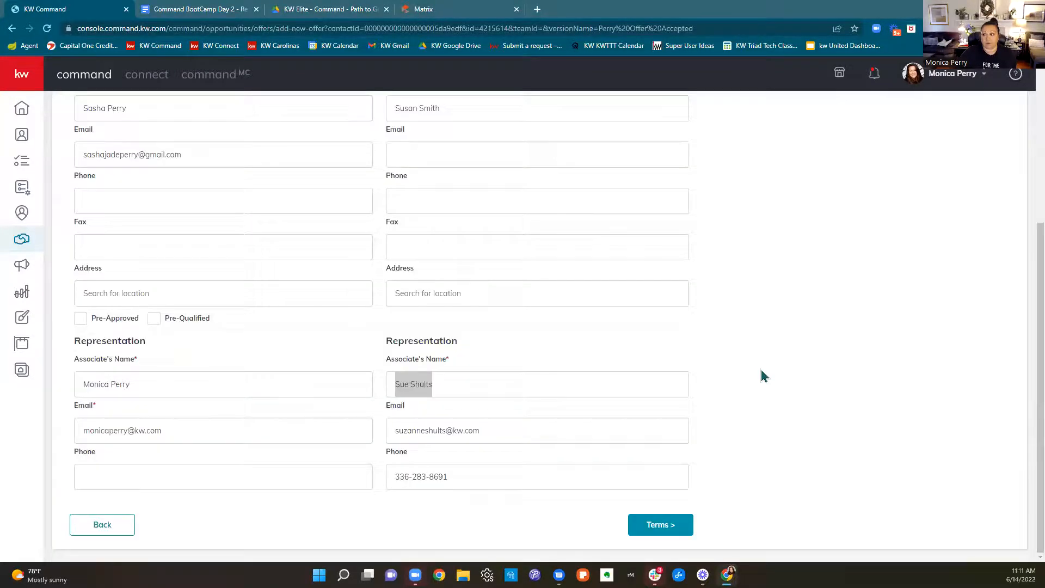
# Continue to the offer's Terms section
pyautogui.click(659, 531)
pyautogui.scroll(3, 920, 481)
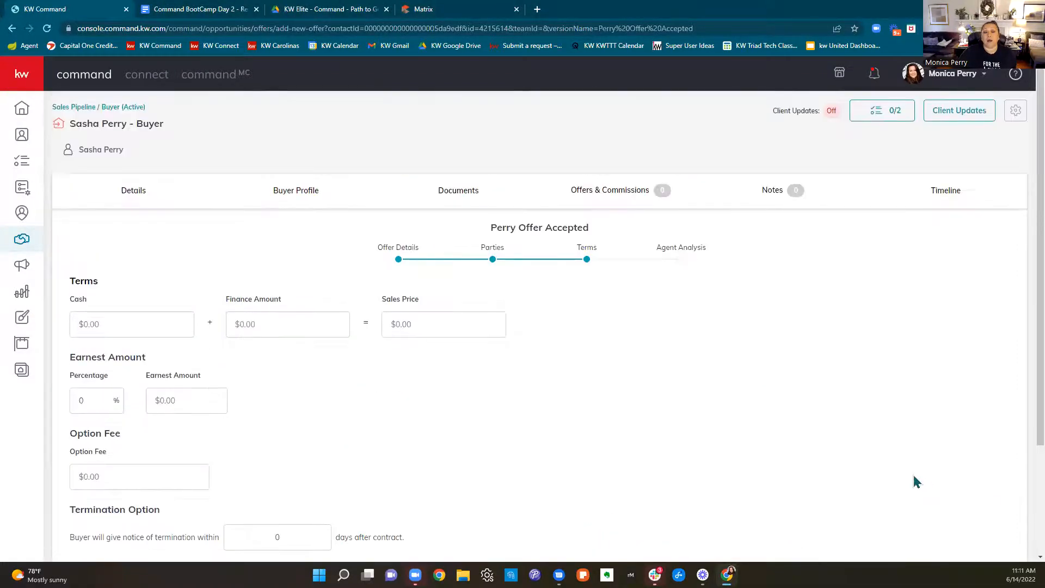
pyautogui.moveTo(383, 301); pyautogui.dragTo(434, 299)
# Set the offer's cash to $100,000 and its finance amount to $250,000
pyautogui.click(129, 335)
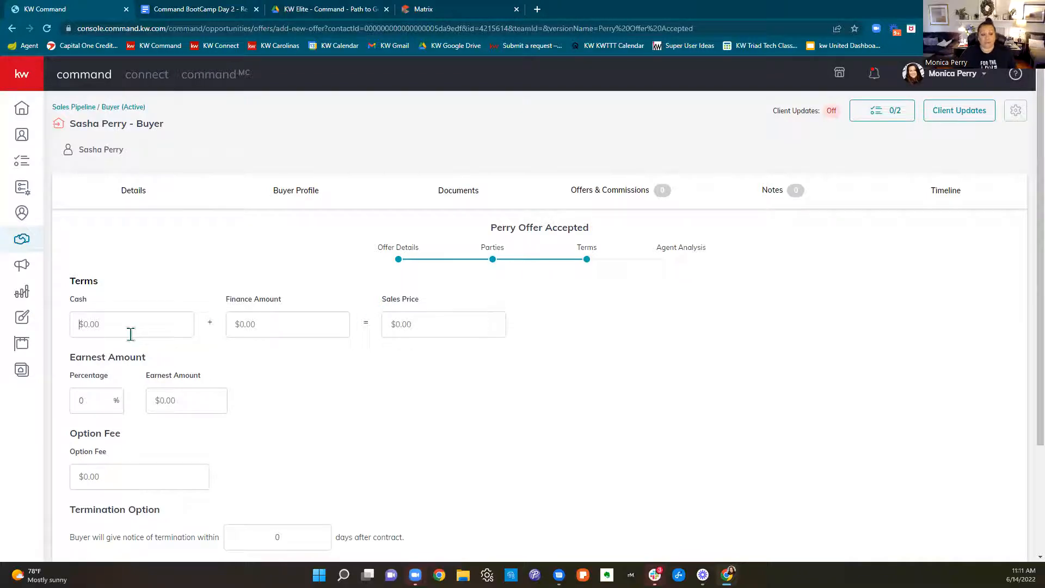
pyautogui.write('100,000')
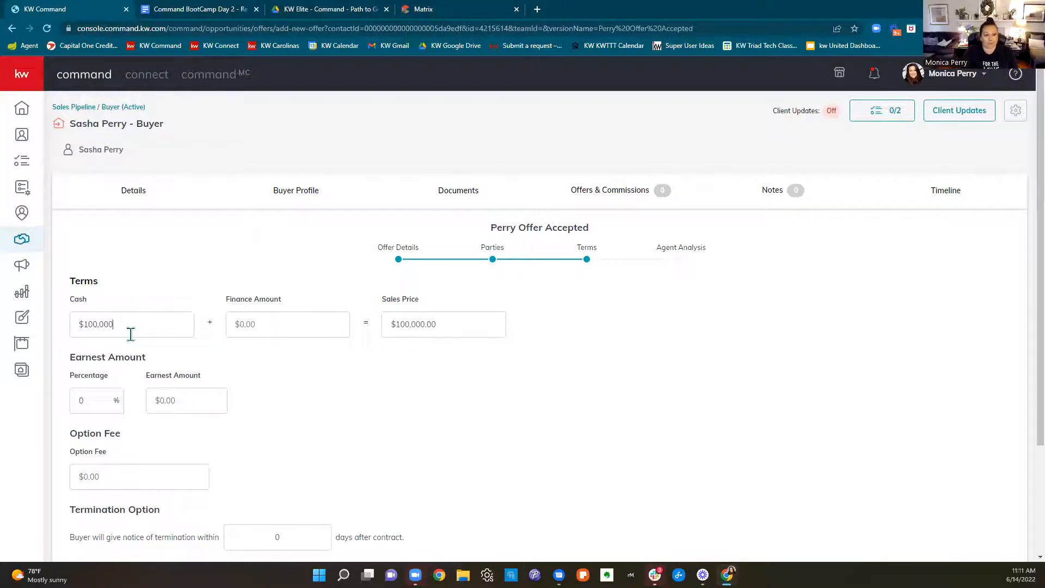
pyautogui.click(264, 320)
pyautogui.write('2')
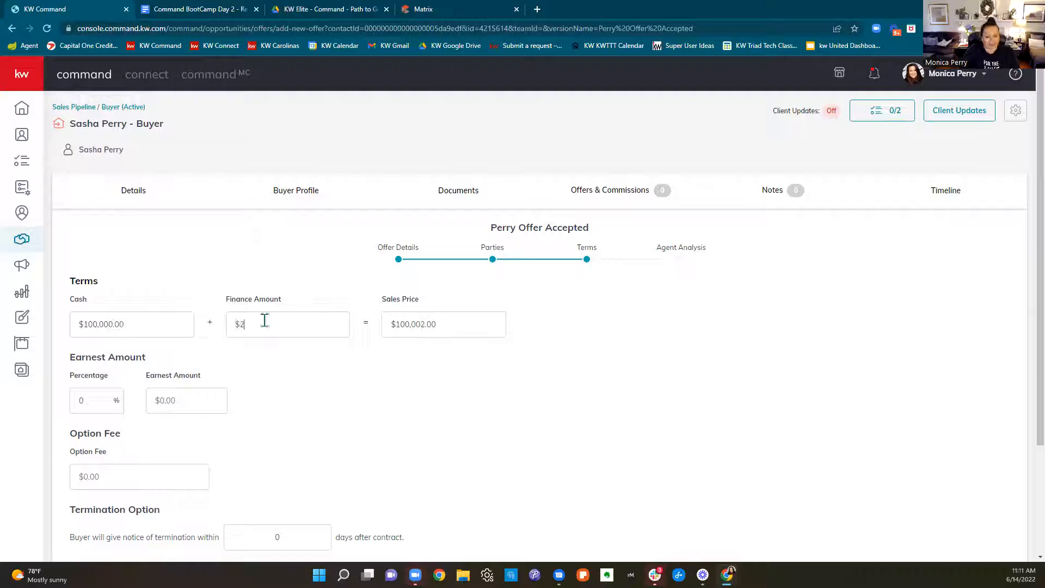
pyautogui.write('50,000')
pyautogui.click(609, 392)
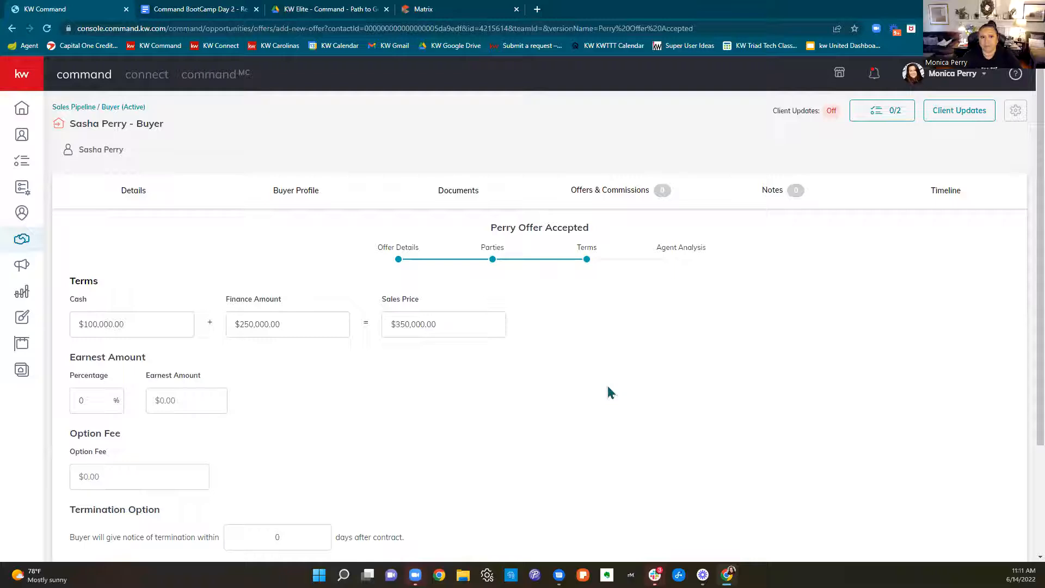
# Clear both the finance amount and the cash amount from the offer's terms
pyautogui.click(243, 329)
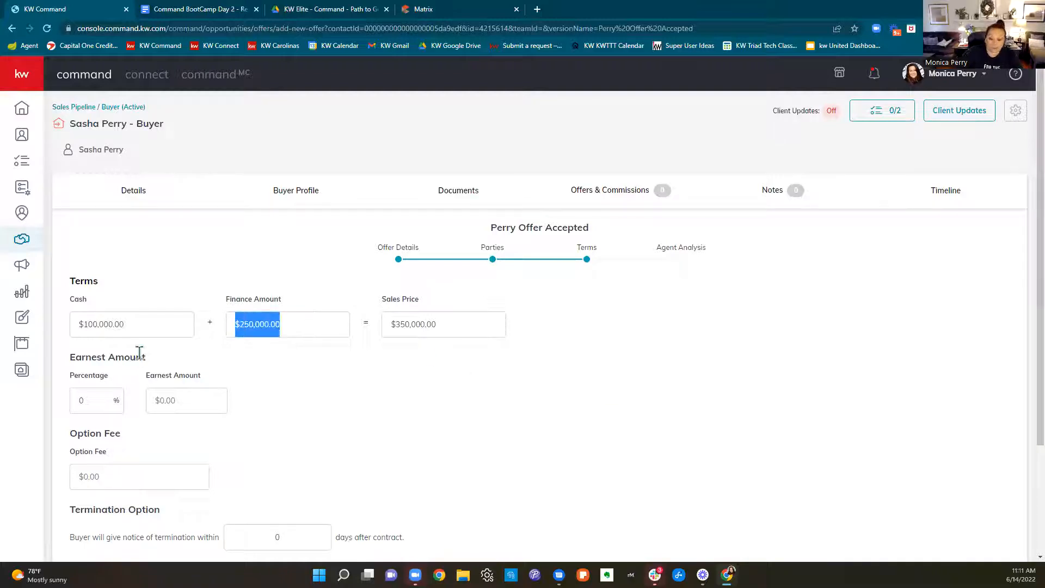
pyautogui.press('BackSpace')
pyautogui.moveTo(144, 325); pyautogui.dragTo(63, 335)
pyautogui.press('BackSpace')
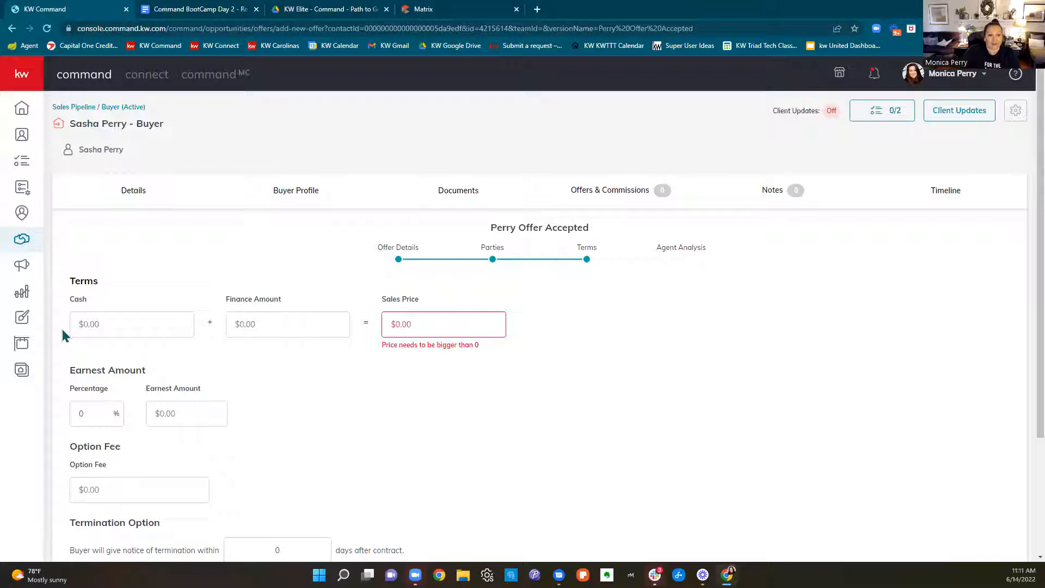
# Set the offer's finance amount to $350,000, leaving cash empty
pyautogui.click(286, 327)
pyautogui.write('3500000')
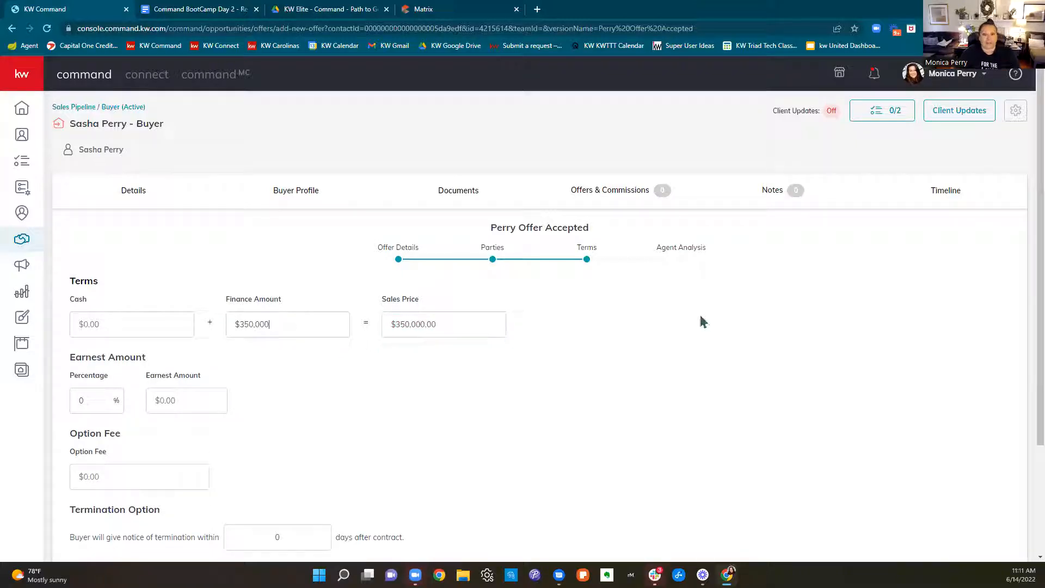
pyautogui.press('Tab')
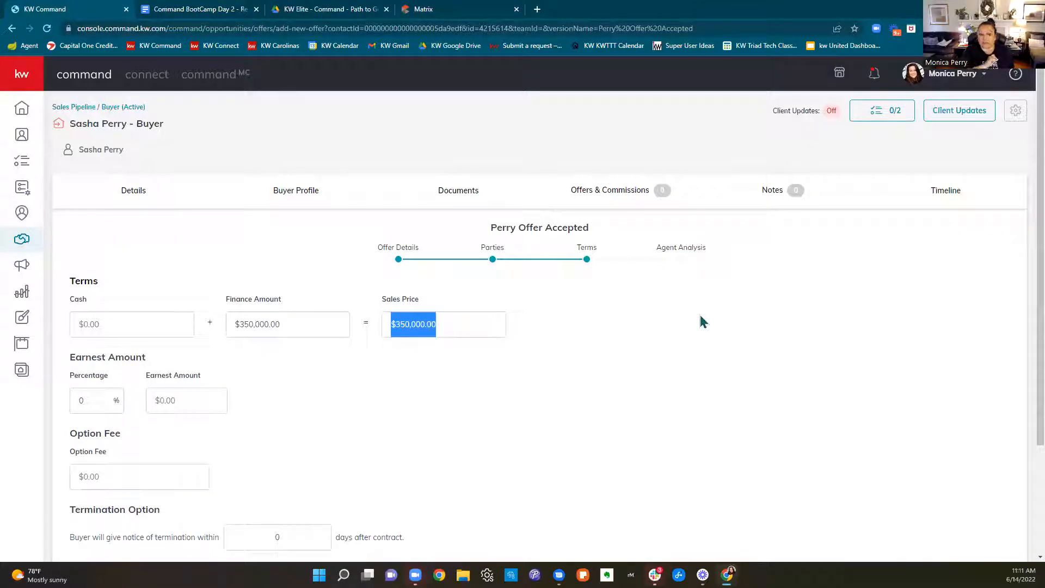
pyautogui.click(702, 384)
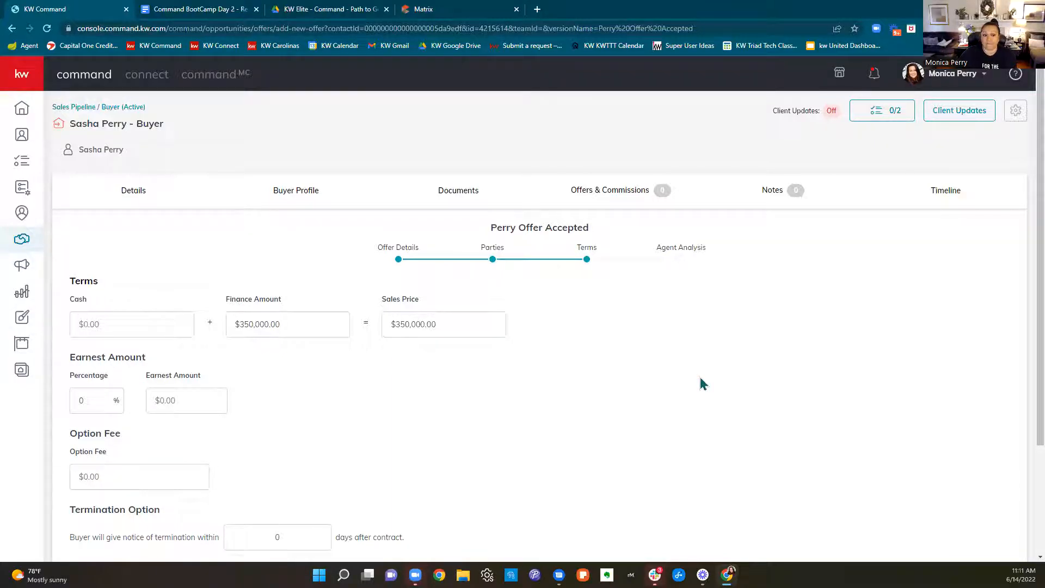
pyautogui.scroll(-3, 702, 384)
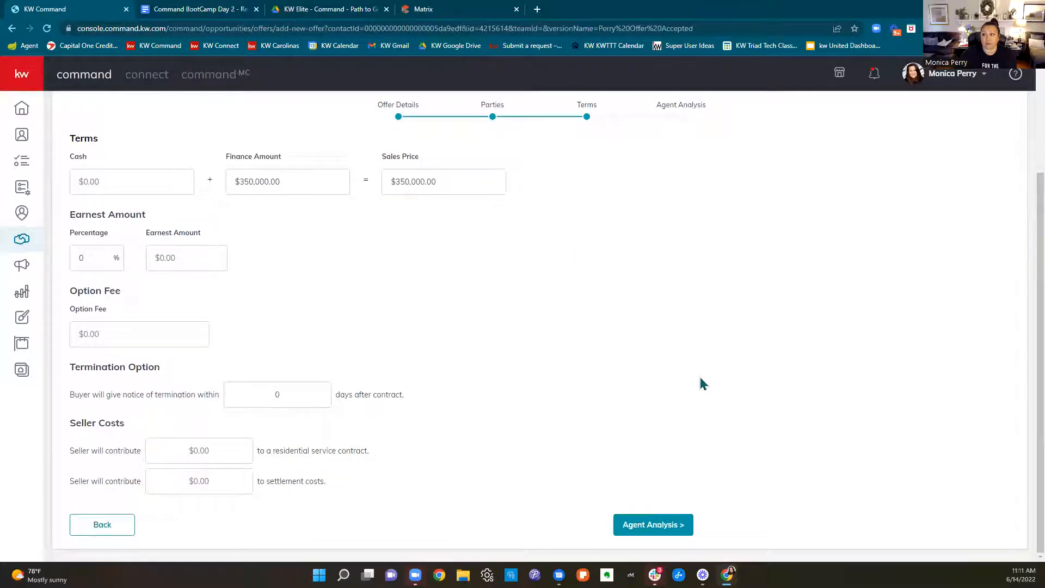
pyautogui.click(168, 260)
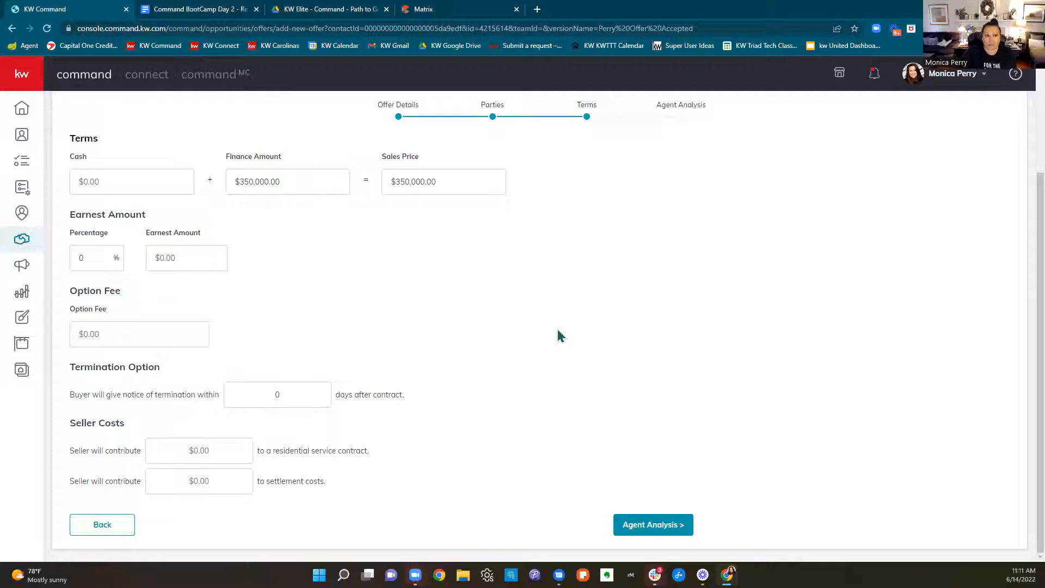
# Set the offer's earnest amount to $3,000 and its option fee to $18,000
pyautogui.write('3000')
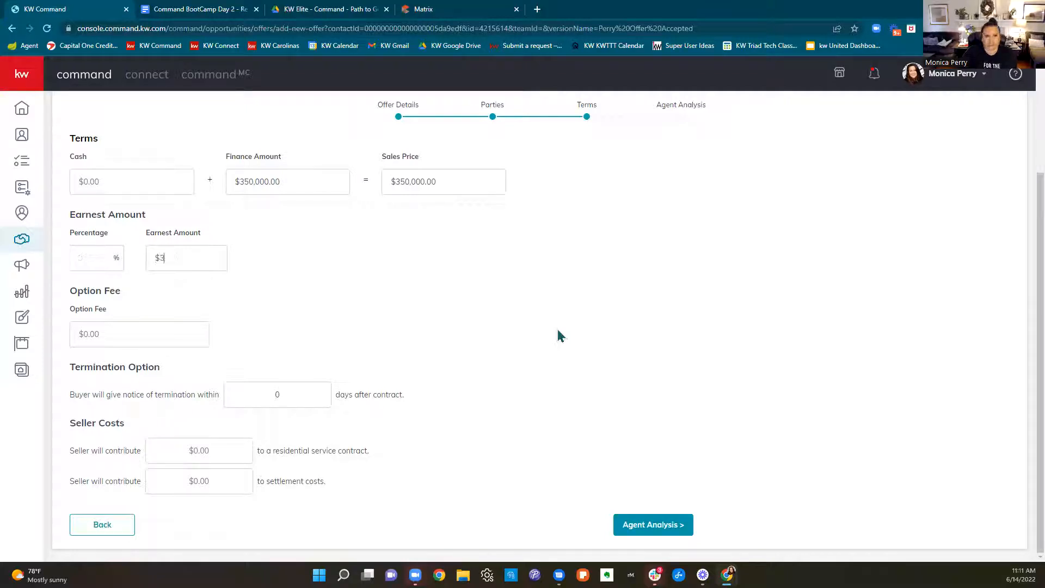
pyautogui.click(557, 331)
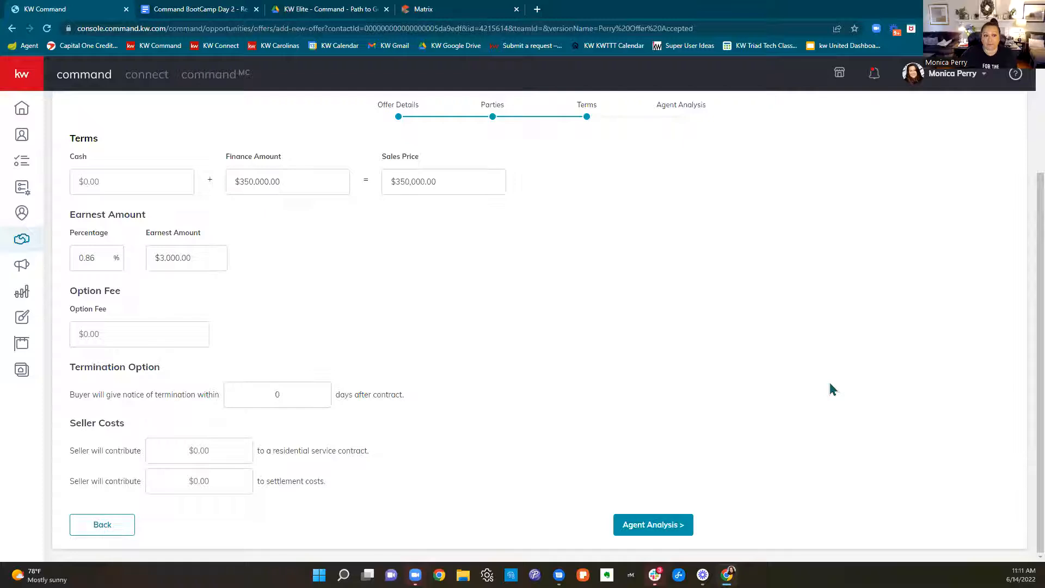
pyautogui.click(103, 327)
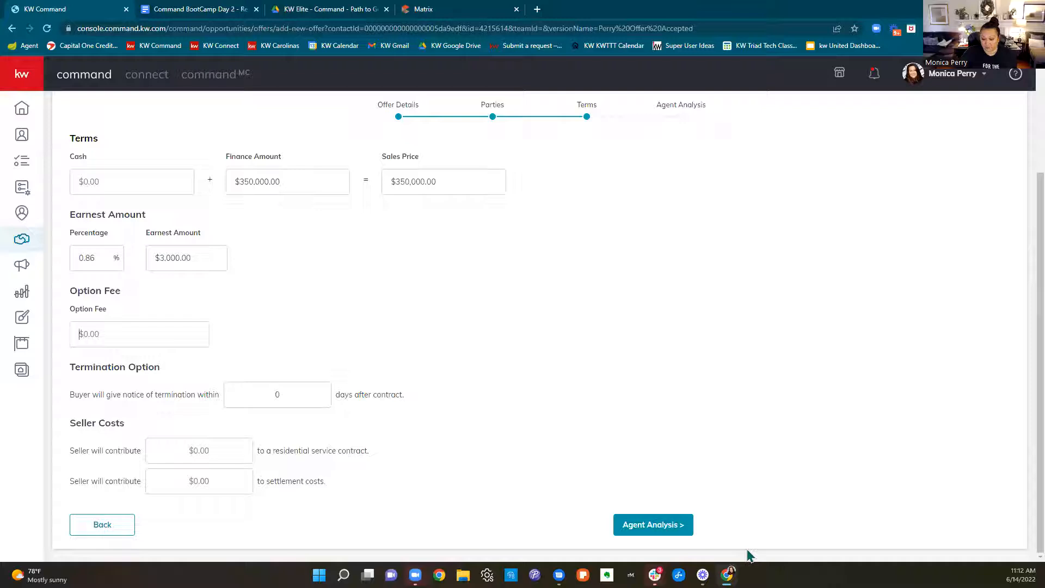
pyautogui.write('1800000')
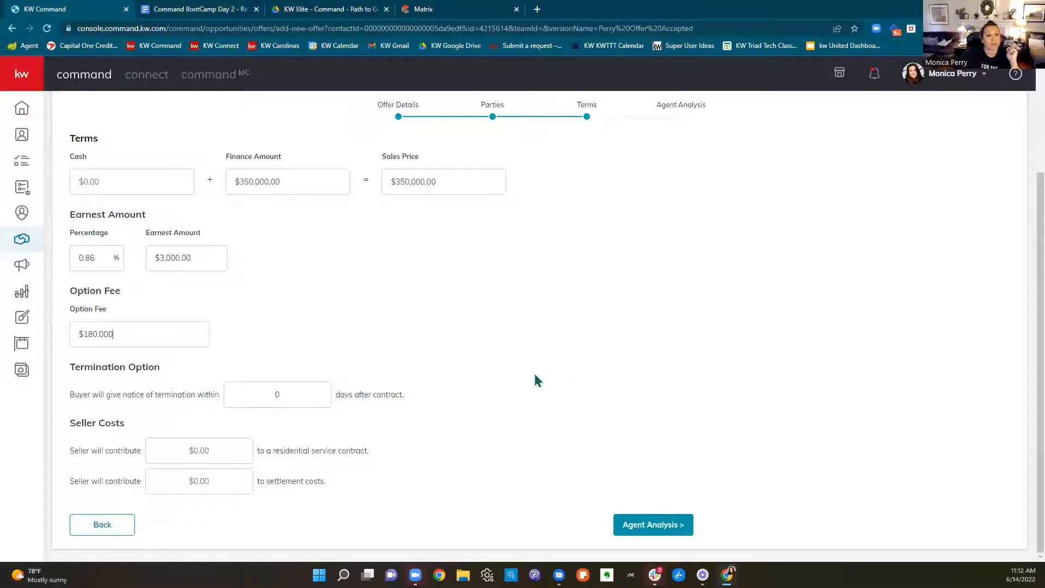
pyautogui.press('BackSpace')
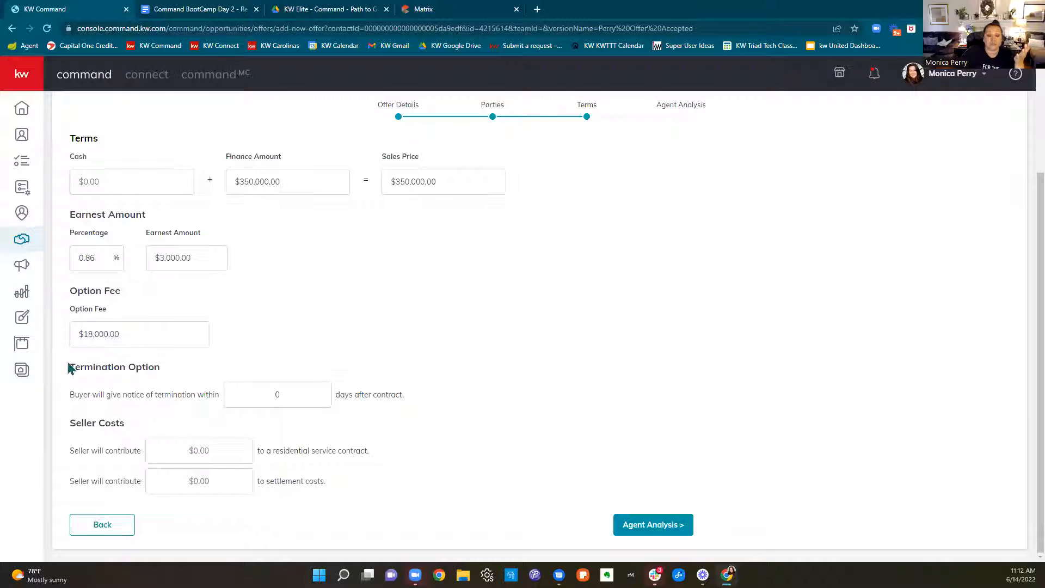
# Set the buyer's termination notice to 21 days after contract, leaving both seller contributions empty
pyautogui.moveTo(69, 369); pyautogui.dragTo(182, 376)
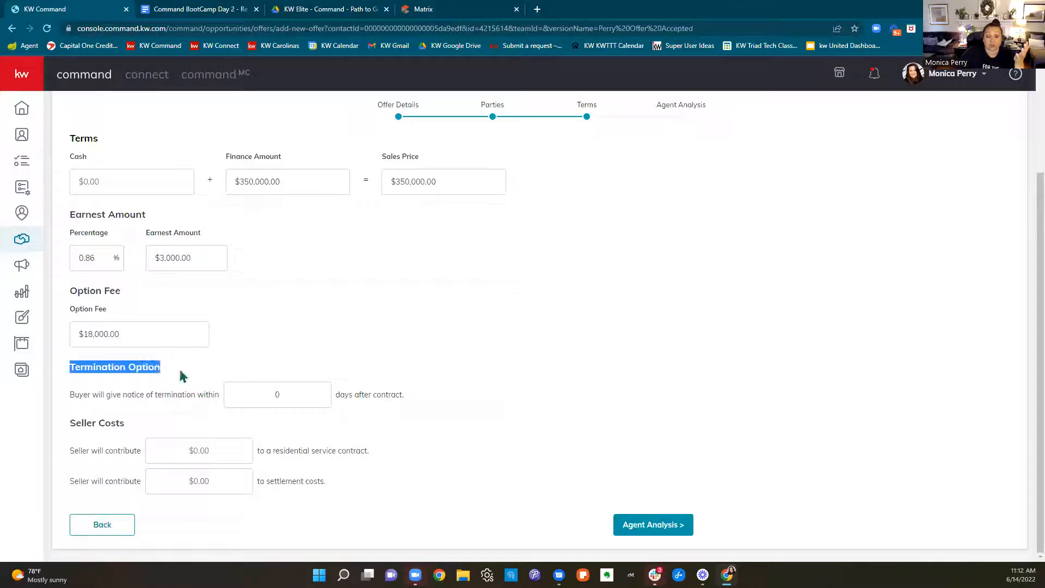
pyautogui.click(277, 393)
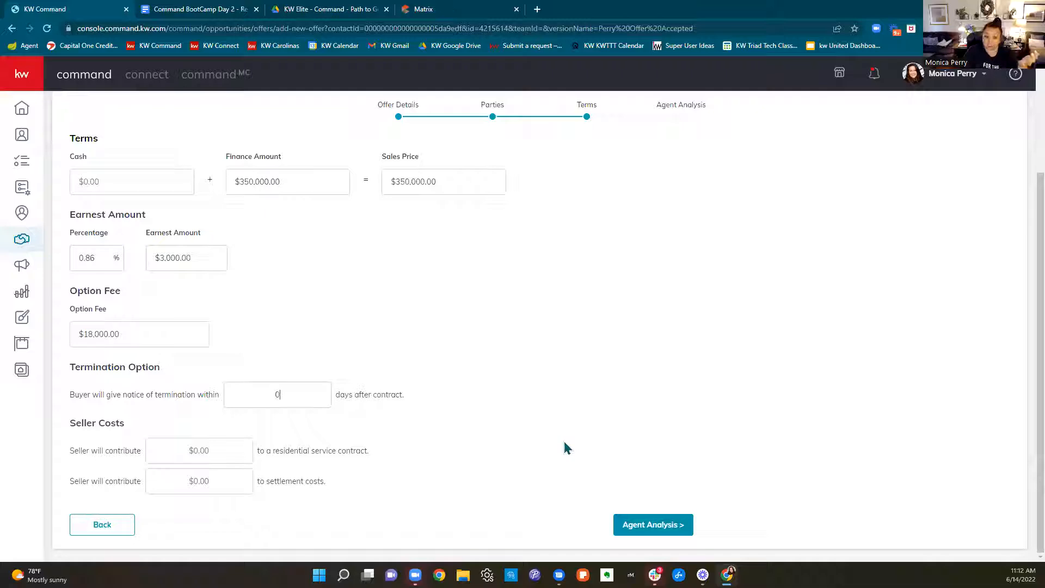
pyautogui.write('21')
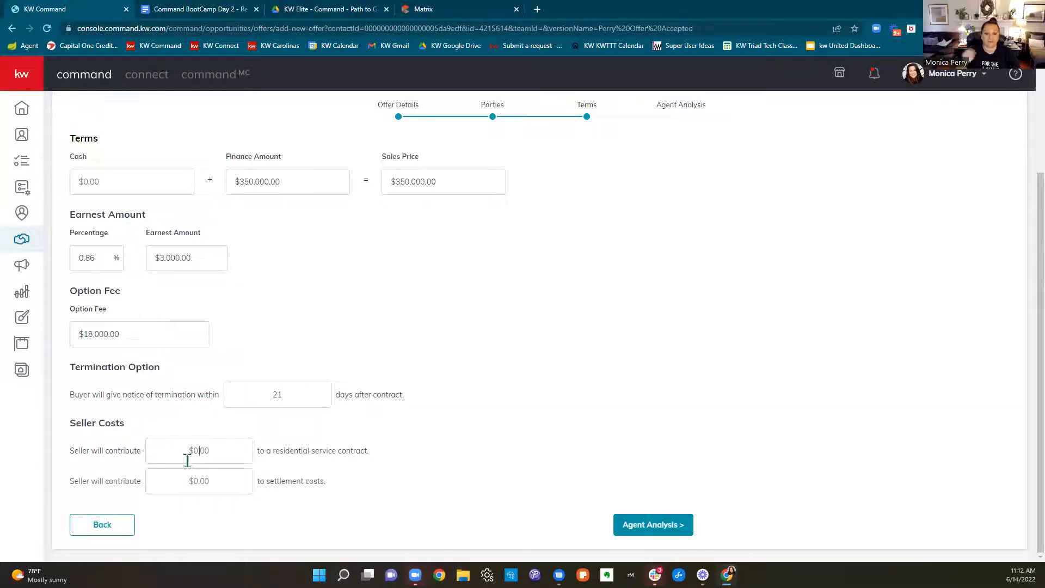
pyautogui.click(212, 488)
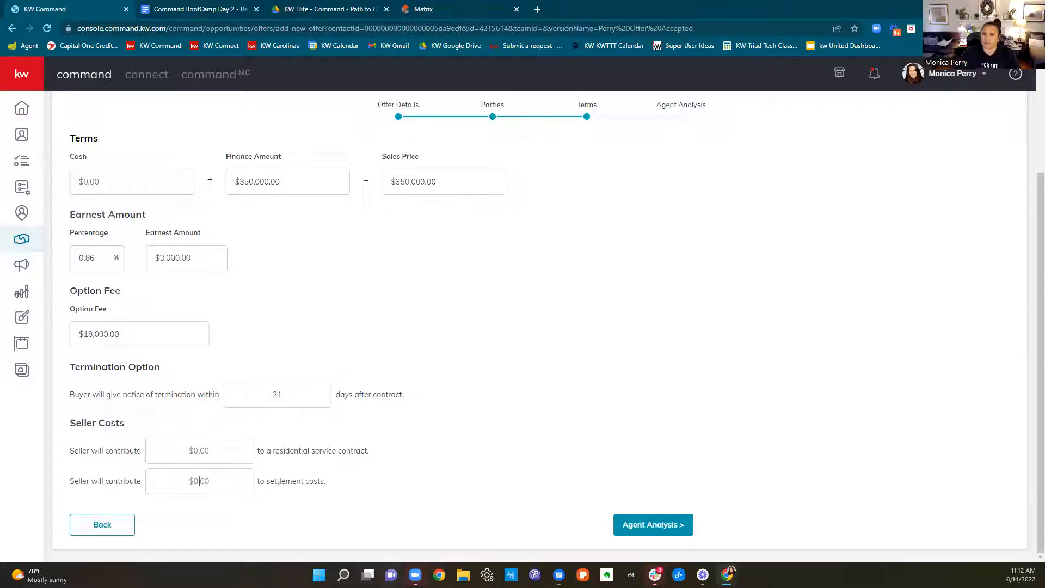
# Continue to the offer's Agent Analysis section and save the offer with the pros, cons and summary left blank
pyautogui.click(653, 525)
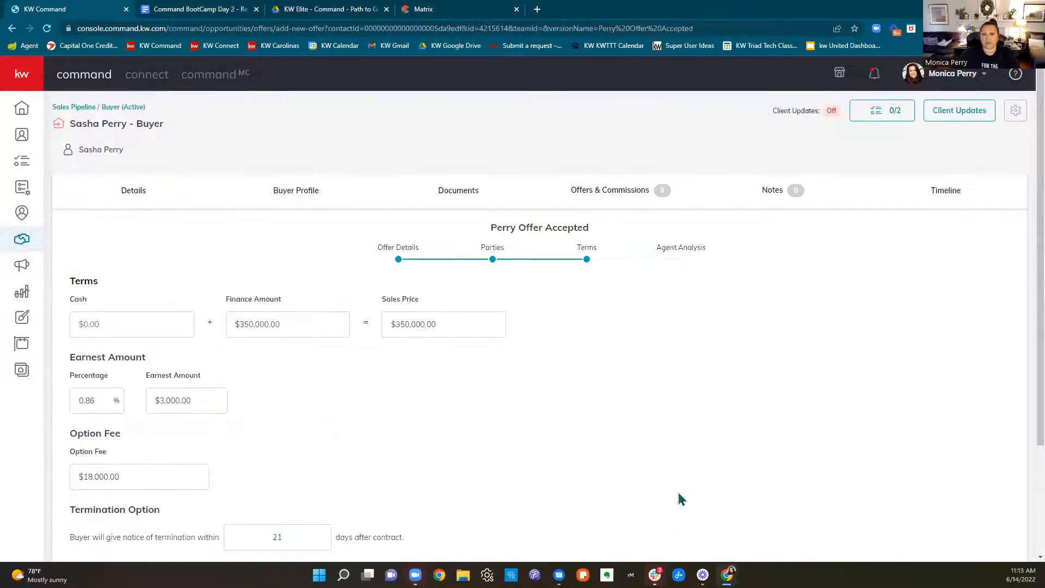
pyautogui.scroll(-3, 679, 499)
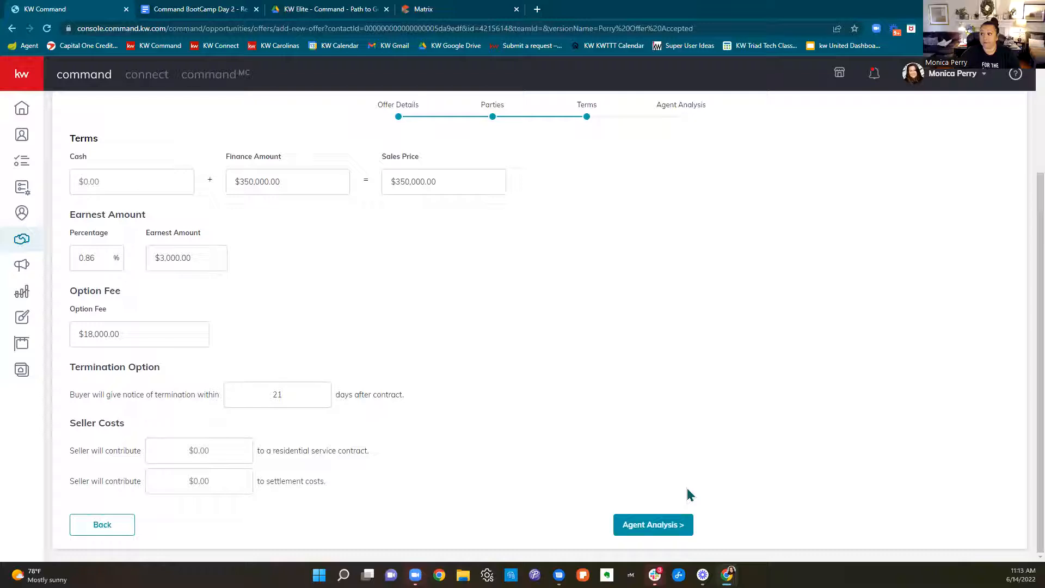
pyautogui.click(660, 526)
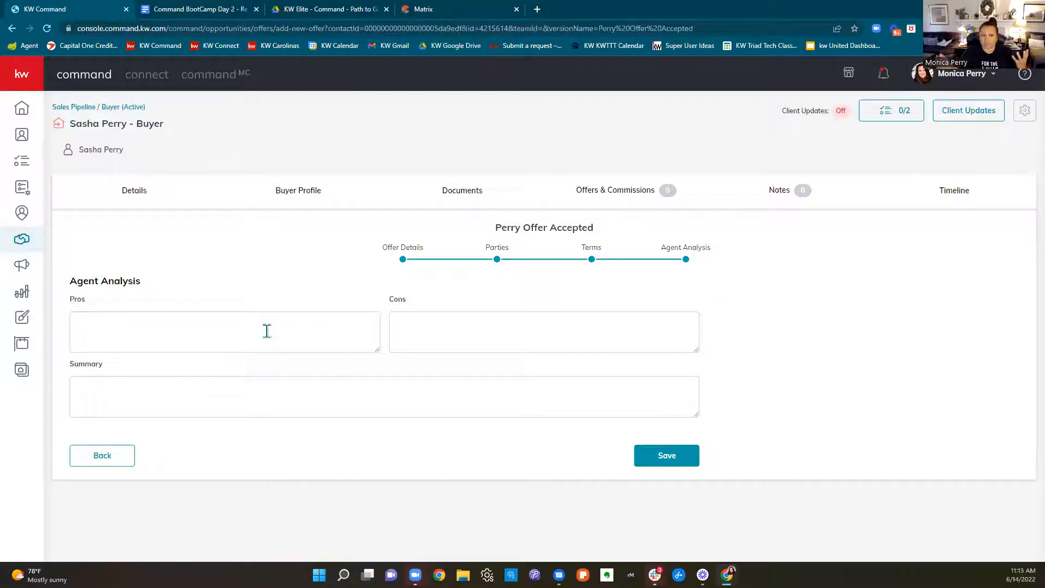
pyautogui.click(680, 459)
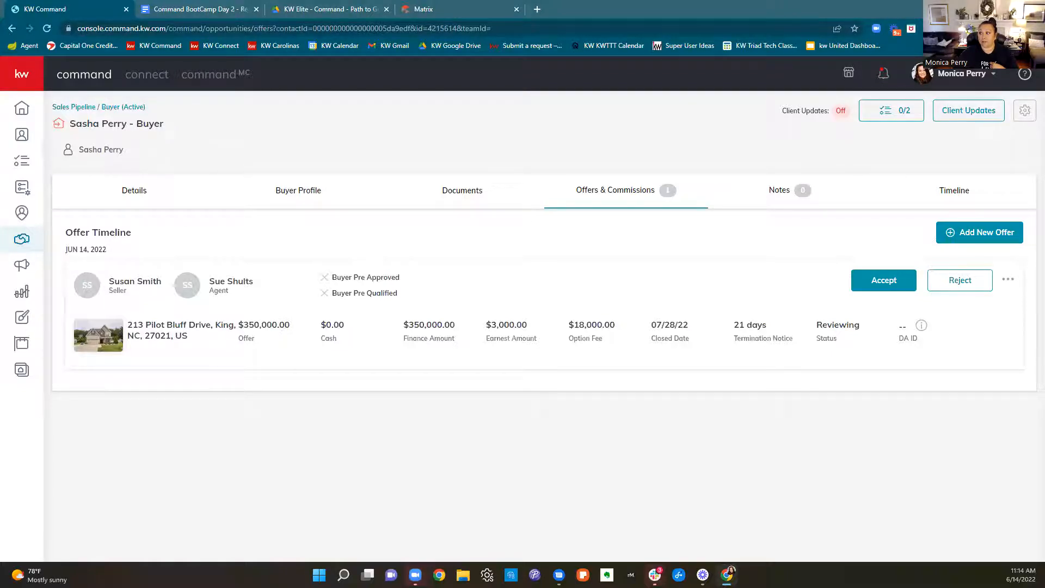
pyautogui.click(903, 283)
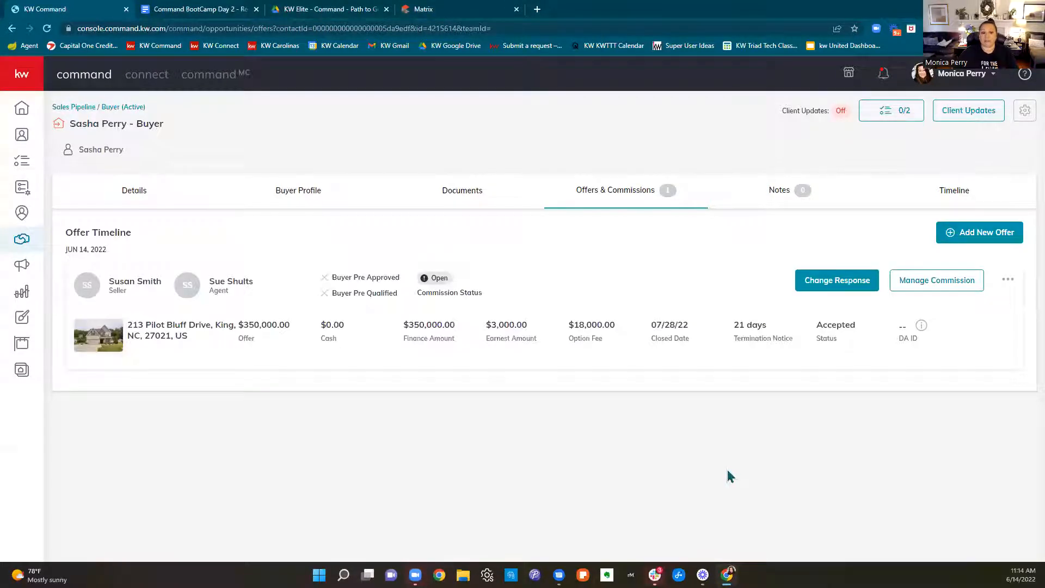
pyautogui.click(936, 279)
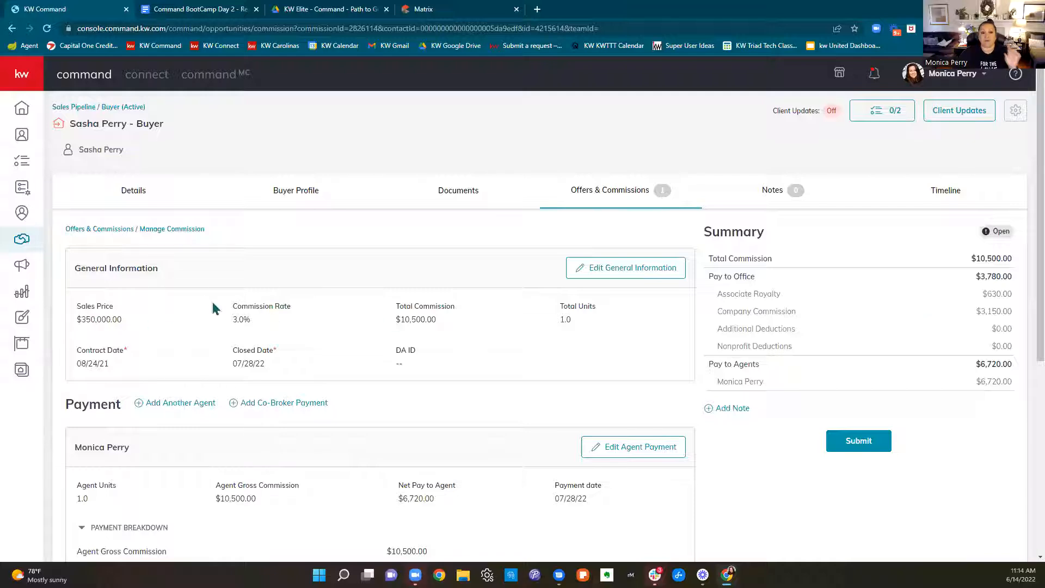
# Review the commission's total, contract and closing dates, office and agent payouts, and the agent's payment breakdown
pyautogui.moveTo(473, 327); pyautogui.dragTo(385, 330)
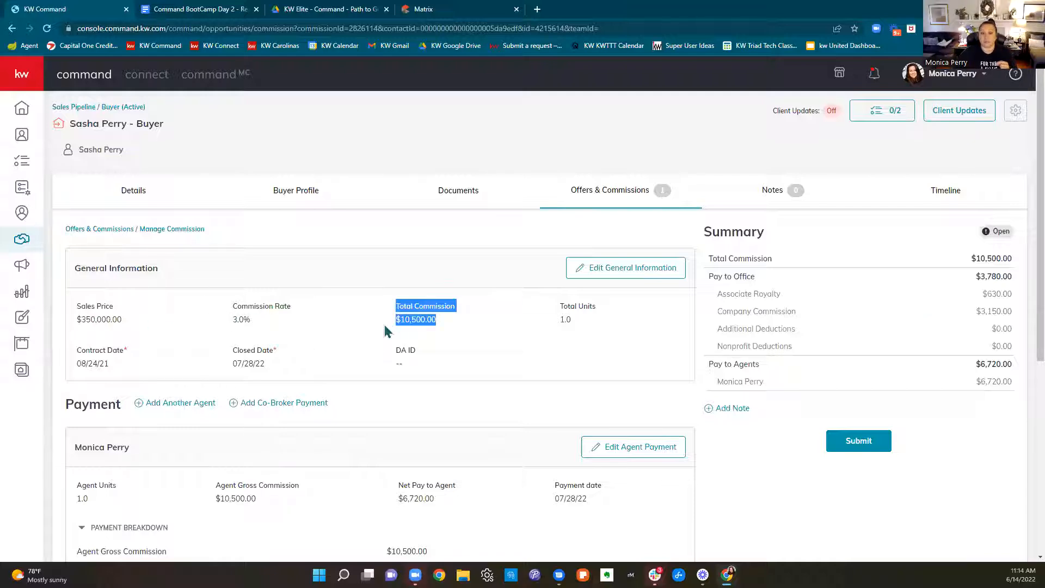
pyautogui.moveTo(121, 369)
pyautogui.mouseDown()
pyautogui.moveTo(39, 365)
pyautogui.moveTo(119, 370)
pyautogui.mouseUp()
pyautogui.moveTo(296, 386); pyautogui.dragTo(338, 373)
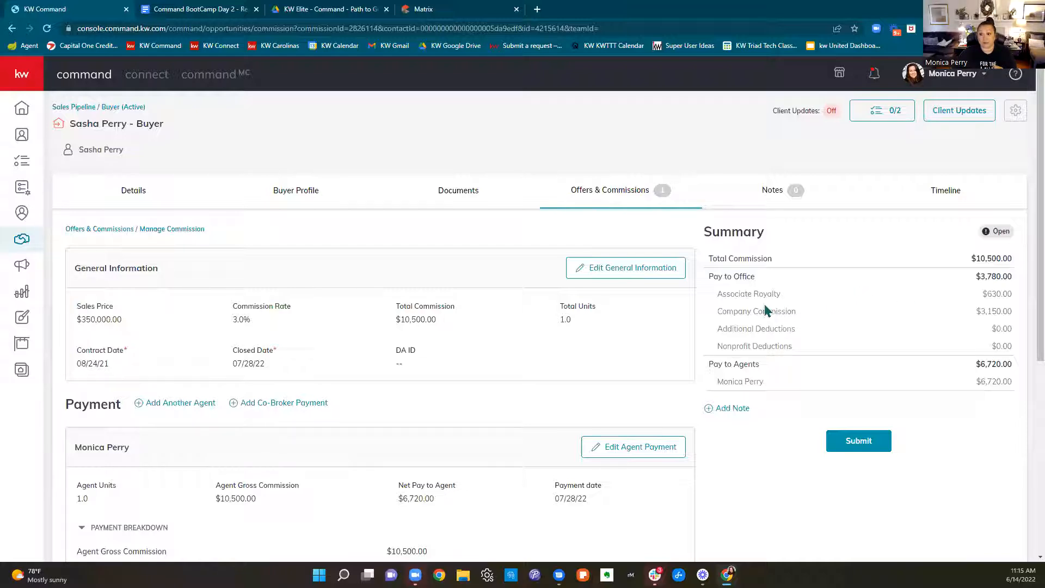
pyautogui.moveTo(713, 276); pyautogui.dragTo(1014, 317)
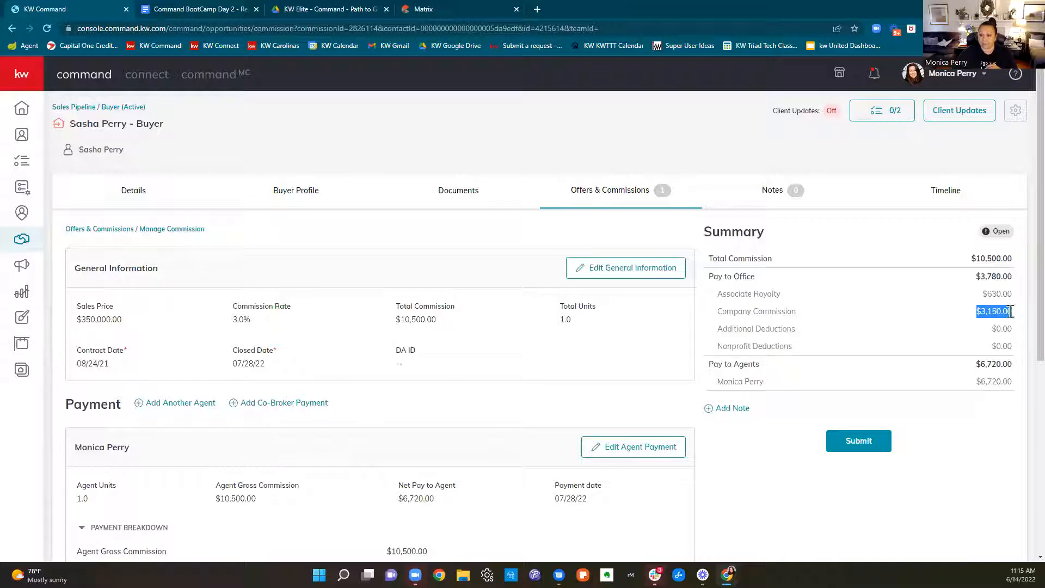
pyautogui.moveTo(971, 366); pyautogui.dragTo(1015, 366)
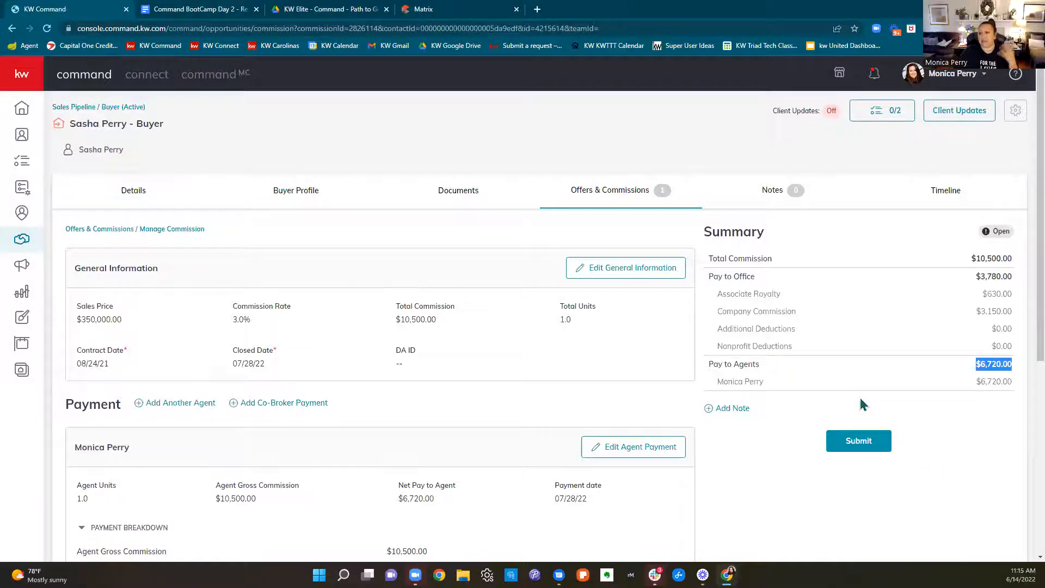
pyautogui.scroll(-3, 861, 405)
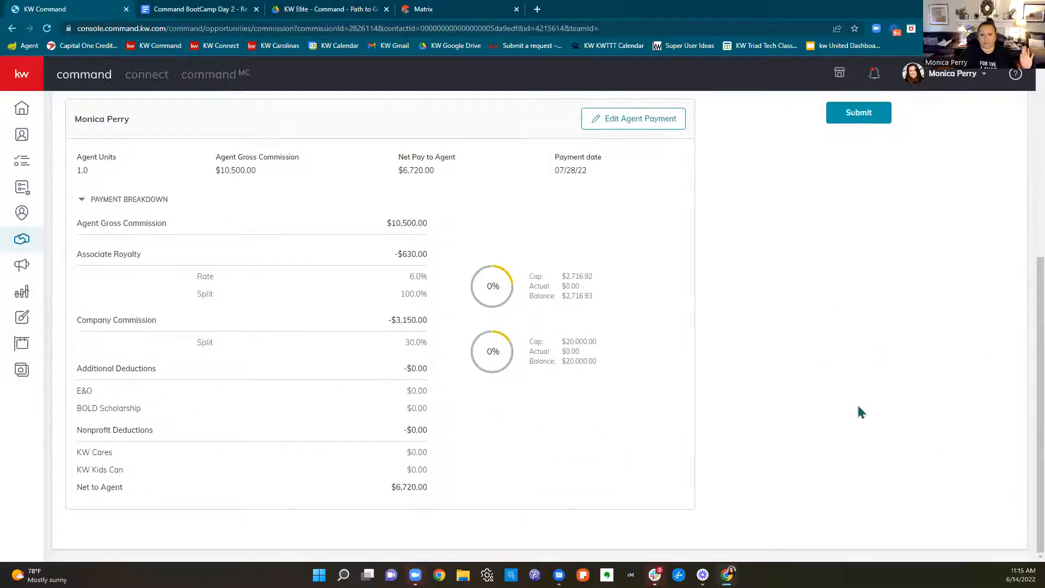
pyautogui.scroll(4, 856, 415)
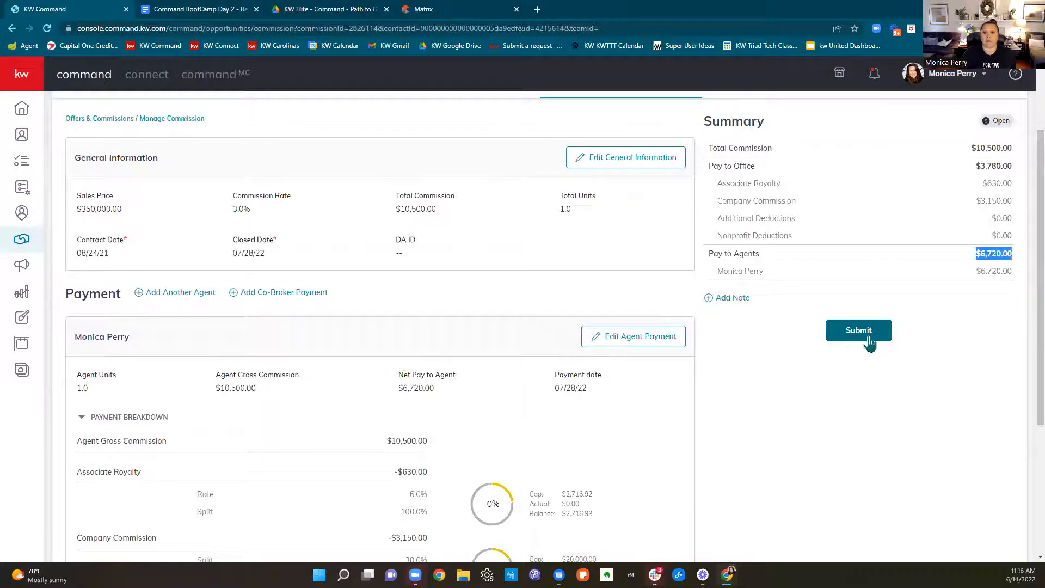
# Open the agent payment for editing and examine its royalty, company split, additional deductions and nonprofit deductions
pyautogui.click(649, 338)
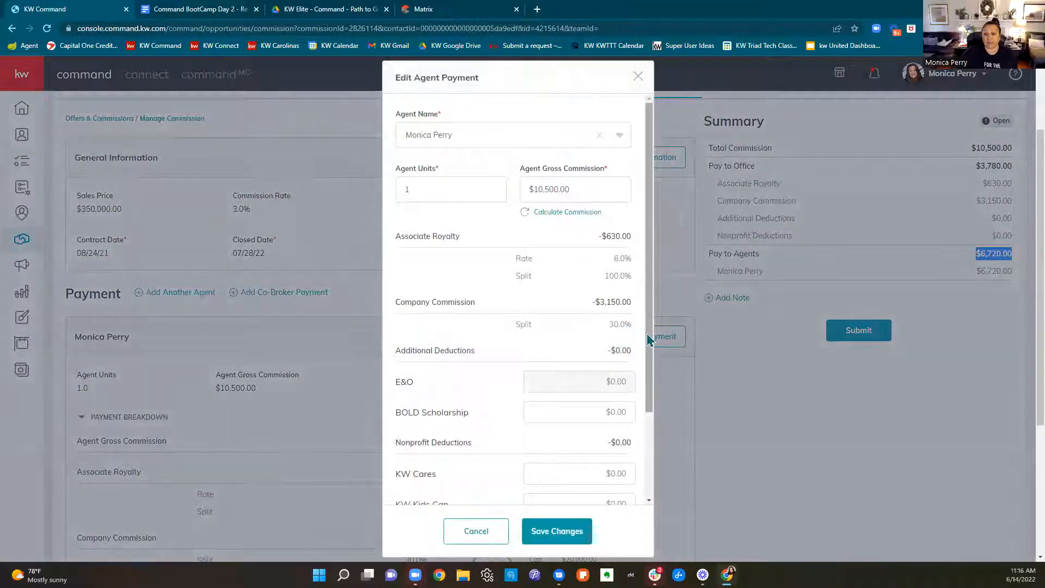
pyautogui.scroll(-3, 595, 252)
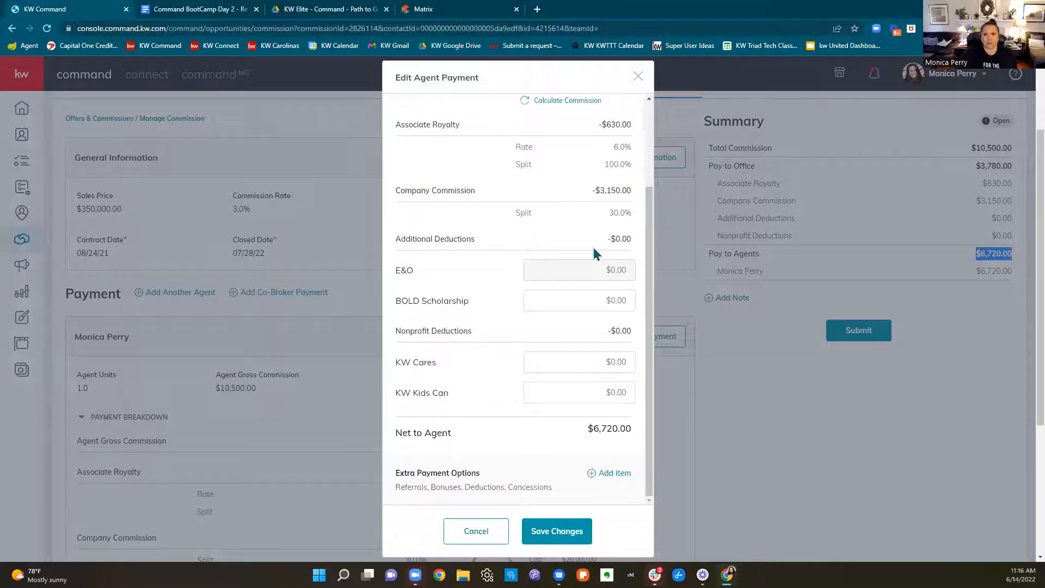
pyautogui.scroll(-4, 594, 253)
pyautogui.scroll(2, 594, 350)
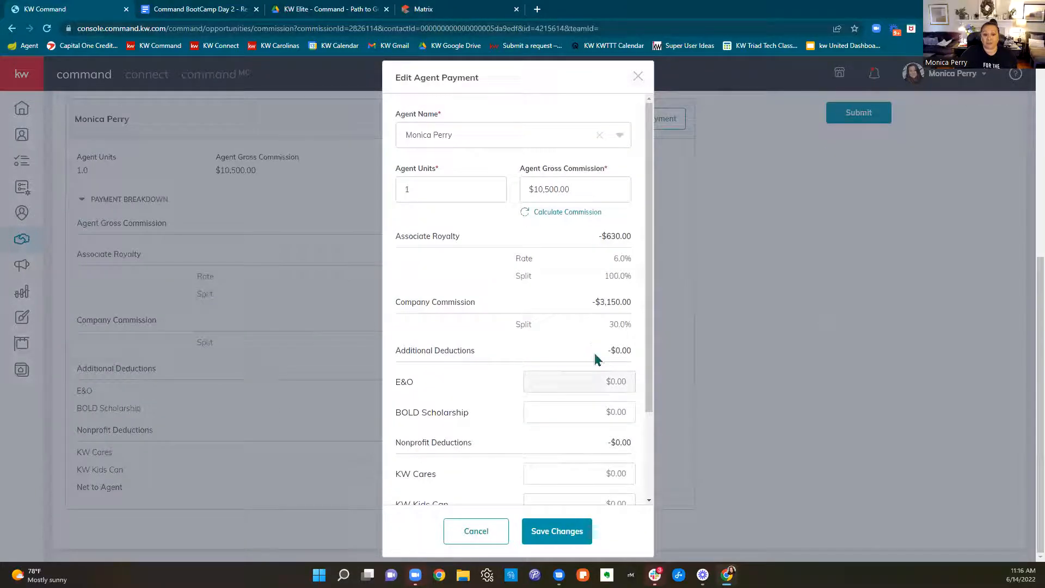
pyautogui.scroll(-2, 596, 350)
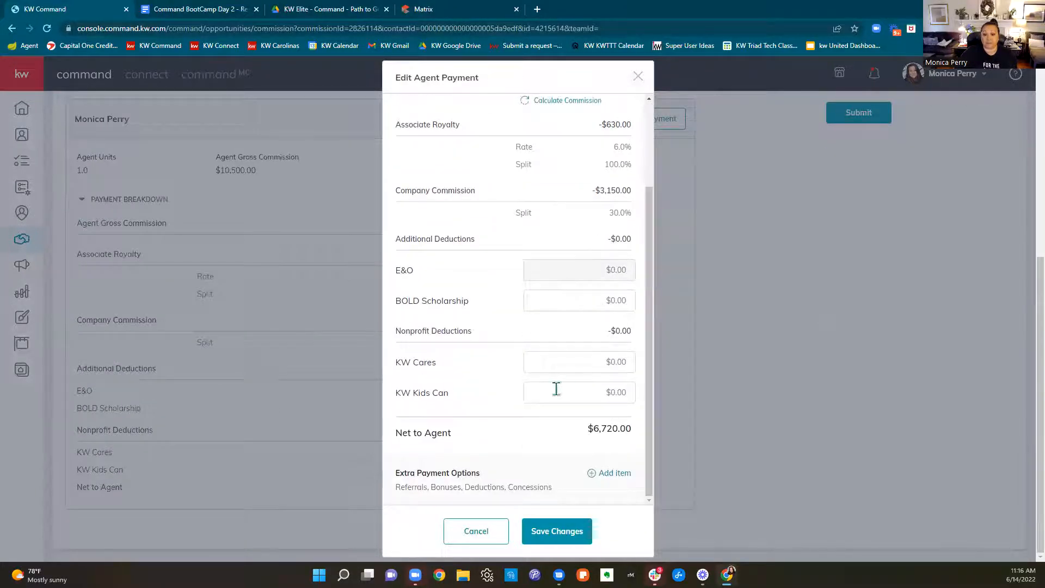
# Look through the types available for an extra payment item, and close the agent payment without adding or changing anything
pyautogui.click(591, 477)
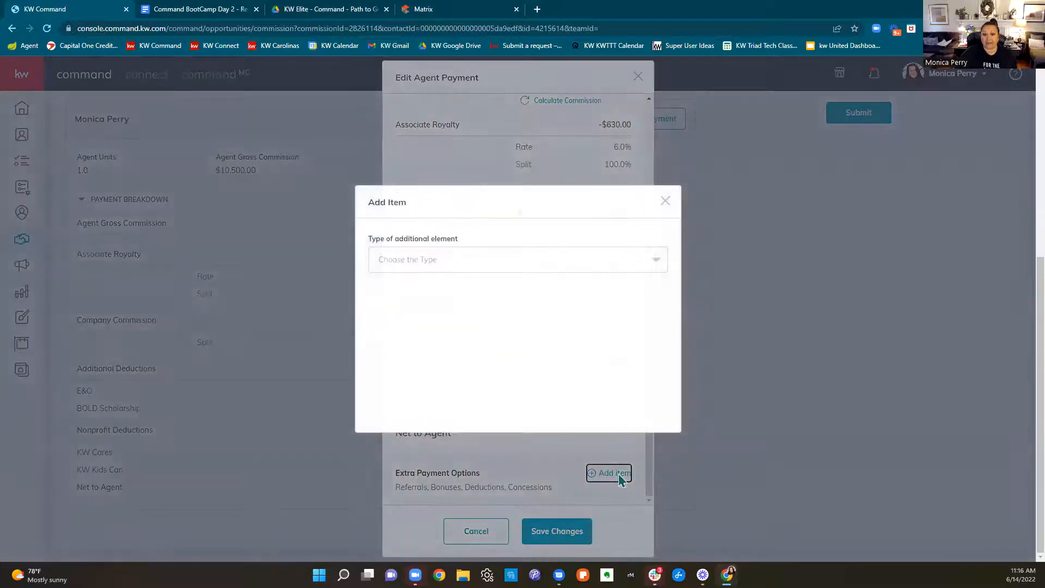
pyautogui.click(612, 258)
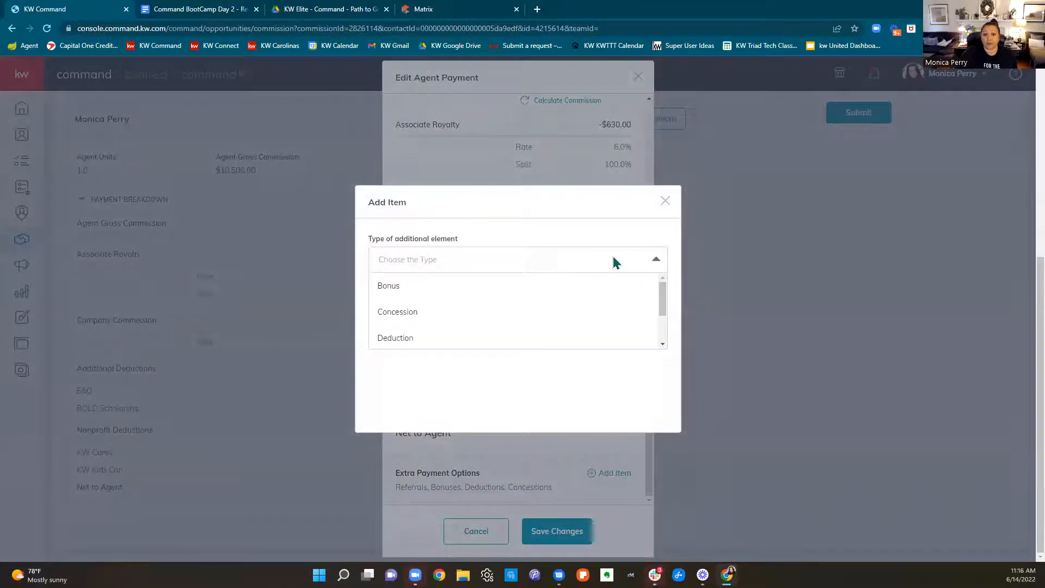
pyautogui.scroll(-1, 405, 316)
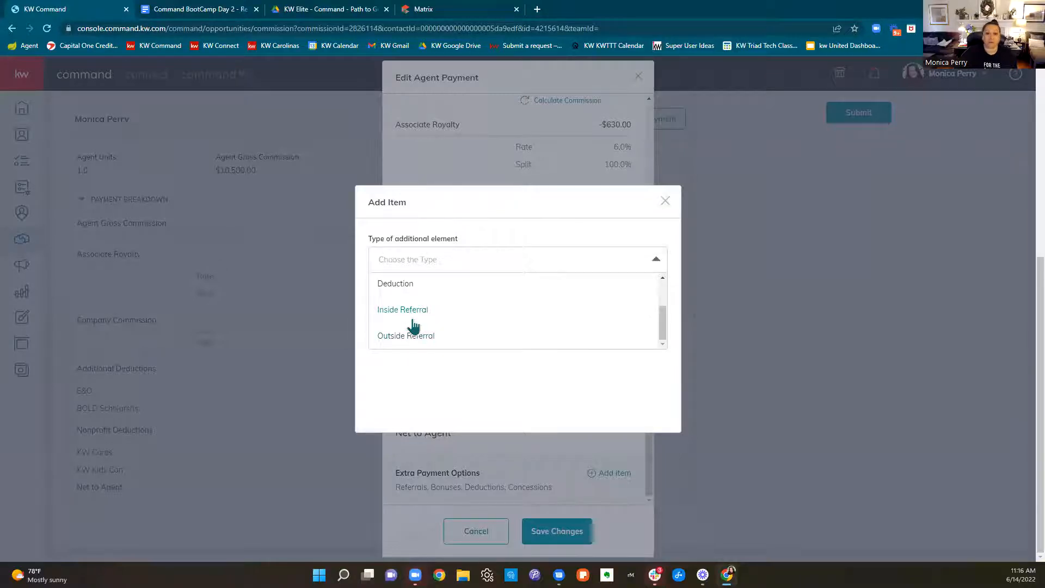
pyautogui.scroll(1, 423, 327)
pyautogui.click(664, 207)
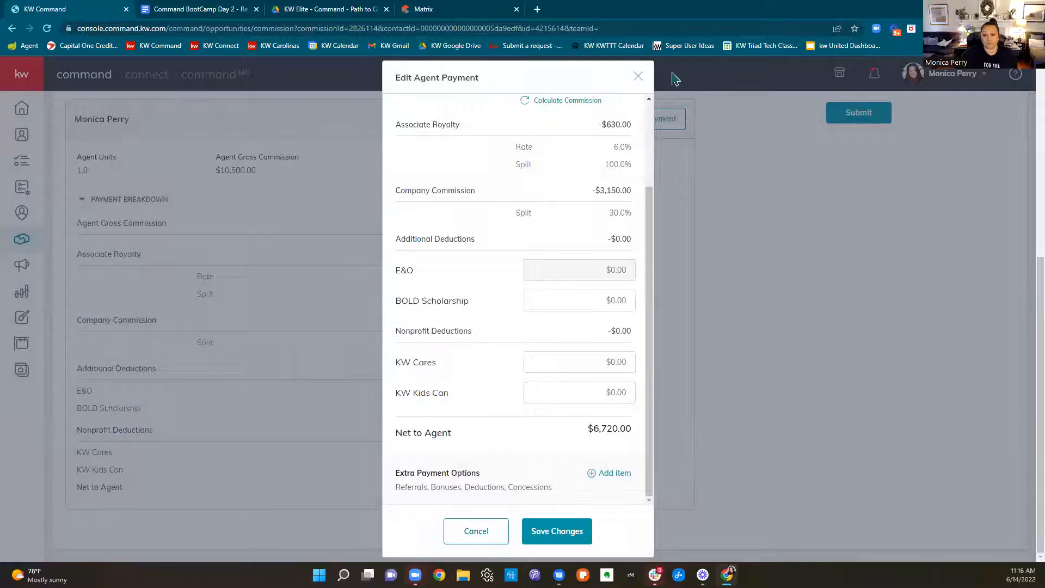
pyautogui.click(638, 77)
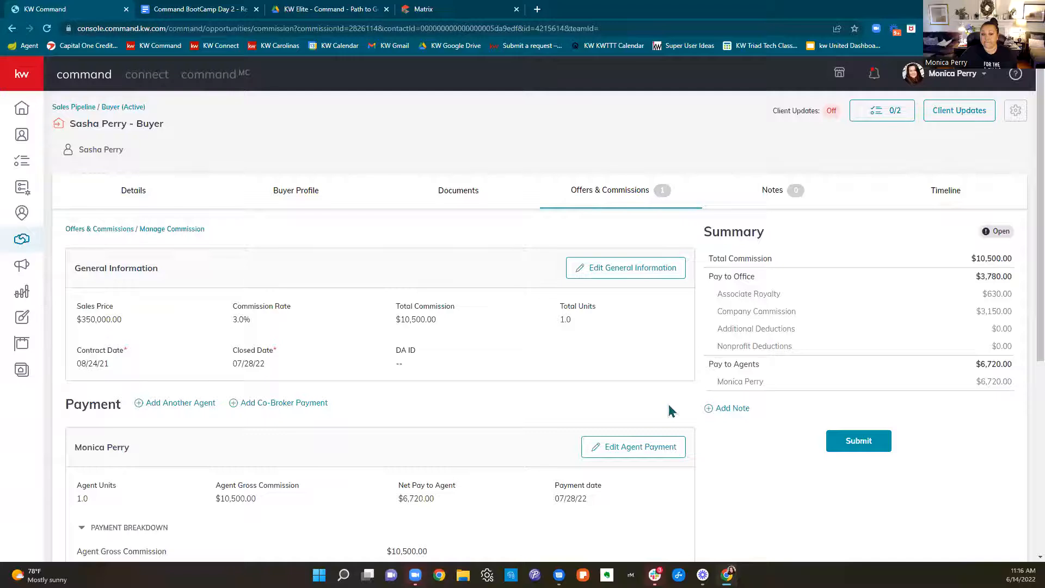
# Submit the commission and, in the charitable donations prompt, choose custom amounts of $0 for both KW Cares and KW Kids Can
pyautogui.click(858, 441)
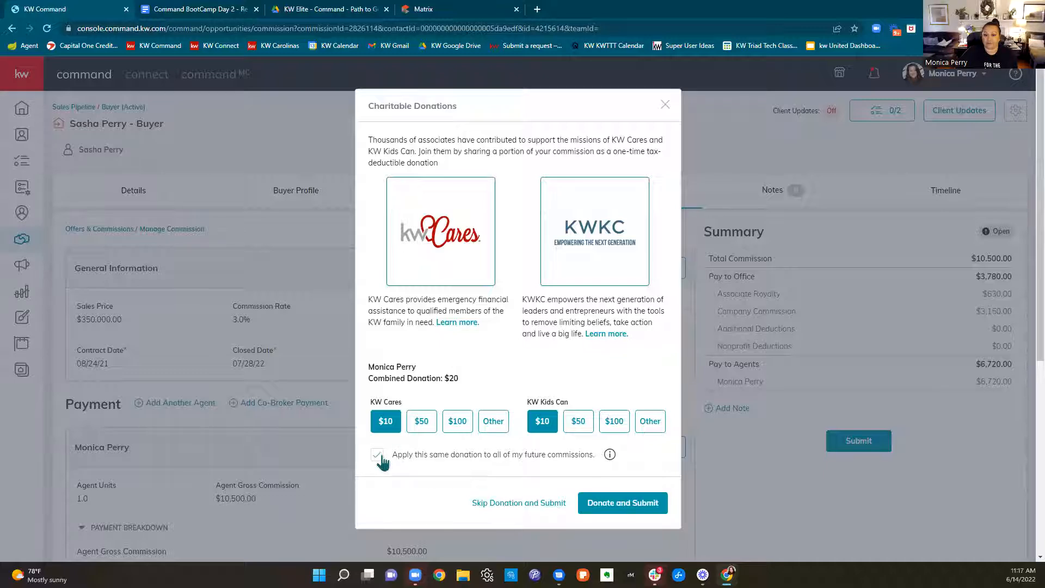
pyautogui.click(493, 421)
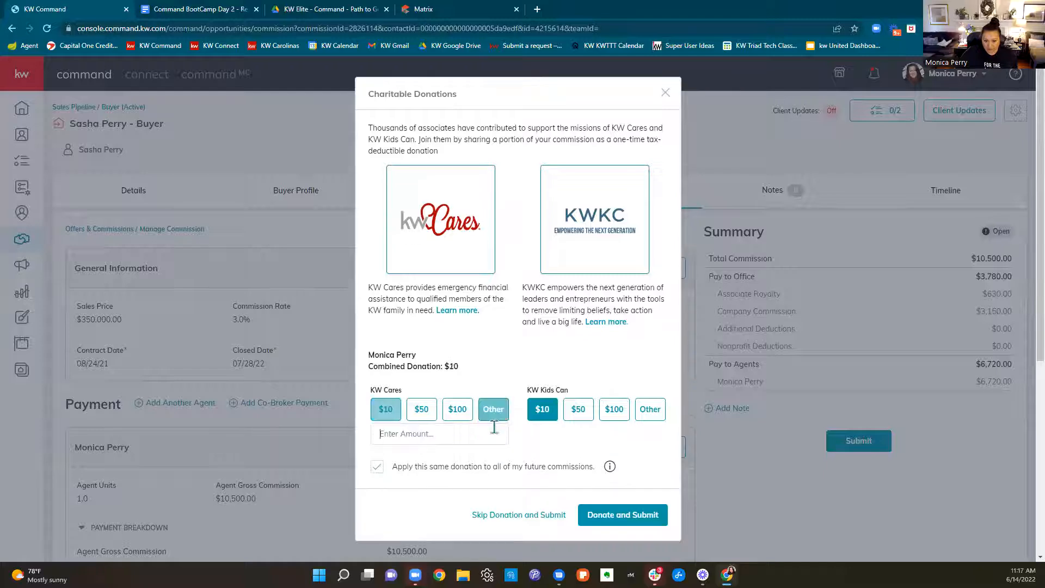
pyautogui.click(494, 427)
pyautogui.click(655, 414)
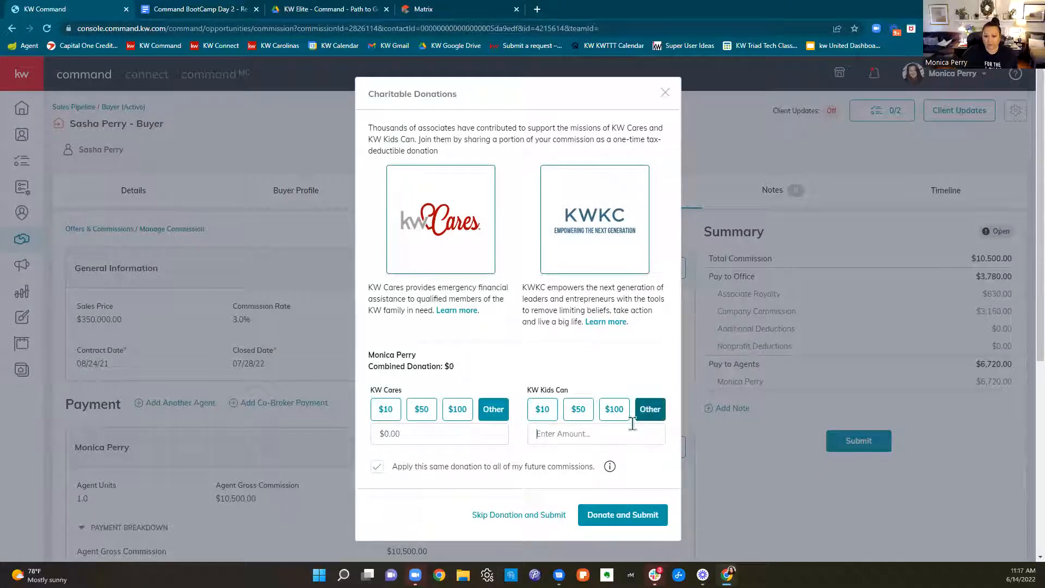
pyautogui.write('0')
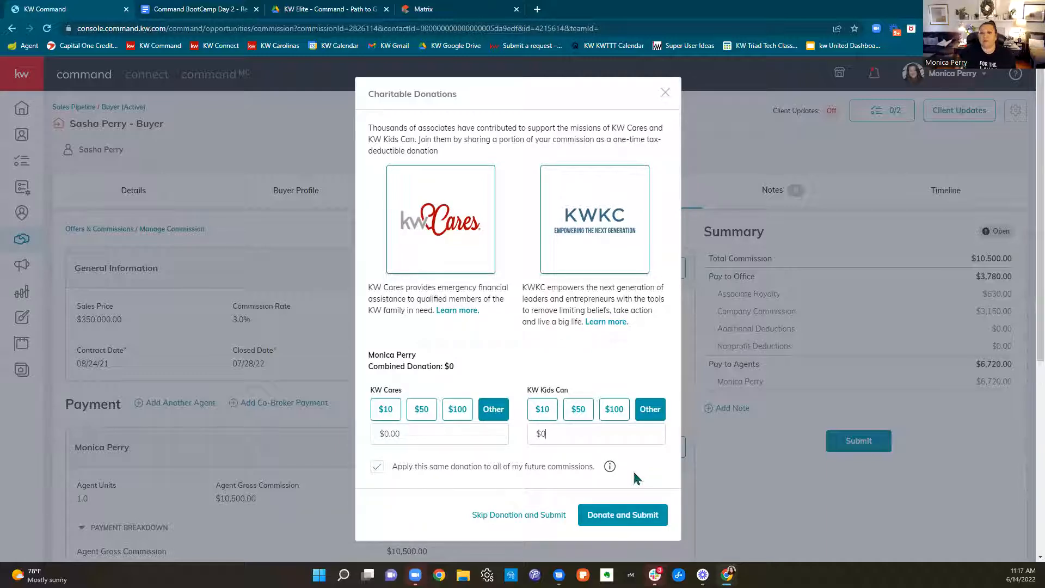
# Try custom donations of $1 for both KW Kids Can and KW Cares, and close the donations prompt without submitting the commission
pyautogui.press('BackSpace')
pyautogui.write('1')
pyautogui.click(463, 430)
pyautogui.write('1')
pyautogui.press('BackSpace')
pyautogui.press('BackSpace')
pyautogui.press('BackSpace')
pyautogui.press('BackSpace')
pyautogui.press('BackSpace')
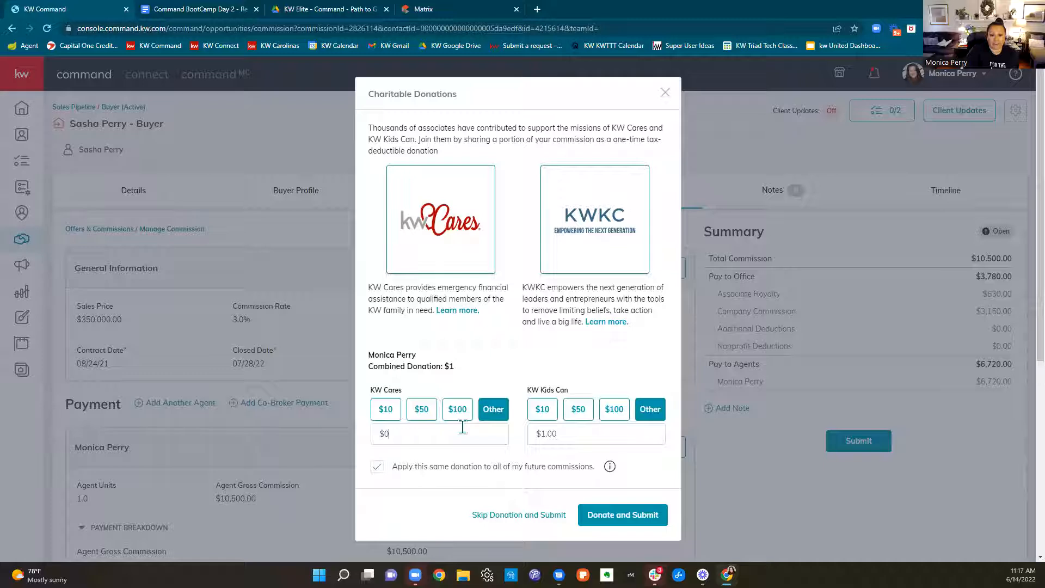
pyautogui.write('1')
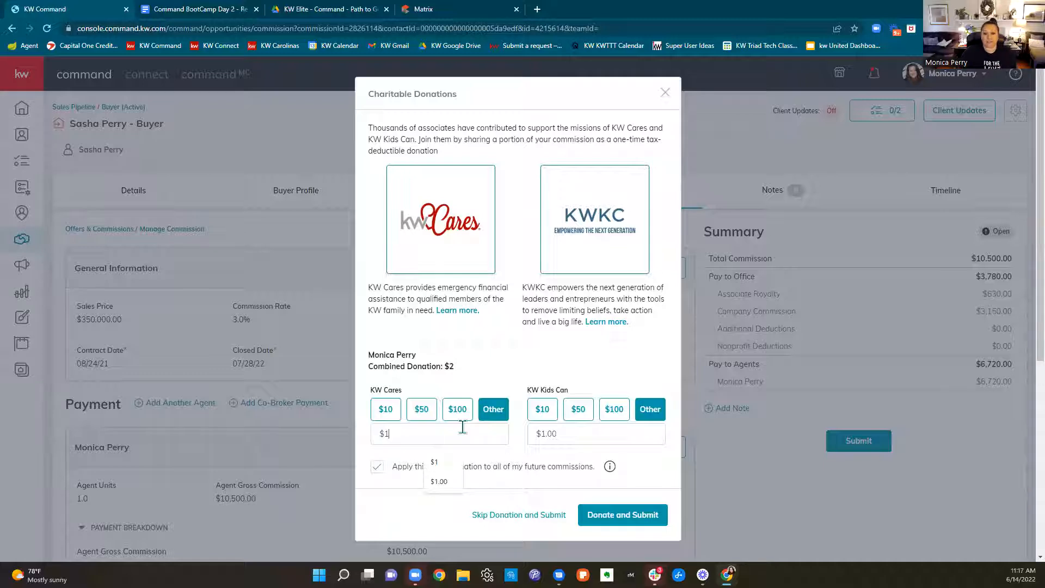
pyautogui.click(397, 522)
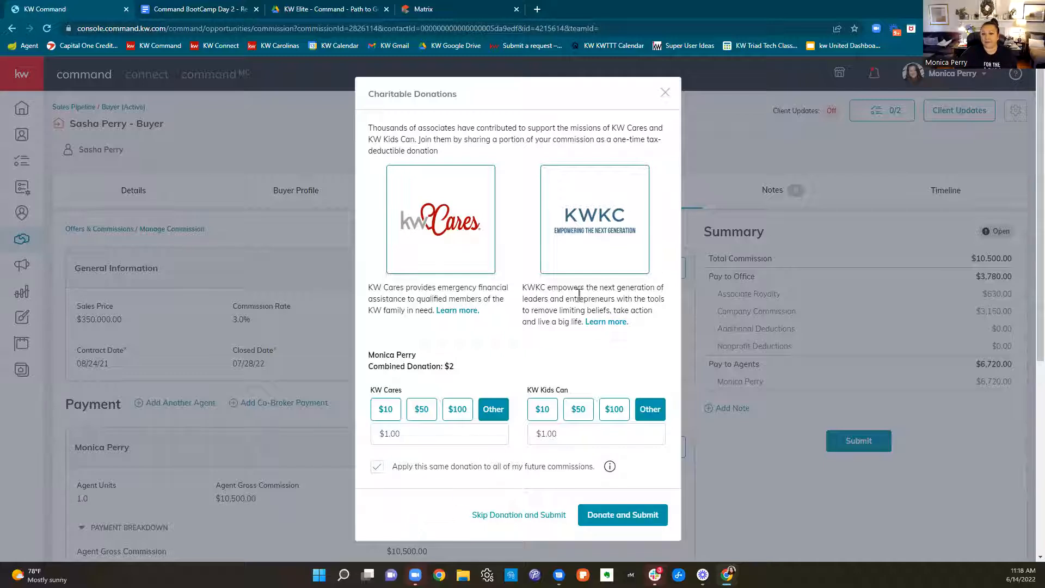
pyautogui.click(666, 94)
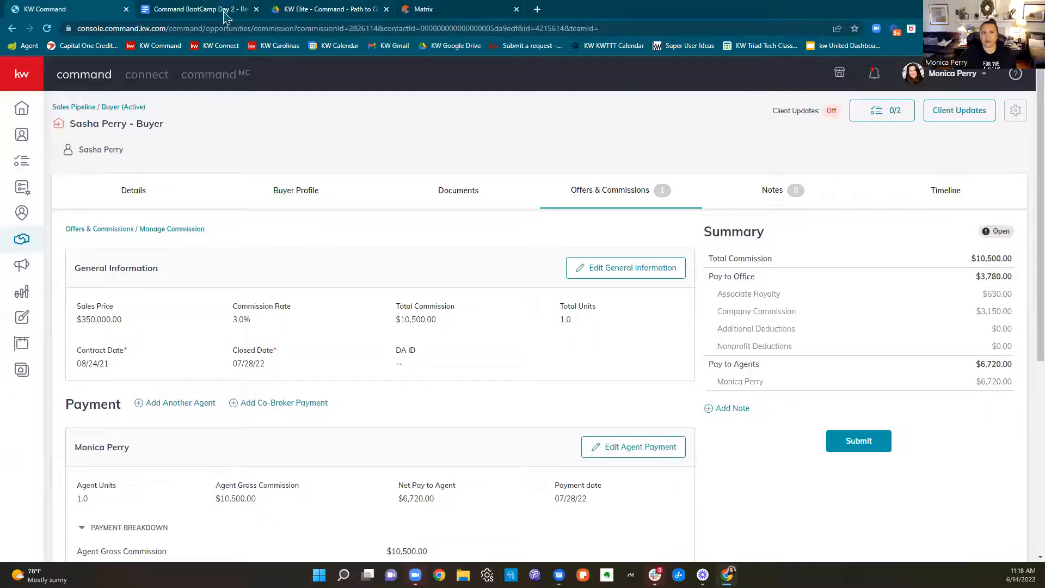
# Switch to the Command BootCamp Day 2 resources document and look through its class topics and resource links
pyautogui.click(196, 9)
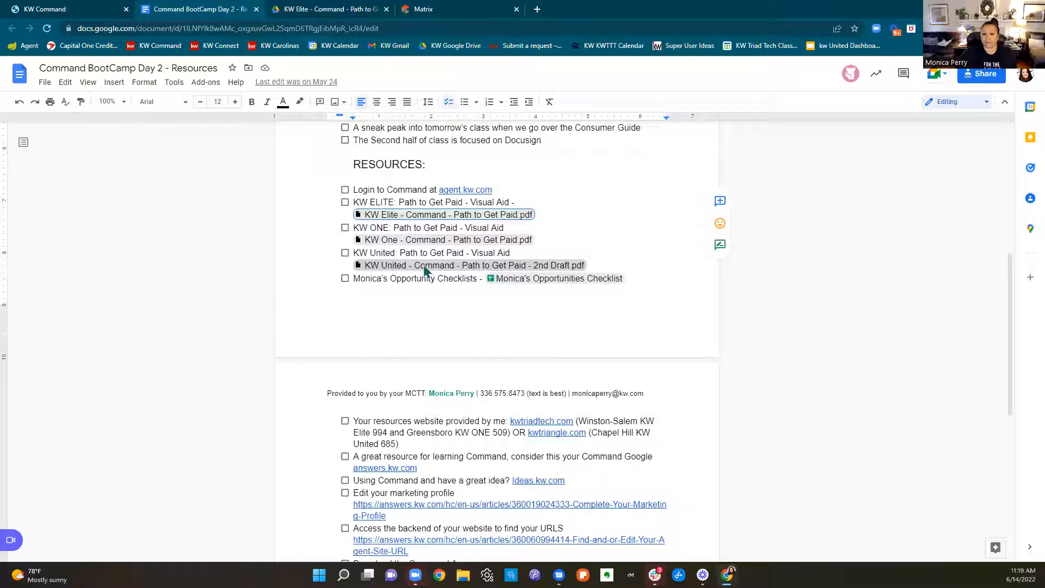
pyautogui.scroll(-7, 547, 370)
pyautogui.scroll(15, 543, 365)
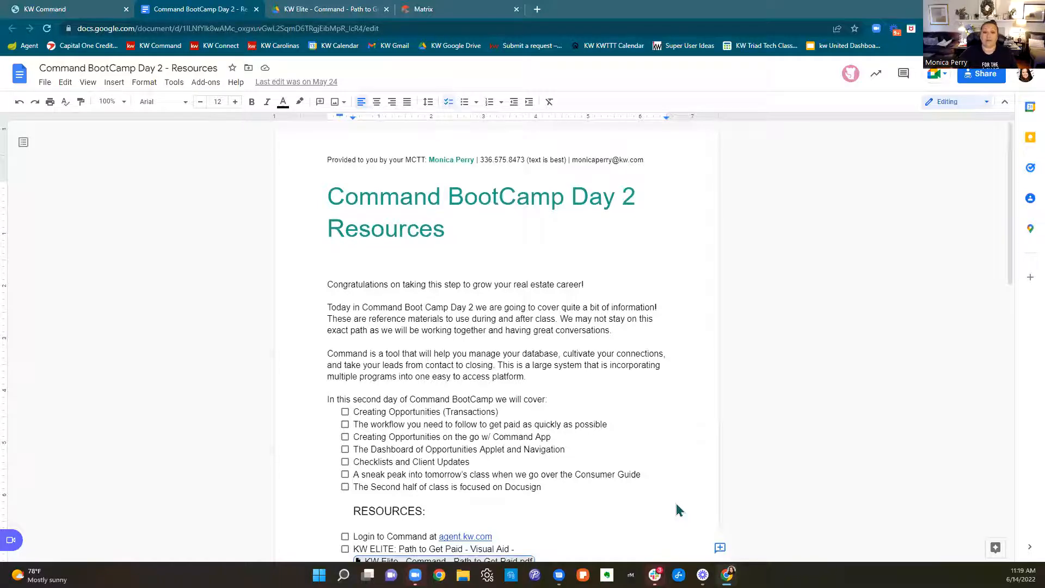
# Search the web for a 5 minute timer in a separate browser tab, let it run, and close that tab
pyautogui.click(537, 11)
pyautogui.write('5')
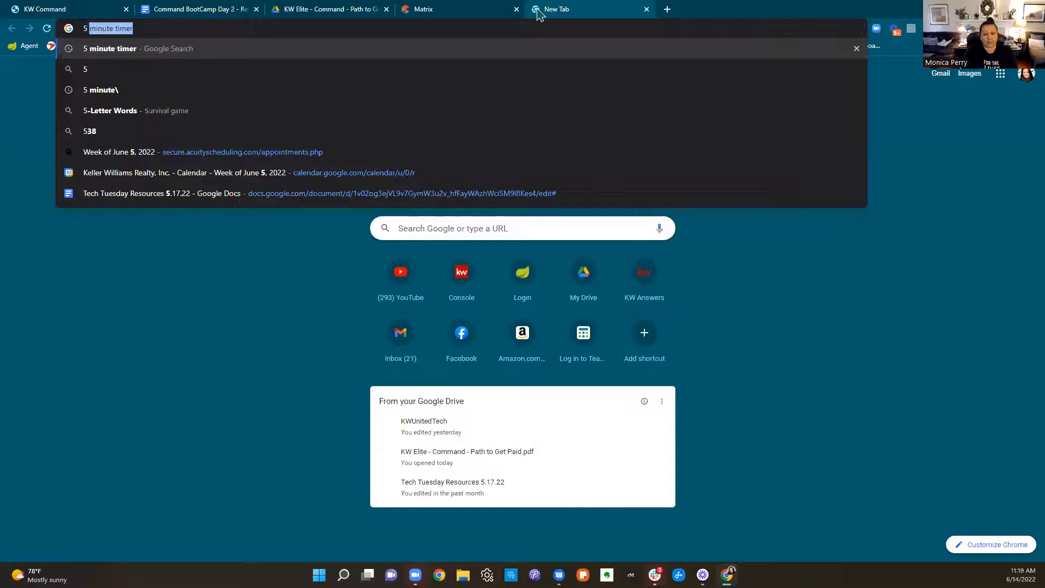
pyautogui.write(' mi')
pyautogui.press('Return')
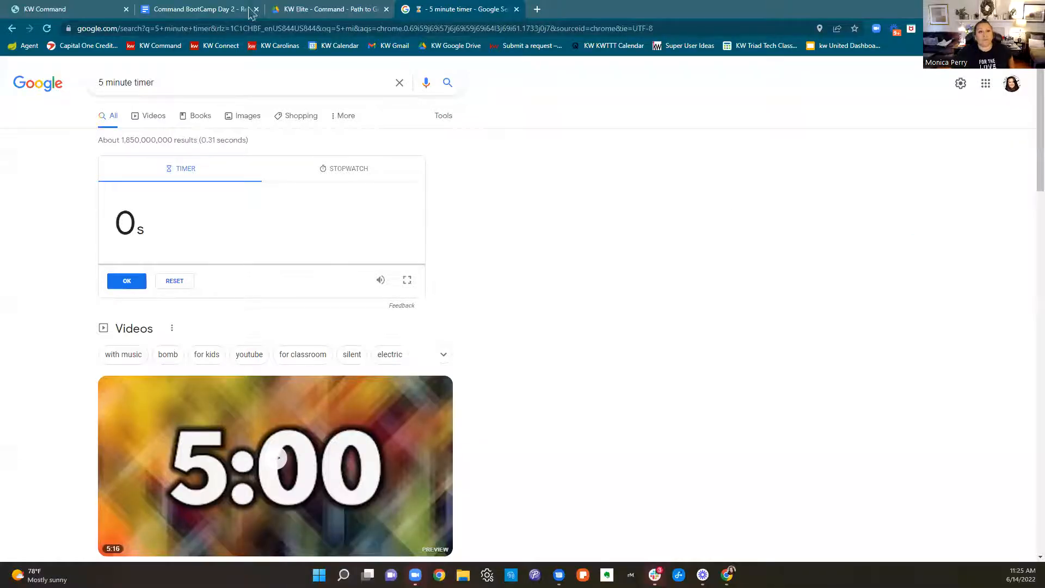
pyautogui.click(516, 10)
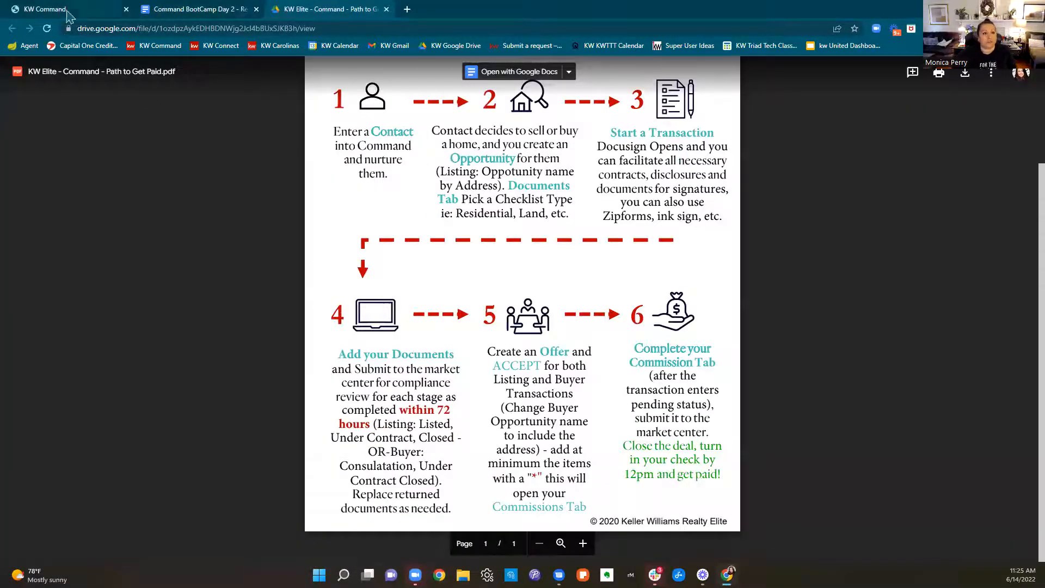
# Return to Command and begin creating an opportunity with Winston Salem as the market center and Buyer as the type
pyautogui.click(179, 13)
pyautogui.click(317, 16)
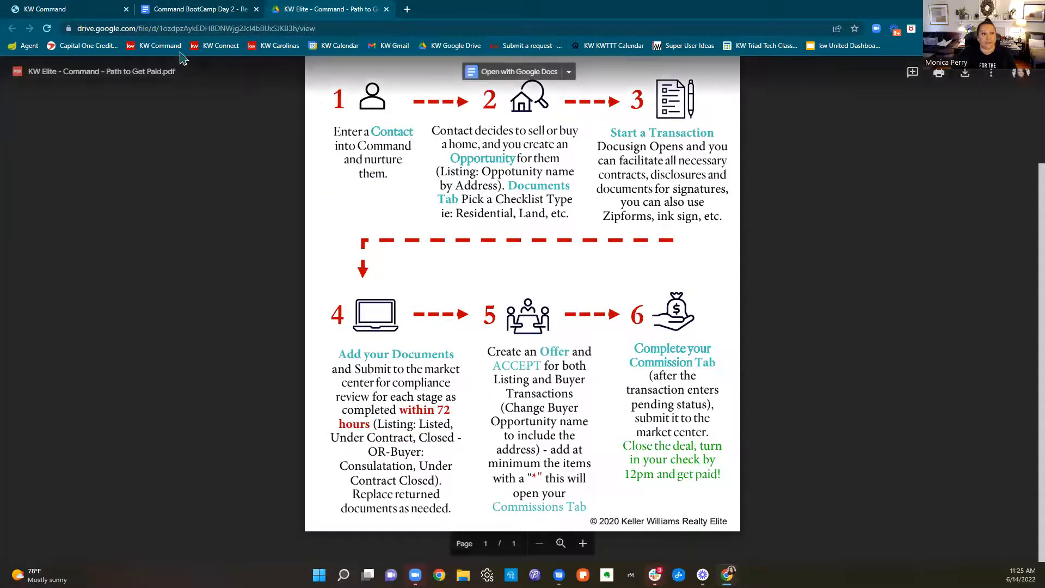
pyautogui.click(90, 11)
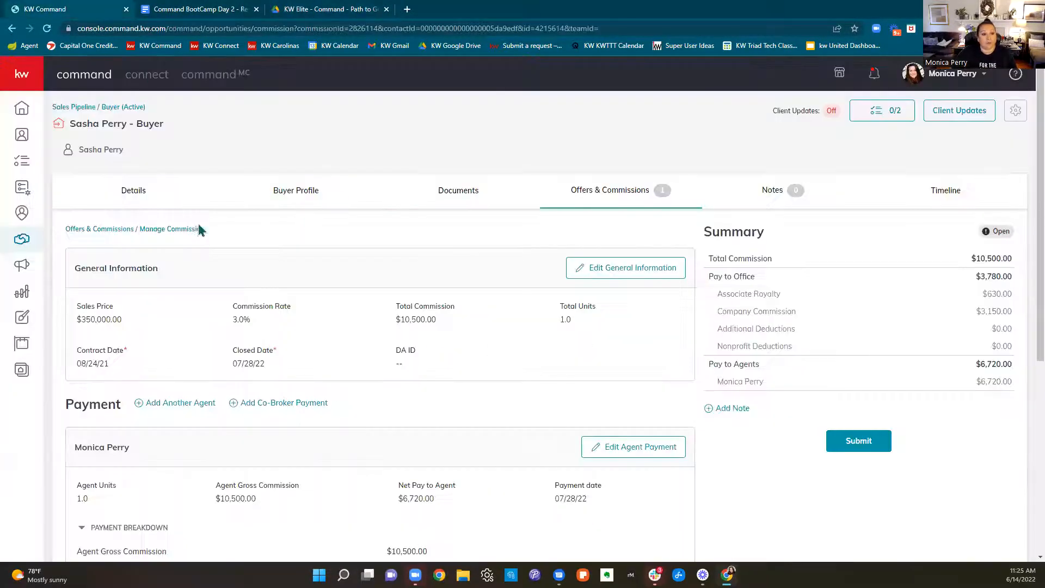
pyautogui.click(25, 244)
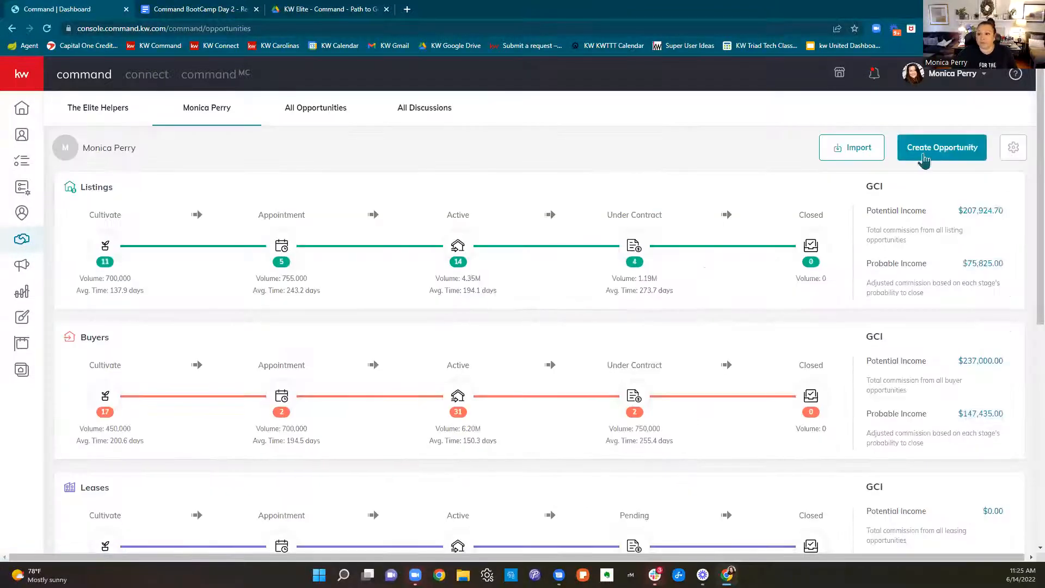
pyautogui.click(923, 158)
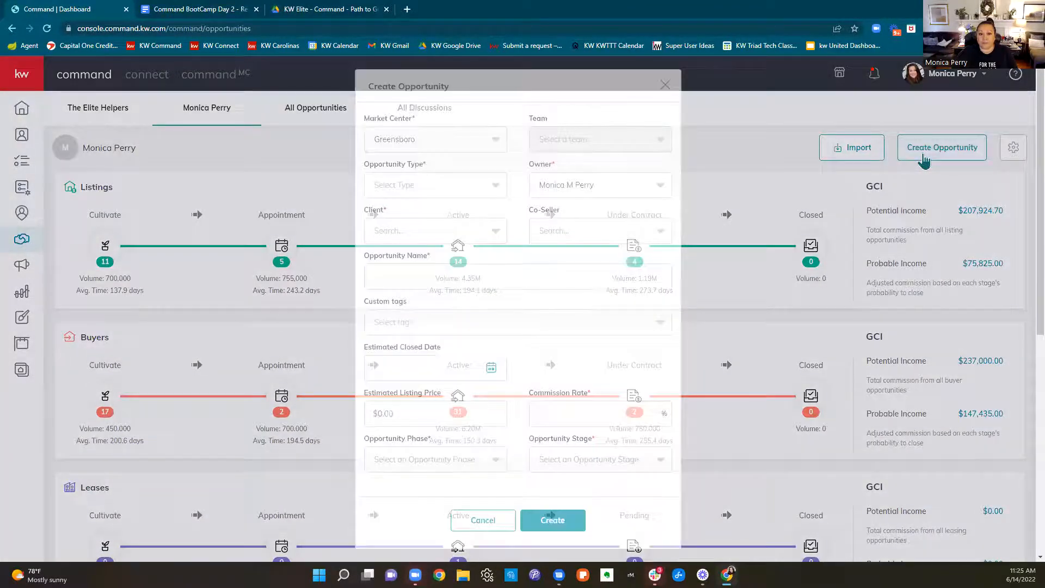
pyautogui.click(457, 141)
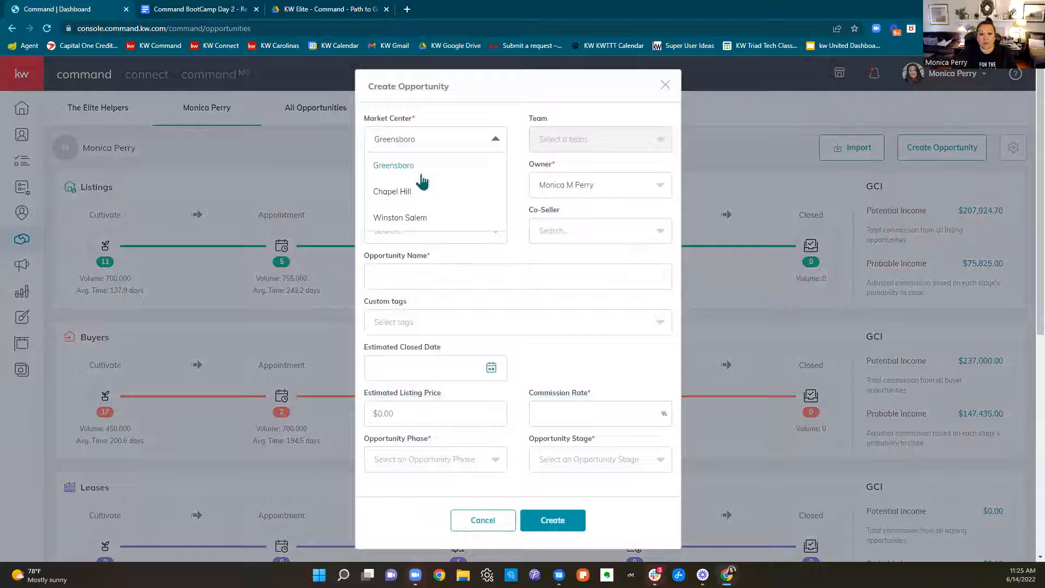
pyautogui.click(422, 219)
pyautogui.click(452, 196)
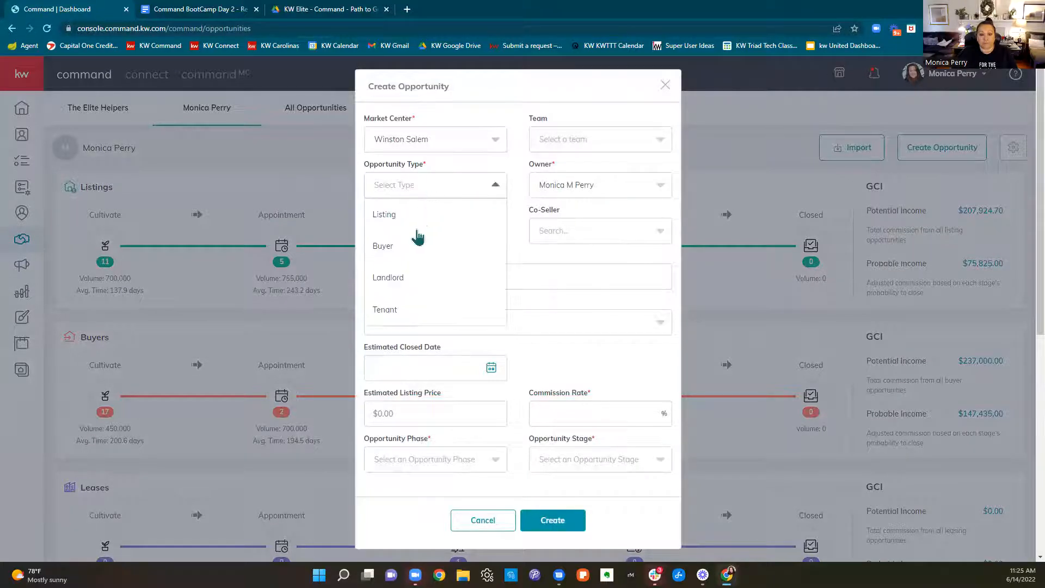
pyautogui.click(401, 256)
# Search the client field by first name and assign the first matching contact as the opportunity's client
pyautogui.click(432, 231)
pyautogui.write('Dakota')
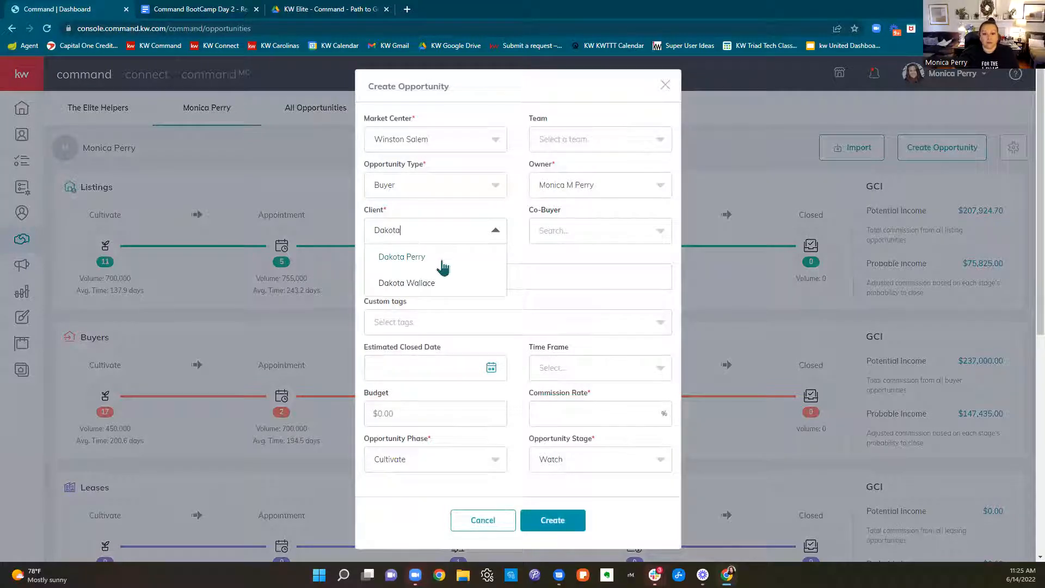
pyautogui.click(438, 260)
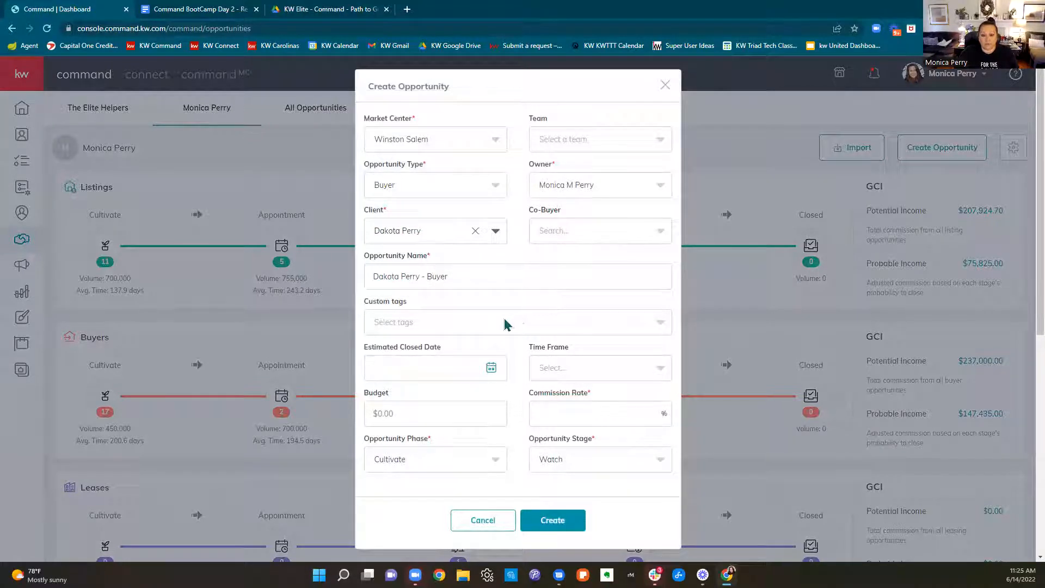
# Prefix the opportunity name with "COMMAND BOOTCAMP JUNE Walkthru", keeping the rest of the name and leaving the custom tags empty
pyautogui.click(485, 277)
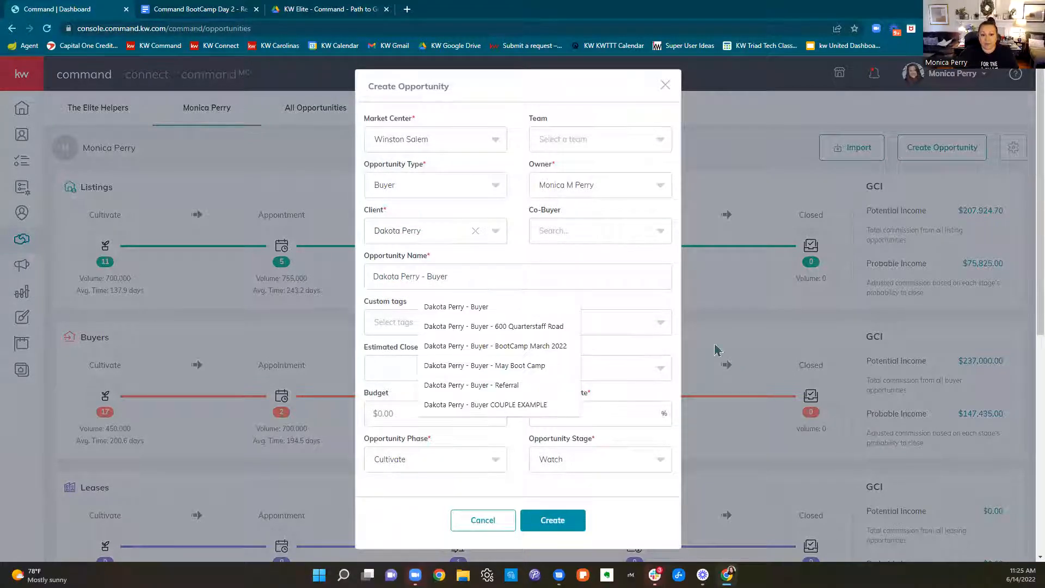
pyautogui.click(599, 305)
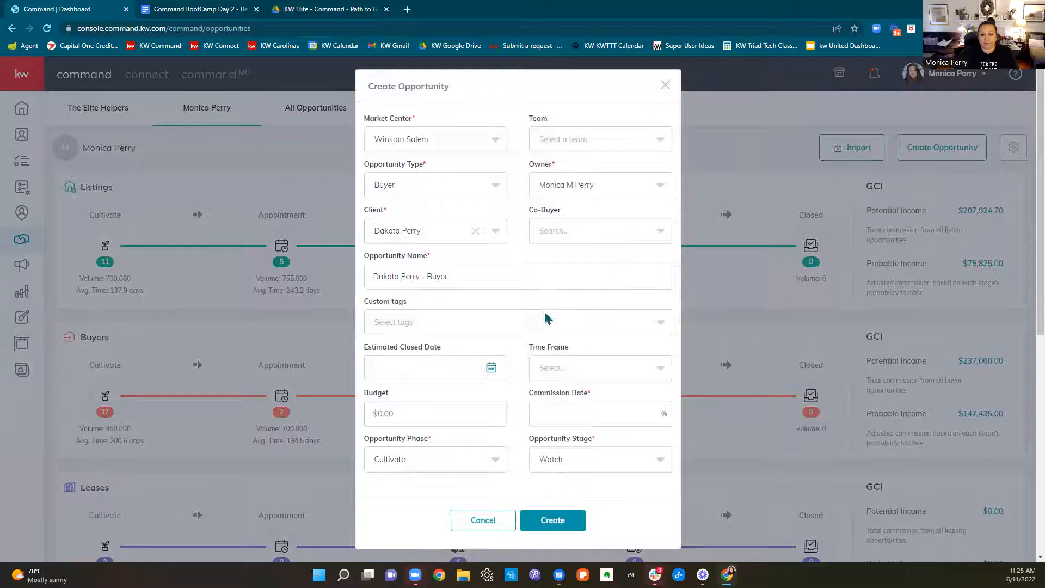
pyautogui.click(499, 321)
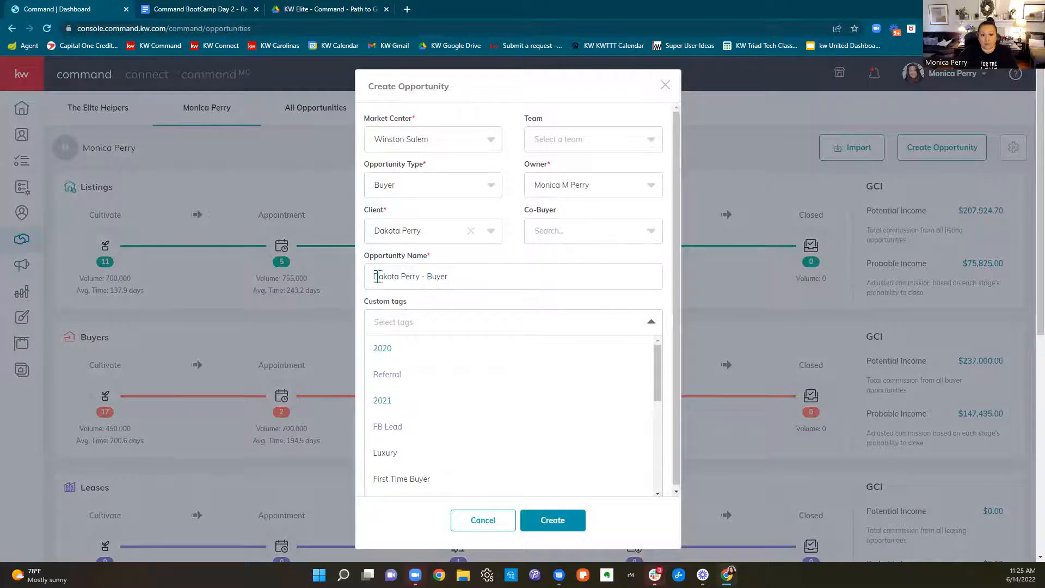
pyautogui.tripleClick(378, 277)
pyautogui.click(375, 277)
pyautogui.write('COMMAND BO')
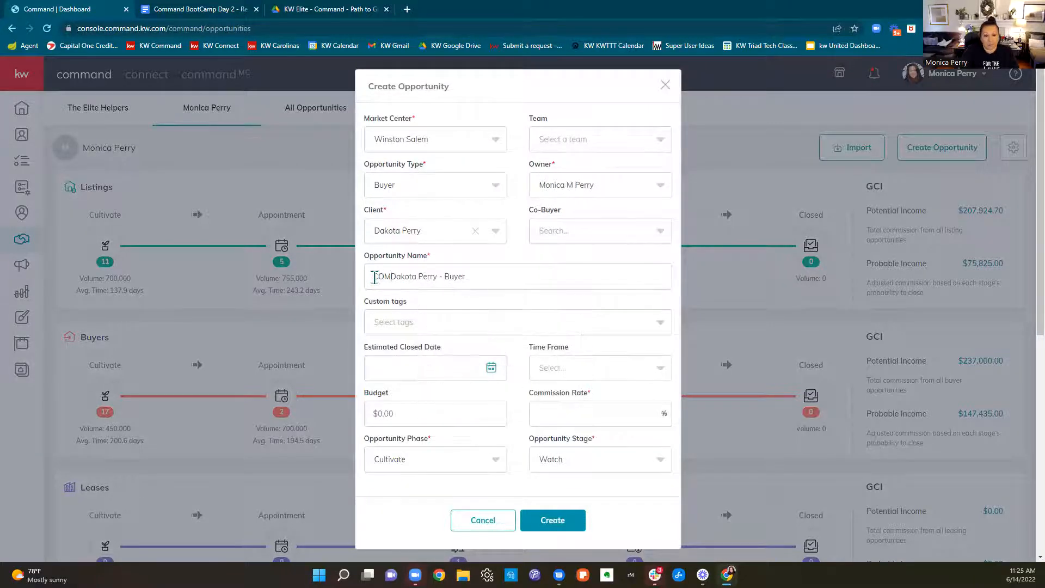
pyautogui.write('OTCAMP ')
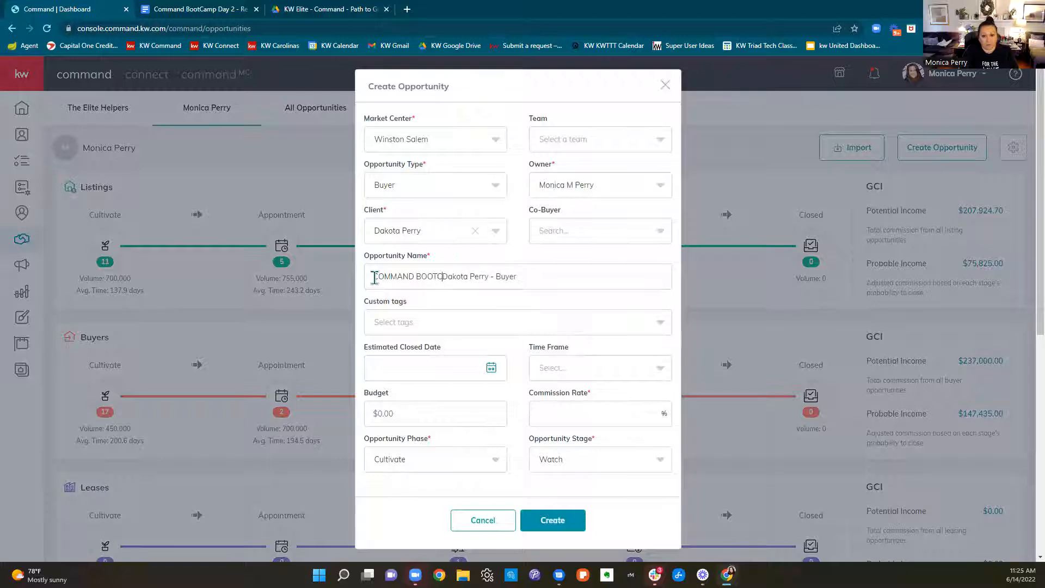
pyautogui.write('JUNE Walk')
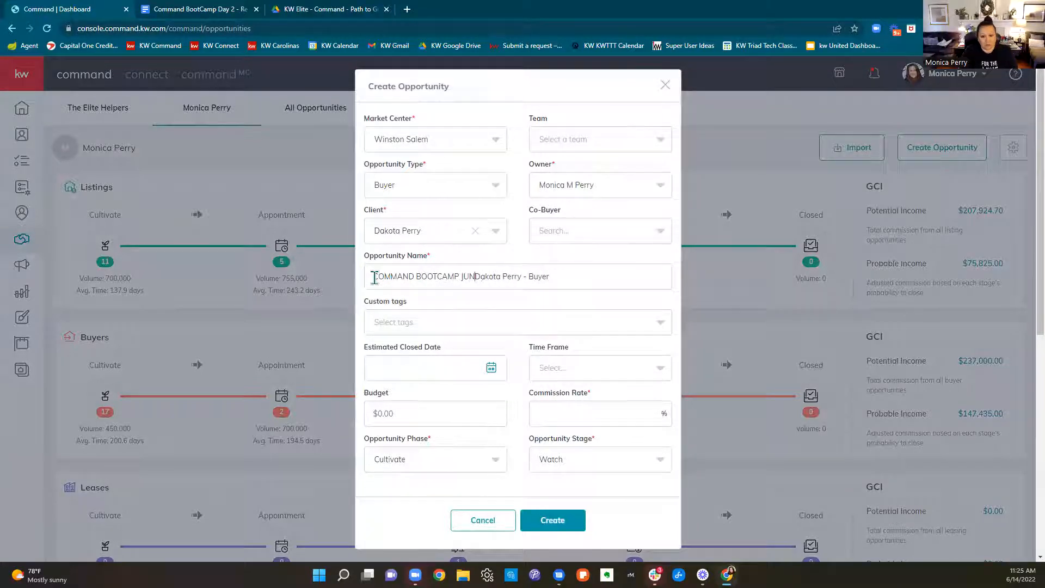
pyautogui.write('thru')
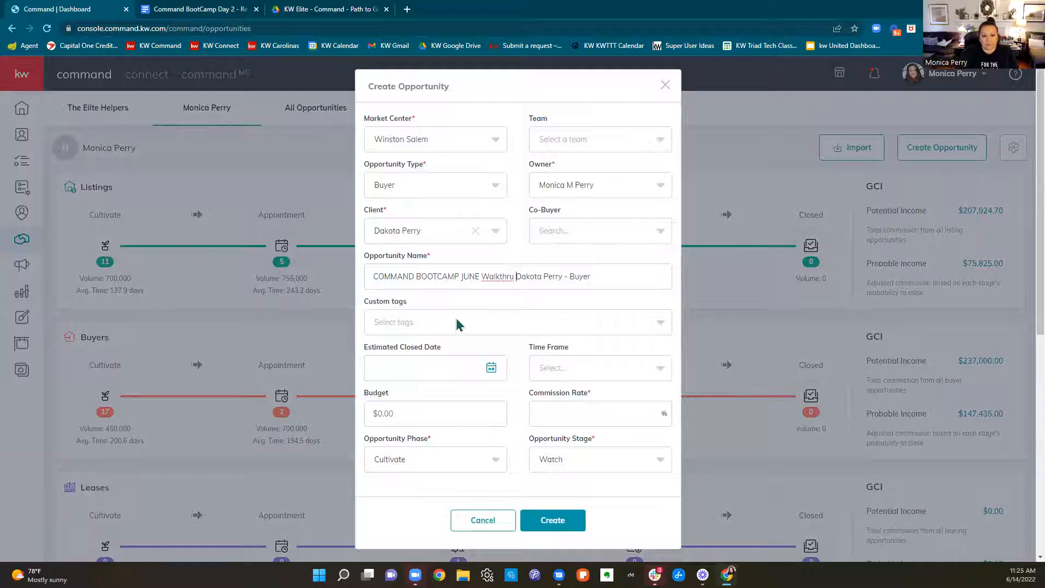
# Set the commission rate to 3%, the phase to Active and the stage to Showing, and create the opportunity
pyautogui.scroll(-2, 464, 322)
pyautogui.click(590, 409)
pyautogui.write('3')
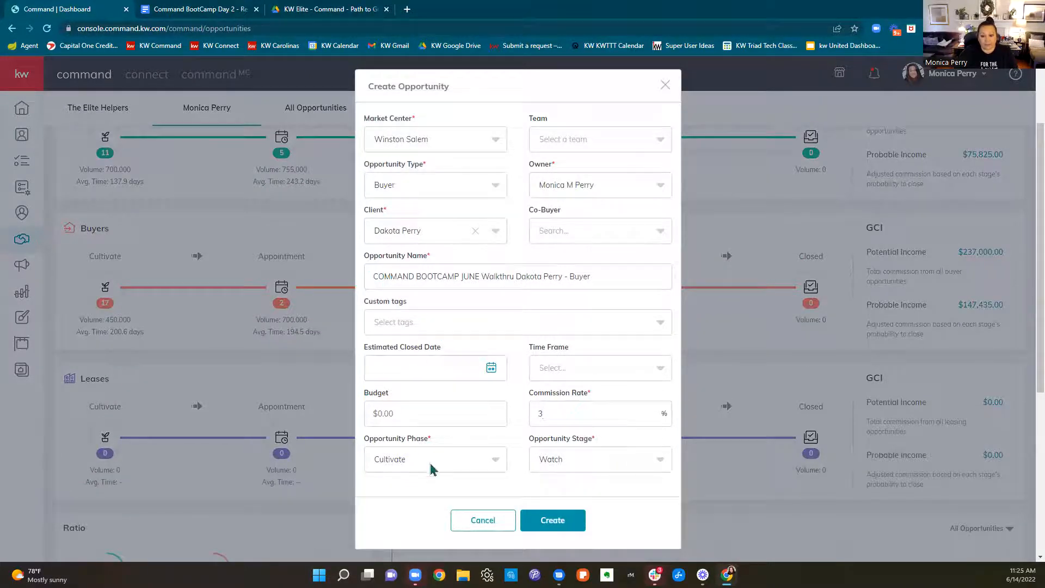
pyautogui.click(429, 459)
pyautogui.click(433, 430)
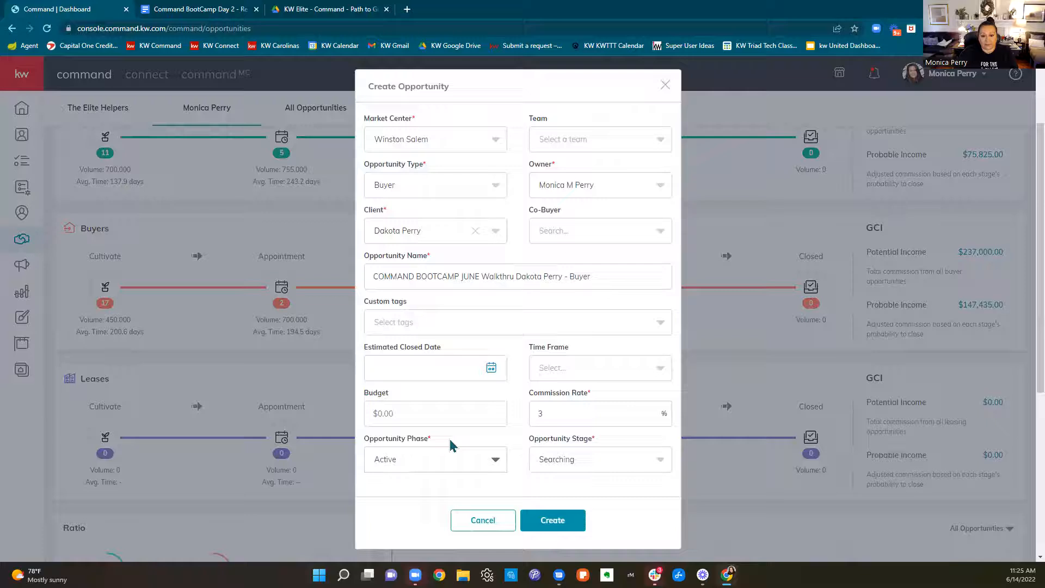
pyautogui.click(575, 459)
pyautogui.click(553, 368)
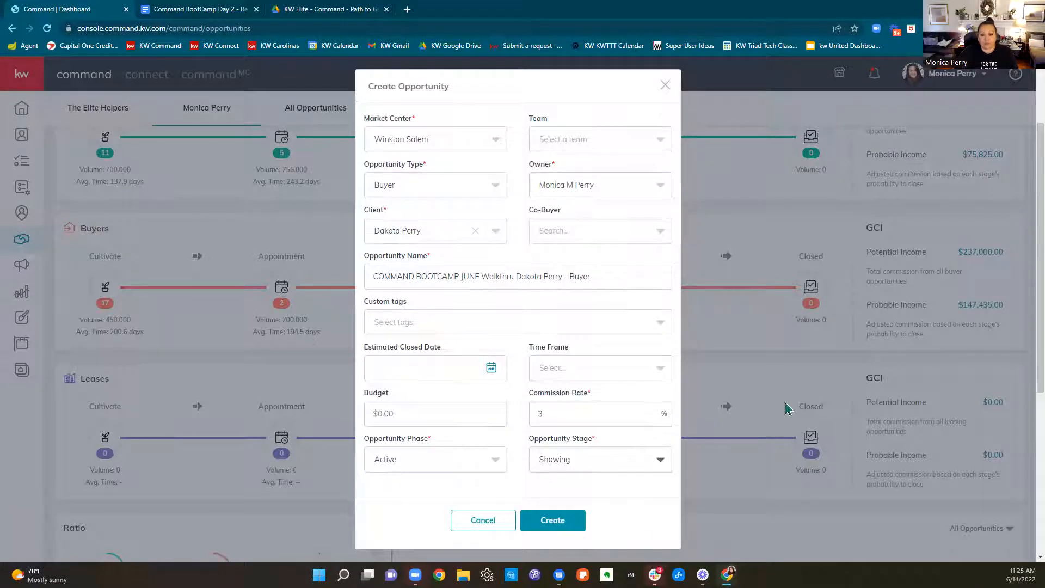
pyautogui.click(551, 519)
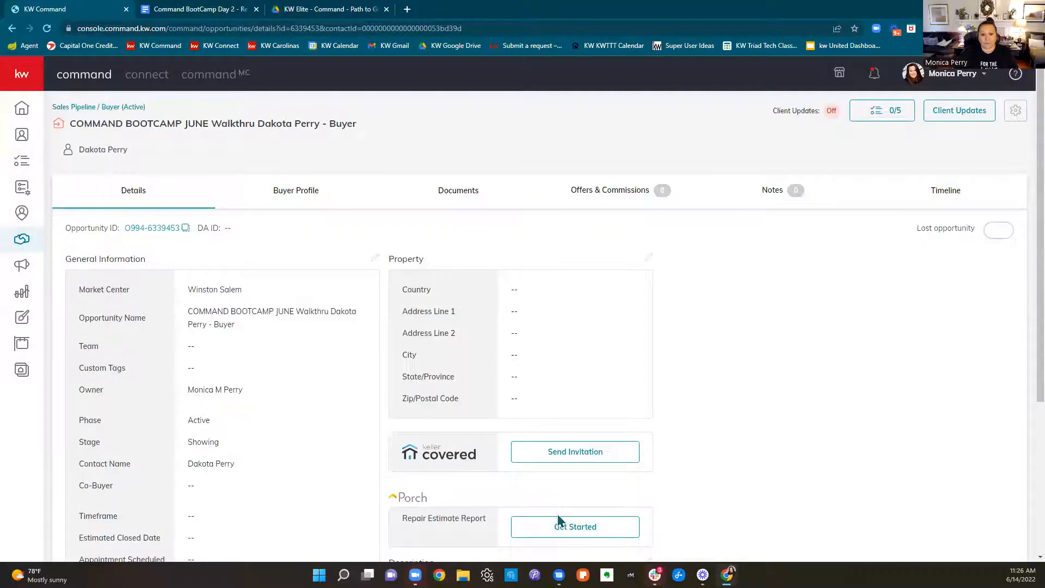
# Open the opportunity's documents and choose Residential as the checklist type
pyautogui.click(462, 196)
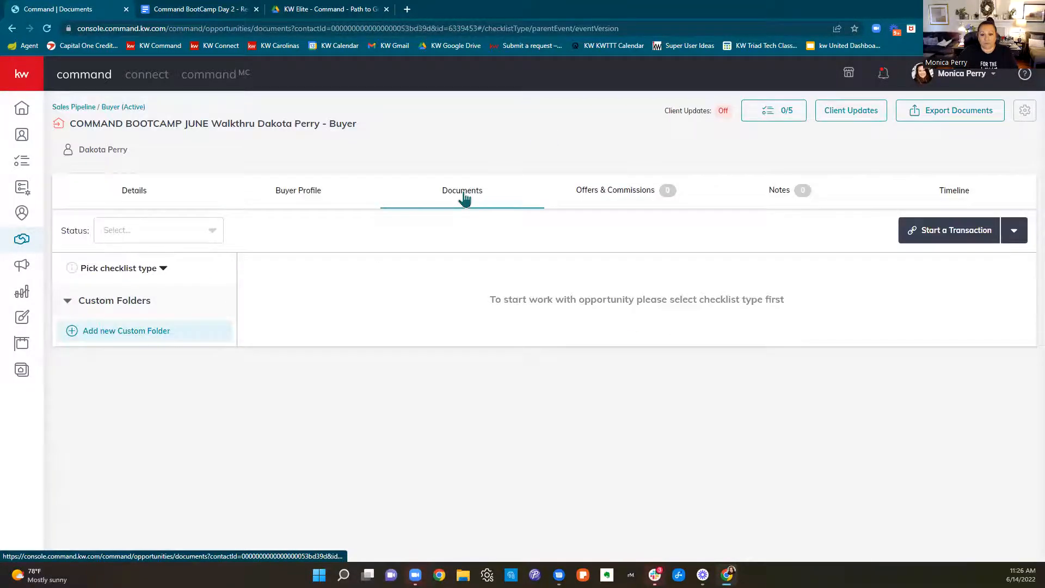
pyautogui.click(150, 270)
pyautogui.click(144, 304)
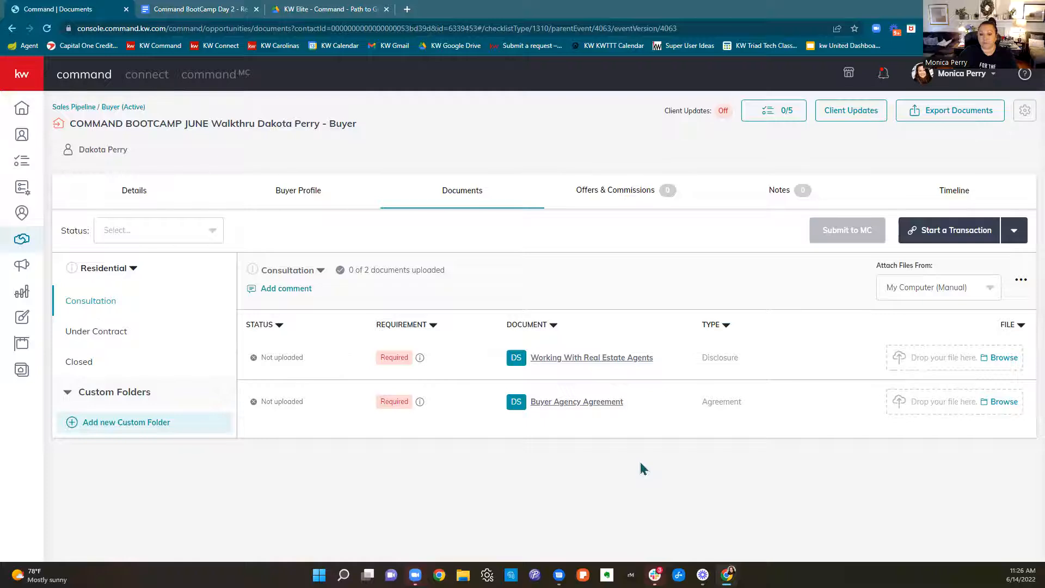
# Examine the required and conditional documents in the Under Contract stage of the Residential checklist
pyautogui.click(106, 332)
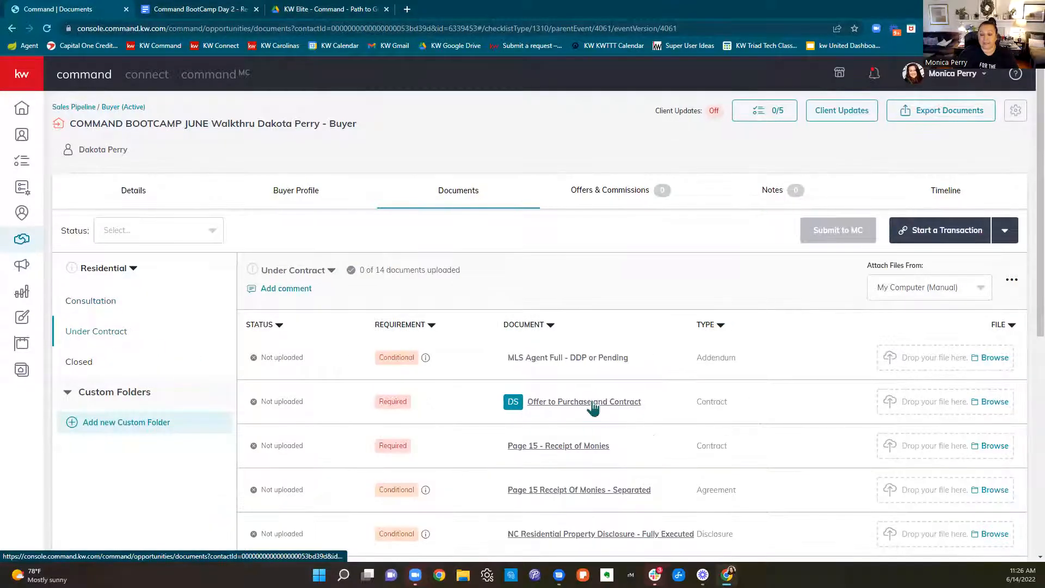
pyautogui.scroll(-7, 593, 407)
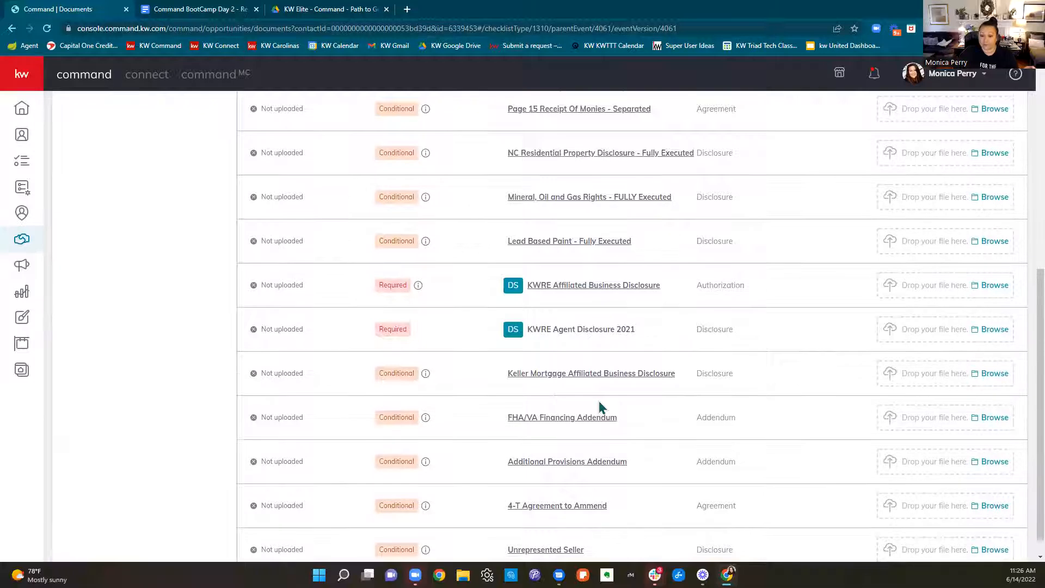
pyautogui.scroll(-1, 599, 407)
pyautogui.scroll(8, 598, 407)
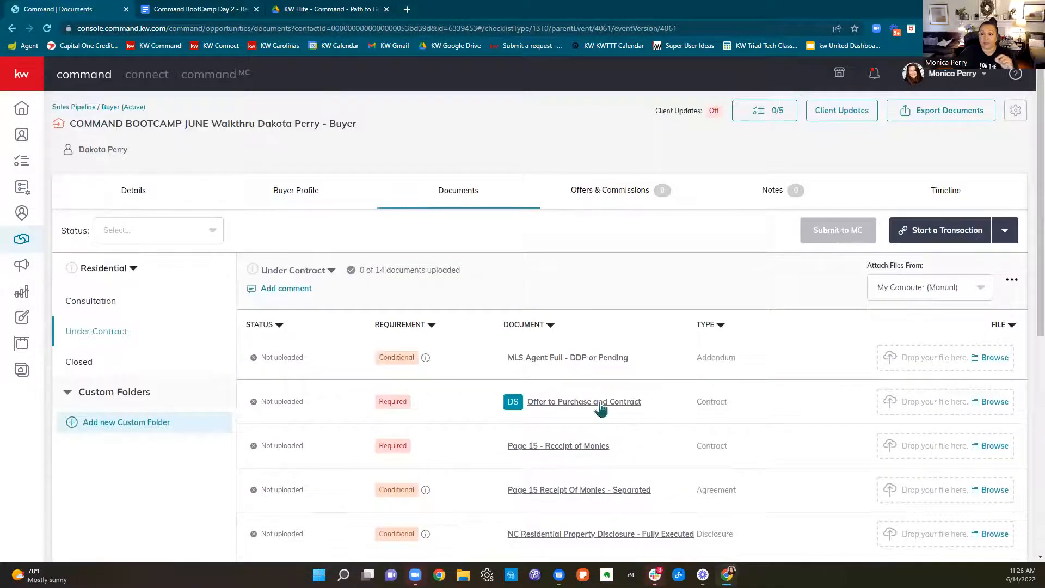
# Go back to the Consultation stage's documents and start a transaction for the opportunity with DocuSign
pyautogui.click(114, 306)
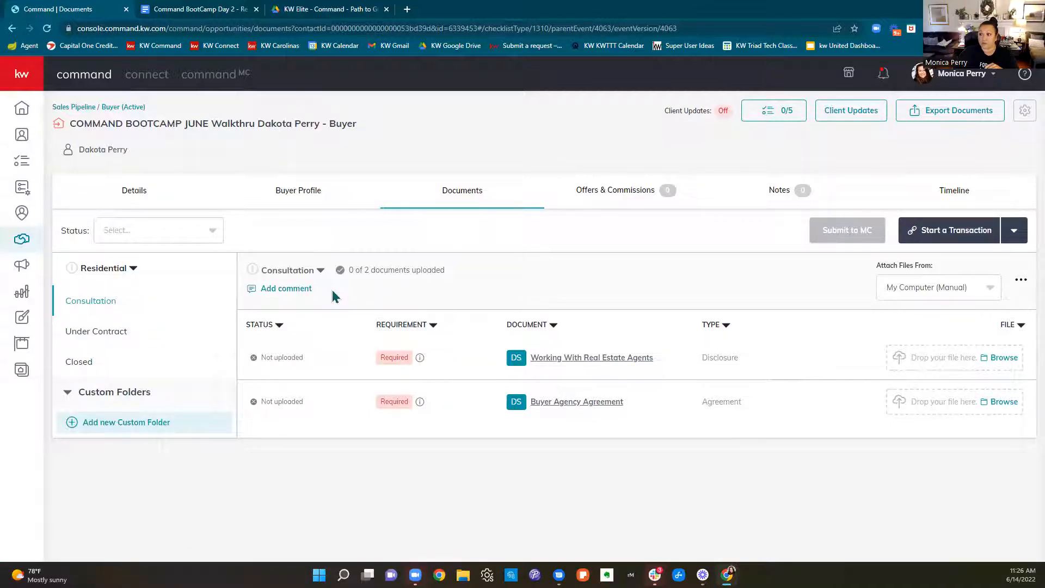
pyautogui.click(958, 239)
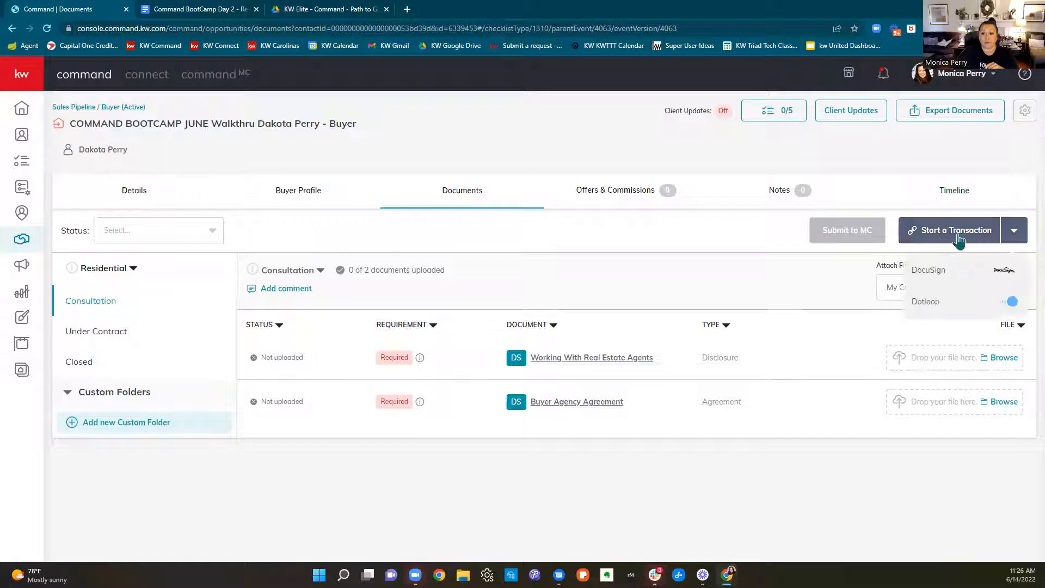
pyautogui.click(949, 266)
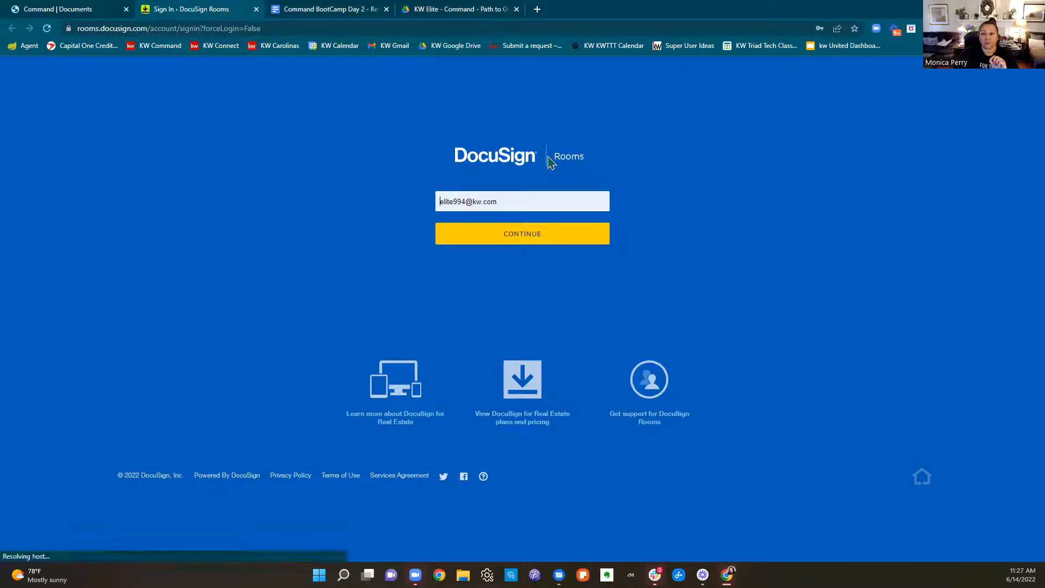
# Log in to DocuSign Rooms with the agent's own saved e-mail and account password
pyautogui.moveTo(525, 203); pyautogui.dragTo(434, 202)
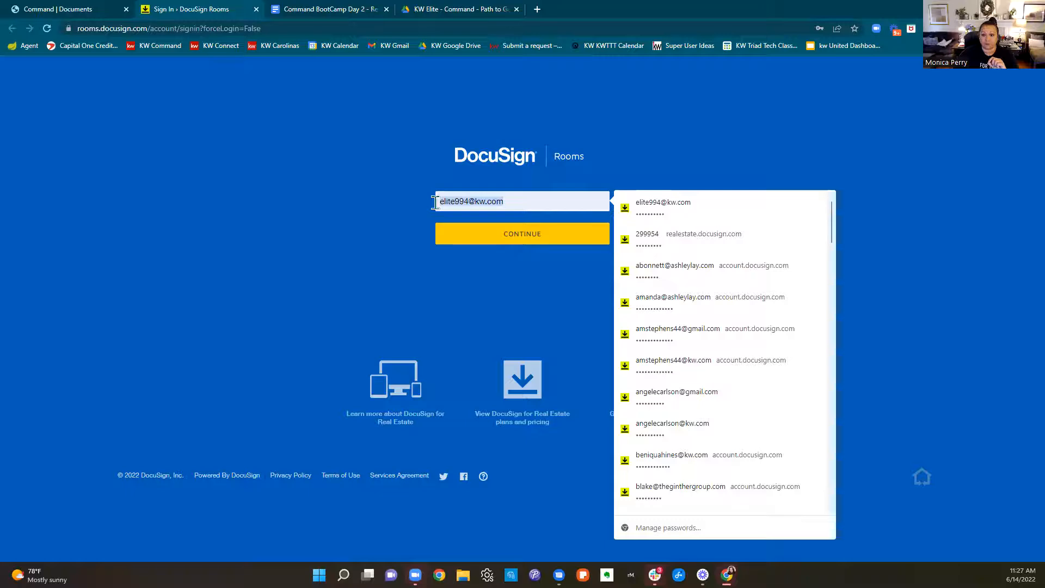
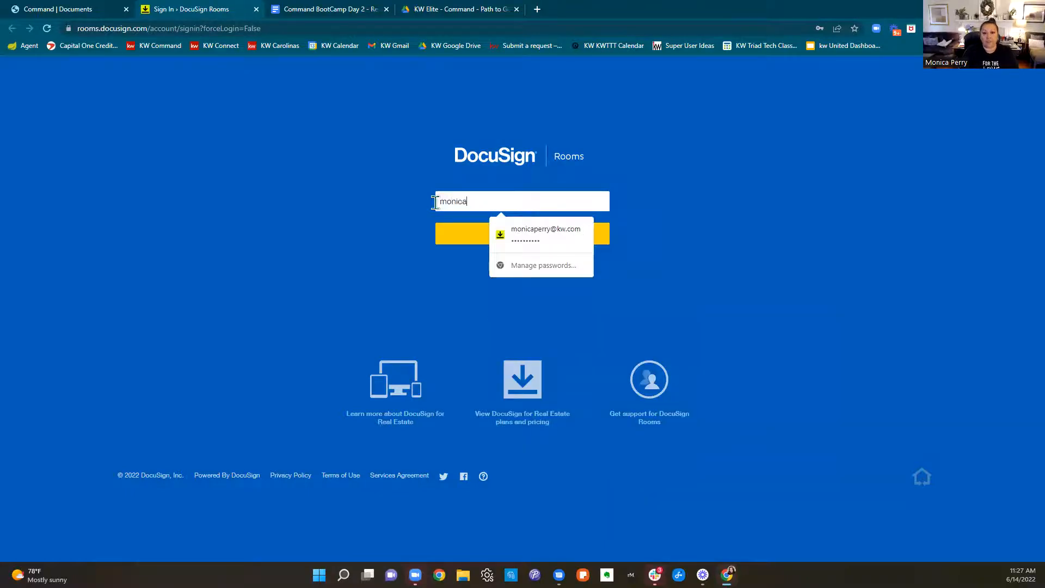
pyautogui.click(545, 234)
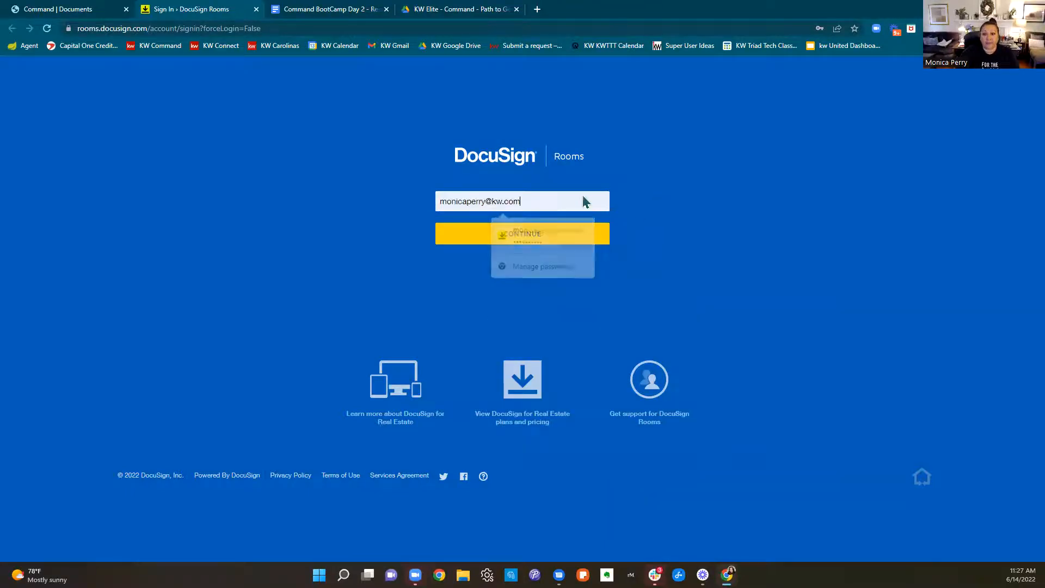
pyautogui.click(533, 25)
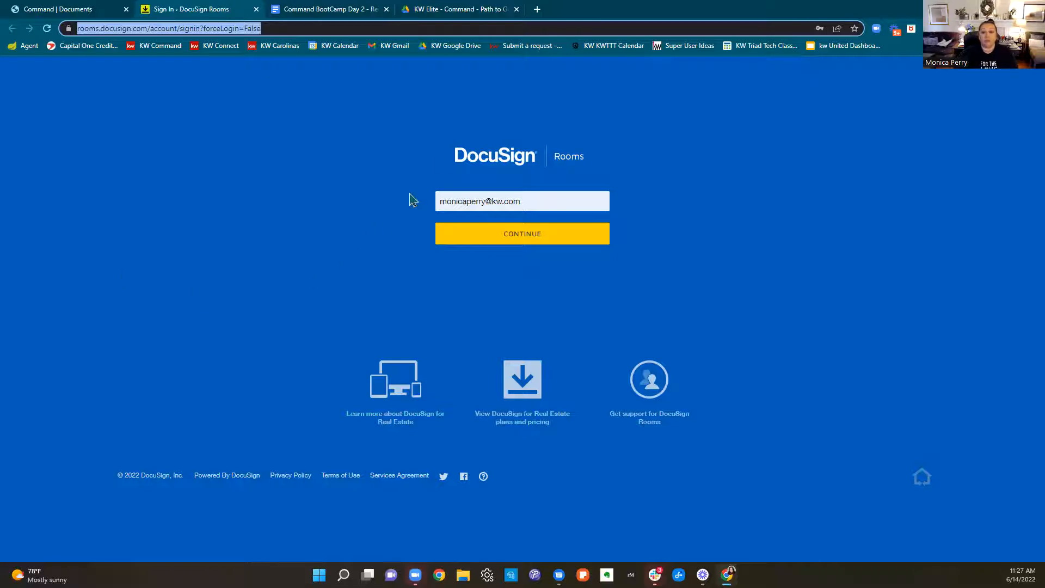
pyautogui.click(441, 146)
pyautogui.click(481, 239)
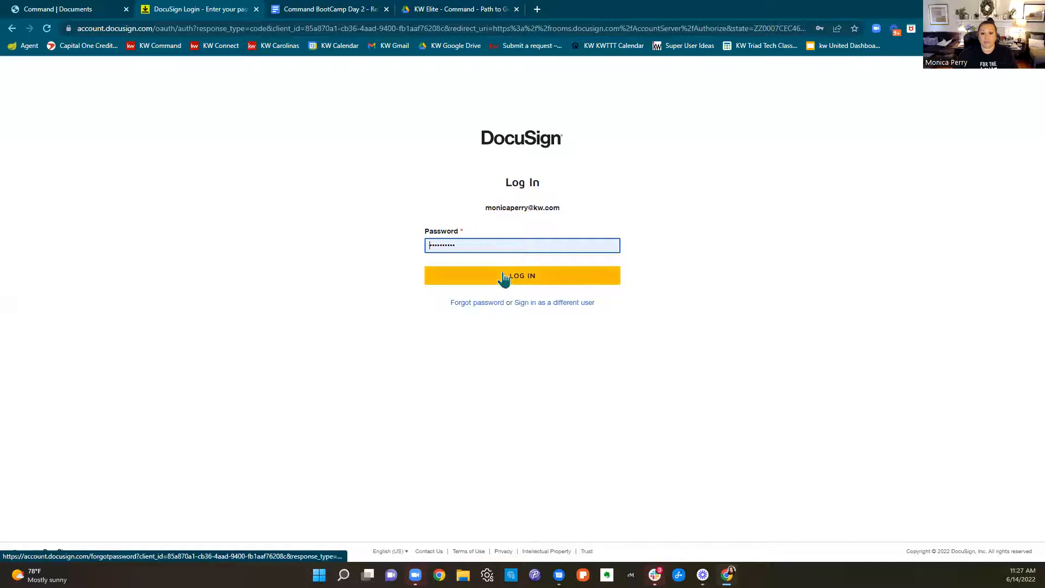
pyautogui.click(503, 275)
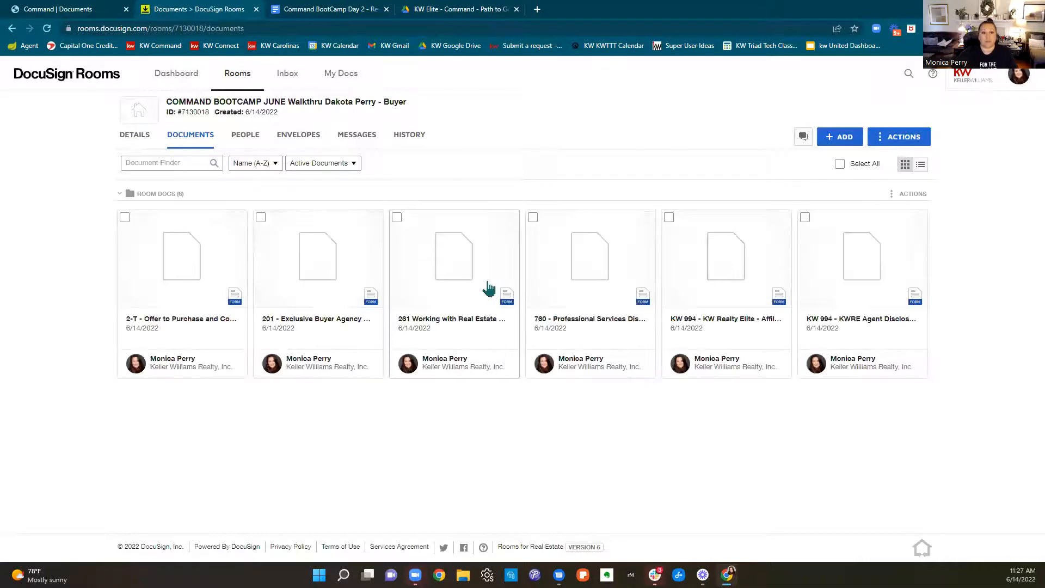
# Compare the DocuSign room's name with the opportunity's name in Command, then return to the room's documents
pyautogui.moveTo(416, 109); pyautogui.dragTo(161, 110)
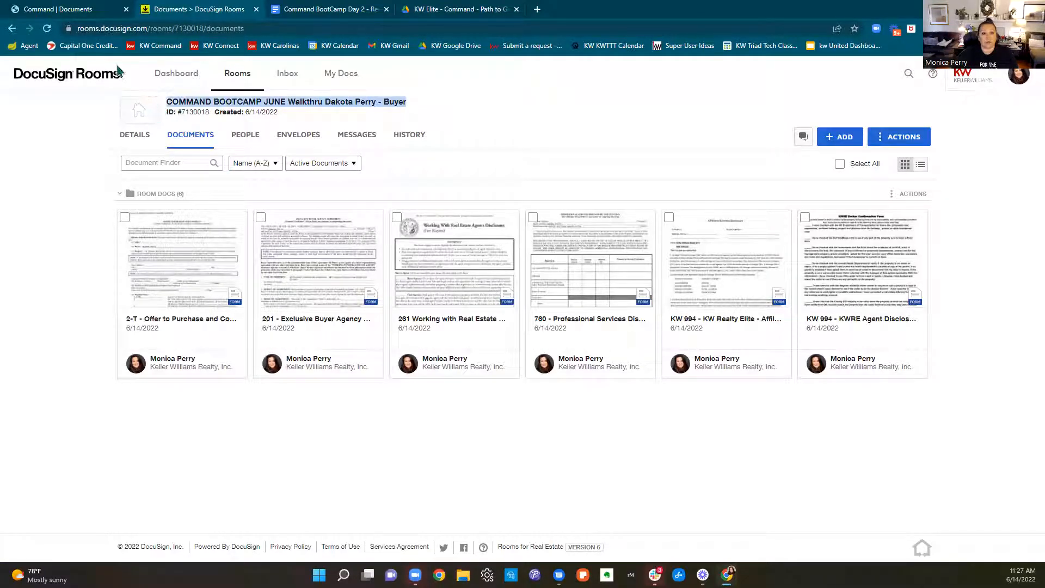
pyautogui.click(75, 12)
pyautogui.moveTo(364, 126); pyautogui.dragTo(70, 125)
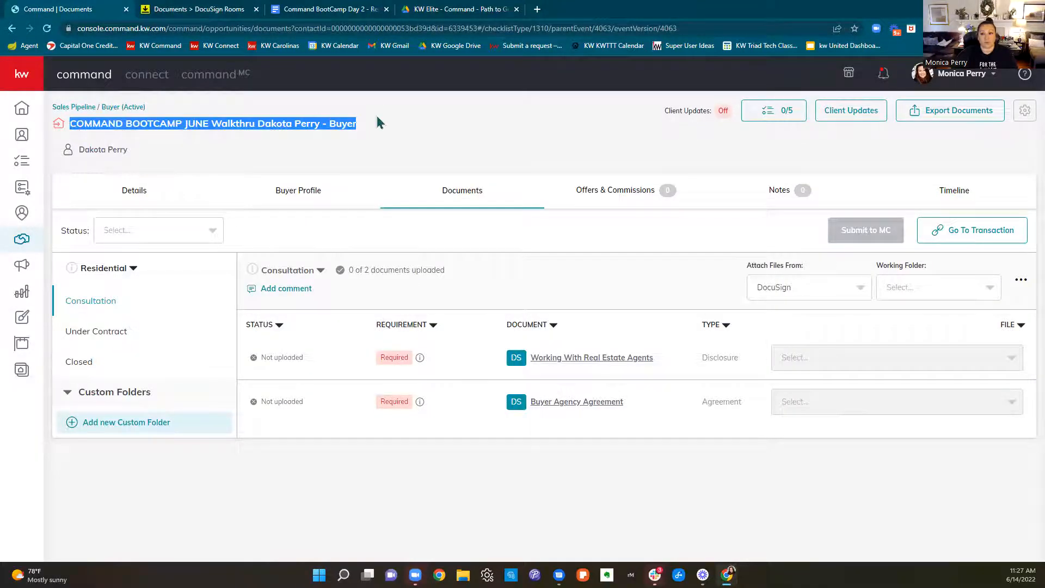
pyautogui.click(198, 10)
pyautogui.click(622, 450)
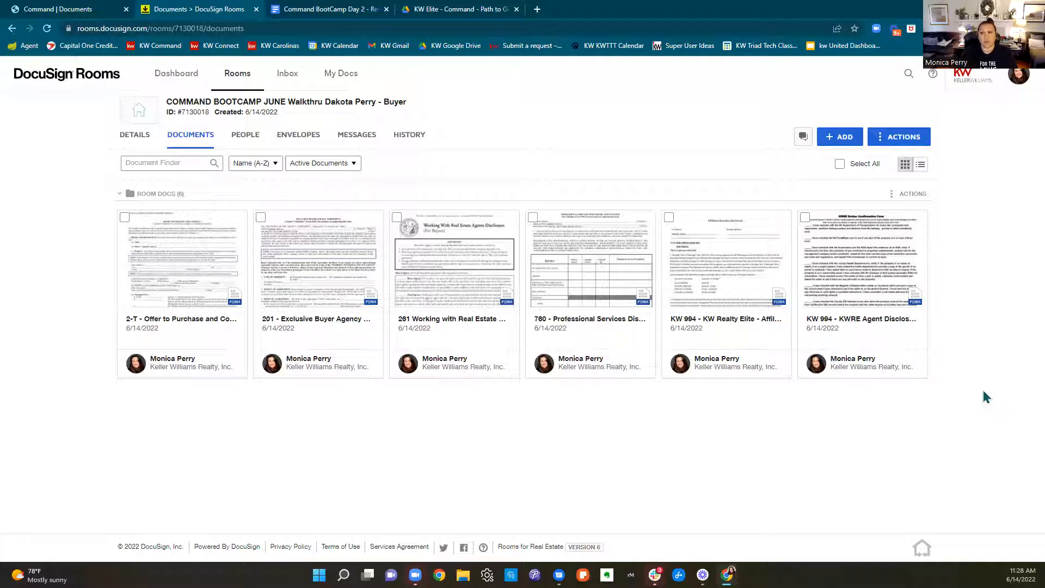
# Open the DocuSign Forms selection for the room and examine the full lists of form groups and libraries
pyautogui.click(831, 144)
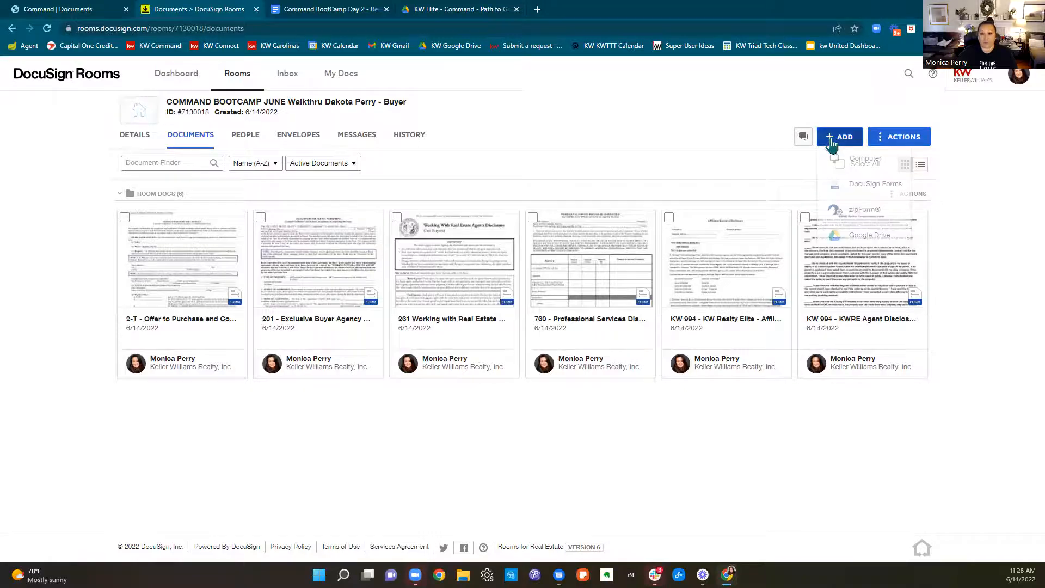
pyautogui.click(864, 185)
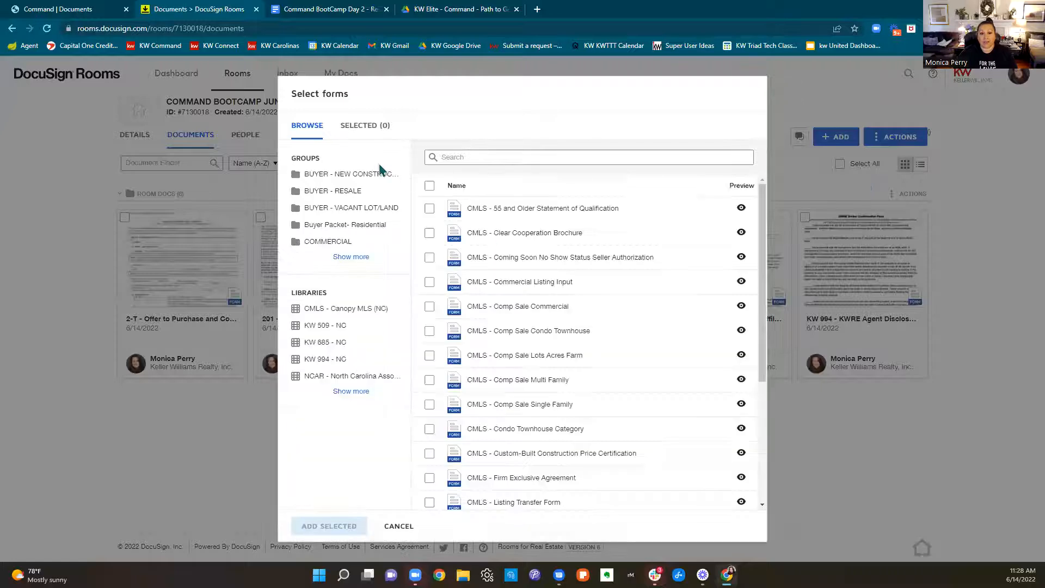
pyautogui.click(351, 256)
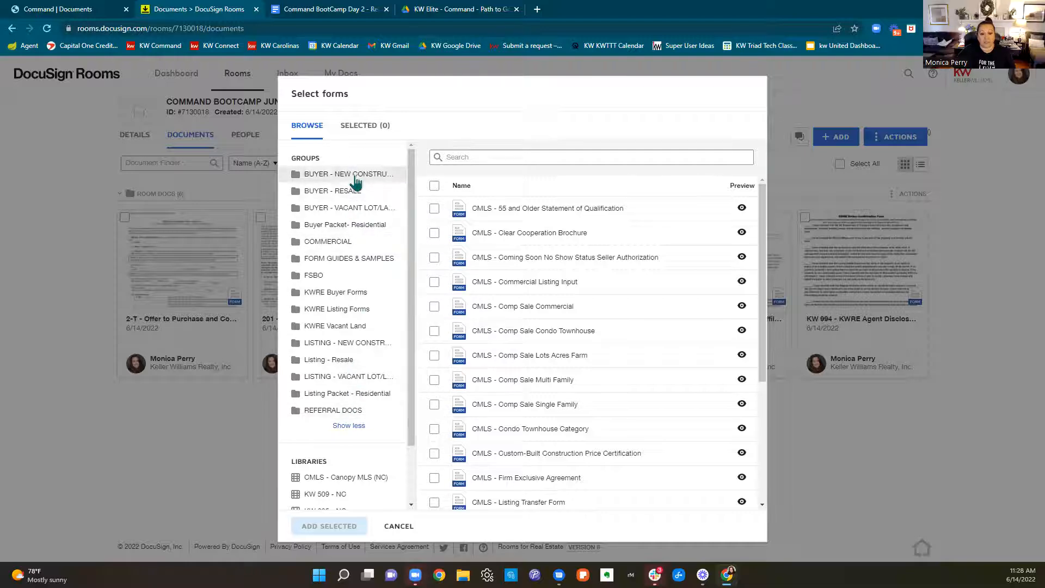
pyautogui.scroll(-2, 404, 459)
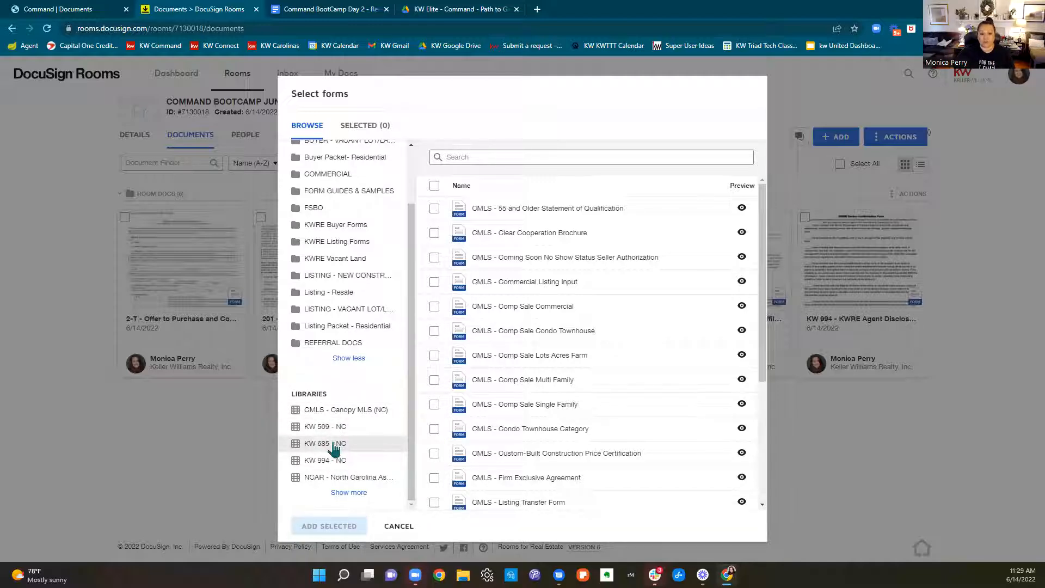
pyautogui.click(340, 493)
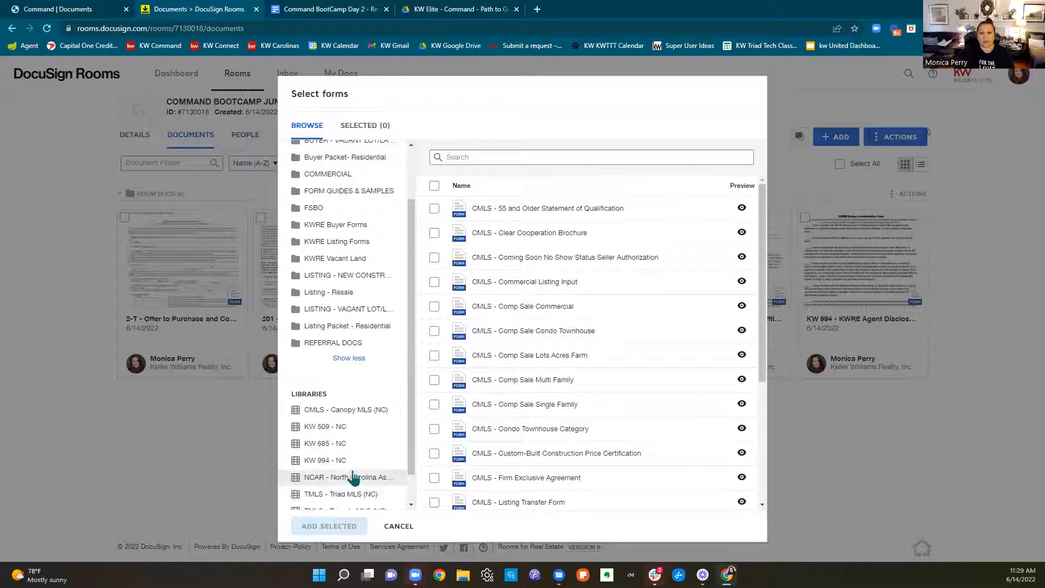
pyautogui.scroll(-1, 354, 478)
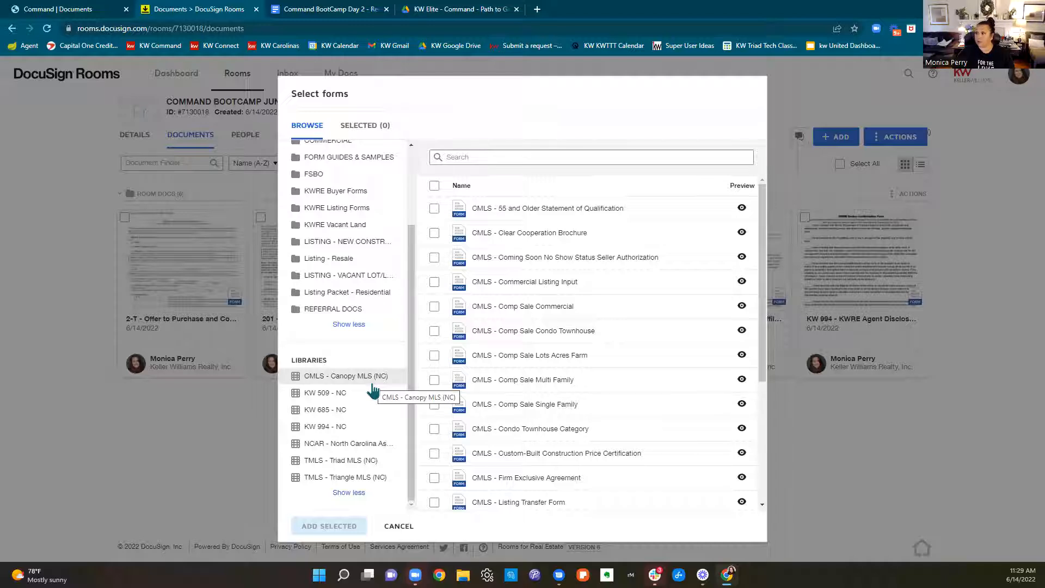
pyautogui.scroll(3, 326, 233)
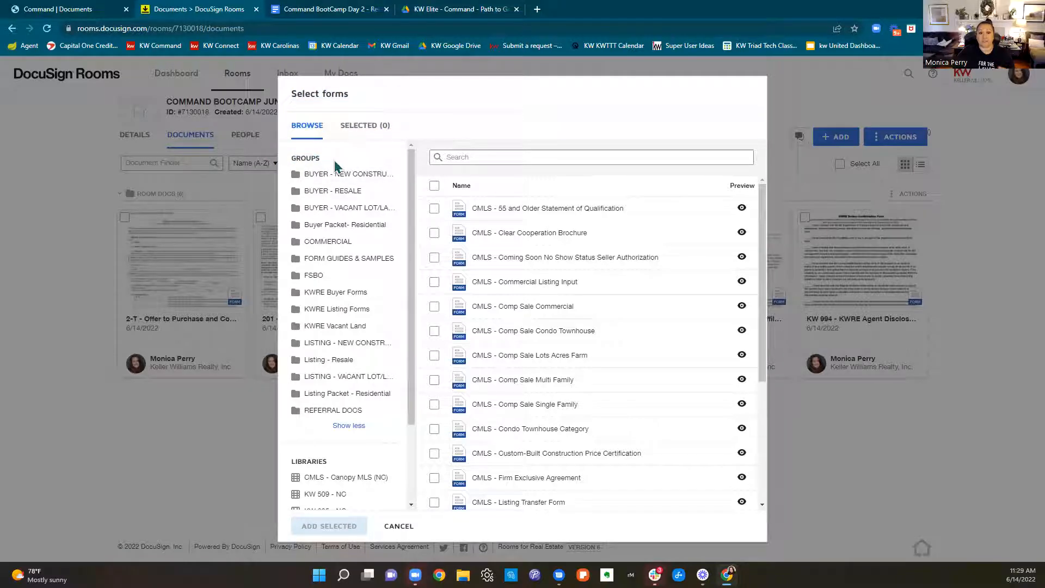
# Review the forms in the KWRE Buyer Forms and KWRE Listing Forms groups
pyautogui.click(337, 299)
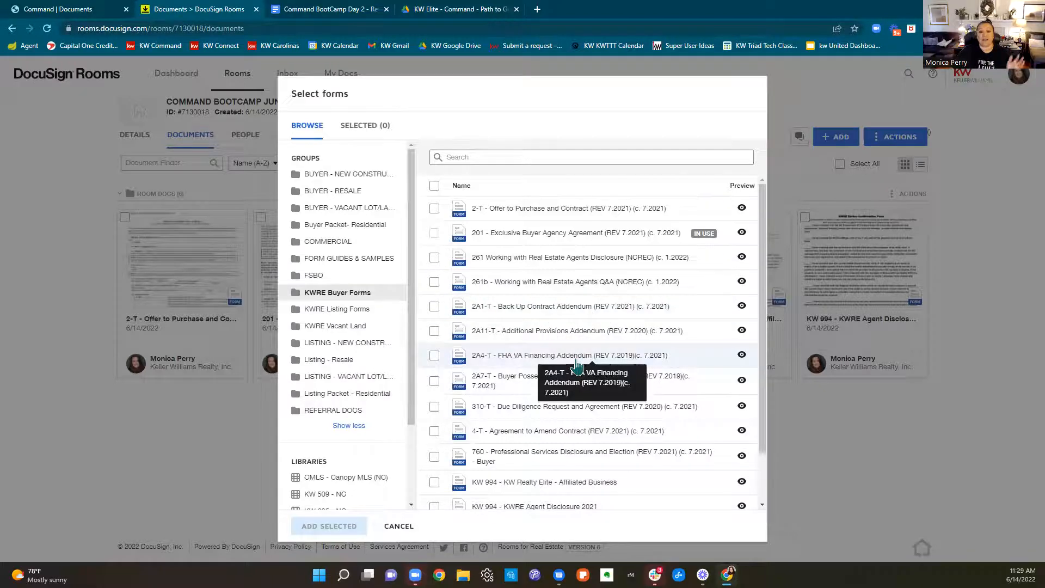
pyautogui.scroll(-1, 581, 368)
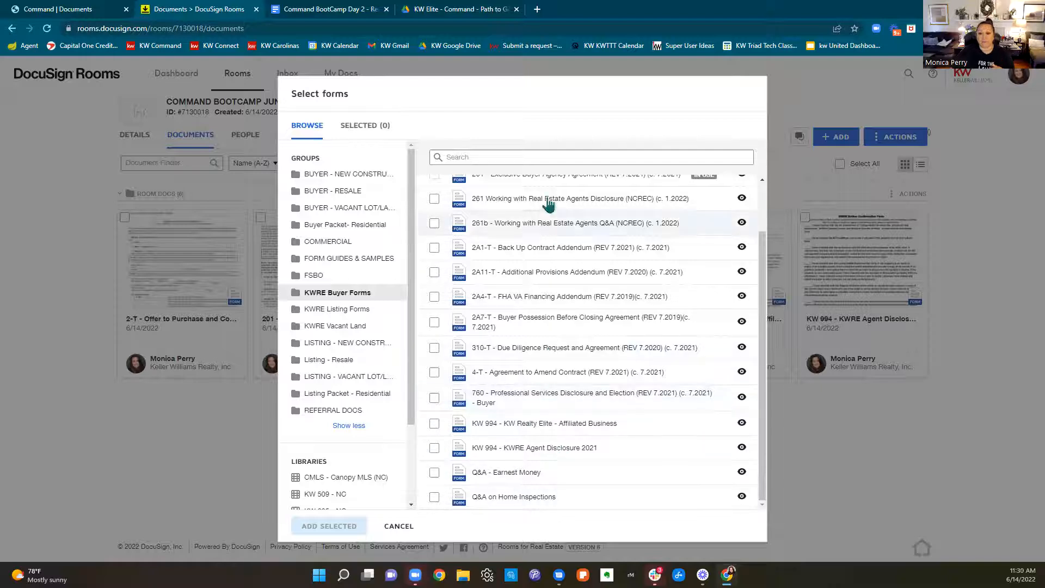
pyautogui.scroll(1, 548, 204)
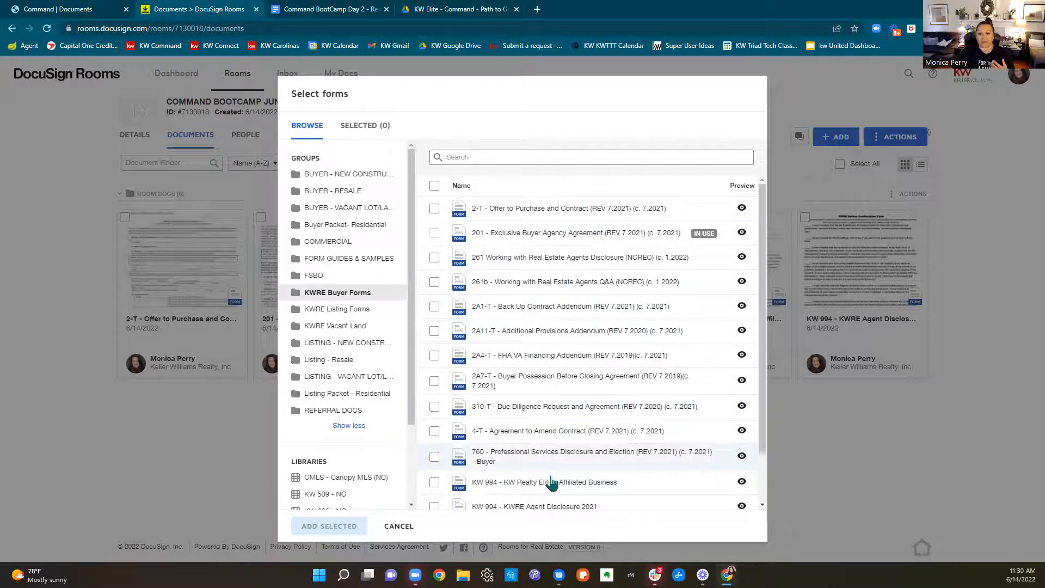
pyautogui.click(361, 310)
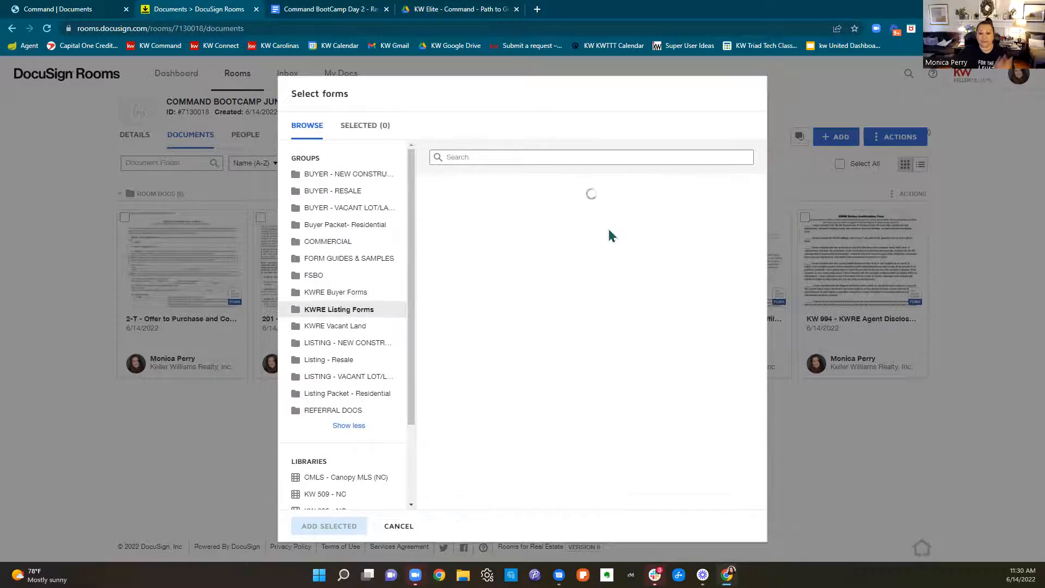
pyautogui.scroll(-2, 610, 235)
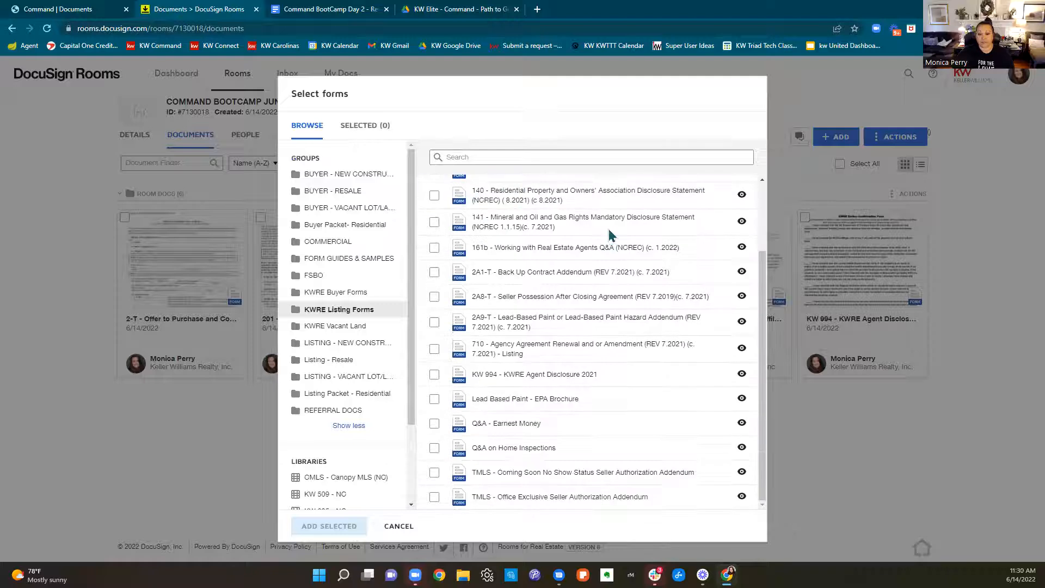
pyautogui.scroll(-2, 351, 326)
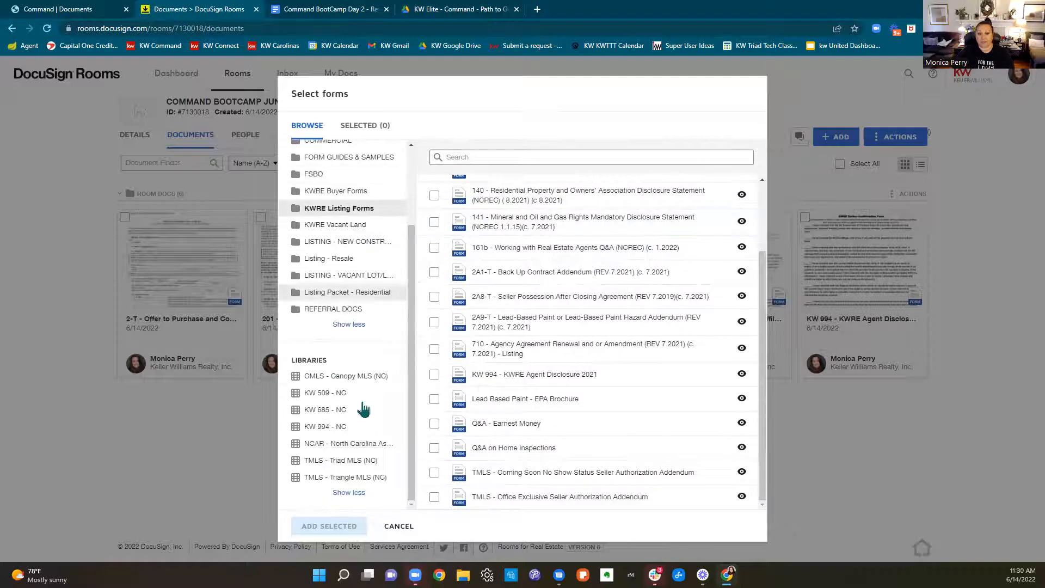
# Browse the forms in the NCAR library and leave the form selection without adding any
pyautogui.click(348, 445)
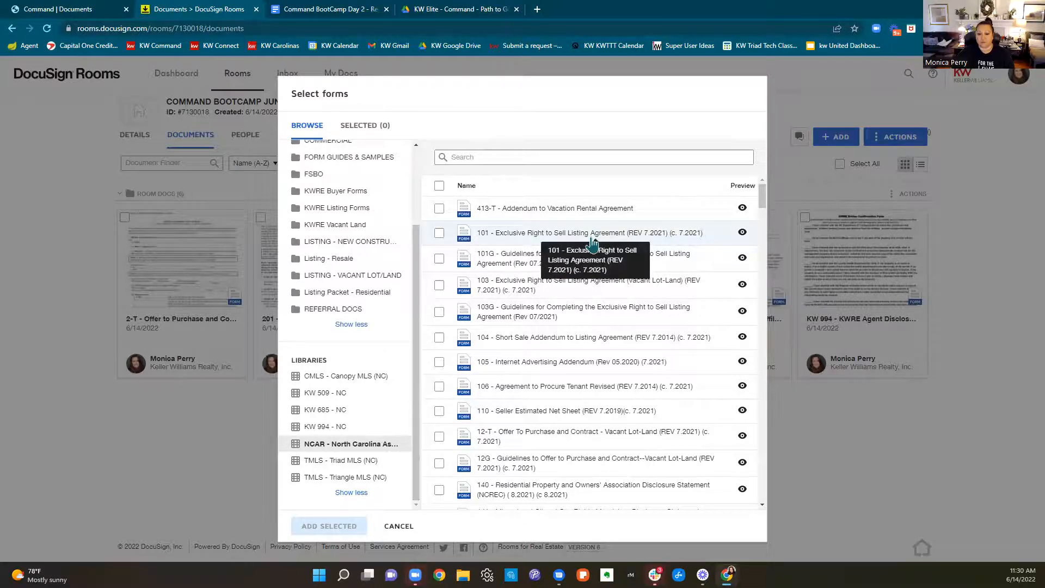
pyautogui.scroll(-15, 592, 243)
pyautogui.scroll(-7, 588, 243)
pyautogui.click(544, 155)
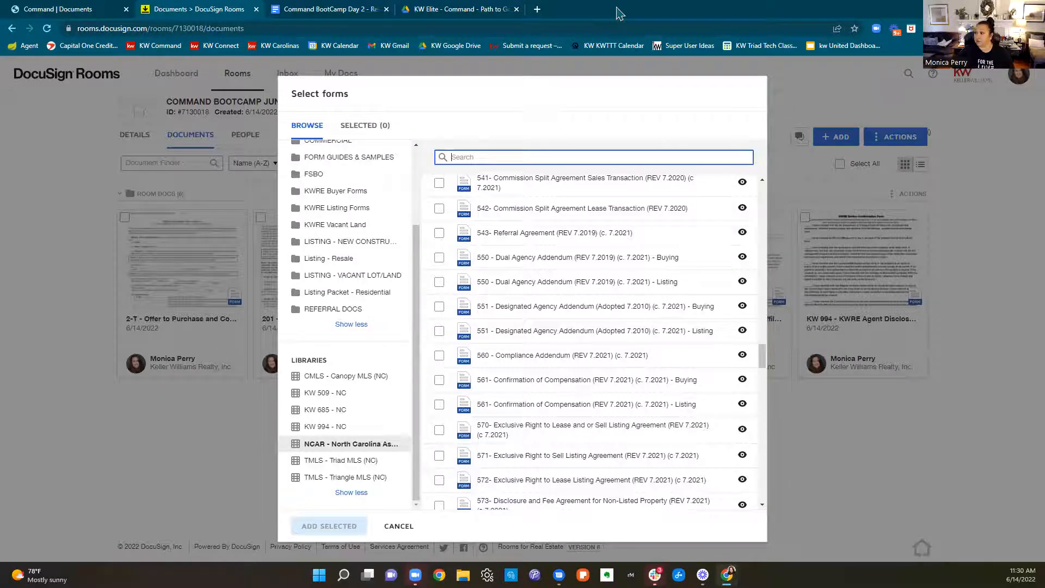
pyautogui.click(638, 3)
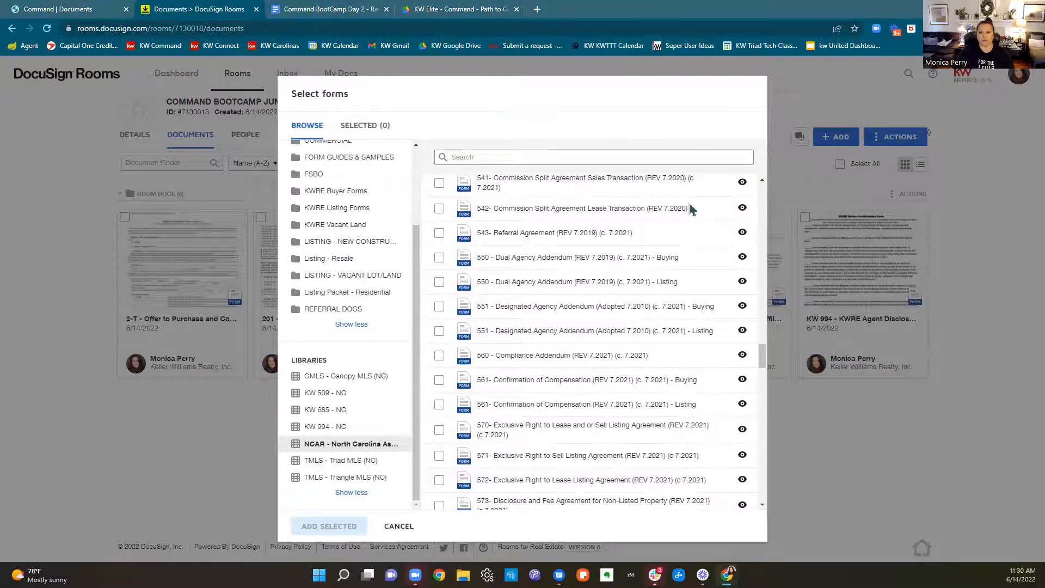
pyautogui.click(395, 533)
pyautogui.click(395, 534)
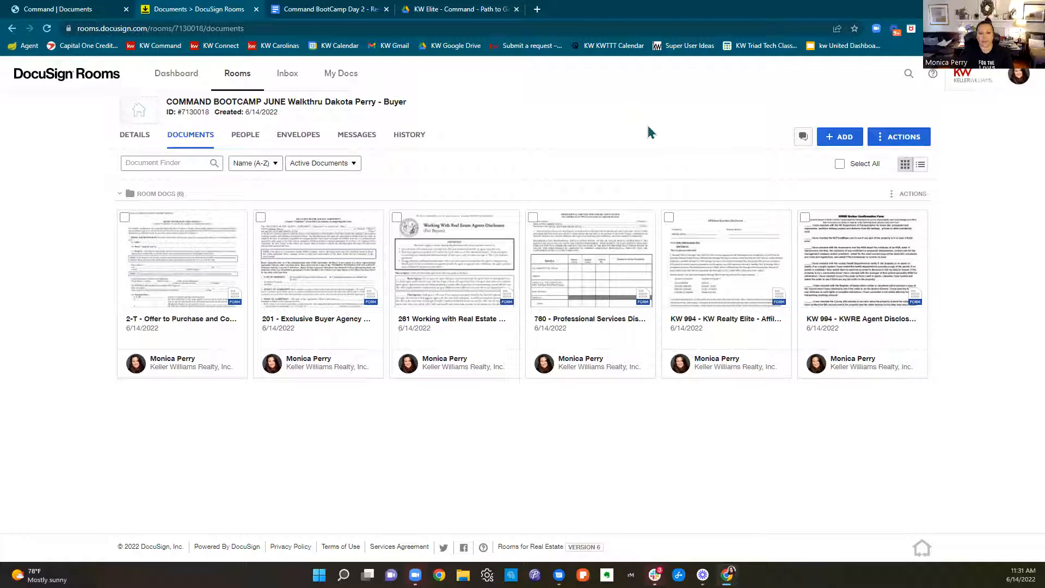
# Apply a form template to the 201 Exclusive Buyer Agency Agreement in the room
pyautogui.rightClick(478, 244)
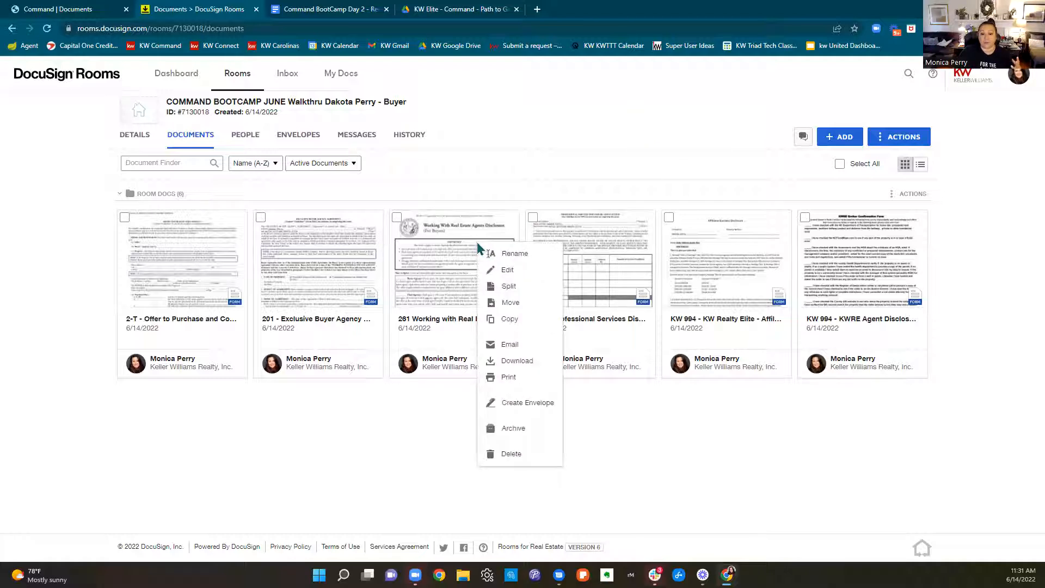
pyautogui.rightClick(338, 264)
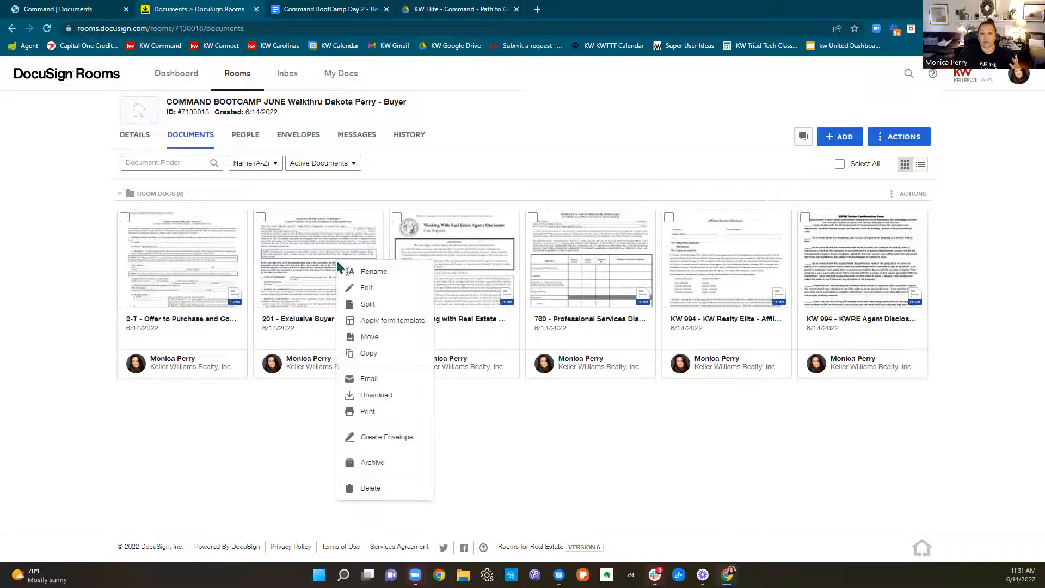
pyautogui.click(375, 322)
pyautogui.click(404, 162)
pyautogui.click(419, 497)
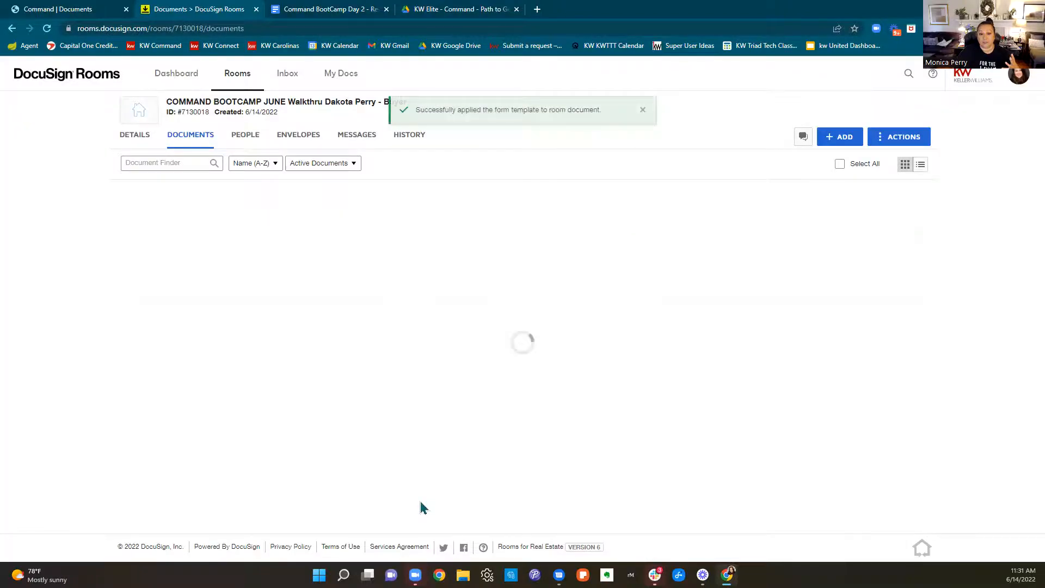
# Apply the "2-T - Offer to Purchase and Contract (REV 7.2021) (c. 7.2021) DTTT 5.10" template to the 2-T document
pyautogui.rightClick(175, 270)
pyautogui.click(227, 331)
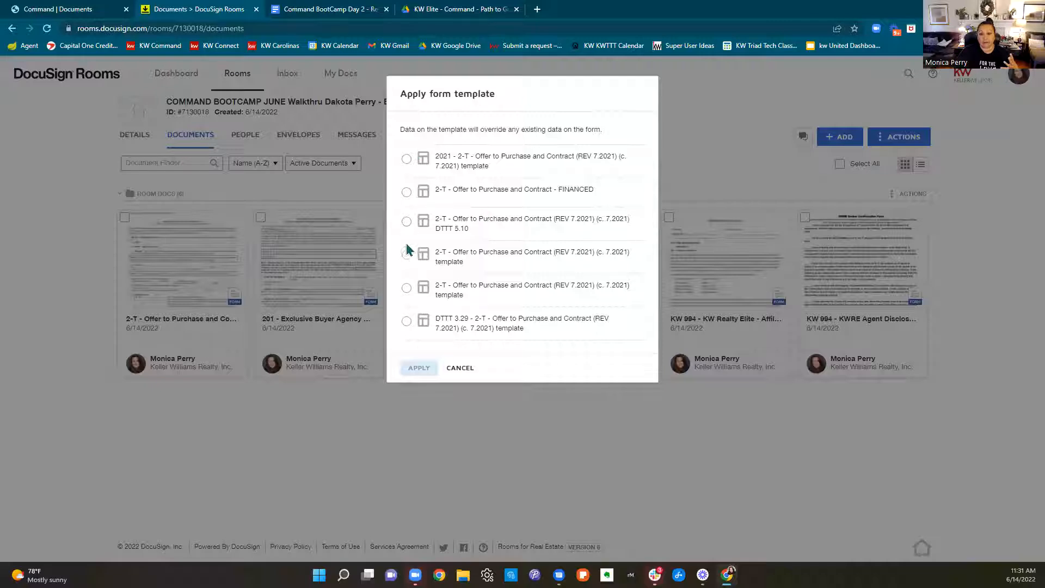
pyautogui.click(406, 221)
pyautogui.click(427, 371)
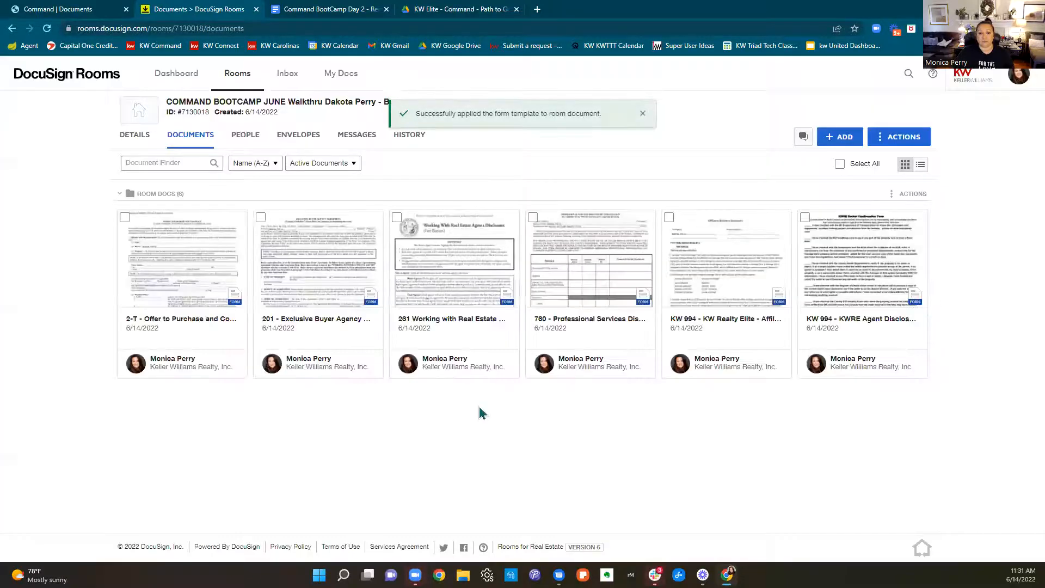
# Apply the first available form template to the 760 Professional Services Disclosure document
pyautogui.click(647, 363)
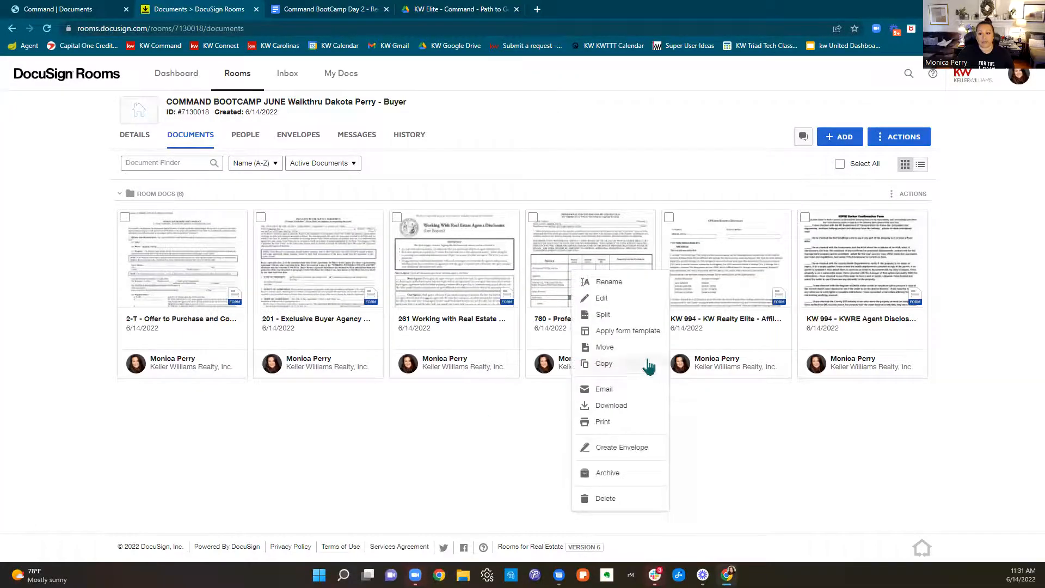
pyautogui.click(641, 332)
pyautogui.click(407, 159)
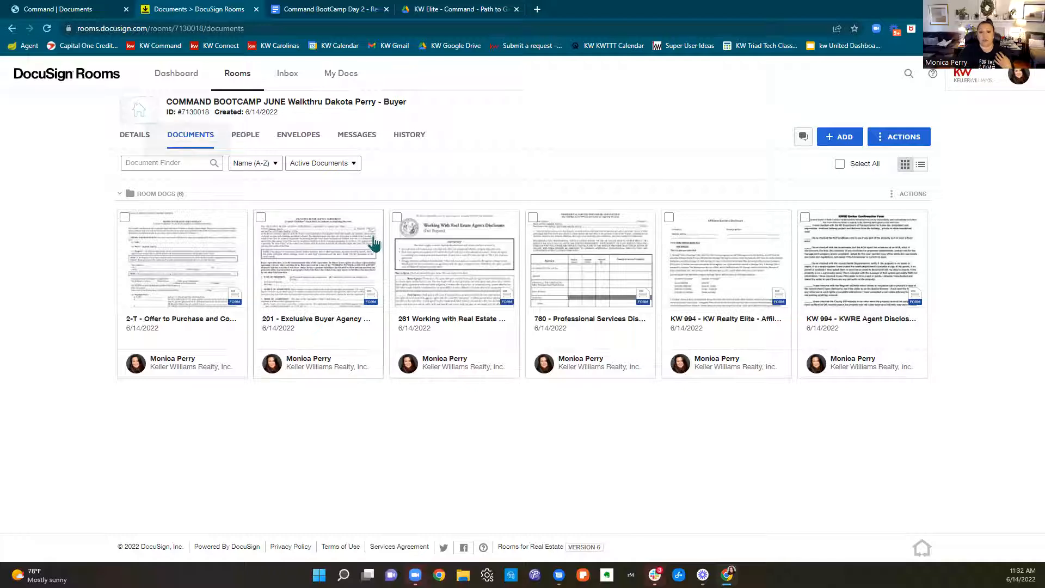
# Check Buyer Agency, Dual Agency, Designated Dual Agency and Unrepresented Buyer on the 261 Working with Real Estate Agents Disclosure, and save the form
pyautogui.click(443, 242)
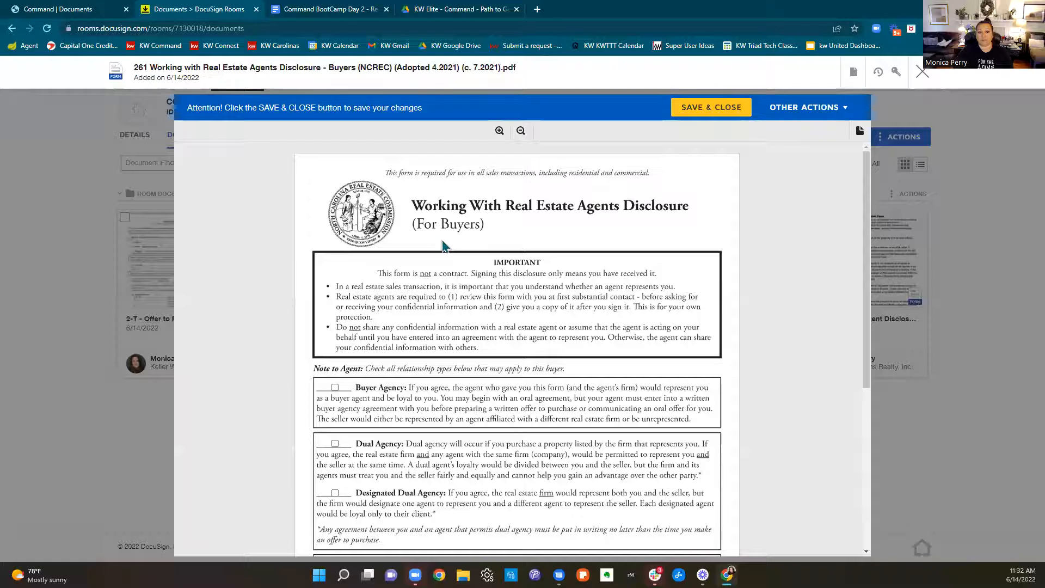
pyautogui.scroll(-2, 443, 247)
pyautogui.click(335, 278)
pyautogui.click(335, 335)
pyautogui.click(335, 384)
pyautogui.click(335, 456)
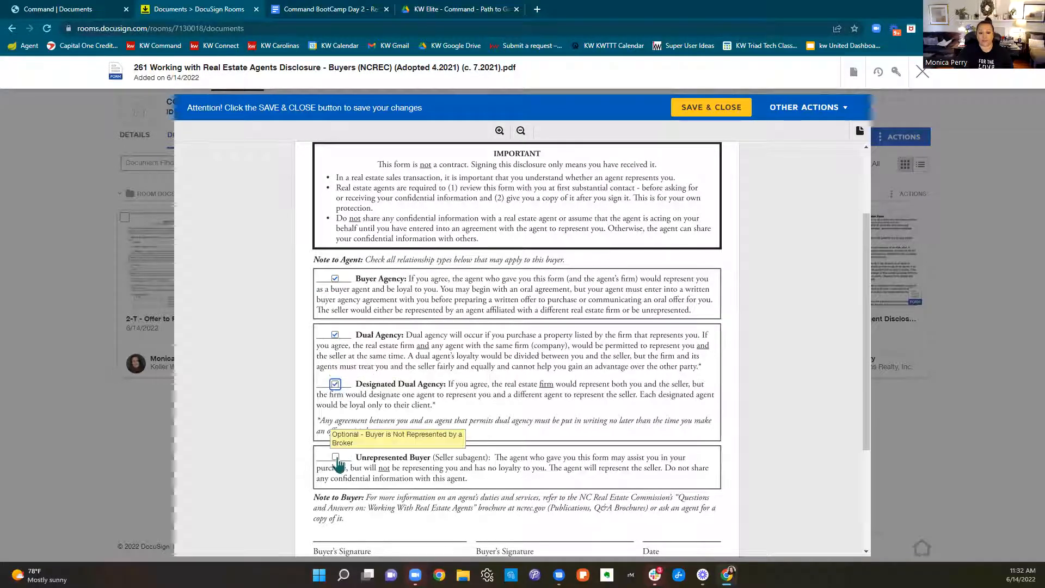
pyautogui.scroll(-3, 541, 426)
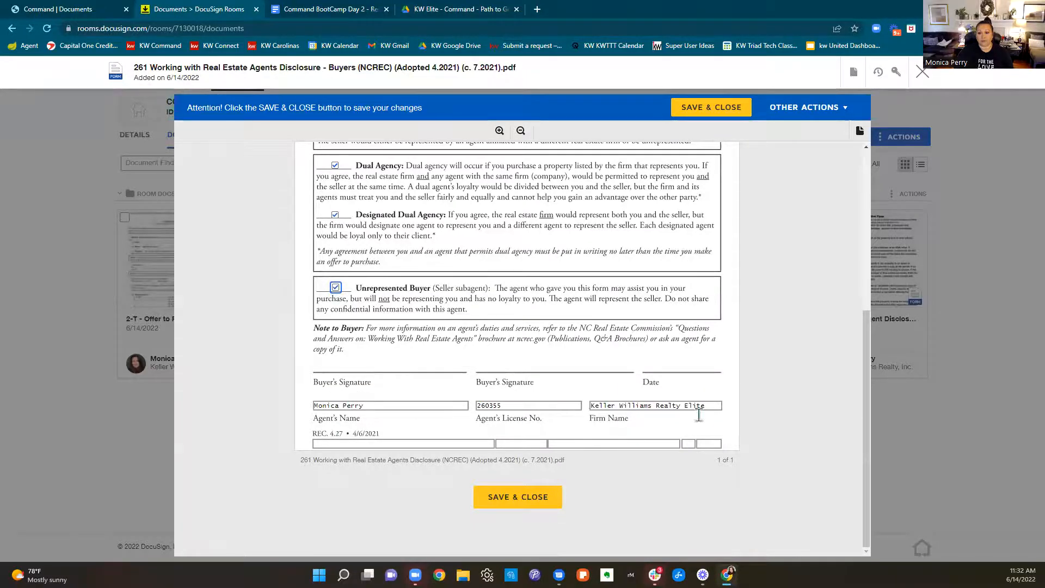
pyautogui.scroll(5, 690, 289)
pyautogui.click(709, 107)
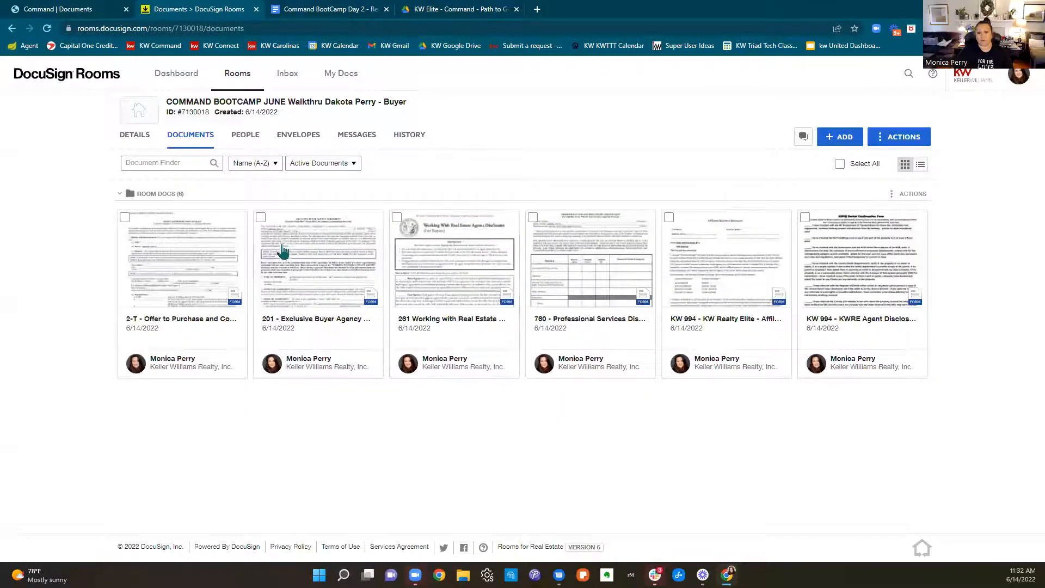
# Open the 201 Exclusive Buyer Agency Agreement and enter 06/14/2022 as the agreement date
pyautogui.click(284, 259)
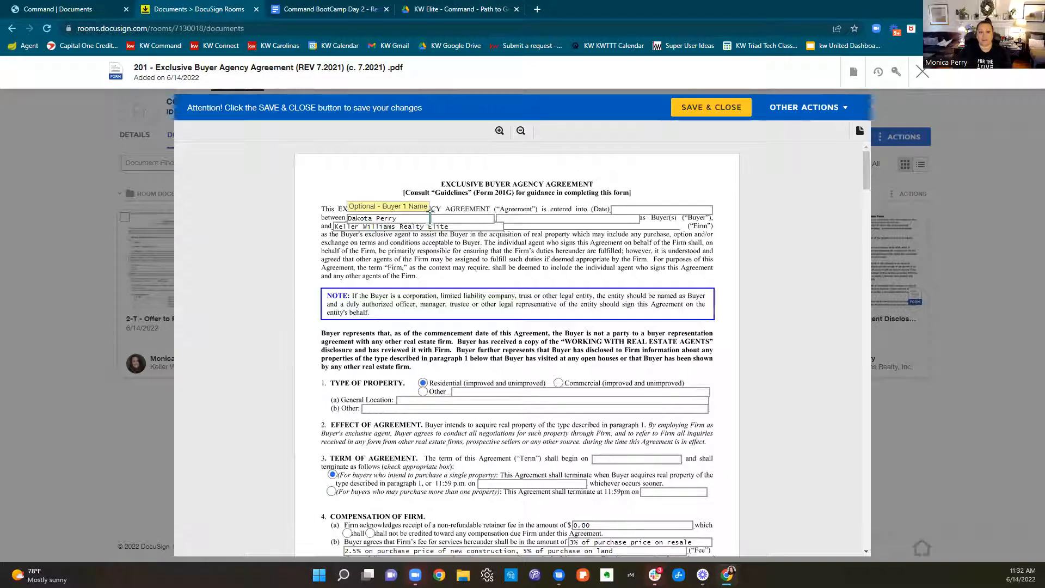
pyautogui.click(370, 218)
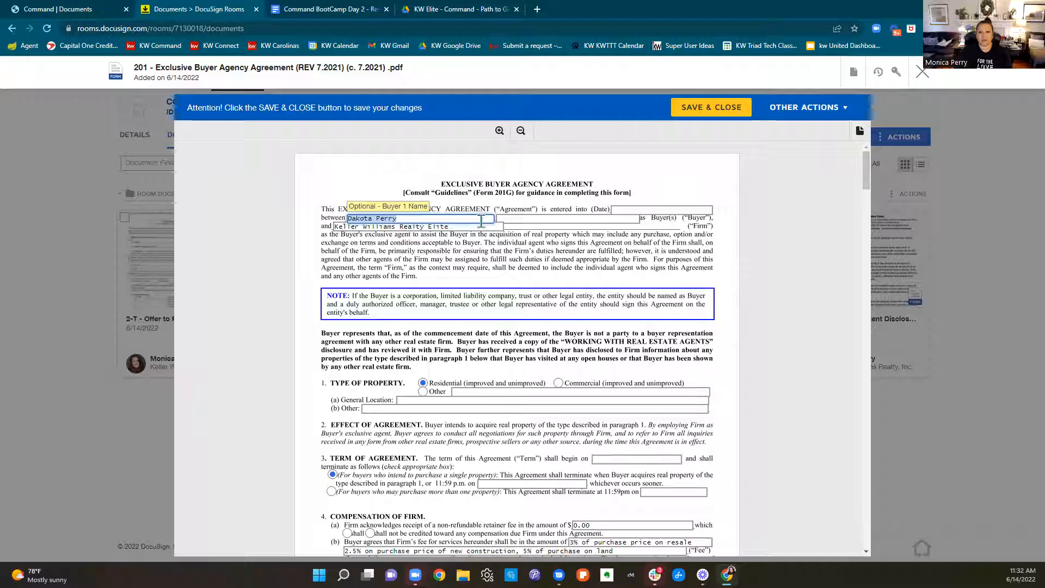
pyautogui.moveTo(480, 226); pyautogui.dragTo(394, 242)
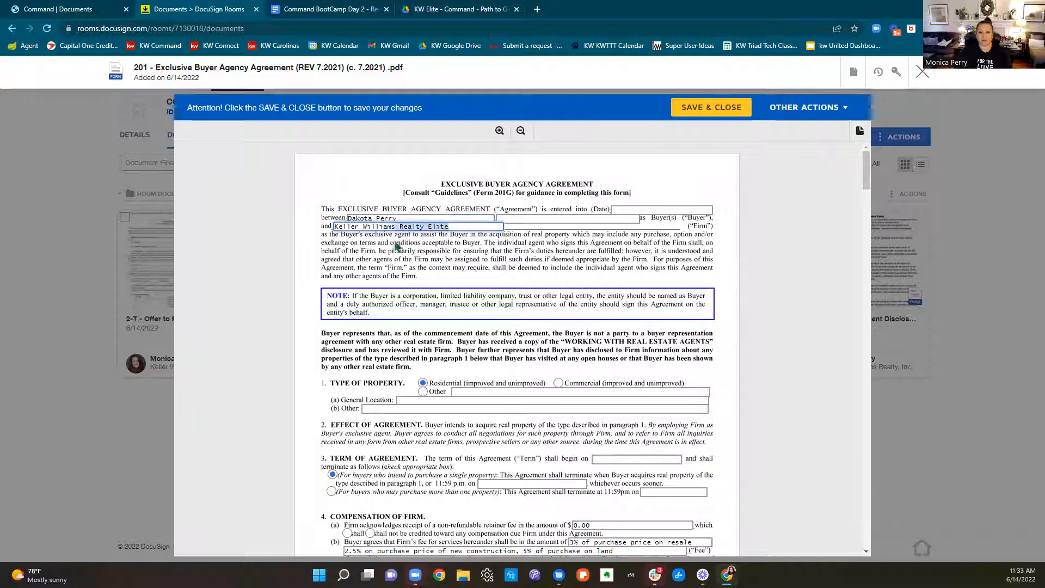
pyautogui.click(698, 209)
pyautogui.write('0')
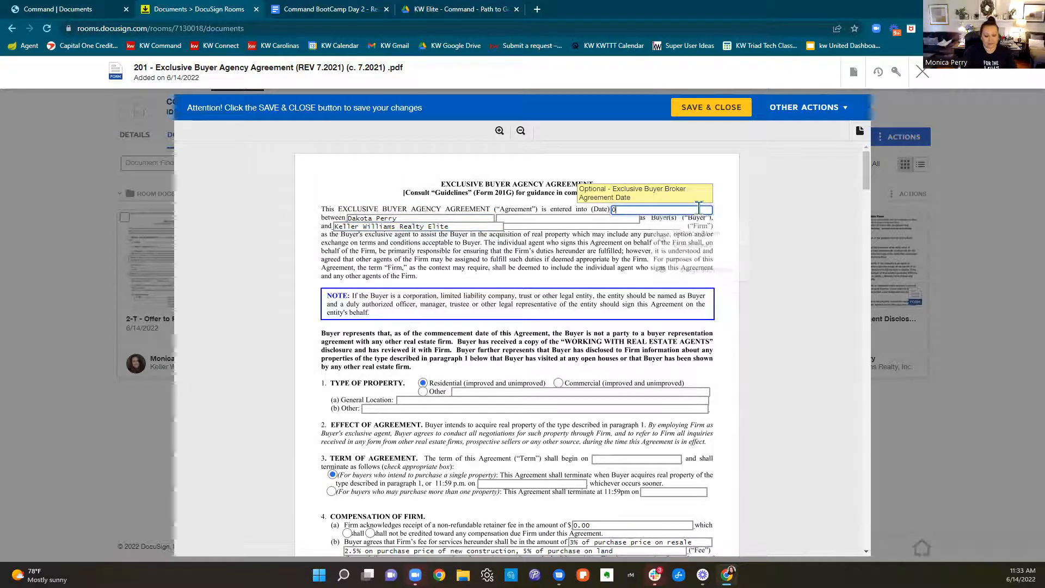
pyautogui.write('6/14/2022')
pyautogui.click(572, 333)
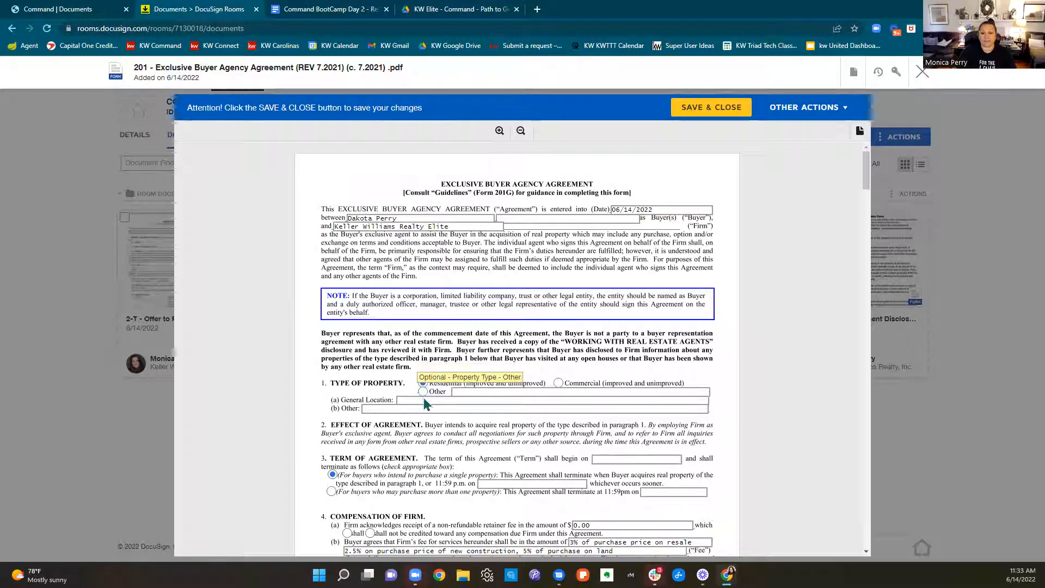
# Enter "Forsyth County" as the general location under Type of Property
pyautogui.click(669, 400)
pyautogui.write('Forsyth County')
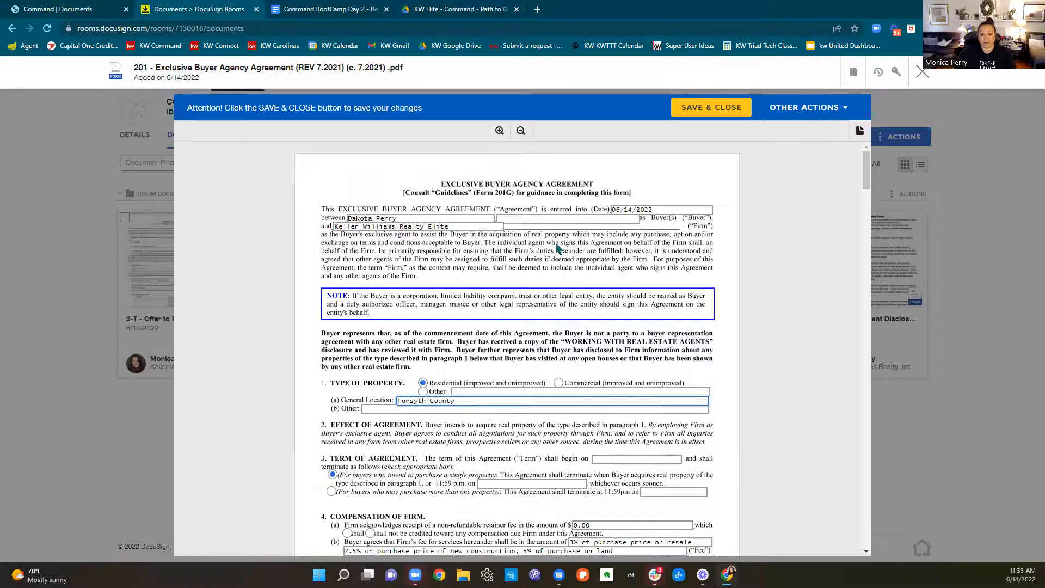
# Set the agreement term to begin on 06/14/2022 and, for the single-property option, to terminate on 12/31/2022
pyautogui.scroll(-3, 383, 341)
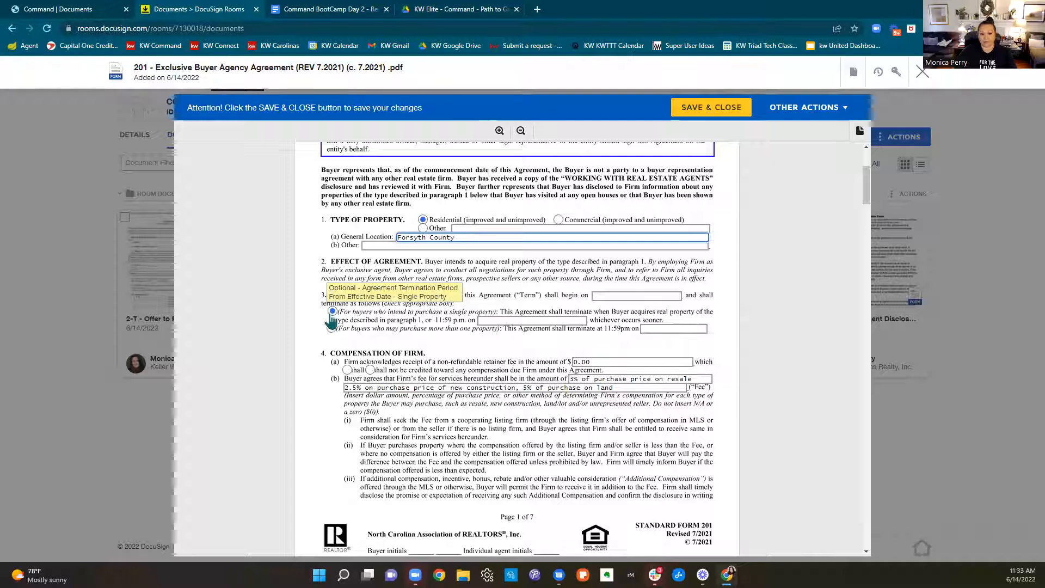
pyautogui.click(615, 297)
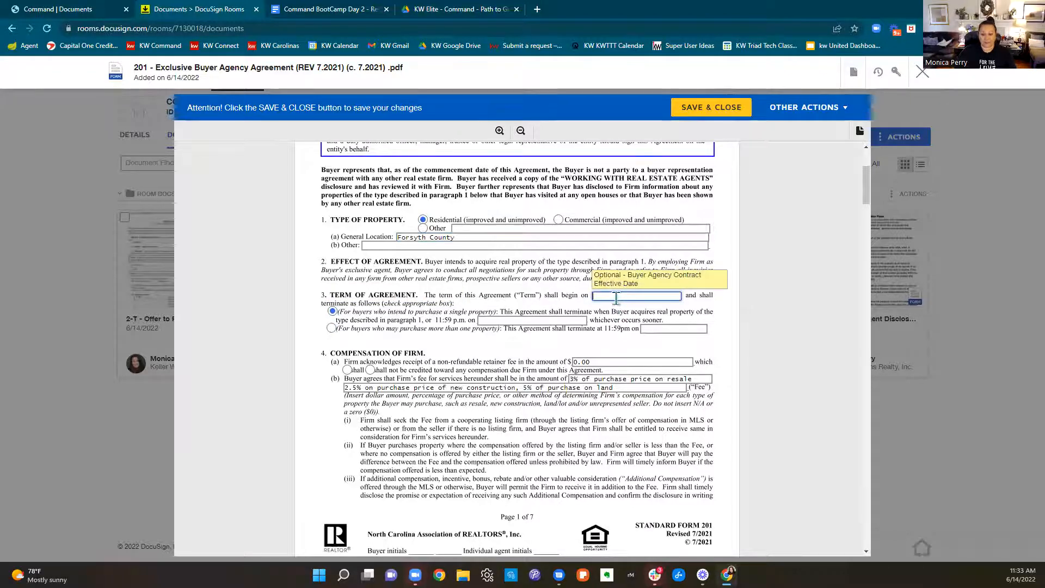
pyautogui.write('06/14/2022')
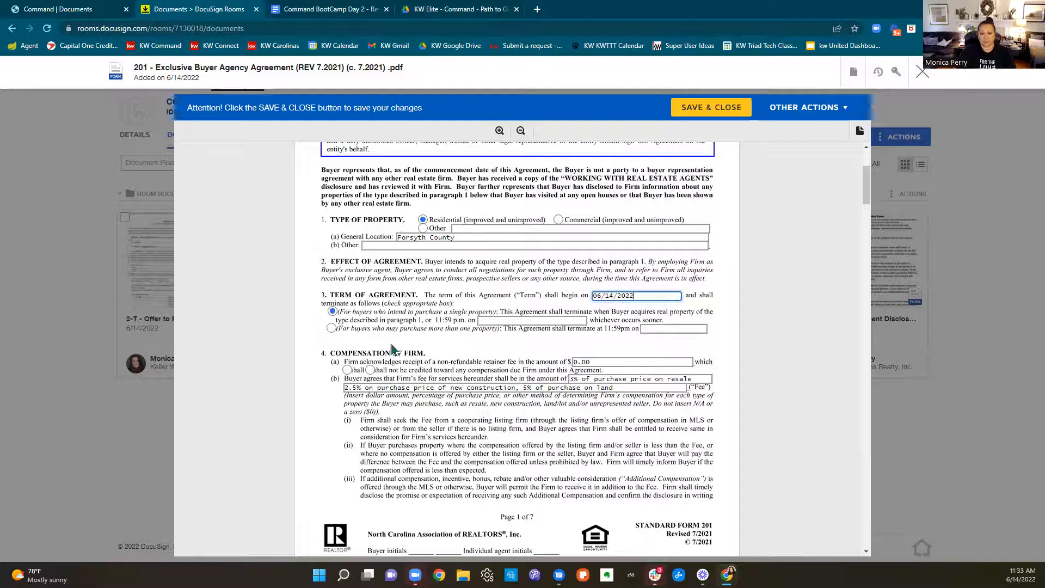
pyautogui.tripleClick(605, 300)
pyautogui.click(607, 313)
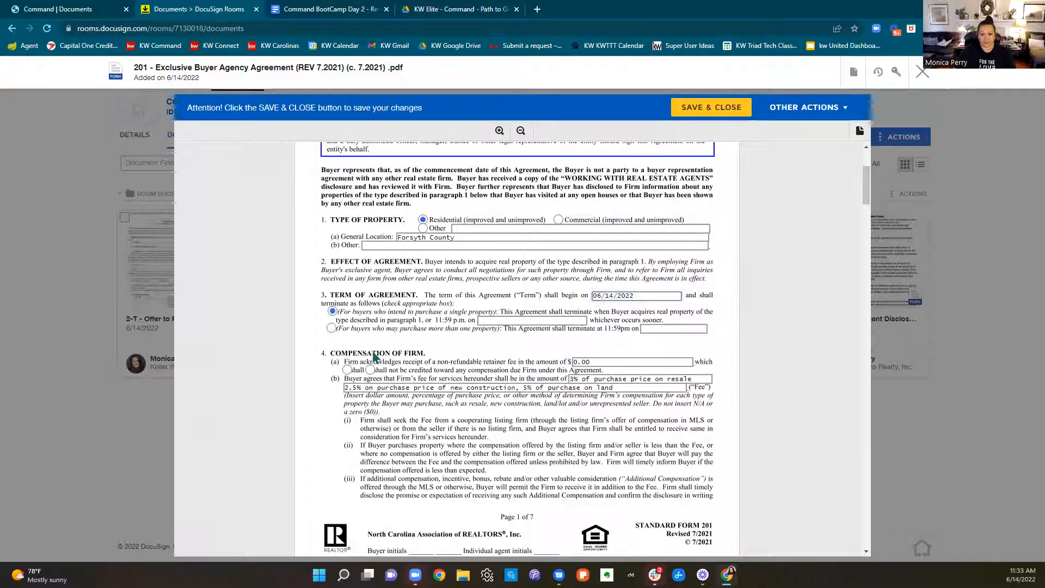
pyautogui.click(543, 319)
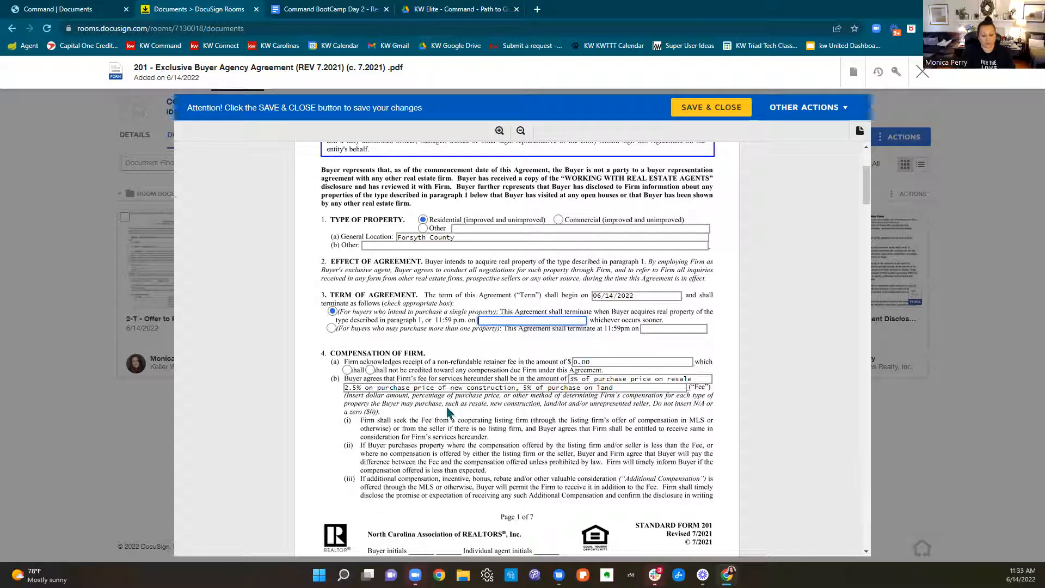
pyautogui.write('12/31/2022')
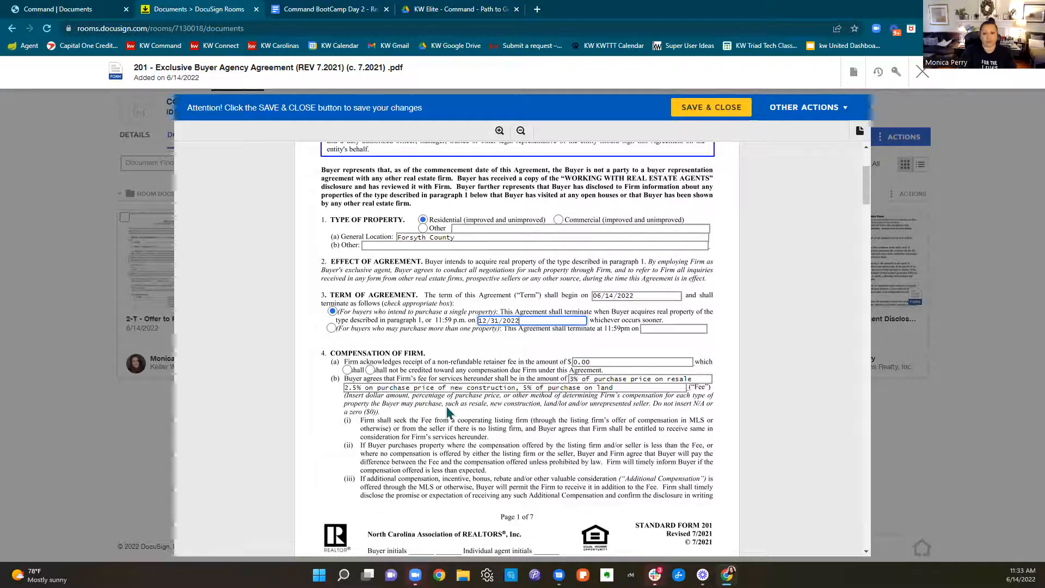
pyautogui.click(507, 354)
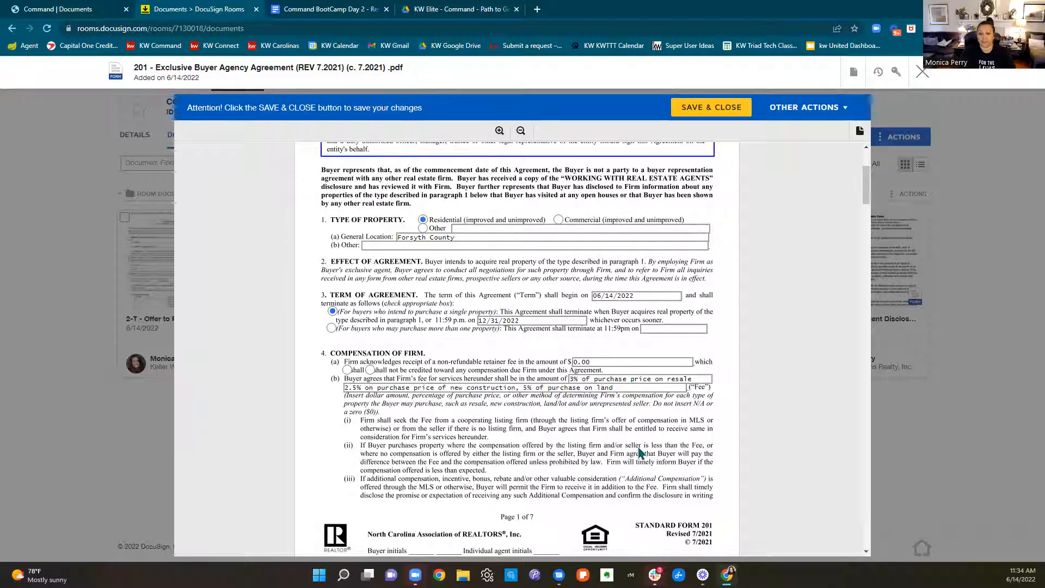
# Specify that the retainer fee shall not be credited toward the firm's compensation, and check the protection period in paragraph 4
pyautogui.scroll(-2, 722, 425)
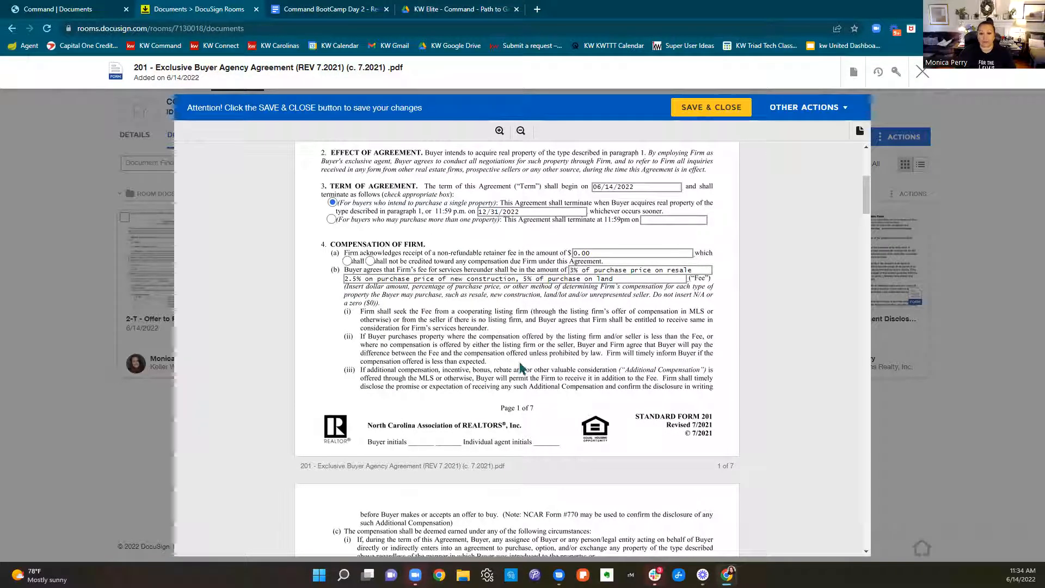
pyautogui.click(369, 263)
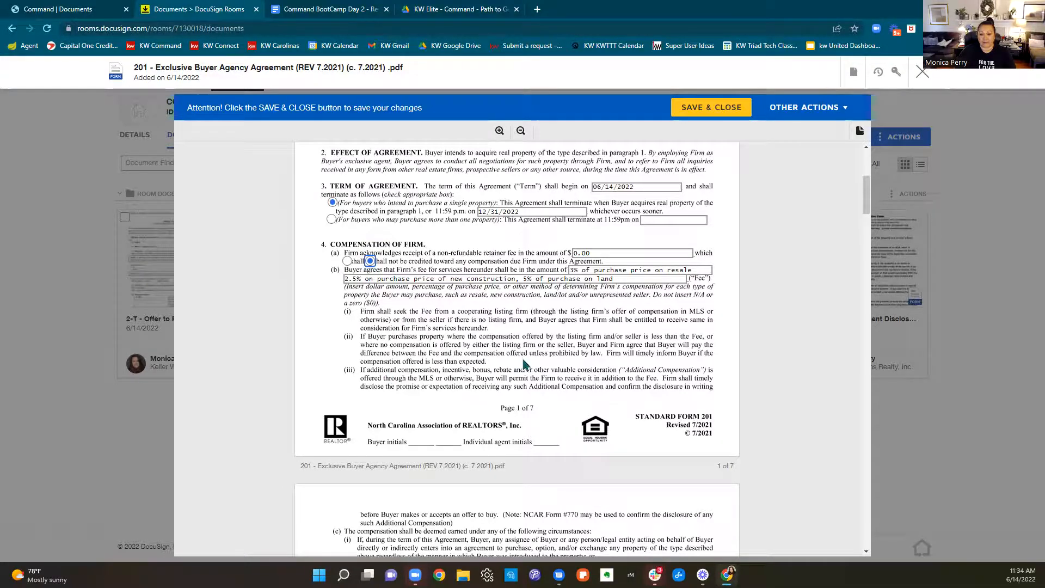
pyautogui.scroll(-4, 525, 365)
pyautogui.doubleClick(413, 347)
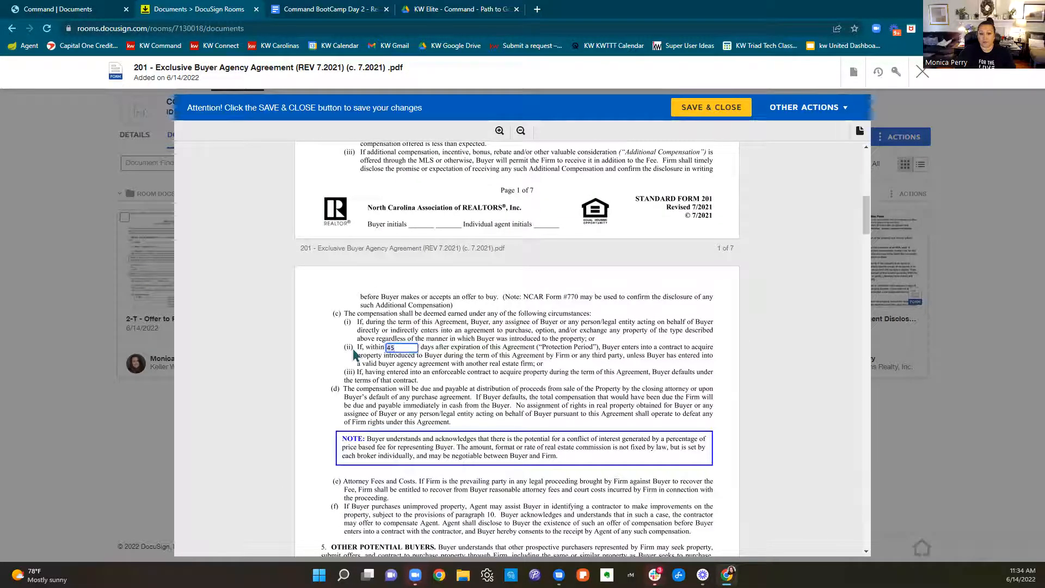
pyautogui.click(671, 379)
# Enter "6% of purchase price resale" as the total fee under Dual Agency Compensation in paragraph 14(f)
pyautogui.scroll(-3, 671, 380)
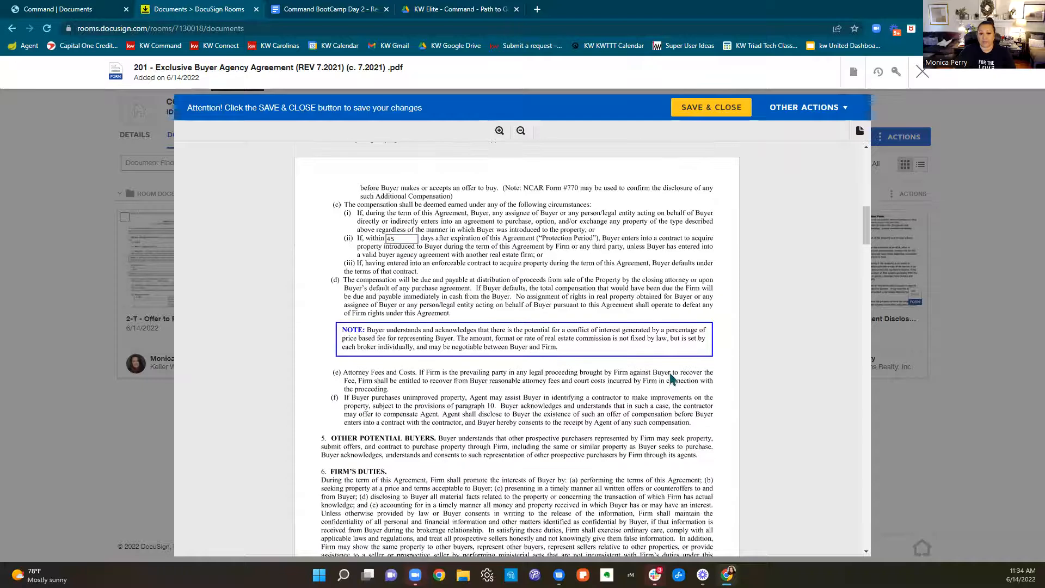
pyautogui.scroll(-10, 670, 379)
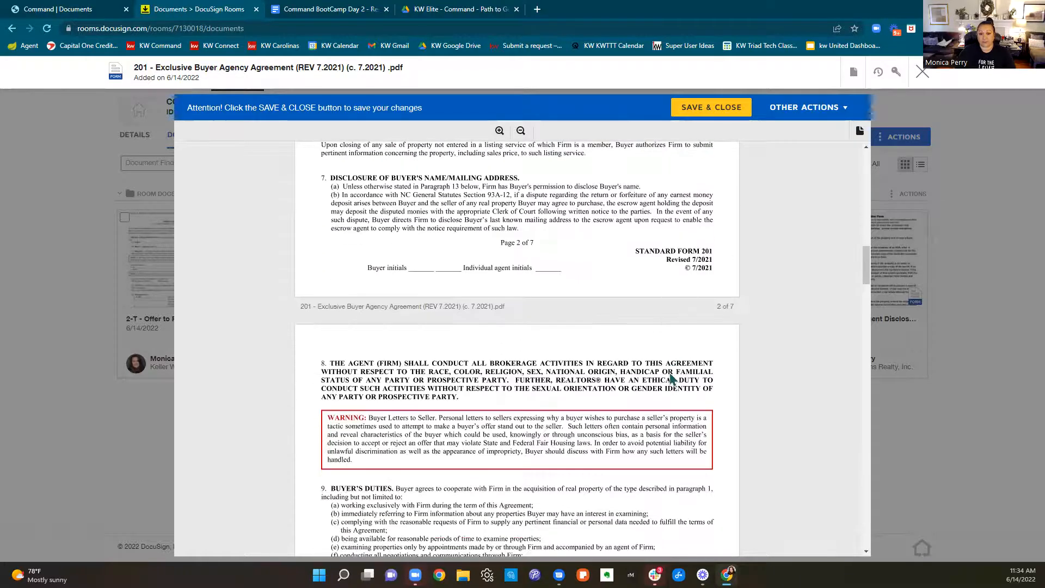
pyautogui.scroll(-5, 671, 379)
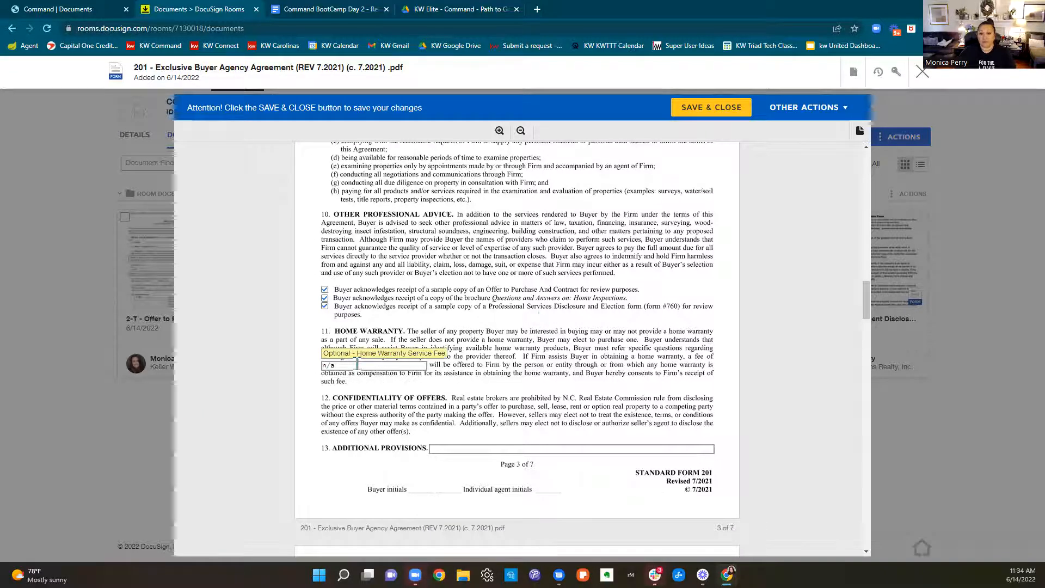
pyautogui.scroll(-6, 536, 364)
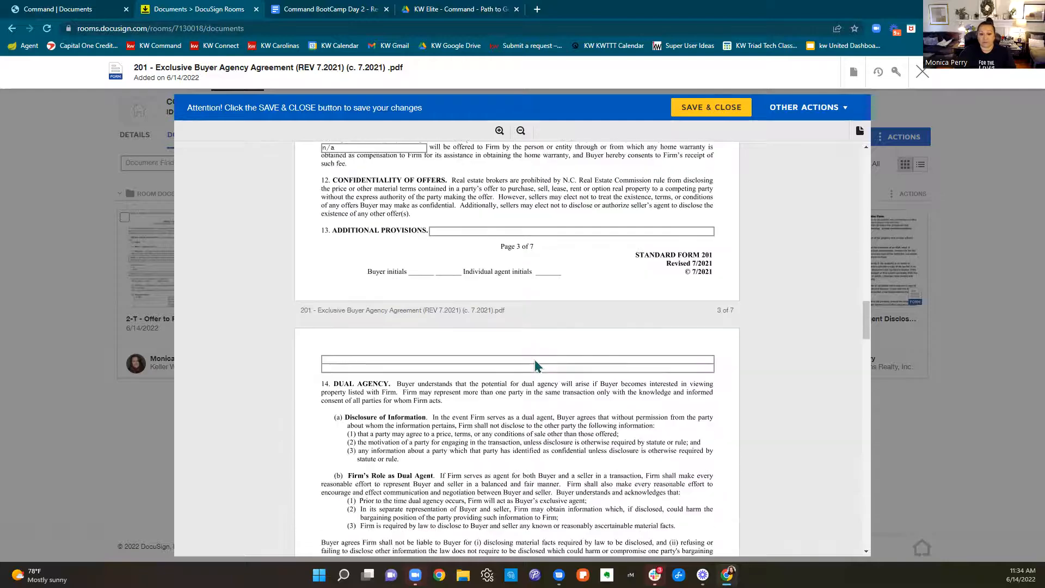
pyautogui.scroll(-2, 536, 365)
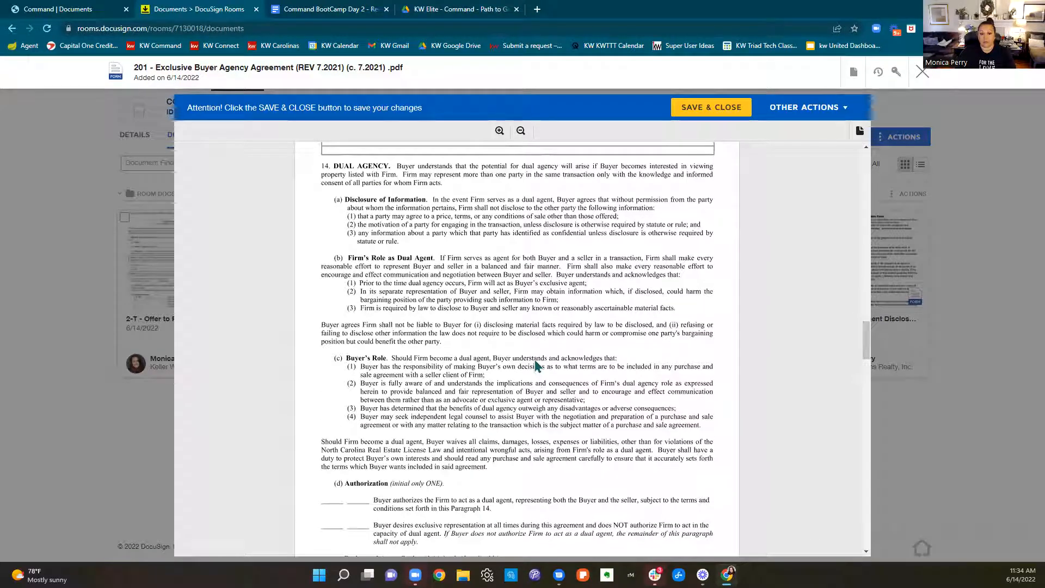
pyautogui.scroll(-3, 536, 365)
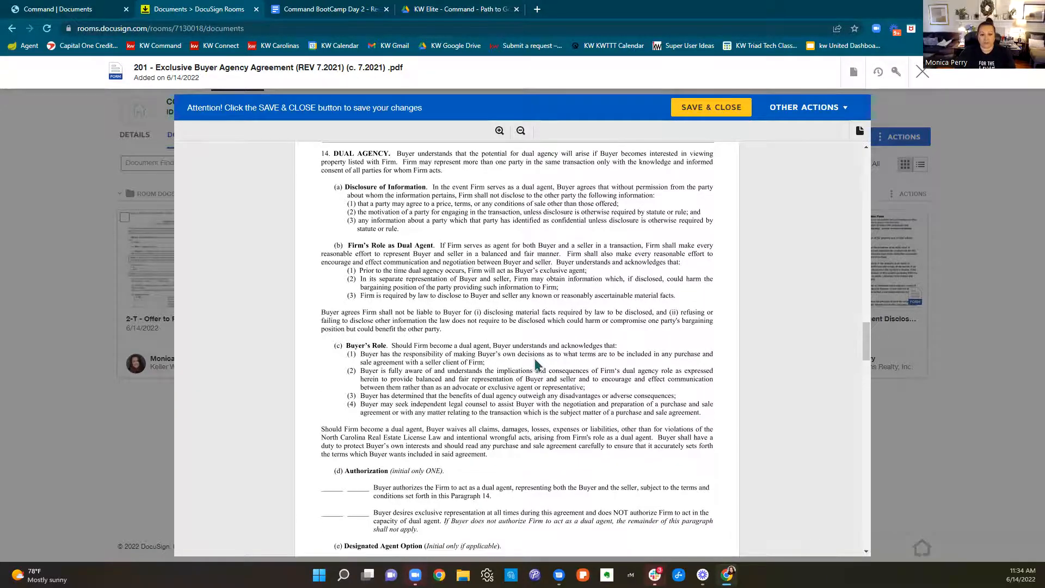
pyautogui.scroll(-2, 536, 365)
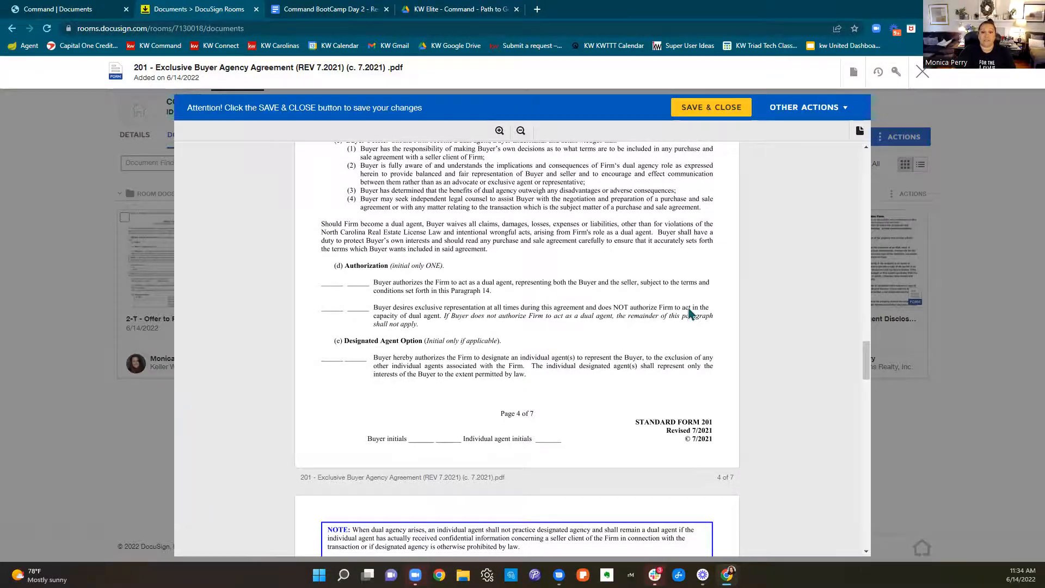
pyautogui.scroll(-5, 667, 313)
pyautogui.scroll(-2, 661, 310)
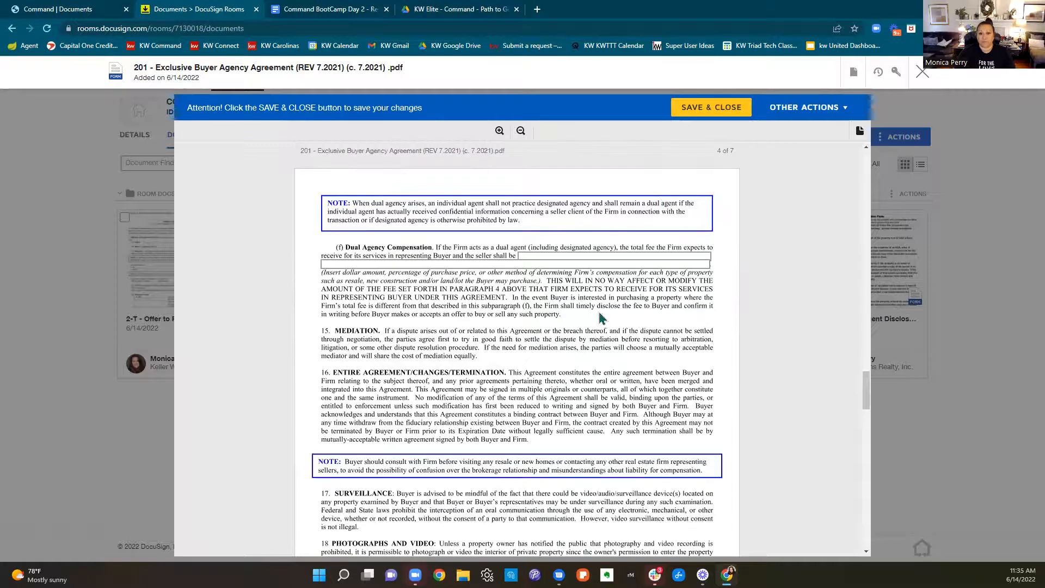
pyautogui.click(549, 256)
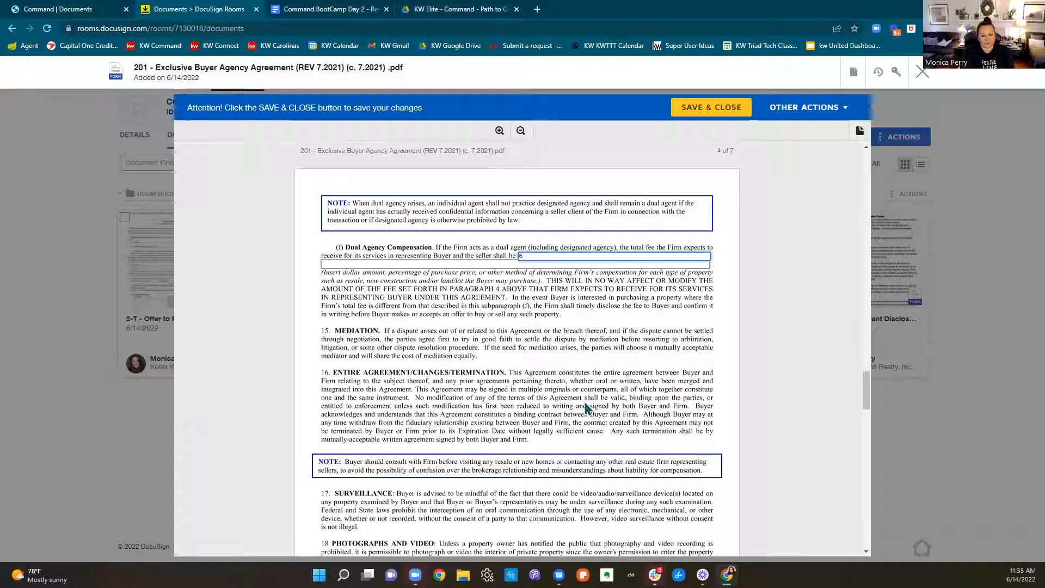
pyautogui.press('BackSpace')
pyautogui.press('BackSpace')
pyautogui.press('BackSpace')
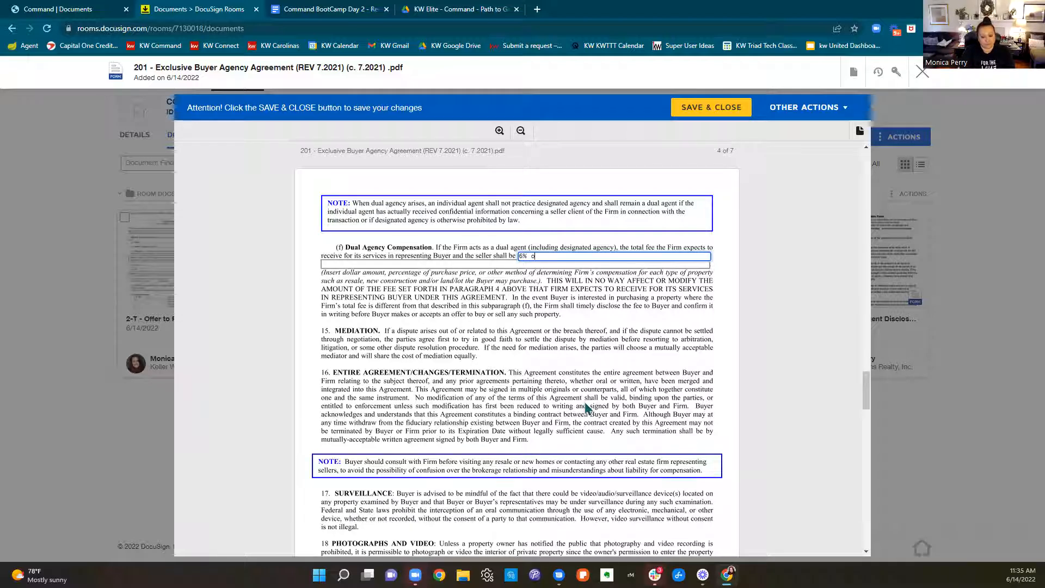
pyautogui.write('of purchase price resa')
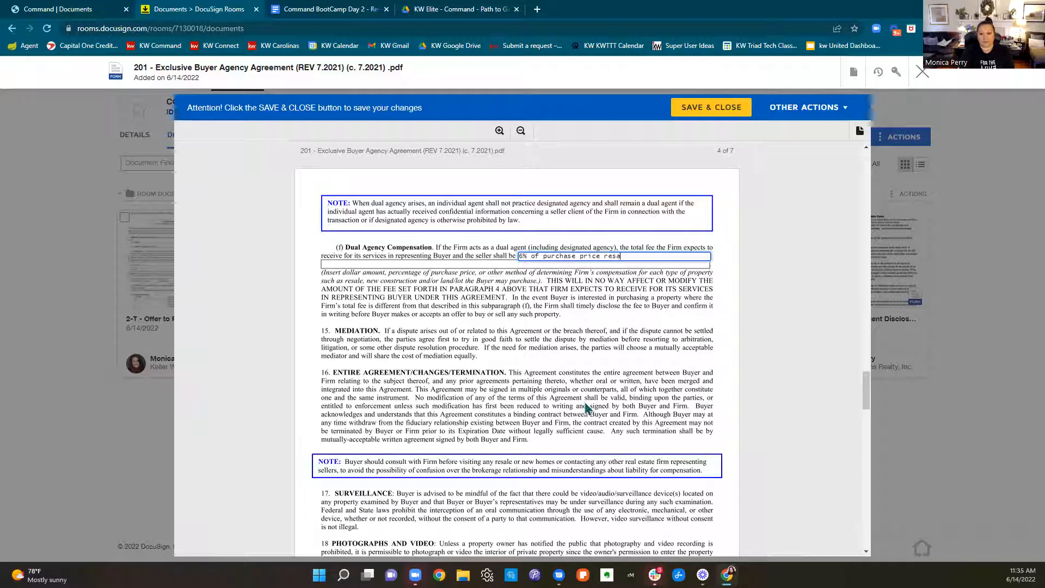
pyautogui.write('le')
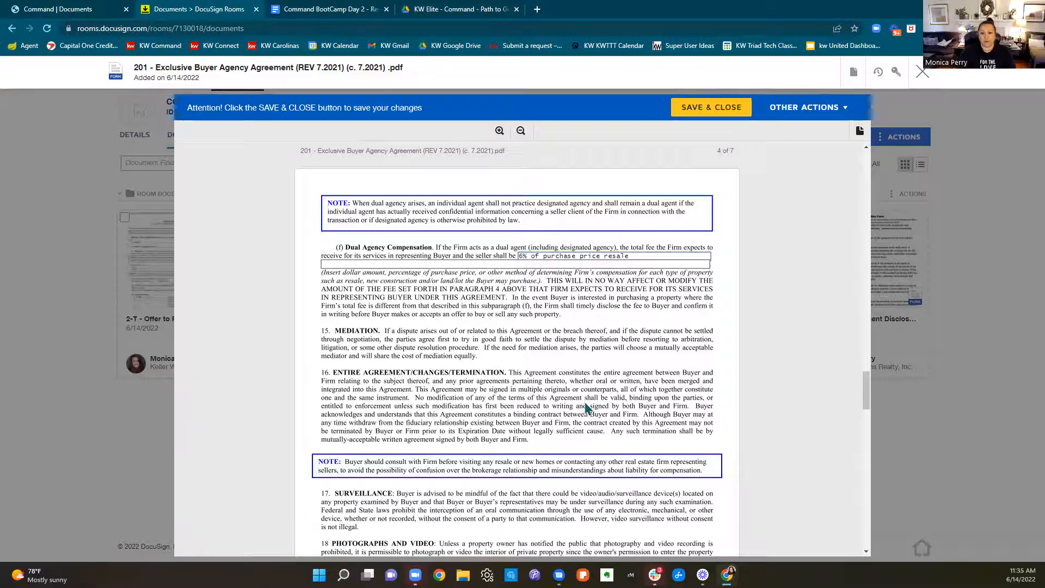
# Review the remaining pages of the agreement, including the buyer's contact information and the firm and agent details
pyautogui.scroll(-10, 586, 405)
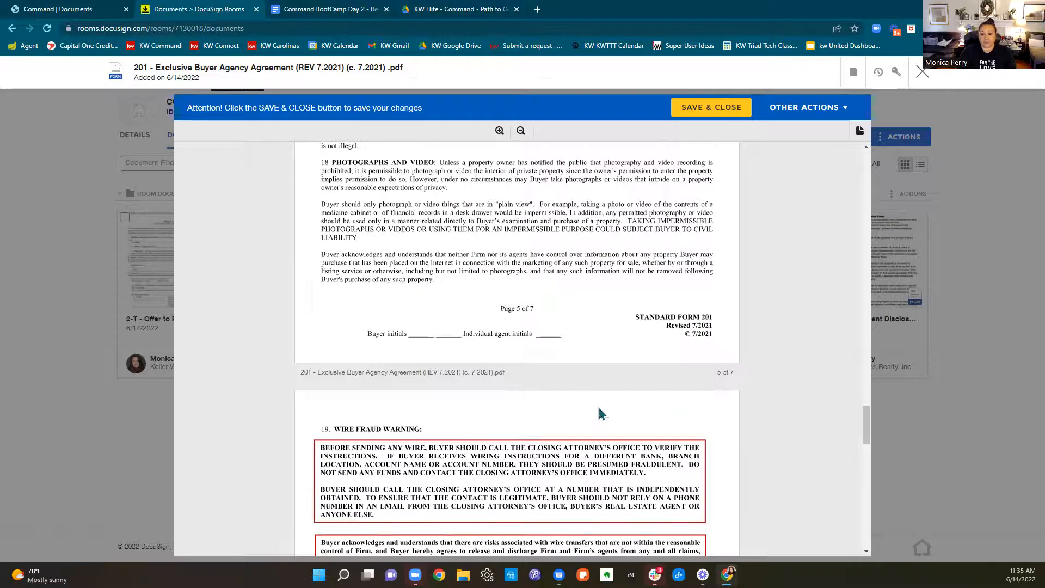
pyautogui.scroll(-3, 599, 409)
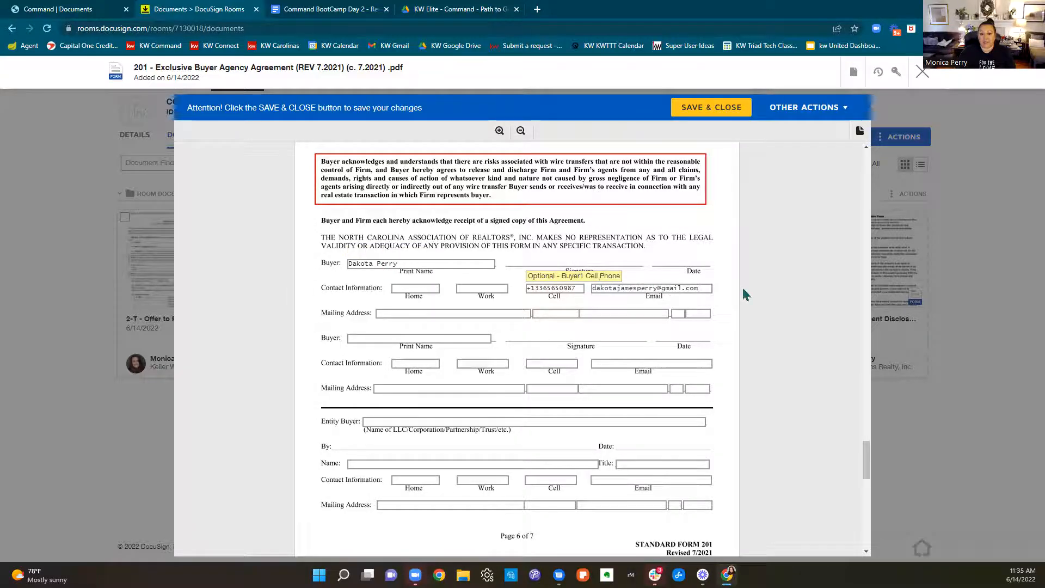
pyautogui.scroll(-7, 624, 317)
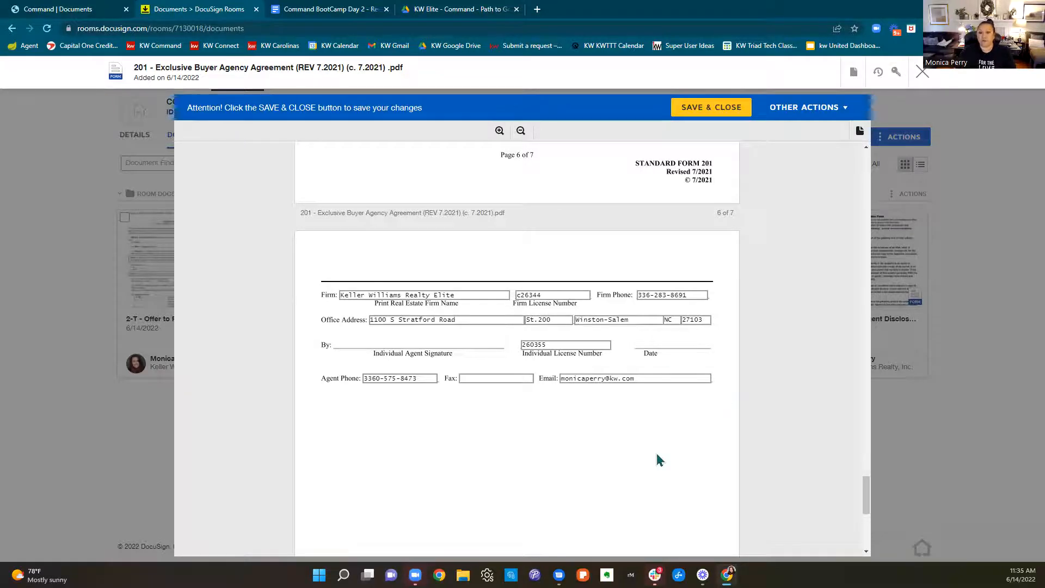
# Save and close the completed Exclusive Buyer Agency Agreement, returning to the room's documents
pyautogui.scroll(20, 656, 449)
pyautogui.scroll(20, 660, 446)
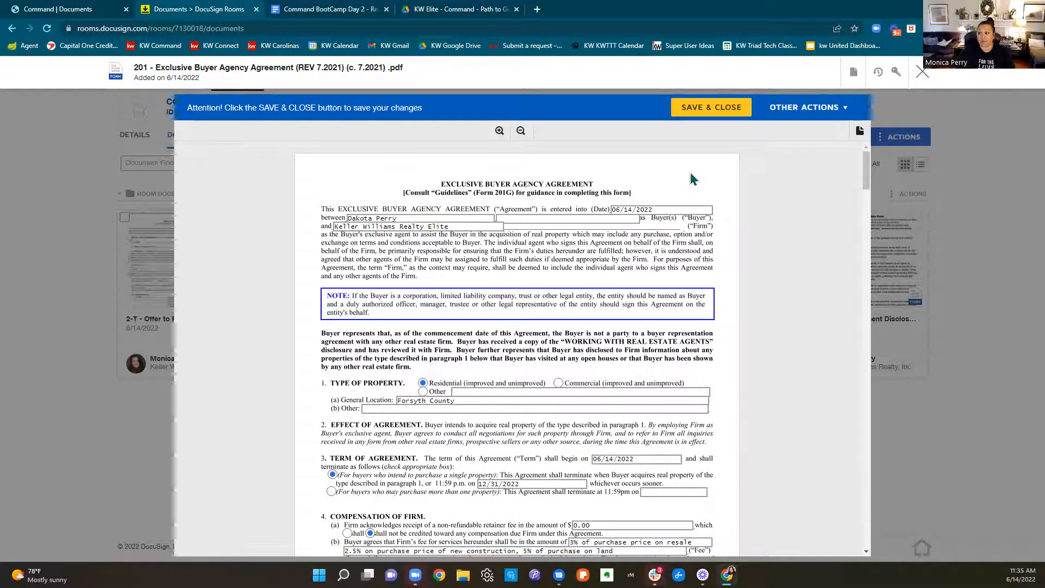
pyautogui.click(709, 112)
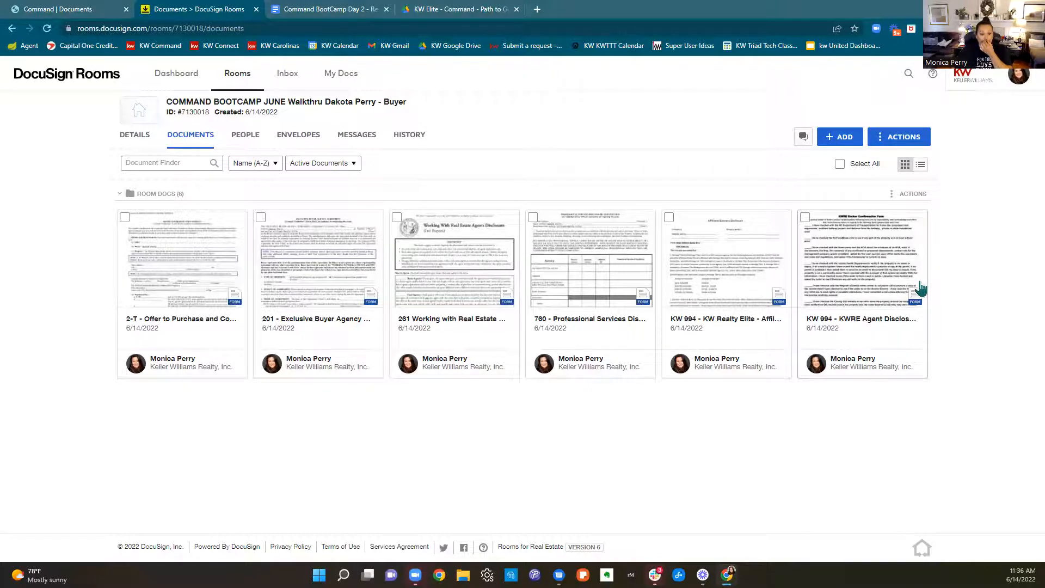
# Switch to Triad MLS Matrix in a separate browser tab and list the office's active listings
pyautogui.click(536, 10)
pyautogui.write('triad')
pyautogui.press('Return')
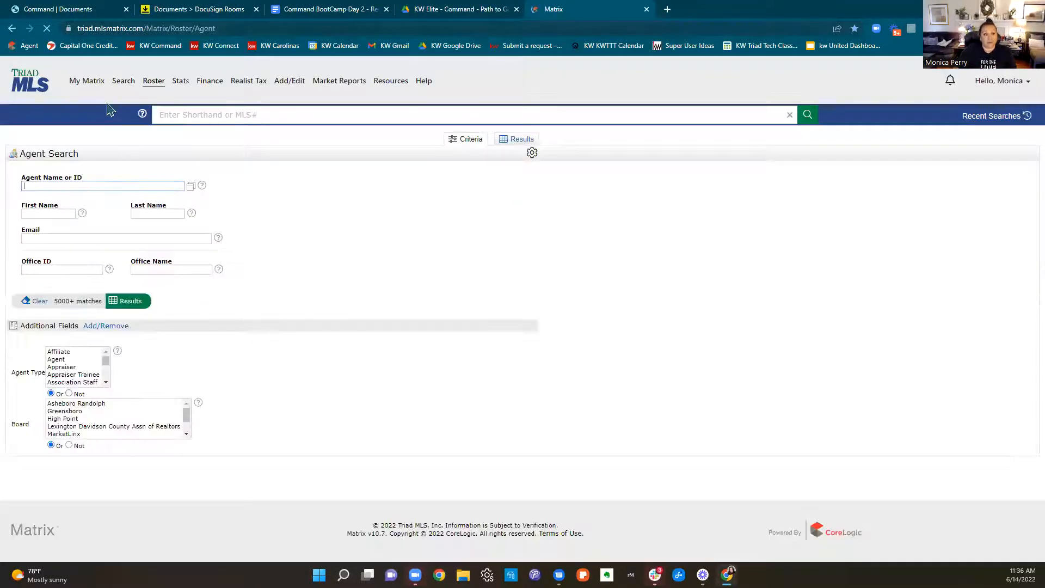
pyautogui.click(95, 83)
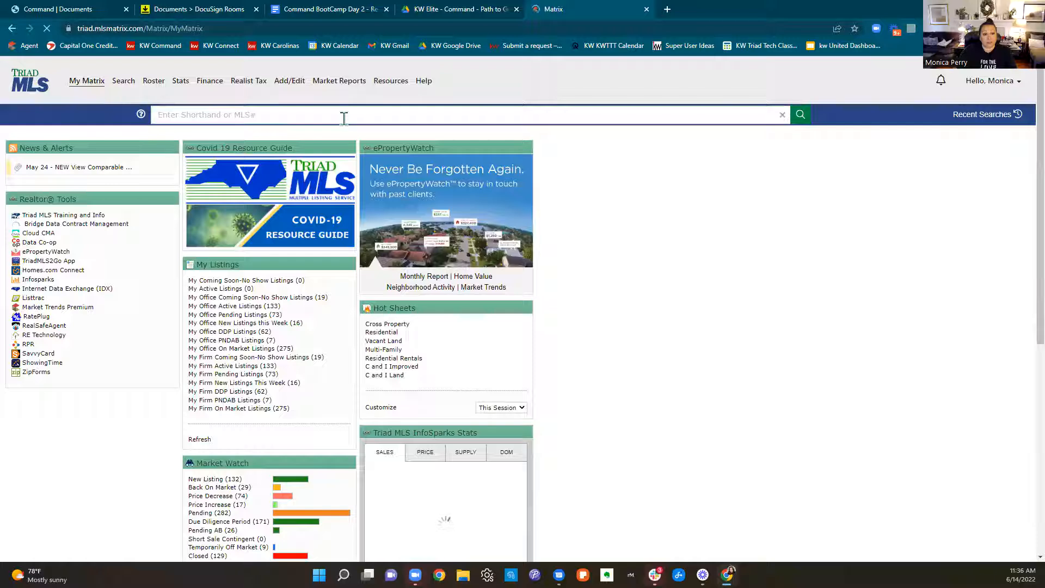
pyautogui.click(250, 306)
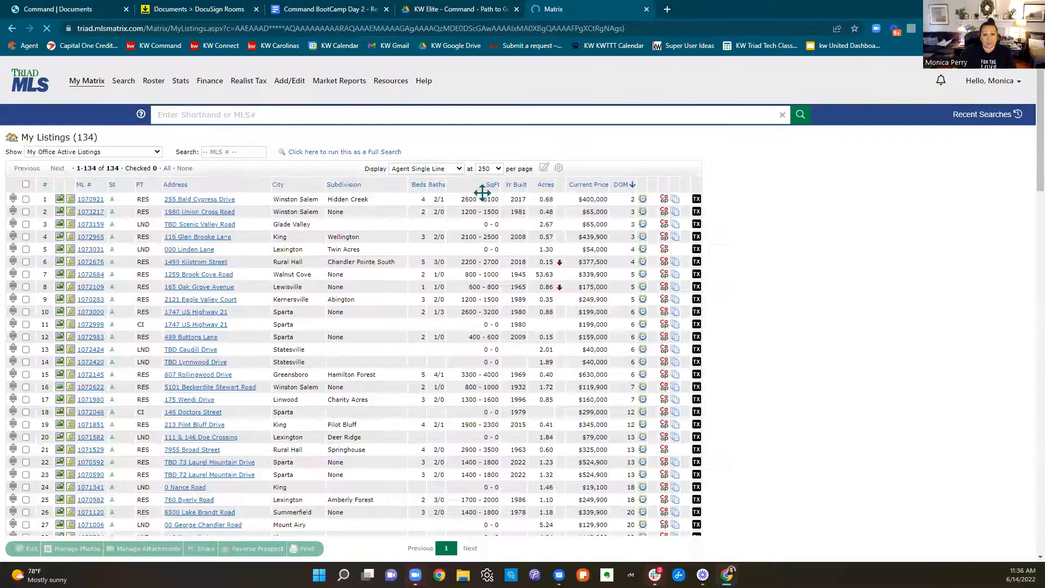
# Sort the listings by current price and open the $345,000 residential listing in King's Pilot Bluff subdivision
pyautogui.click(589, 185)
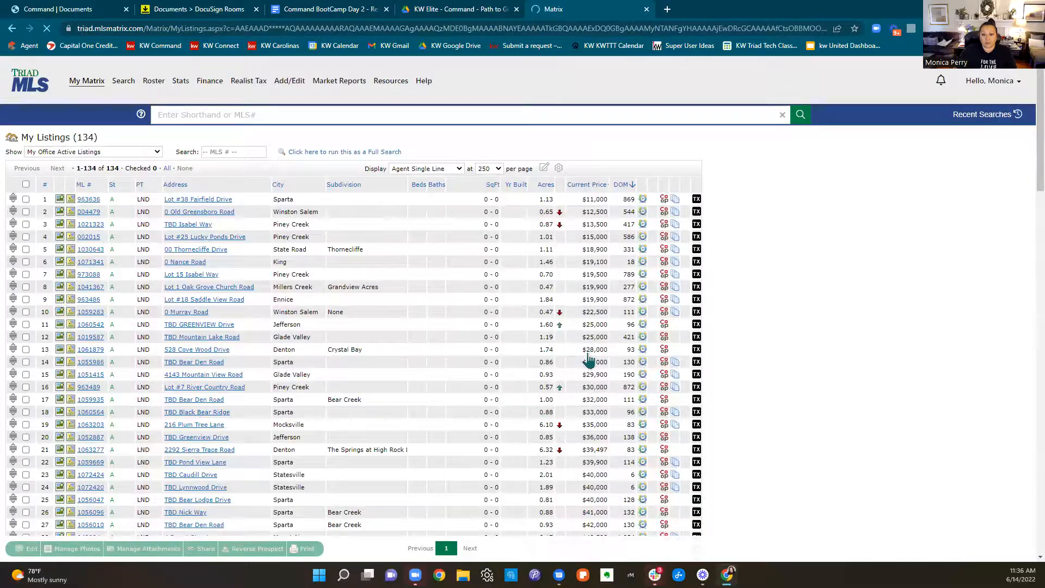
pyautogui.scroll(-20, 590, 359)
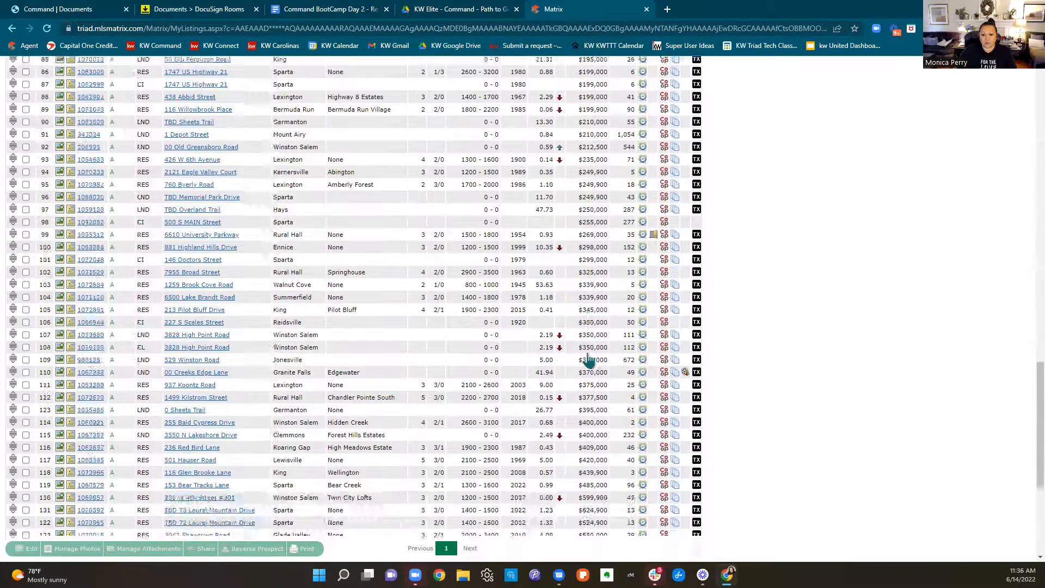
pyautogui.scroll(-2, 589, 359)
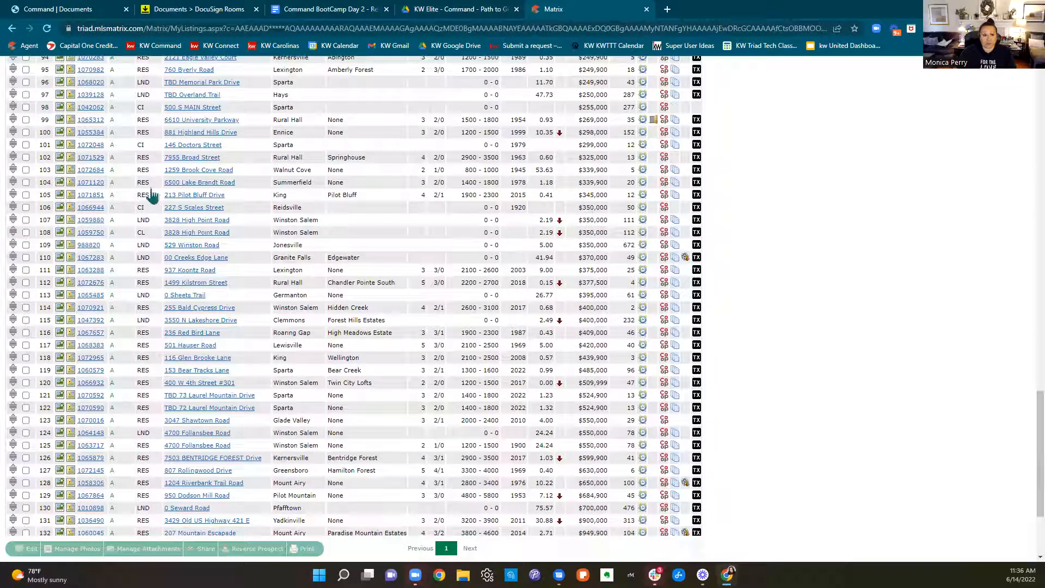
pyautogui.click(91, 195)
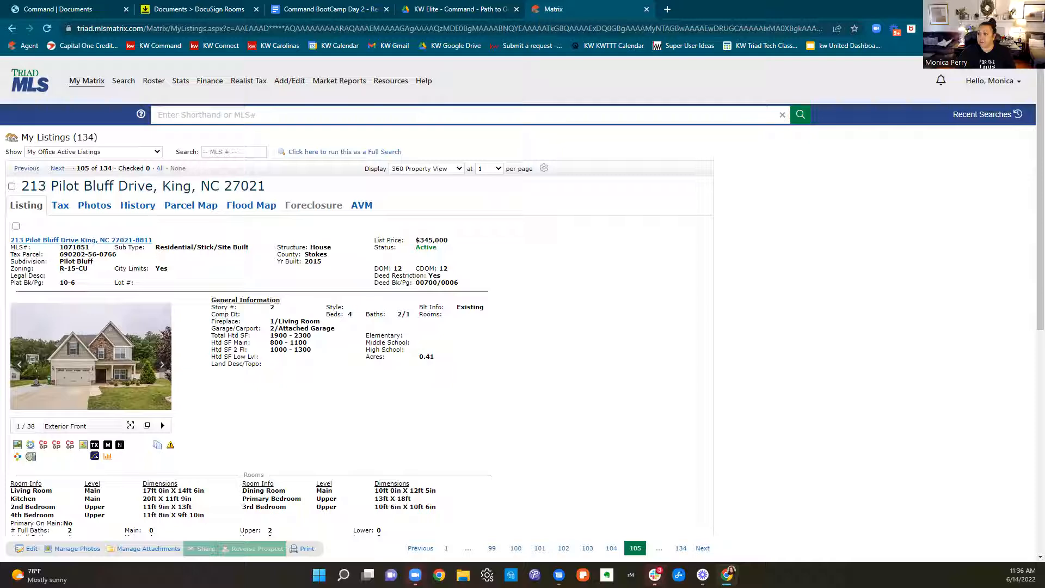
# Open the State of NC Residential Property and Owners Association Disclosure Statement from the listing's addendums
pyautogui.scroll(-2, 494, 206)
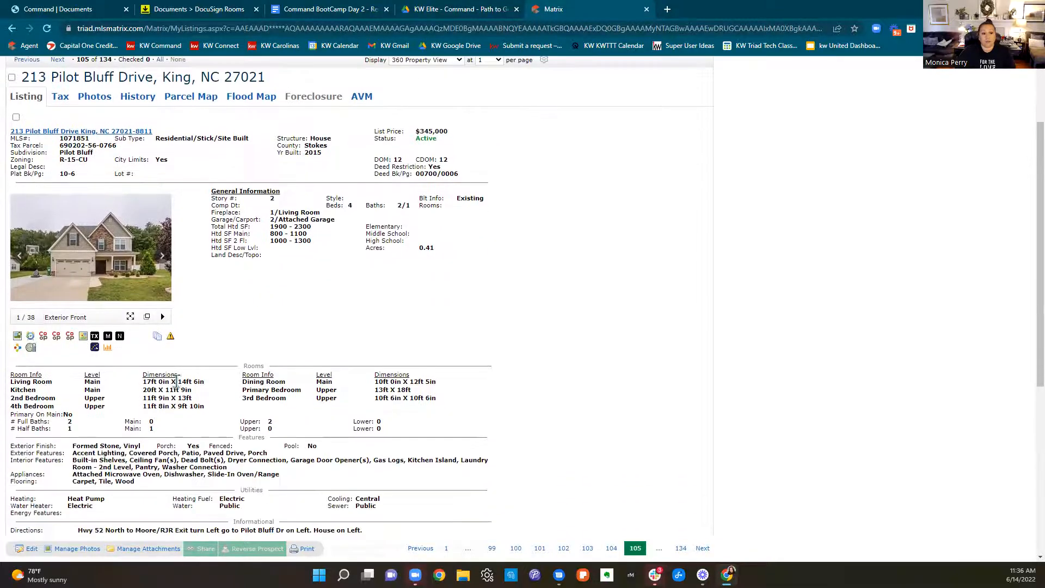
pyautogui.click(157, 337)
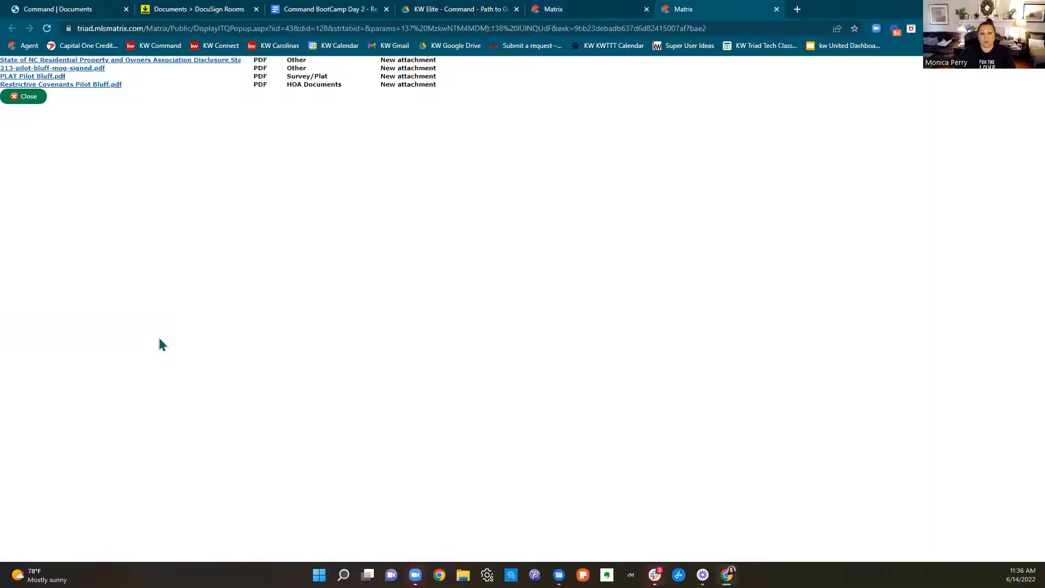
pyautogui.click(137, 63)
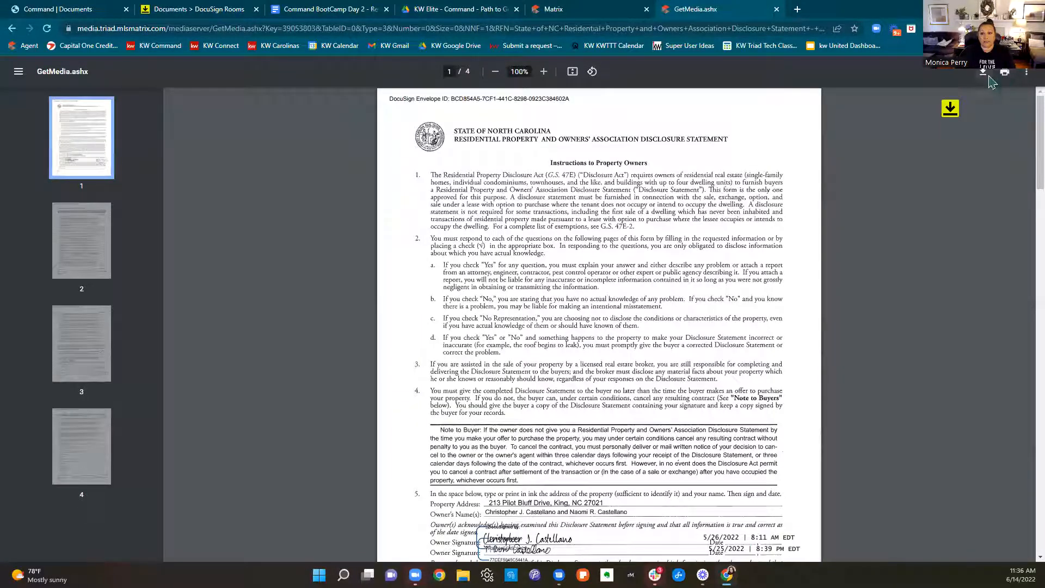
# Create a "June BootCamp Offer" folder on the Desktop and save the signed property disclosure PDF in it
pyautogui.hotkey('ctrl', 's')
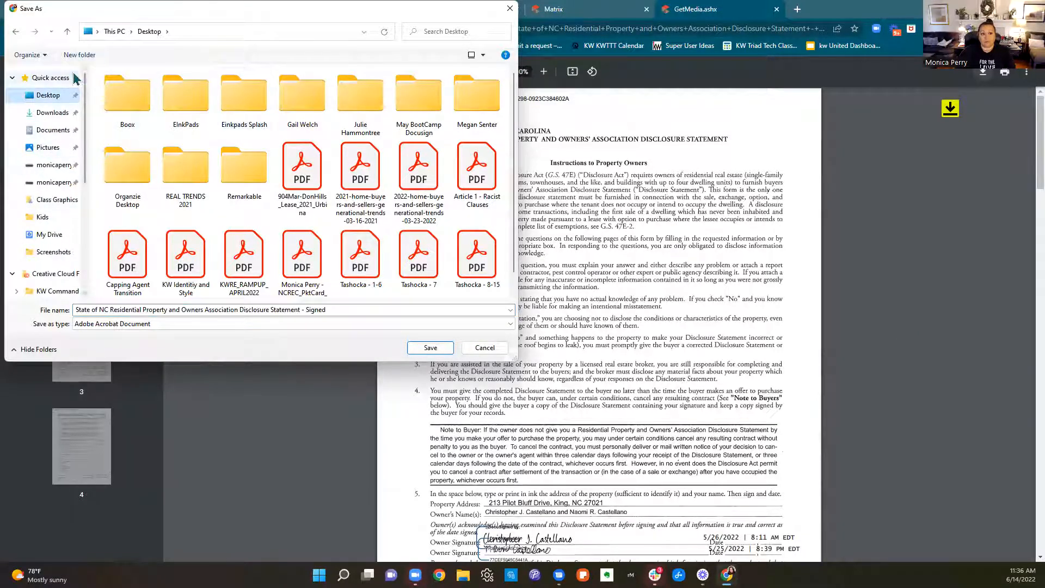
pyautogui.click(79, 56)
pyautogui.write('June BootCX')
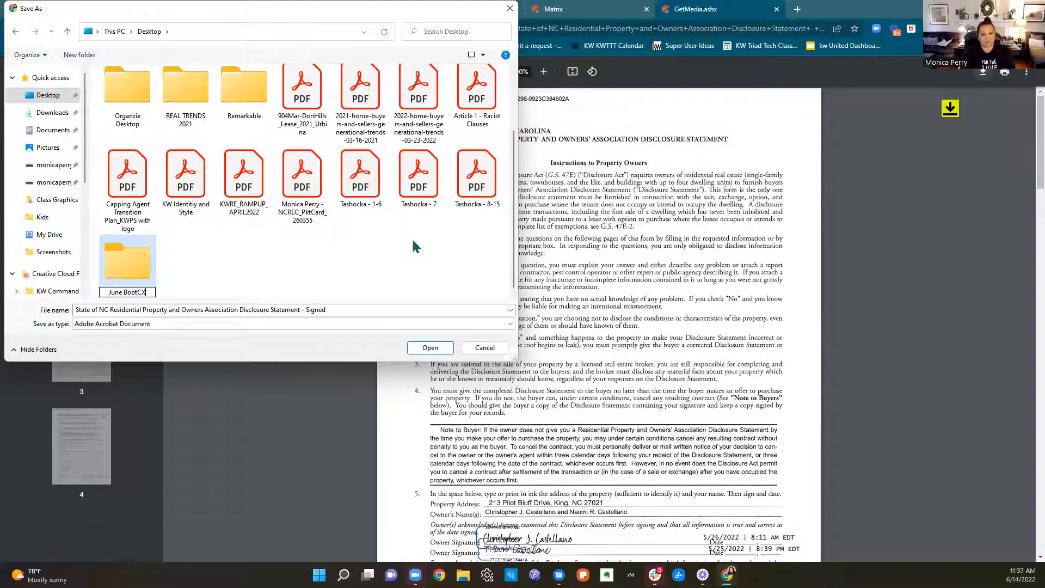
pyautogui.press('BackSpace')
pyautogui.write('amp Offer')
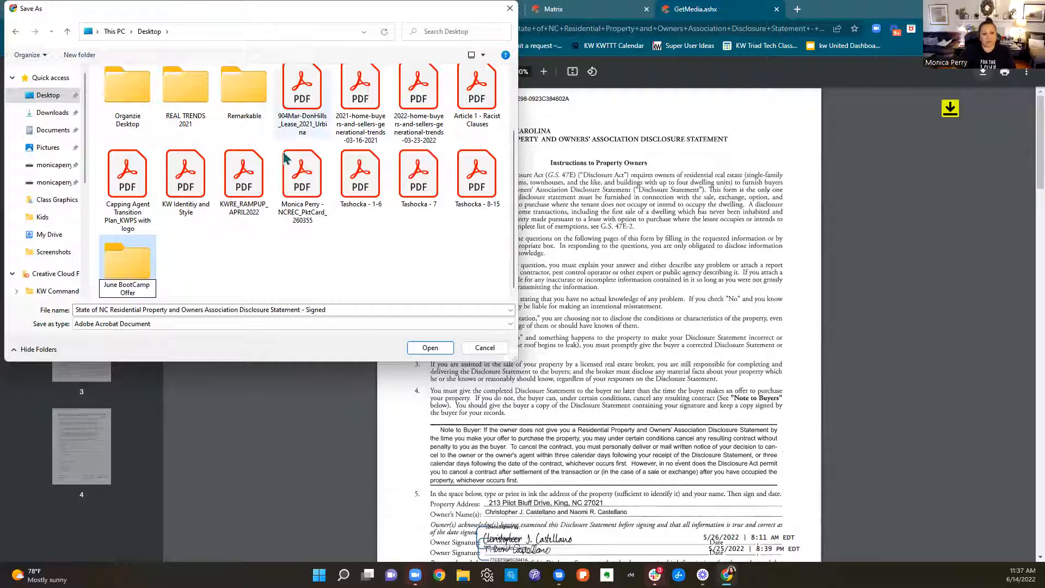
pyautogui.doubleClick(137, 277)
pyautogui.click(437, 353)
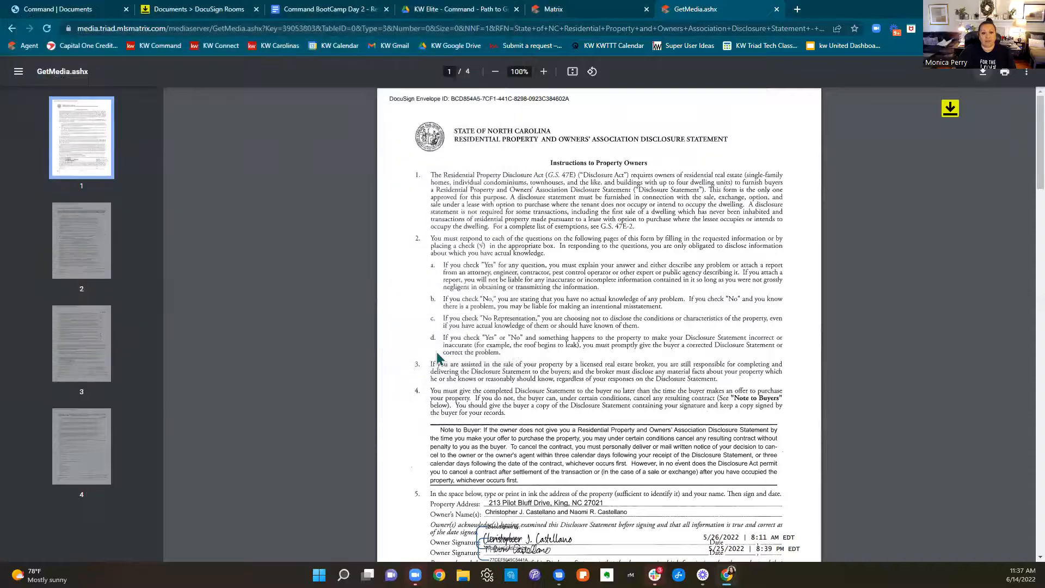
pyautogui.click(776, 10)
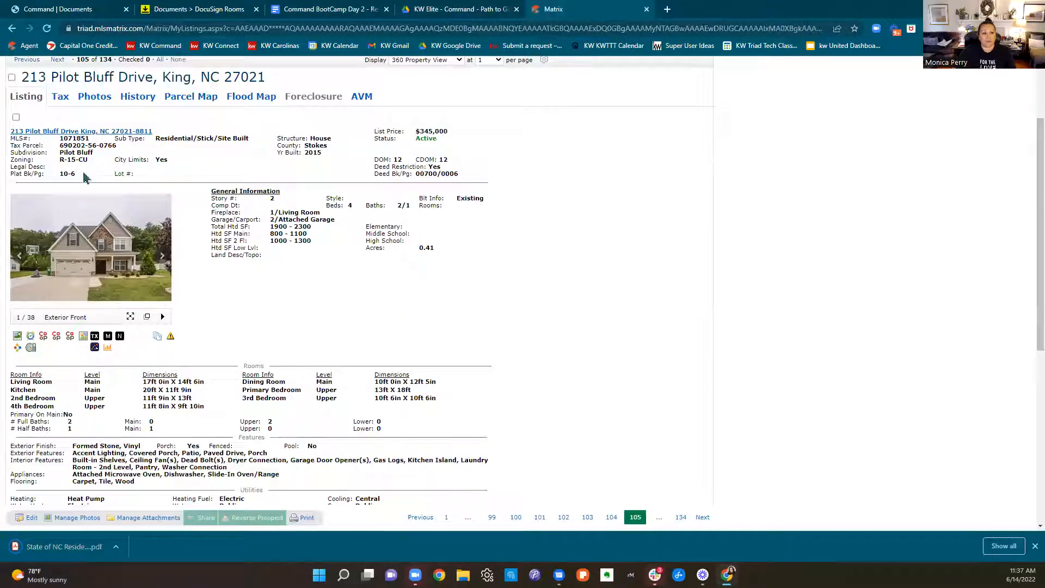
pyautogui.click(160, 337)
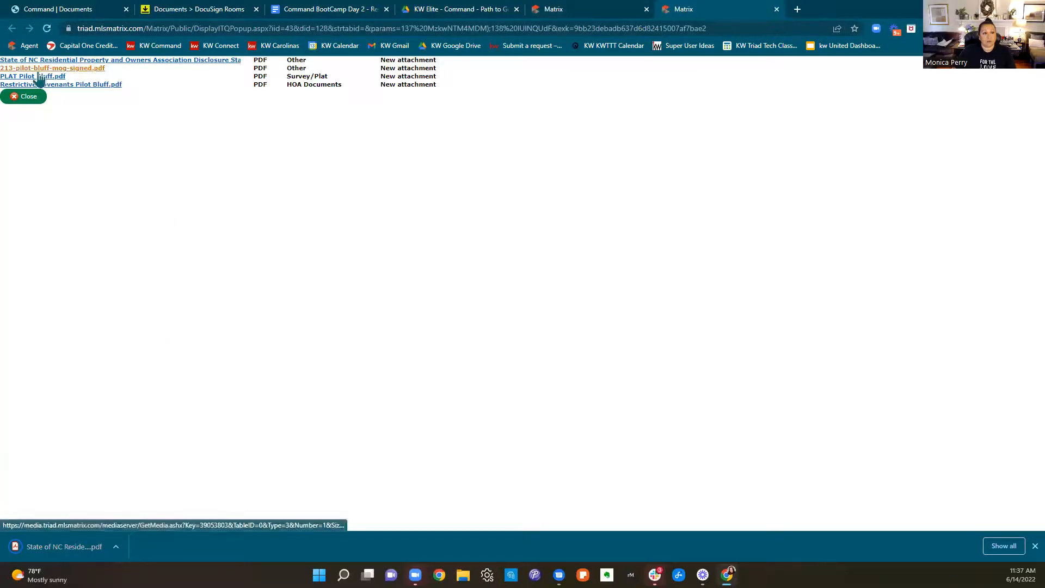
pyautogui.click(38, 69)
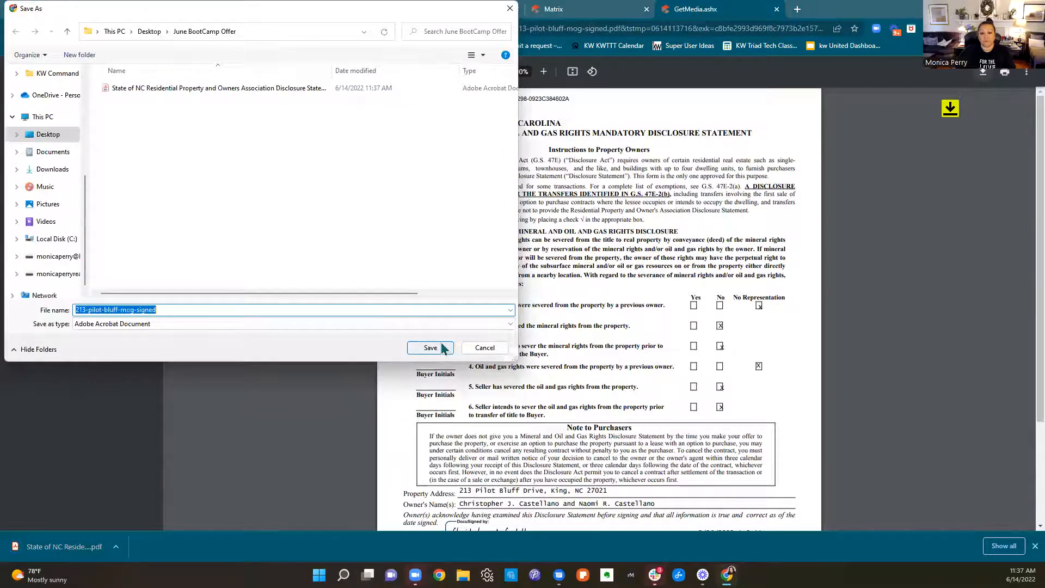
pyautogui.click(442, 350)
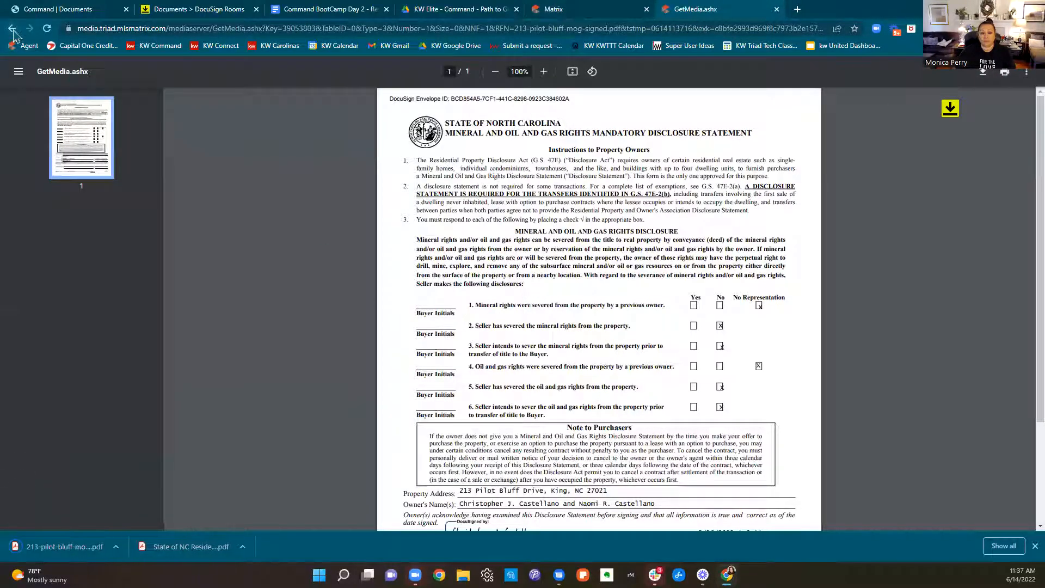
pyautogui.click(13, 31)
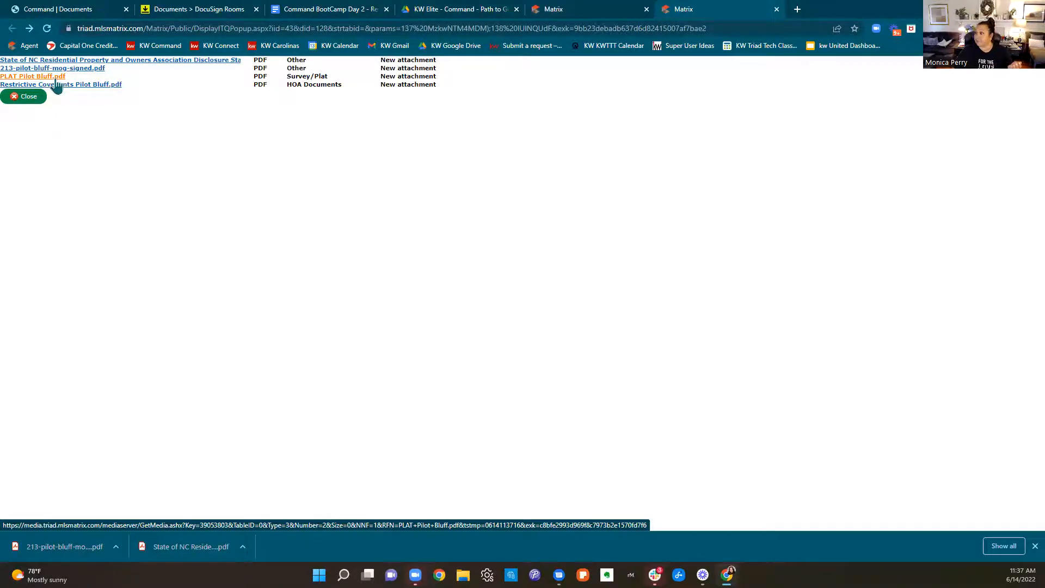
pyautogui.click(543, 11)
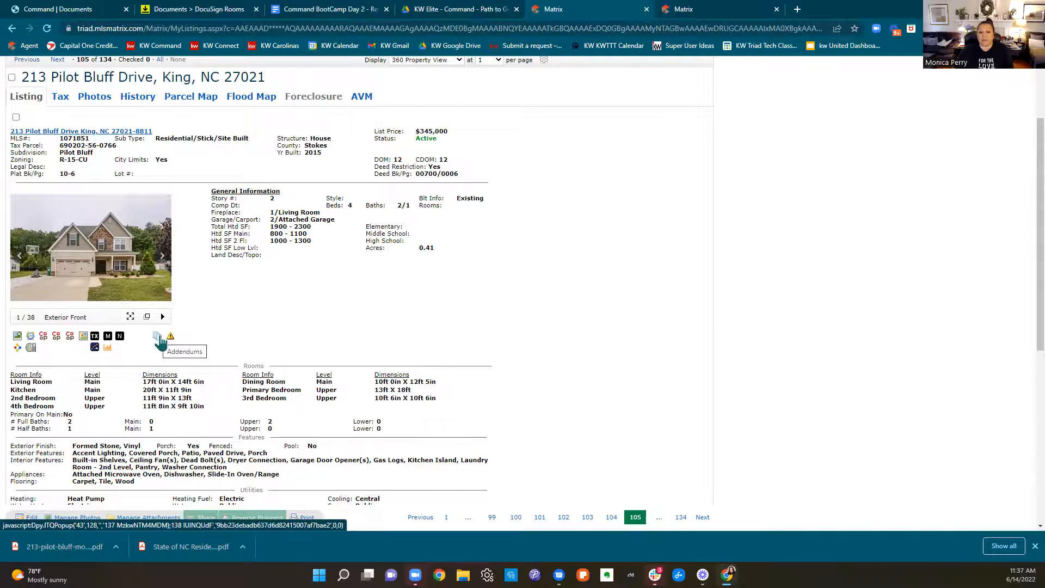
pyautogui.scroll(-7, 159, 340)
pyautogui.scroll(10, 159, 338)
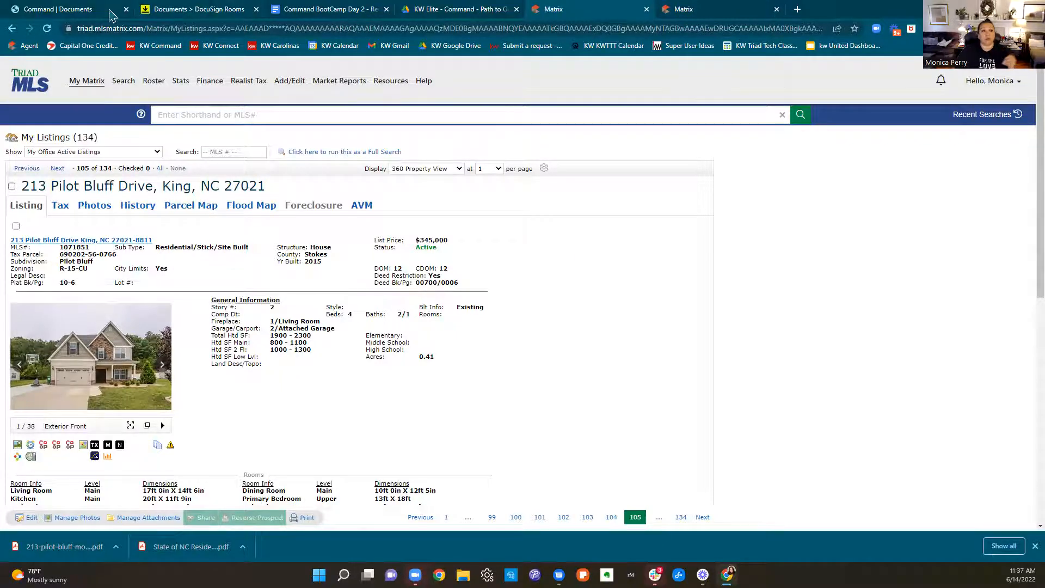
pyautogui.click(201, 13)
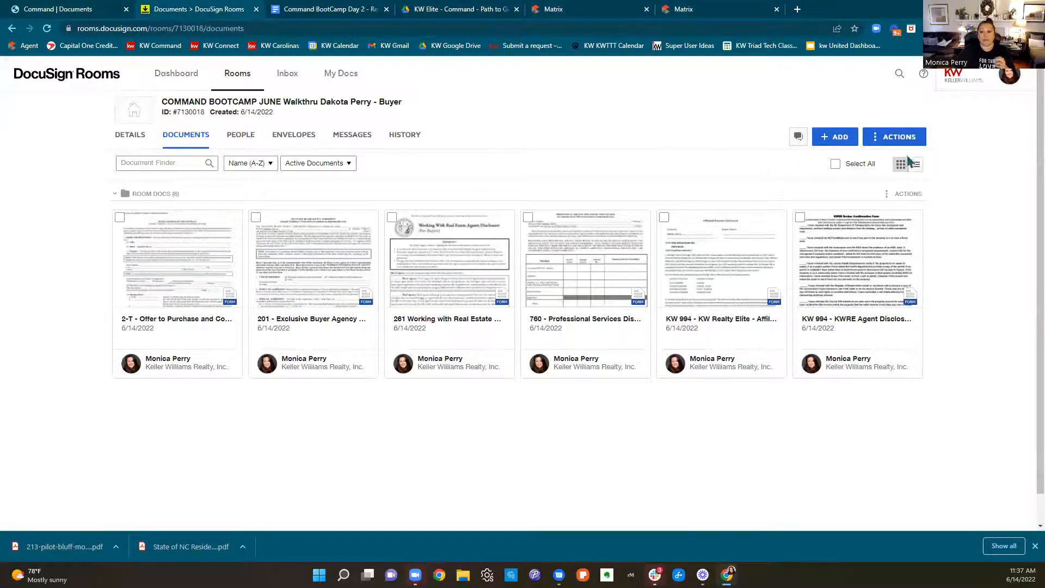
pyautogui.click(845, 142)
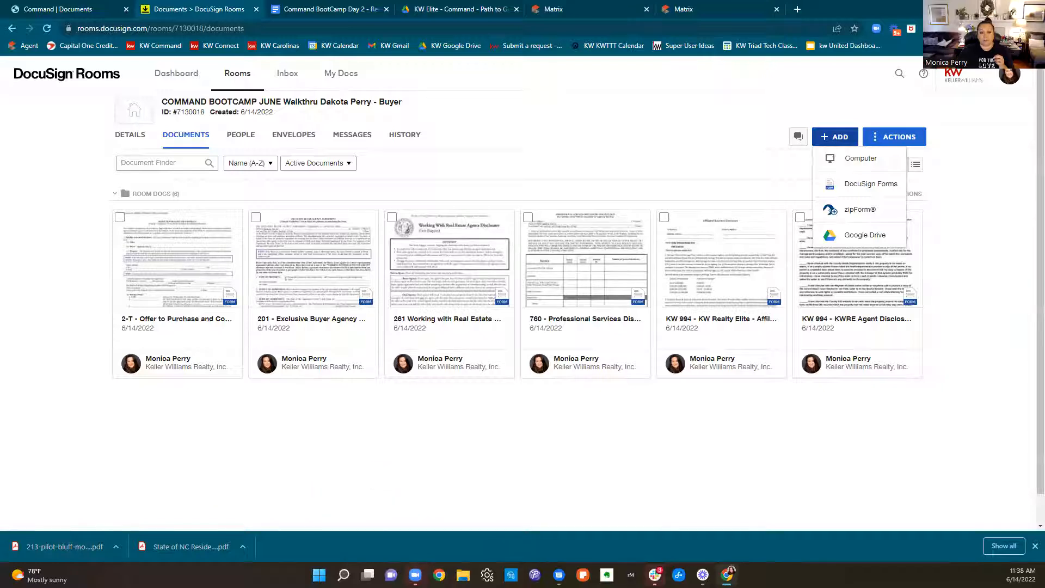
pyautogui.moveTo(180, 558); pyautogui.dragTo(477, 409)
pyautogui.moveTo(174, 561); pyautogui.dragTo(586, 213)
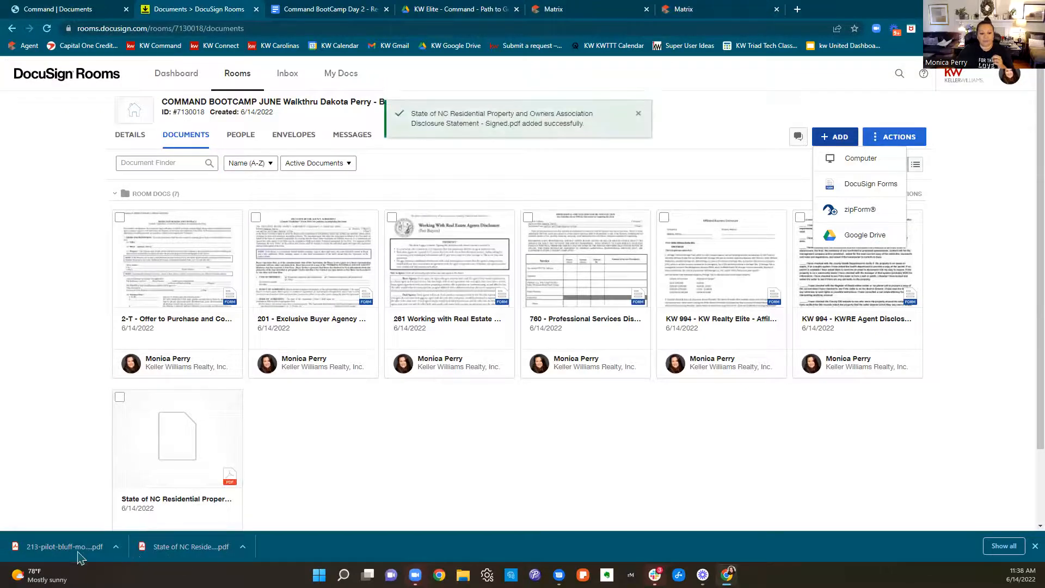
pyautogui.moveTo(74, 550); pyautogui.dragTo(600, 188)
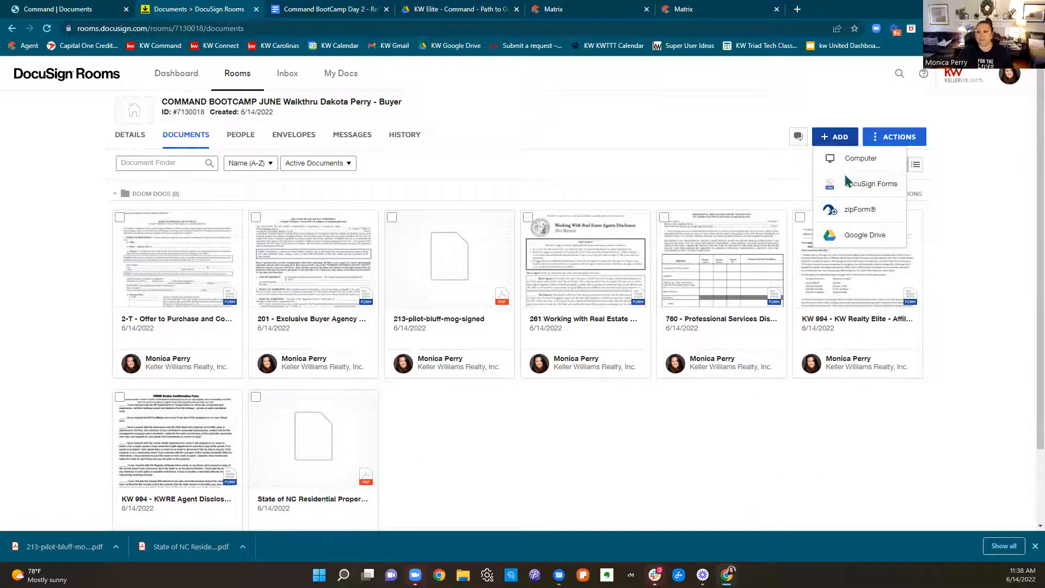
pyautogui.click(977, 269)
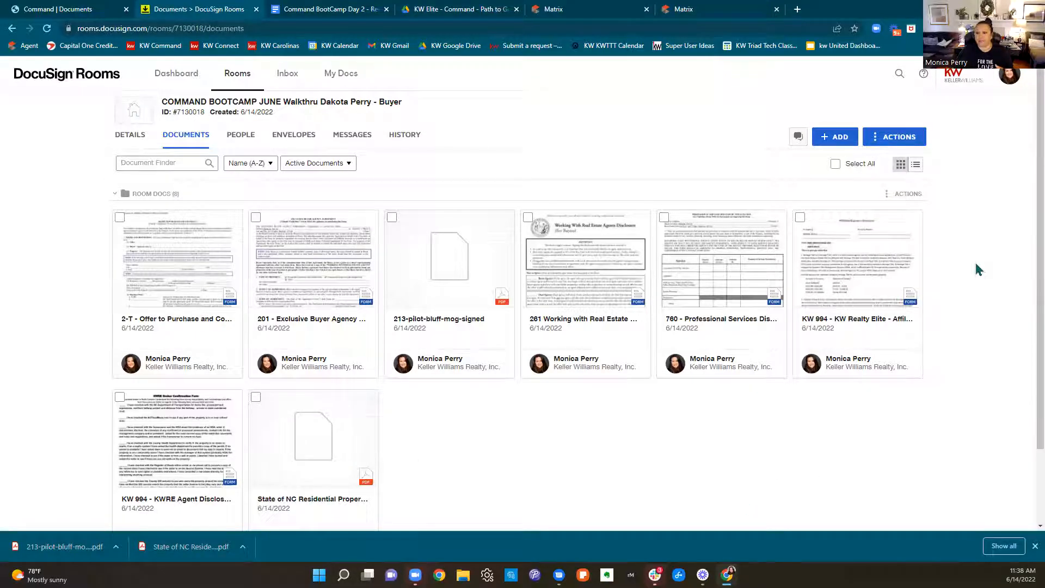
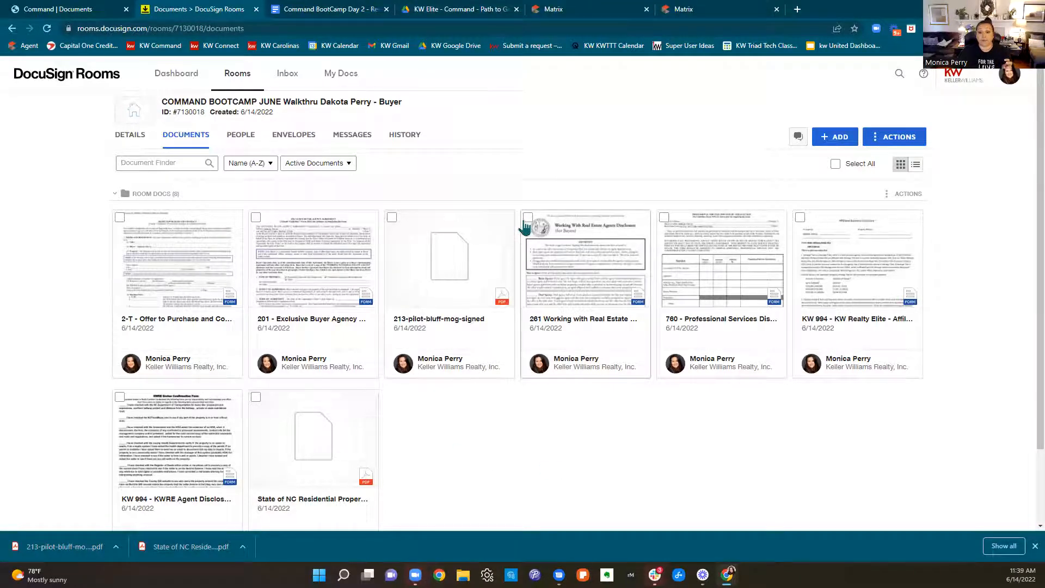
pyautogui.click(527, 217)
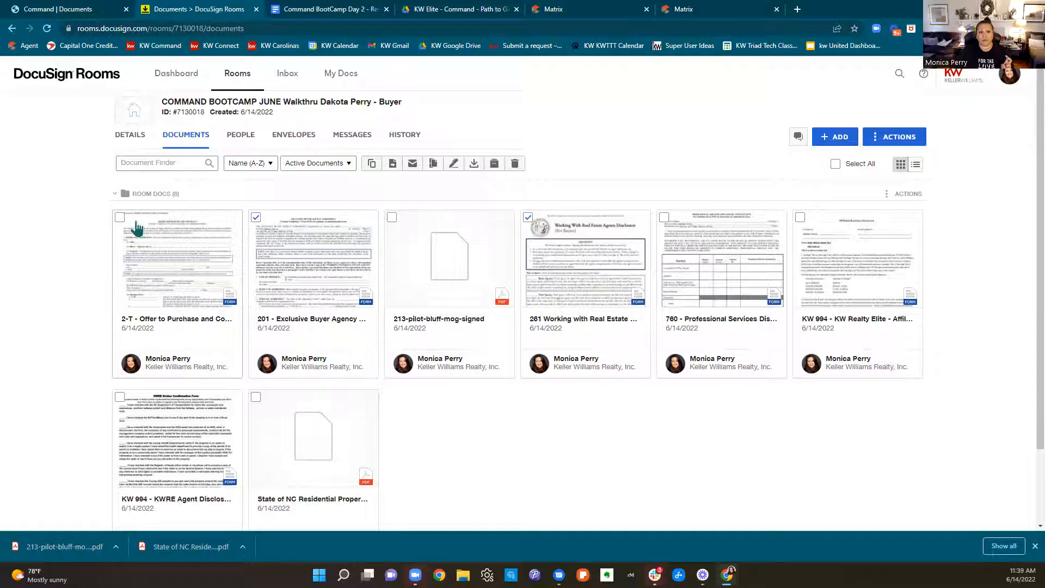
pyautogui.click(119, 218)
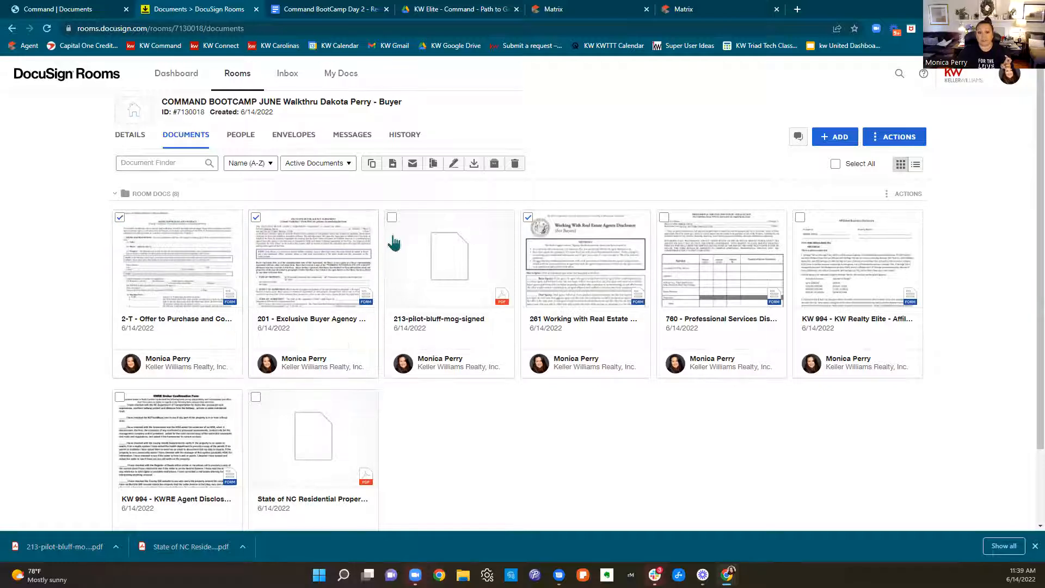
pyautogui.click(392, 218)
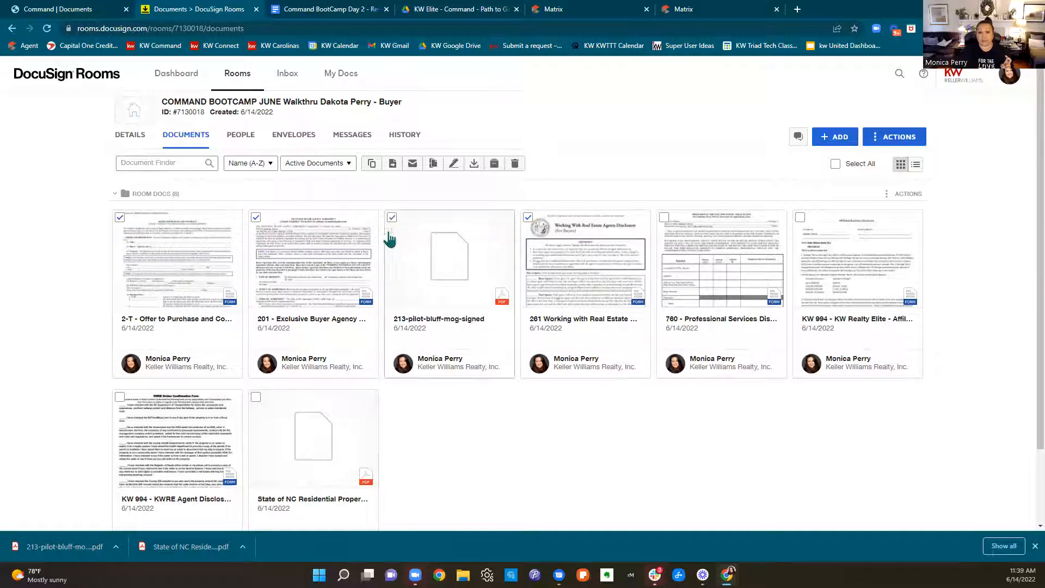
pyautogui.click(256, 398)
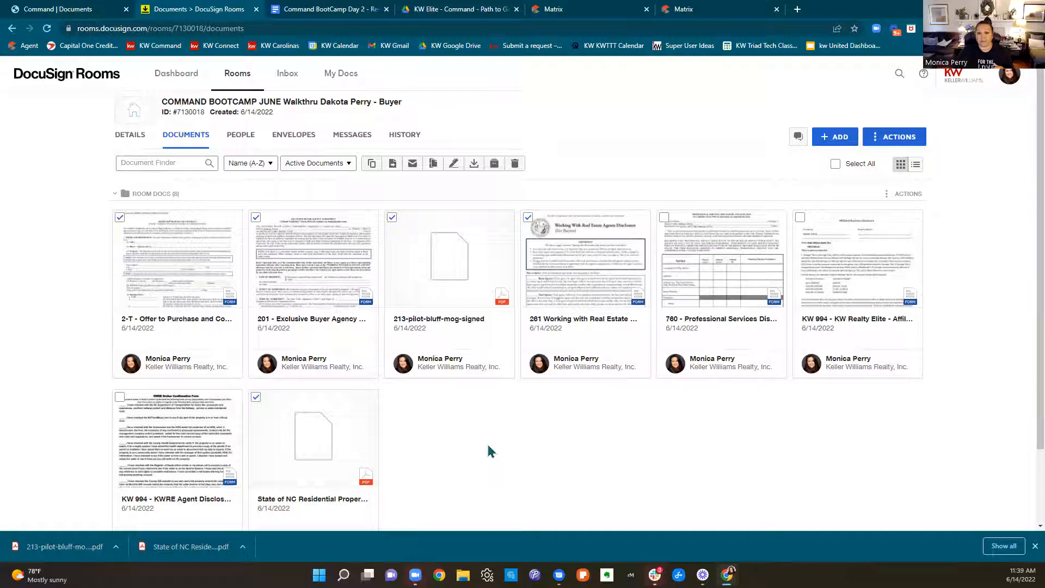
pyautogui.click(454, 164)
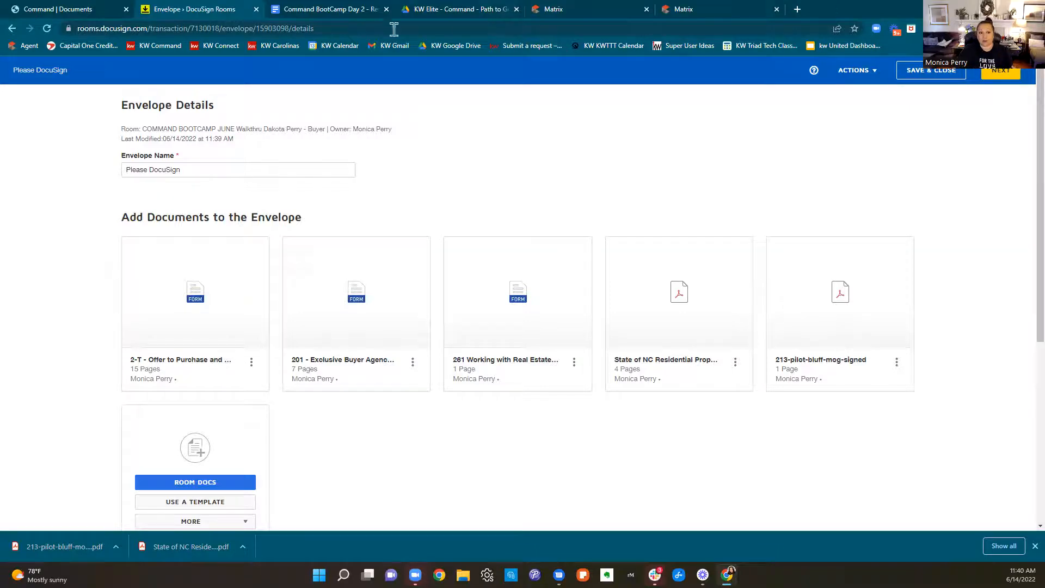
# Extend the envelope name with the buyer's surname, "Offer", the property address and "WWREA, BAA, OTP, NCRPD, MOG"
pyautogui.click(253, 169)
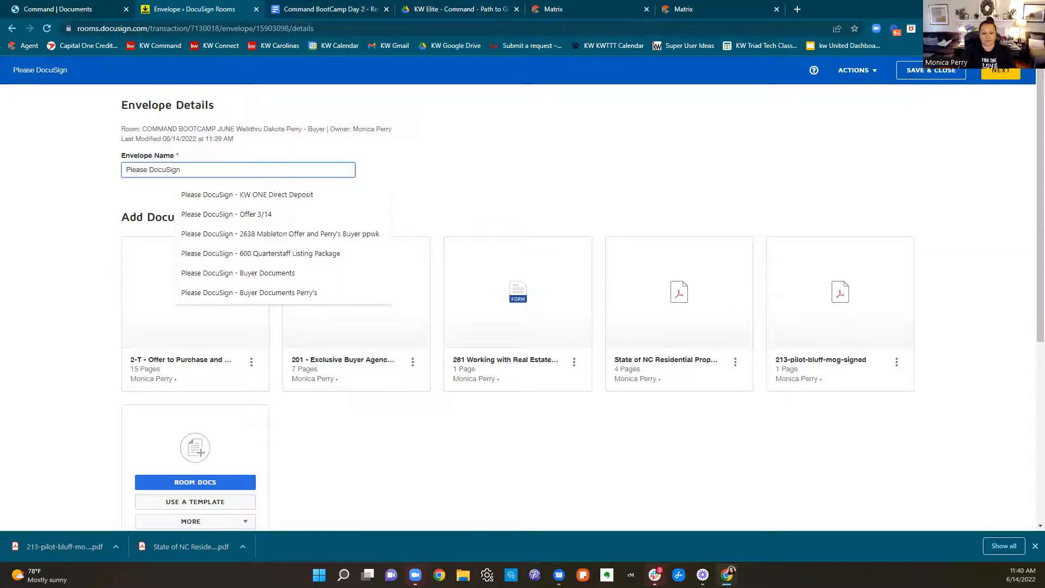
pyautogui.write('- Perr')
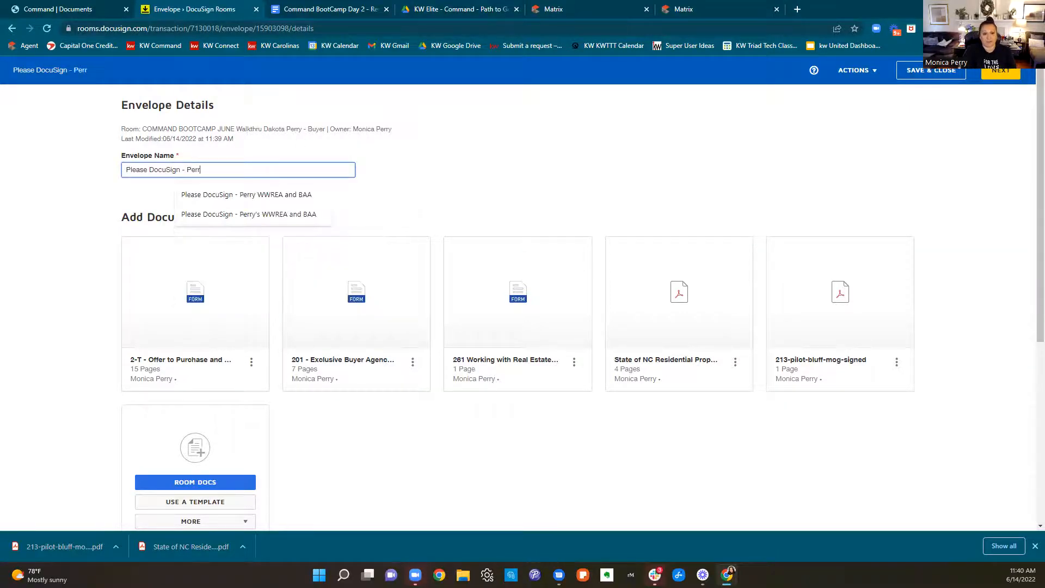
pyautogui.write('y Offer - ')
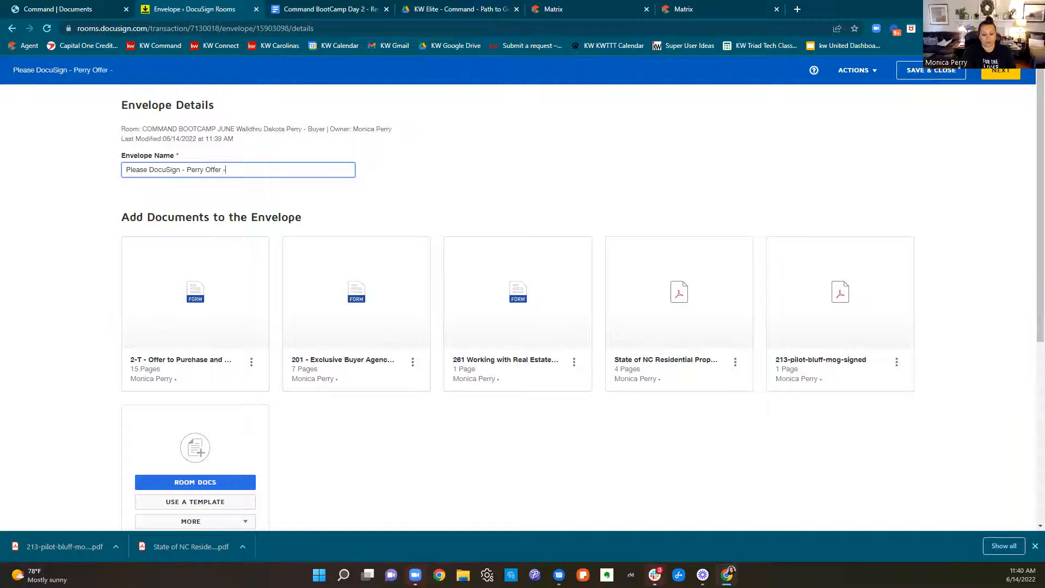
pyautogui.write('123 Main - ')
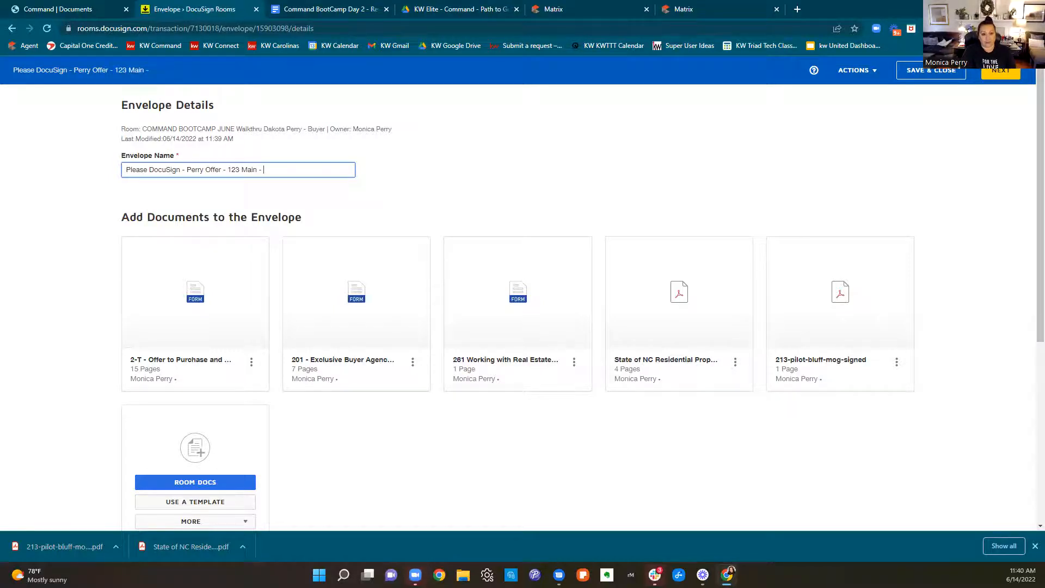
pyautogui.write('WWREA')
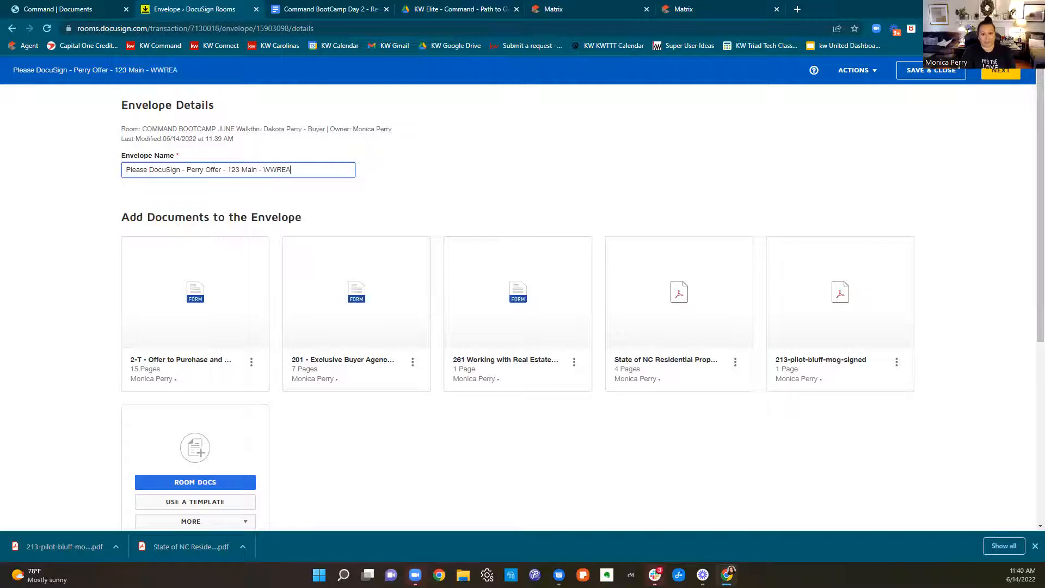
pyautogui.write(', BAA, OTP, NCRPD, MOG')
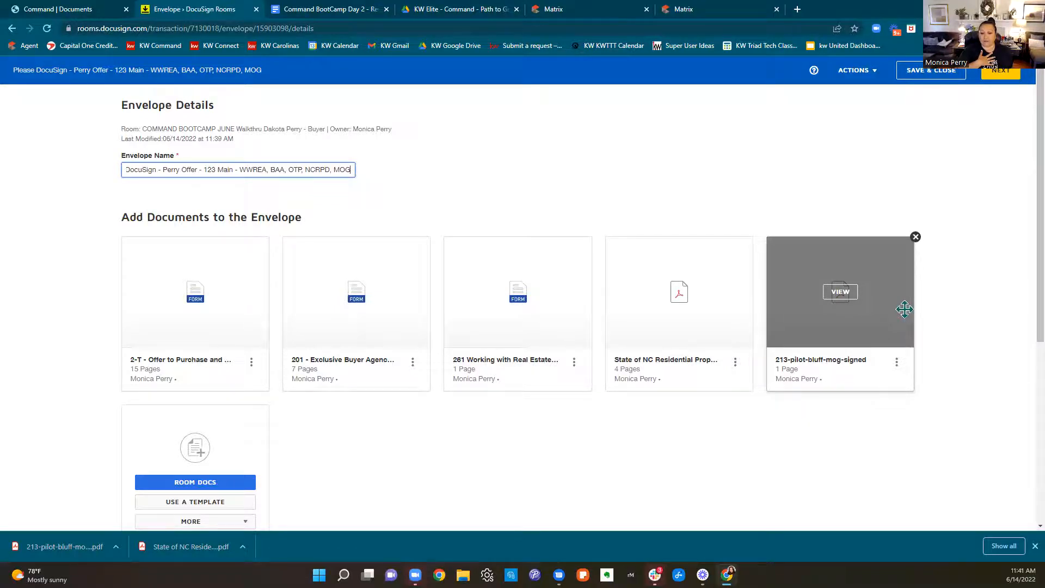
# Reorder the envelope documents so the 261 disclosure is first, the 201 agency agreement second and the 2-T offer third
pyautogui.moveTo(517, 308); pyautogui.dragTo(130, 321)
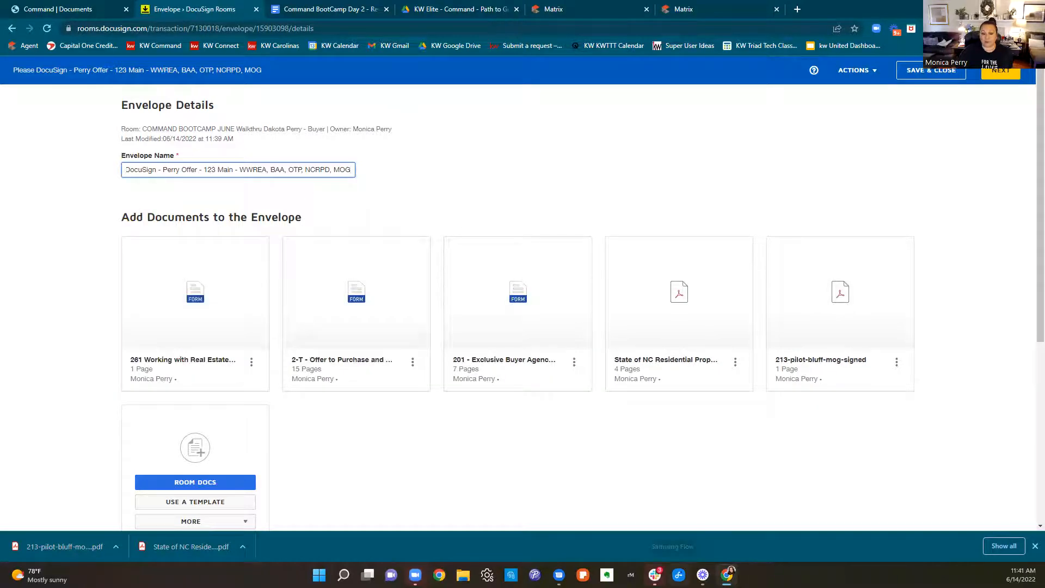
pyautogui.moveTo(506, 338); pyautogui.dragTo(283, 337)
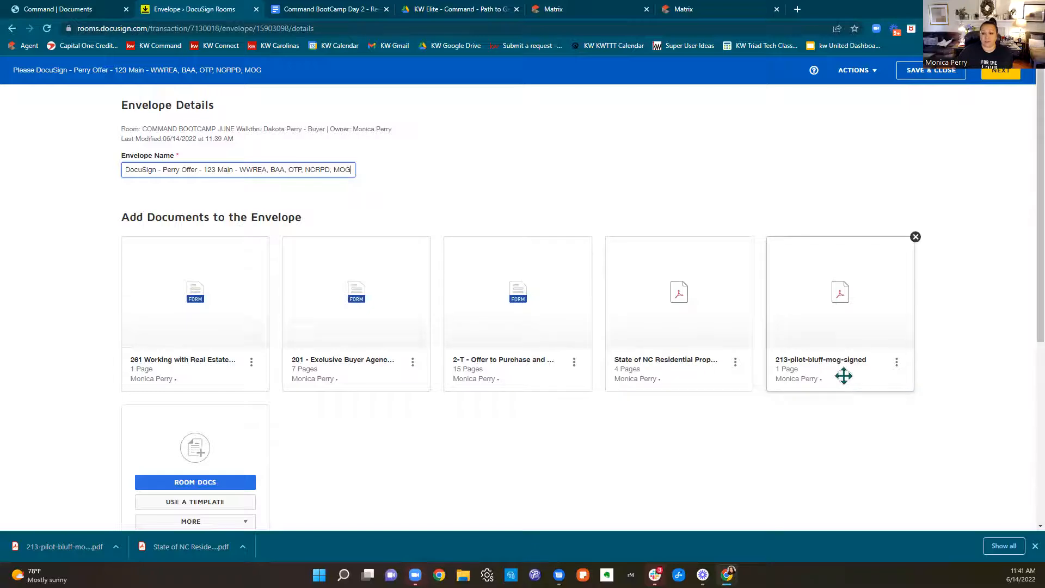
pyautogui.moveTo(844, 376); pyautogui.dragTo(863, 352)
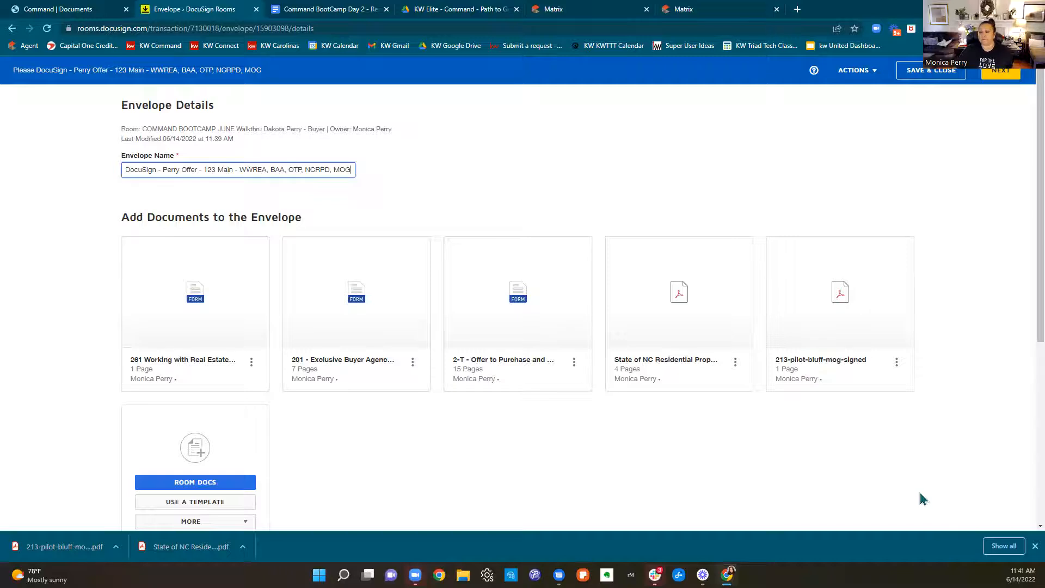
# Start adding recipients by pre-tagged role and assign the buyer to the Buyer One role
pyautogui.scroll(-4, 920, 495)
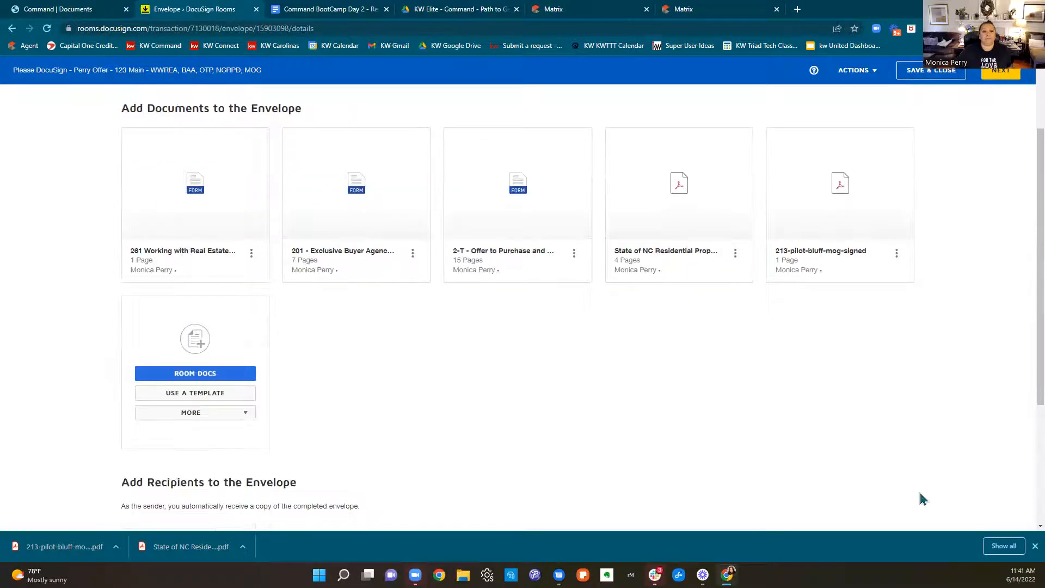
pyautogui.scroll(-2, 923, 499)
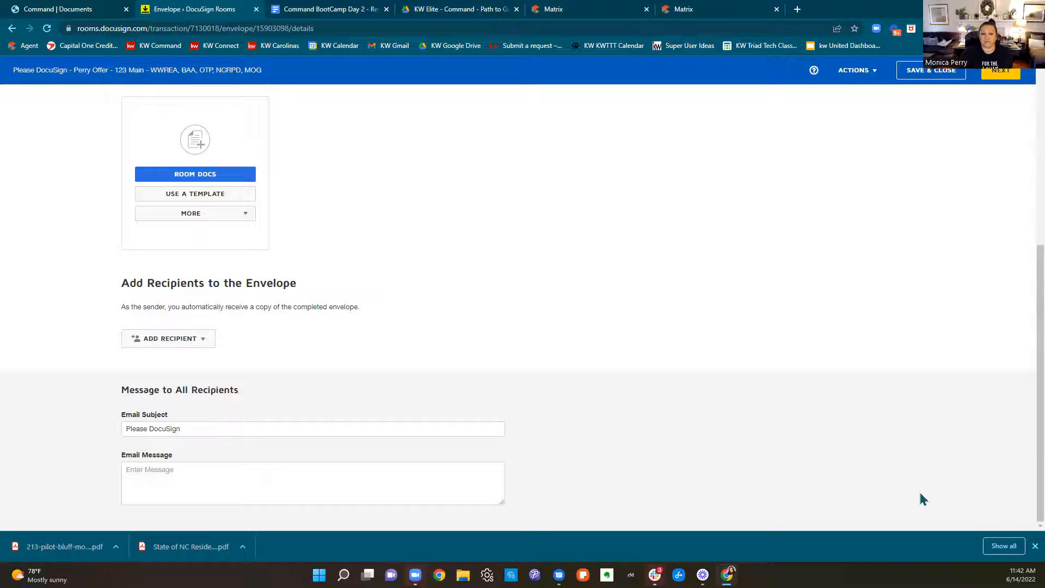
pyautogui.moveTo(122, 282); pyautogui.dragTo(396, 286)
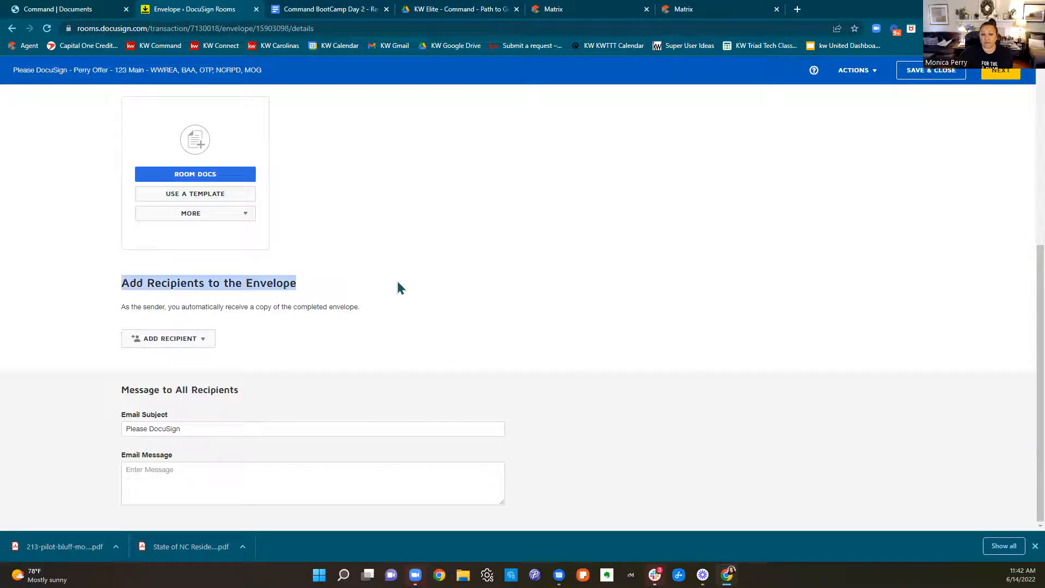
pyautogui.click(140, 347)
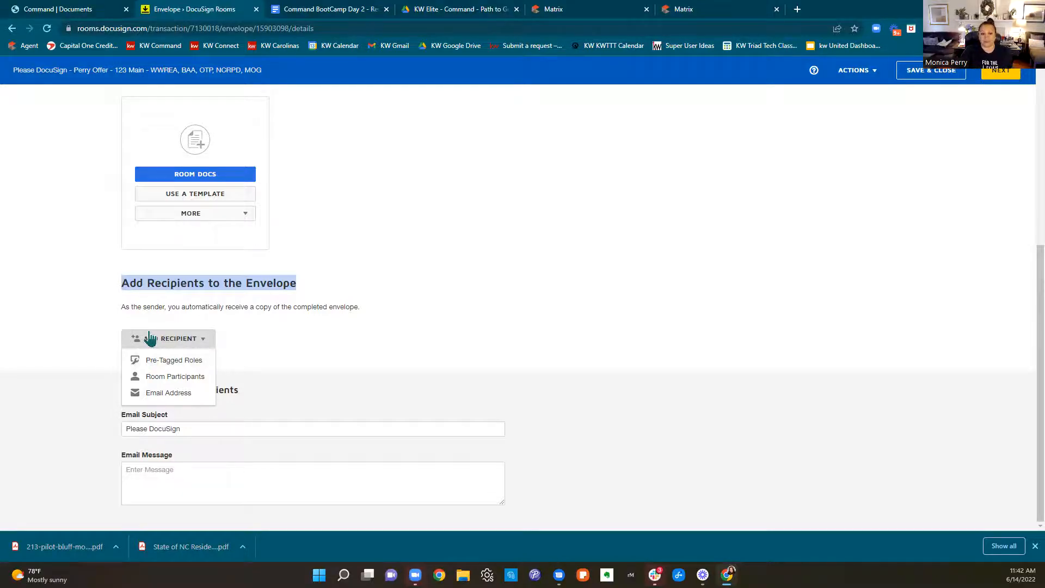
pyautogui.scroll(5, 306, 366)
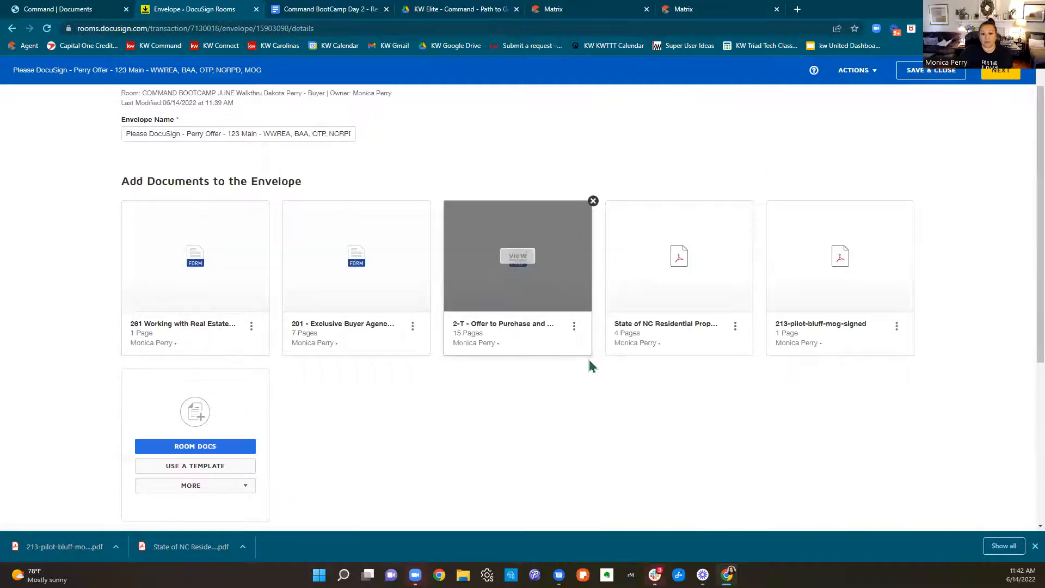
pyautogui.scroll(-5, 608, 473)
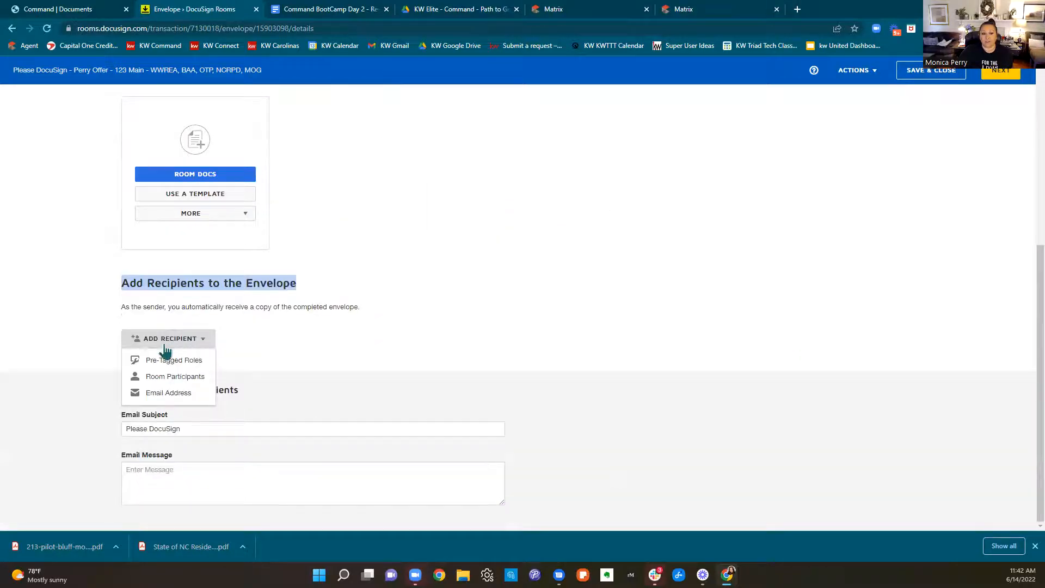
pyautogui.click(165, 360)
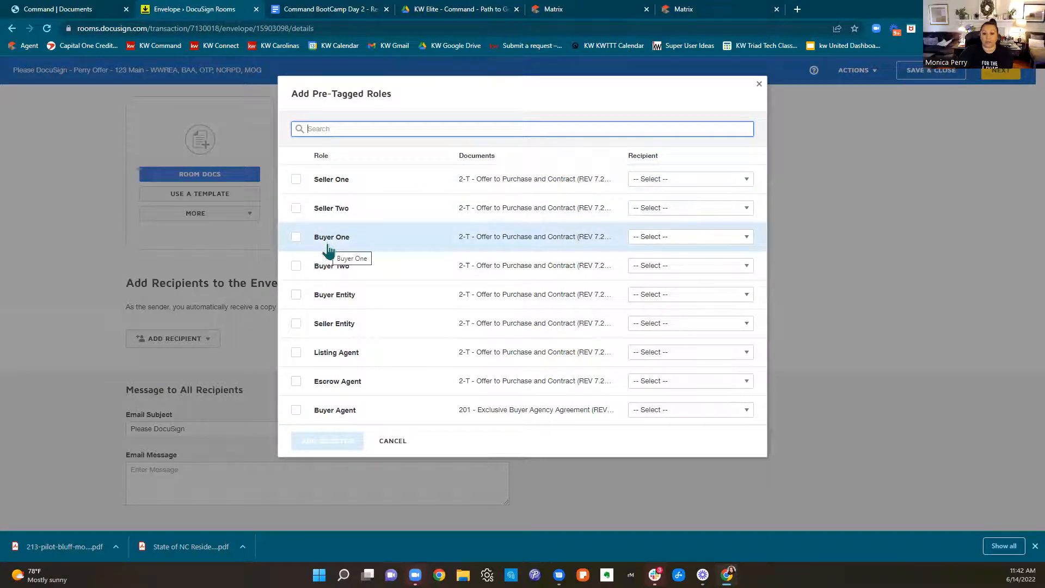
pyautogui.click(296, 238)
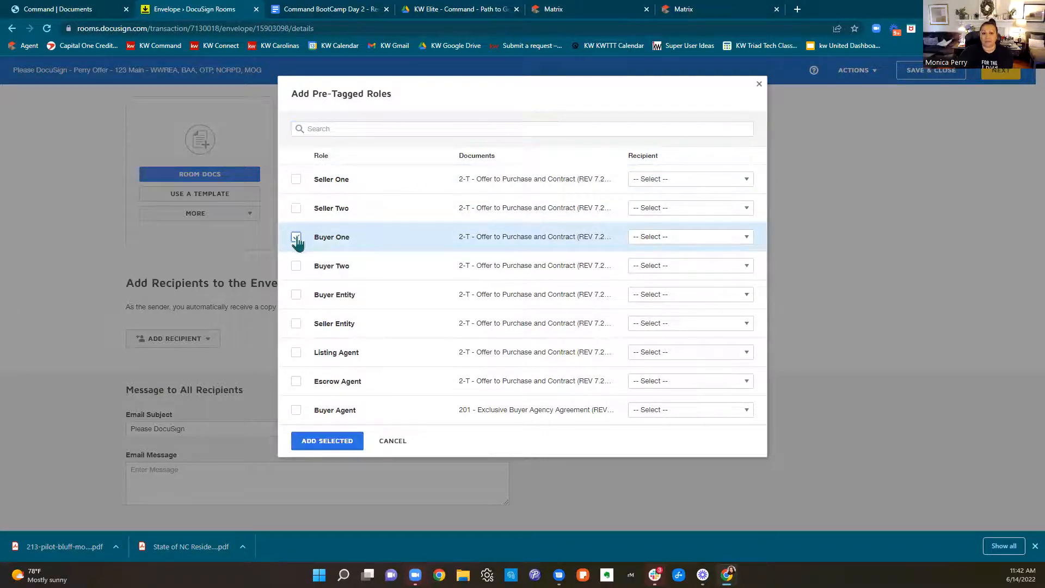
pyautogui.click(666, 239)
pyautogui.click(696, 450)
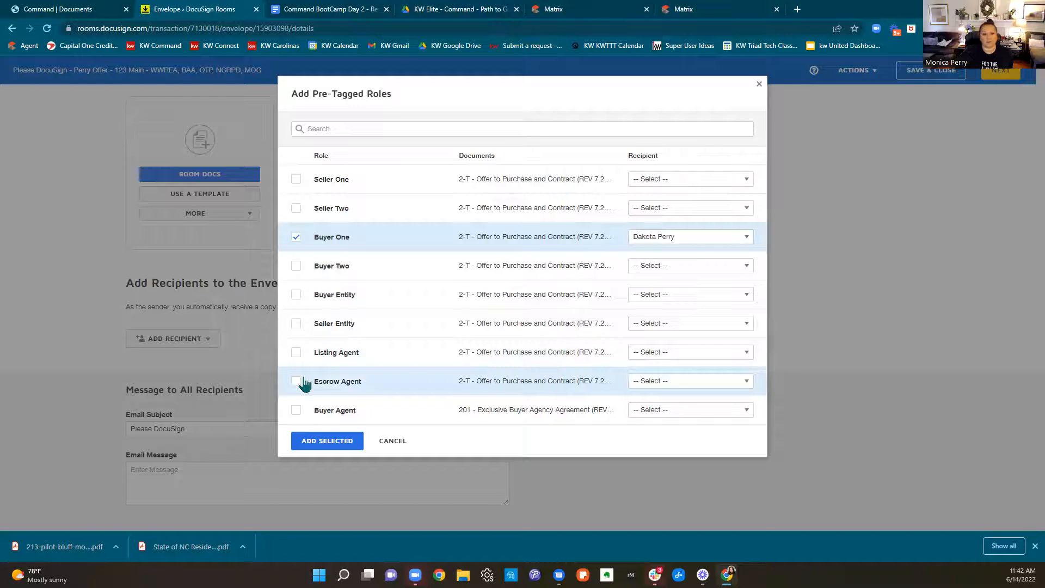
# Assign the buyer's agent to the Buyer Agent role and add both selected roles as envelope recipients
pyautogui.click(296, 410)
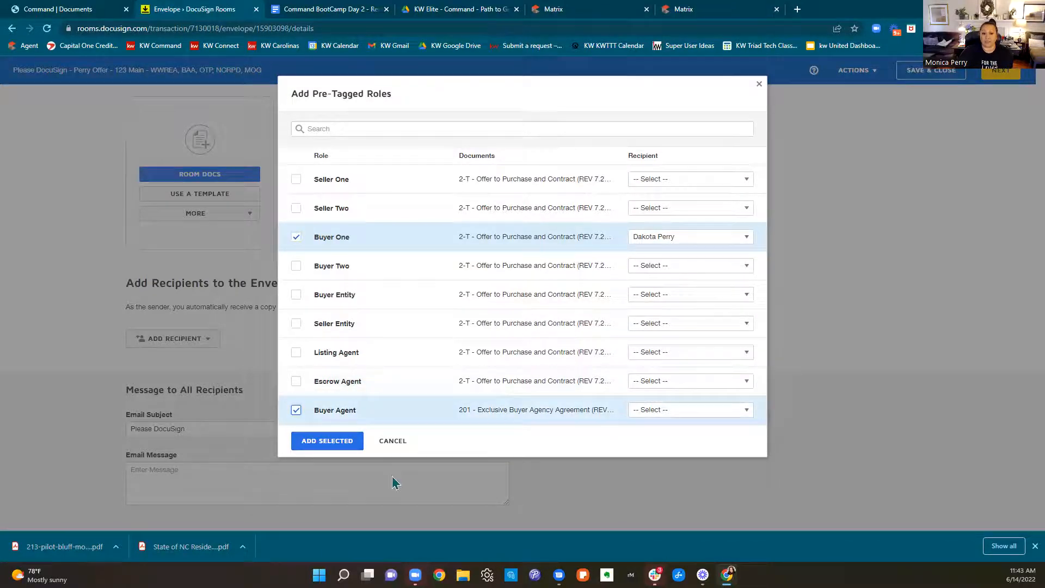
pyautogui.click(635, 413)
pyautogui.click(636, 413)
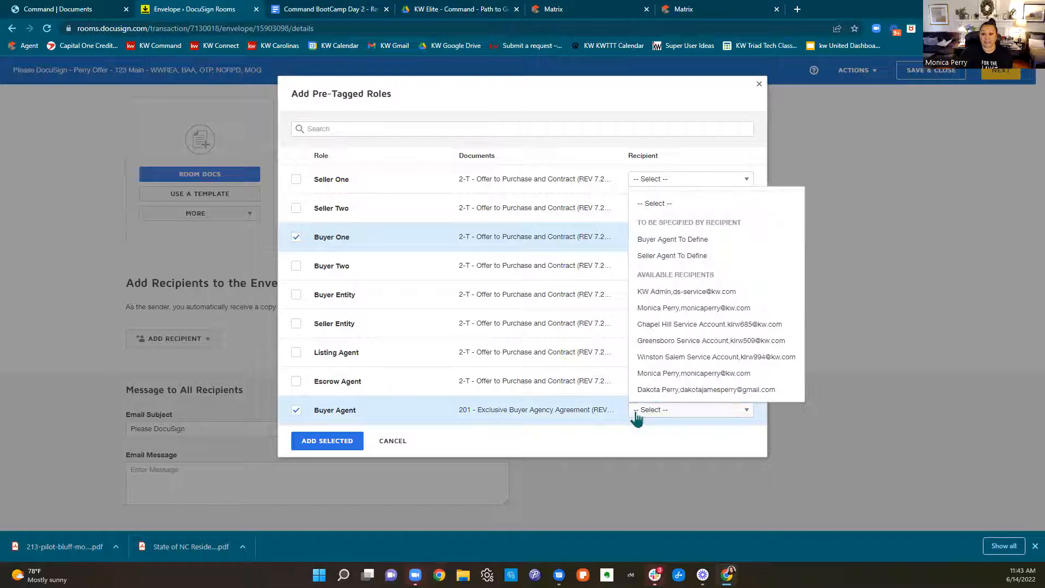
pyautogui.click(665, 376)
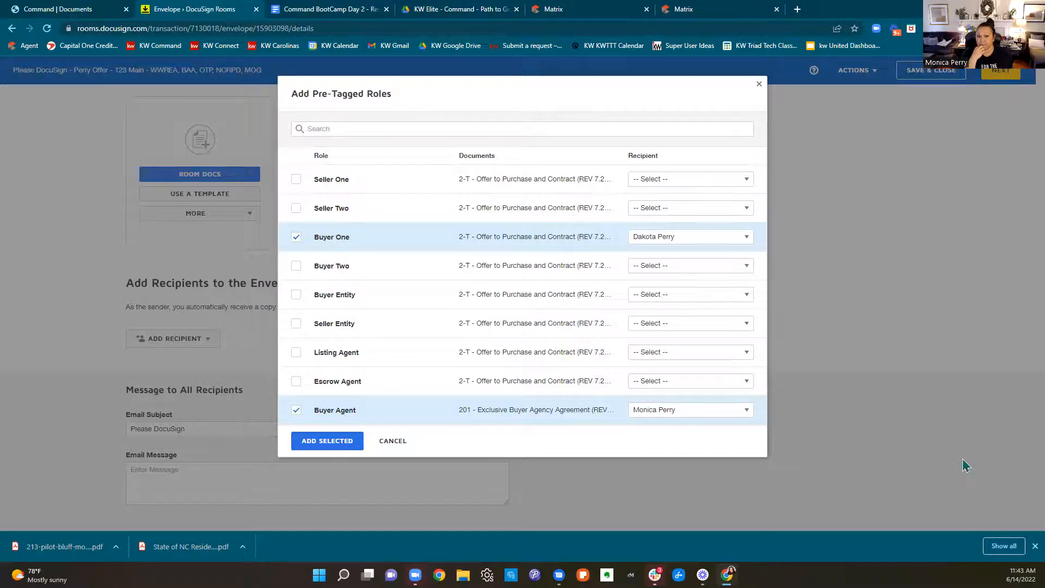
pyautogui.click(339, 442)
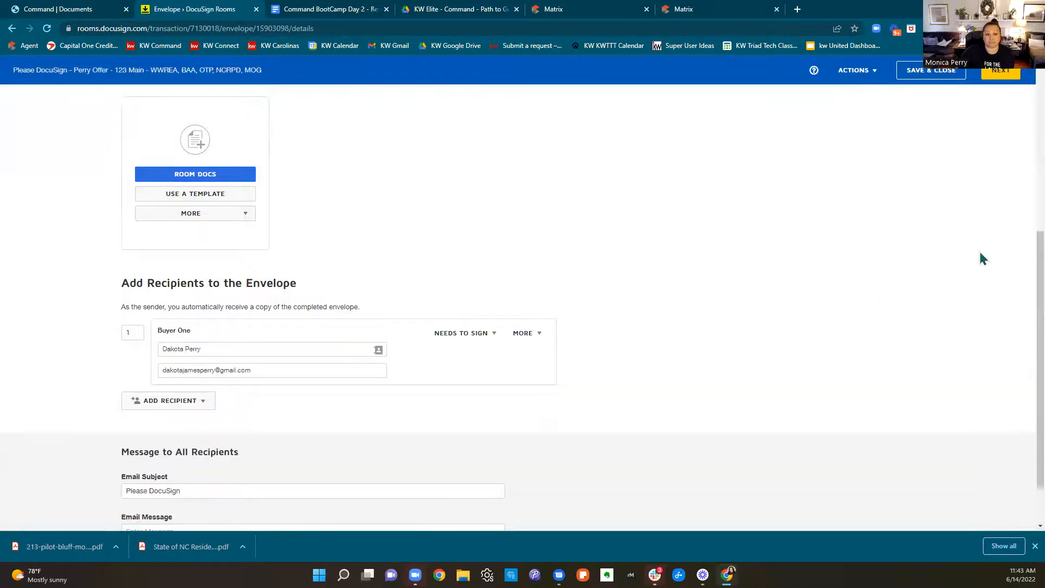
# Complete the email subject as "Please DocuSign - Your Buyer paperwork, offer, and disclosures!"
pyautogui.scroll(-3, 392, 261)
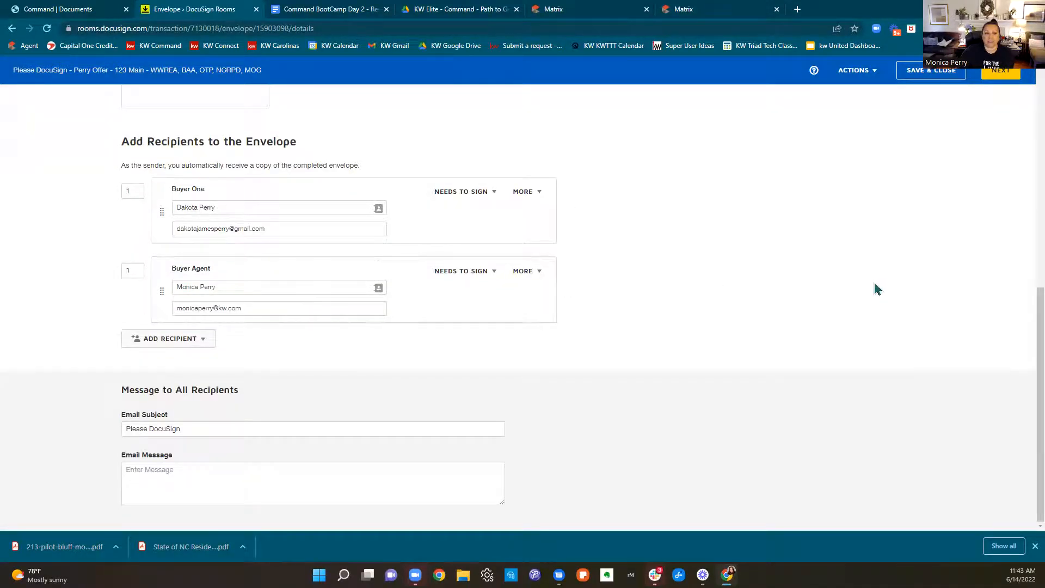
pyautogui.click(232, 430)
pyautogui.write('- ')
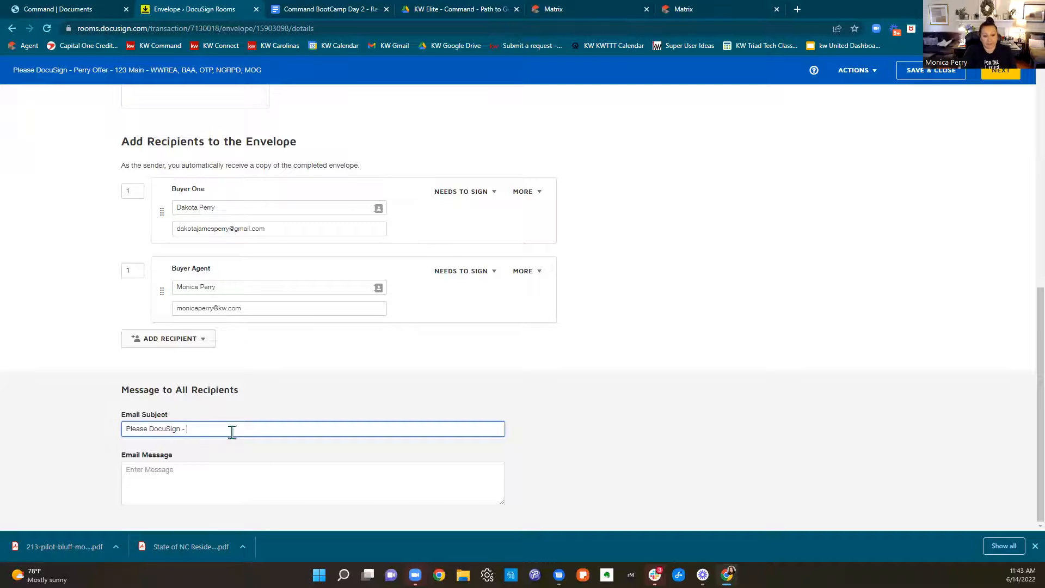
pyautogui.write('Your BUyer')
pyautogui.press('BackSpace')
pyautogui.press('BackSpace')
pyautogui.press('BackSpace')
pyautogui.press('BackSpace')
pyautogui.press('BackSpace')
pyautogui.write('uyer papewr')
pyautogui.press('BackSpace')
pyautogui.press('BackSpace')
pyautogui.write('rwork, offer, and dis')
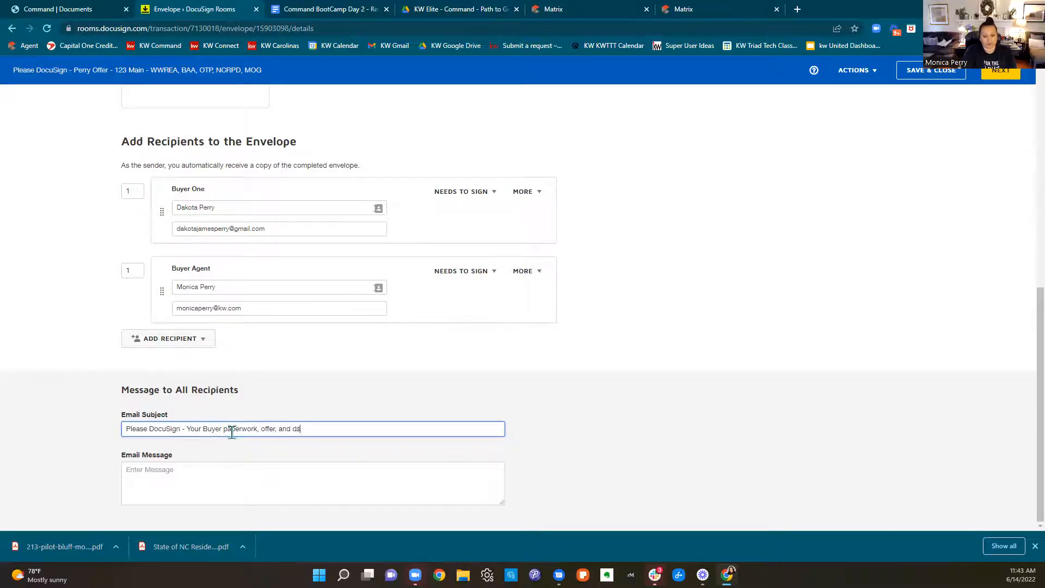
pyautogui.write('closures')
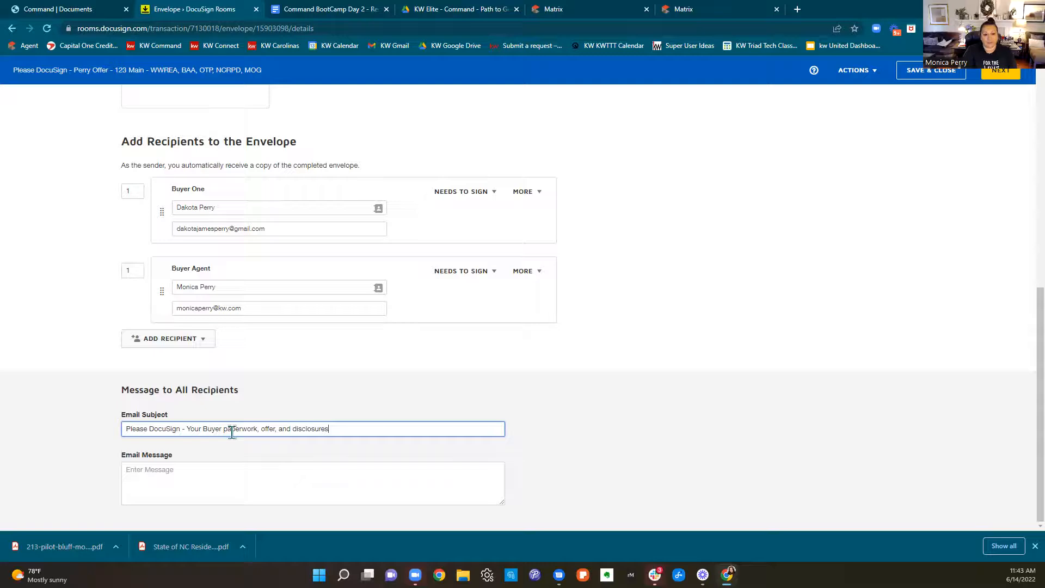
pyautogui.write('!')
# Enter an email message greeting the buyer by first name with "so excited......", and proceed to the envelope's field placement
pyautogui.click(348, 478)
pyautogui.write('Hey Dakota so excited ......')
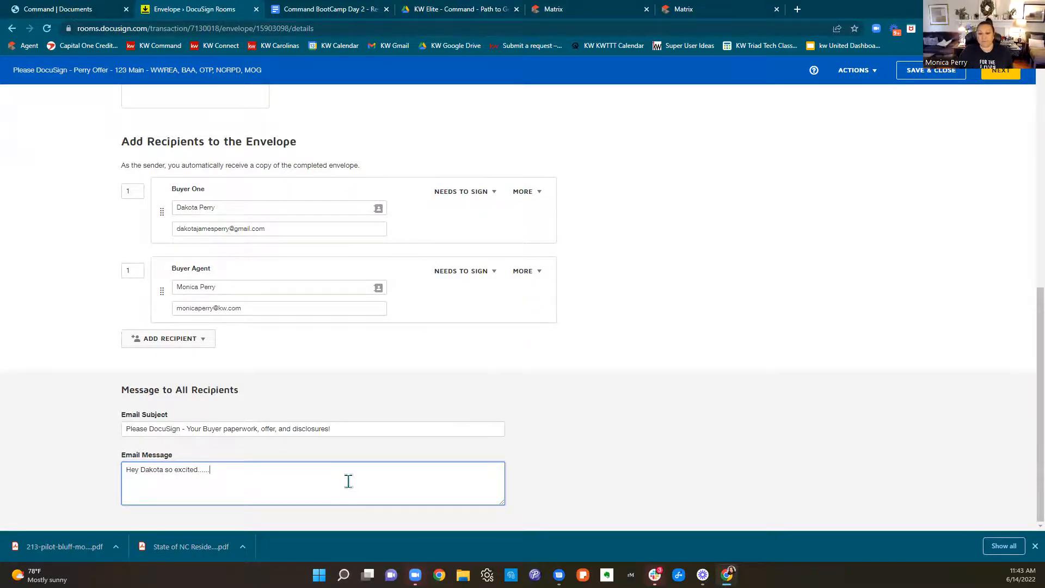
pyautogui.scroll(8, 423, 457)
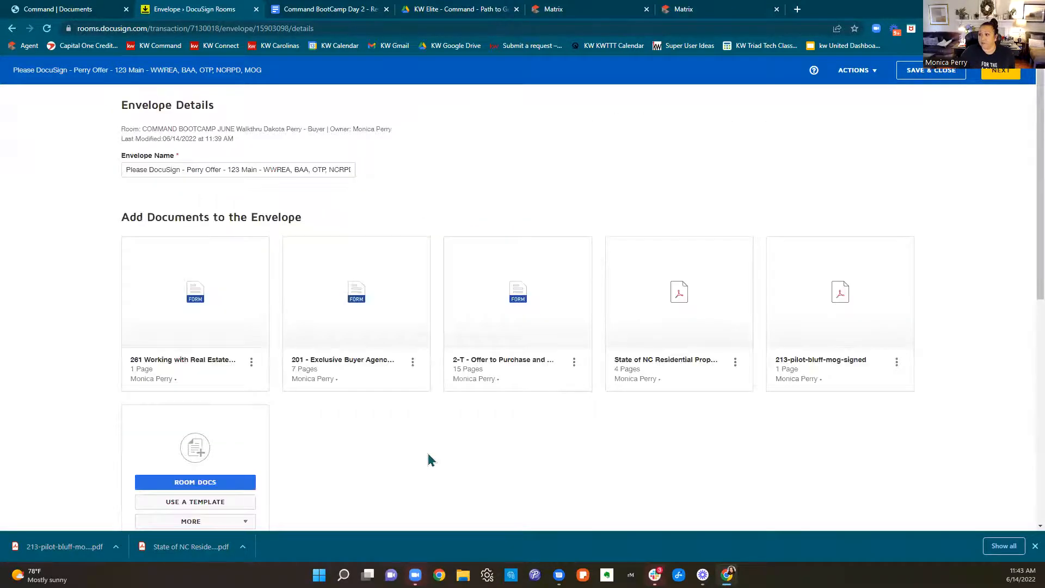
pyautogui.scroll(-8, 427, 460)
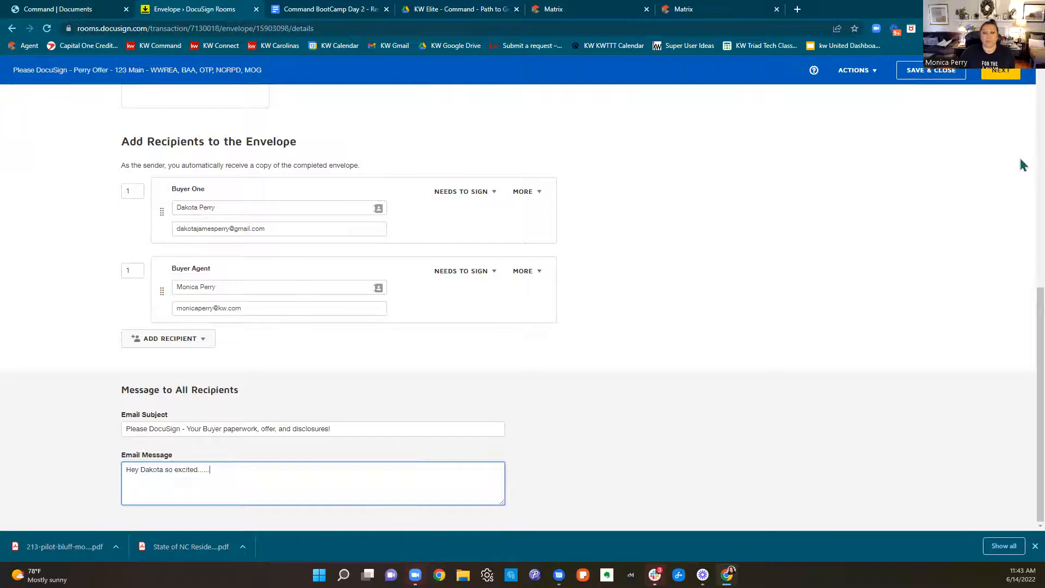
pyautogui.click(999, 76)
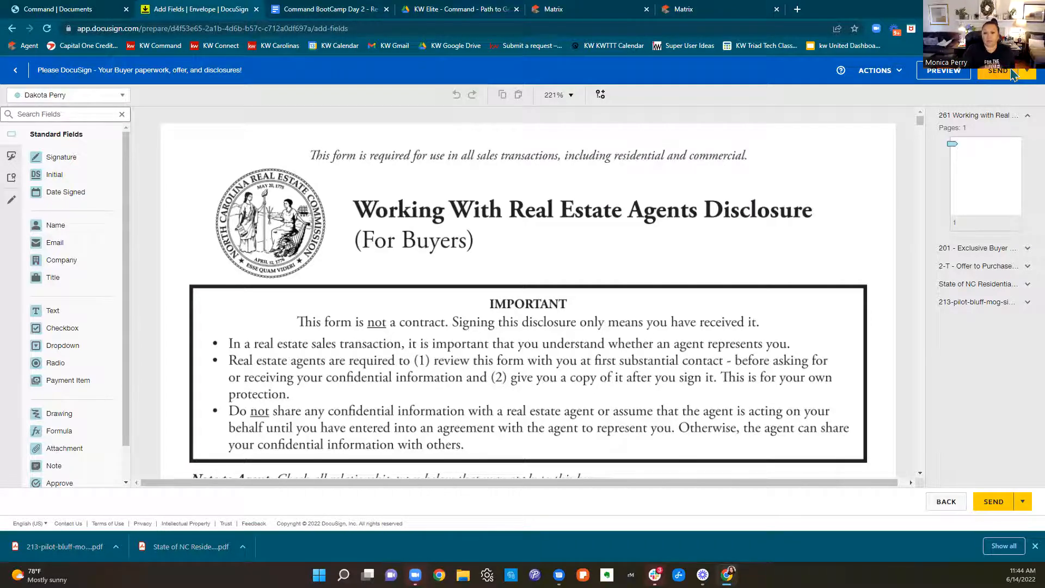
# Check the recipients available for field assignment and the buyer's signature and date fields on the Working With Real Estate Agents Disclosure
pyautogui.click(60, 100)
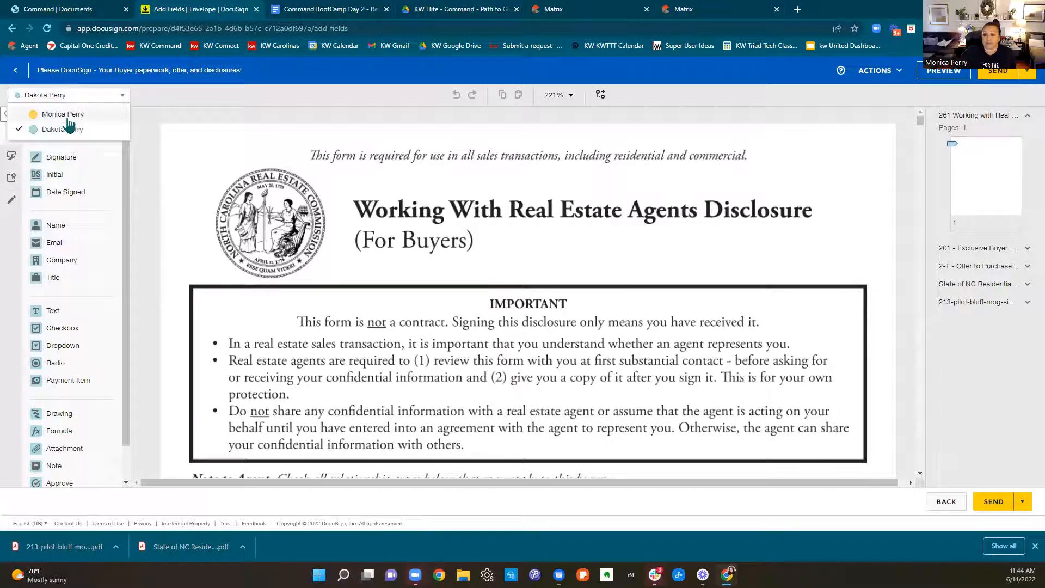
pyautogui.click(520, 188)
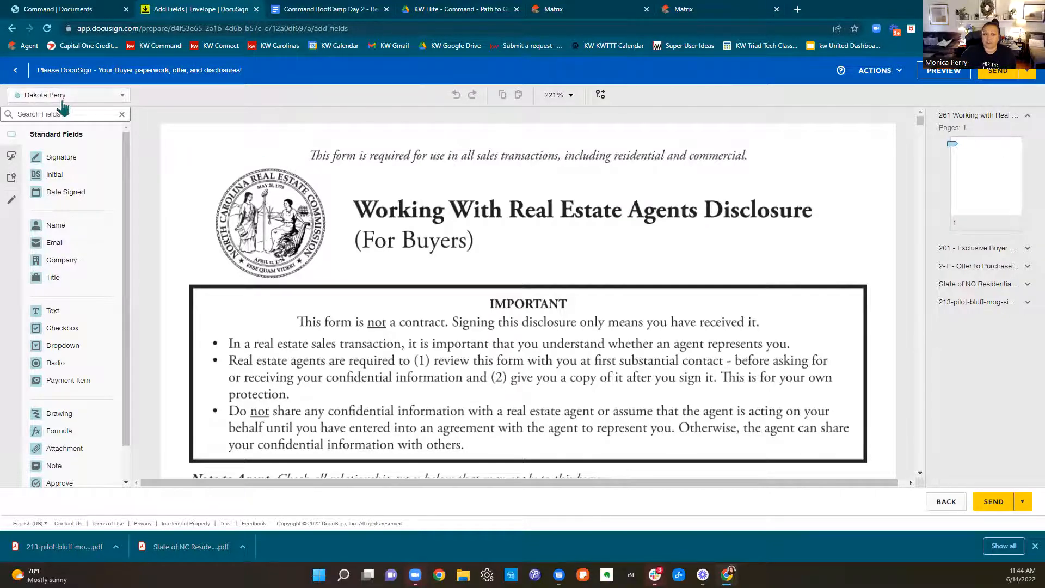
pyautogui.scroll(-10, 503, 312)
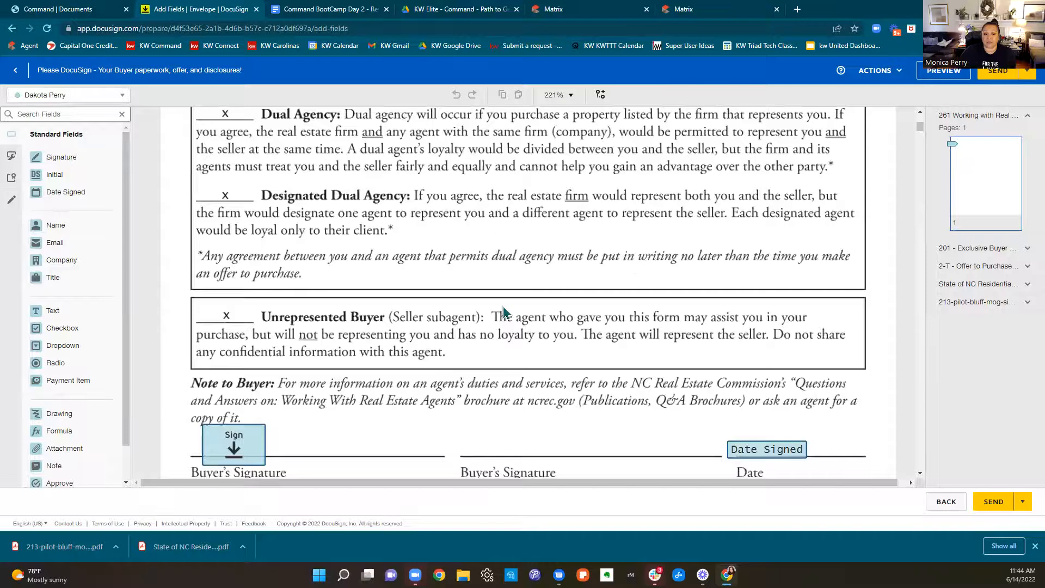
pyautogui.scroll(-3, 503, 313)
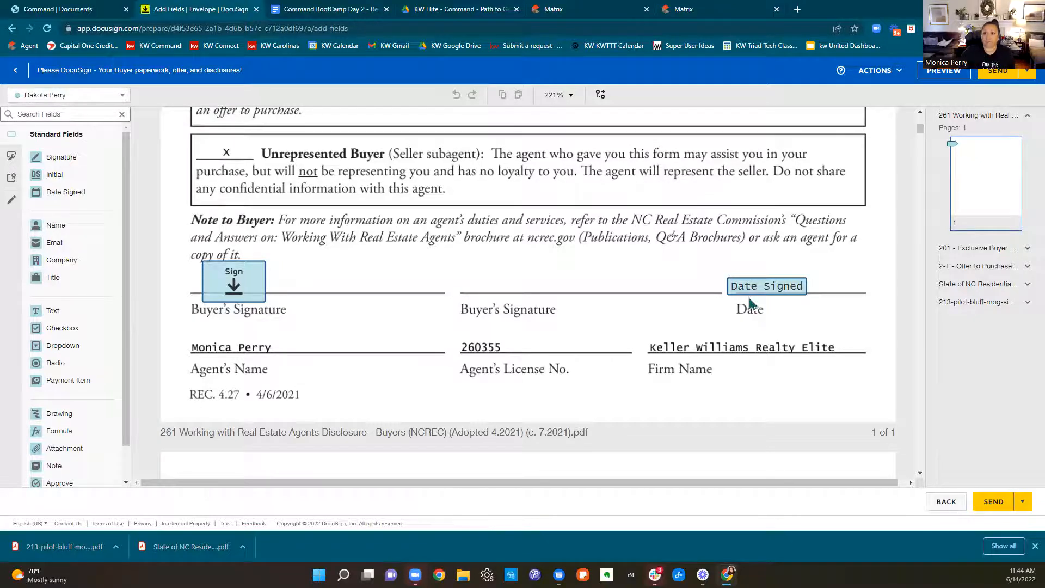
# Examine the buyer and agent initial fields on pages 1 to 4 of the 201 Exclusive Buyer Agency Agreement
pyautogui.click(1016, 255)
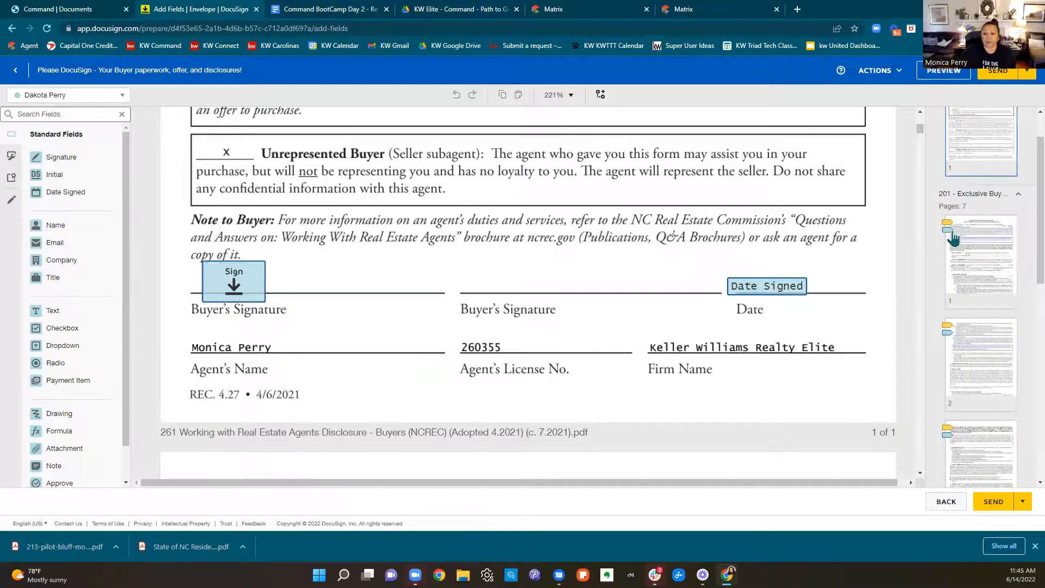
pyautogui.scroll(-6, 798, 235)
pyautogui.scroll(-10, 799, 236)
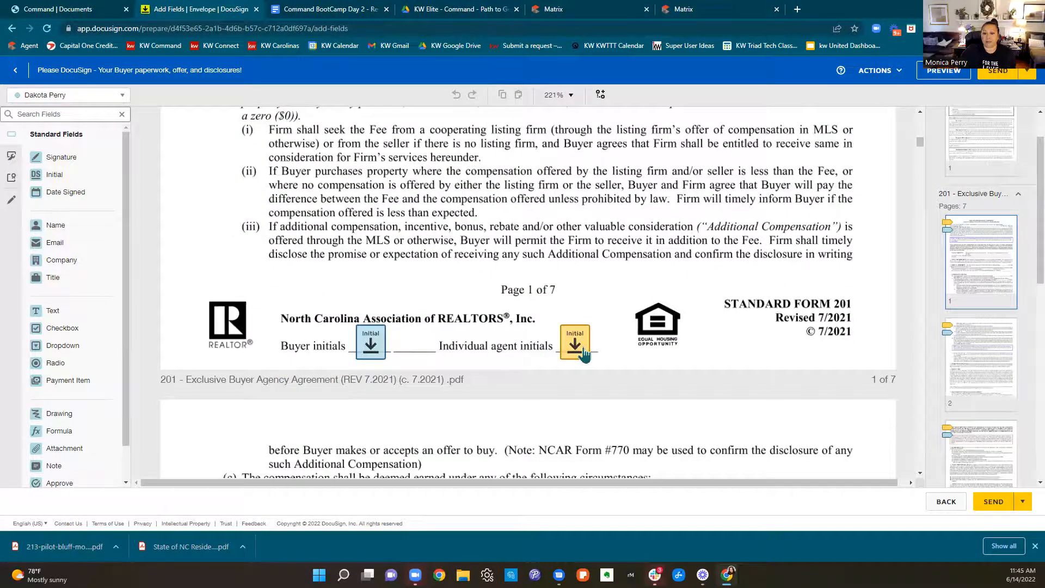
pyautogui.scroll(-8, 582, 351)
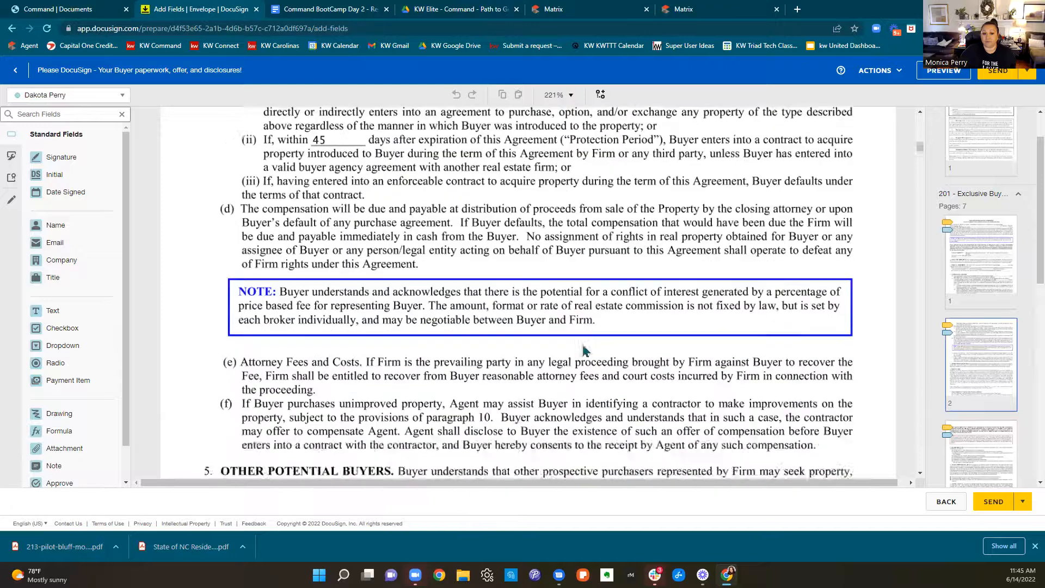
pyautogui.scroll(-6, 583, 351)
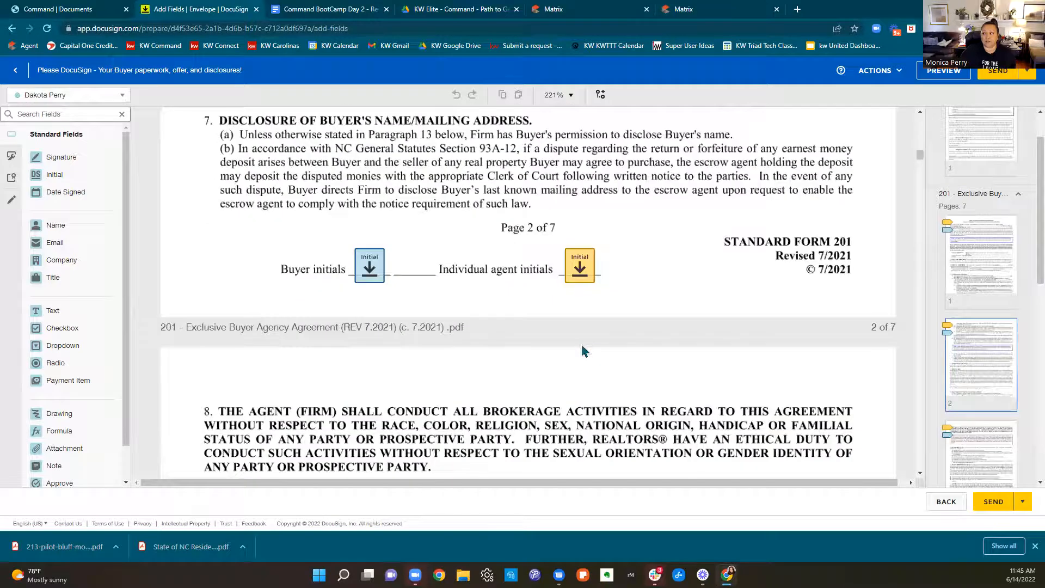
pyautogui.scroll(-10, 581, 348)
pyautogui.scroll(-8, 580, 349)
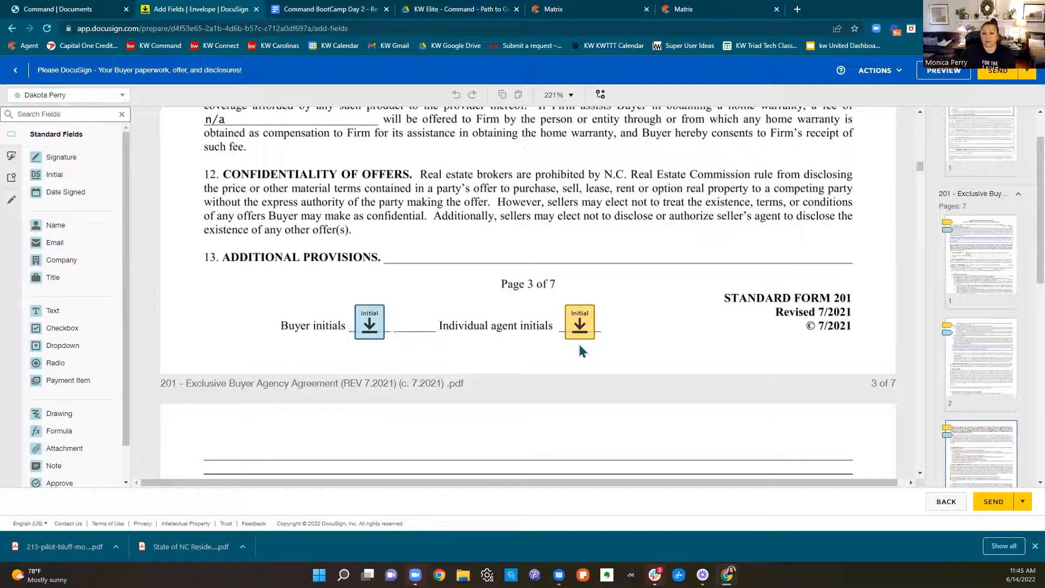
pyautogui.scroll(-8, 579, 348)
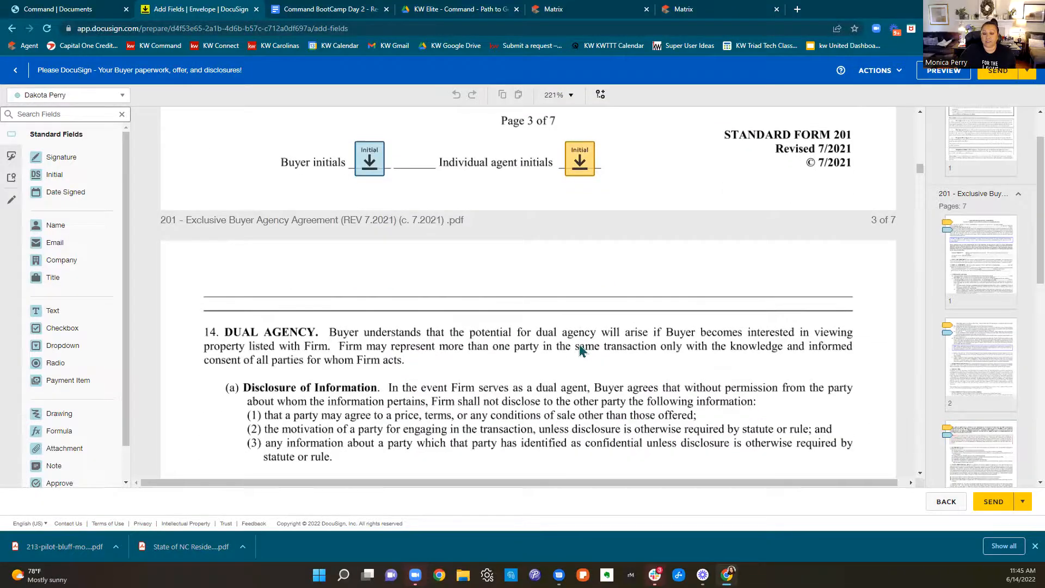
pyautogui.scroll(-8, 579, 349)
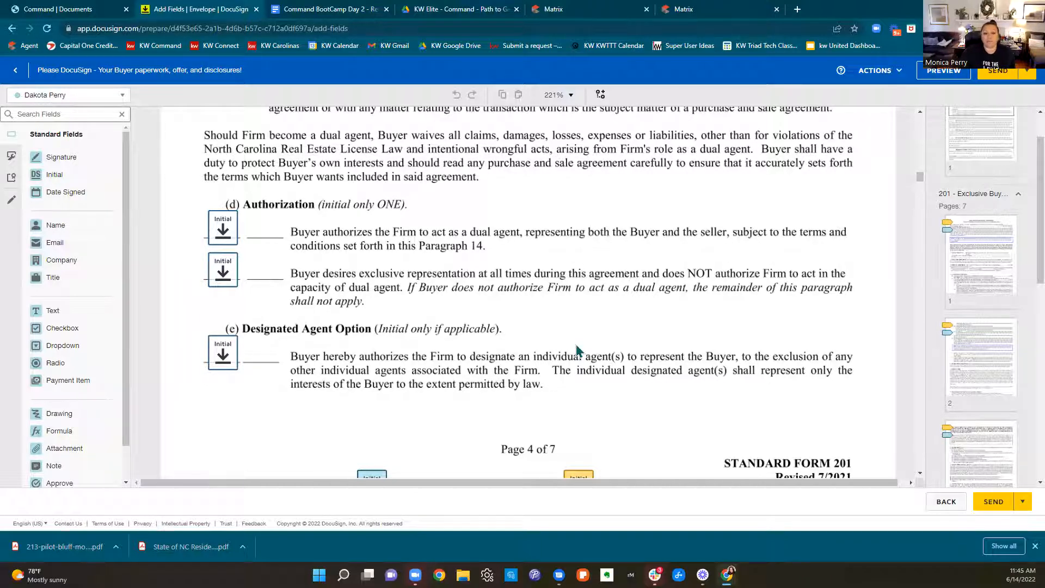
pyautogui.scroll(-1, 581, 347)
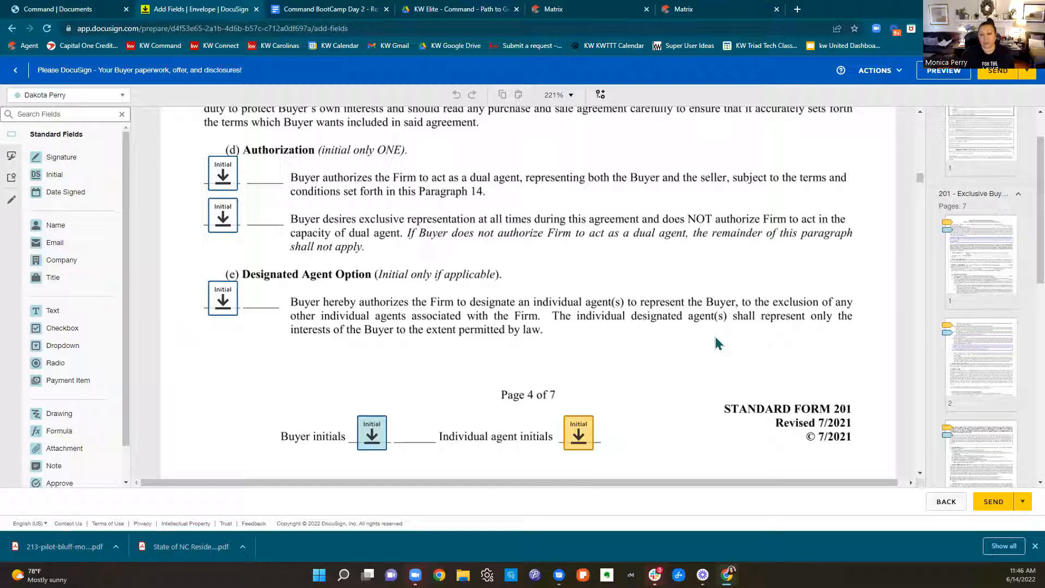
# Preview the envelope as the buyer, going through the required signature and initial fields up to page 5 of the agency agreement
pyautogui.click(956, 79)
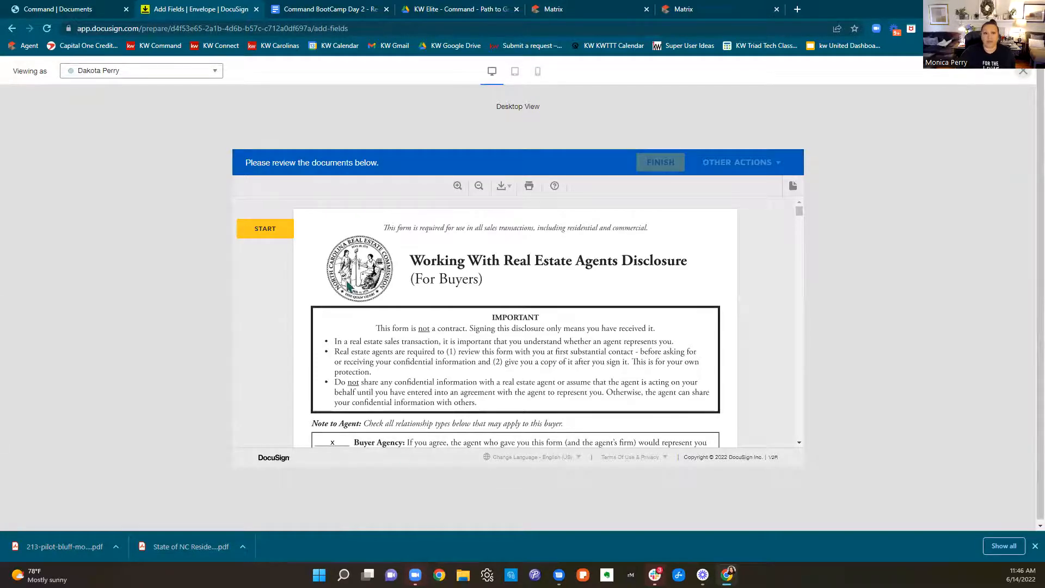
pyautogui.click(263, 228)
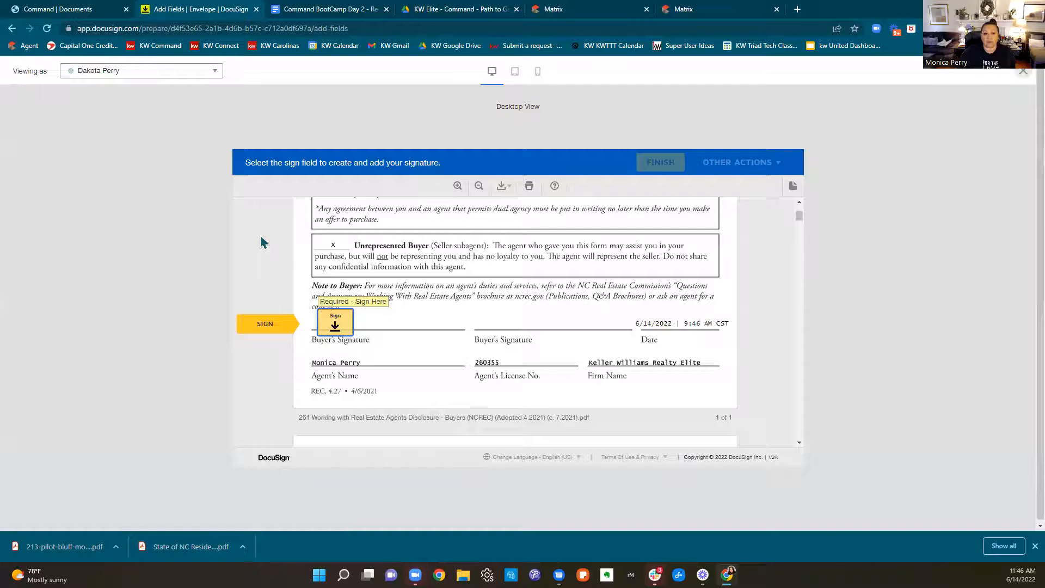
pyautogui.click(335, 326)
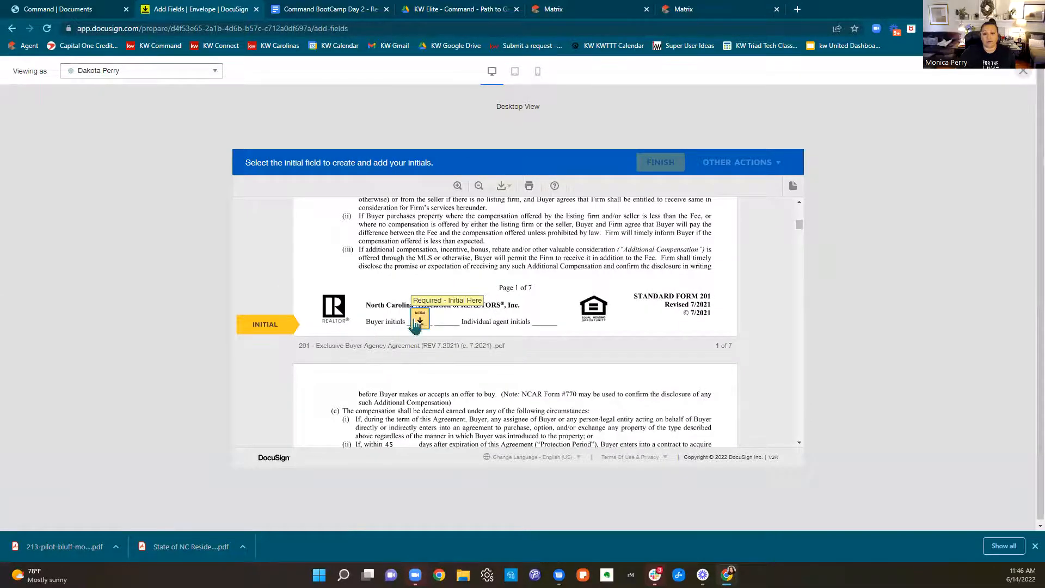
pyautogui.click(416, 321)
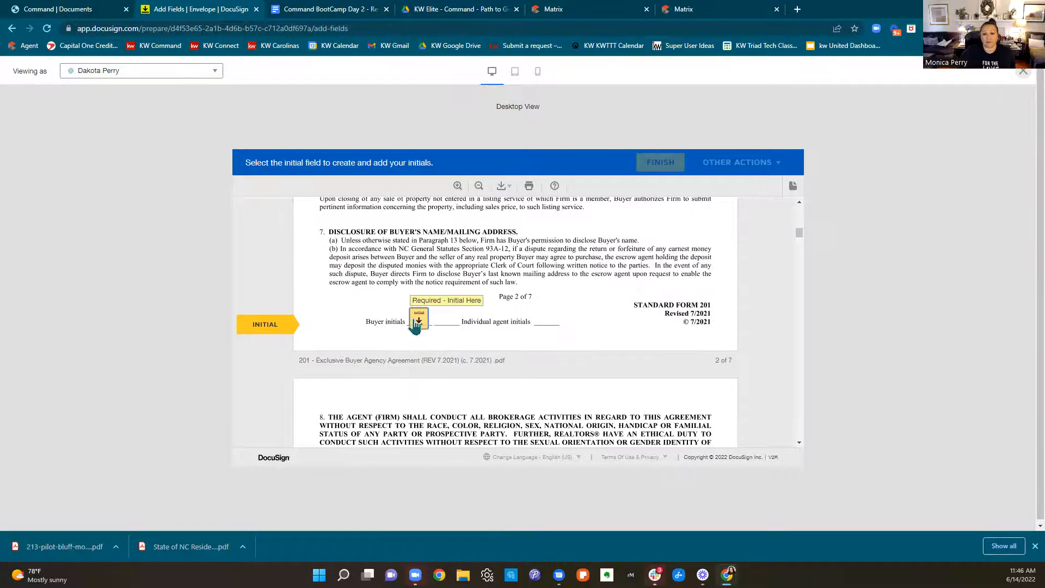
pyautogui.click(416, 321)
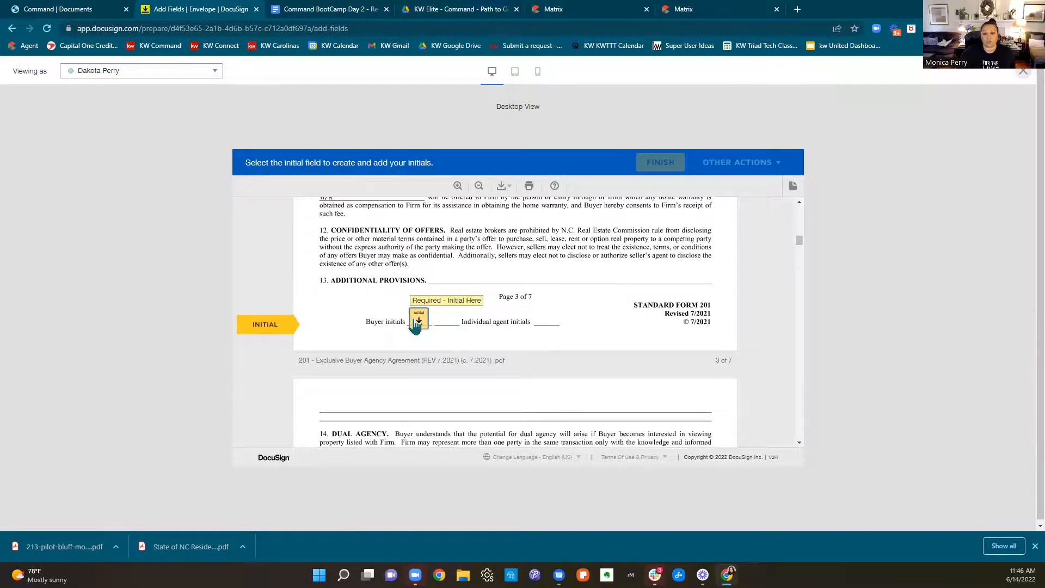
pyautogui.click(416, 321)
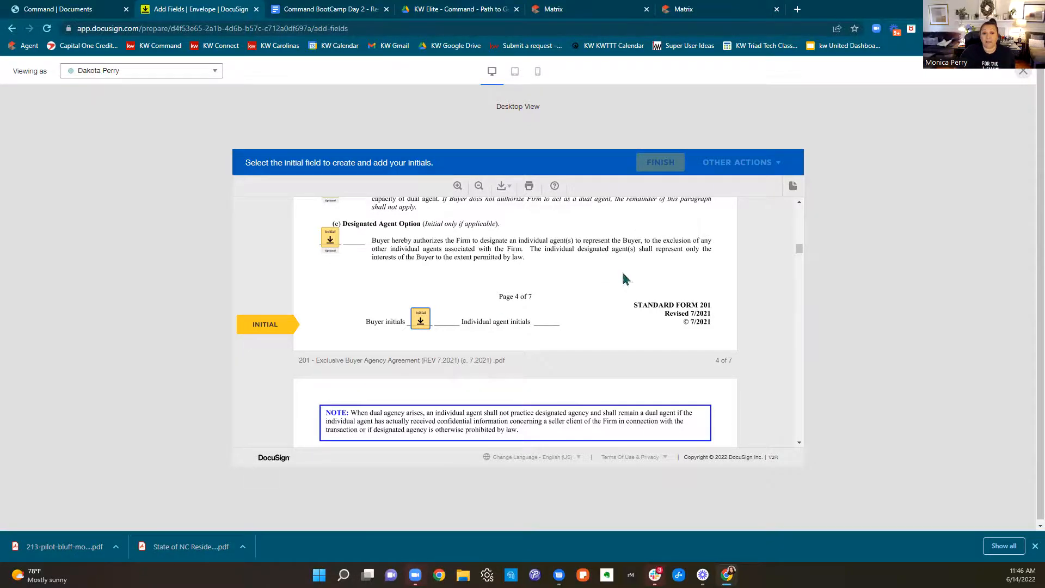
pyautogui.click(420, 320)
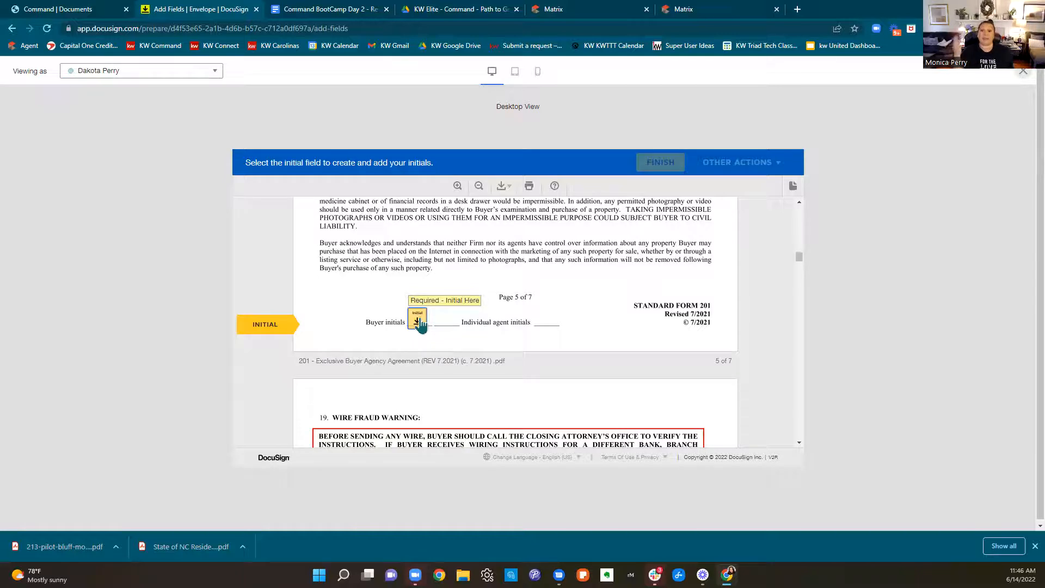
# Review the optional dual agency and designated agent initial fields on page 4 in the buyer's preview, and close the preview
pyautogui.scroll(10, 661, 395)
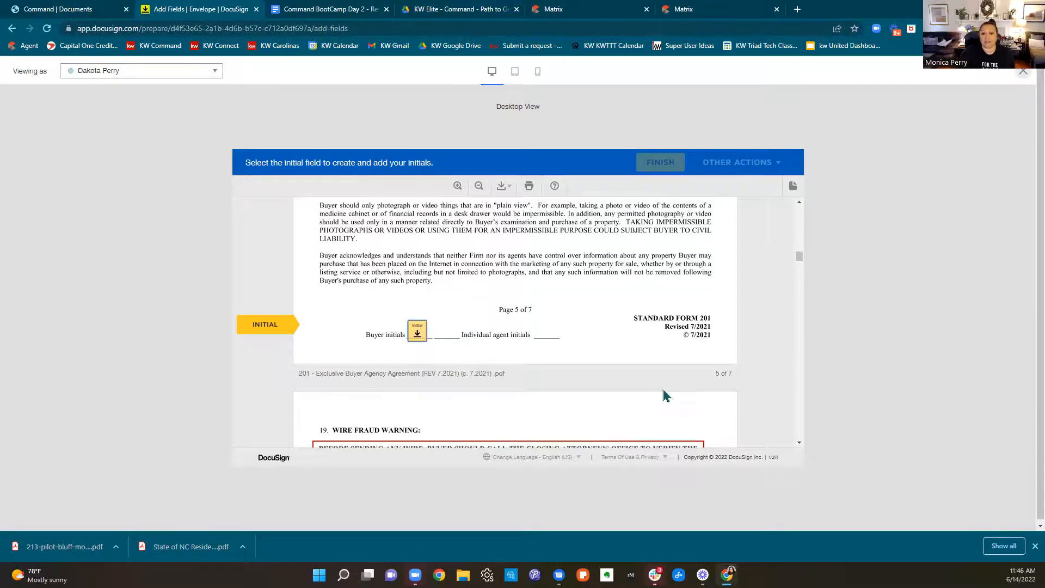
pyautogui.scroll(2, 660, 392)
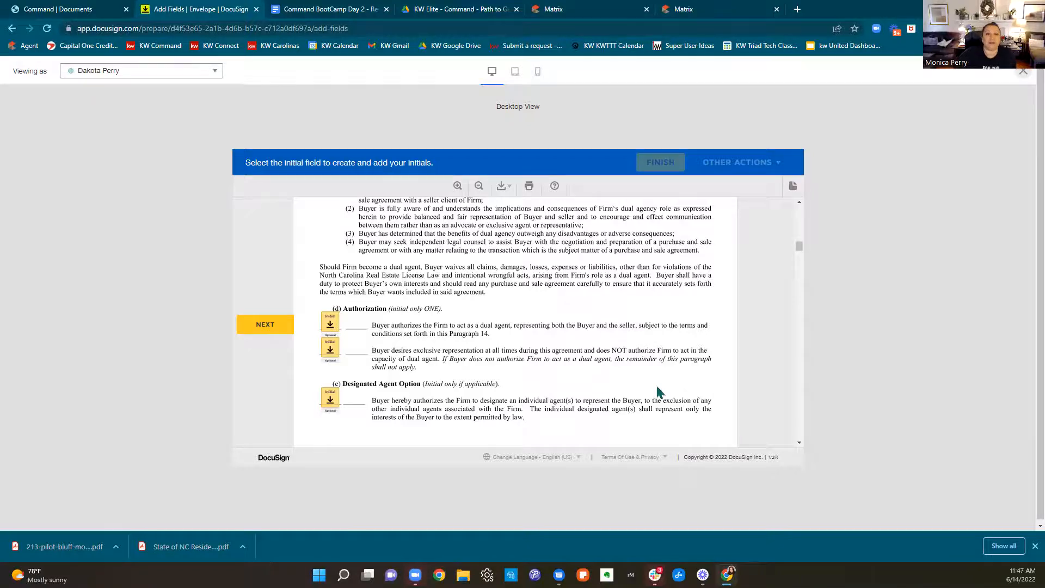
pyautogui.scroll(4, 658, 391)
pyautogui.scroll(-2, 658, 391)
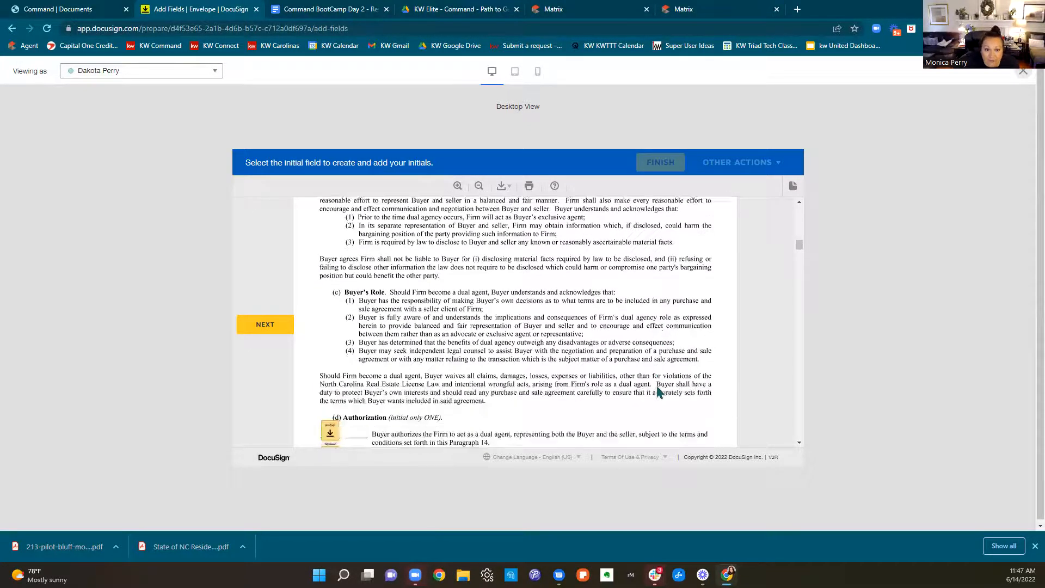
pyautogui.scroll(-2, 659, 391)
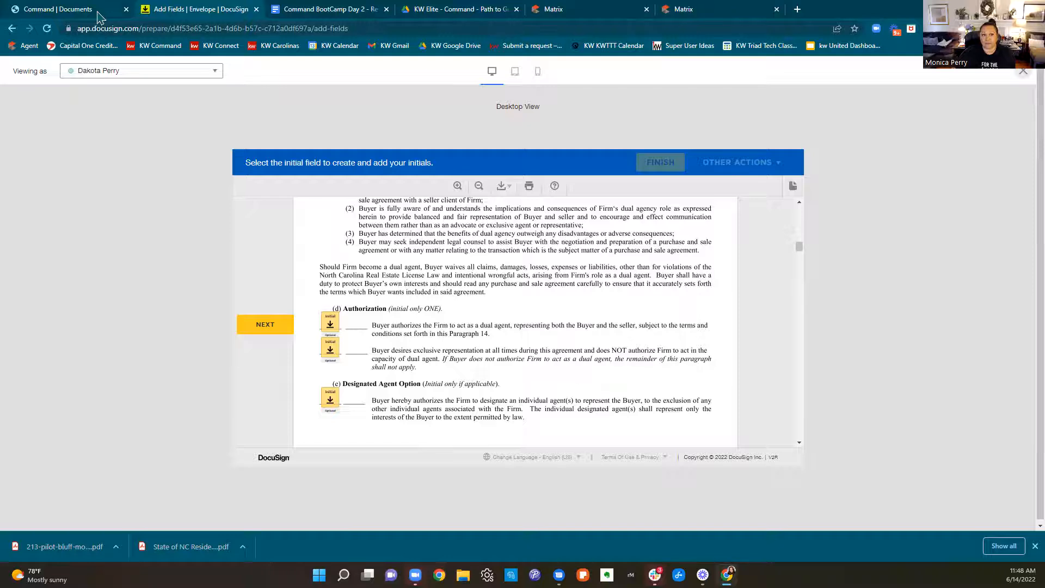
pyautogui.click(1023, 71)
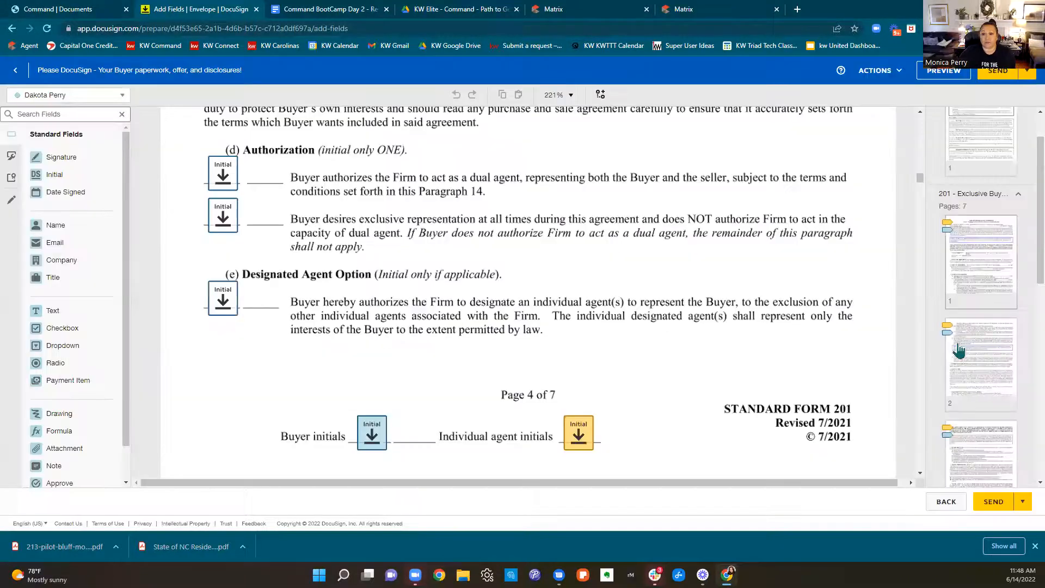
# Make the buyer's initial field for authorizing the Firm as a dual agent, under paragraph 14(d), a required field
pyautogui.scroll(1, 827, 344)
pyautogui.scroll(1, 827, 344)
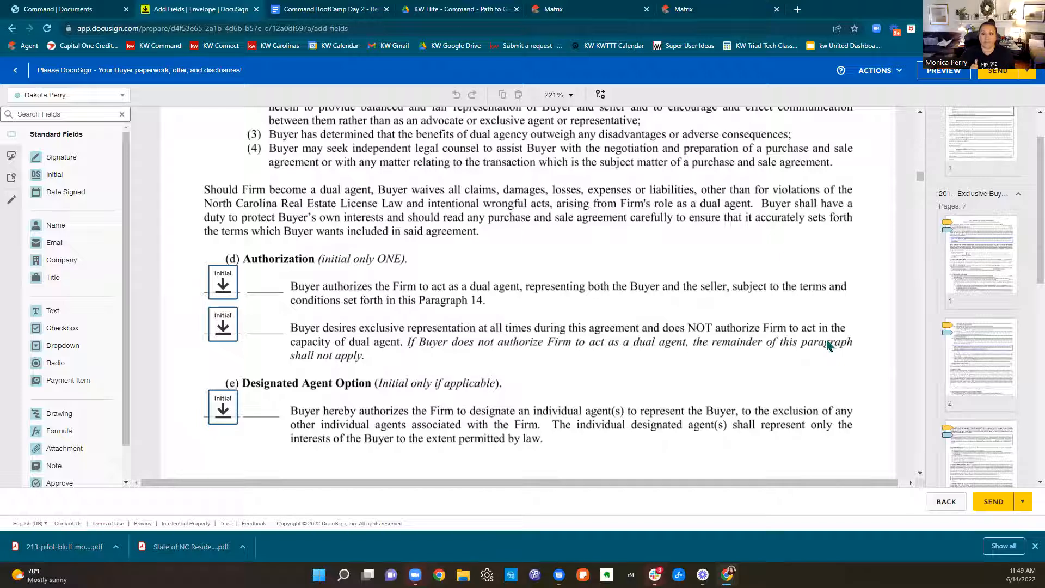
pyautogui.click(216, 295)
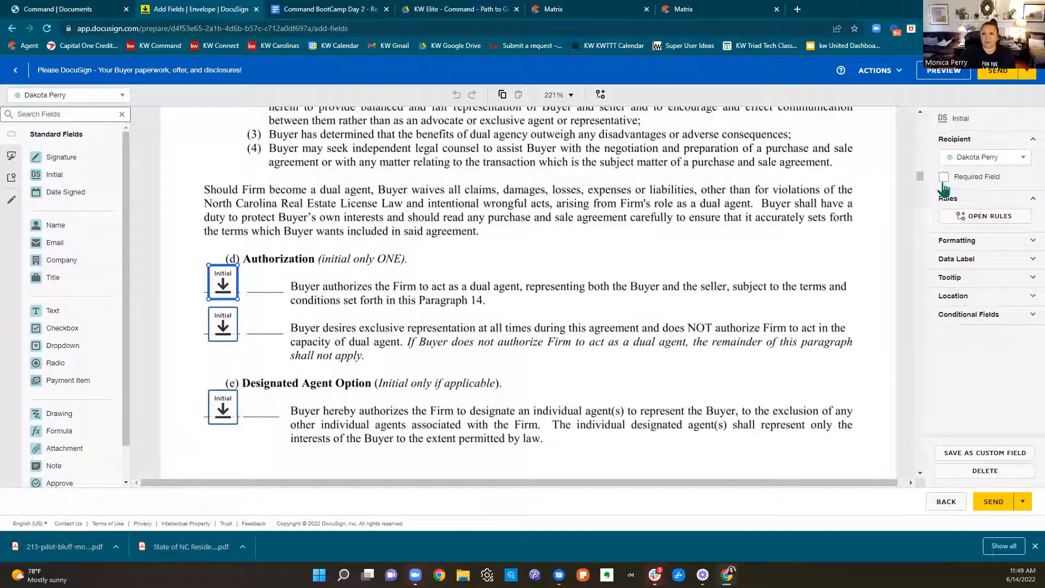
pyautogui.click(944, 177)
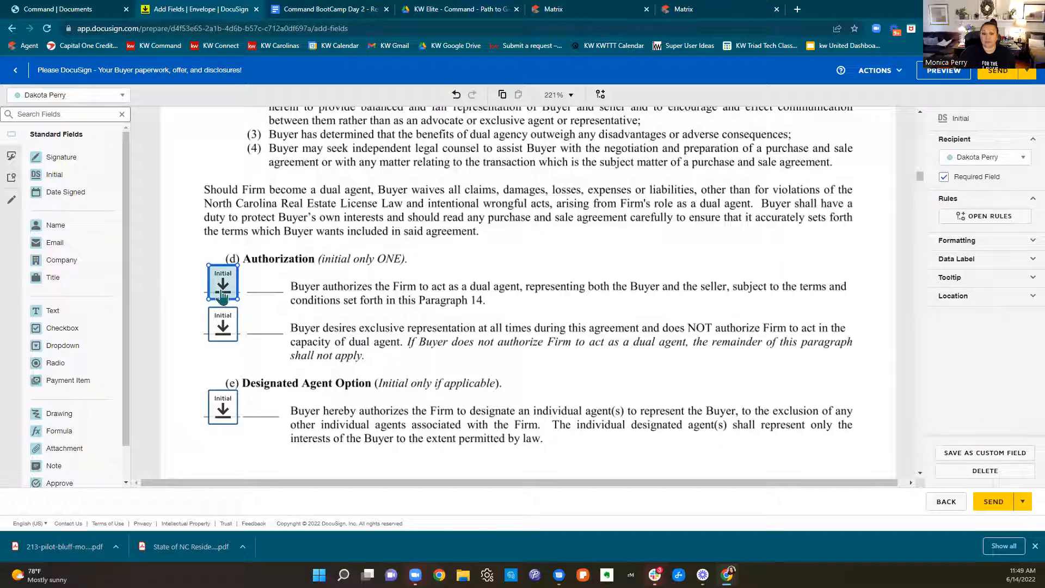
# Delete the buyer's initial fields for exclusive representation and the Designated Agent Option on page 4 of the agency agreement
pyautogui.click(227, 337)
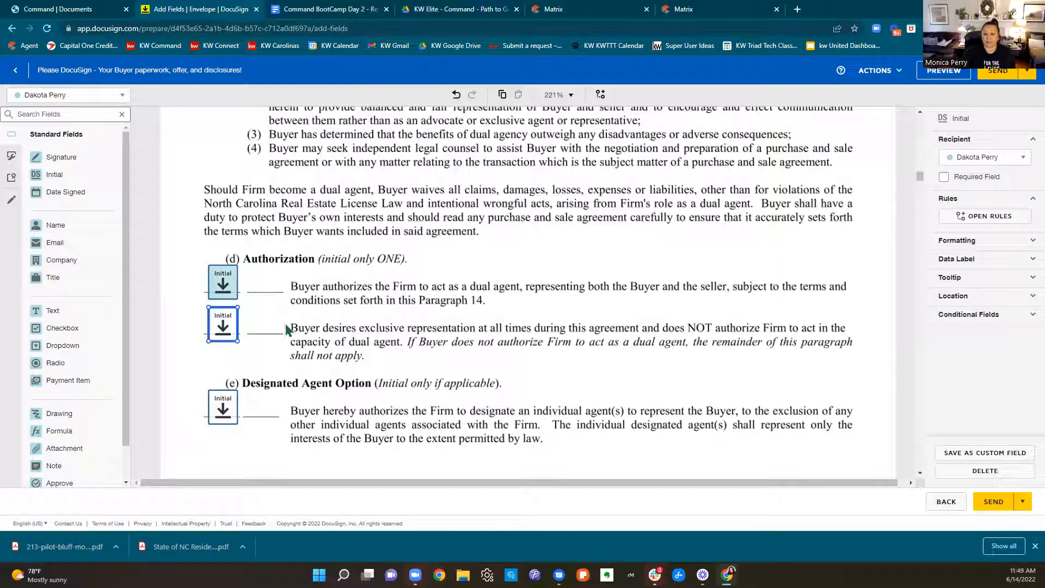
pyautogui.press('Delete')
pyautogui.click(233, 411)
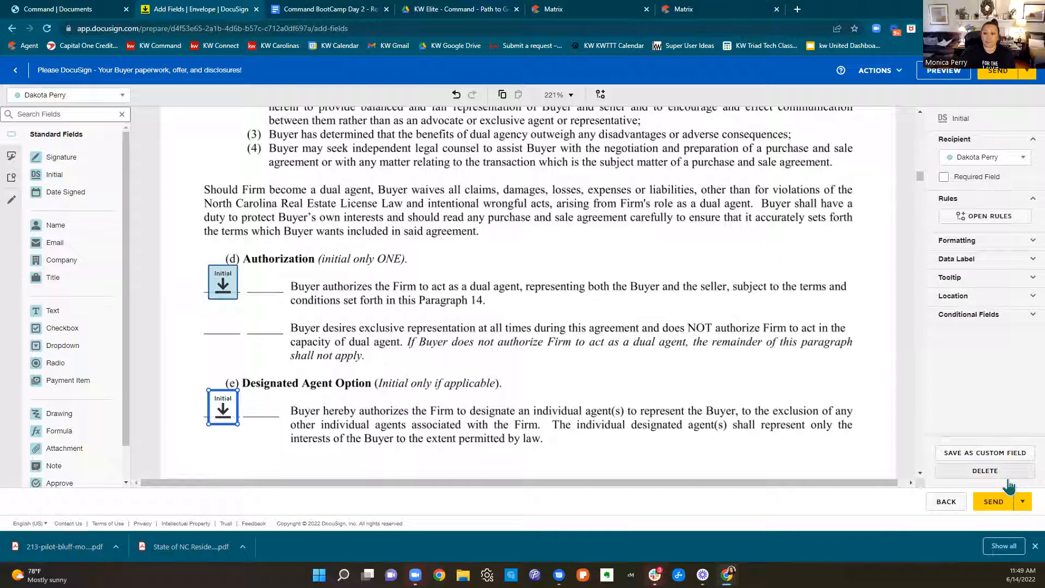
pyautogui.click(985, 470)
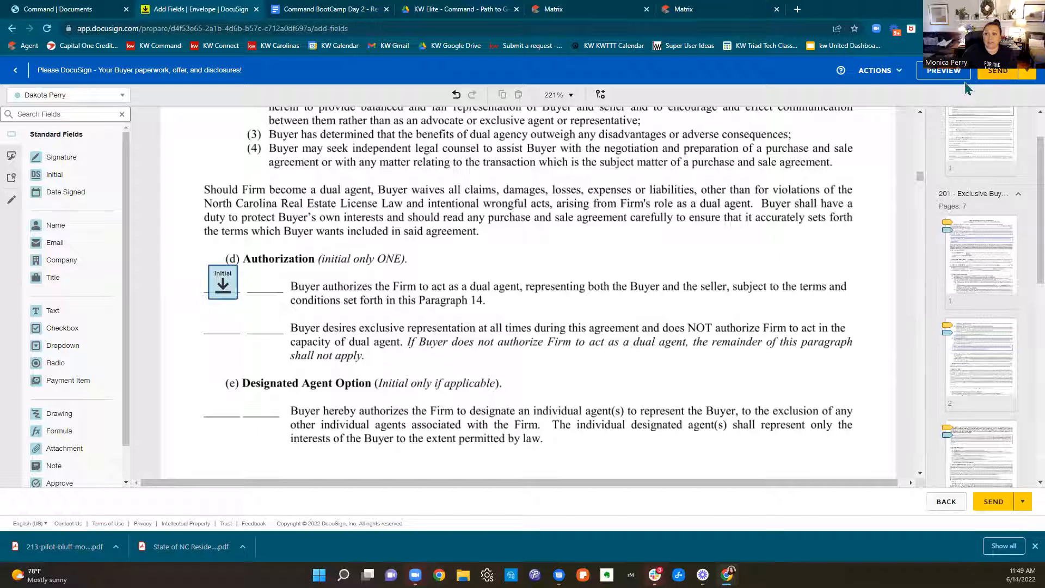
# Preview the envelope again as the buyer, going through the required fields and dual agency initial to the agency agreement's signature field
pyautogui.click(944, 82)
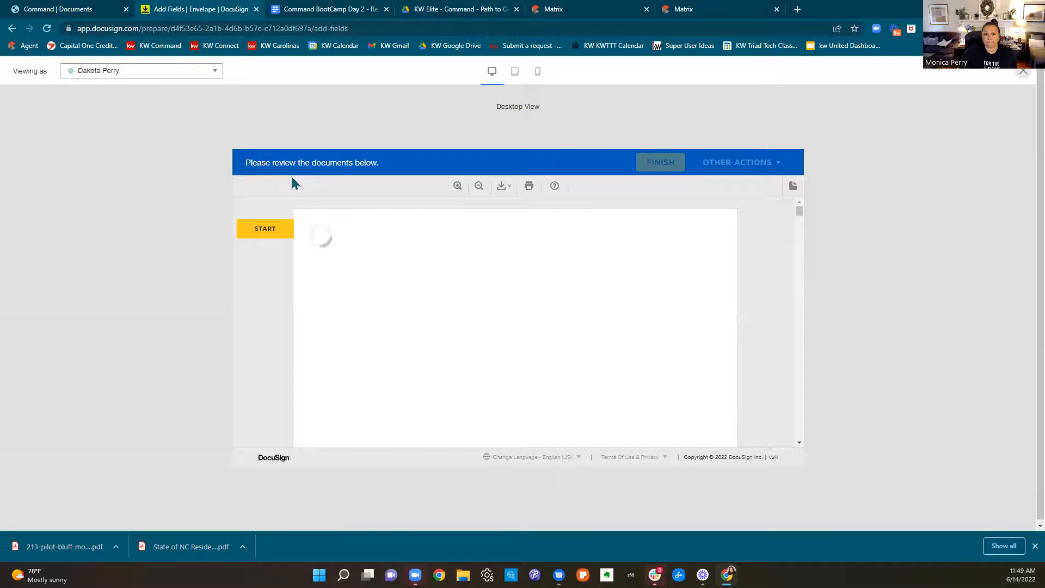
pyautogui.click(260, 237)
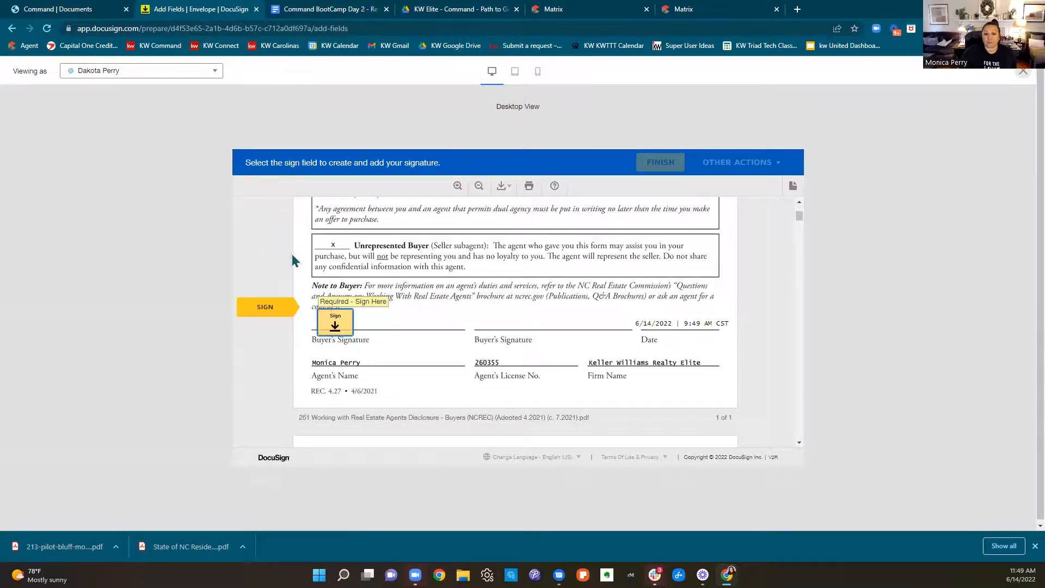
pyautogui.click(330, 317)
pyautogui.click(420, 322)
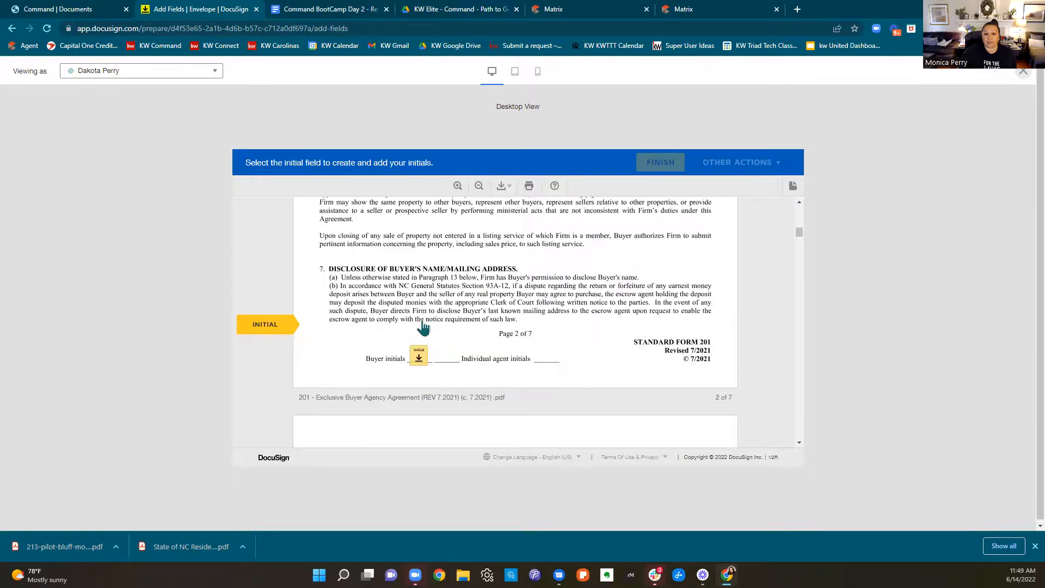
pyautogui.click(420, 321)
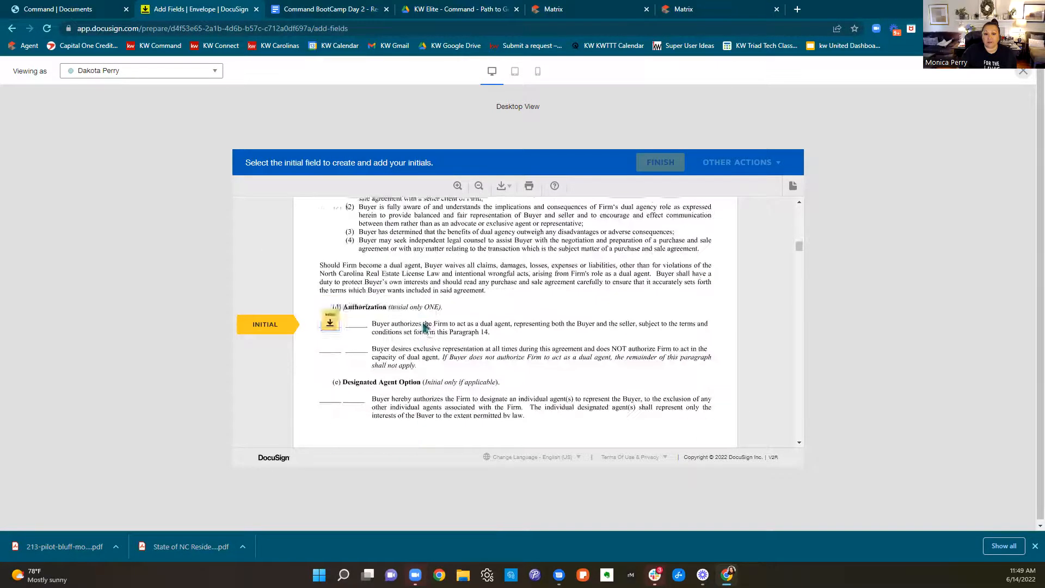
pyautogui.click(333, 324)
pyautogui.click(420, 322)
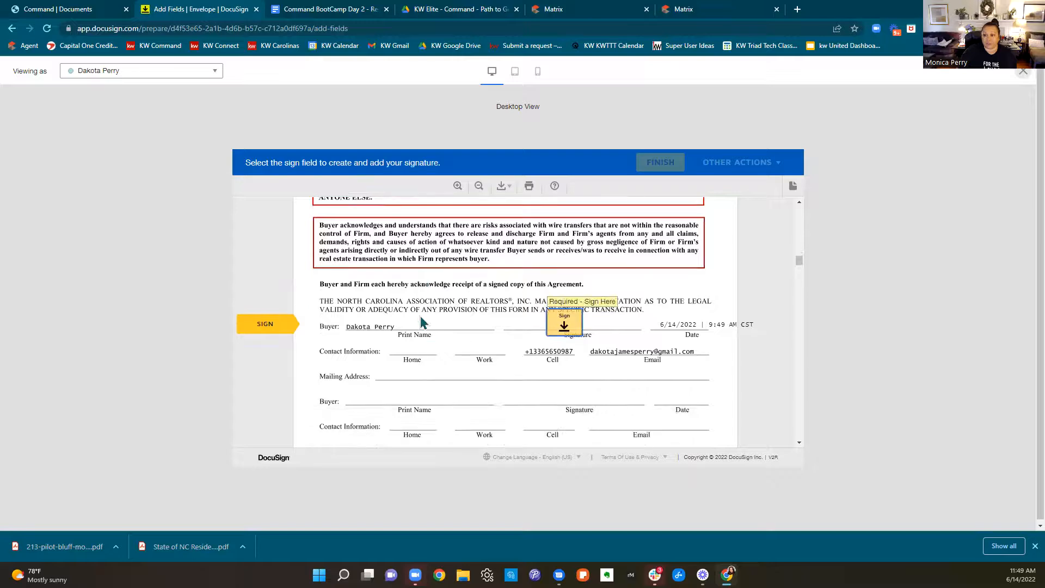
# Close the preview and review the signing fields through the rest of the agency agreement and the Offer to Purchase and Contract
pyautogui.click(1022, 72)
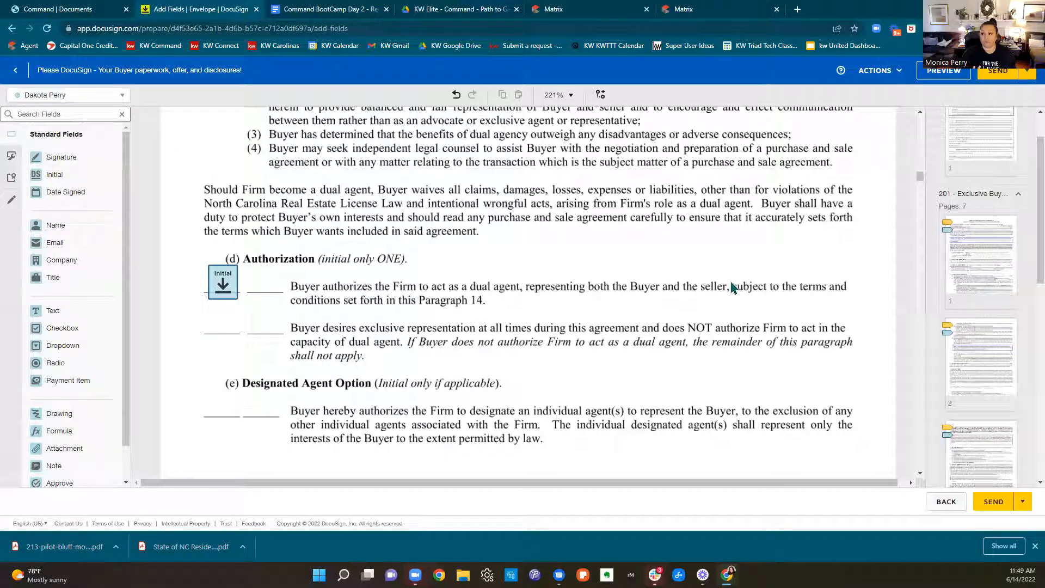
pyautogui.scroll(-10, 729, 283)
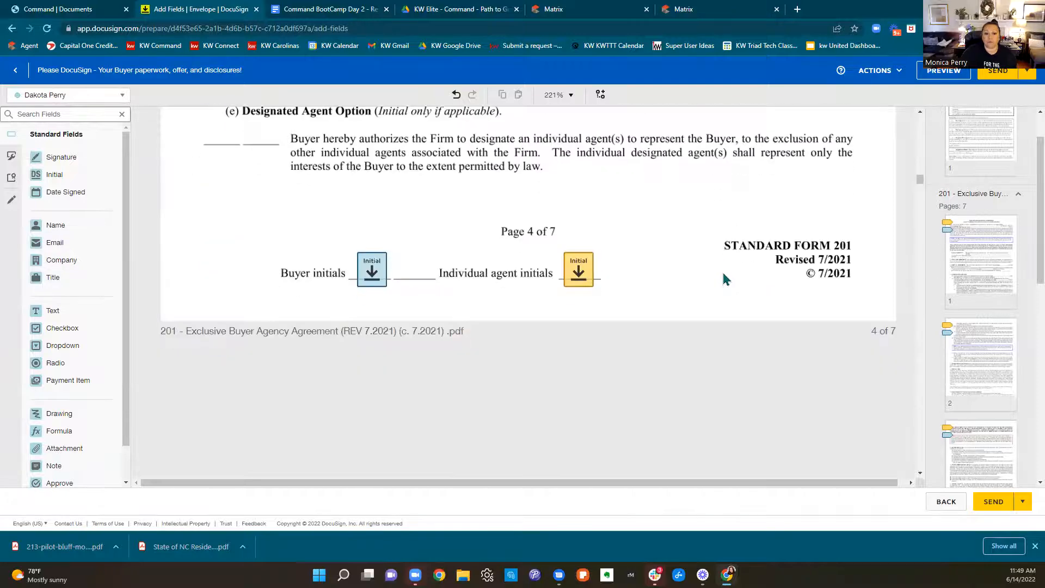
pyautogui.scroll(-10, 724, 278)
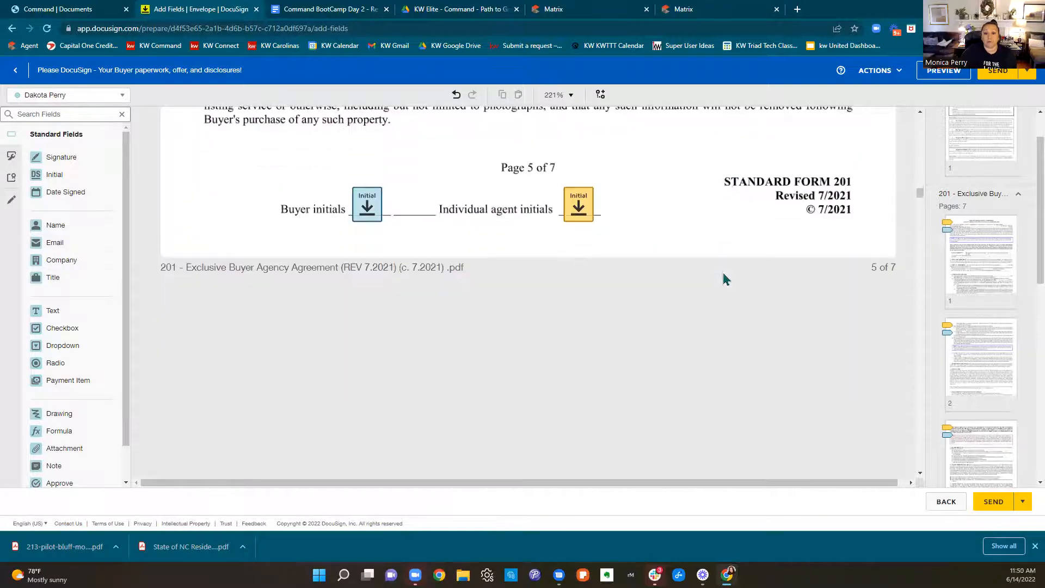
pyautogui.scroll(-10, 724, 279)
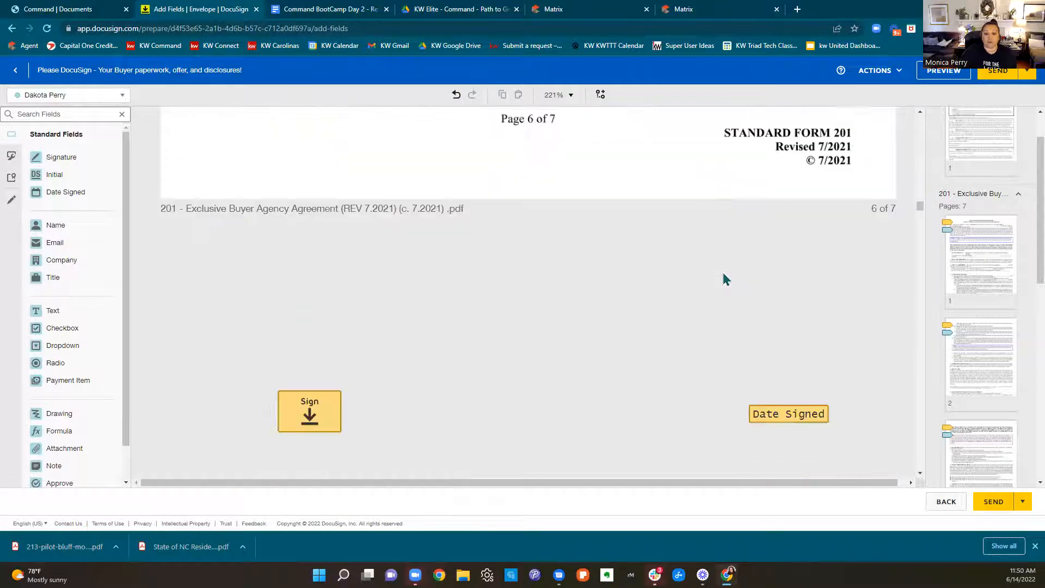
pyautogui.scroll(-5, 725, 279)
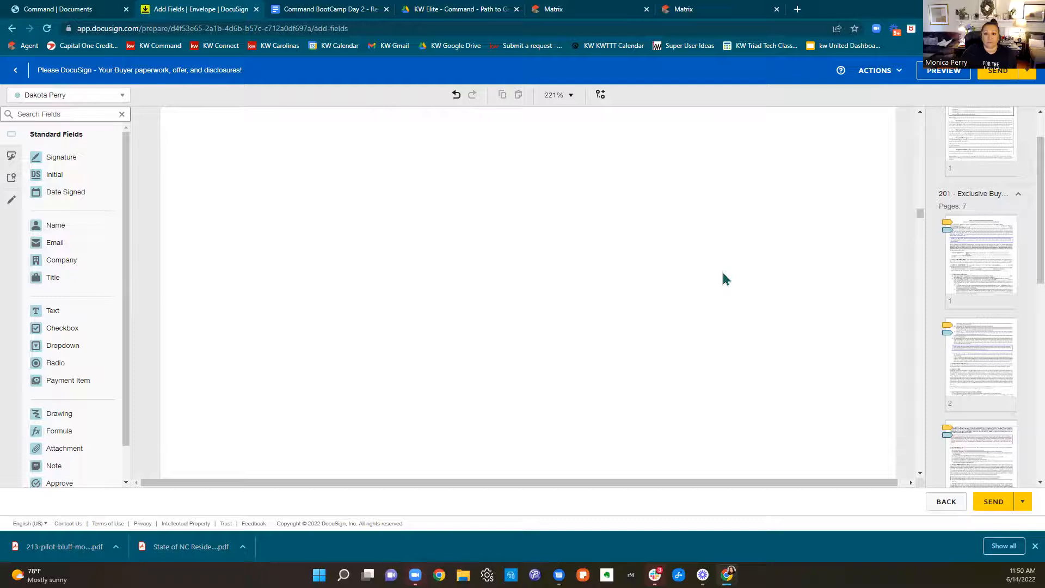
pyautogui.scroll(-10, 727, 278)
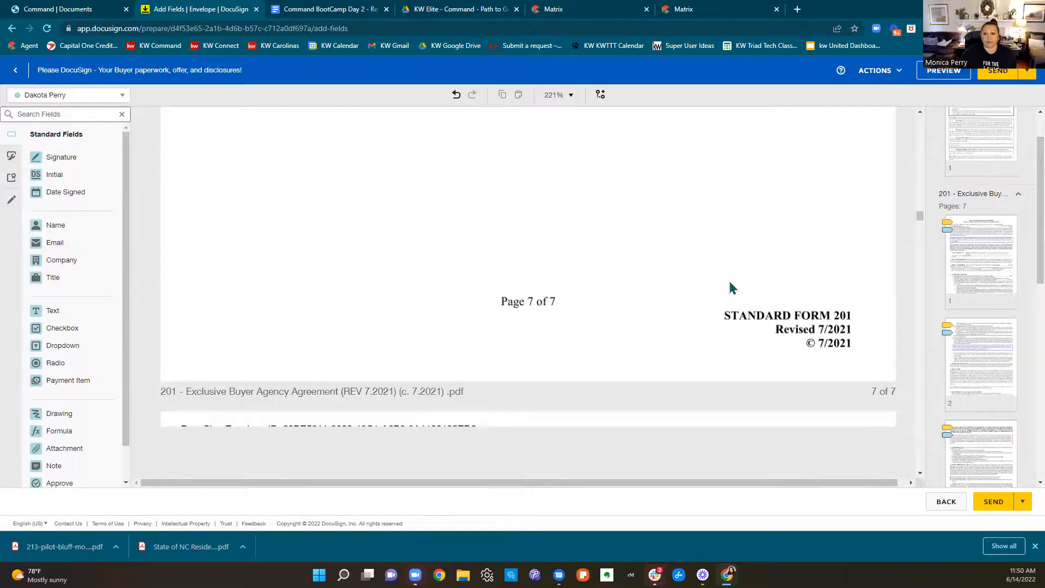
pyautogui.scroll(-20, 729, 282)
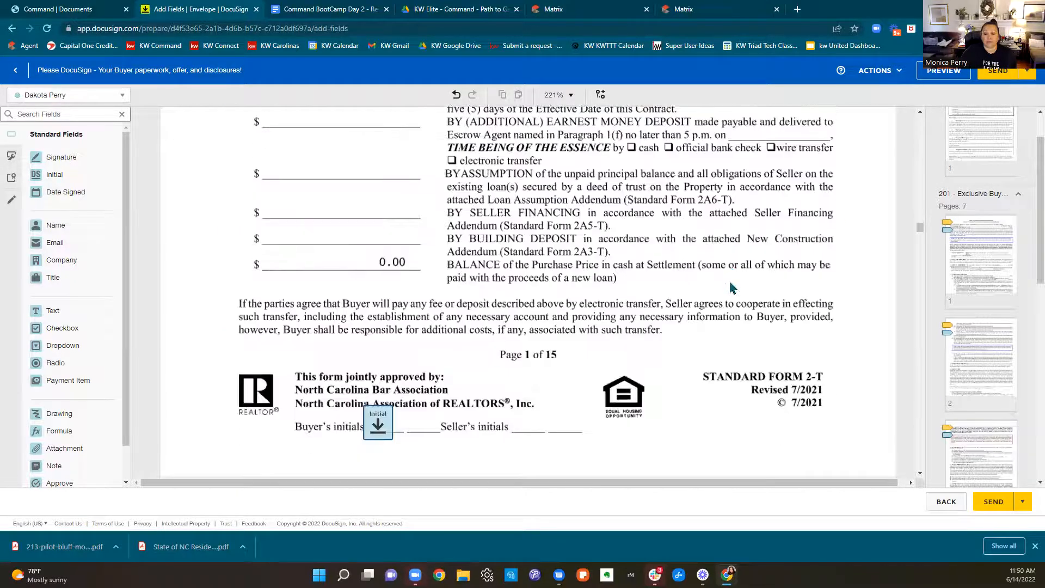
pyautogui.scroll(-15, 730, 288)
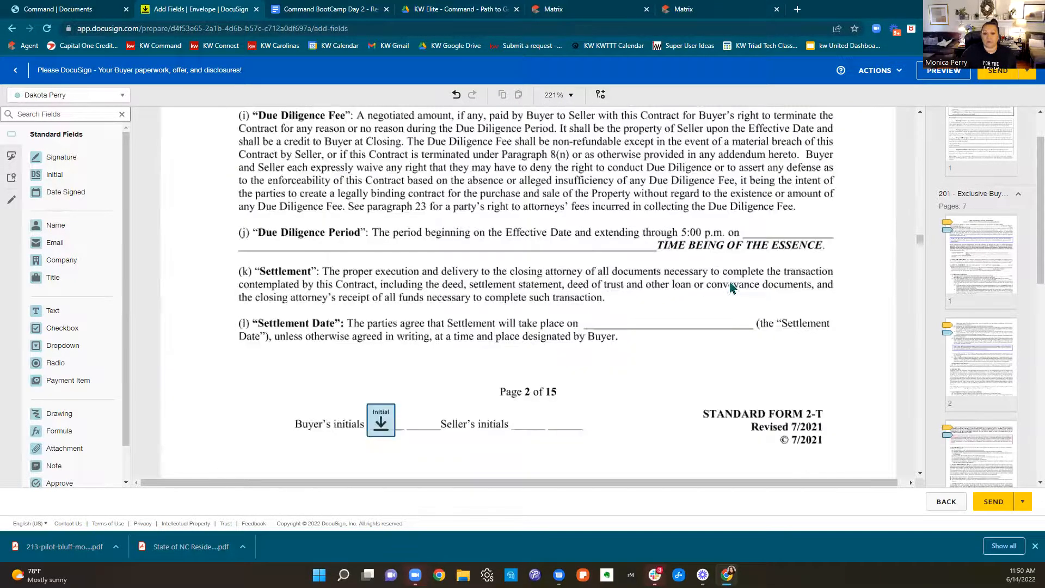
pyautogui.scroll(-15, 732, 289)
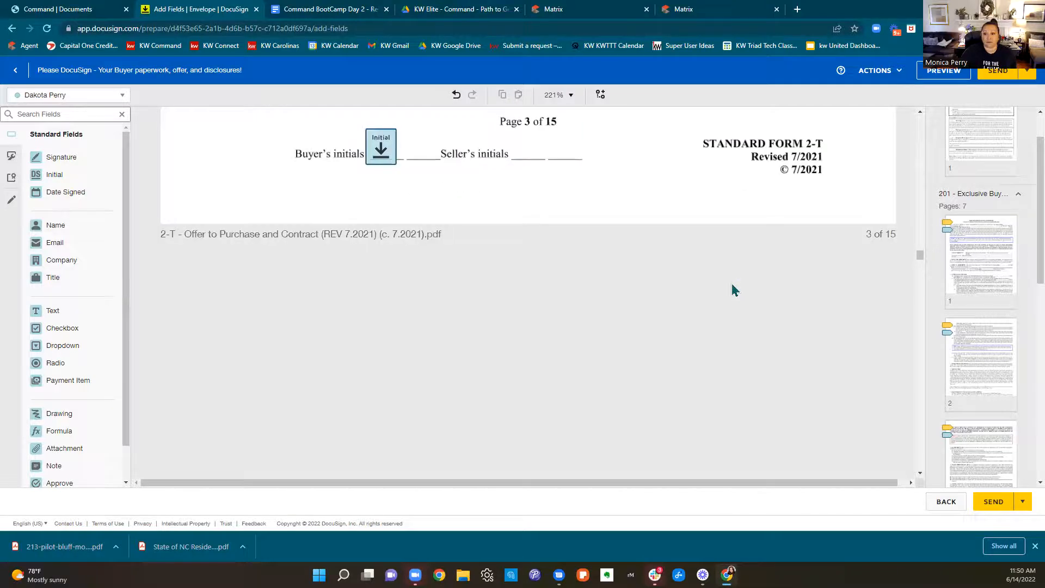
pyautogui.scroll(-15, 734, 289)
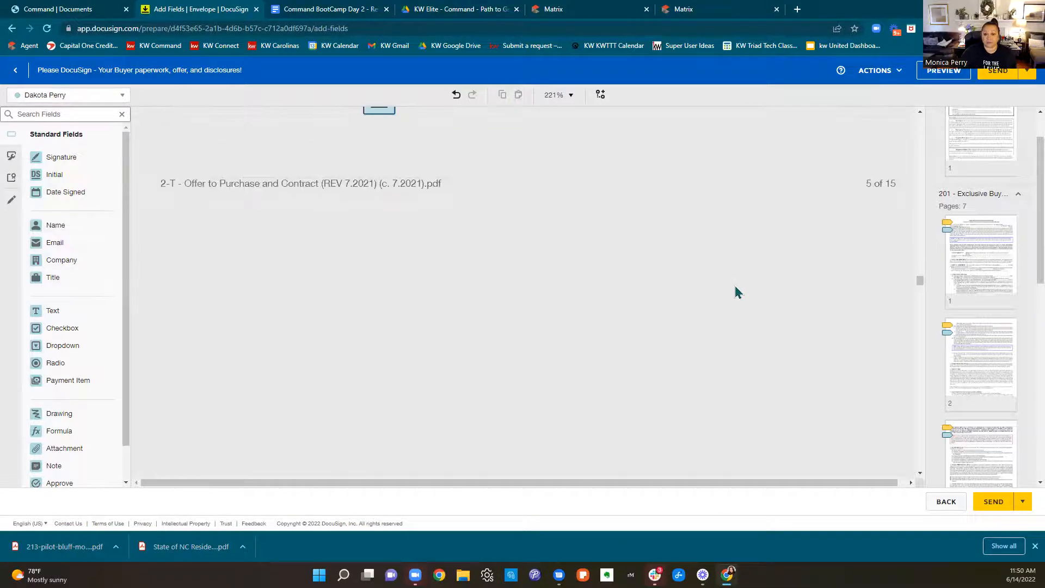
pyautogui.scroll(-10, 735, 288)
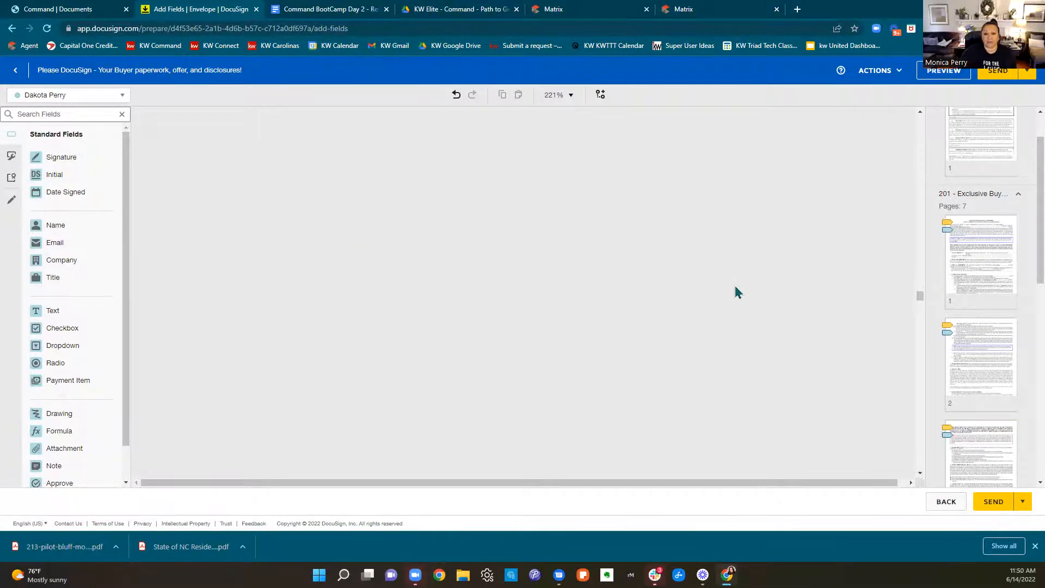
pyautogui.scroll(-10, 737, 292)
pyautogui.scroll(-13, 735, 287)
pyautogui.scroll(-8, 1000, 291)
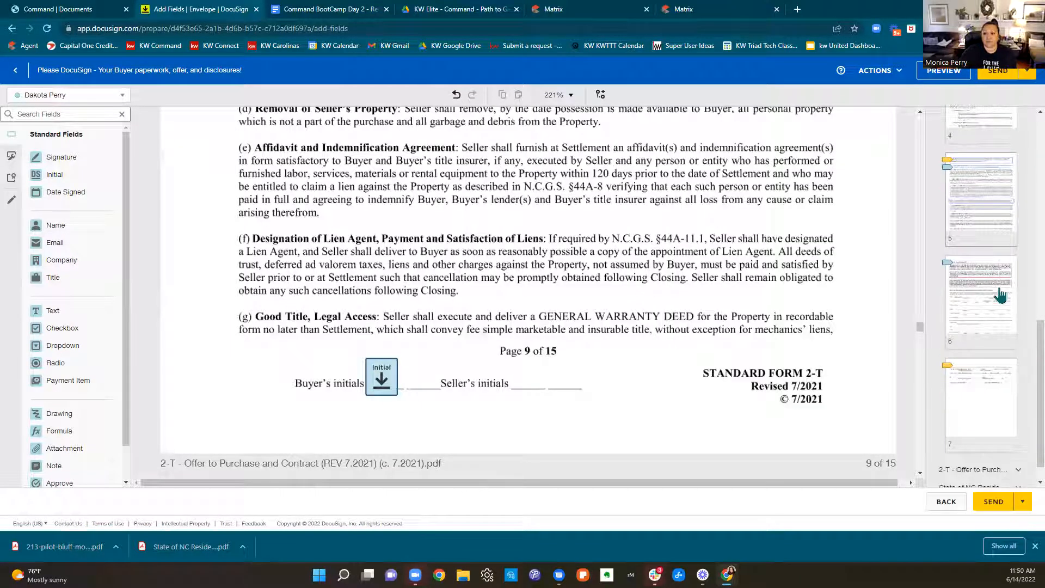
# Add a buyer signature field and a Date Signed field on page 1 of the Residential Property and Owners' Association Disclosure Statement
pyautogui.scroll(-1, 998, 382)
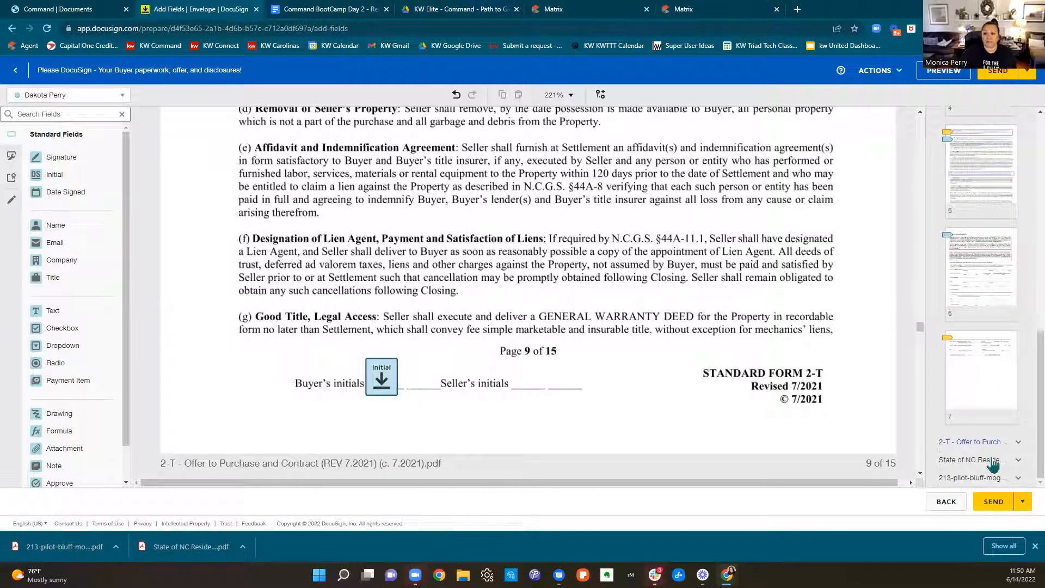
pyautogui.scroll(-5, 993, 446)
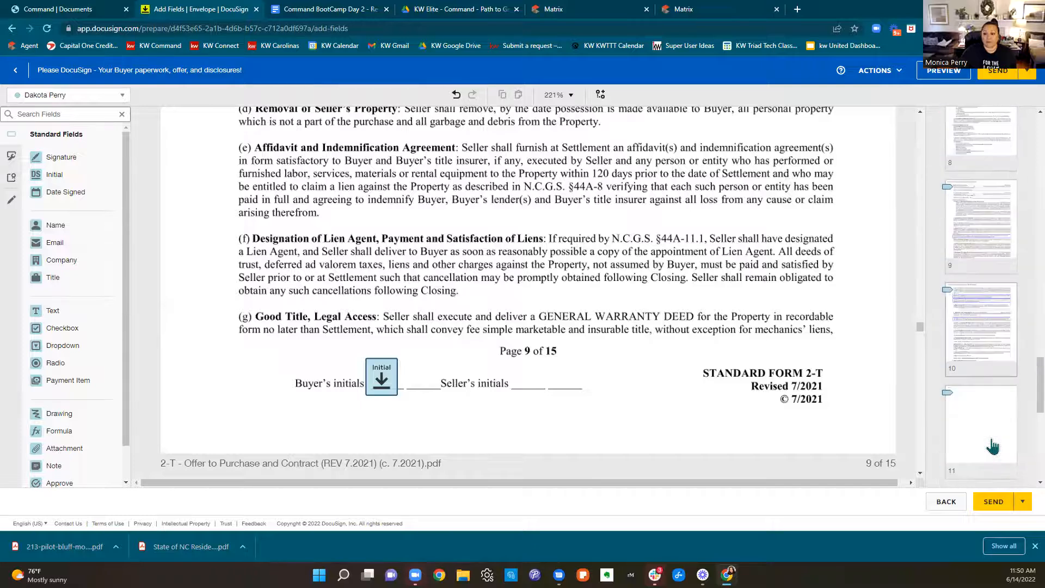
pyautogui.scroll(-7, 992, 446)
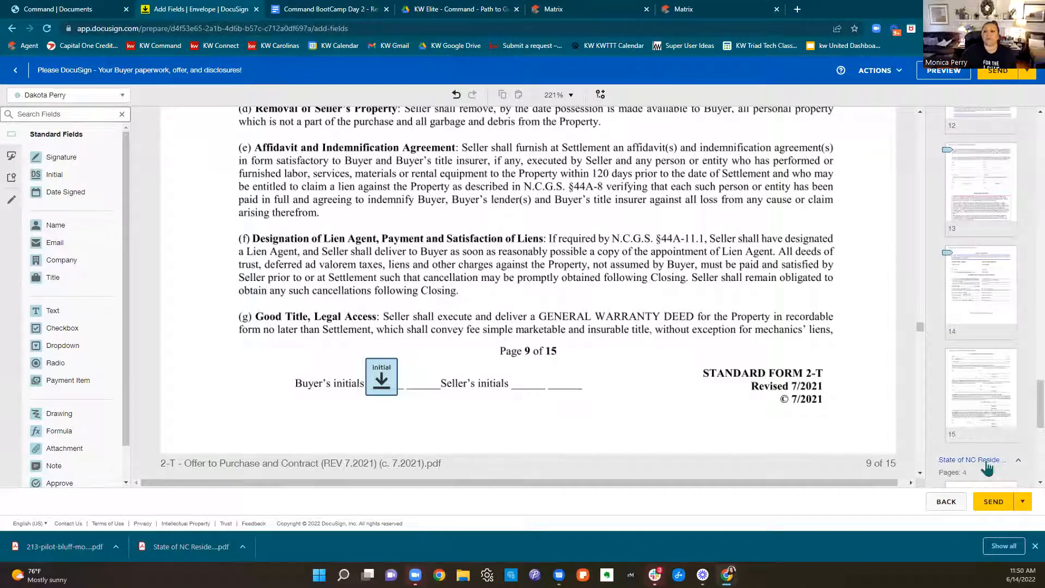
pyautogui.scroll(-7, 976, 332)
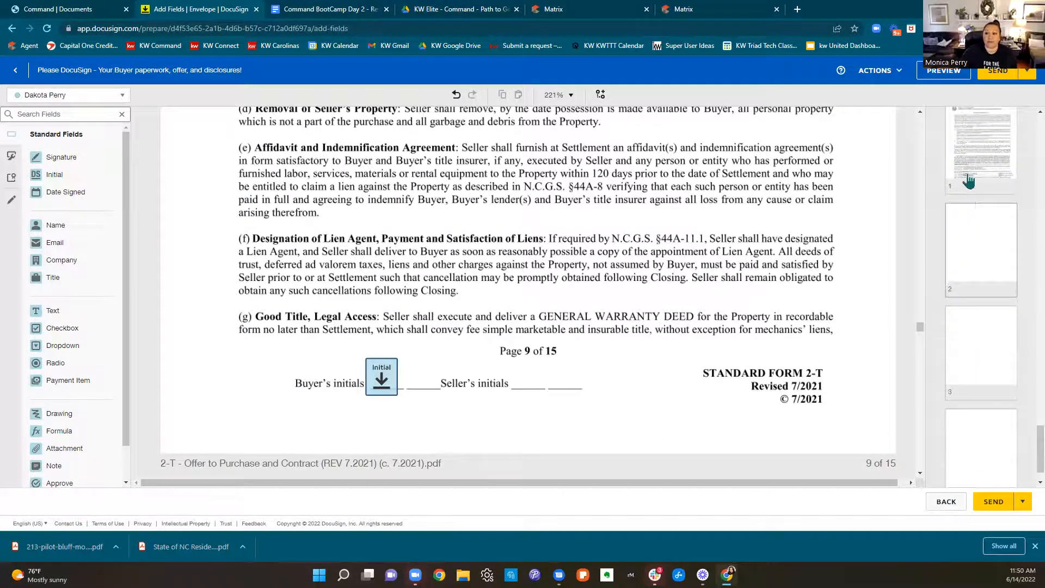
pyautogui.click(967, 181)
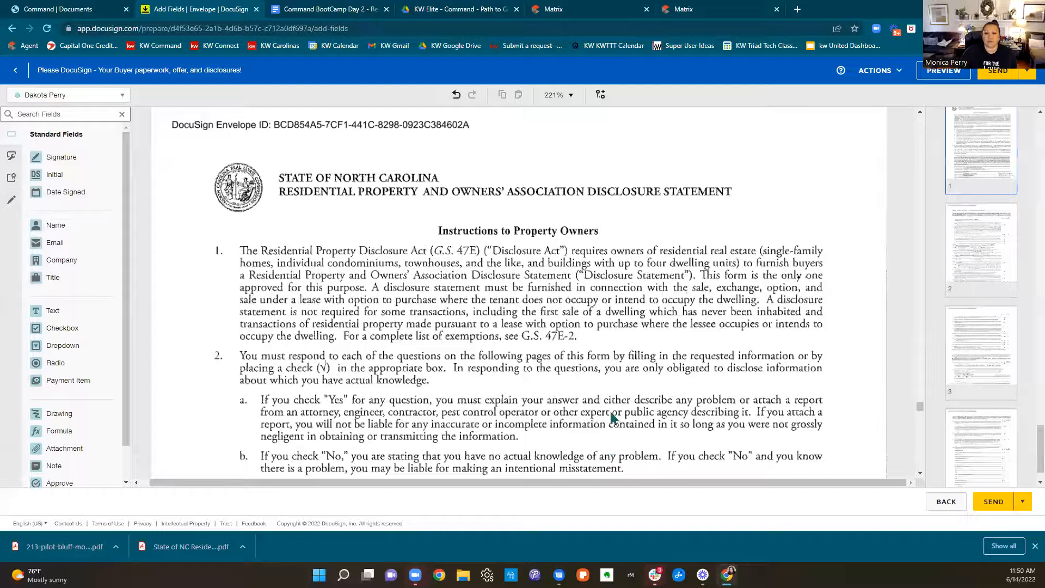
pyautogui.scroll(-10, 701, 387)
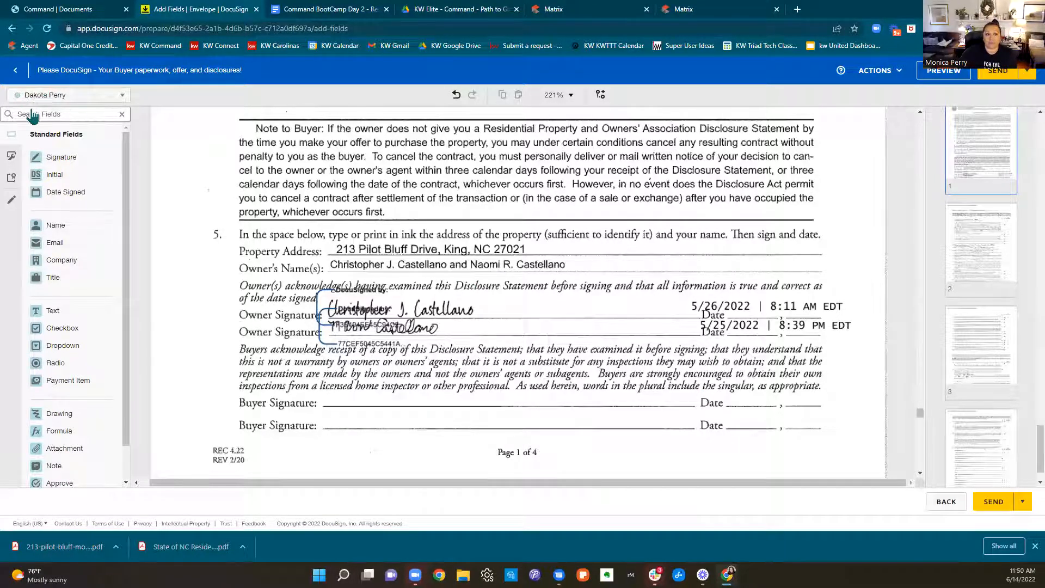
pyautogui.moveTo(70, 158)
pyautogui.mouseDown()
pyautogui.moveTo(327, 305)
pyautogui.moveTo(355, 375)
pyautogui.moveTo(330, 381)
pyautogui.mouseUp()
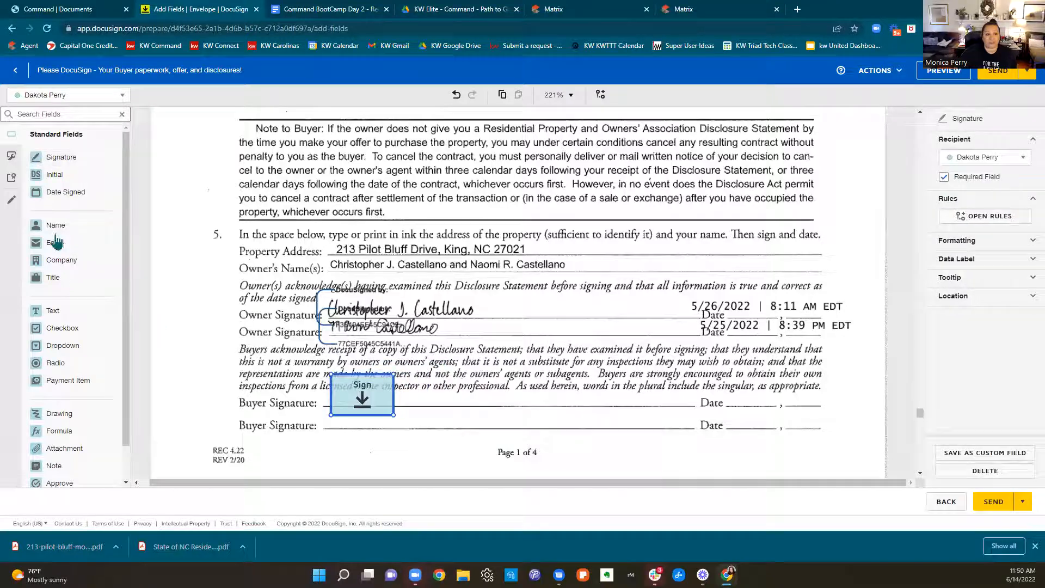
pyautogui.moveTo(586, 321); pyautogui.dragTo(598, 402)
# Add an Initial field and a Date Signed field on the first Buyer Initials and Date line of page 2 of the disclosure statement
pyautogui.scroll(-20, 604, 400)
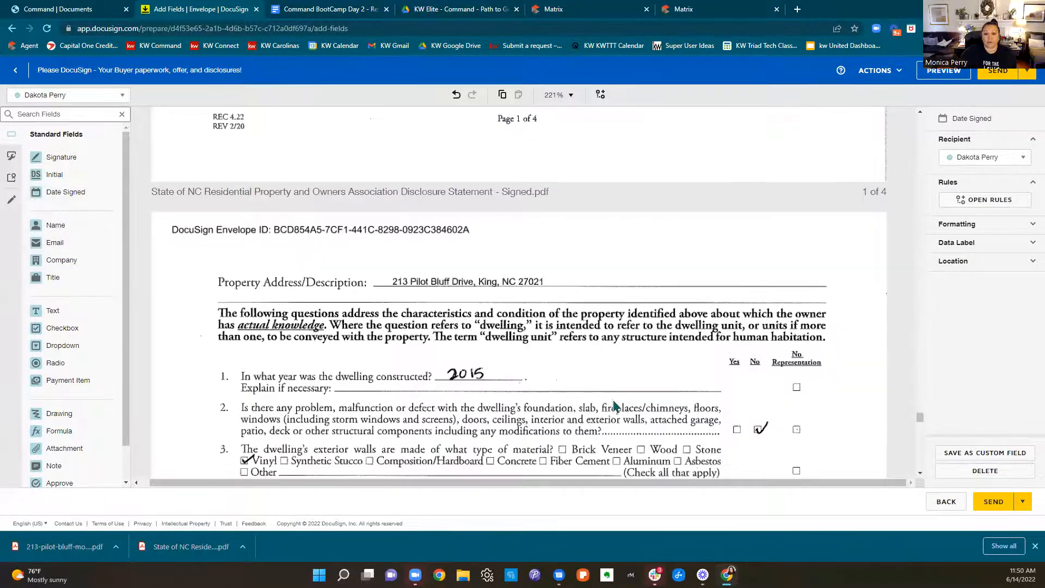
pyautogui.scroll(-1, 613, 406)
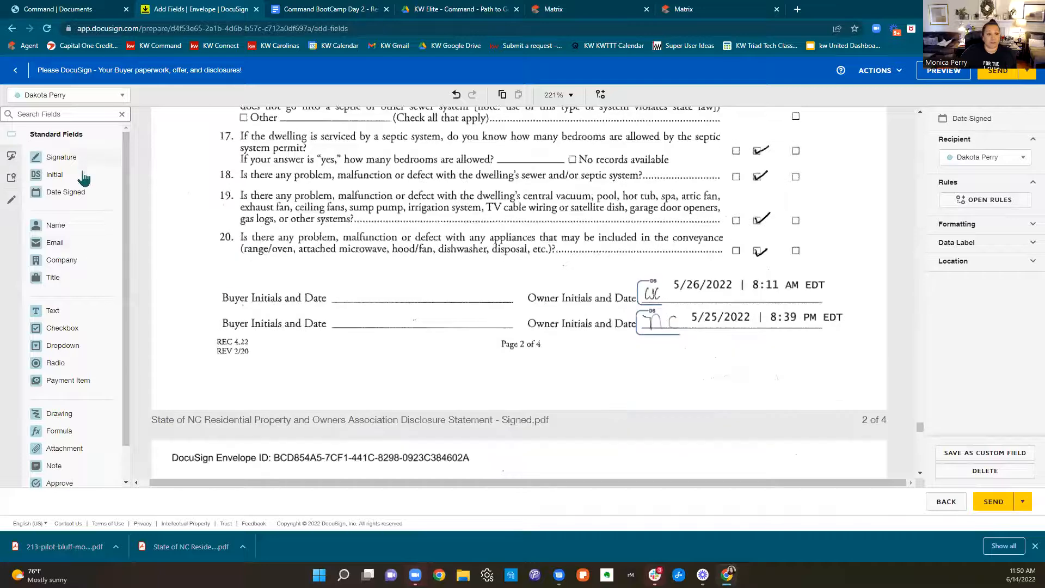
pyautogui.moveTo(83, 179); pyautogui.dragTo(338, 279)
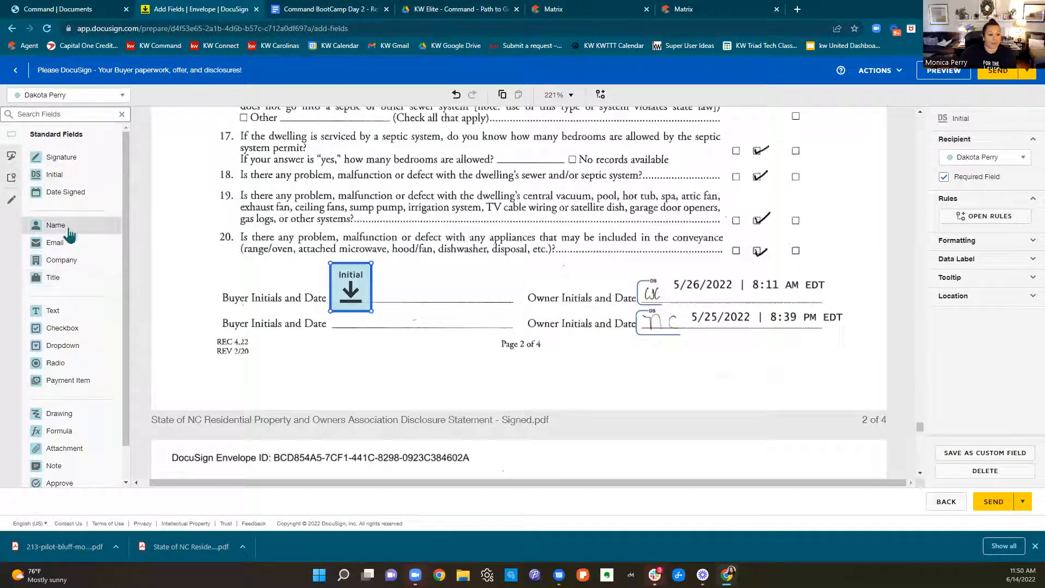
pyautogui.moveTo(64, 199); pyautogui.dragTo(381, 298)
# Place an Initial field and a Date Signed field on the first Buyer Initials and Date line of the disclosure's page 3
pyautogui.scroll(4, 491, 378)
pyautogui.scroll(-15, 491, 378)
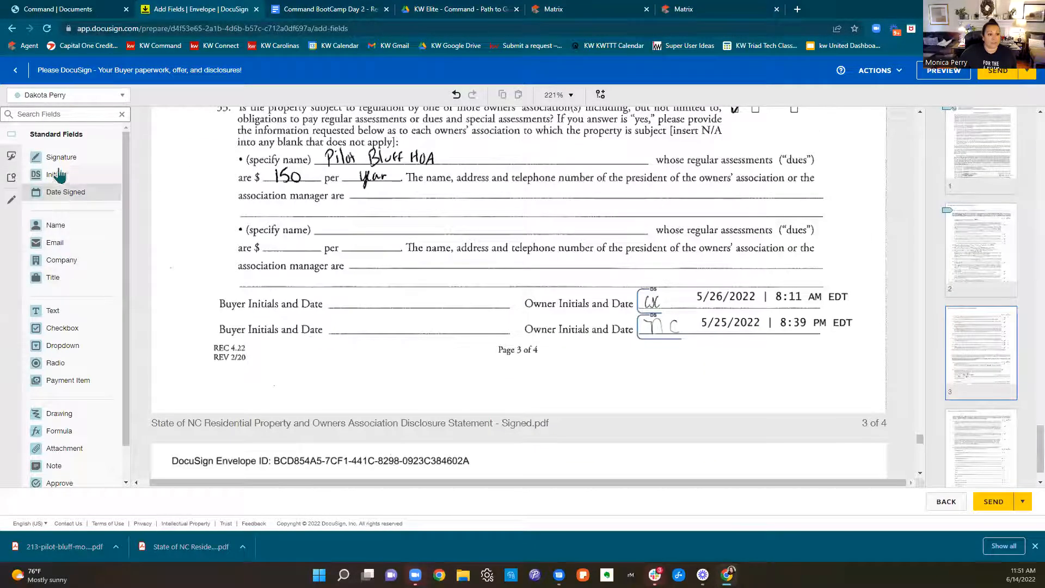
pyautogui.moveTo(283, 214); pyautogui.dragTo(334, 280)
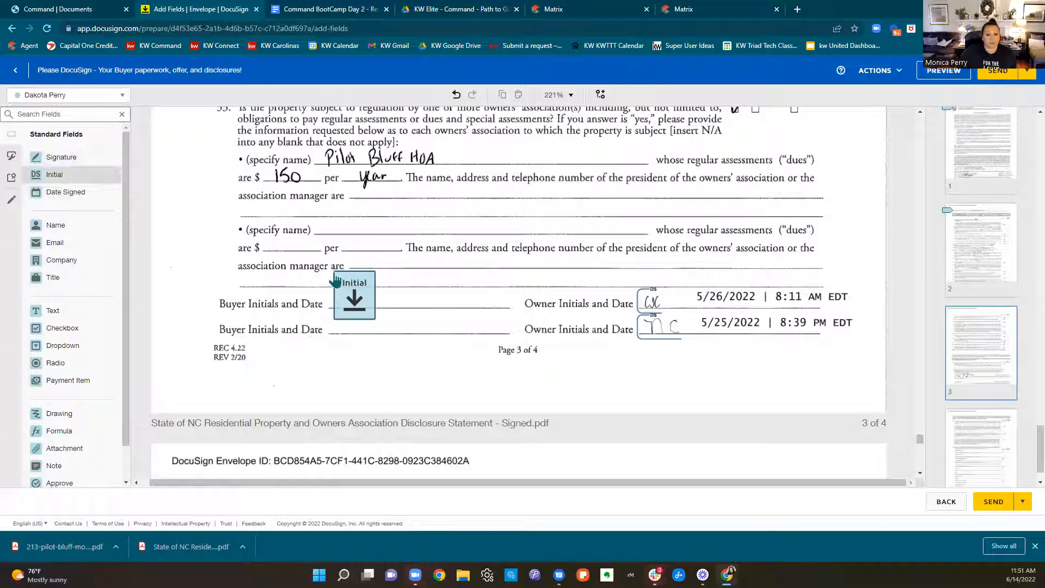
pyautogui.moveTo(65, 191); pyautogui.dragTo(377, 303)
# Place the buyer's Initial and Date Signed fields on the first Buyer Initials and Date line of the disclosure's page 4
pyautogui.scroll(-15, 491, 353)
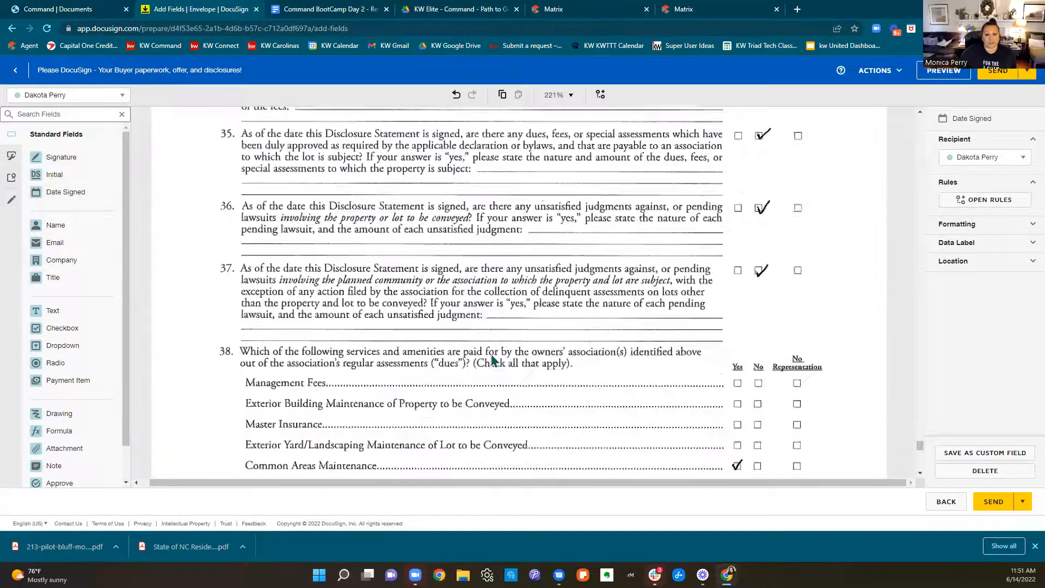
pyautogui.scroll(-5, 491, 353)
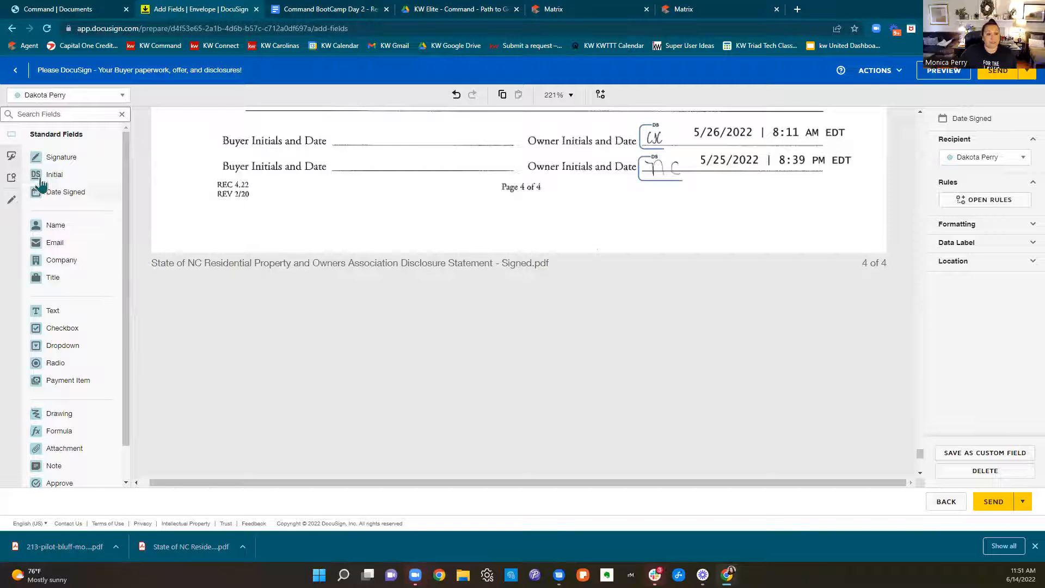
pyautogui.moveTo(55, 175); pyautogui.dragTo(335, 117)
pyautogui.moveTo(65, 191); pyautogui.dragTo(390, 142)
# Add small Initial fields on the Buyer Initials lines for items 1 and 2 of the Mineral and Oil and Gas Rights Disclosure
pyautogui.scroll(-4, 623, 283)
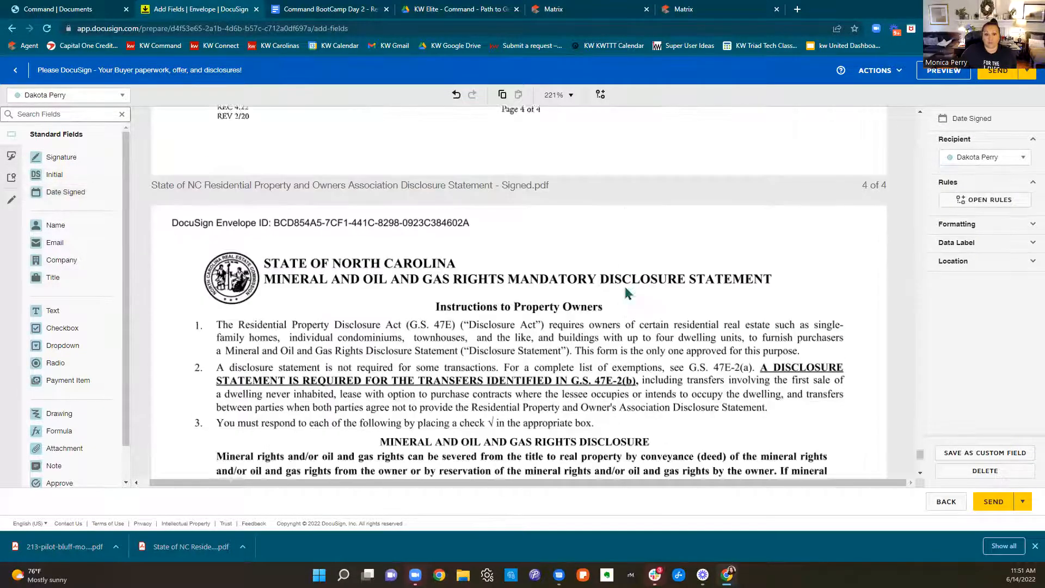
pyautogui.scroll(-5, 624, 293)
pyautogui.scroll(2, 626, 293)
pyautogui.scroll(1, 625, 293)
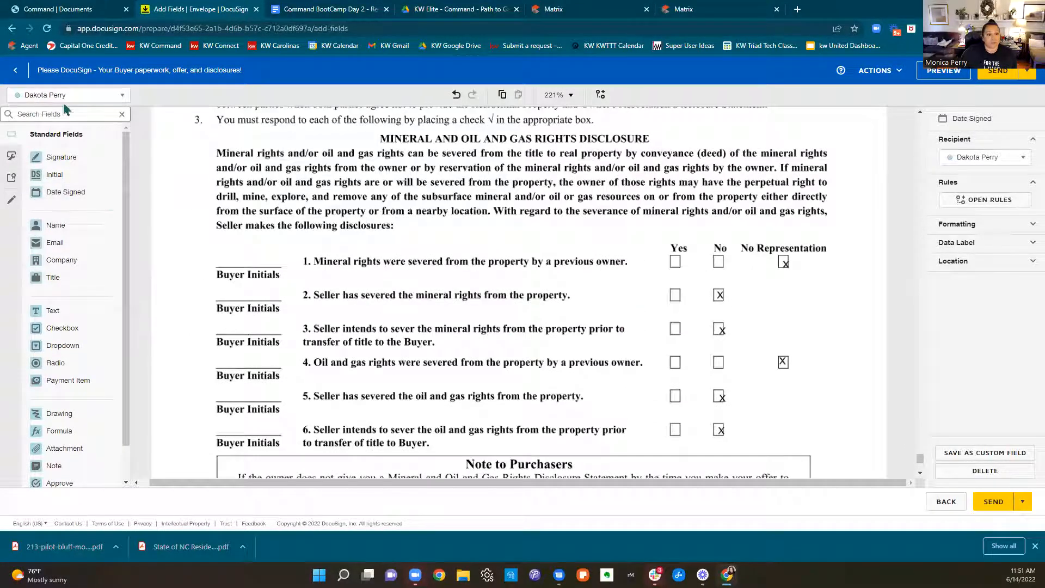
pyautogui.moveTo(50, 175); pyautogui.dragTo(216, 251)
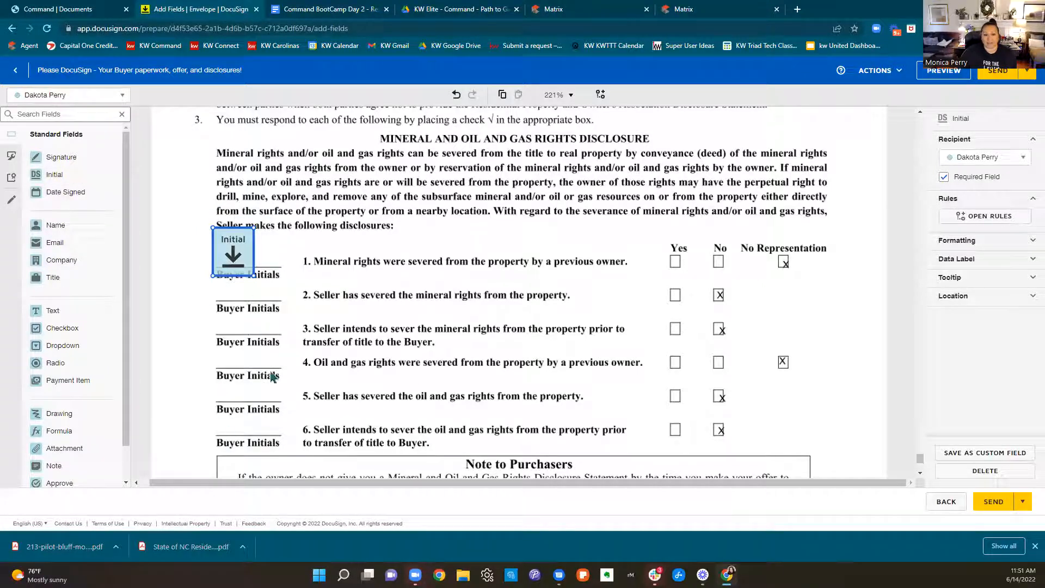
pyautogui.moveTo(216, 230); pyautogui.dragTo(234, 273)
pyautogui.moveTo(78, 181); pyautogui.dragTo(225, 291)
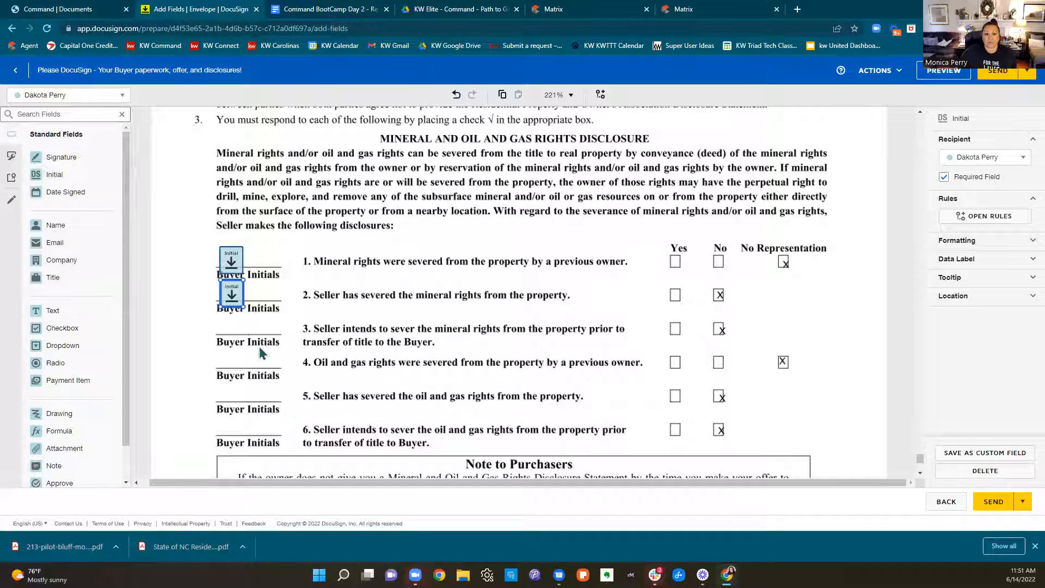
# Copy the item 1 Initial field, paste it at item 3 of the mineral rights disclosure, and align it on the Buyer Initials line
pyautogui.click(229, 260)
pyautogui.rightClick(229, 260)
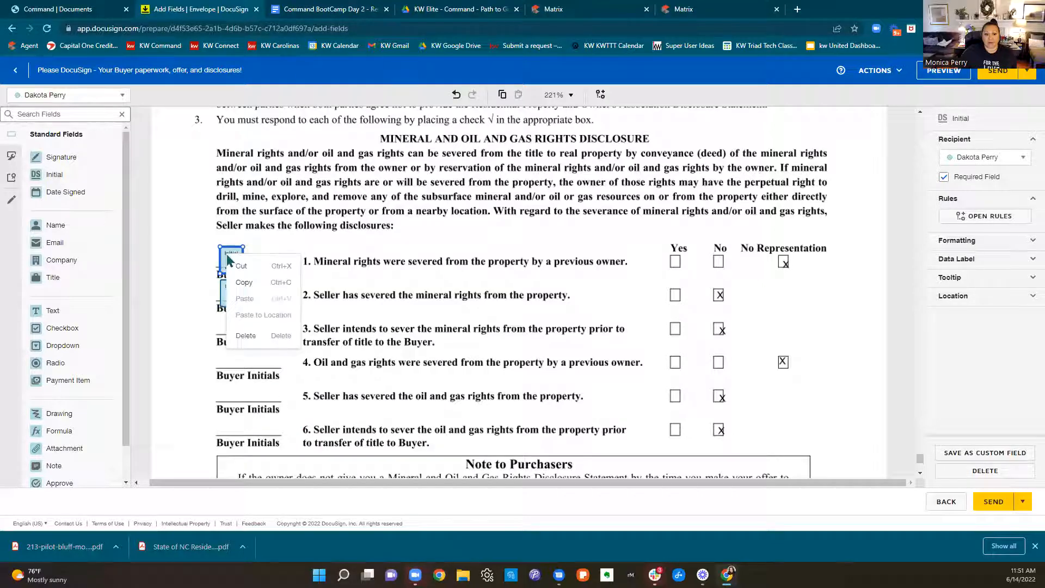
pyautogui.click(245, 283)
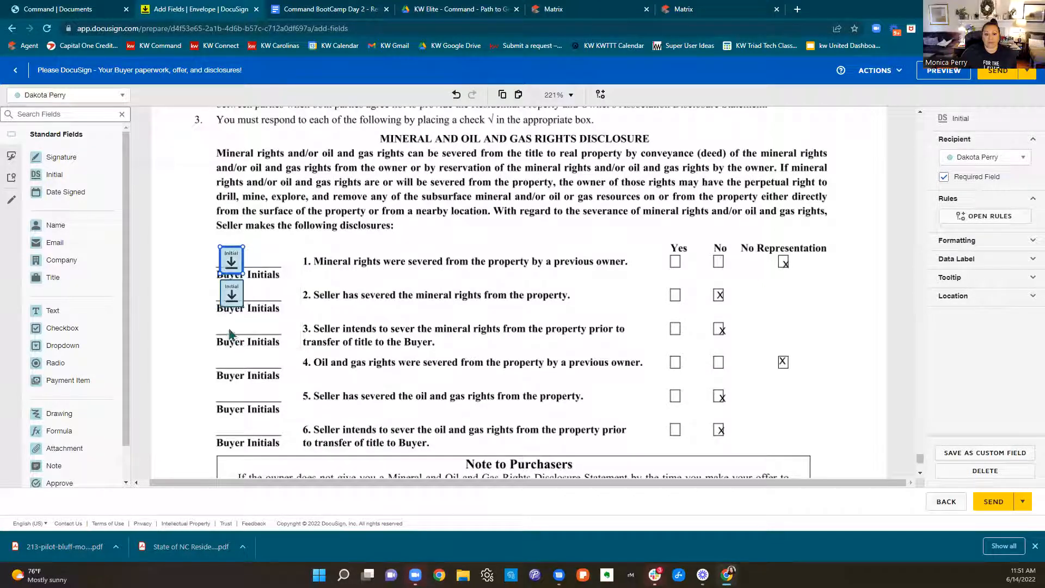
pyautogui.rightClick(229, 334)
pyautogui.click(249, 430)
pyautogui.moveTo(246, 339); pyautogui.dragTo(238, 319)
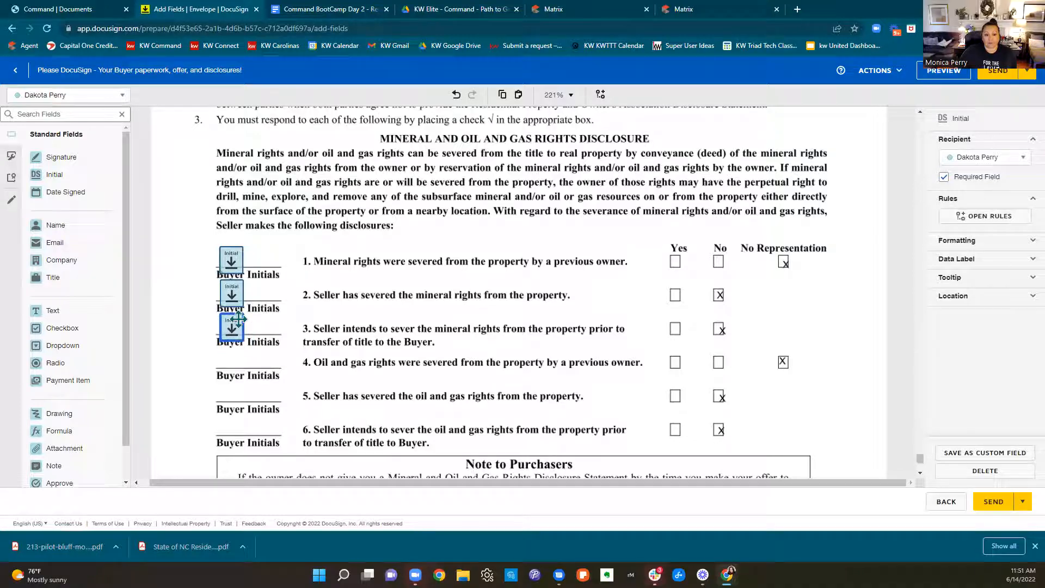
# Paste copies of the Initial field on the Buyer Initials lines for items 4, 5 and 6 of the mineral rights disclosure
pyautogui.rightClick(233, 358)
pyautogui.click(258, 440)
pyautogui.moveTo(242, 365); pyautogui.dragTo(239, 359)
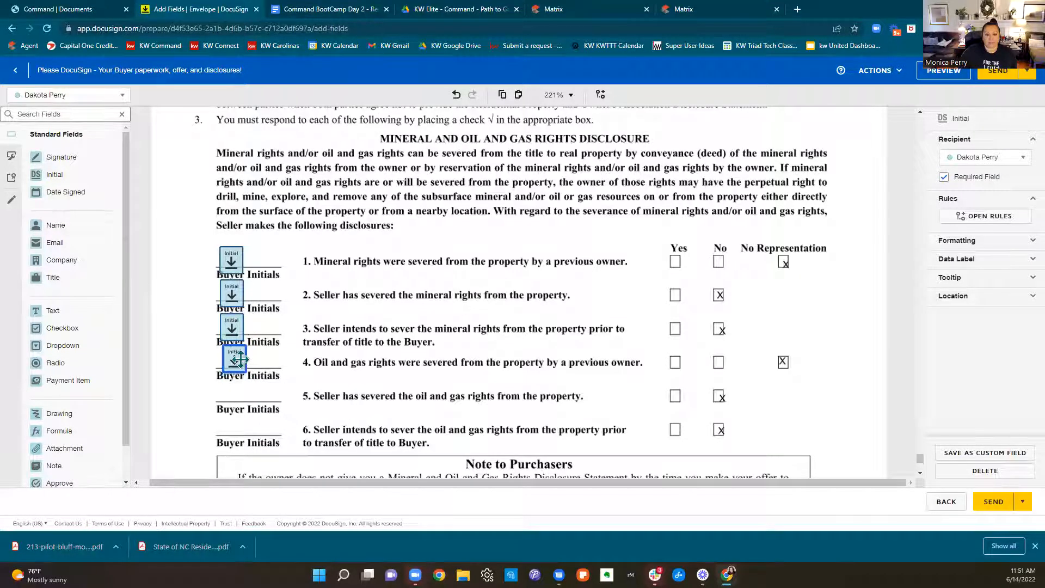
pyautogui.rightClick(234, 392)
pyautogui.click(262, 489)
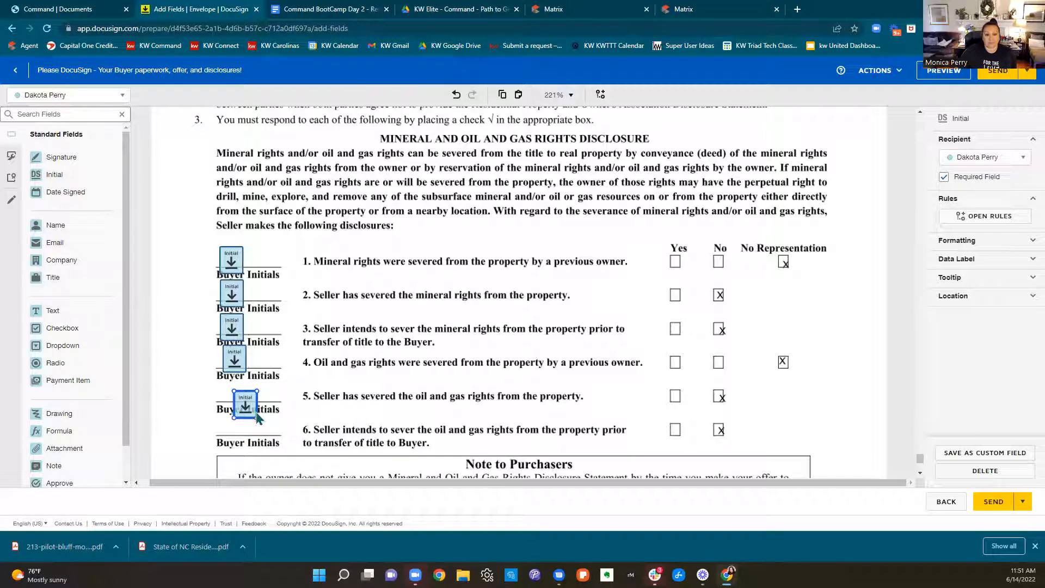
pyautogui.rightClick(245, 433)
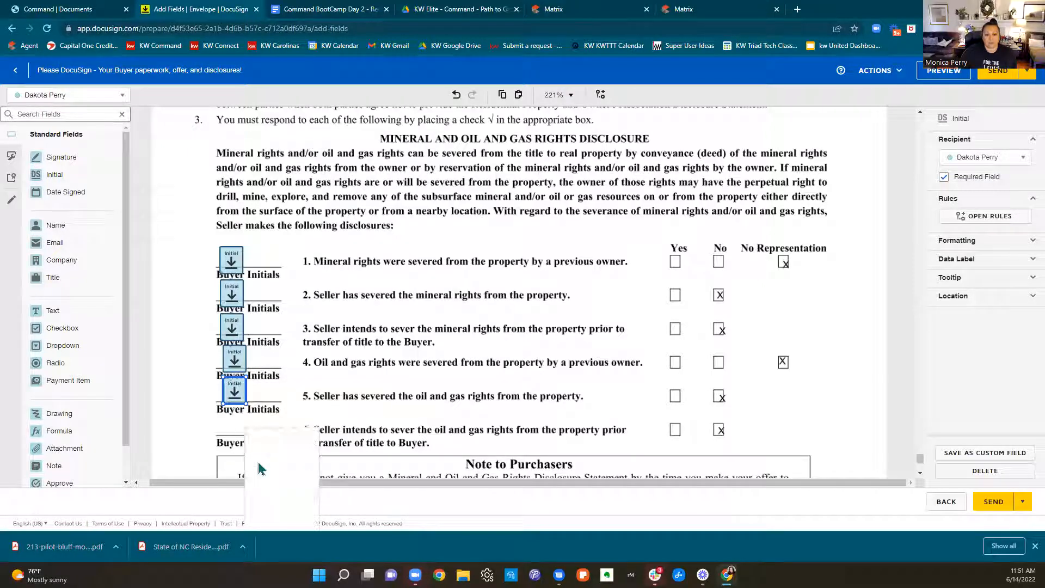
pyautogui.click(276, 523)
pyautogui.moveTo(257, 447); pyautogui.dragTo(236, 434)
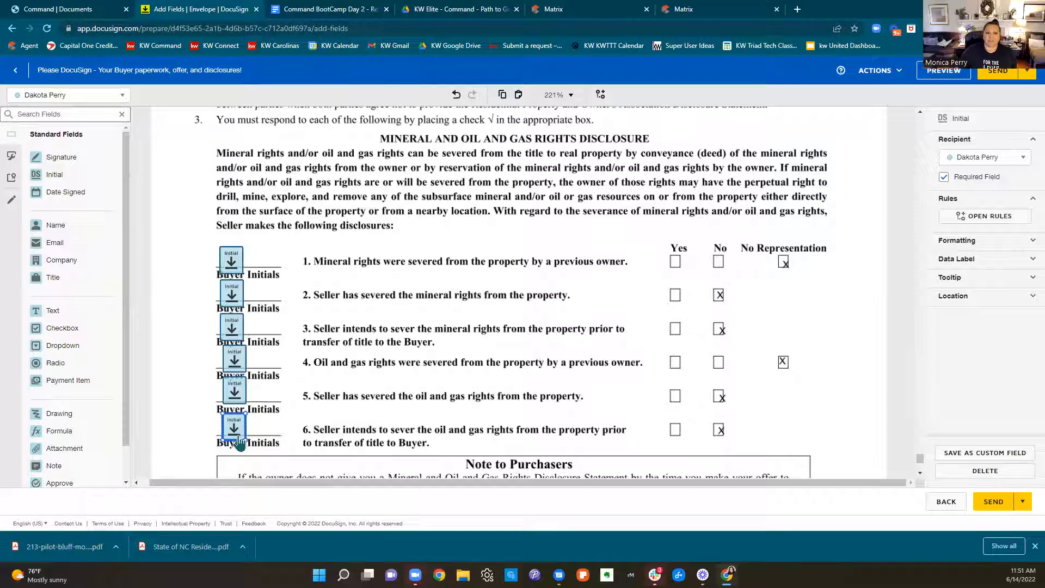
# Place a Signature field and a Date Signed field on the first Purchaser Signature line of the mineral rights disclosure
pyautogui.scroll(-8, 634, 385)
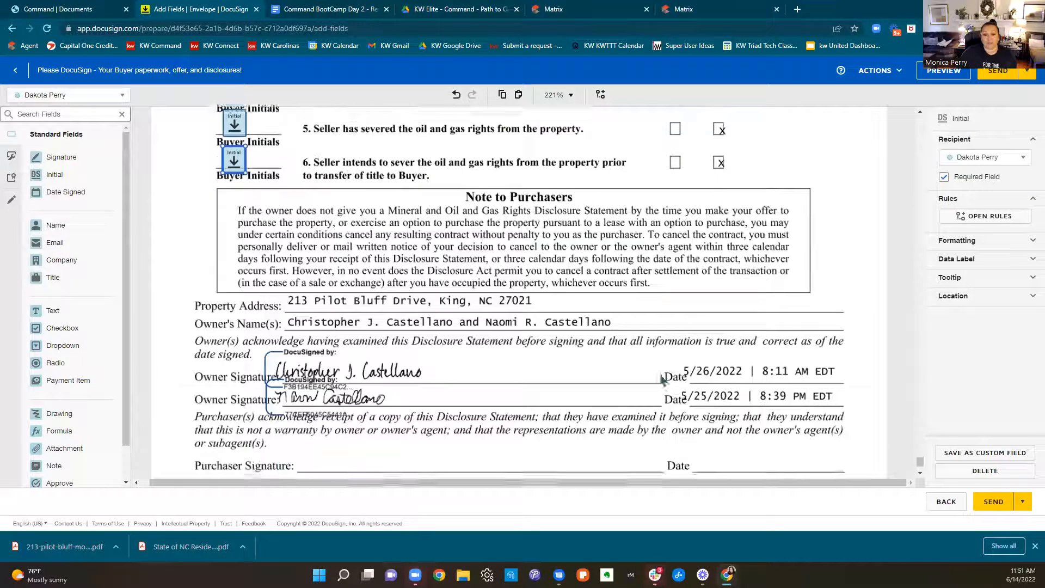
pyautogui.moveTo(46, 158)
pyautogui.mouseDown()
pyautogui.moveTo(362, 322)
pyautogui.moveTo(310, 340)
pyautogui.mouseUp()
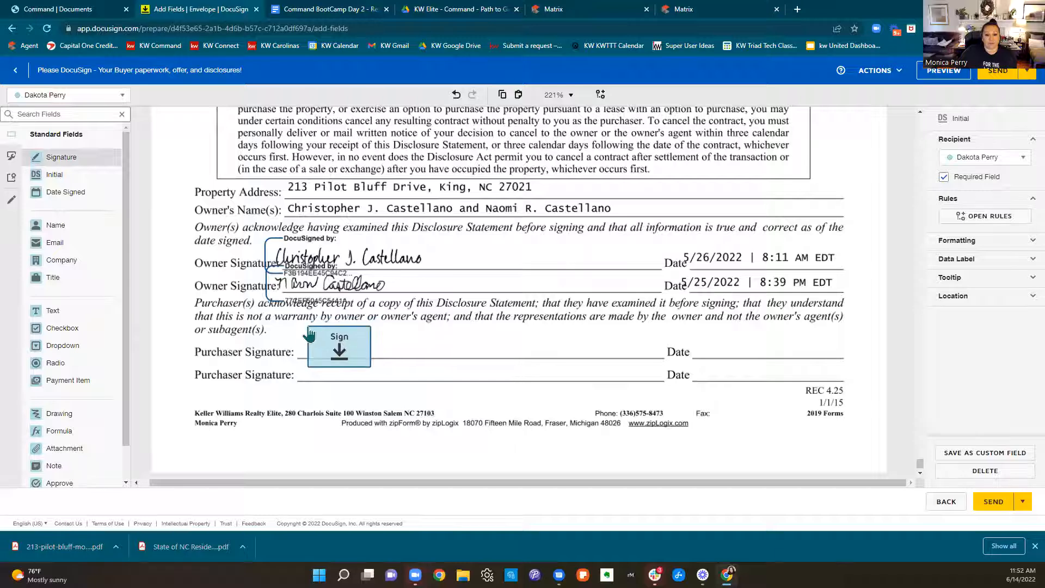
pyautogui.moveTo(51, 191)
pyautogui.mouseDown()
pyautogui.moveTo(761, 267)
pyautogui.moveTo(694, 377)
pyautogui.mouseUp()
pyautogui.scroll(-1, 760, 381)
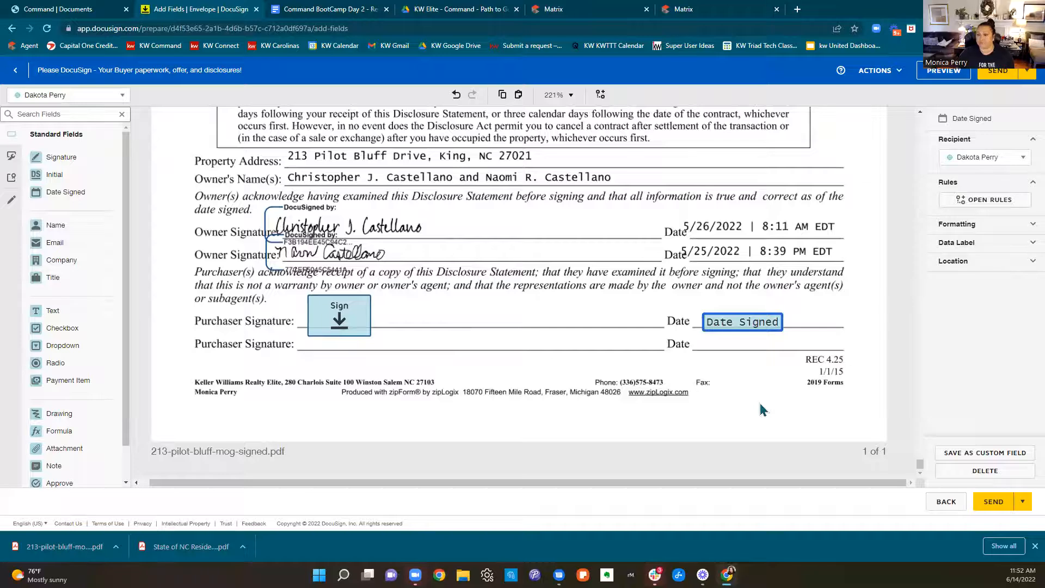
# Check the signing fields across the purchase contract and both property disclosures, and send the envelope
pyautogui.scroll(20, 760, 409)
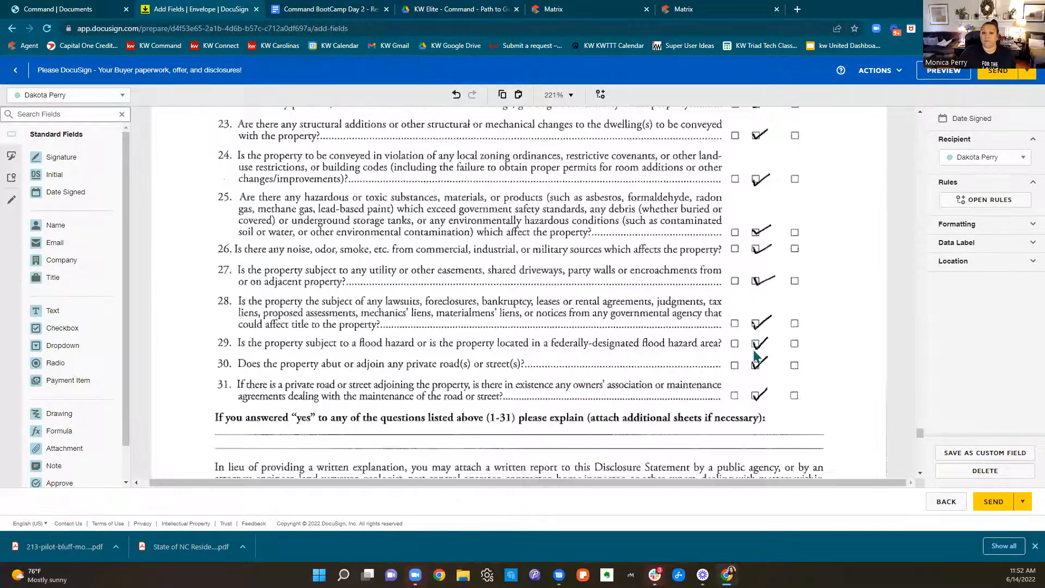
pyautogui.scroll(15, 755, 349)
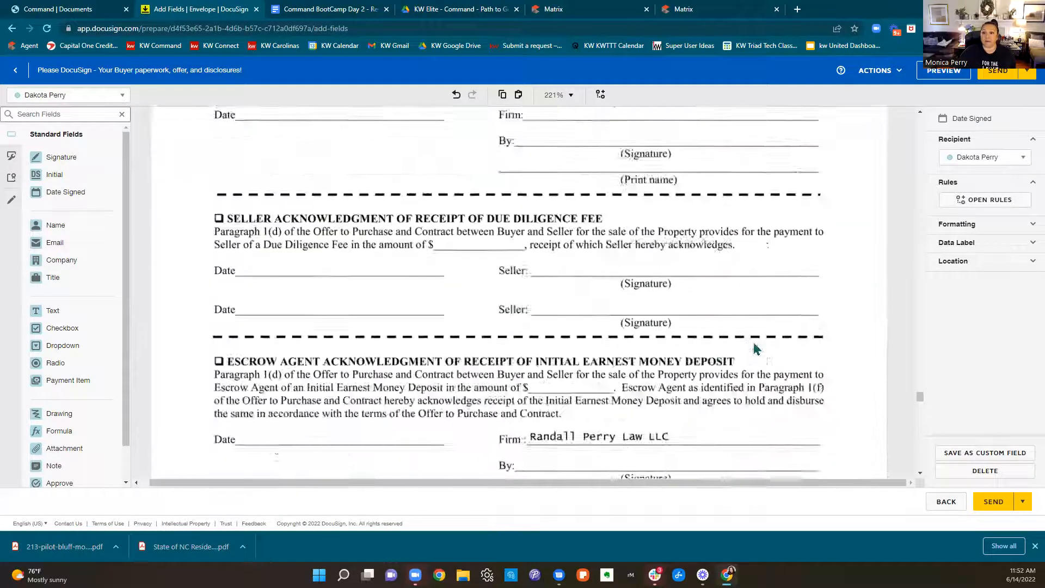
pyautogui.scroll(10, 753, 343)
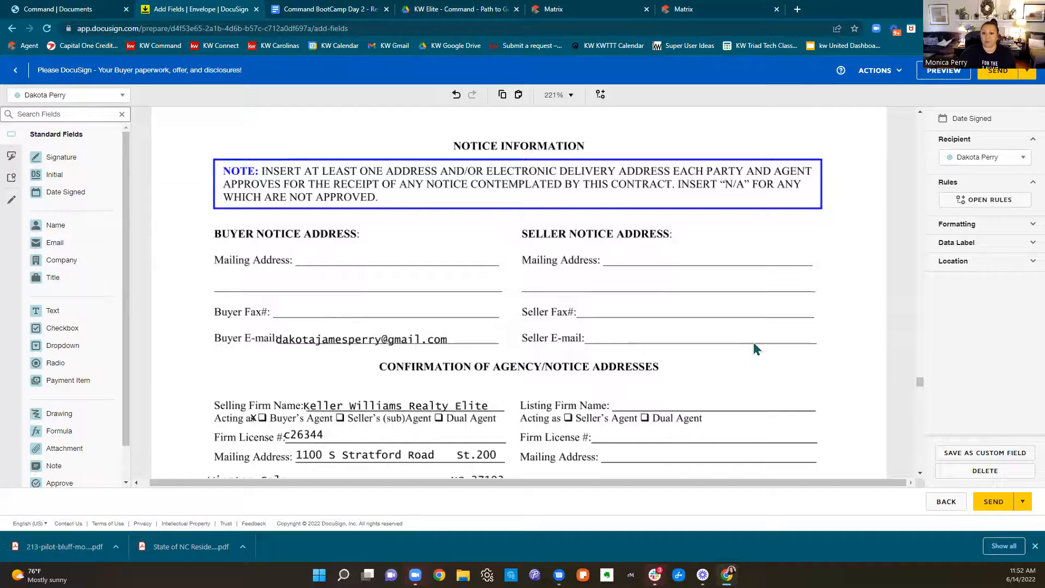
pyautogui.scroll(3, 754, 344)
pyautogui.scroll(-20, 754, 344)
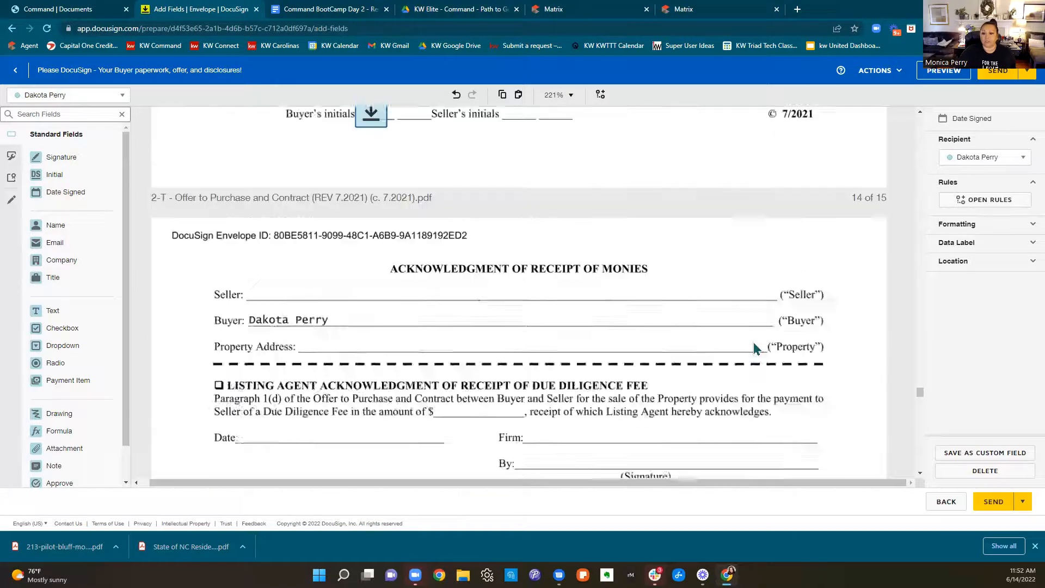
pyautogui.scroll(-5, 754, 348)
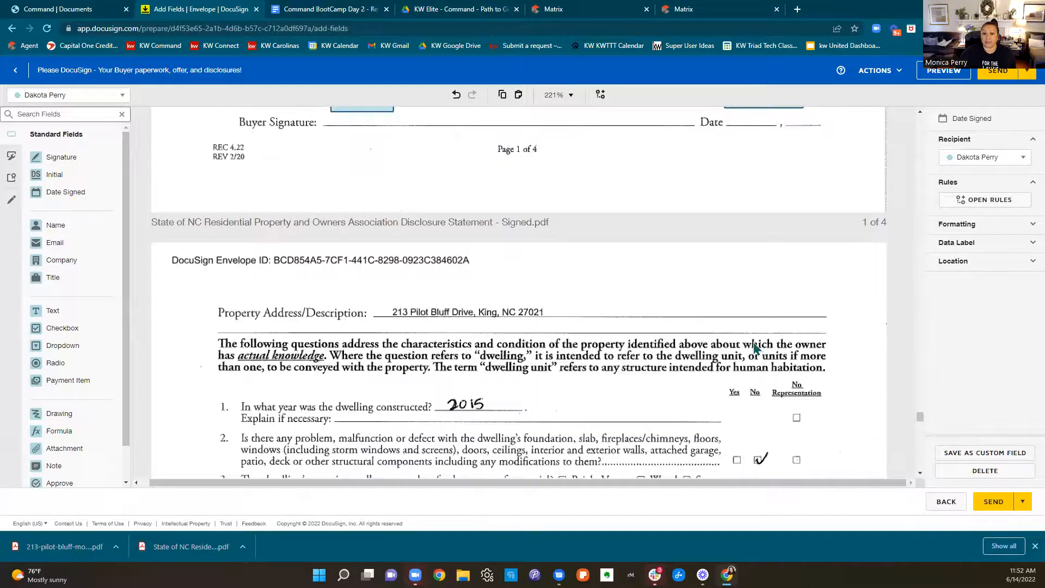
pyautogui.scroll(-15, 754, 348)
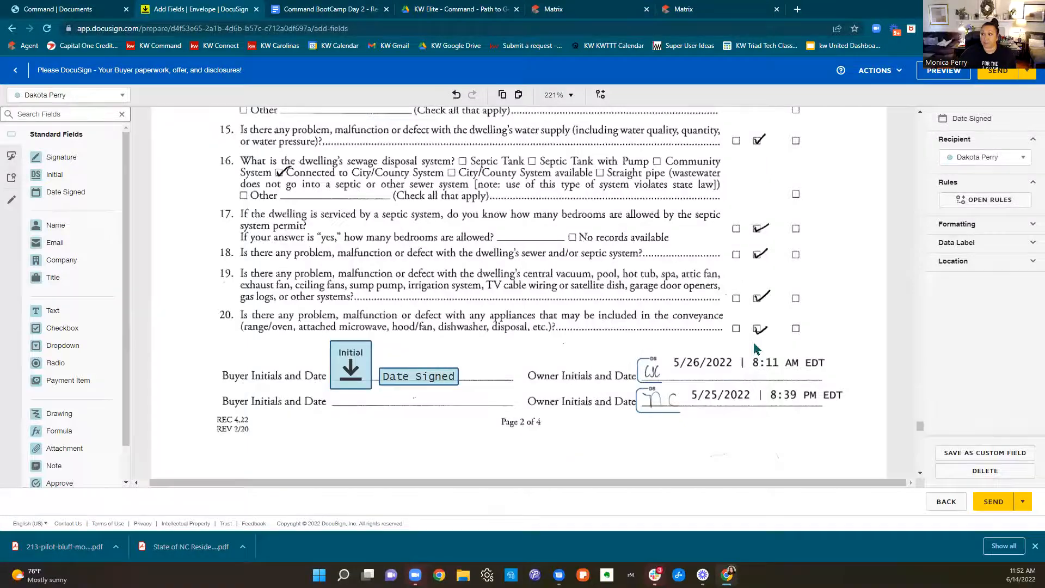
pyautogui.scroll(-15, 754, 347)
pyautogui.scroll(-15, 754, 348)
pyautogui.scroll(-15, 753, 341)
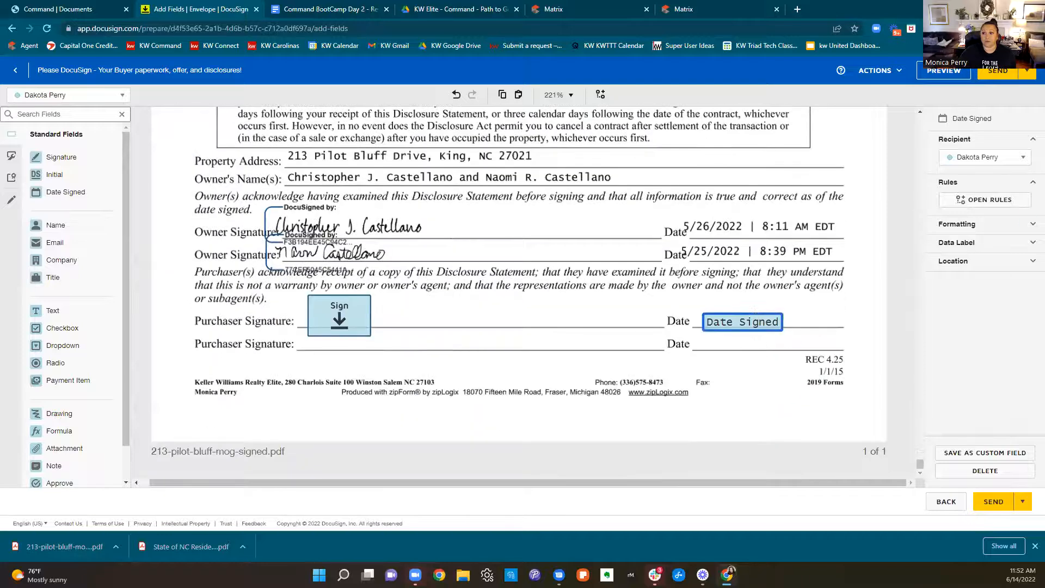
pyautogui.click(994, 81)
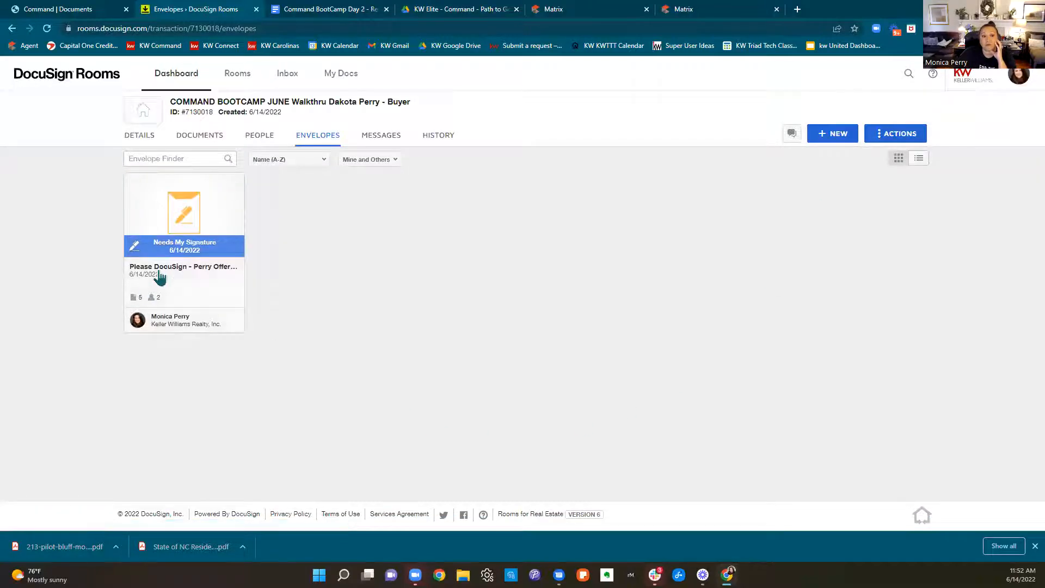
# Open the room's envelope awaiting the agent's signature and start the agent's signing session
pyautogui.click(169, 260)
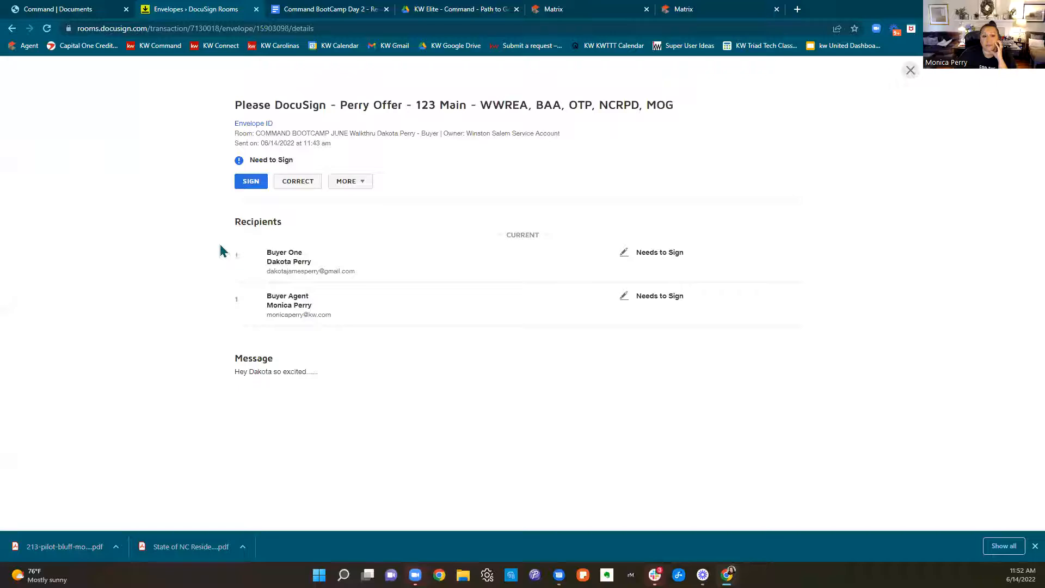
pyautogui.click(243, 186)
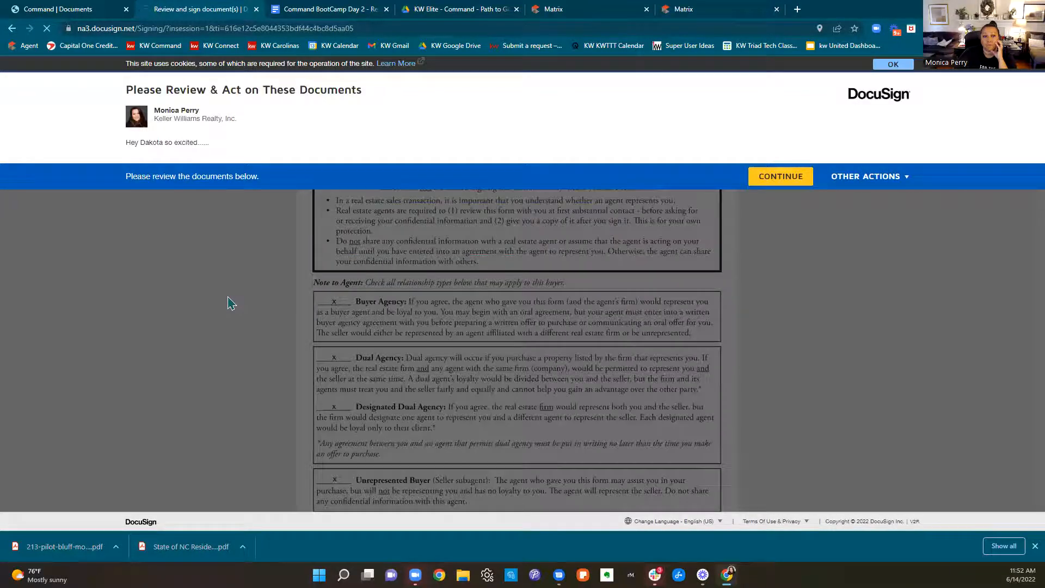
pyautogui.click(777, 175)
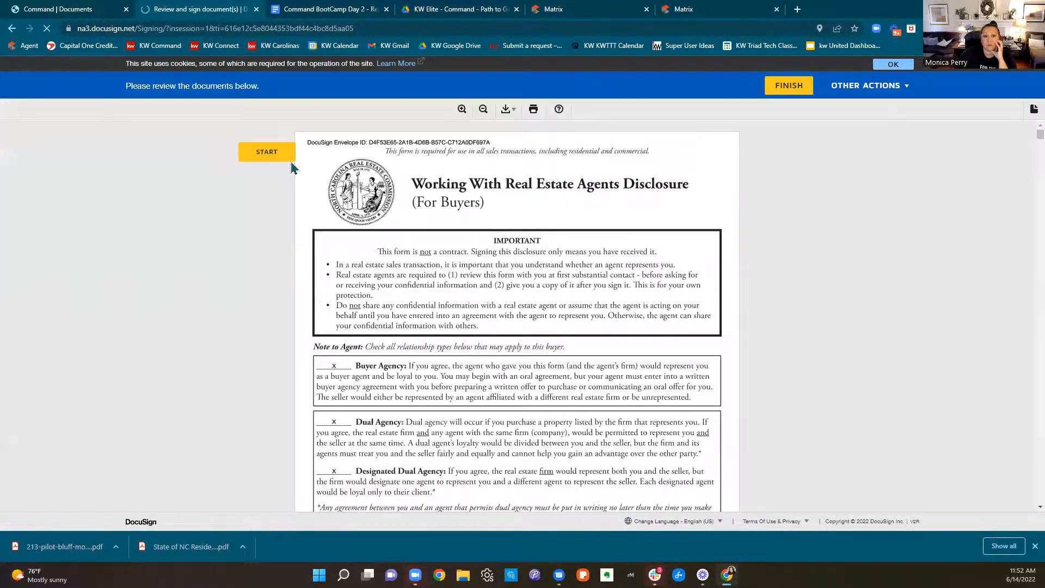
pyautogui.click(267, 153)
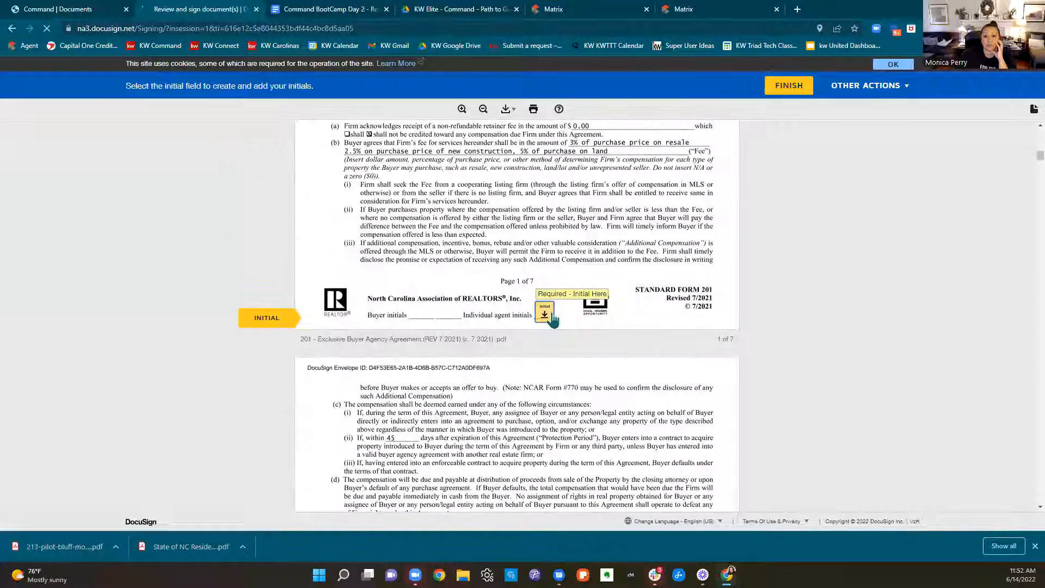
# Fill the agent's initial fields in the Exclusive Buyer Agency Agreement, sign as individual agent on page 7, and finish signing
pyautogui.click(550, 315)
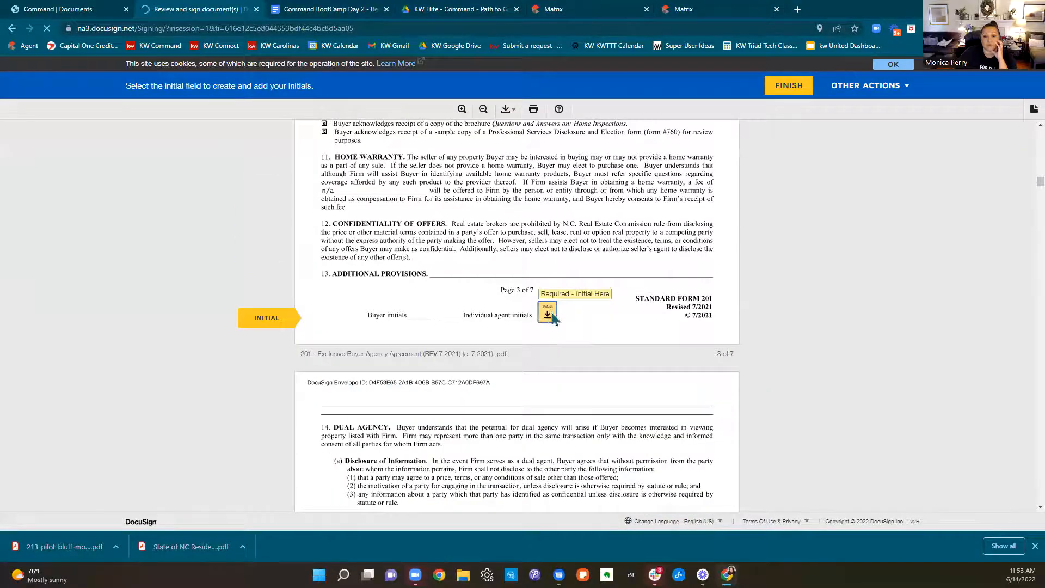
pyautogui.click(553, 318)
pyautogui.click(552, 317)
pyautogui.click(553, 318)
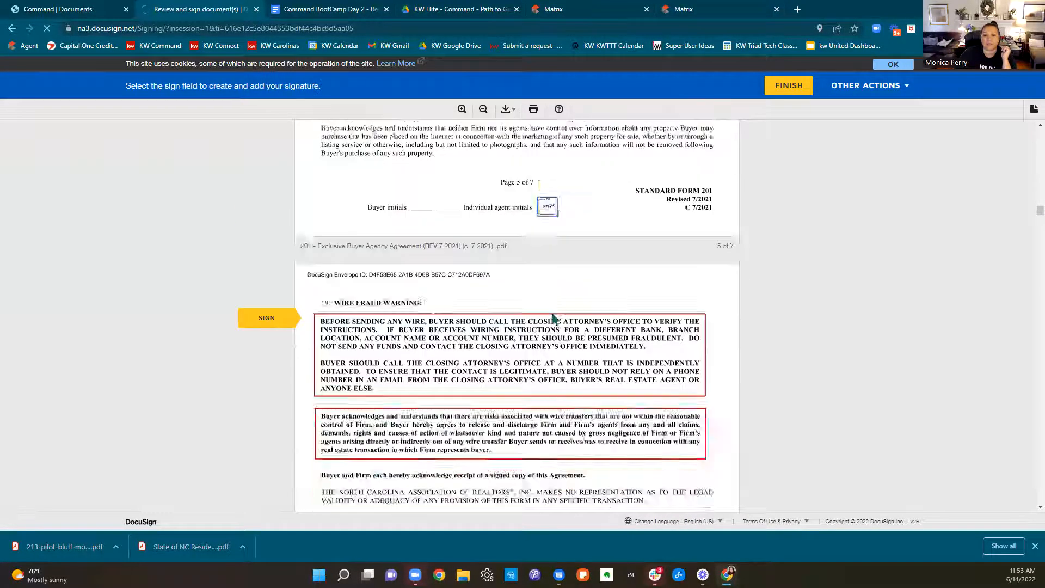
pyautogui.click(387, 322)
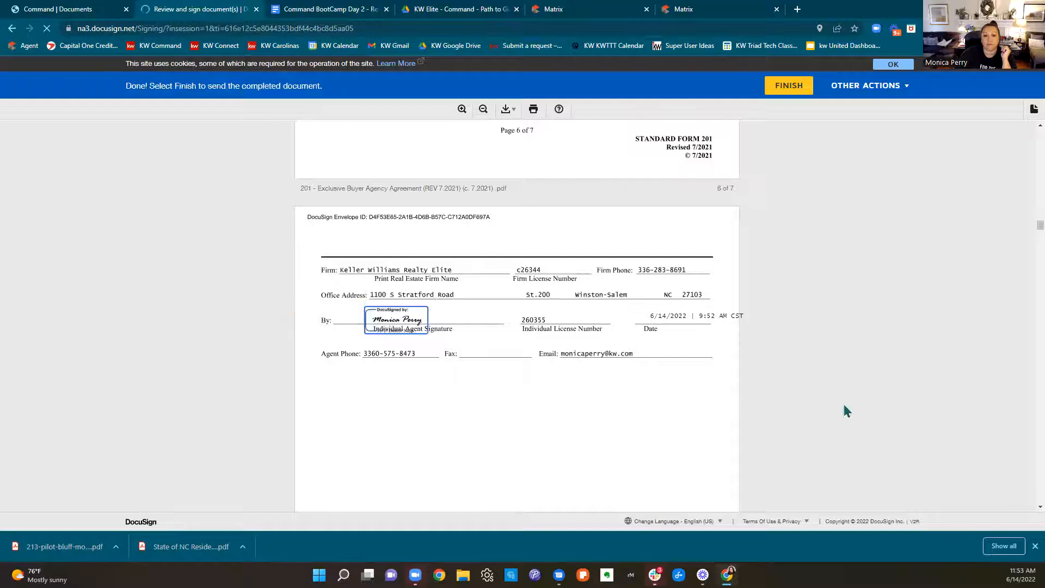
pyautogui.click(781, 91)
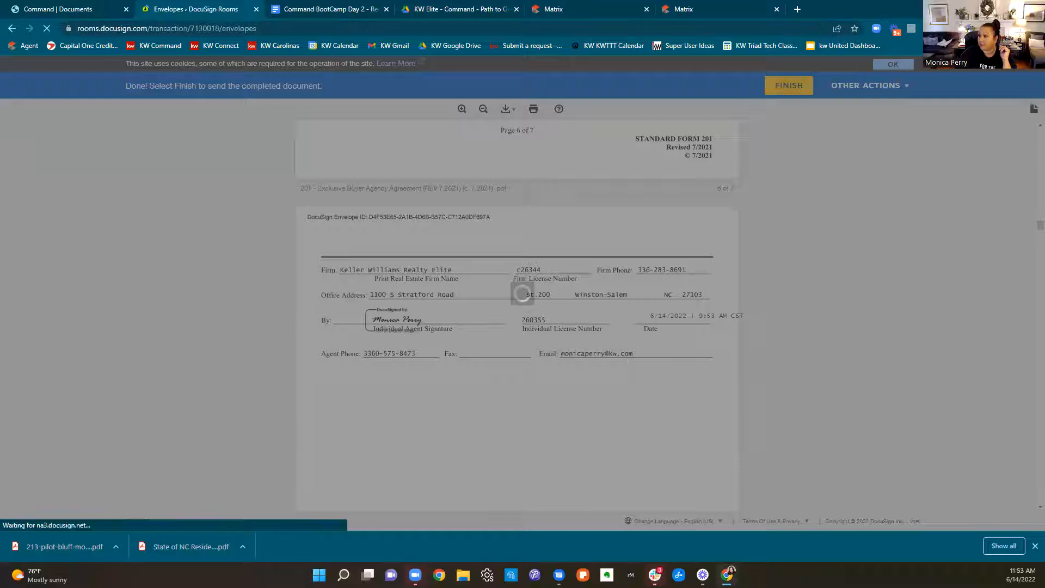
# Close the Matrix attachment list and the Matrix listing page
pyautogui.click(700, 9)
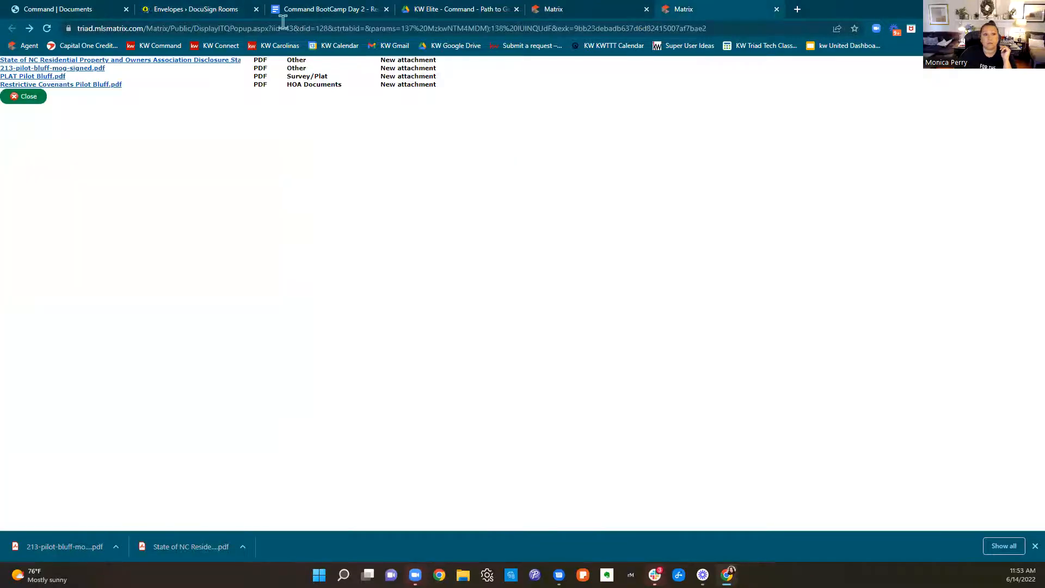
pyautogui.click(393, 45)
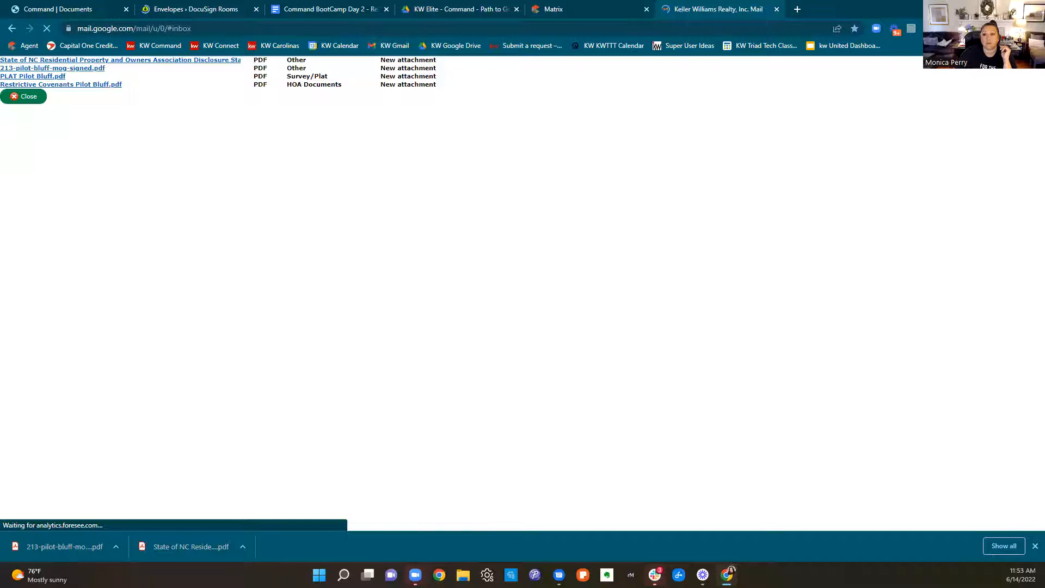
pyautogui.hotkey('ctrl', 'w')
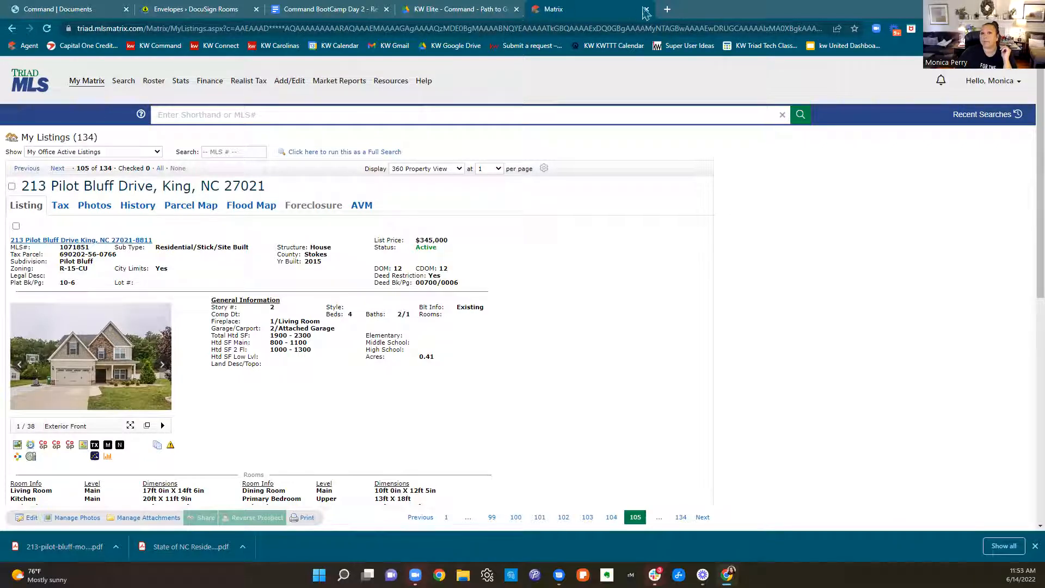
pyautogui.click(645, 10)
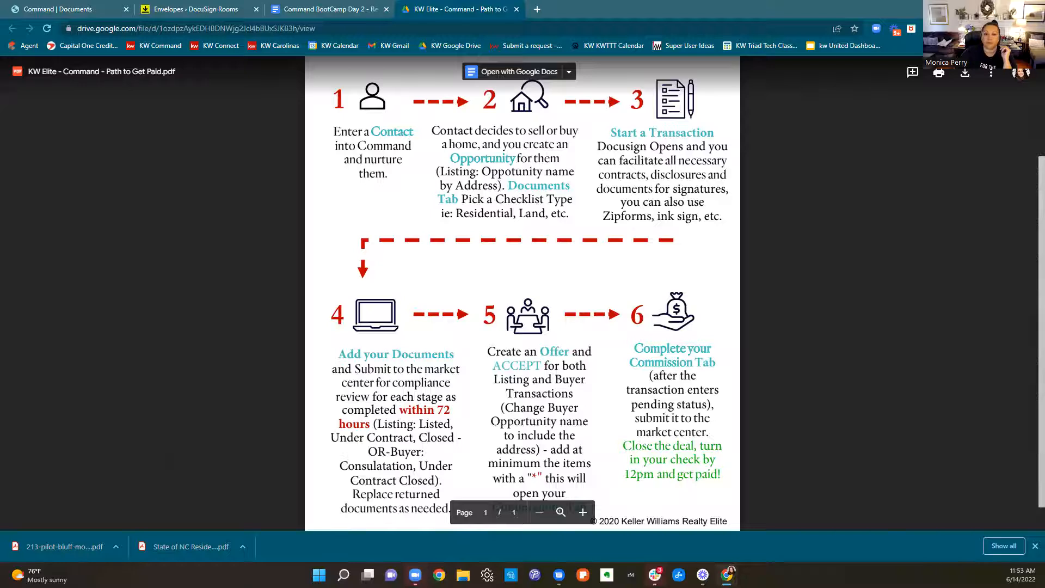
# Switch to the buyer's Gmail inbox and open the email "Please DocuSign - Your Buyer paperwork, offer, and disclosures!"
pyautogui.moveTo(1044, 66); pyautogui.dragTo(778, 66)
pyautogui.click(821, 62)
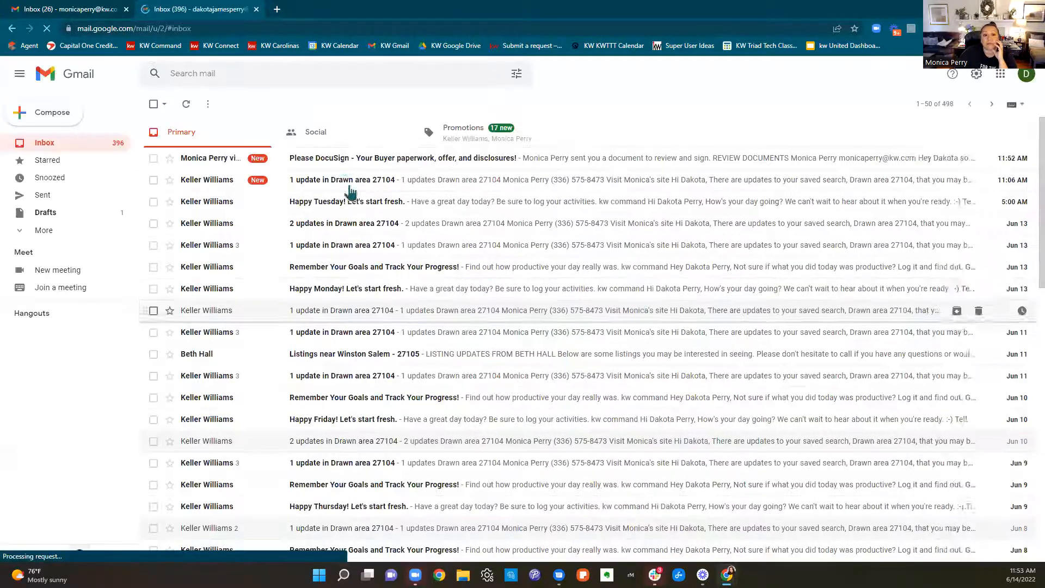
pyautogui.click(459, 164)
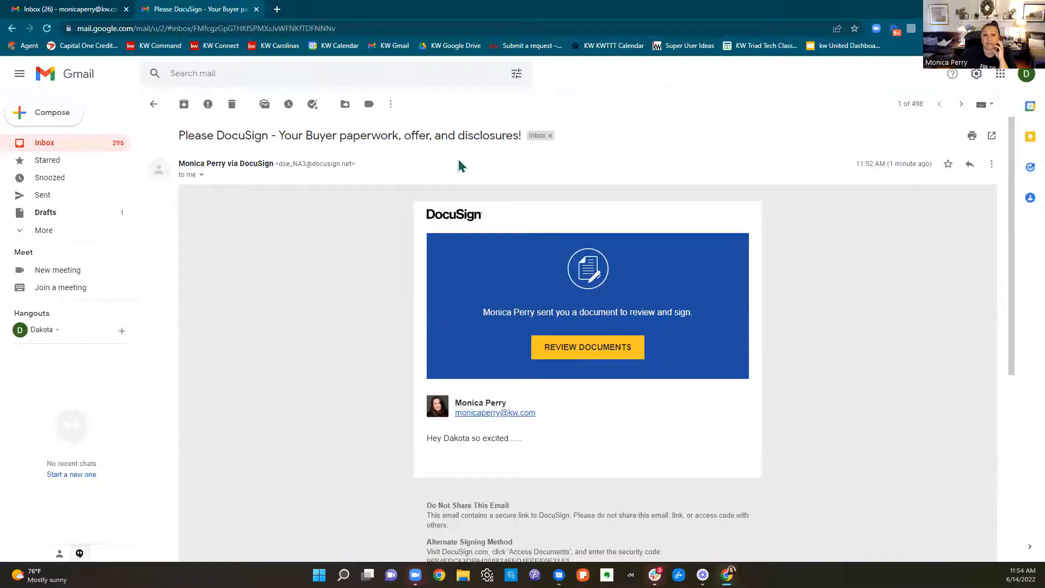
pyautogui.moveTo(406, 457); pyautogui.dragTo(521, 438)
pyautogui.click(745, 427)
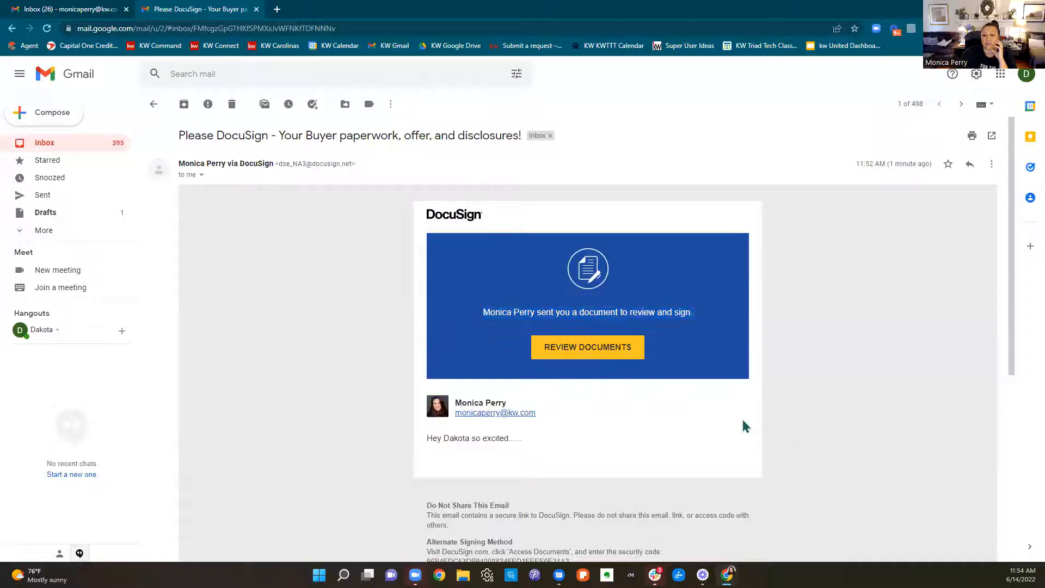
# Open the documents for review from the DocuSign email and start the buyer's signing session
pyautogui.click(580, 353)
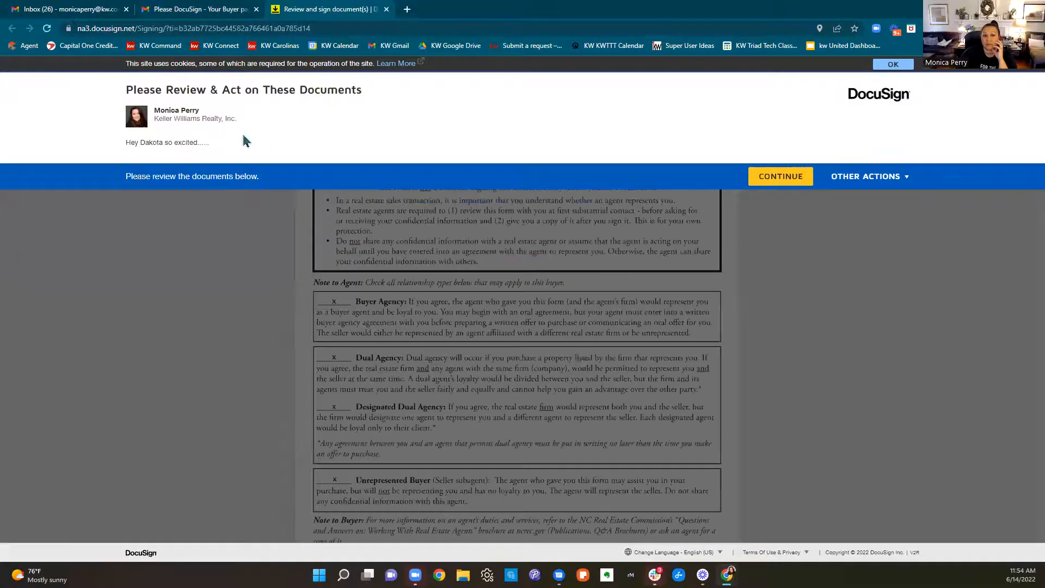
pyautogui.click(781, 175)
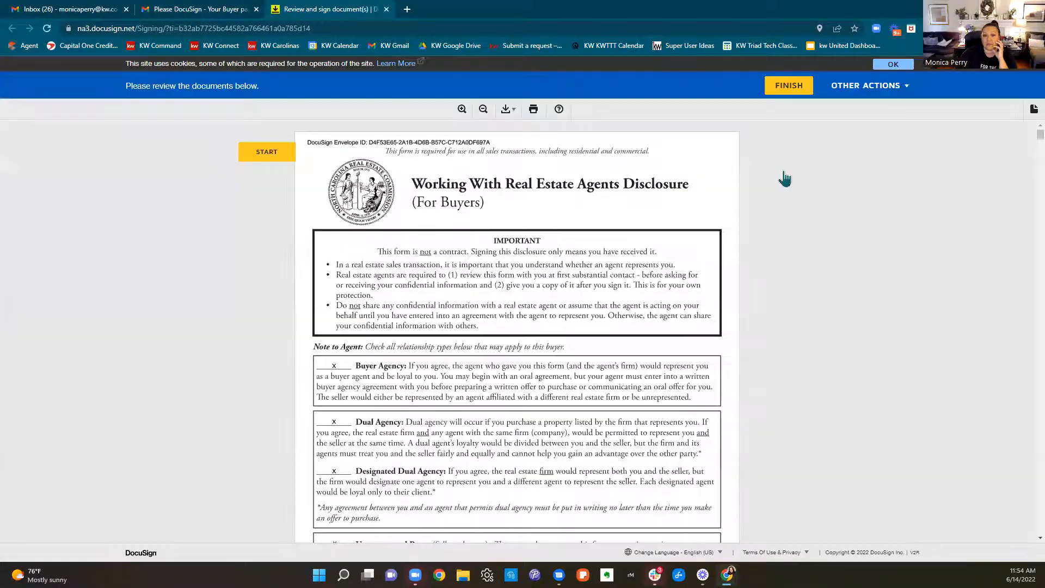
pyautogui.click(275, 151)
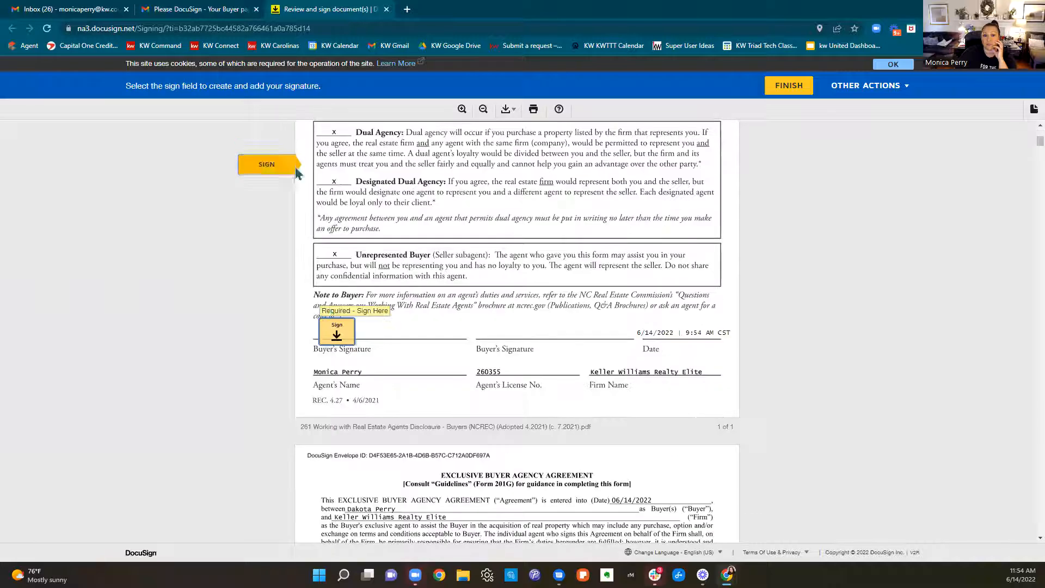
# Sign the Working with Real Estate Agents Disclosure as buyer, then complete the buyer's initials and signature in the Exclusive Buyer Agency Agreement
pyautogui.click(338, 343)
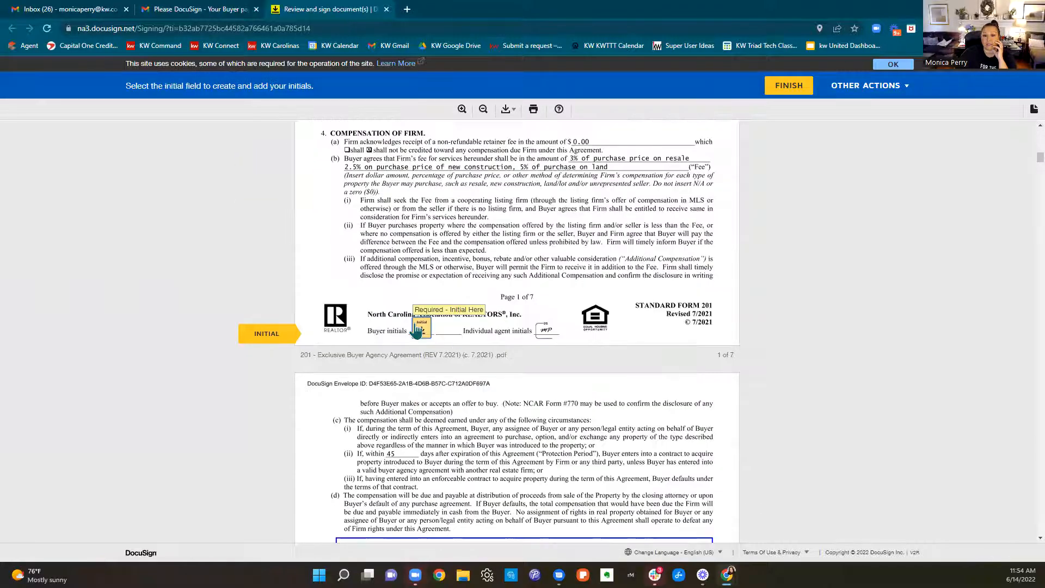
pyautogui.click(422, 330)
pyautogui.click(422, 330)
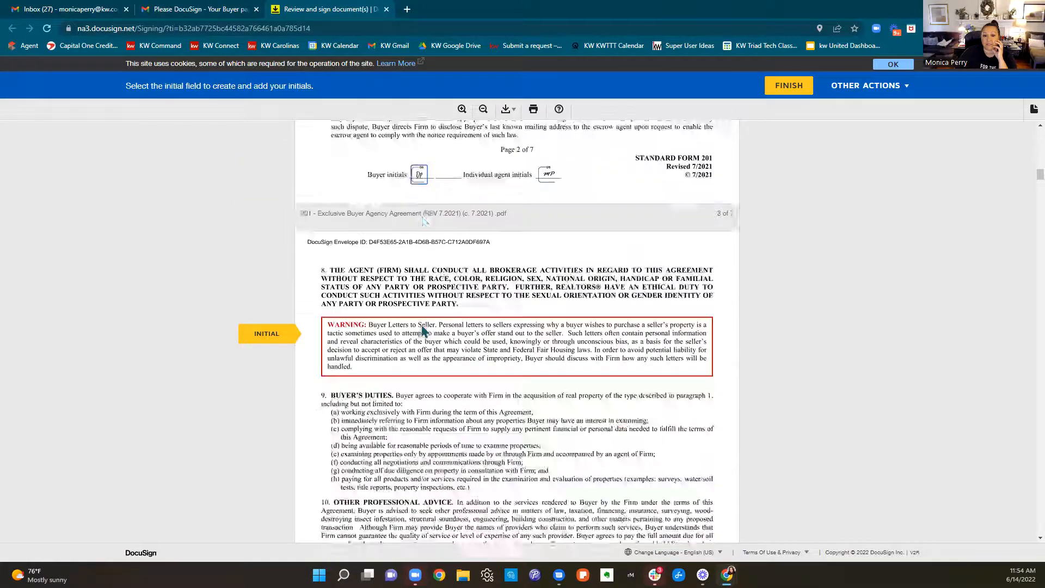
pyautogui.click(422, 330)
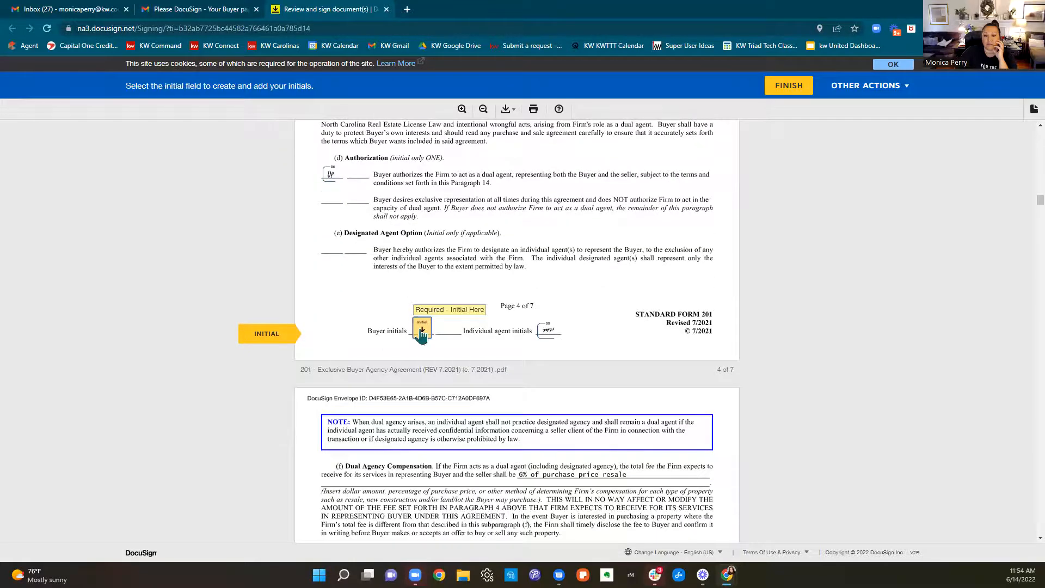
pyautogui.click(422, 329)
pyautogui.click(422, 334)
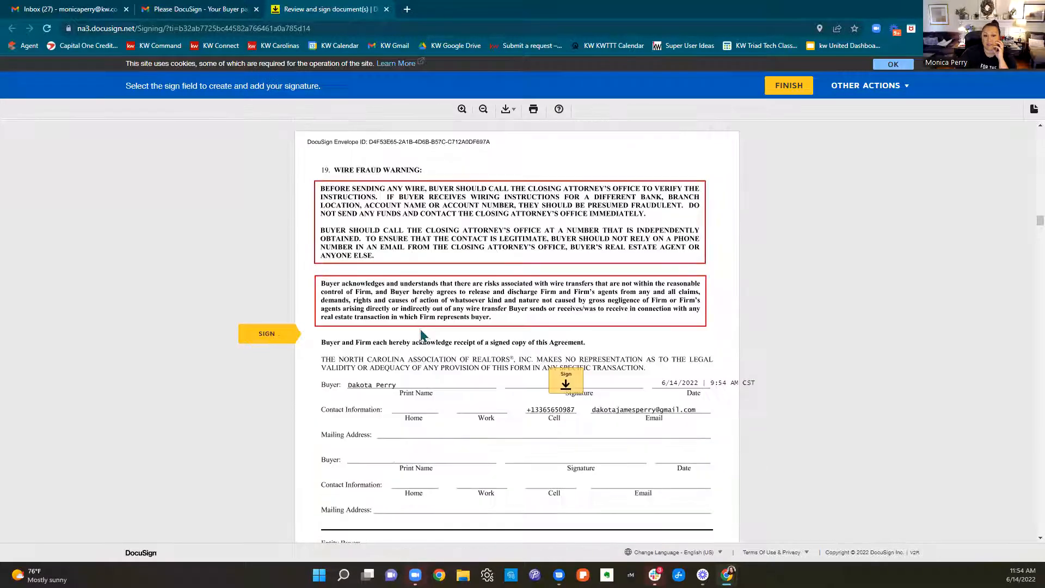
pyautogui.click(556, 339)
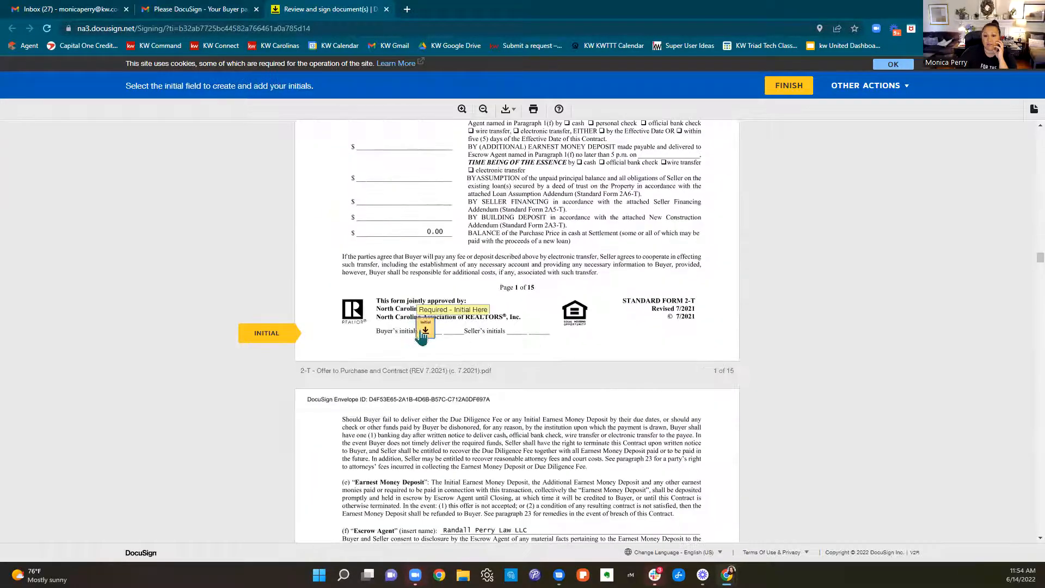
# Add the buyer's initials on pages 1 to 12 of the Offer to Purchase and Contract
pyautogui.click(422, 333)
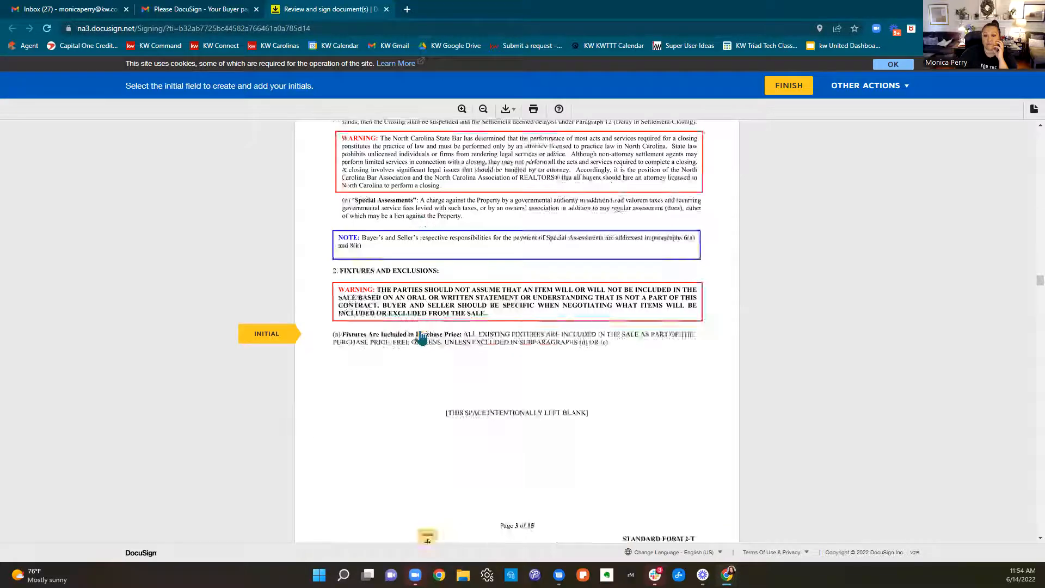
pyautogui.click(422, 333)
pyautogui.click(422, 333)
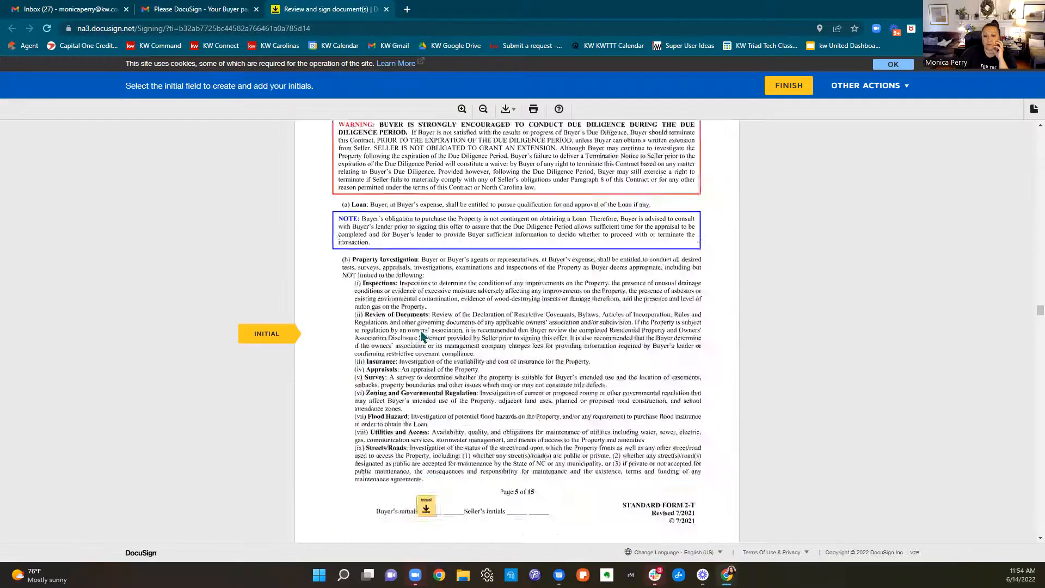
pyautogui.click(422, 333)
pyautogui.click(422, 333)
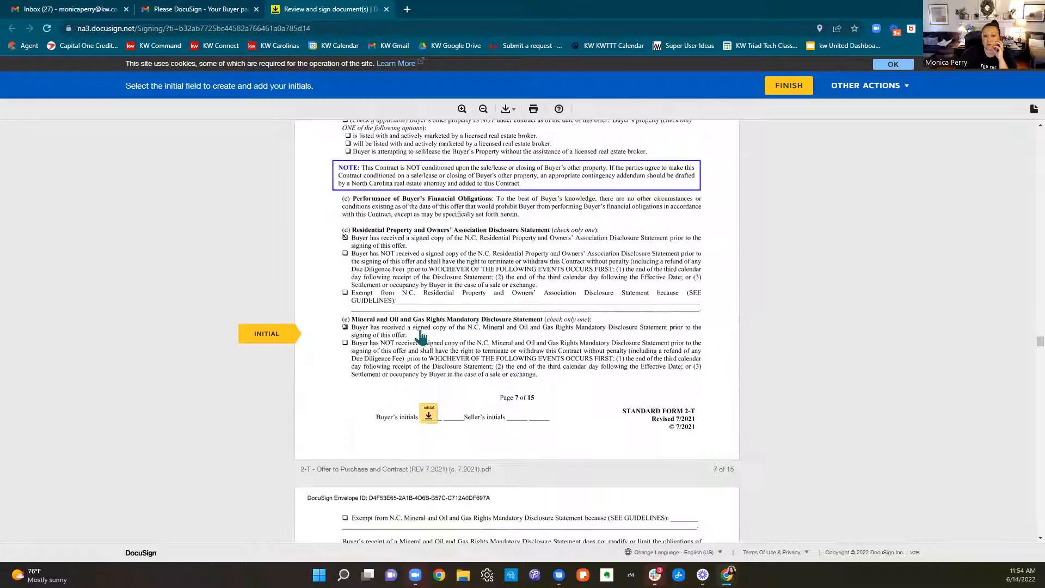
pyautogui.click(422, 333)
pyautogui.click(421, 333)
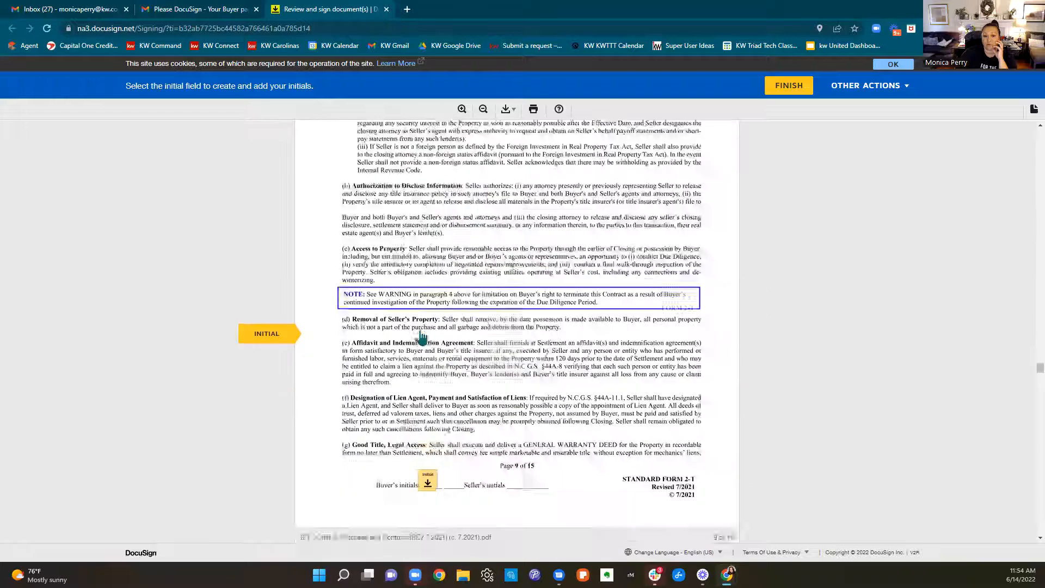
pyautogui.click(421, 333)
pyautogui.click(422, 333)
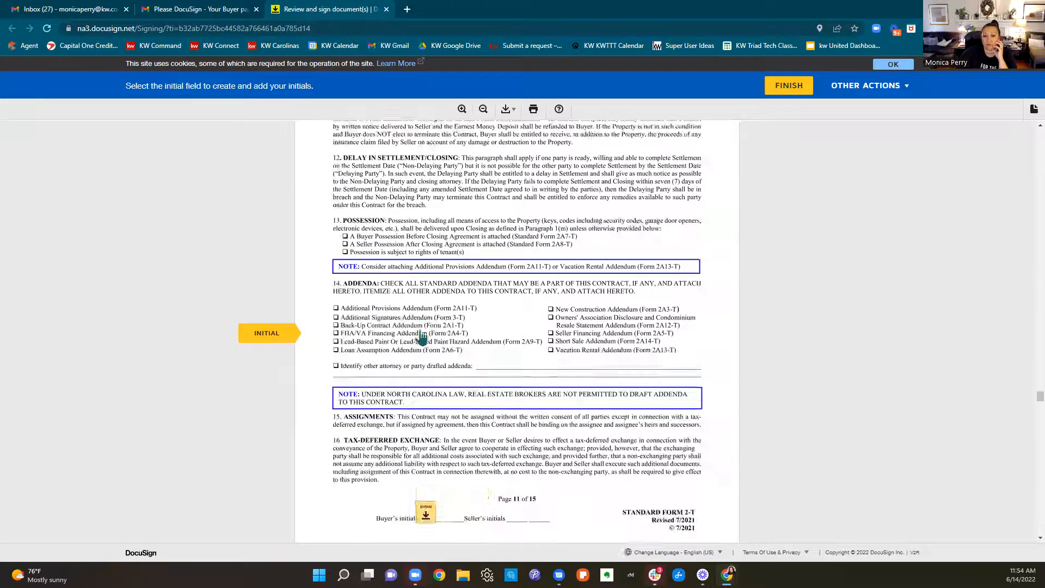
pyautogui.click(423, 333)
pyautogui.click(423, 333)
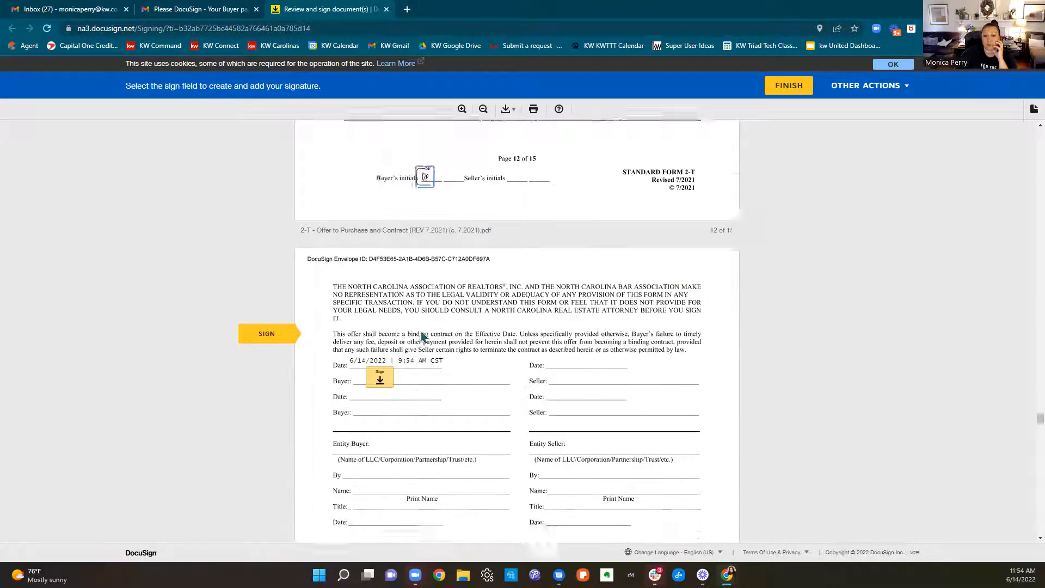
# Sign the Offer to Purchase and Contract as buyer on page 13 and initial pages 13 and 14
pyautogui.click(381, 330)
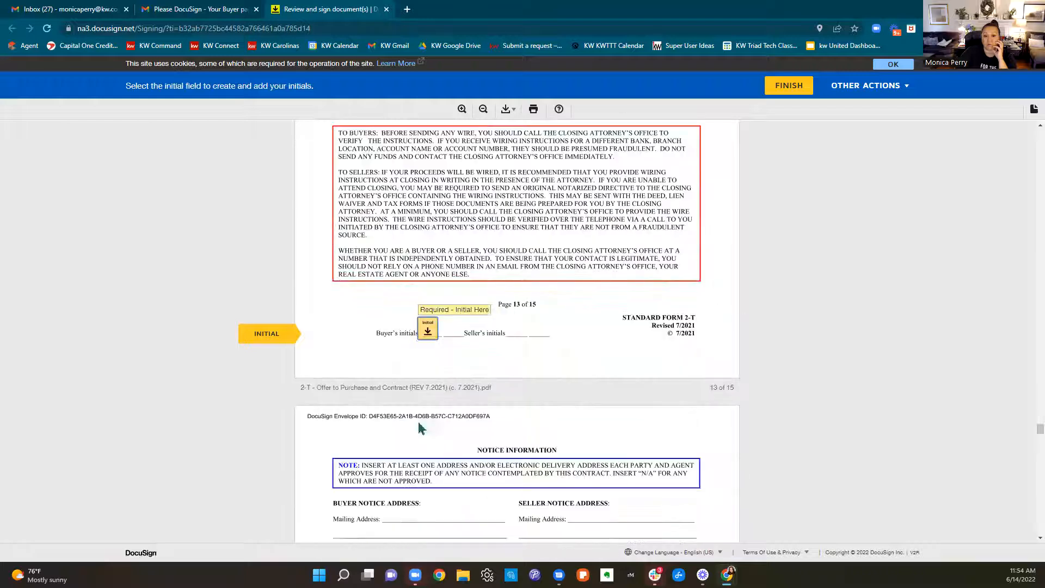
pyautogui.click(428, 332)
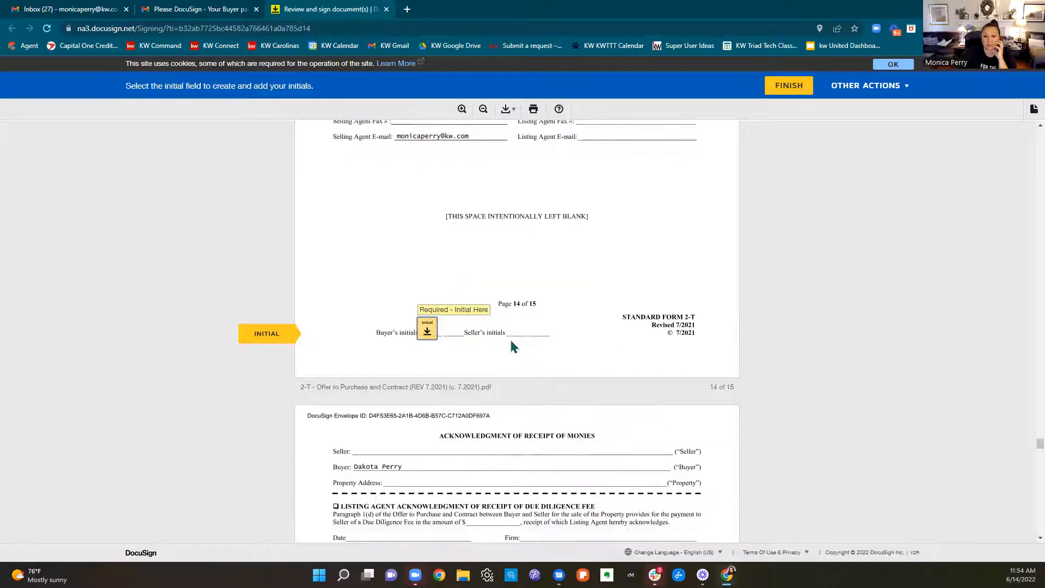
pyautogui.click(427, 332)
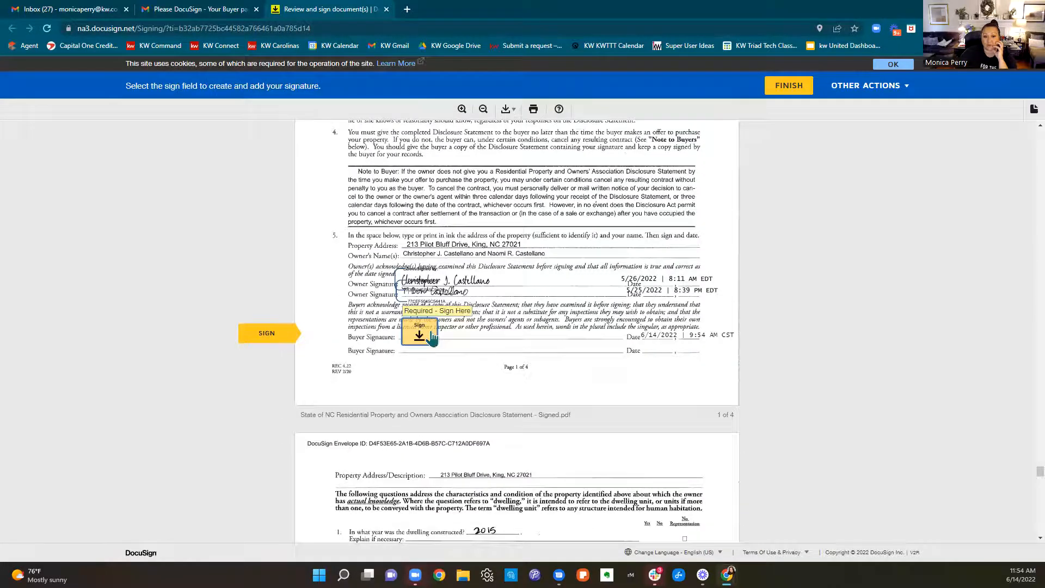
# Sign page 1 of the Residential Property and Owners' Association Disclosure Statement as buyer and initial pages 2 to 4
pyautogui.click(432, 336)
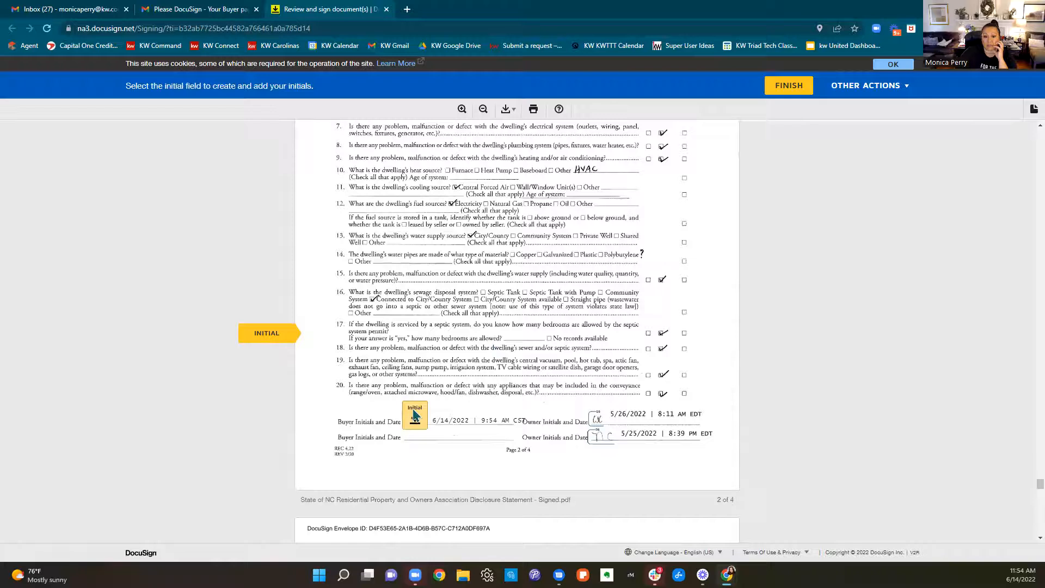
pyautogui.click(415, 415)
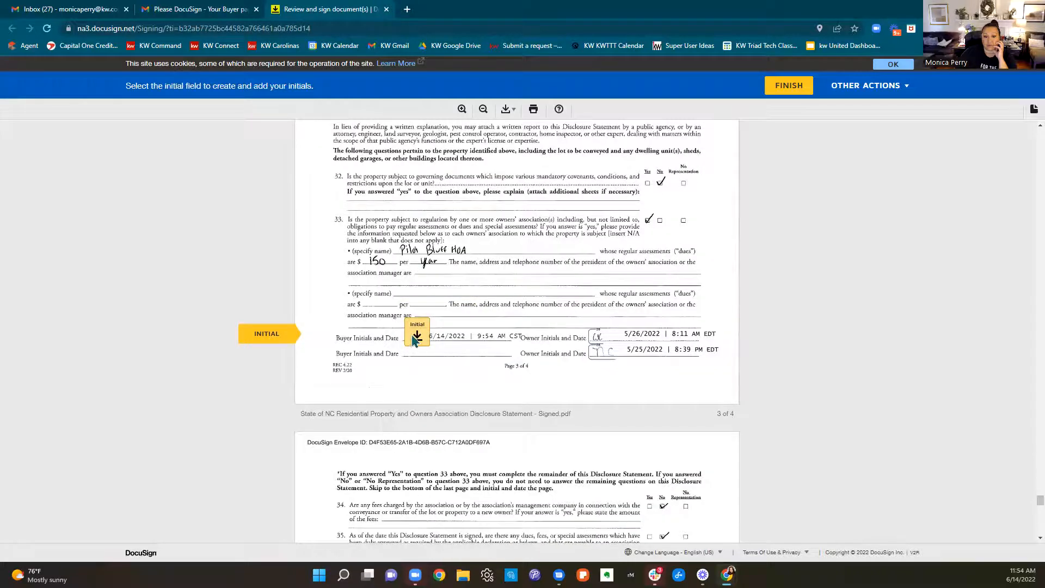
pyautogui.click(415, 338)
pyautogui.click(414, 336)
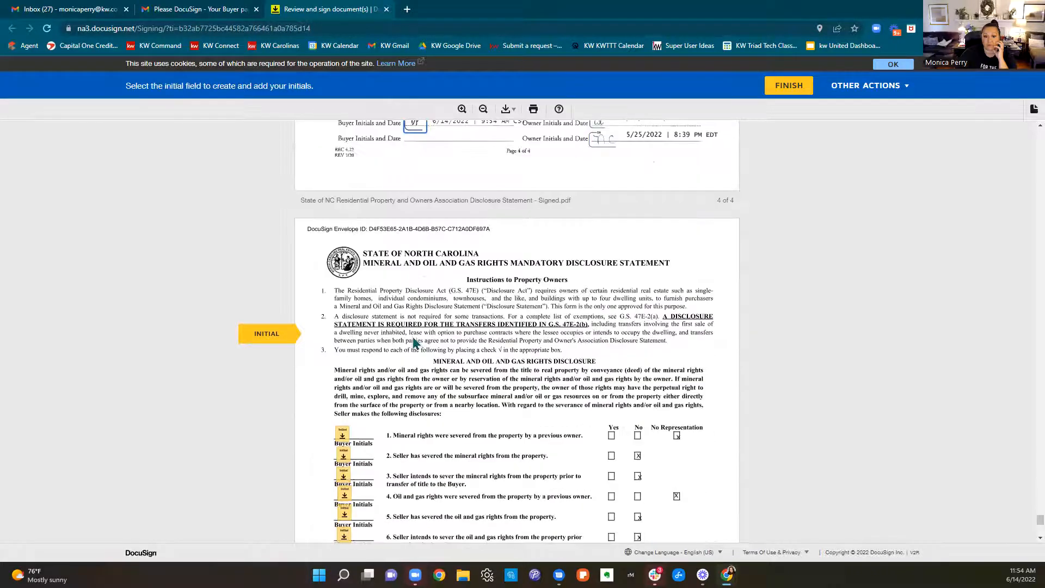
# Initial all six items of the Mineral and Oil and Gas Rights Disclosure Statement as buyer and sign as purchaser
pyautogui.click(345, 432)
pyautogui.click(346, 158)
pyautogui.click(345, 140)
pyautogui.scroll(3, 398, 218)
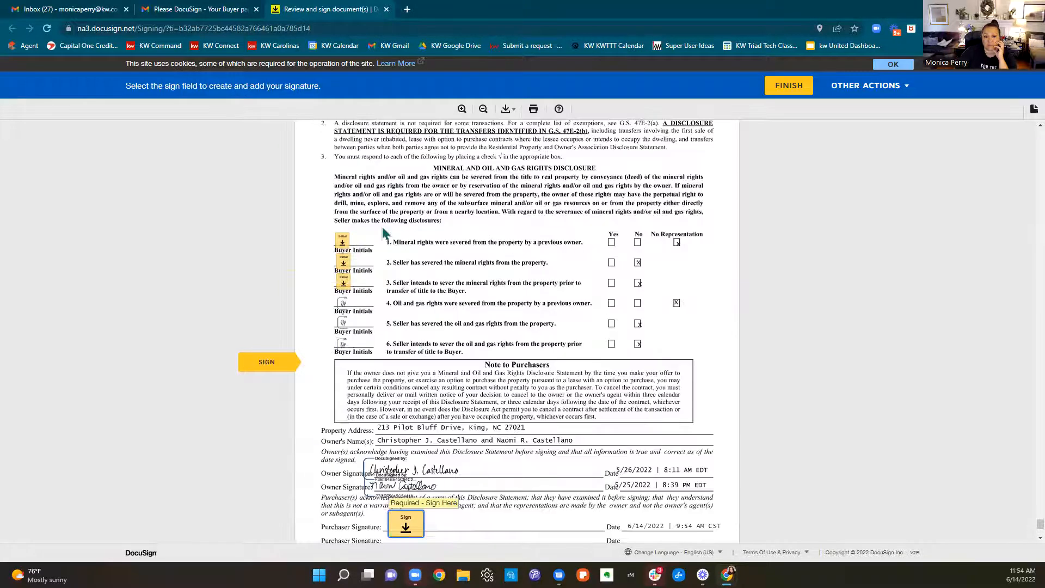
pyautogui.click(342, 240)
pyautogui.click(343, 262)
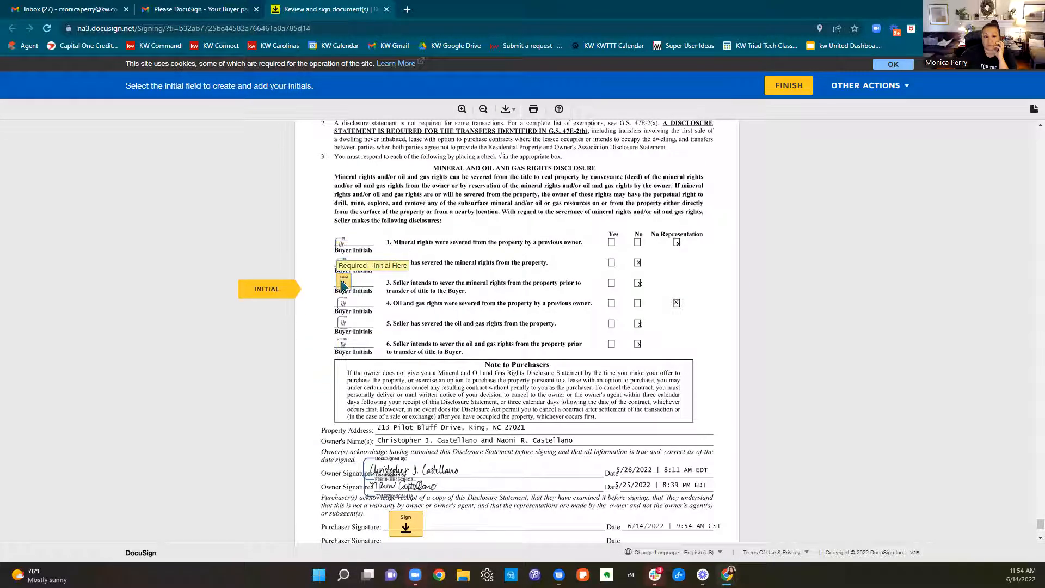
pyautogui.click(343, 283)
pyautogui.click(405, 356)
# Finish the buyer's signing session without logging in to DocuSign and close the signing page
pyautogui.click(517, 482)
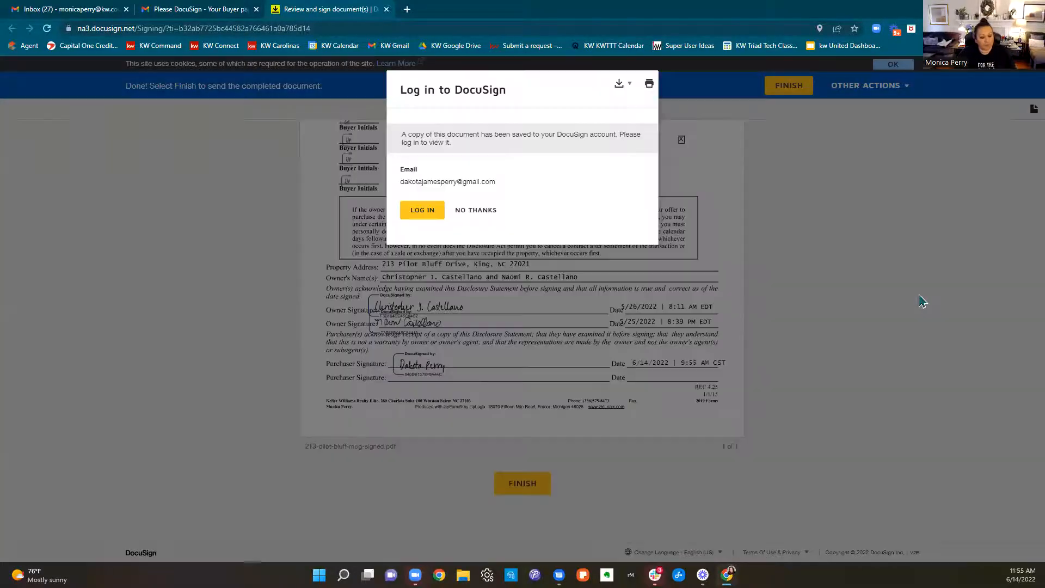
pyautogui.click(466, 220)
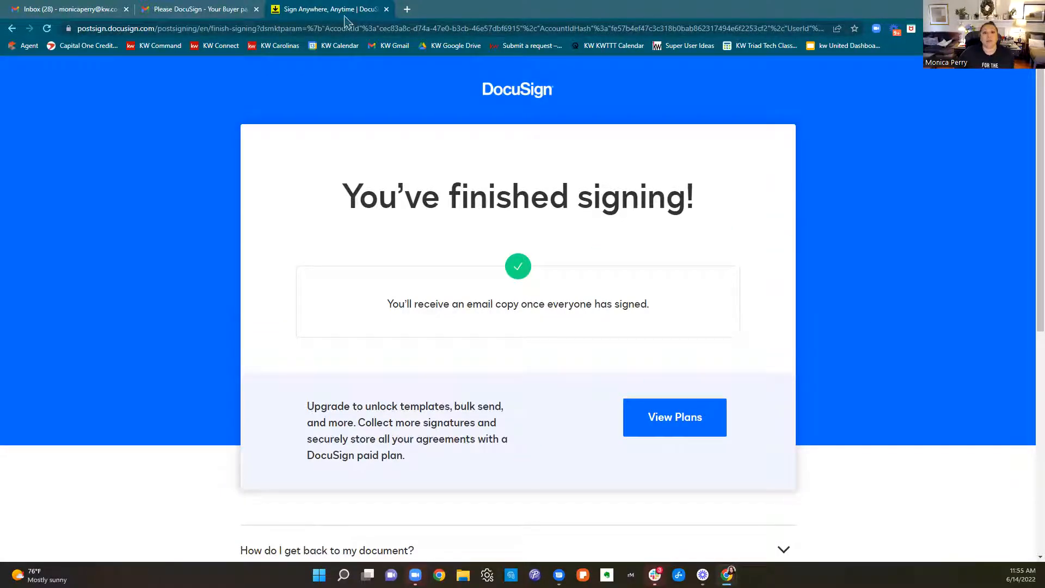
pyautogui.click(386, 10)
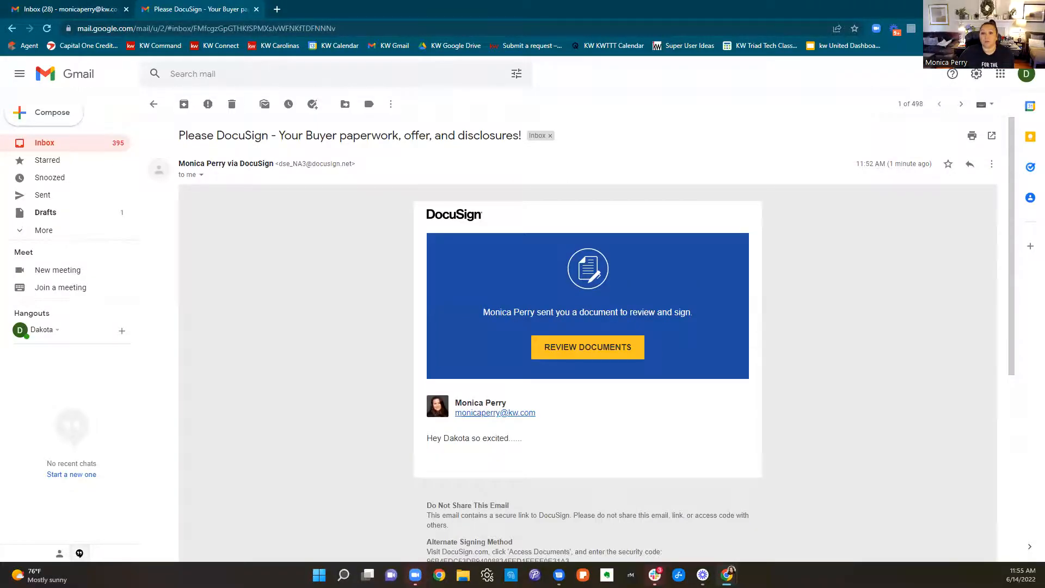
# Close the buyer's browser window, then log out of DocuSign Rooms and back in with the agent's e-mail and account password
pyautogui.click(1031, 8)
pyautogui.click(217, 10)
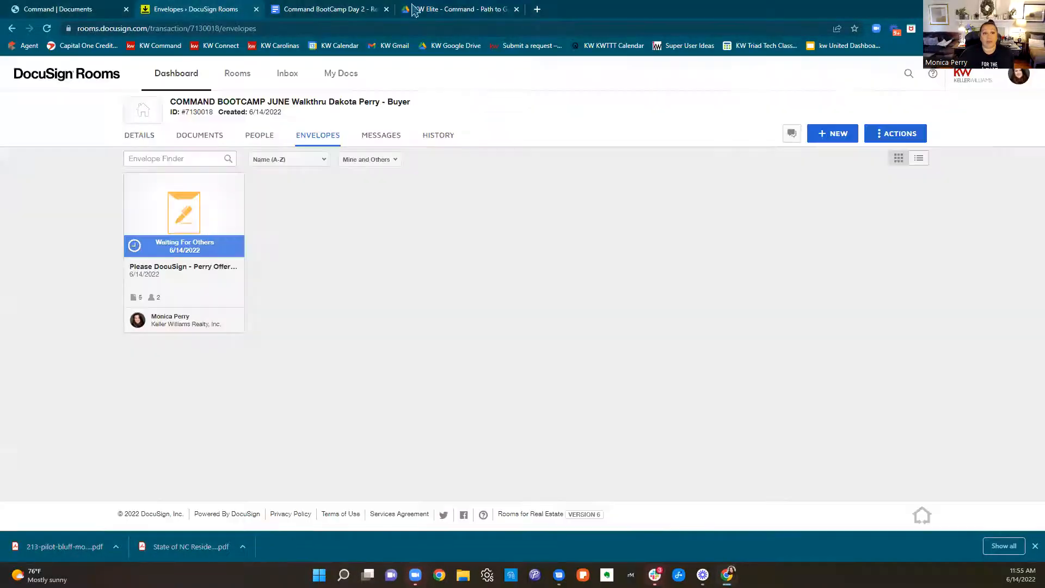
pyautogui.click(1024, 83)
pyautogui.click(973, 266)
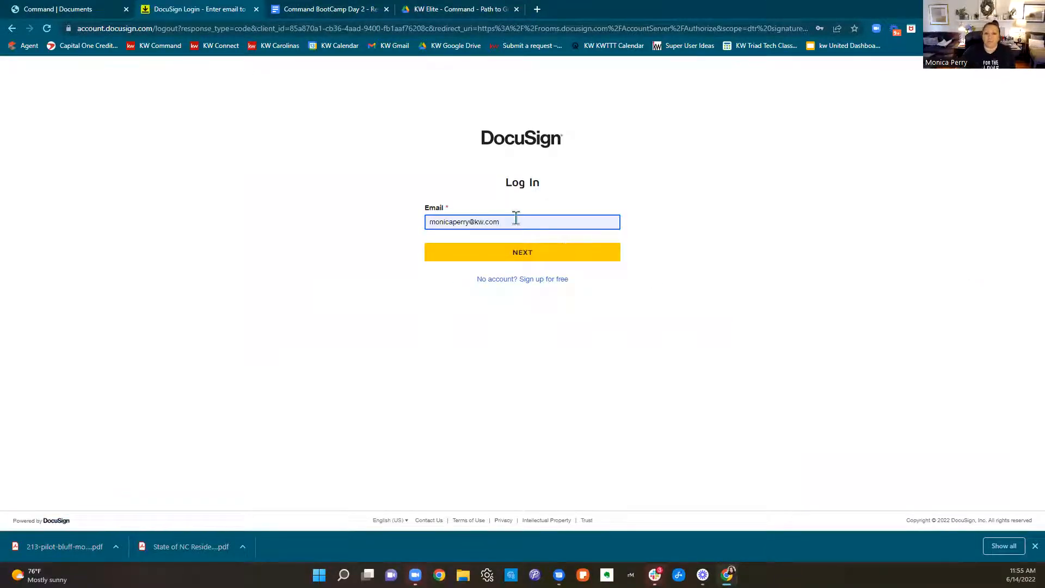
pyautogui.click(505, 258)
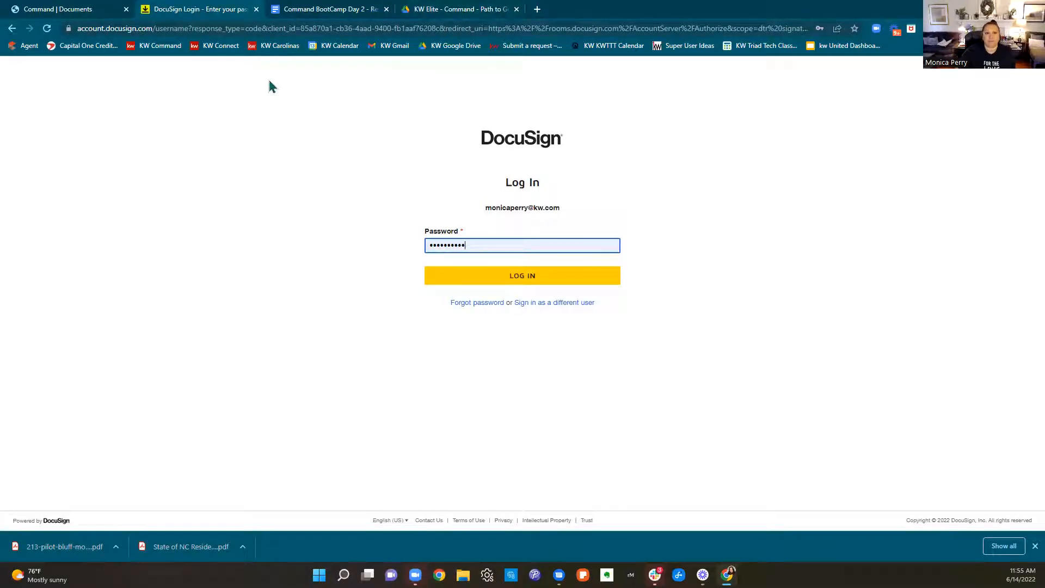
pyautogui.click(555, 278)
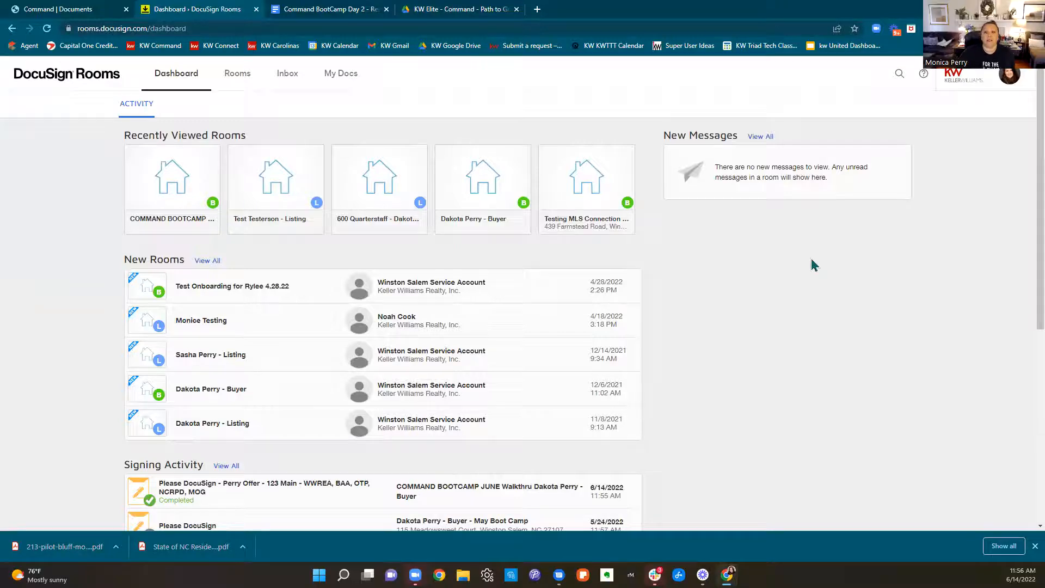
# Open the COMMAND BOOTCAMP JUNE Walkthru buyer room and look through its documents for the signed copies
pyautogui.moveTo(134, 81); pyautogui.dragTo(19, 84)
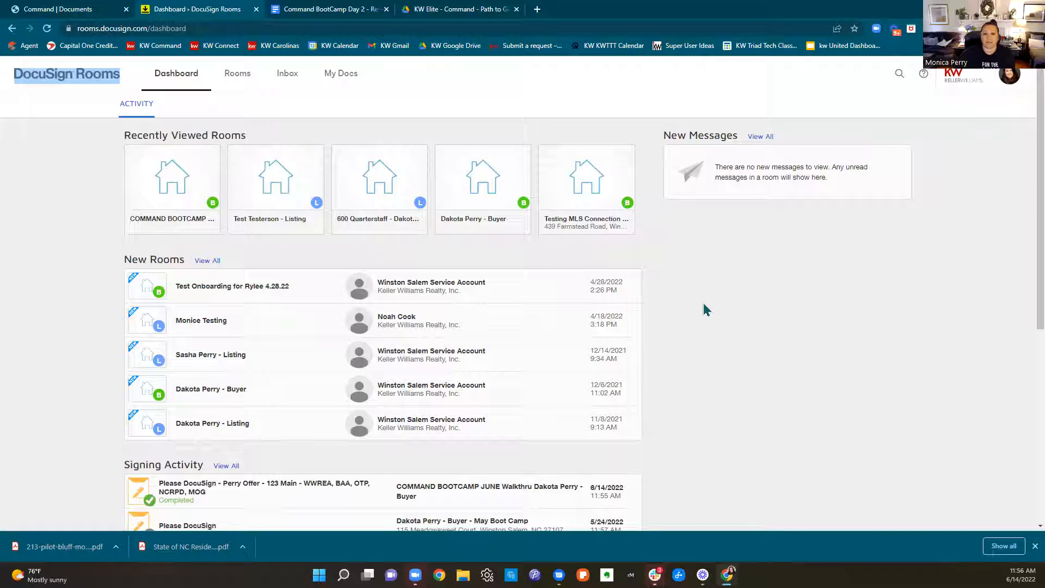
pyautogui.click(147, 182)
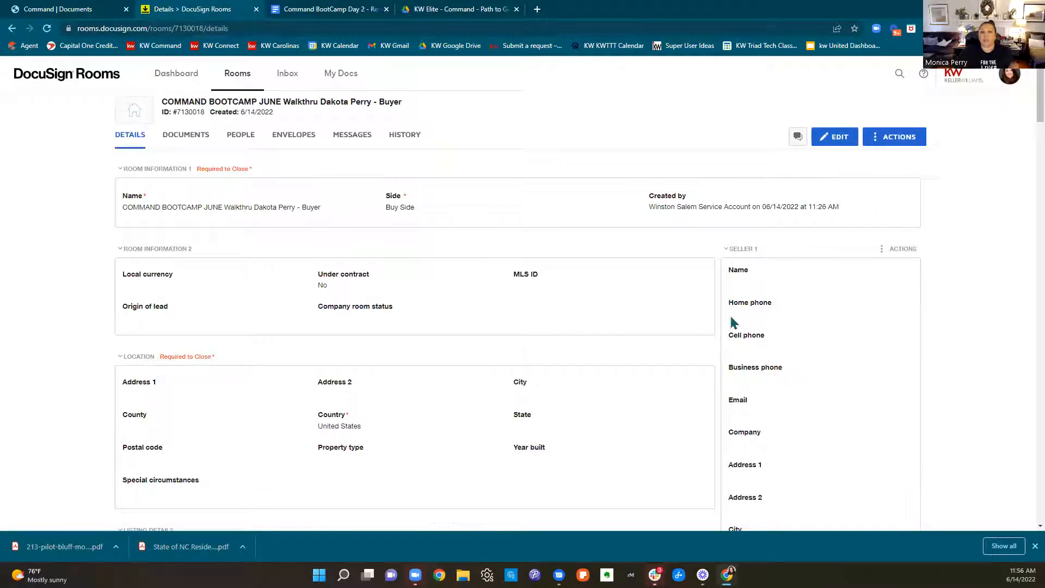
pyautogui.click(201, 147)
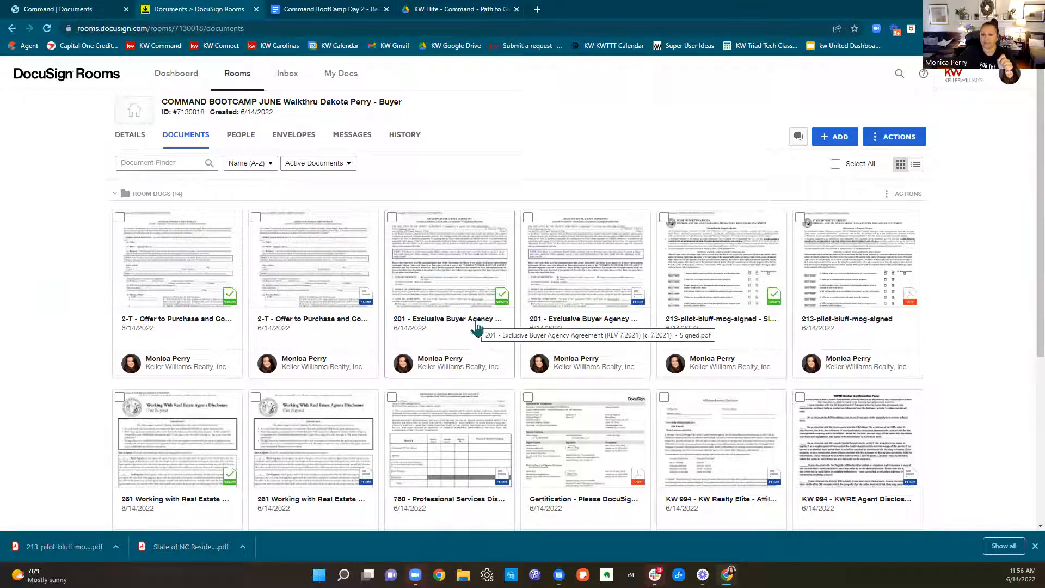
pyautogui.scroll(-3, 476, 328)
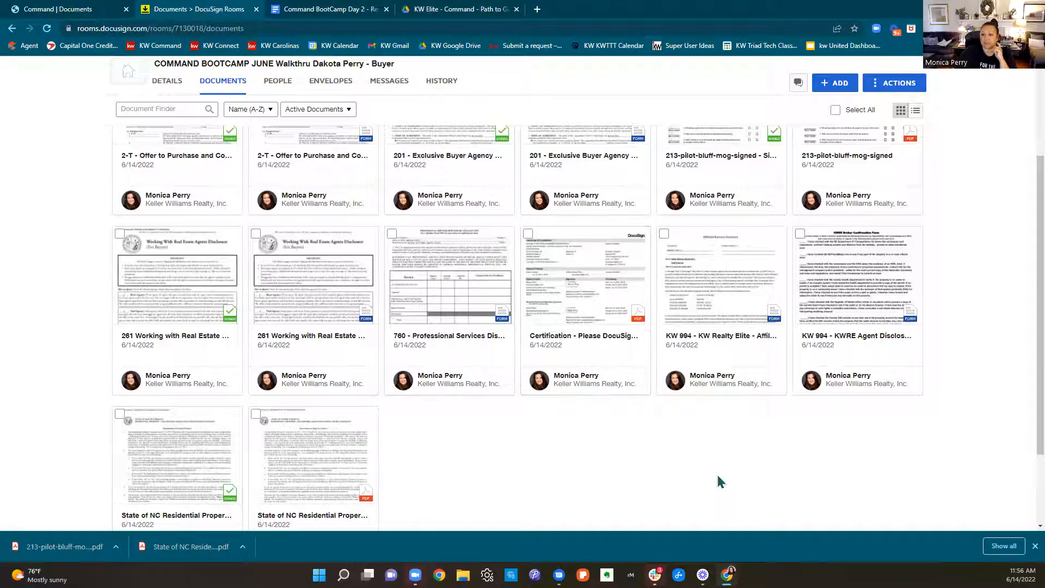
pyautogui.scroll(3, 719, 481)
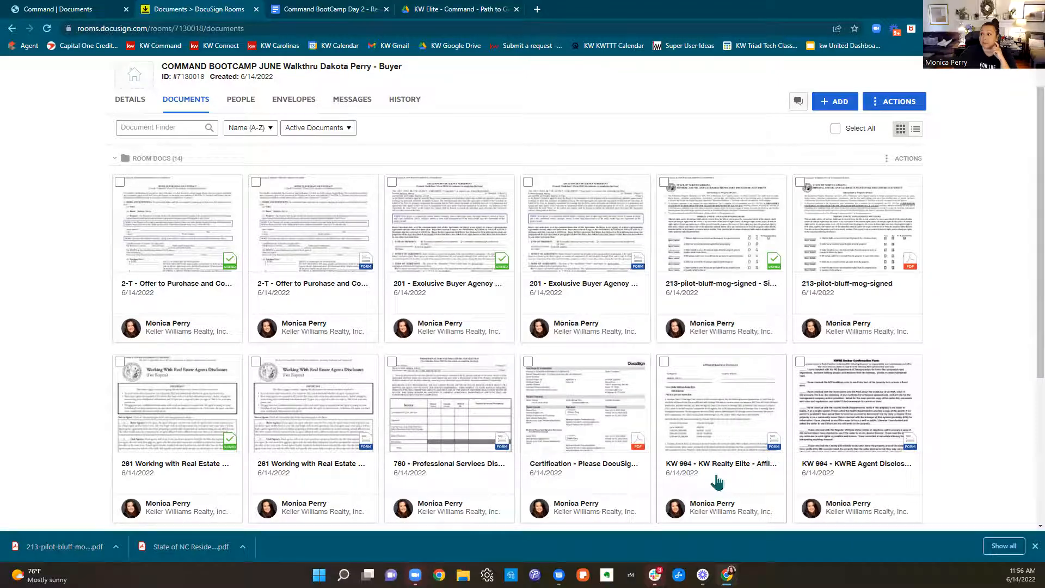
# In Command, try attaching a file from My Computer (Manual) to Working With Real Estate Agents, then set the file source back to DocuSign
pyautogui.click(60, 11)
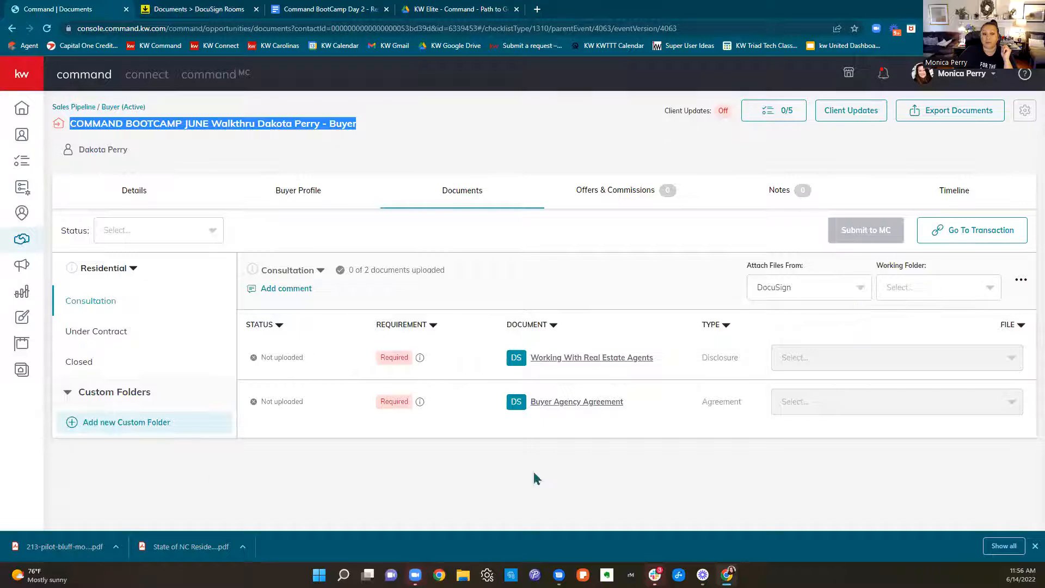
pyautogui.click(831, 292)
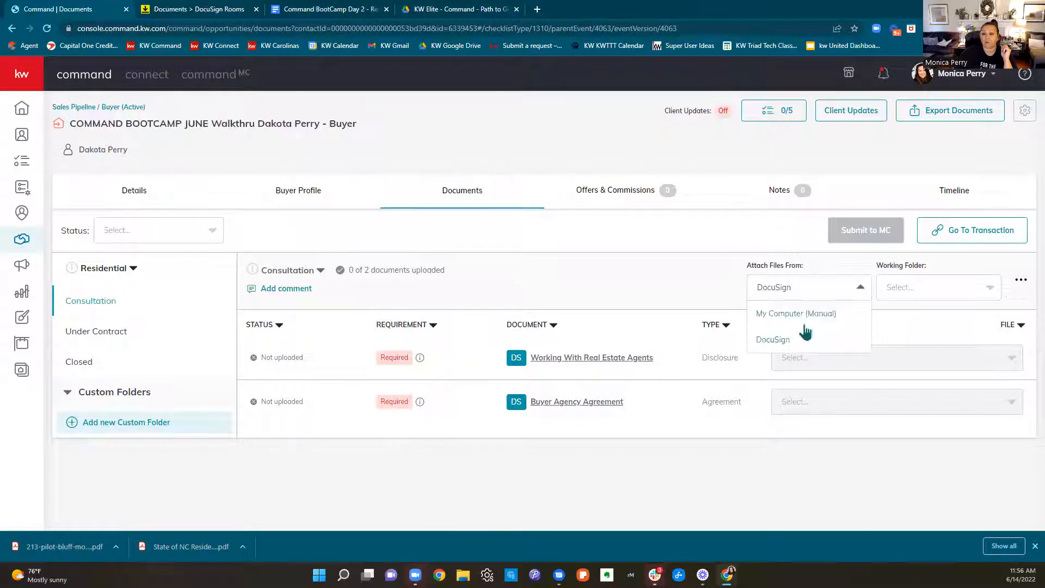
pyautogui.click(807, 321)
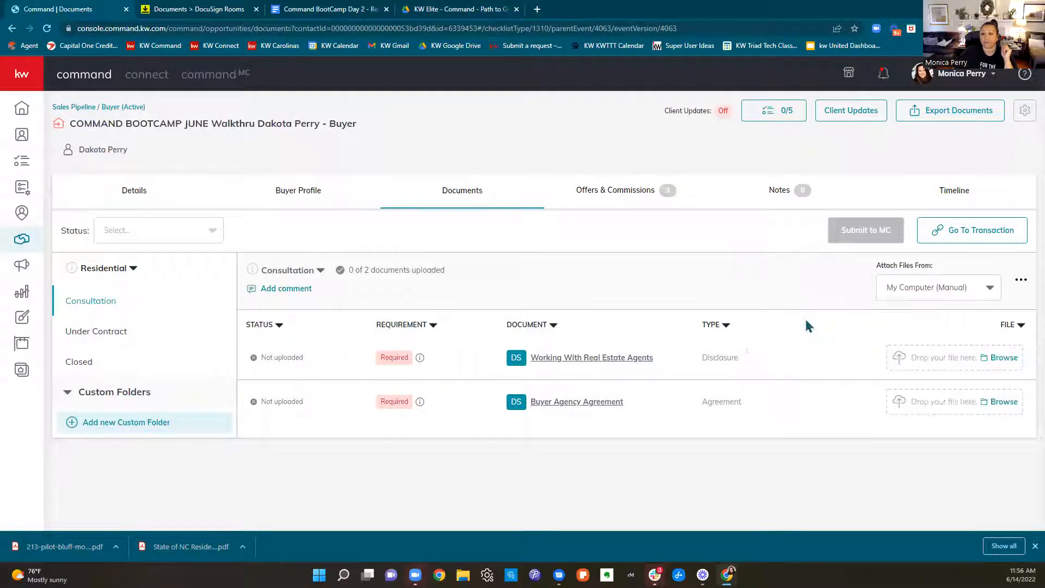
pyautogui.click(1003, 359)
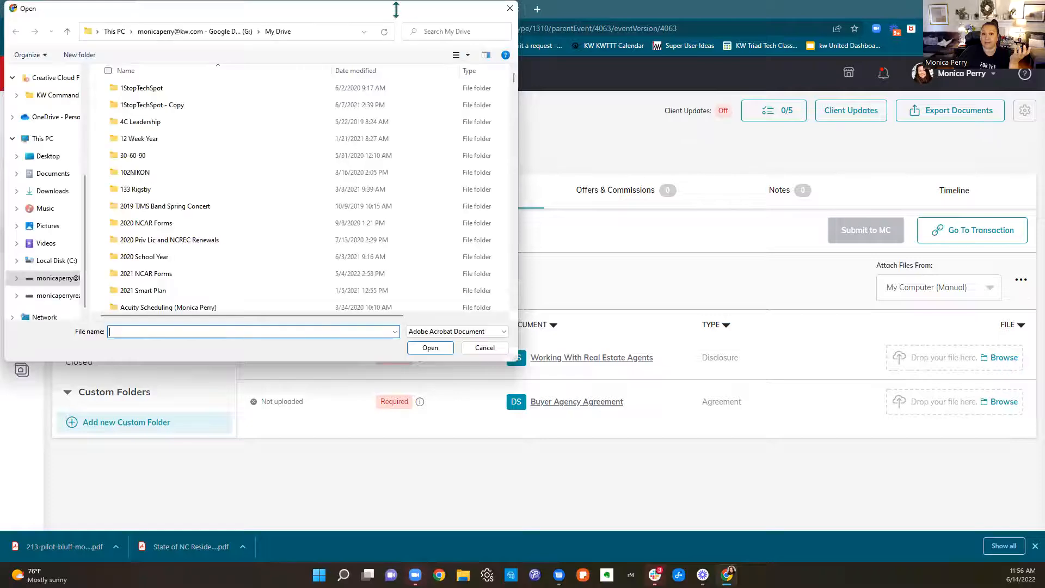
pyautogui.click(510, 8)
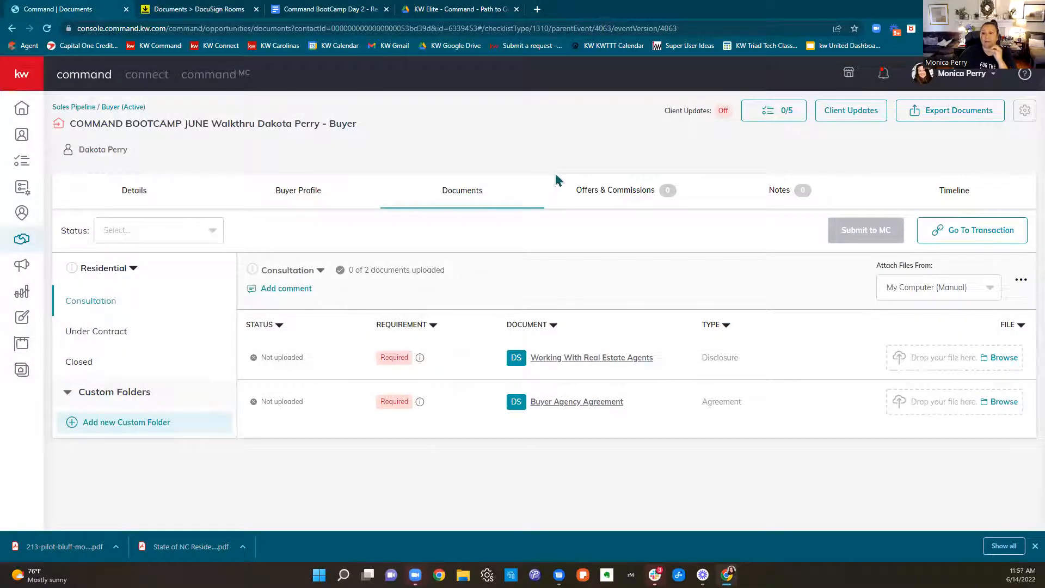
pyautogui.click(942, 294)
pyautogui.click(922, 340)
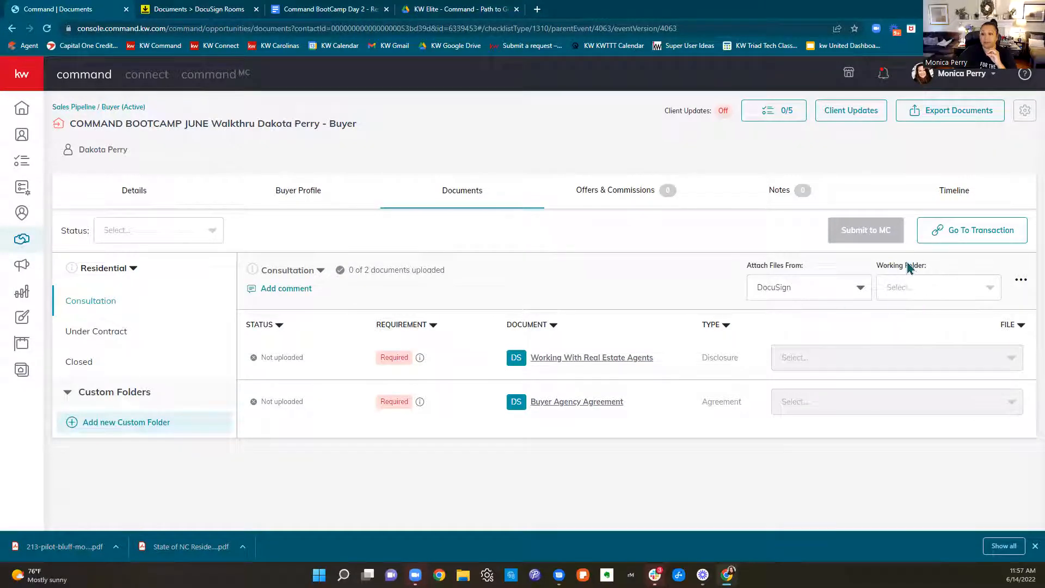
# Switch to DocuSign Rooms and look through the signed and unsigned documents in the buyer room's Room Docs folder
pyautogui.moveTo(875, 269); pyautogui.dragTo(958, 276)
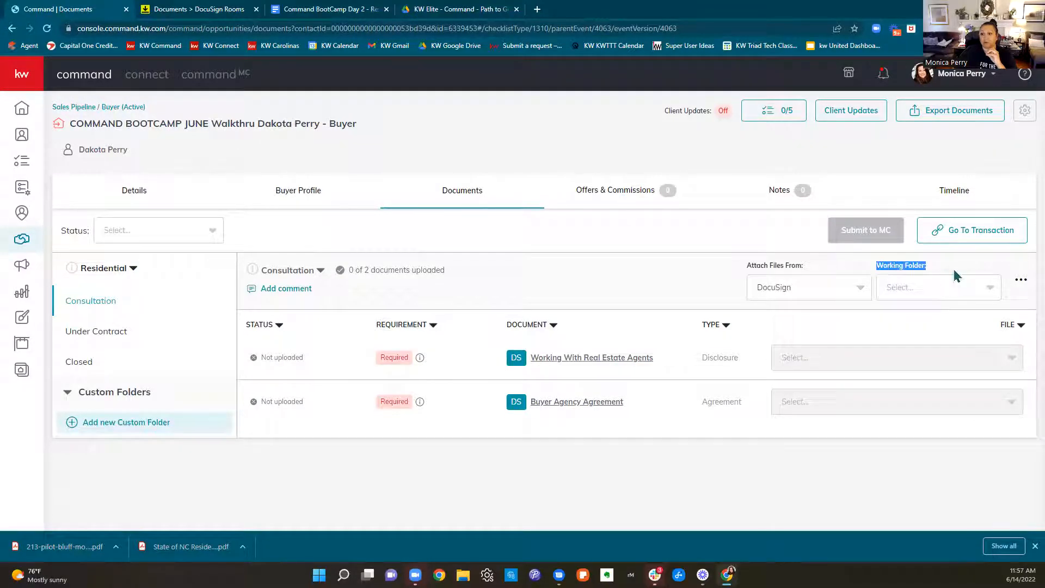
pyautogui.click(220, 7)
pyautogui.scroll(-4, 619, 218)
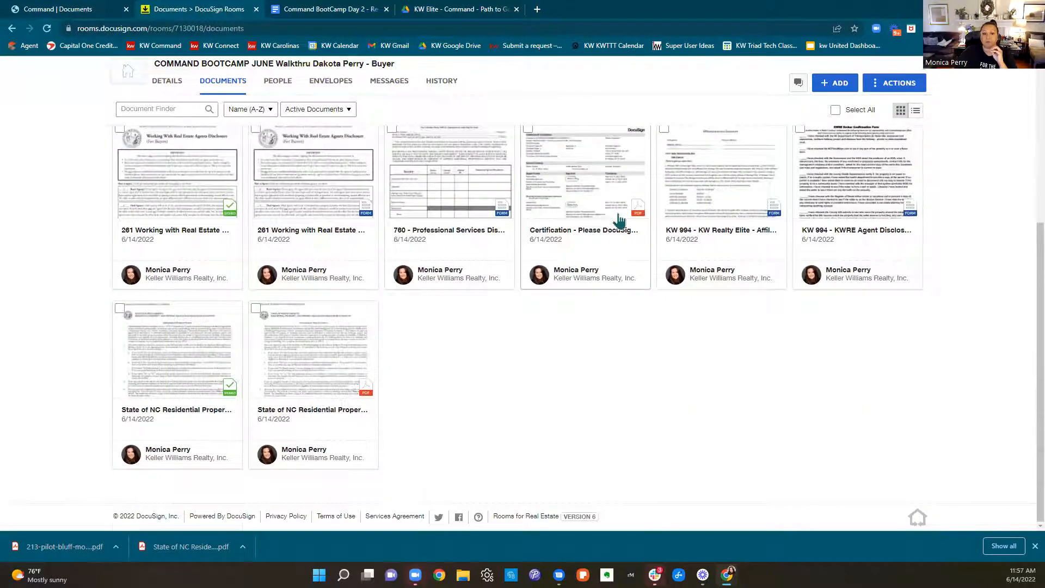
pyautogui.scroll(5, 619, 219)
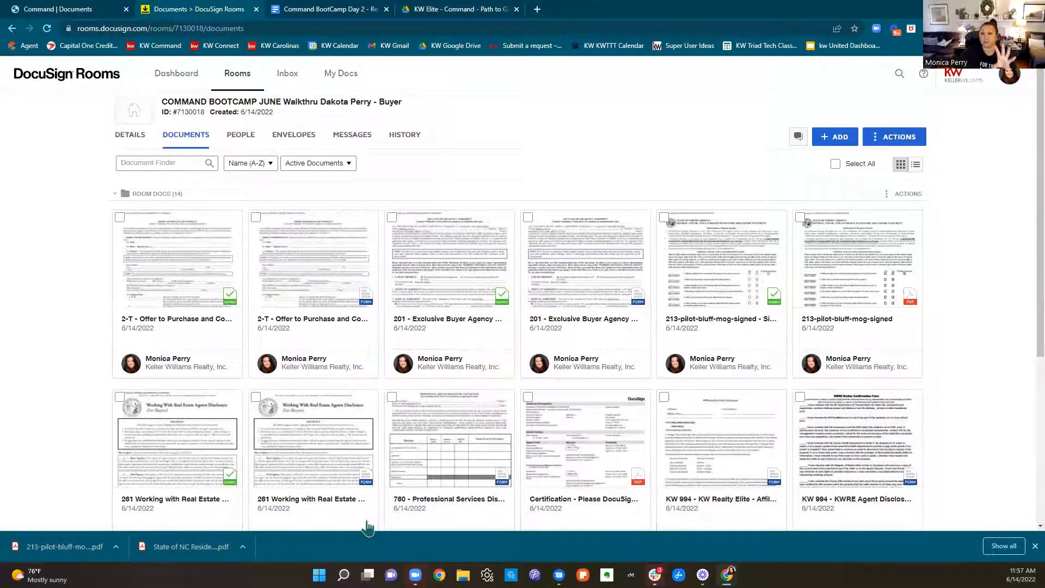
pyautogui.scroll(-3, 767, 321)
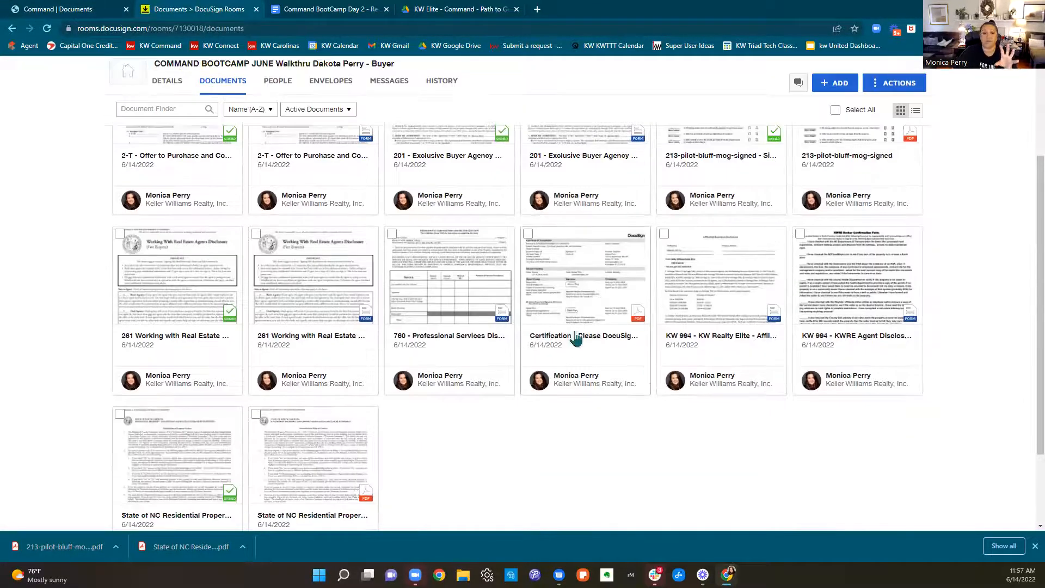
pyautogui.scroll(3, 697, 342)
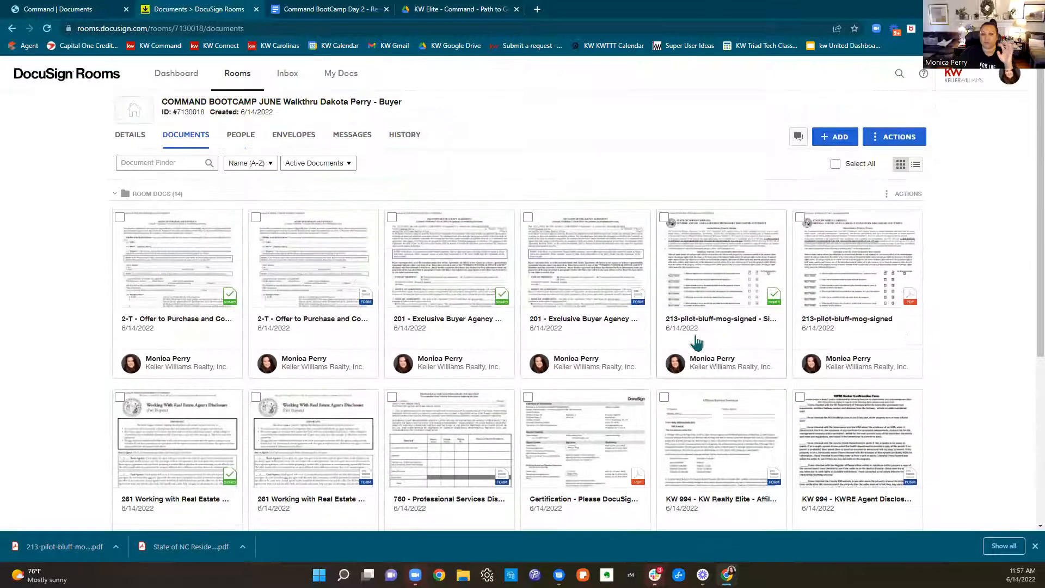
# In Command's Consultation checklist, use the Room Docs working folder to attach the signed 261 disclosure and signed 201 Exclusive Buyer Agency Agreement to their matching items
pyautogui.click(94, 9)
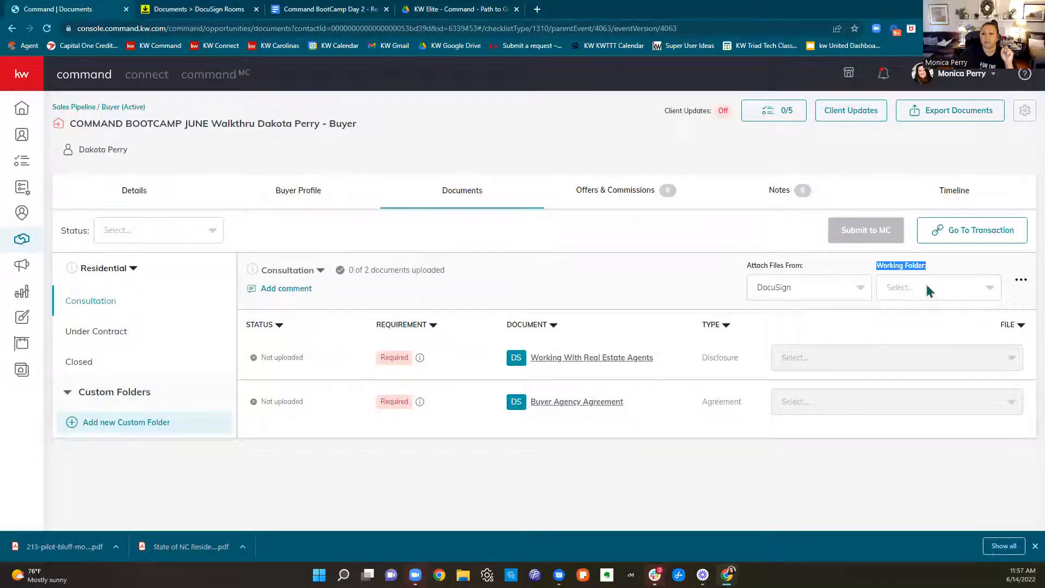
pyautogui.click(928, 288)
pyautogui.click(913, 326)
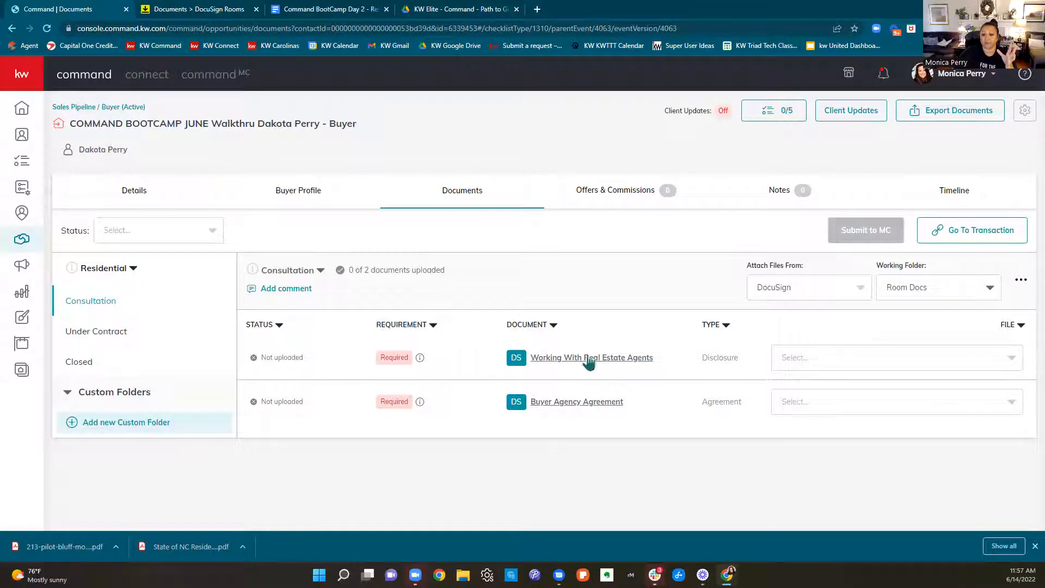
pyautogui.click(896, 359)
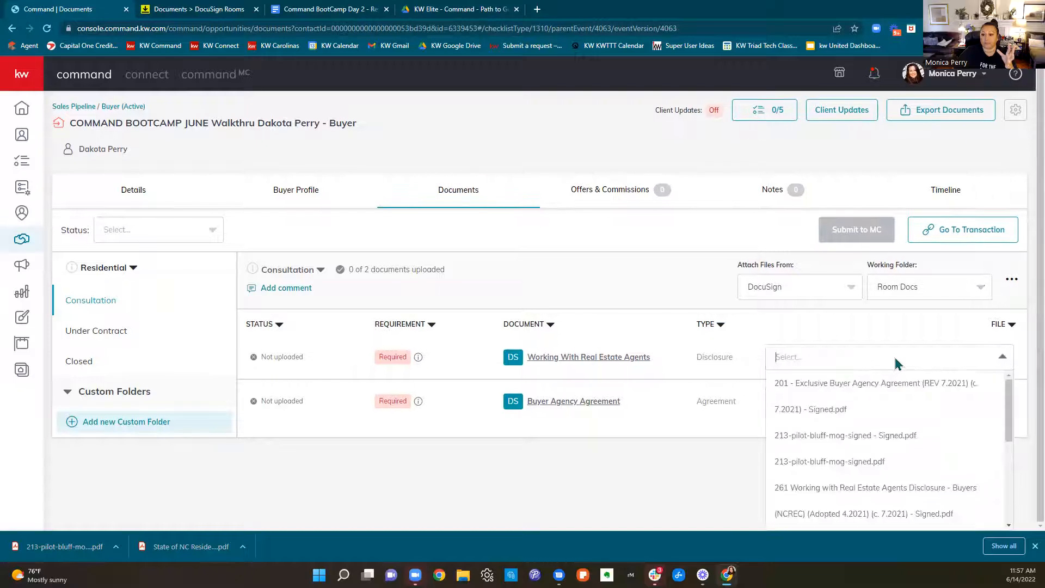
pyautogui.scroll(-1, 861, 441)
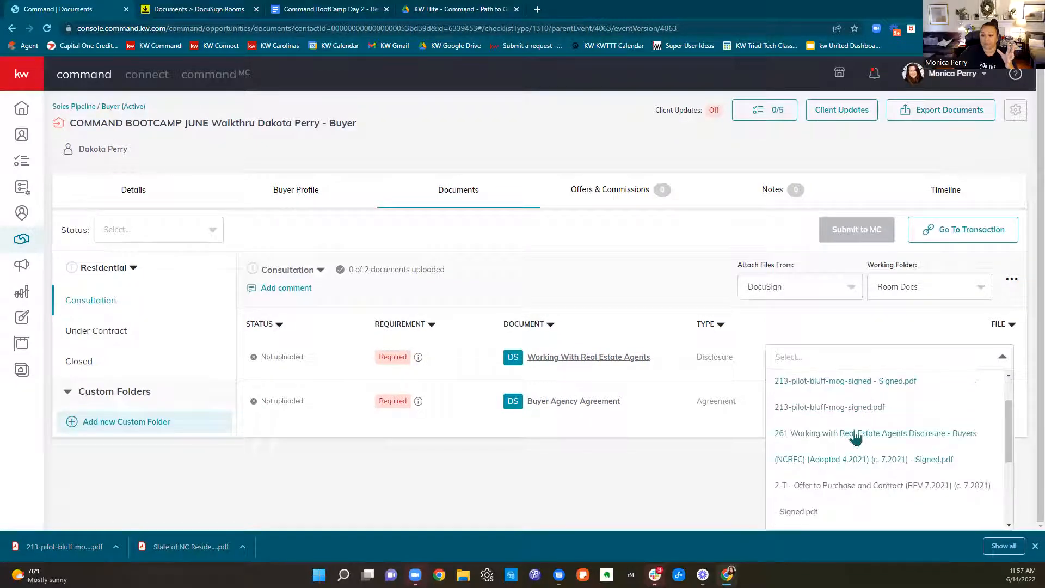
pyautogui.click(934, 459)
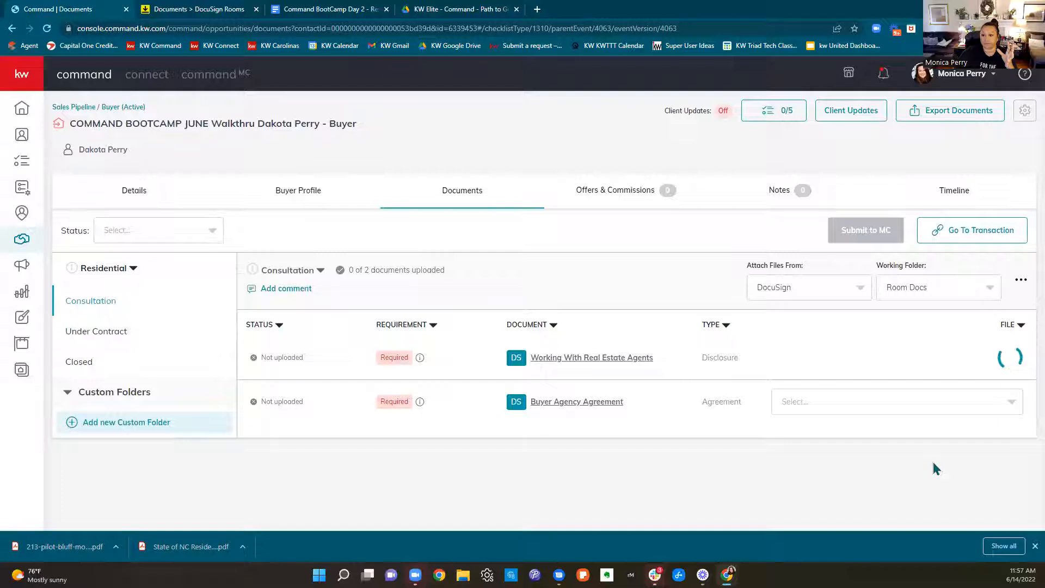
pyautogui.click(844, 406)
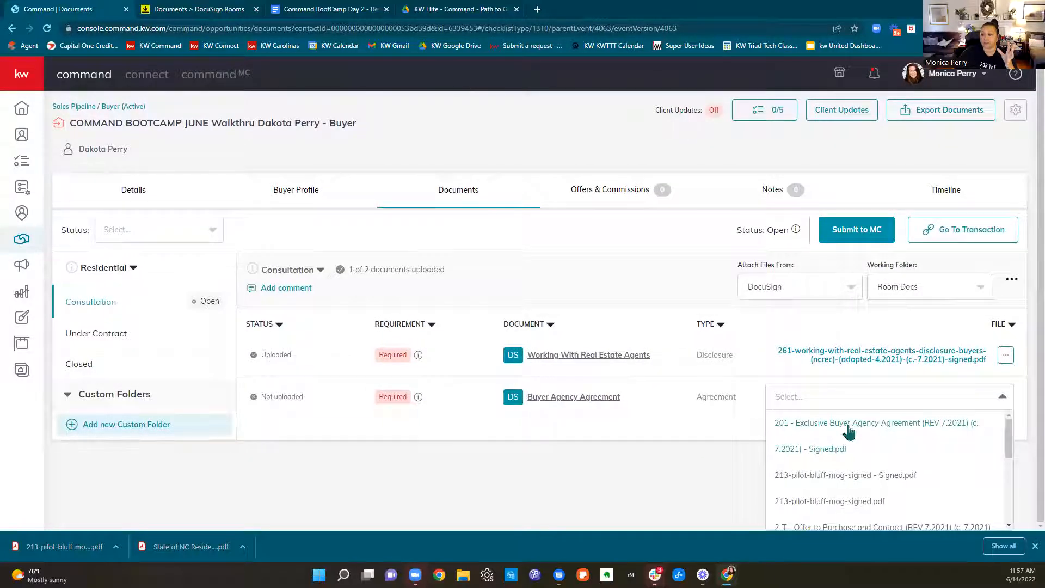
pyautogui.click(847, 430)
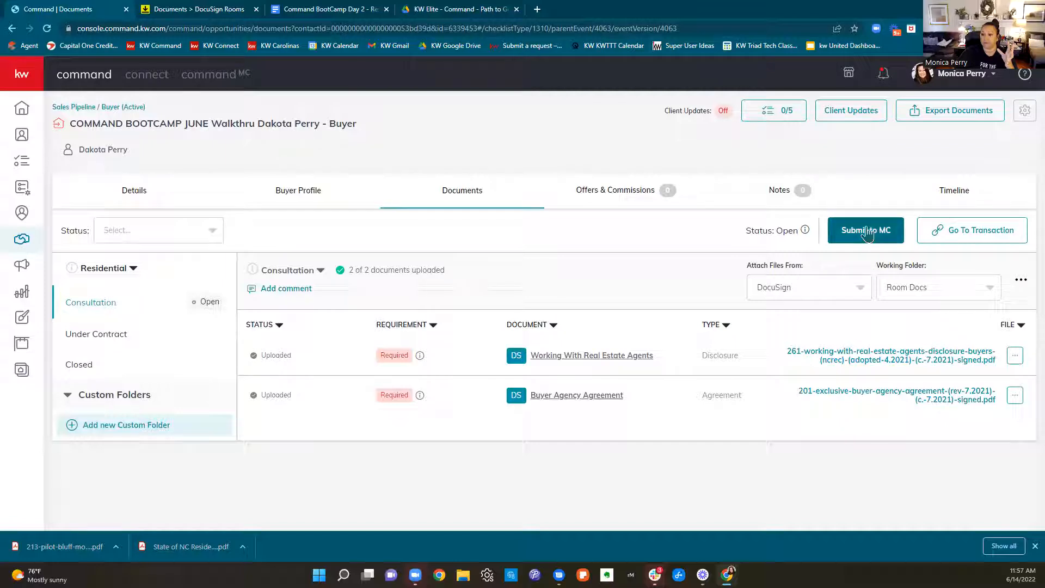
# In the Under Contract checklist, set the working folder to Room Docs and attach the signed 2-T Offer to Purchase and Contract
pyautogui.click(130, 334)
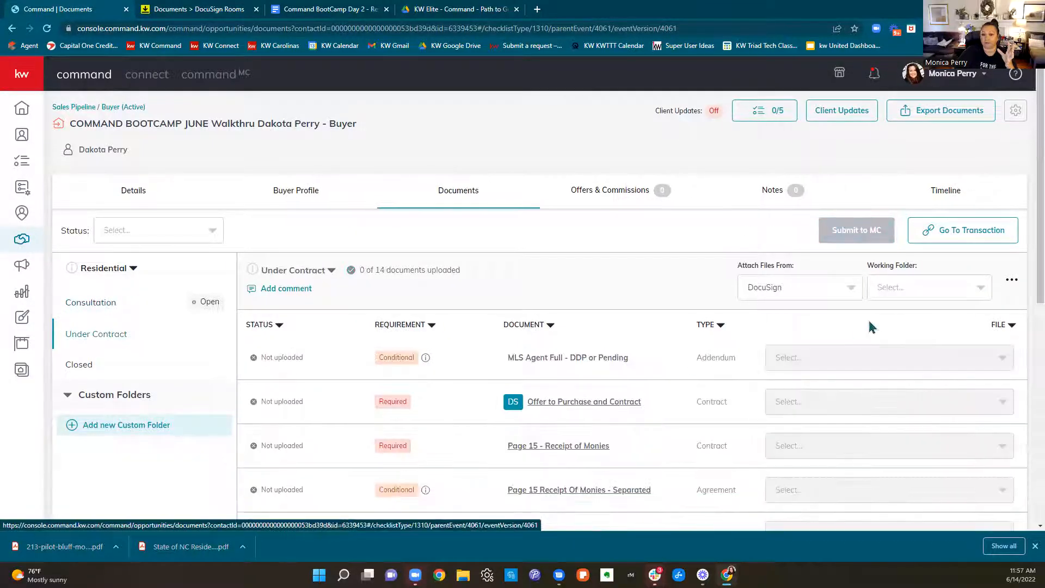
pyautogui.scroll(-4, 870, 327)
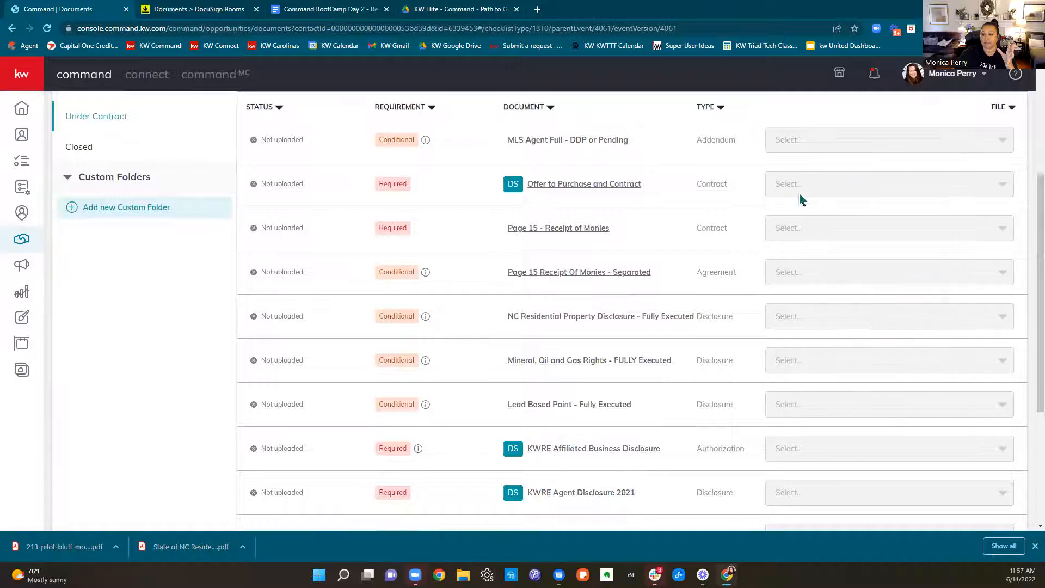
pyautogui.scroll(3, 826, 256)
pyautogui.click(902, 237)
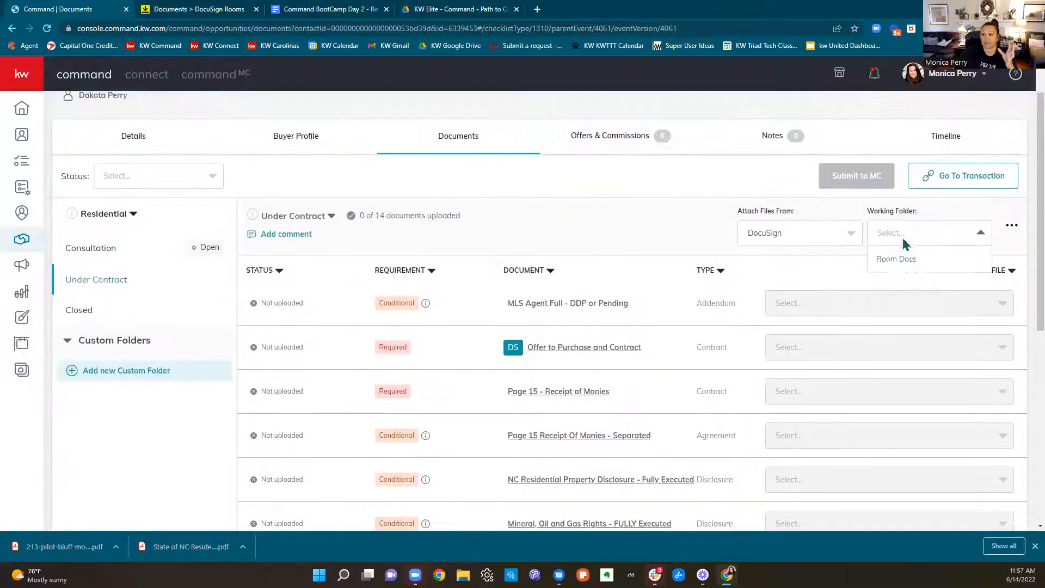
pyautogui.click(899, 266)
pyautogui.scroll(-2, 993, 396)
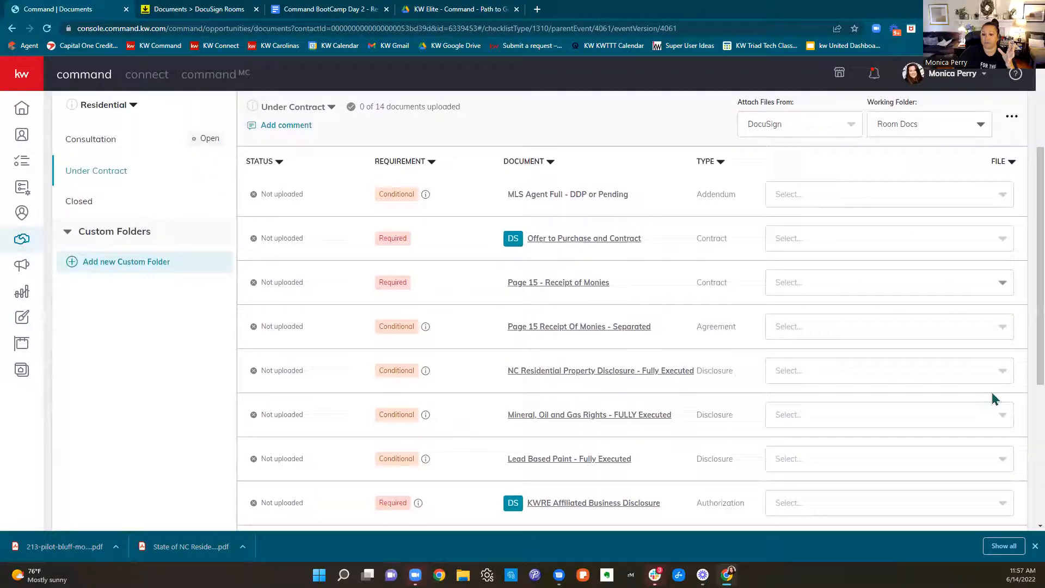
pyautogui.click(888, 248)
pyautogui.click(880, 326)
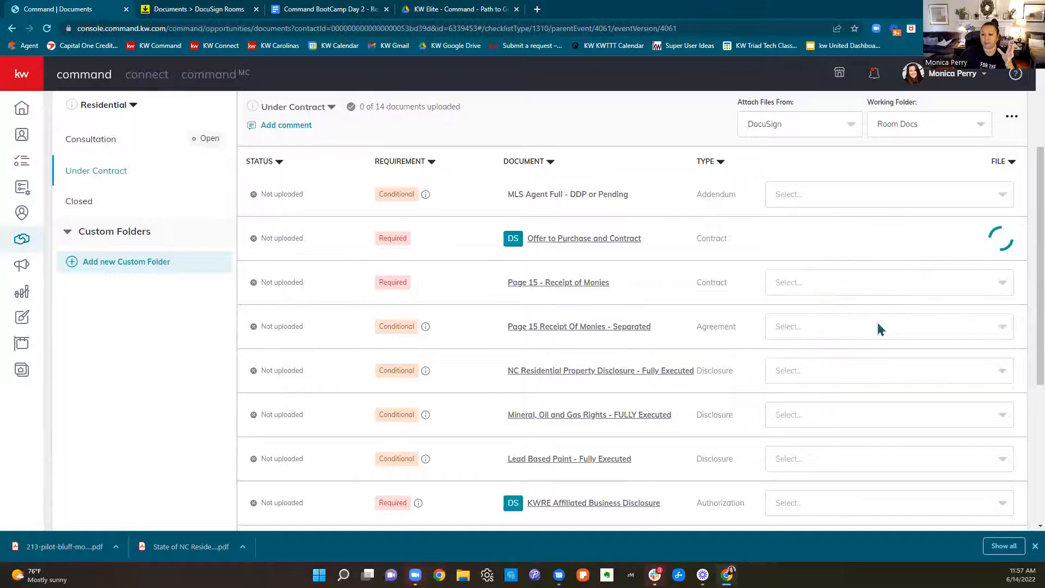
pyautogui.scroll(-3, 877, 323)
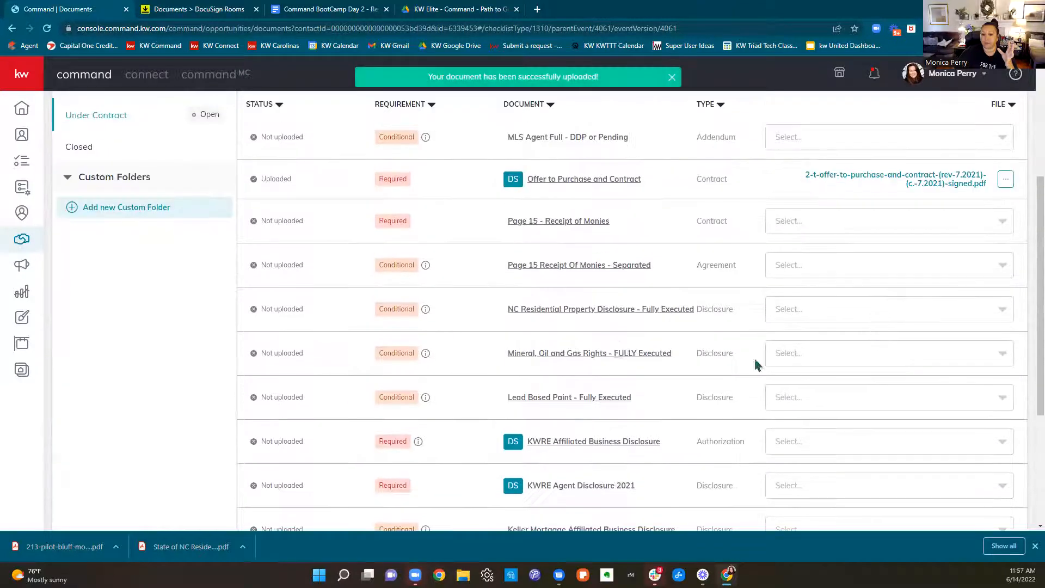
pyautogui.click(862, 313)
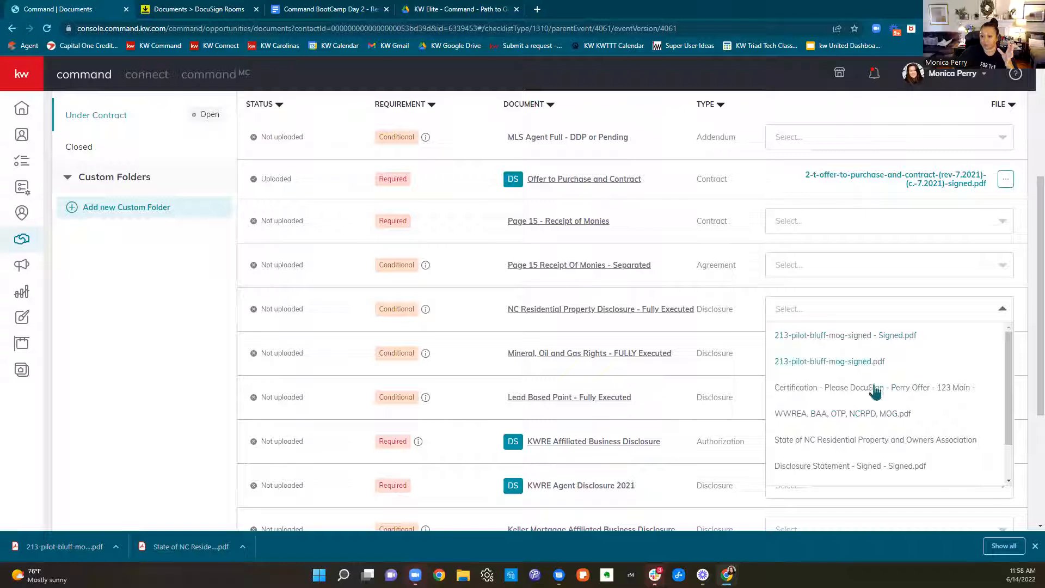
pyautogui.click(876, 444)
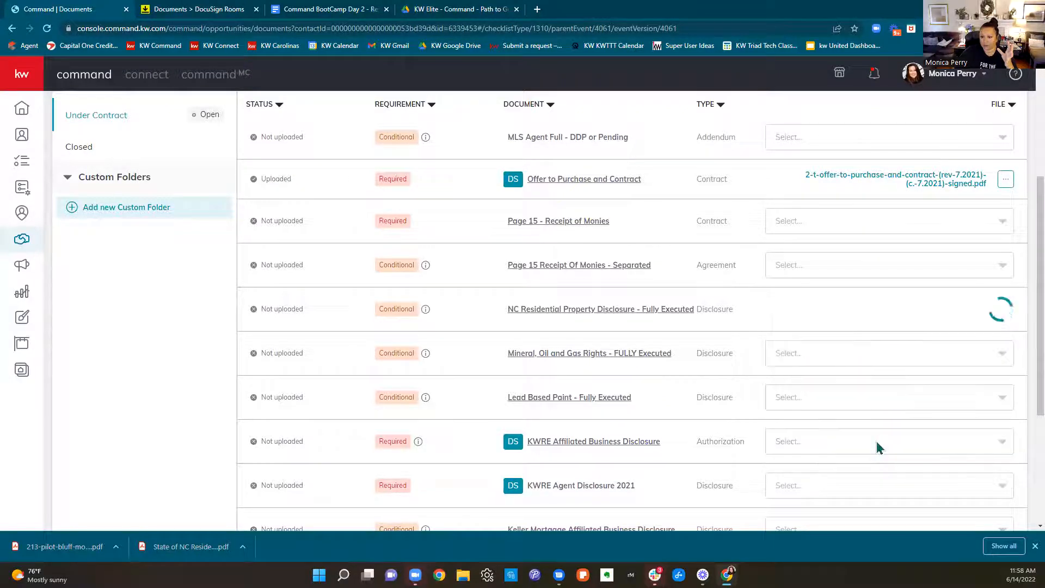
pyautogui.click(866, 354)
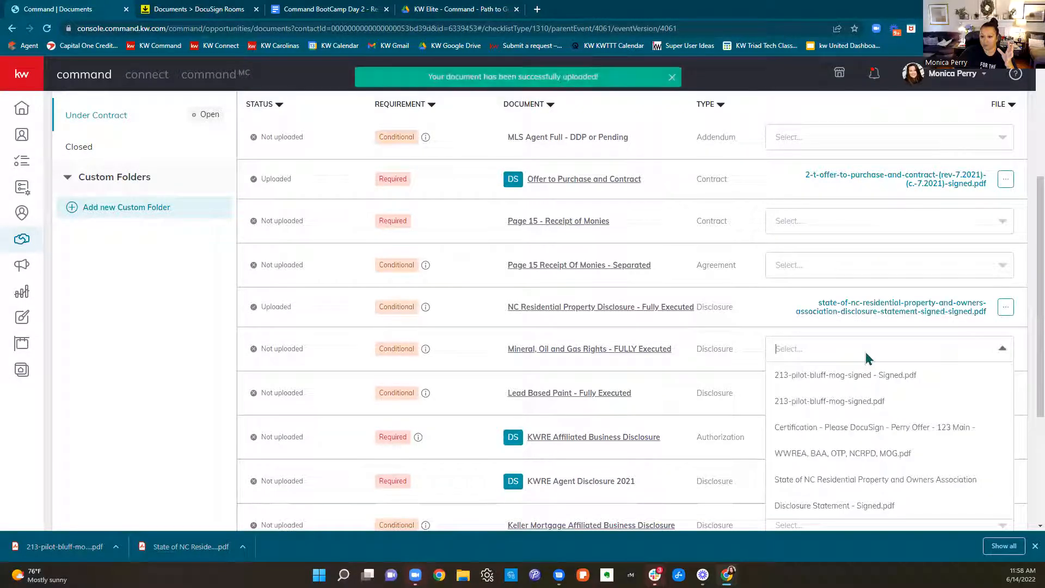
pyautogui.click(866, 381)
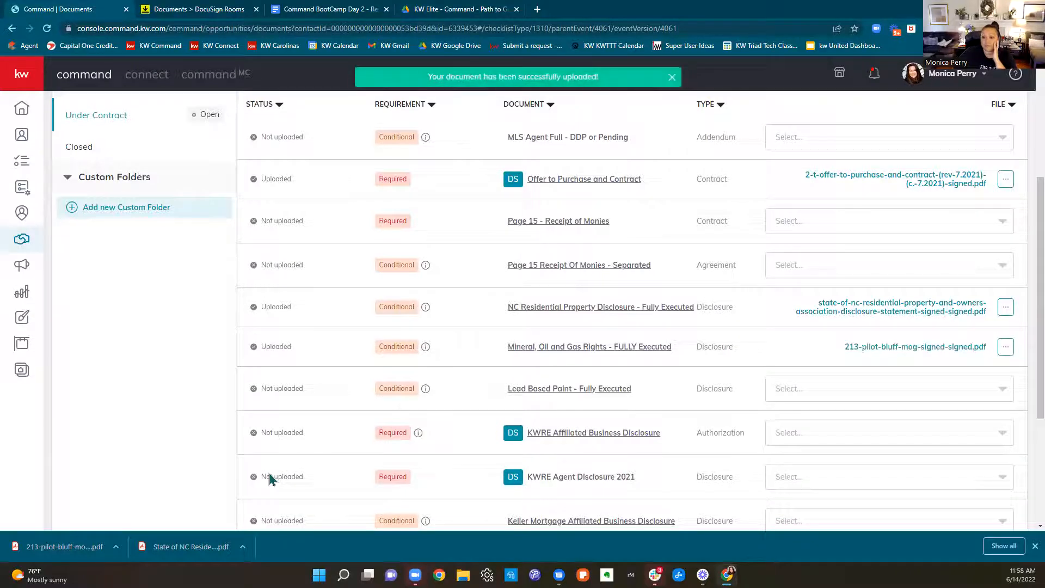
# Review the Under Contract checklist items and open the KW Elite - Command - Path to Get Paid PDF in Google Drive
pyautogui.scroll(3, 269, 474)
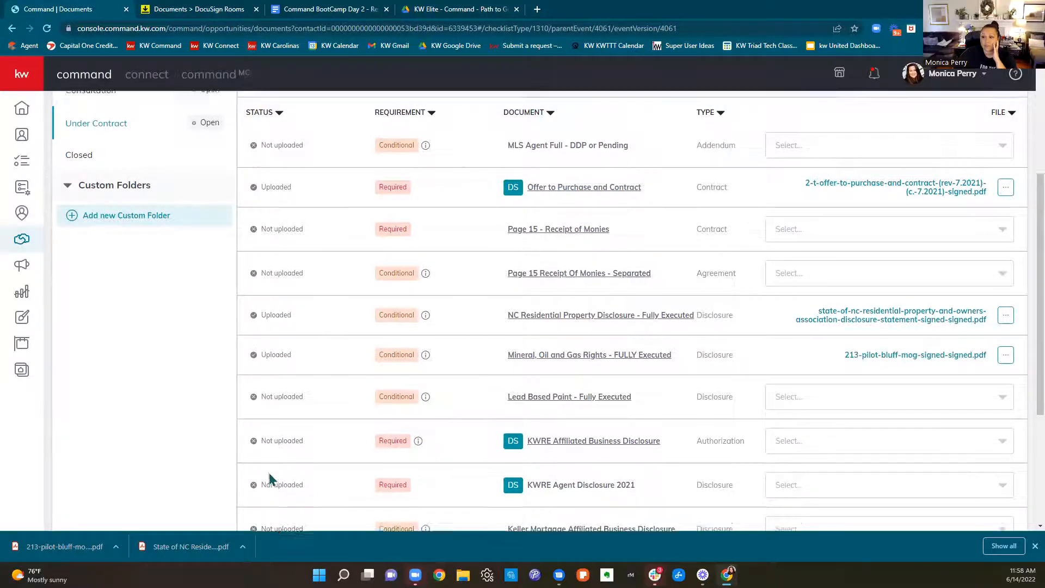
pyautogui.scroll(-2, 801, 420)
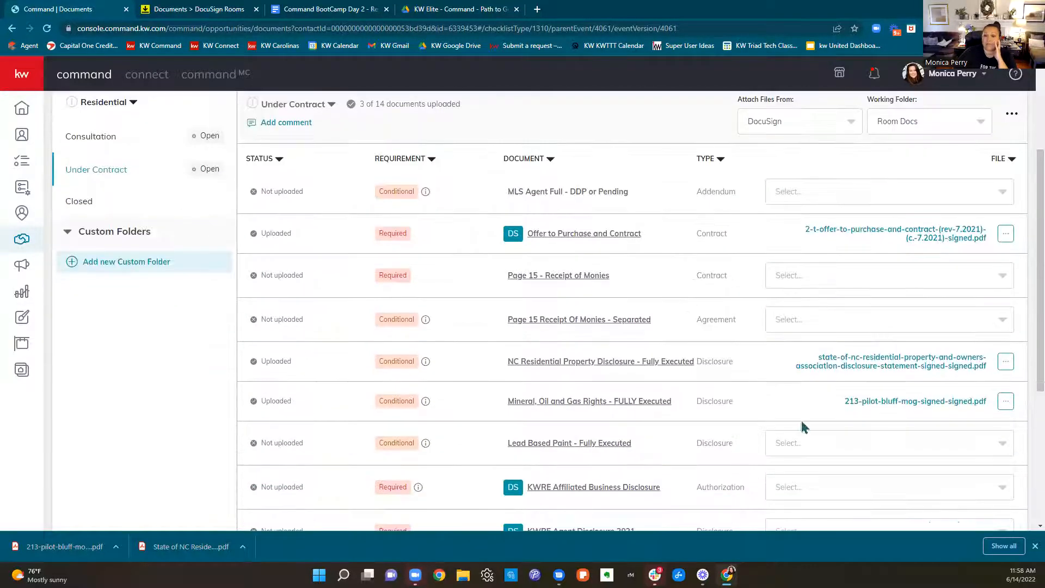
pyautogui.scroll(-3, 849, 299)
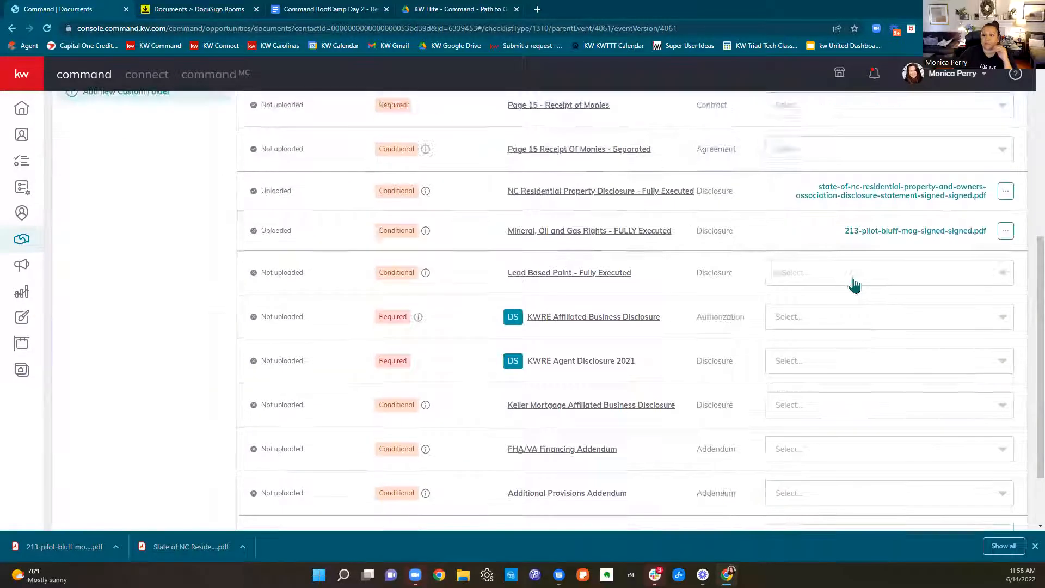
pyautogui.scroll(6, 851, 282)
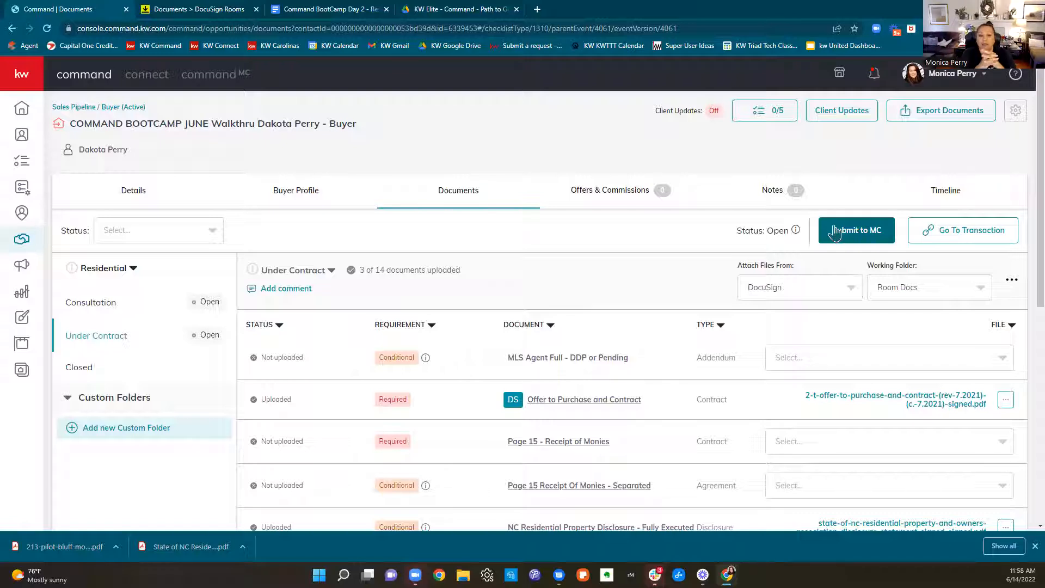
pyautogui.click(496, 10)
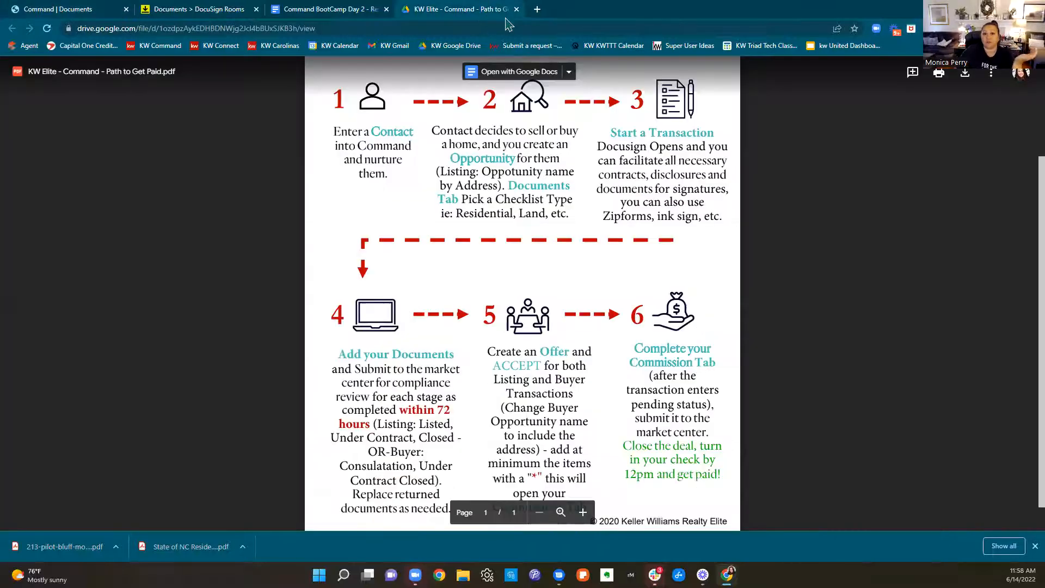